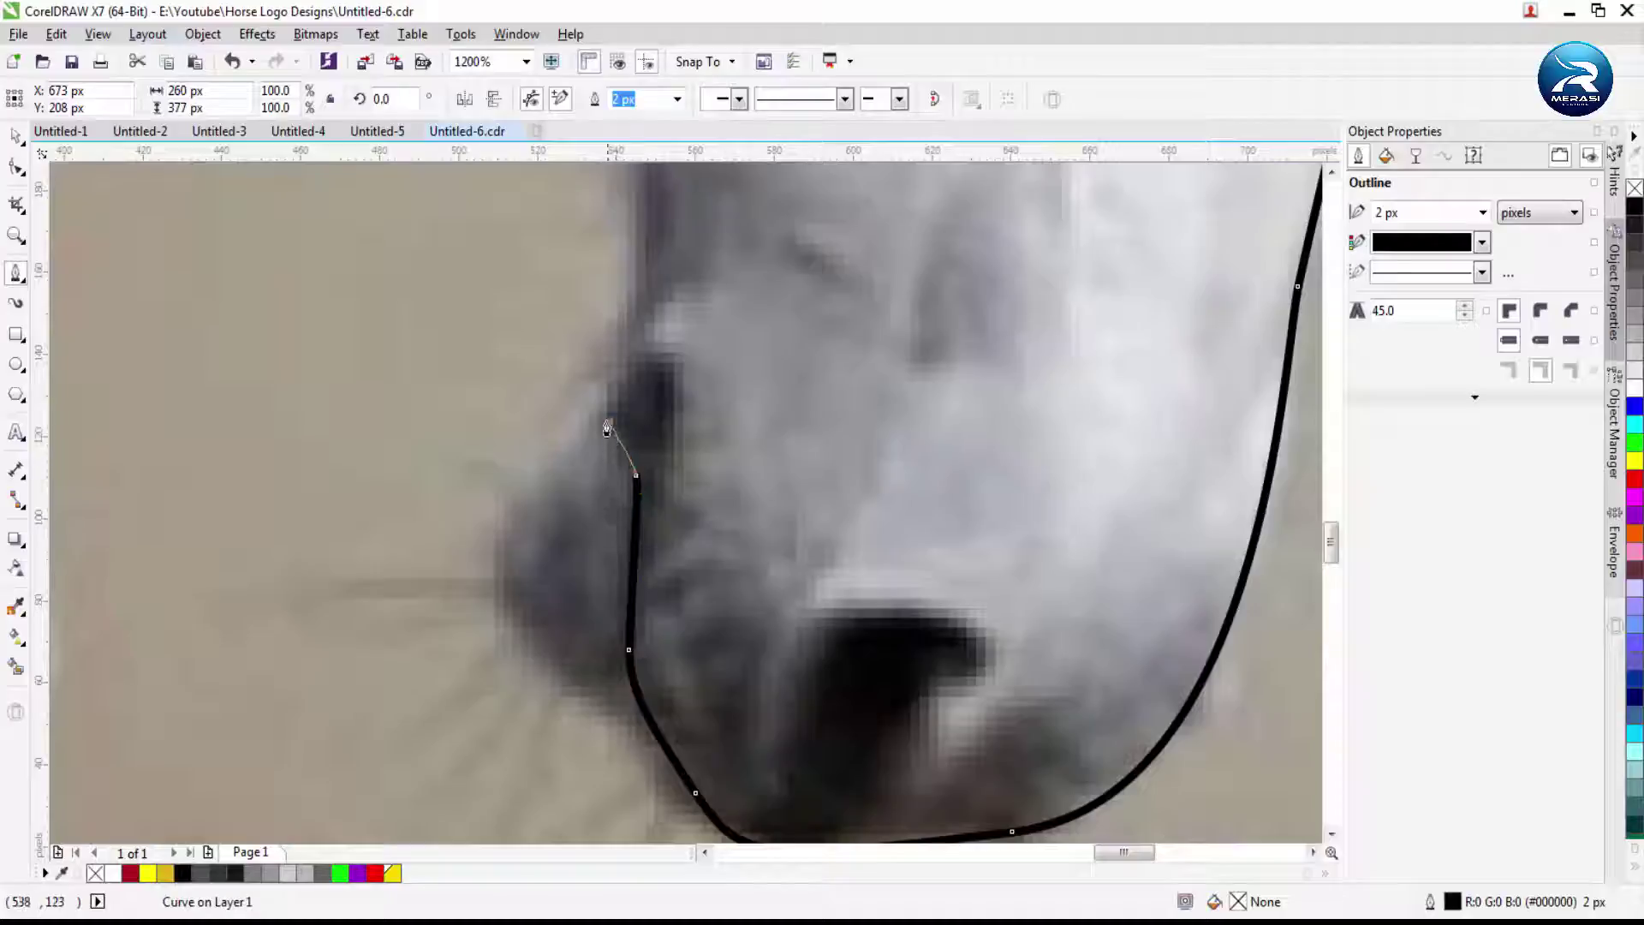
# Continue the Pen path in a loop around the mouth corner and back along the inside of the chin
pyautogui.scroll(-3, 656, 537)
pyautogui.scroll(3, 685, 693)
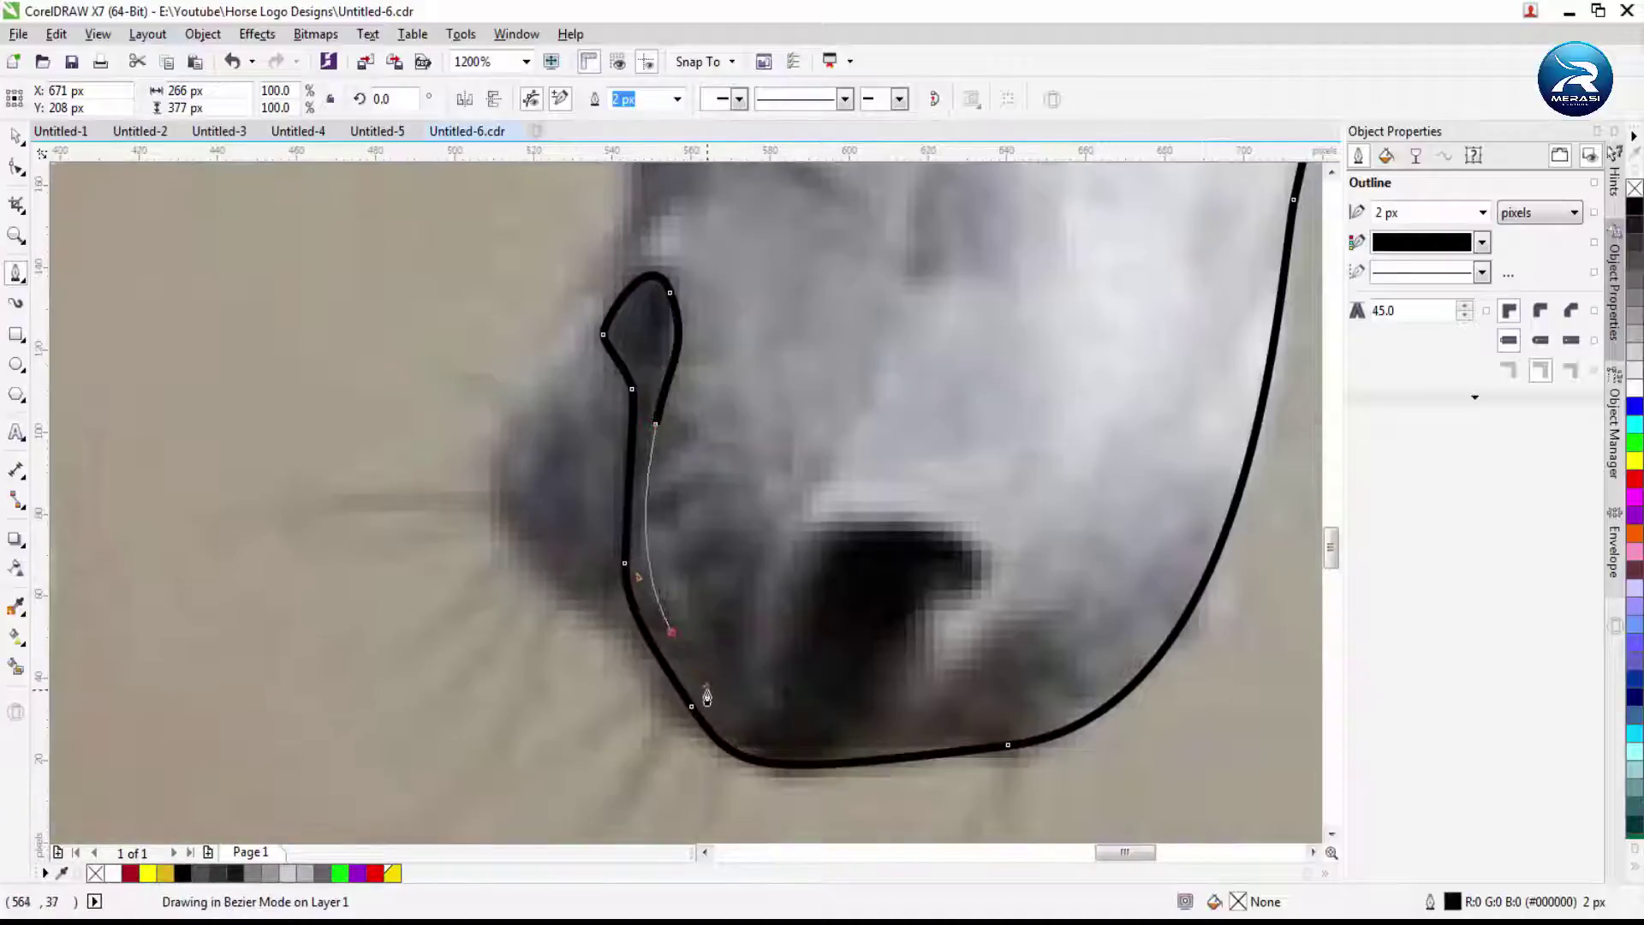
pyautogui.scroll(2, 766, 759)
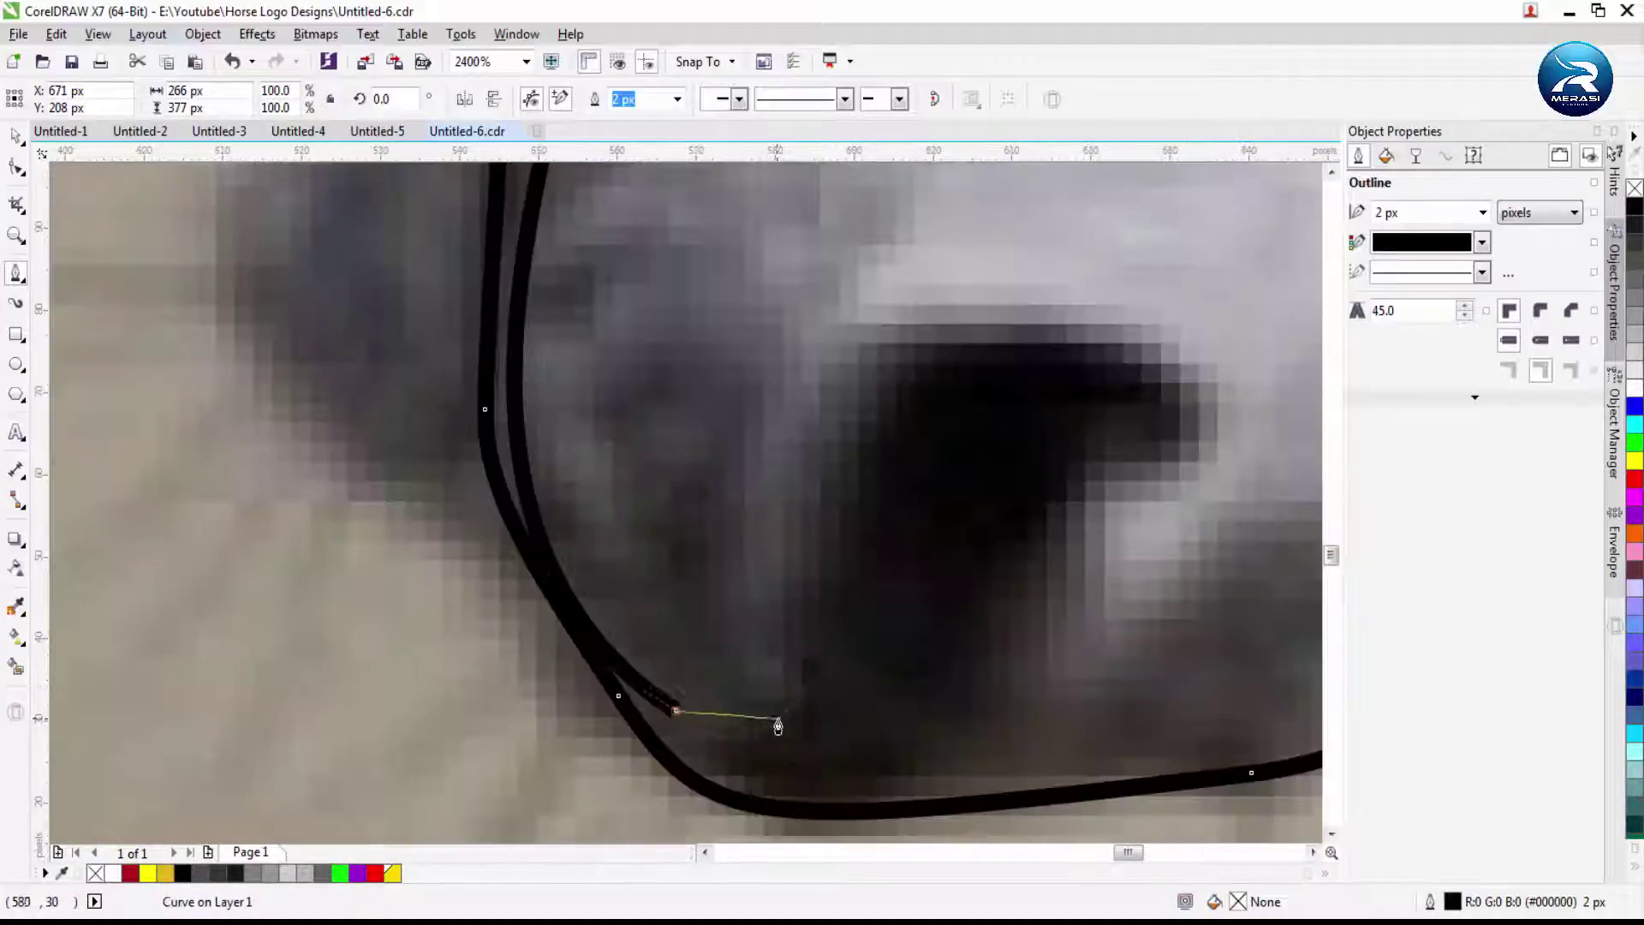
# Trace around the nostril and run the path up inside the nose bridge to close the muzzle shape
pyautogui.click(829, 440)
pyautogui.hscroll(2, 829, 440)
pyautogui.moveTo(1070, 375); pyautogui.dragTo(1096, 417)
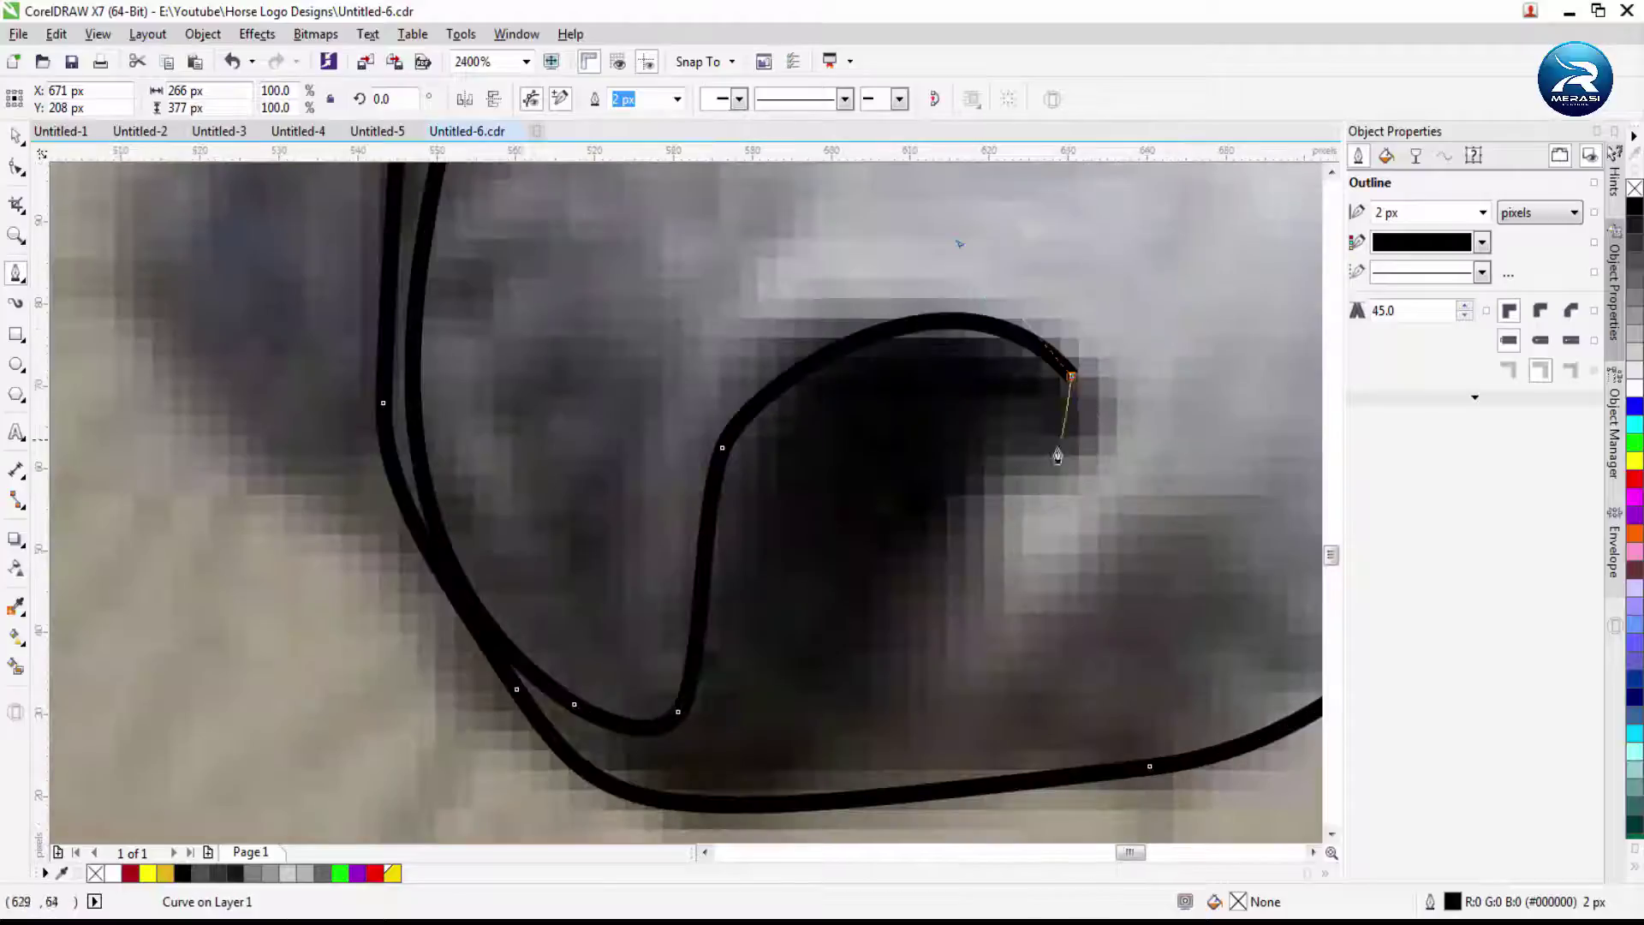
pyautogui.moveTo(852, 690); pyautogui.dragTo(935, 759)
pyautogui.scroll(-2, 936, 760)
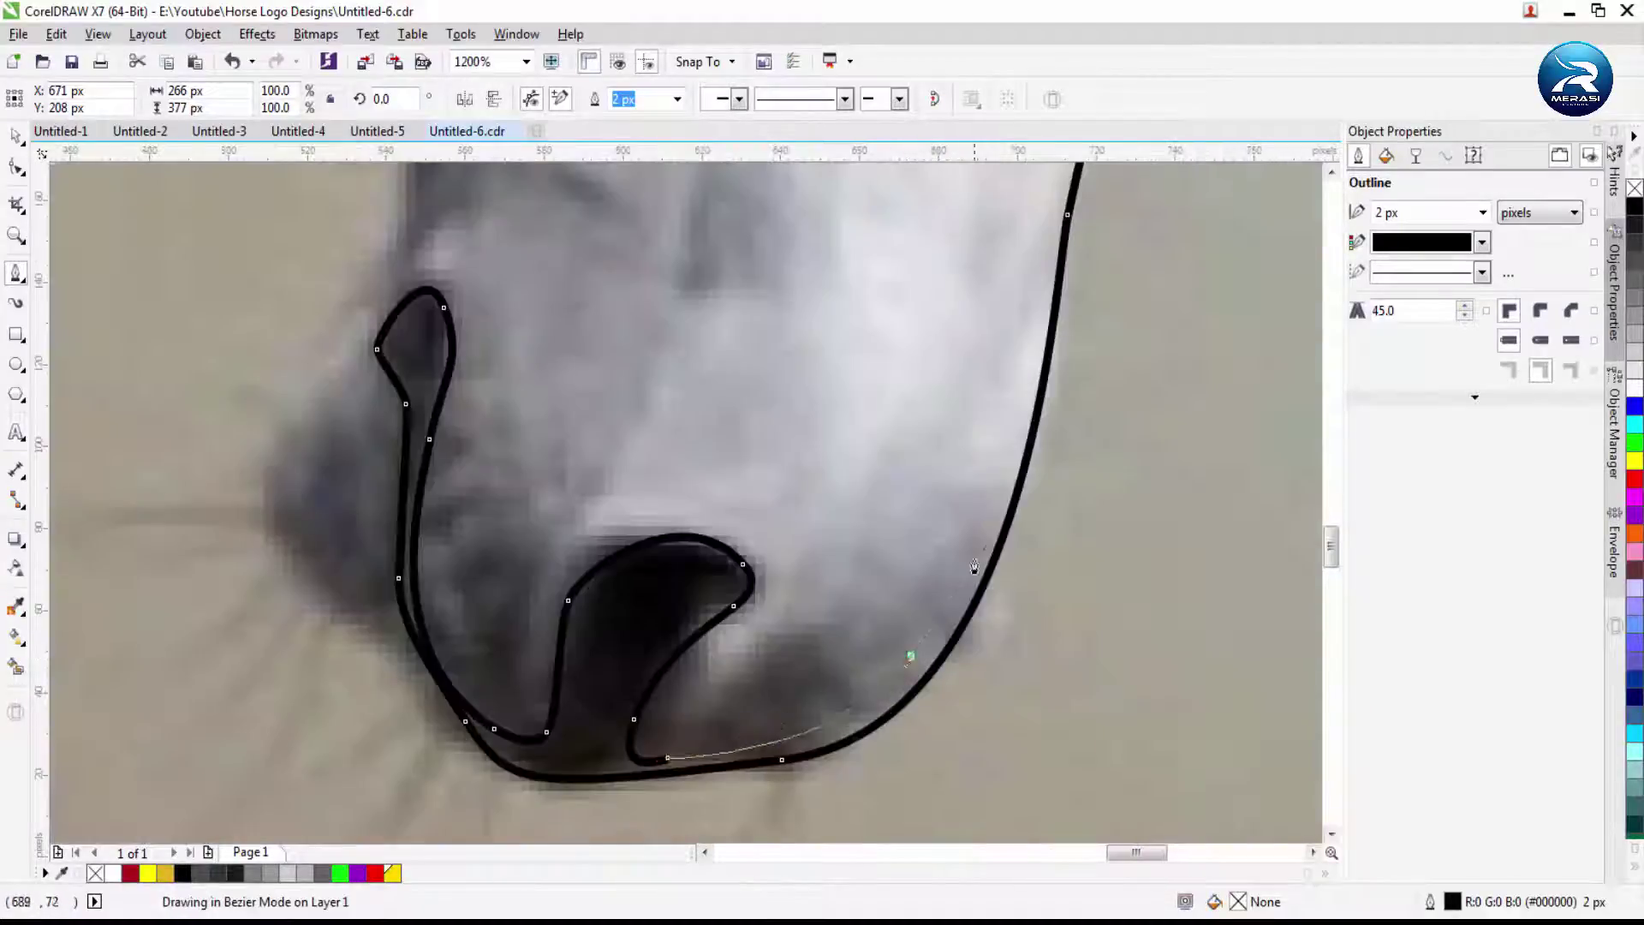
pyautogui.scroll(-2, 1017, 428)
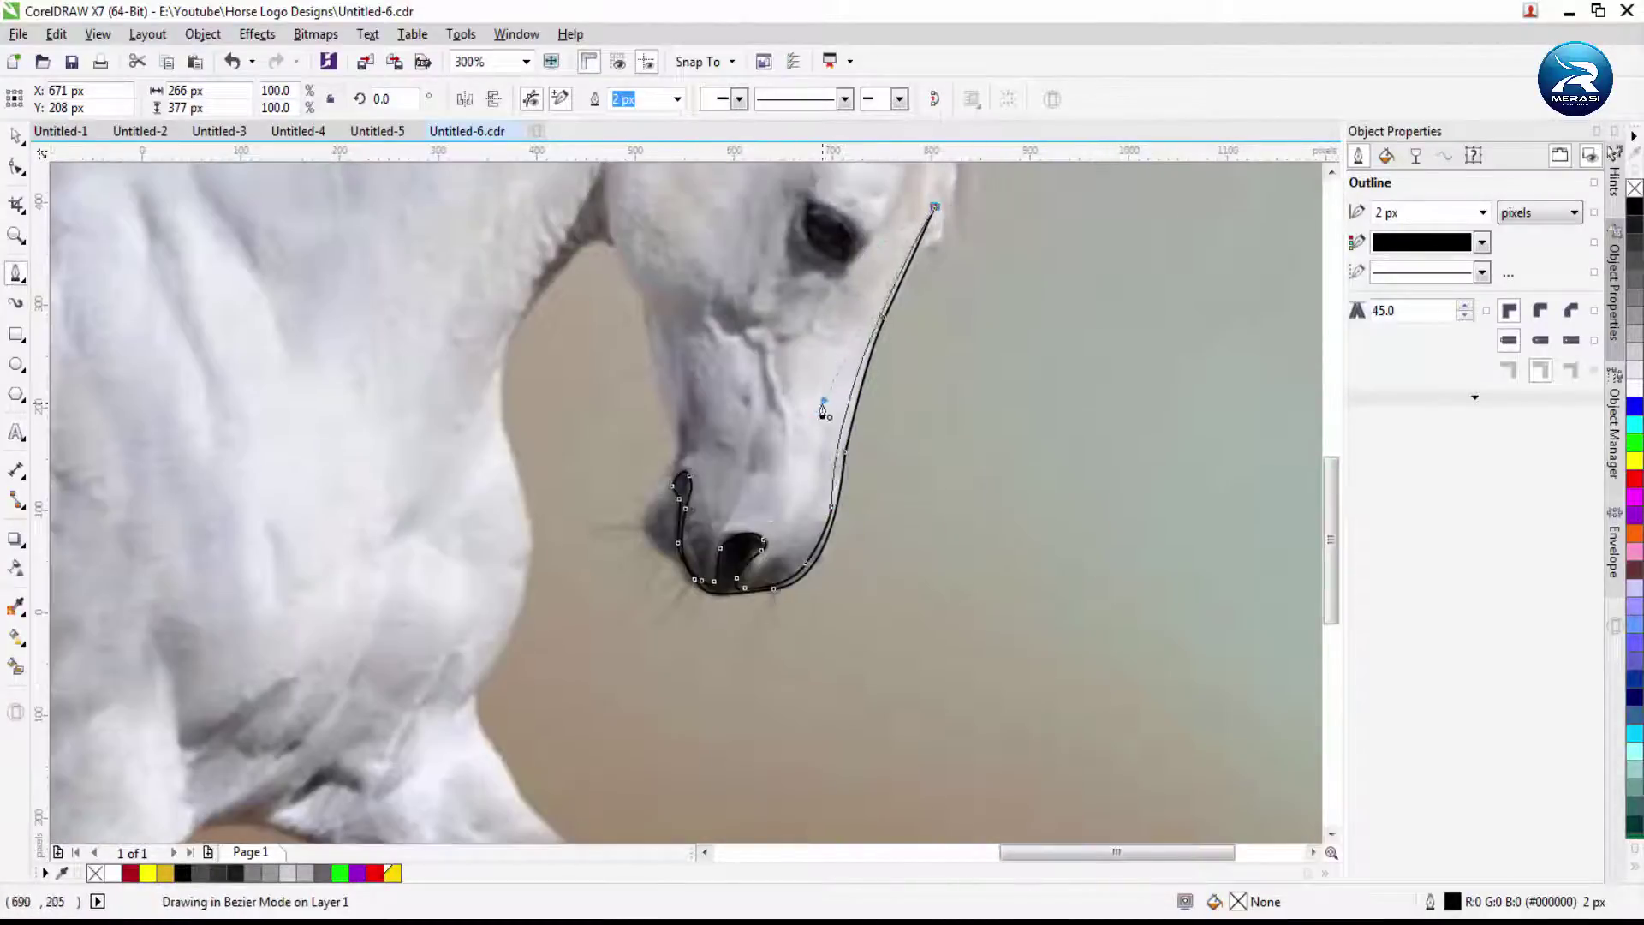
# Fill the closed muzzle shape with black, remove its outline and deselect it
pyautogui.press('space')
pyautogui.click(795, 322)
pyautogui.scroll(-4, 794, 322)
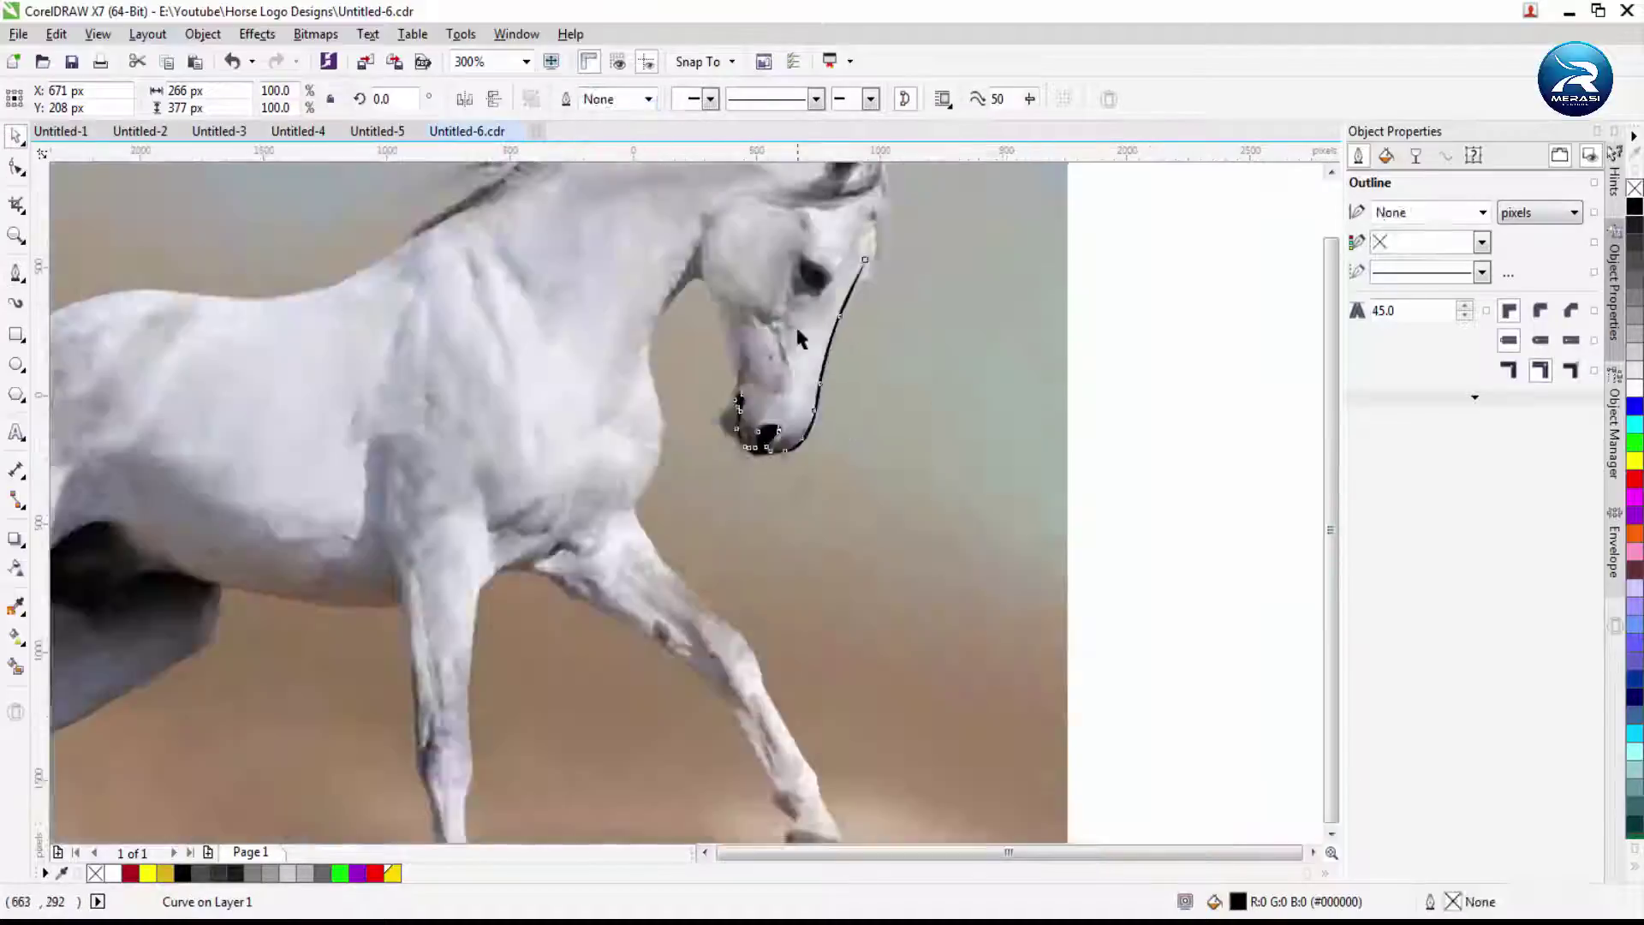
pyautogui.scroll(8, 651, 351)
pyautogui.press('Escape')
pyautogui.press('space')
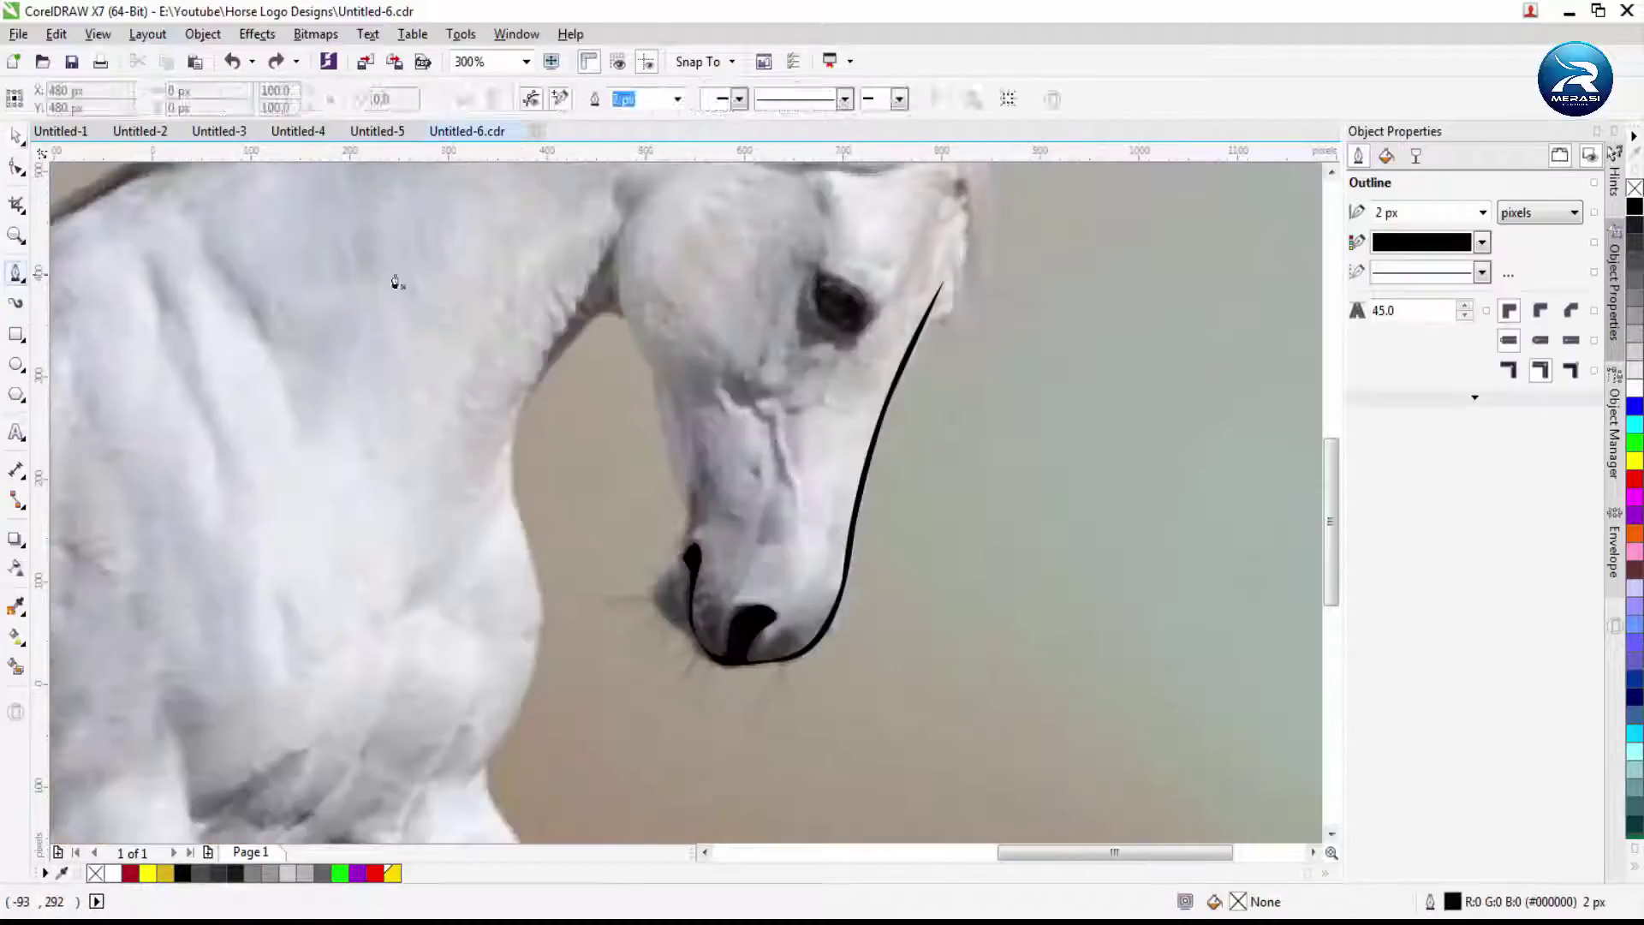
# Trace the back of the cheek and the underside of the jaw down to the lower lip with a Pen path
pyautogui.scroll(5, 729, 567)
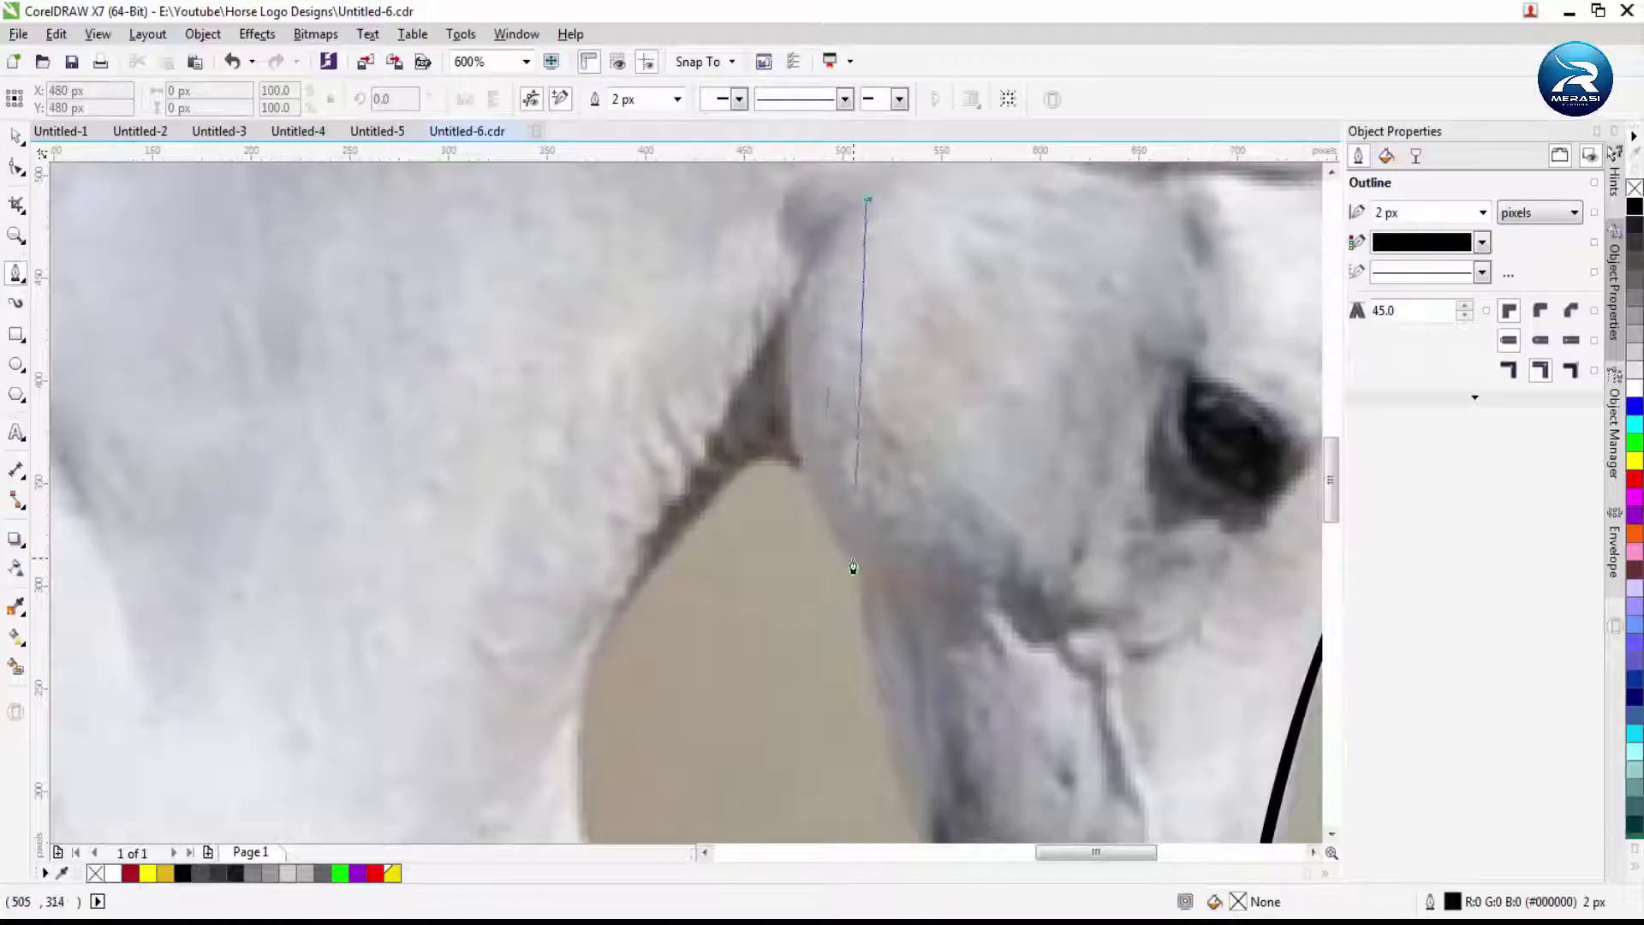
pyautogui.moveTo(999, 779); pyautogui.dragTo(998, 779)
pyautogui.scroll(-3, 942, 599)
pyautogui.moveTo(885, 540); pyautogui.dragTo(942, 664)
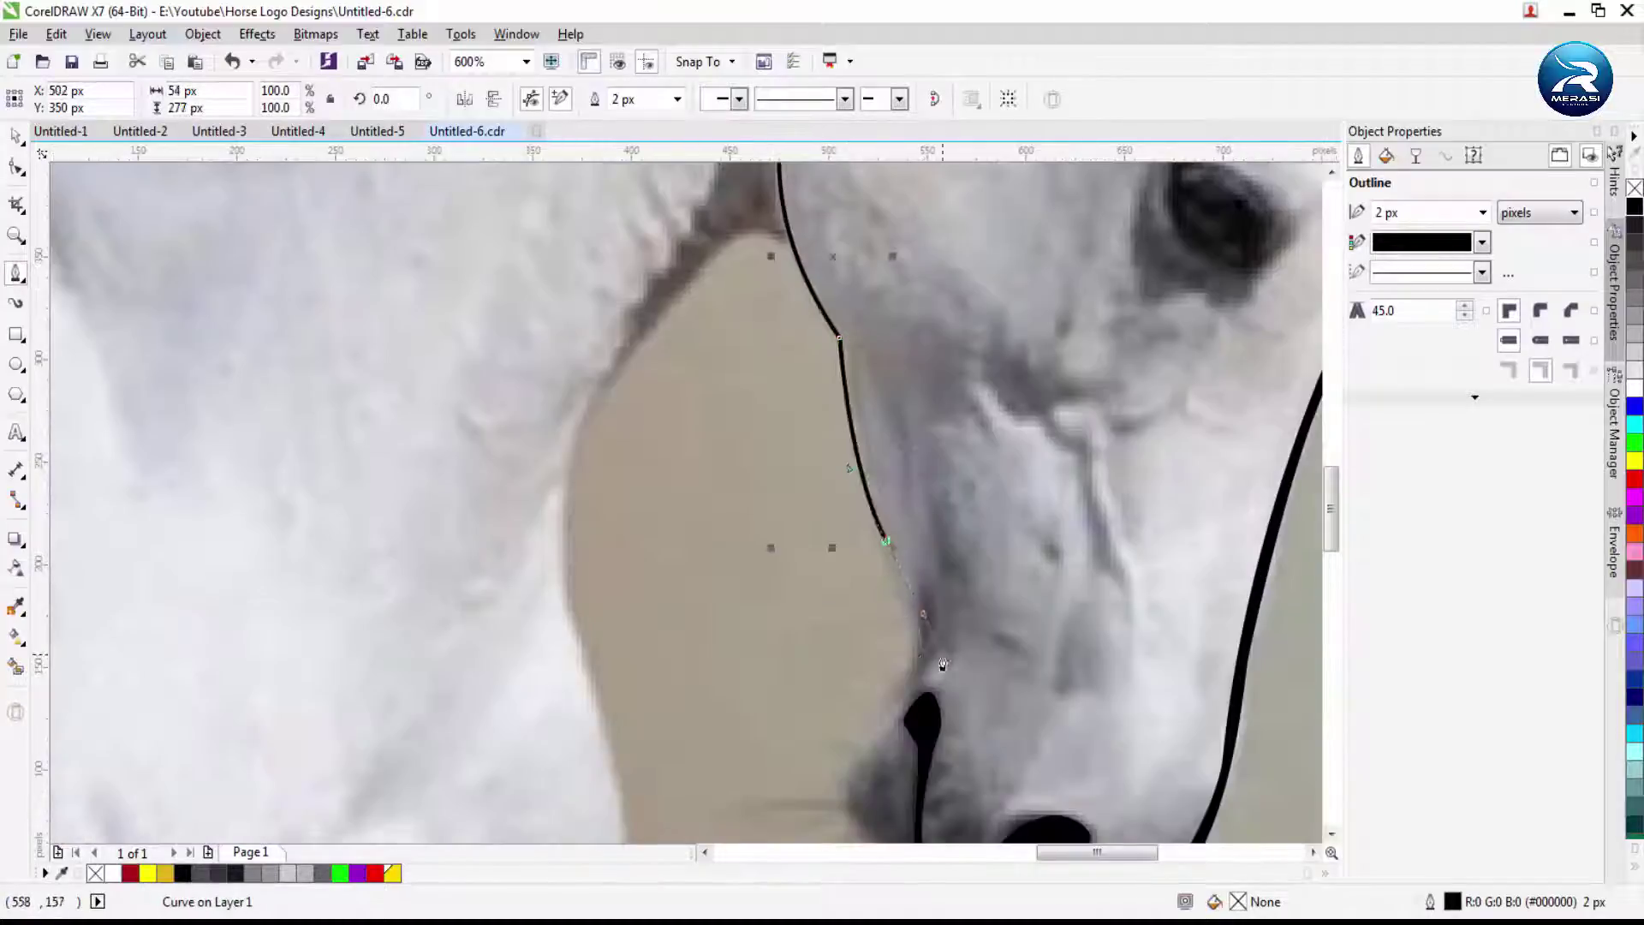
pyautogui.moveTo(940, 567); pyautogui.dragTo(940, 567)
pyautogui.scroll(-3, 878, 717)
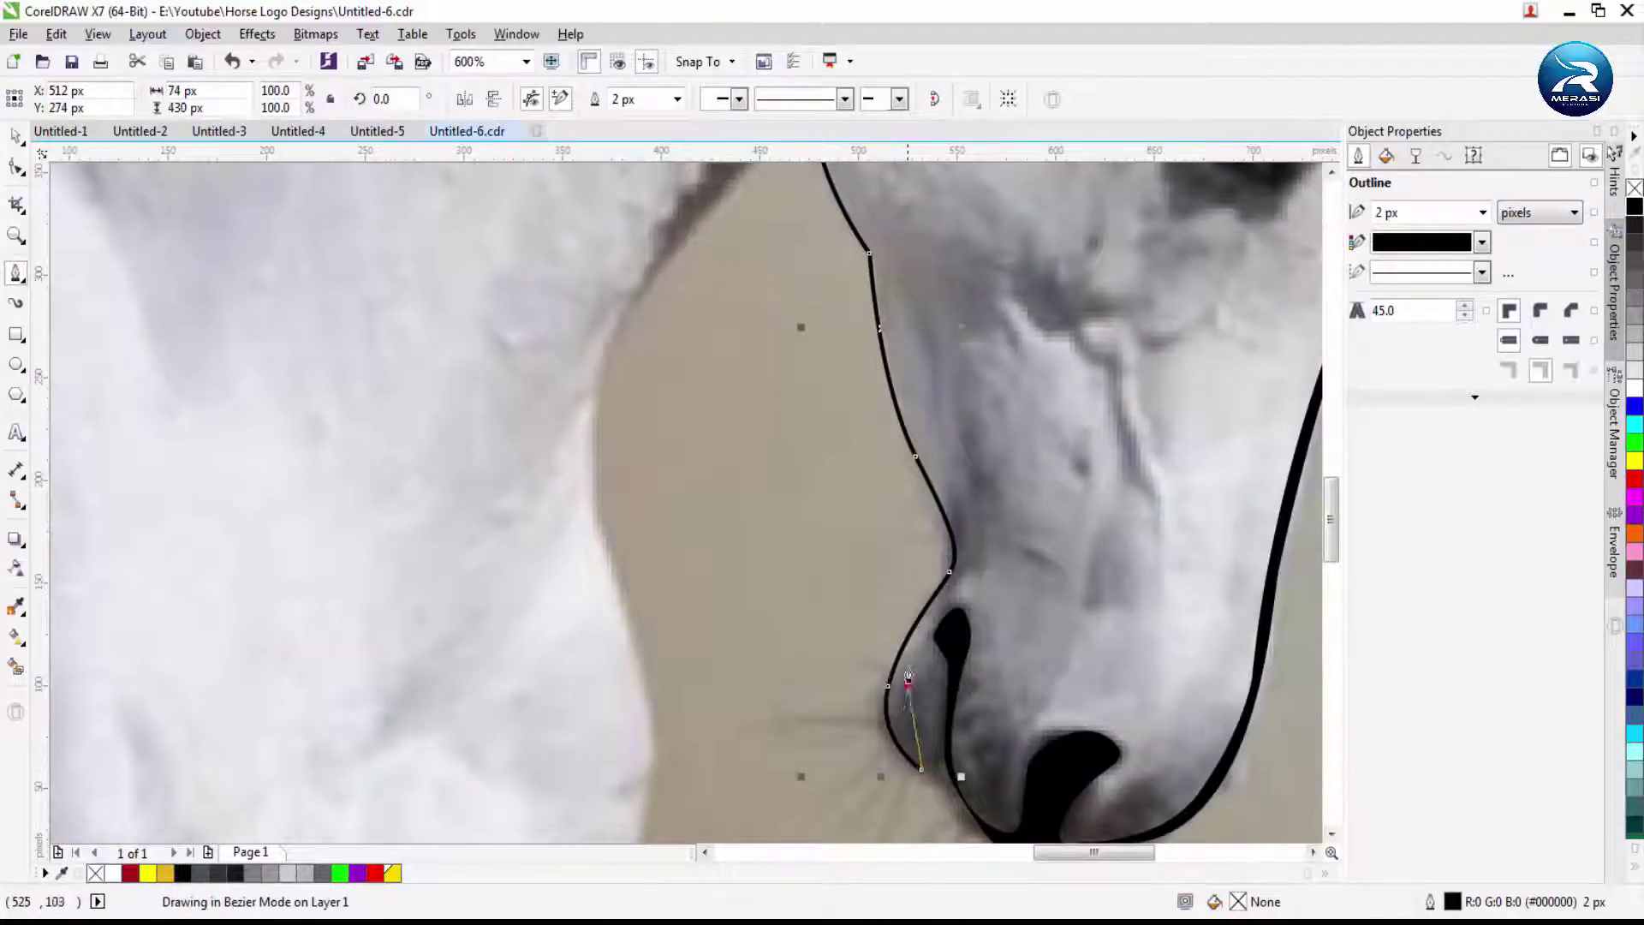
# Close the cheek and jaw line with a slightly offset inner path, making a shape about 82 px wide, and fill it black
pyautogui.scroll(-3, 970, 565)
pyautogui.scroll(3, 943, 509)
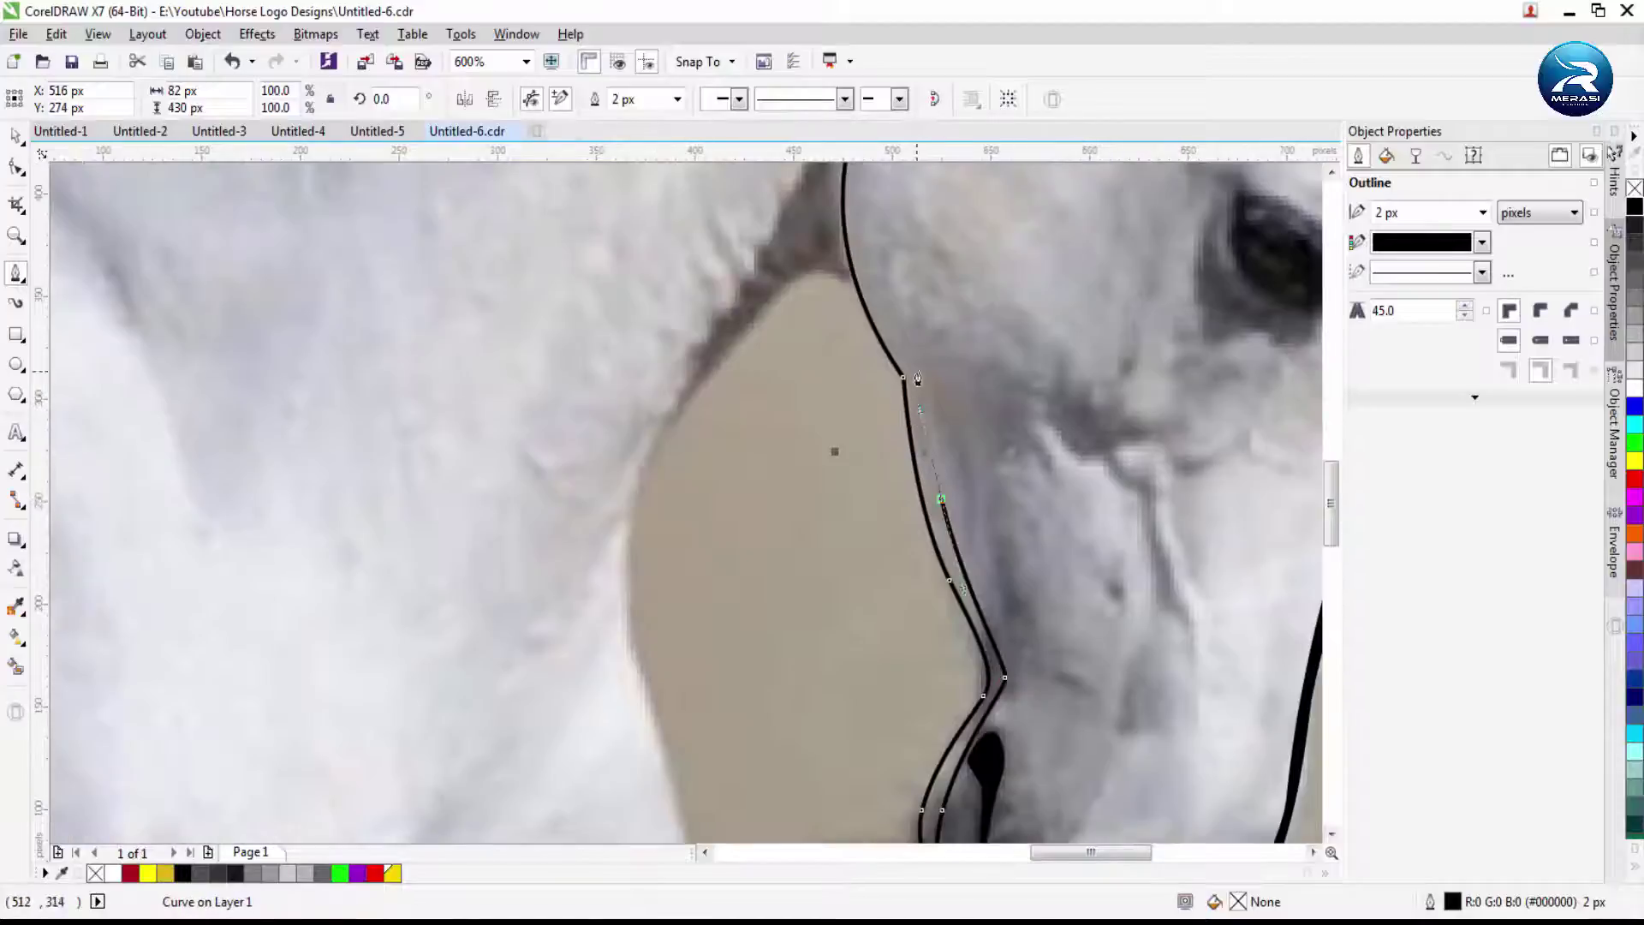
pyautogui.scroll(-3, 918, 378)
pyautogui.scroll(3, 917, 265)
pyautogui.scroll(-4, 917, 214)
pyautogui.scroll(2, 779, 368)
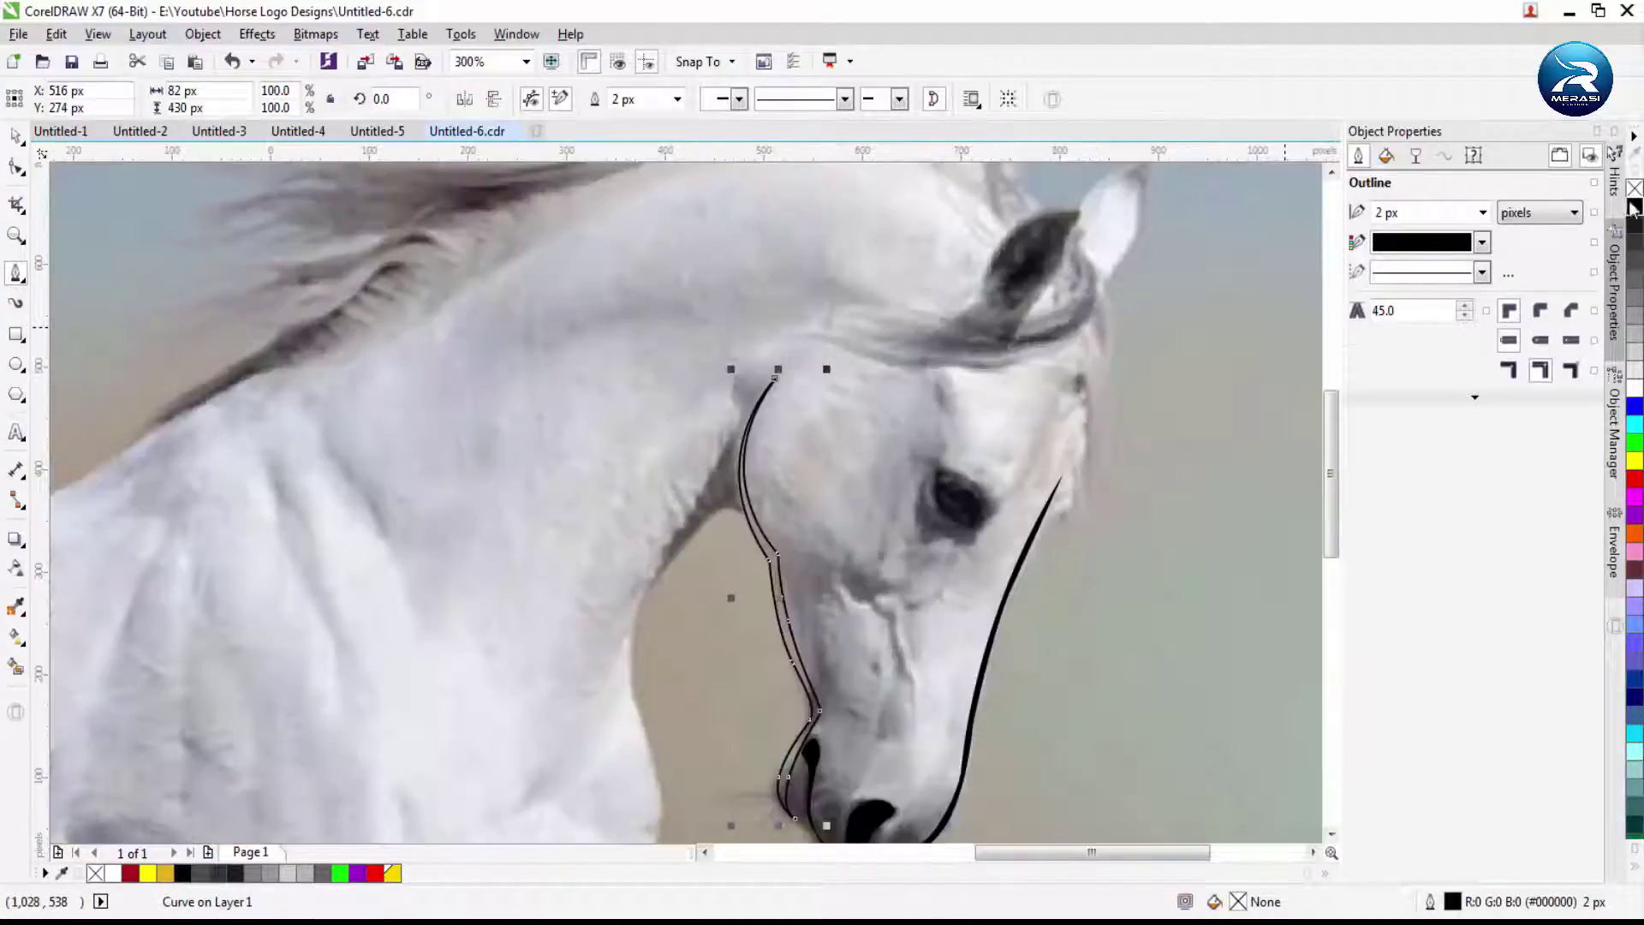
pyautogui.scroll(-3, 1093, 433)
pyautogui.scroll(3, 1079, 411)
# Trace the curved back edge of the dark ear up to its tip and return along its inside as a tapering line
pyautogui.scroll(2, 1064, 388)
pyautogui.click(1068, 387)
pyautogui.moveTo(880, 545); pyautogui.dragTo(871, 641)
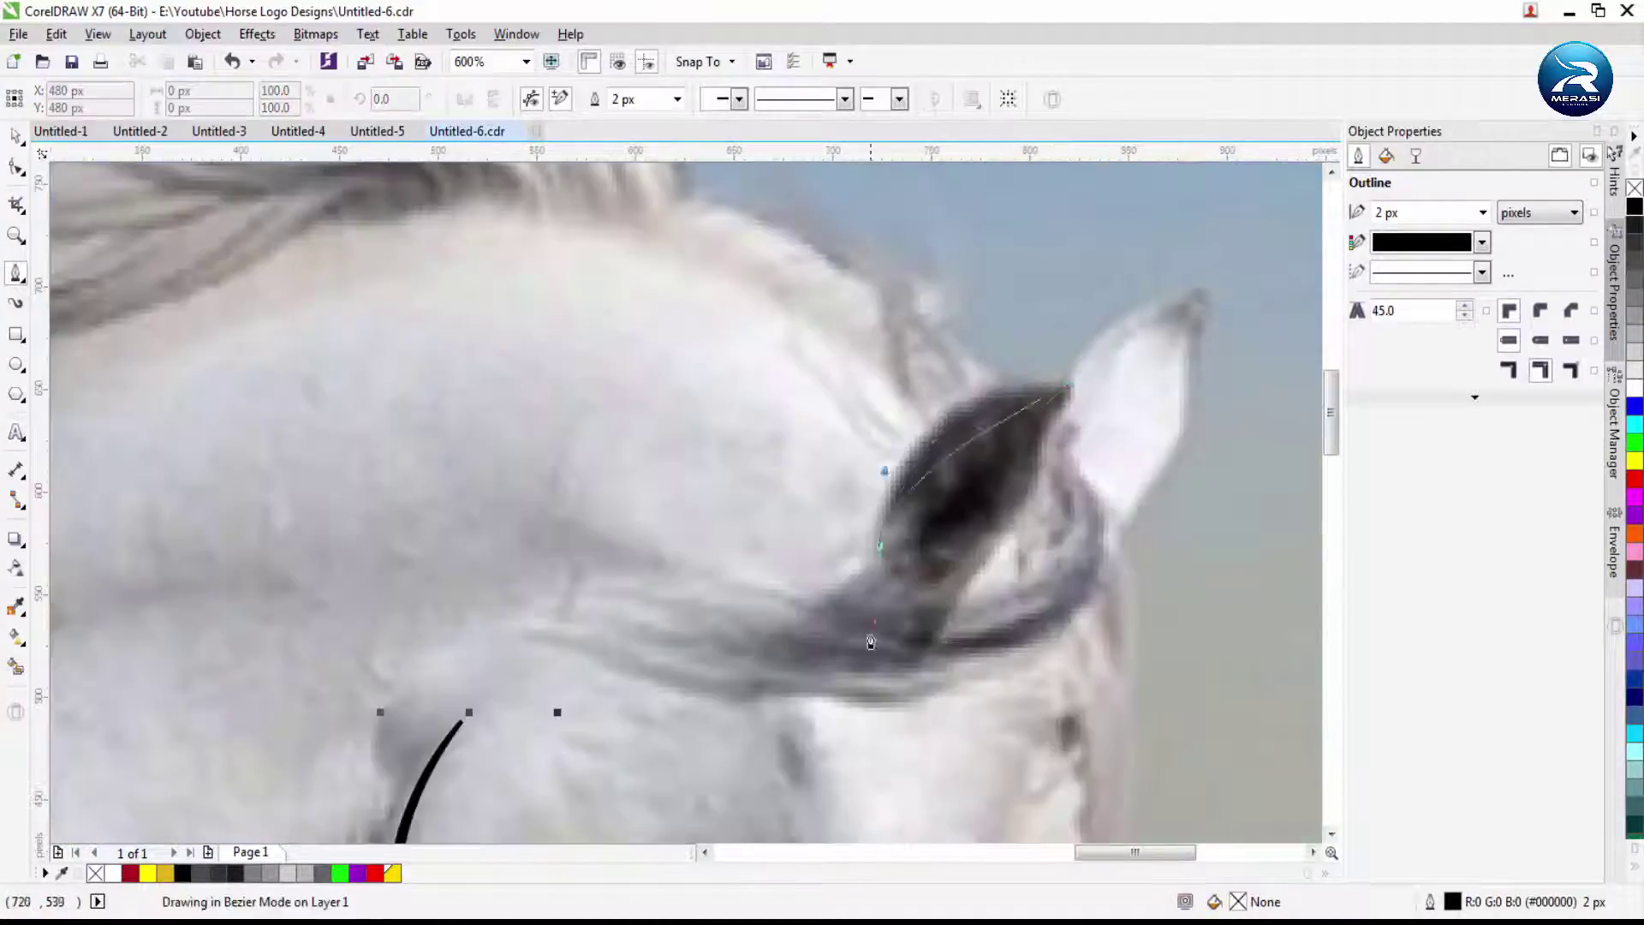
pyautogui.moveTo(857, 747); pyautogui.dragTo(878, 584)
pyautogui.scroll(2, 996, 413)
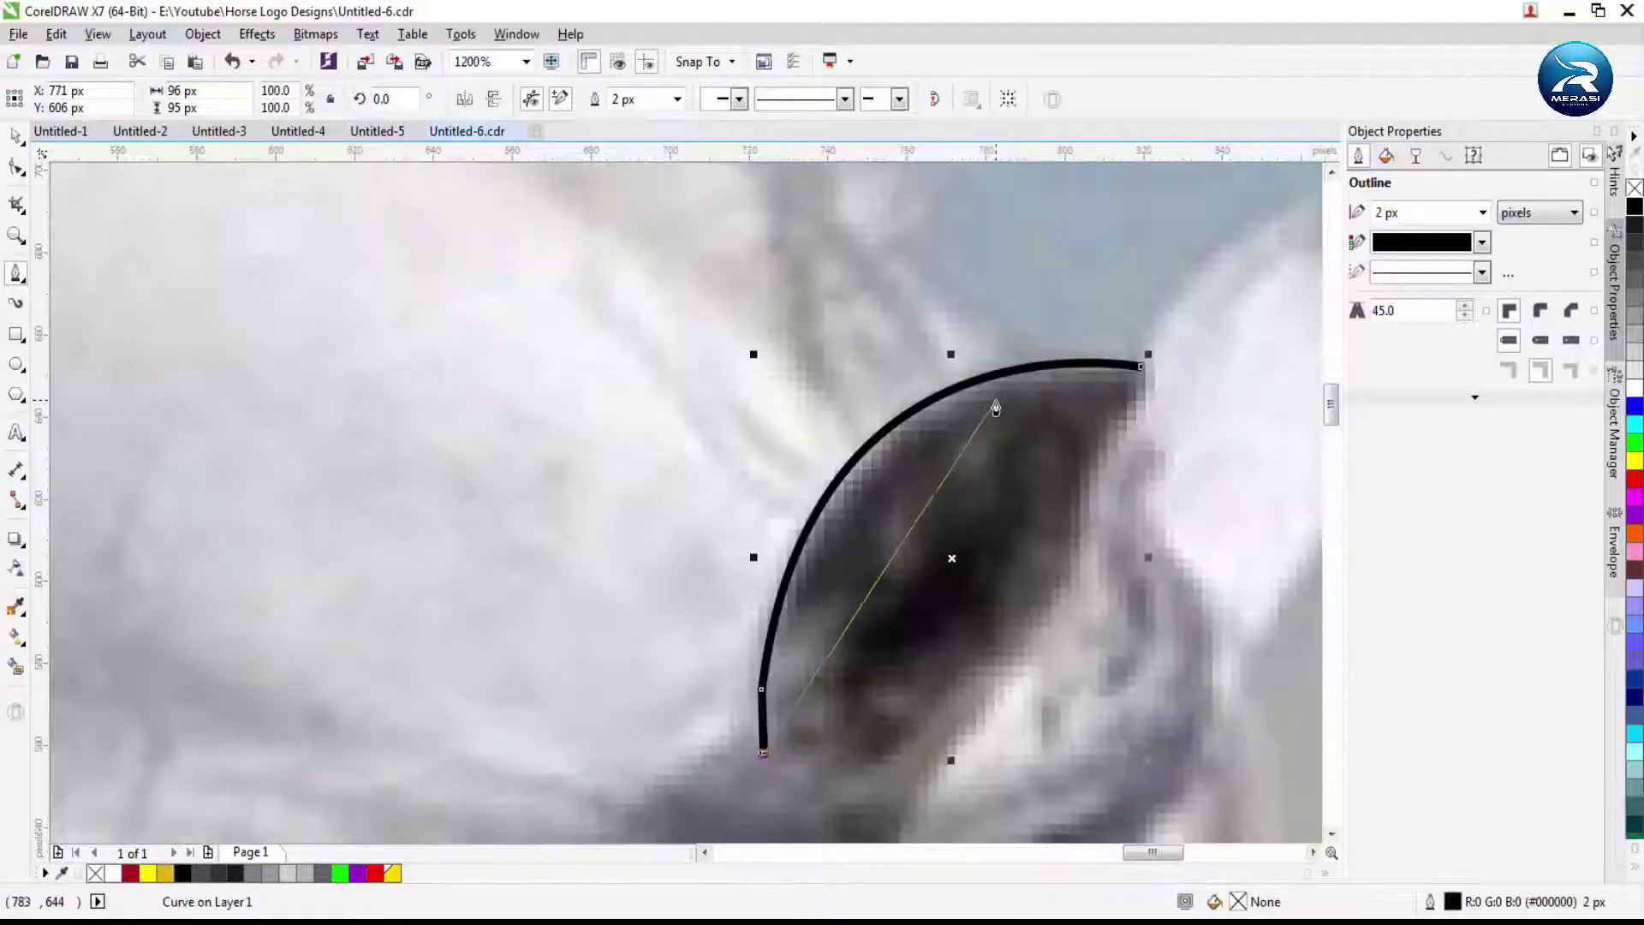
pyautogui.moveTo(1158, 351); pyautogui.dragTo(1157, 351)
pyautogui.scroll(-1, 1104, 397)
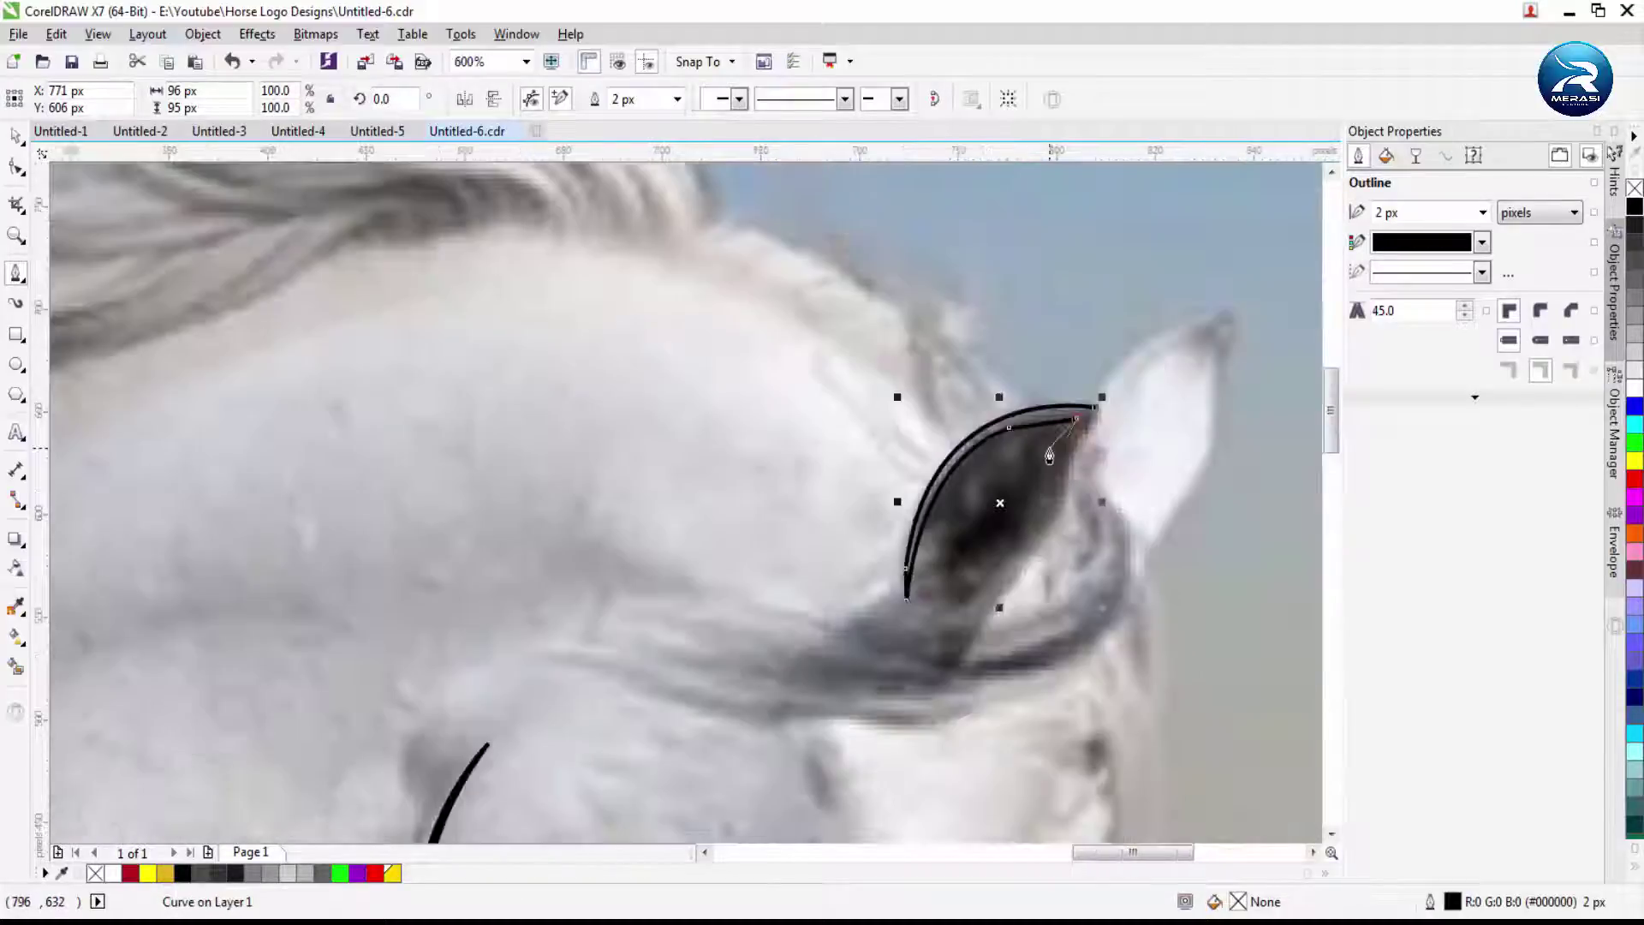
# Trace the ear's front edge down to its base and close the ear shape at about 96 by 118 px
pyautogui.scroll(1, 1103, 396)
pyautogui.moveTo(1064, 486); pyautogui.dragTo(959, 703)
pyautogui.scroll(-1, 1036, 531)
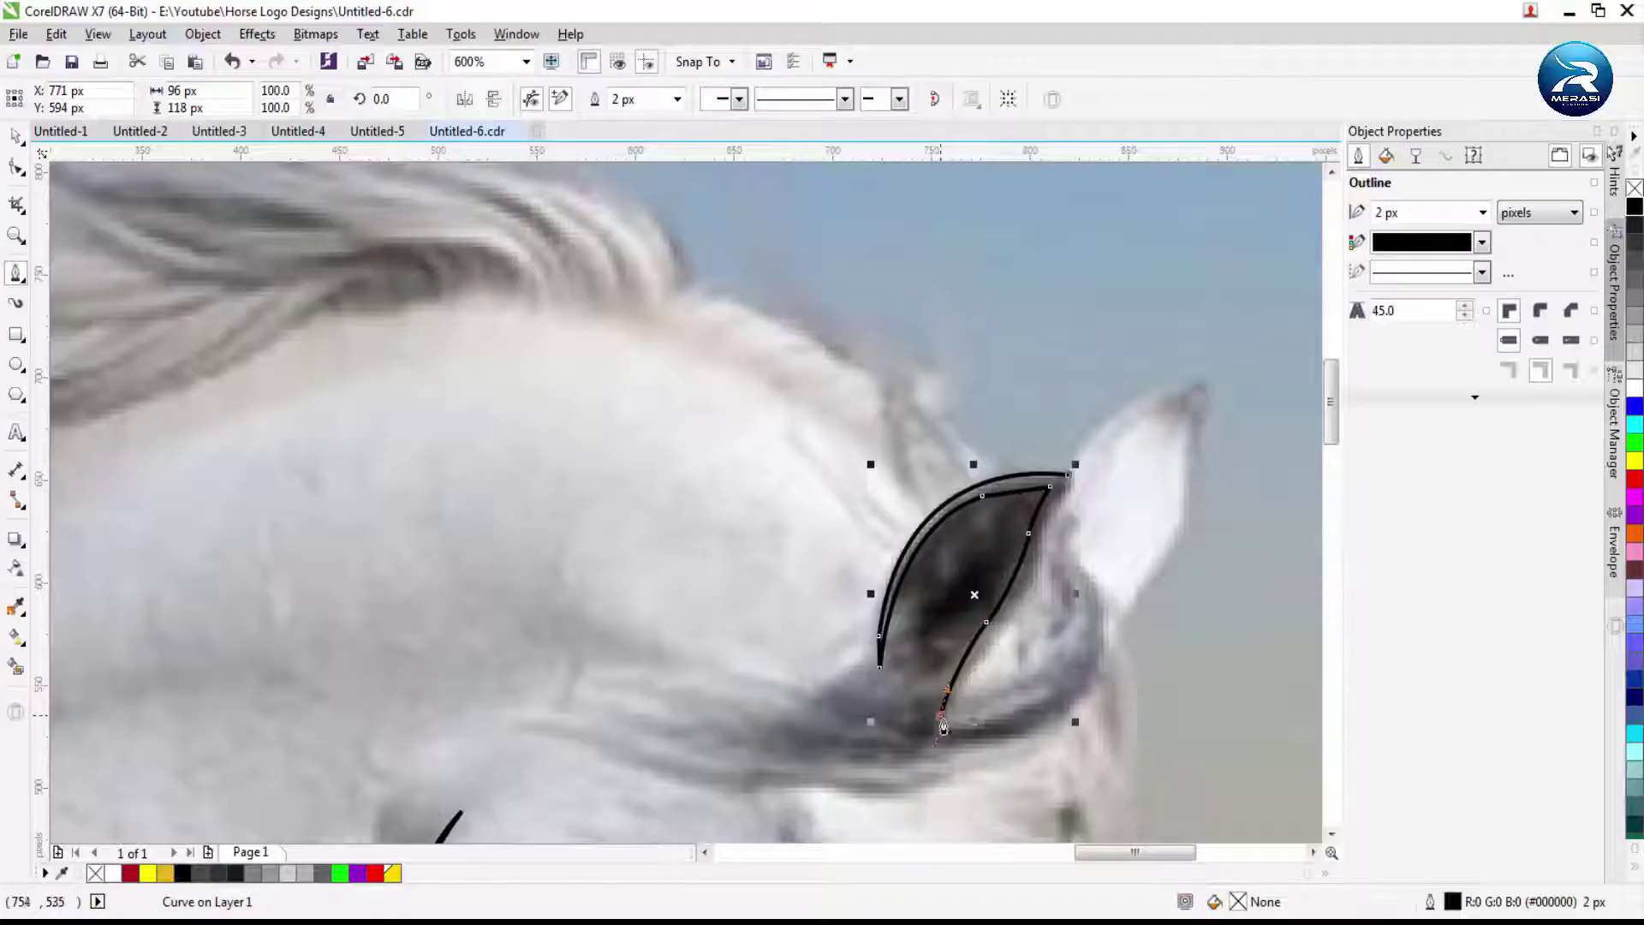
pyautogui.scroll(1, 986, 655)
pyautogui.scroll(-2, 1111, 358)
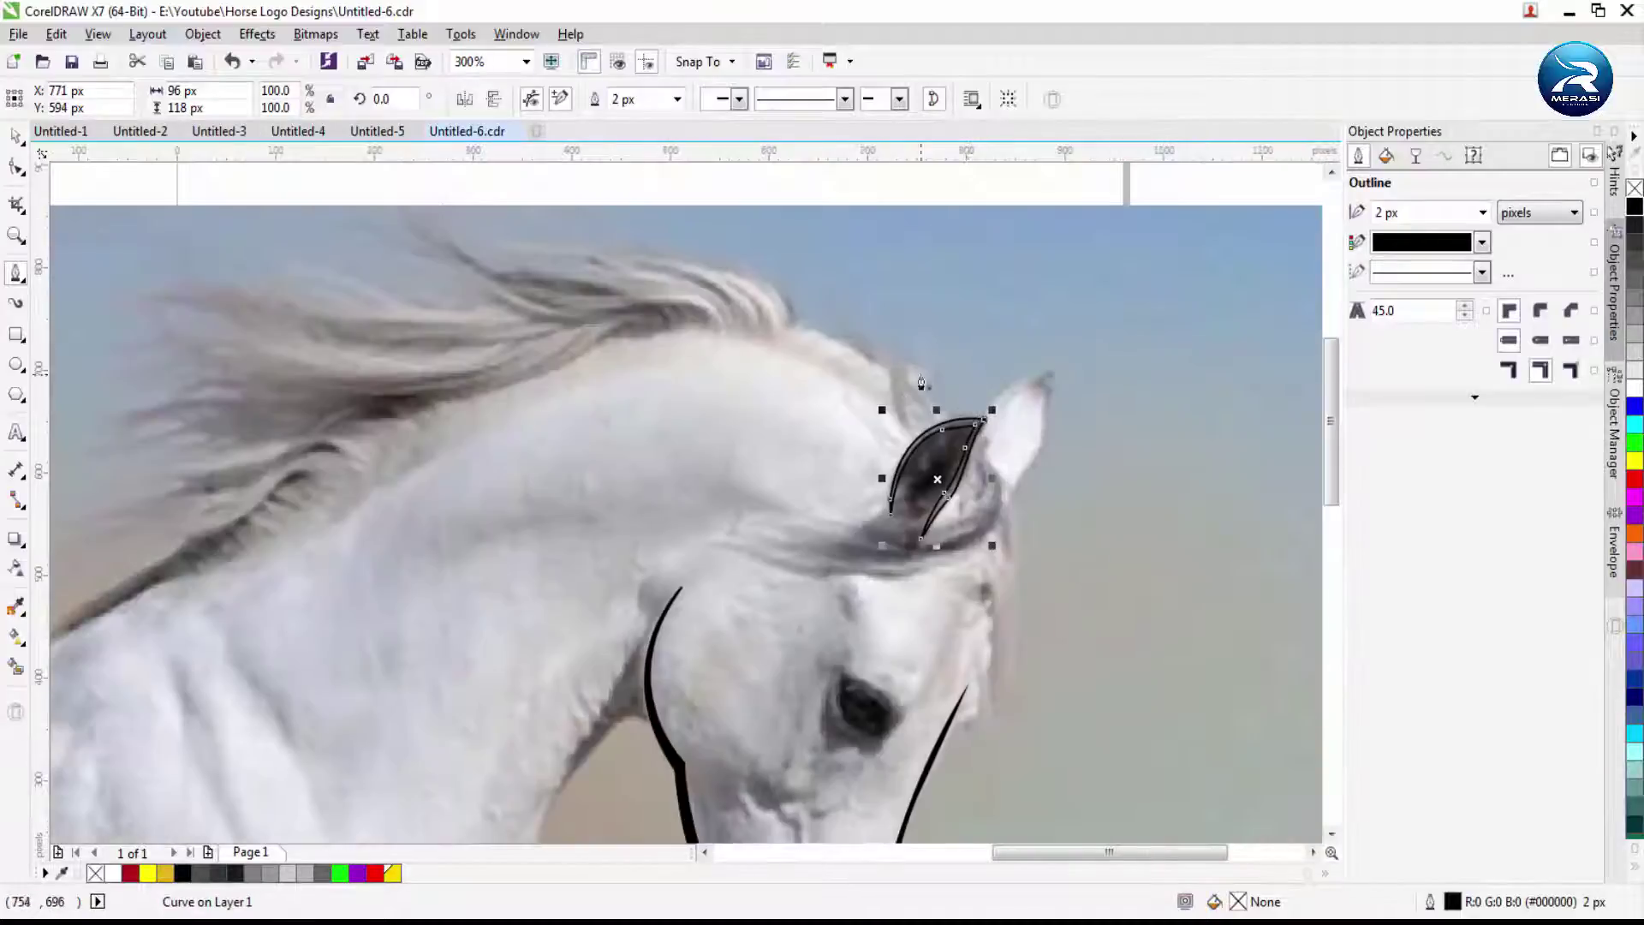
# Trace a closed tapering curve along the neck crest from behind the ear to the mane, about 146 by 84 px
pyautogui.scroll(1, 837, 331)
pyautogui.click(987, 447)
pyautogui.moveTo(695, 268); pyautogui.dragTo(697, 276)
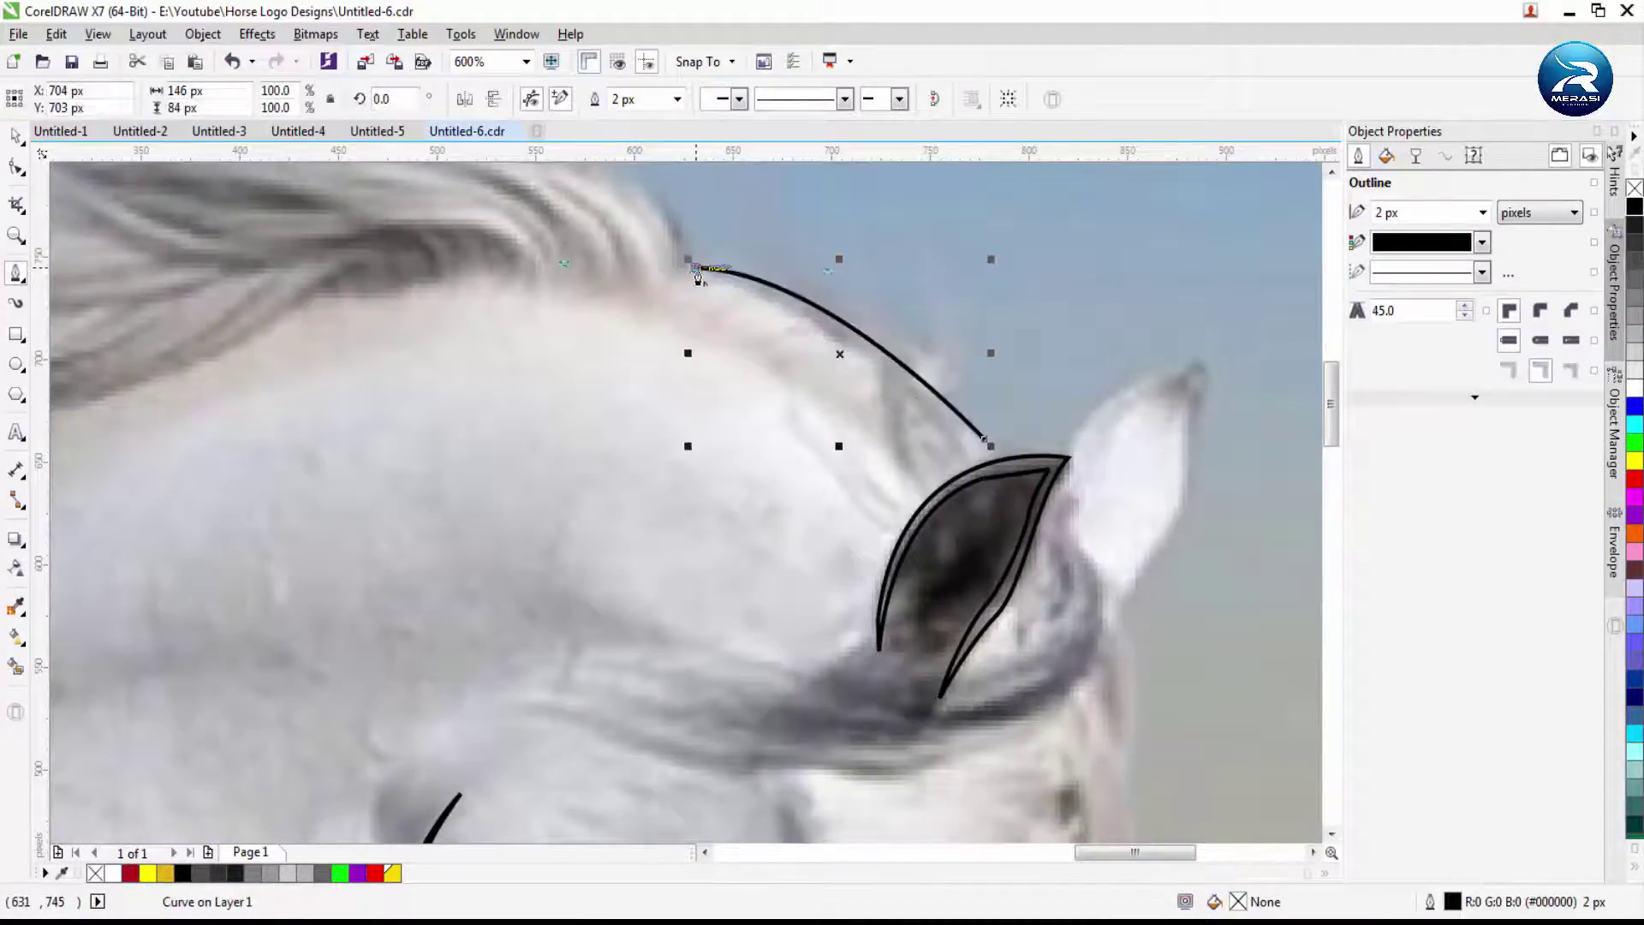
pyautogui.hotkey('ctrl', 'z')
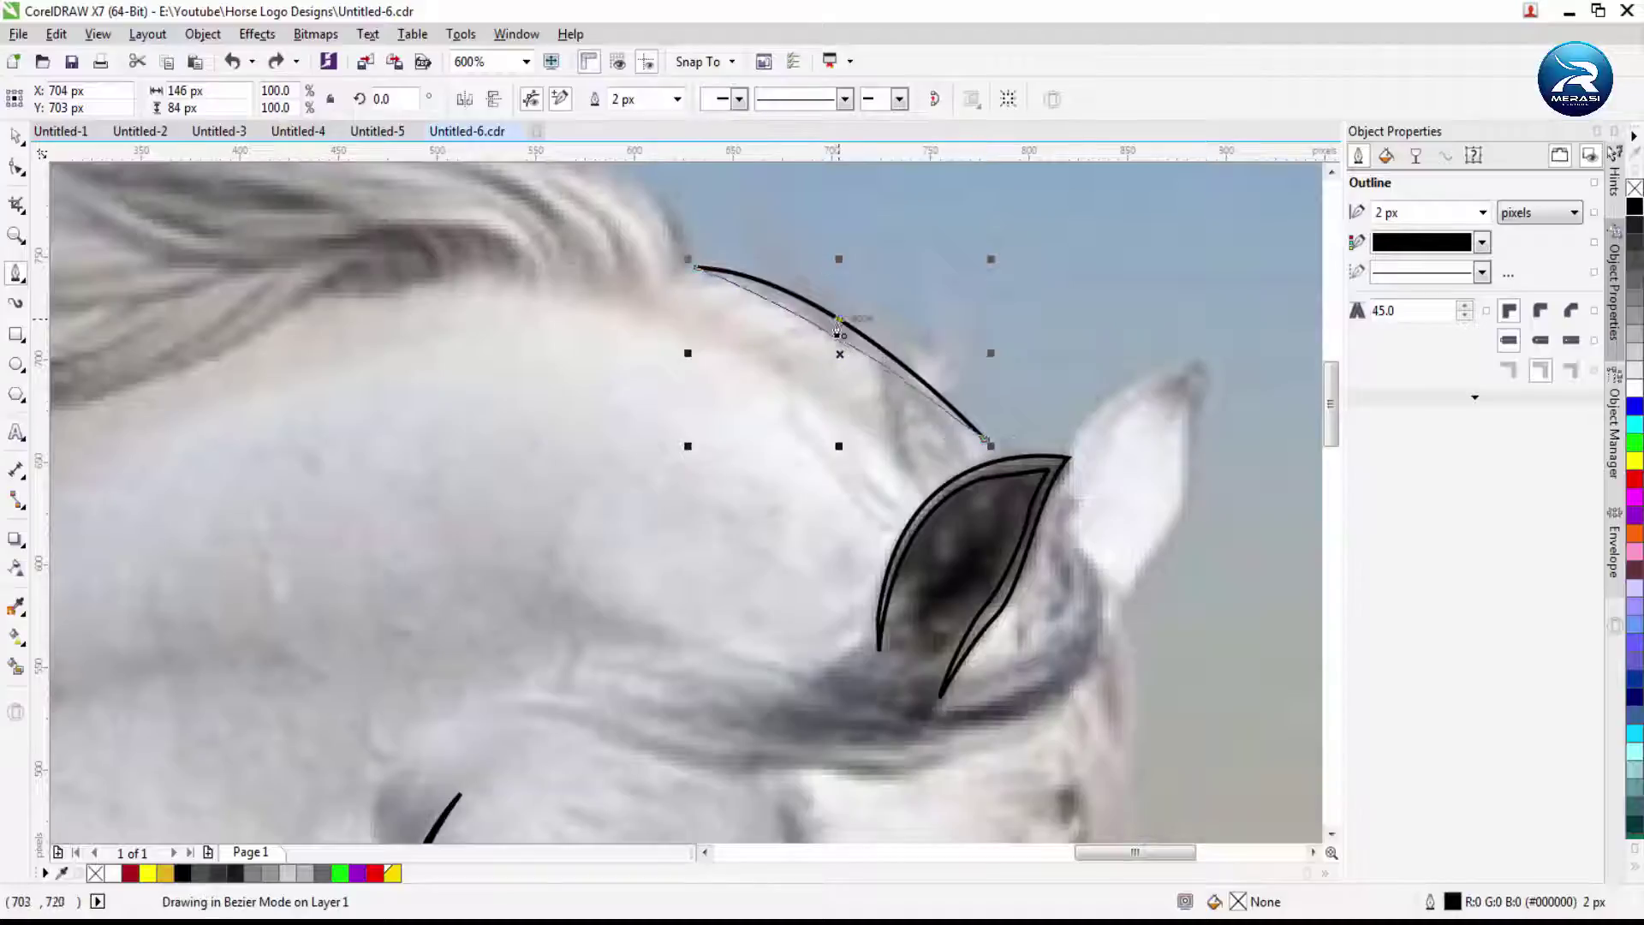
pyautogui.scroll(-1, 837, 329)
# Trace a closed tapering mane strand sweeping back from the crest line, about 225 by 83 px
pyautogui.scroll(-1, 771, 463)
pyautogui.moveTo(786, 465); pyautogui.dragTo(733, 467)
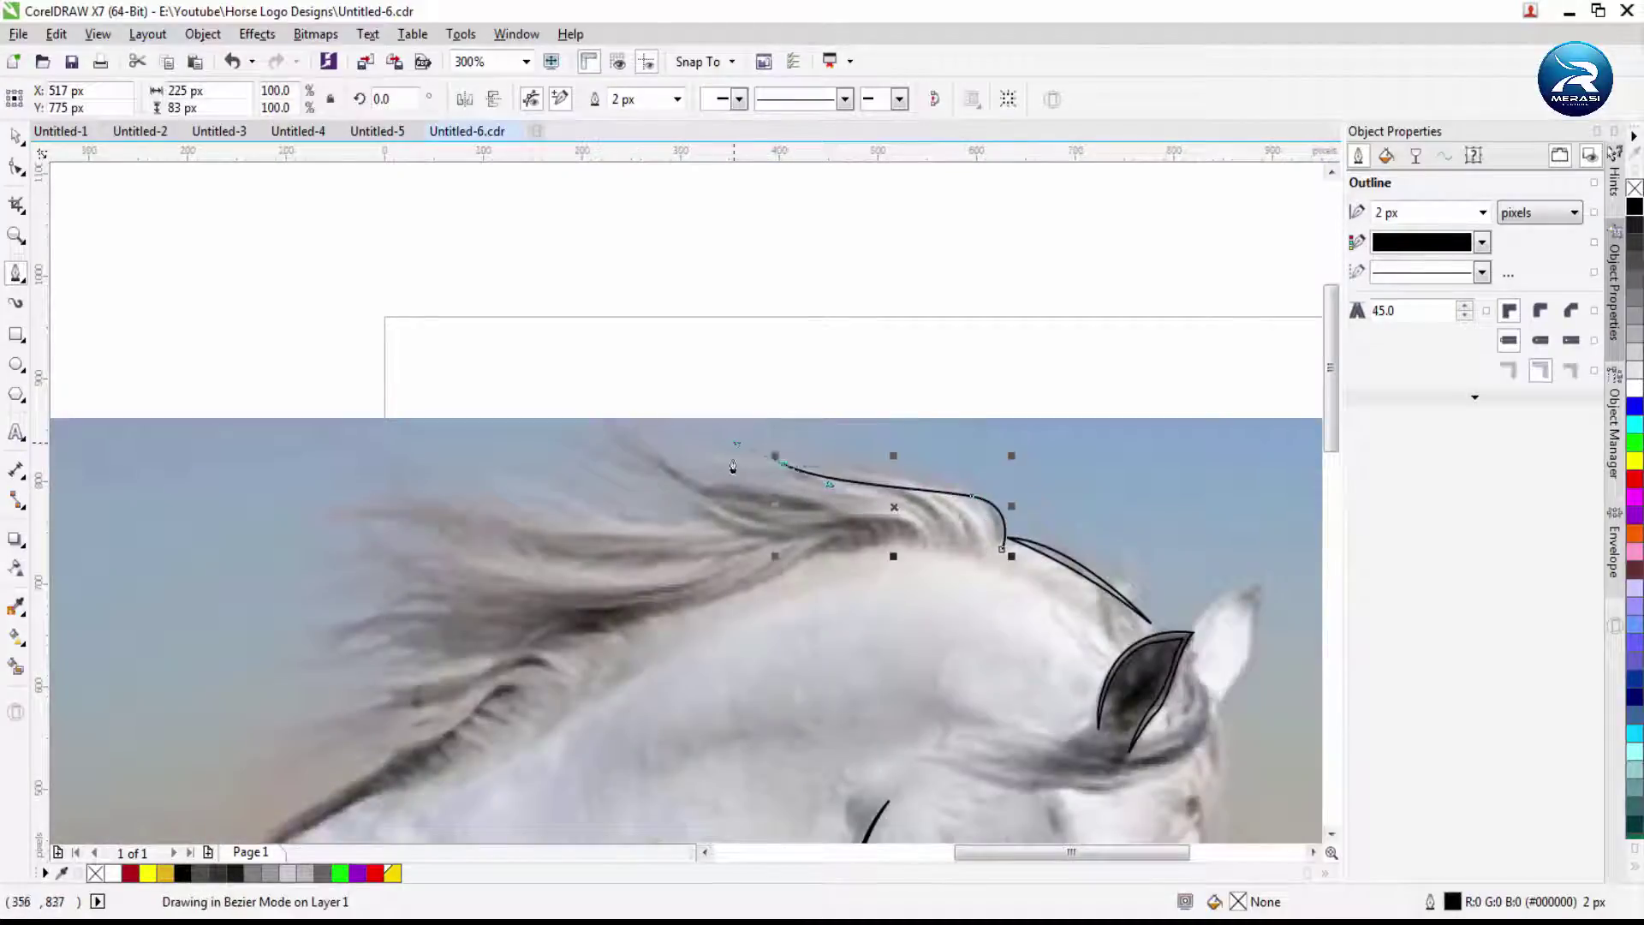
pyautogui.scroll(2, 895, 484)
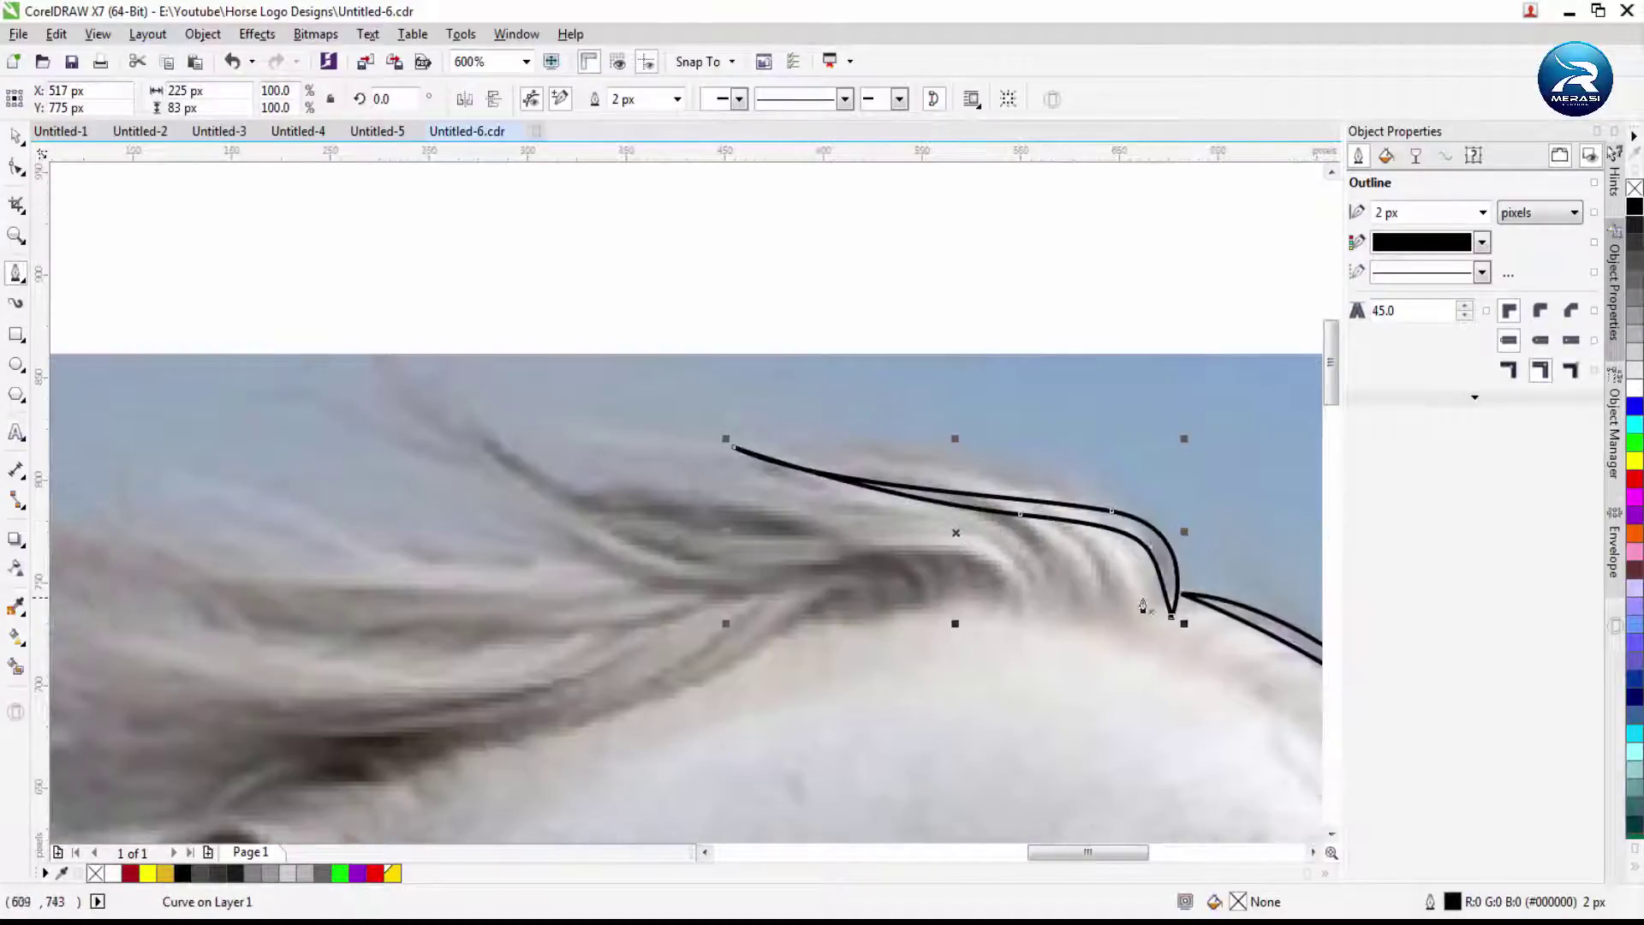
pyautogui.scroll(-2, 1076, 537)
pyautogui.scroll(2, 982, 437)
# Trace a closed tapering forehead line from beside the ear down to the nose bridge line, about 42 by 219 px
pyautogui.scroll(-1, 982, 438)
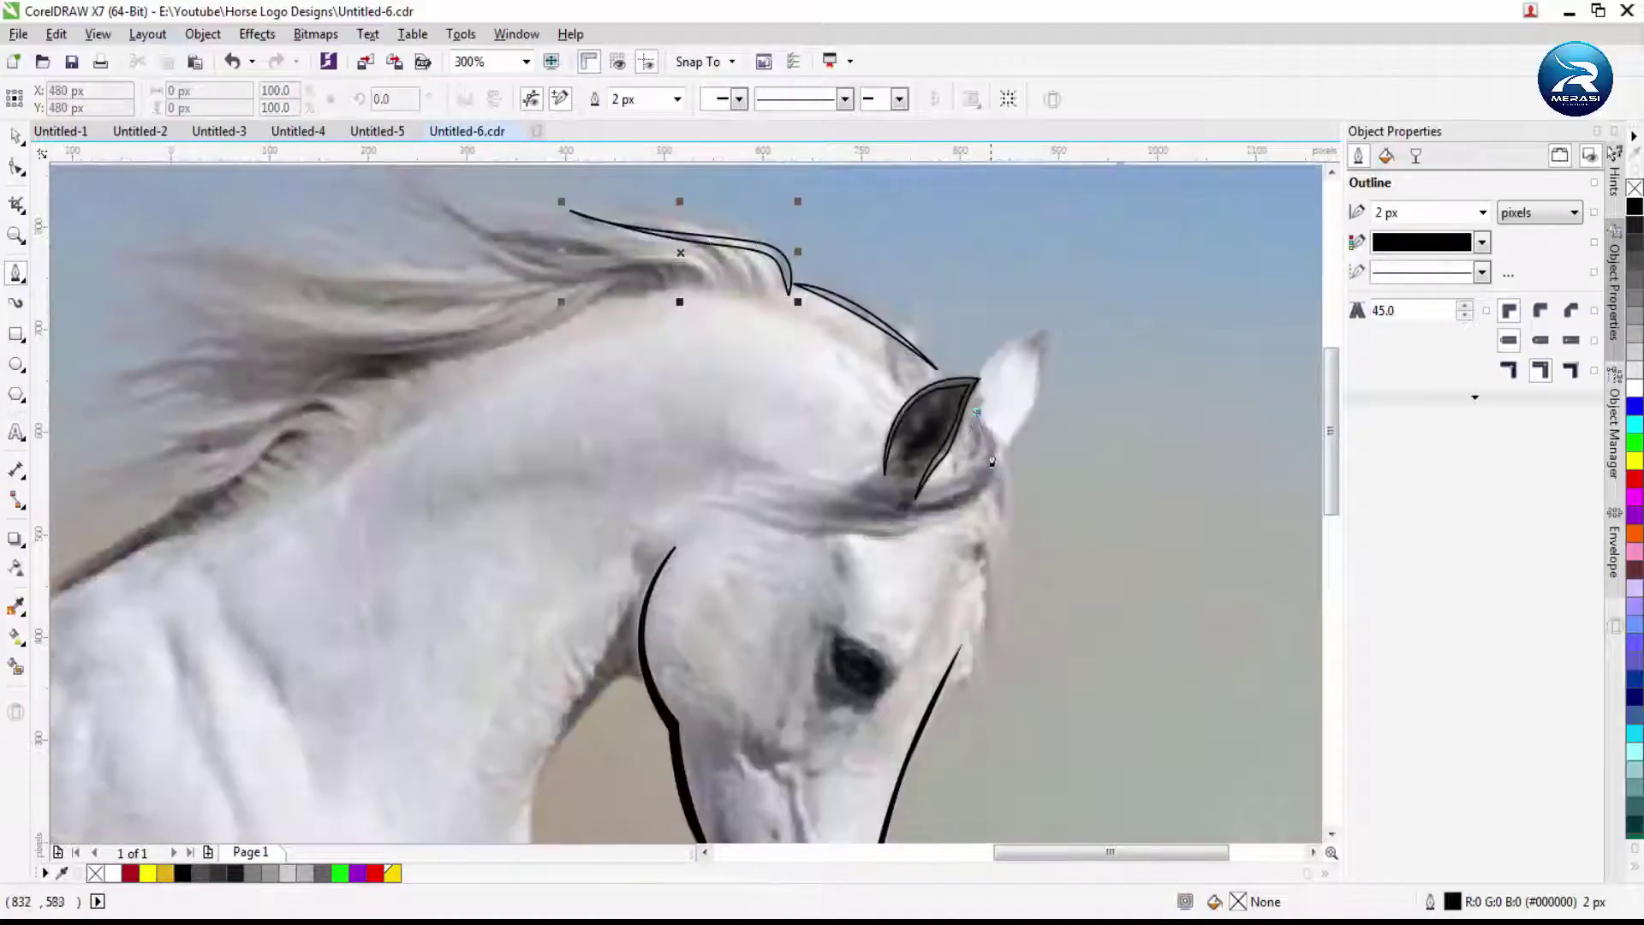
pyautogui.click(994, 497)
pyautogui.scroll(1, 993, 497)
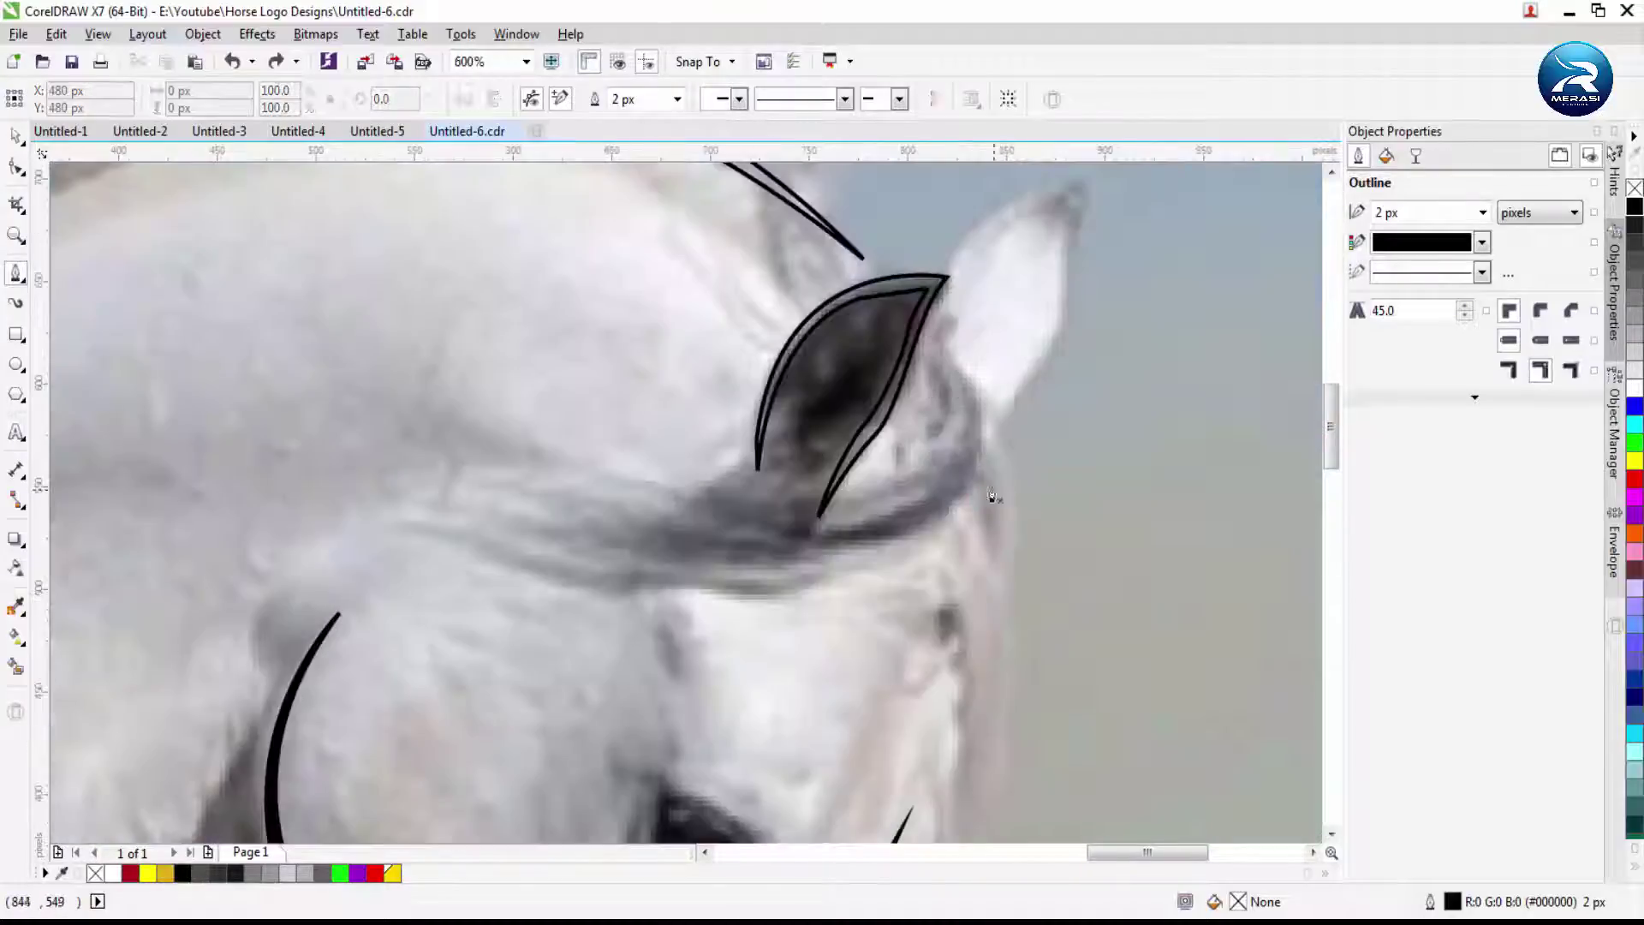
pyautogui.scroll(-1, 967, 441)
pyautogui.scroll(1, 952, 606)
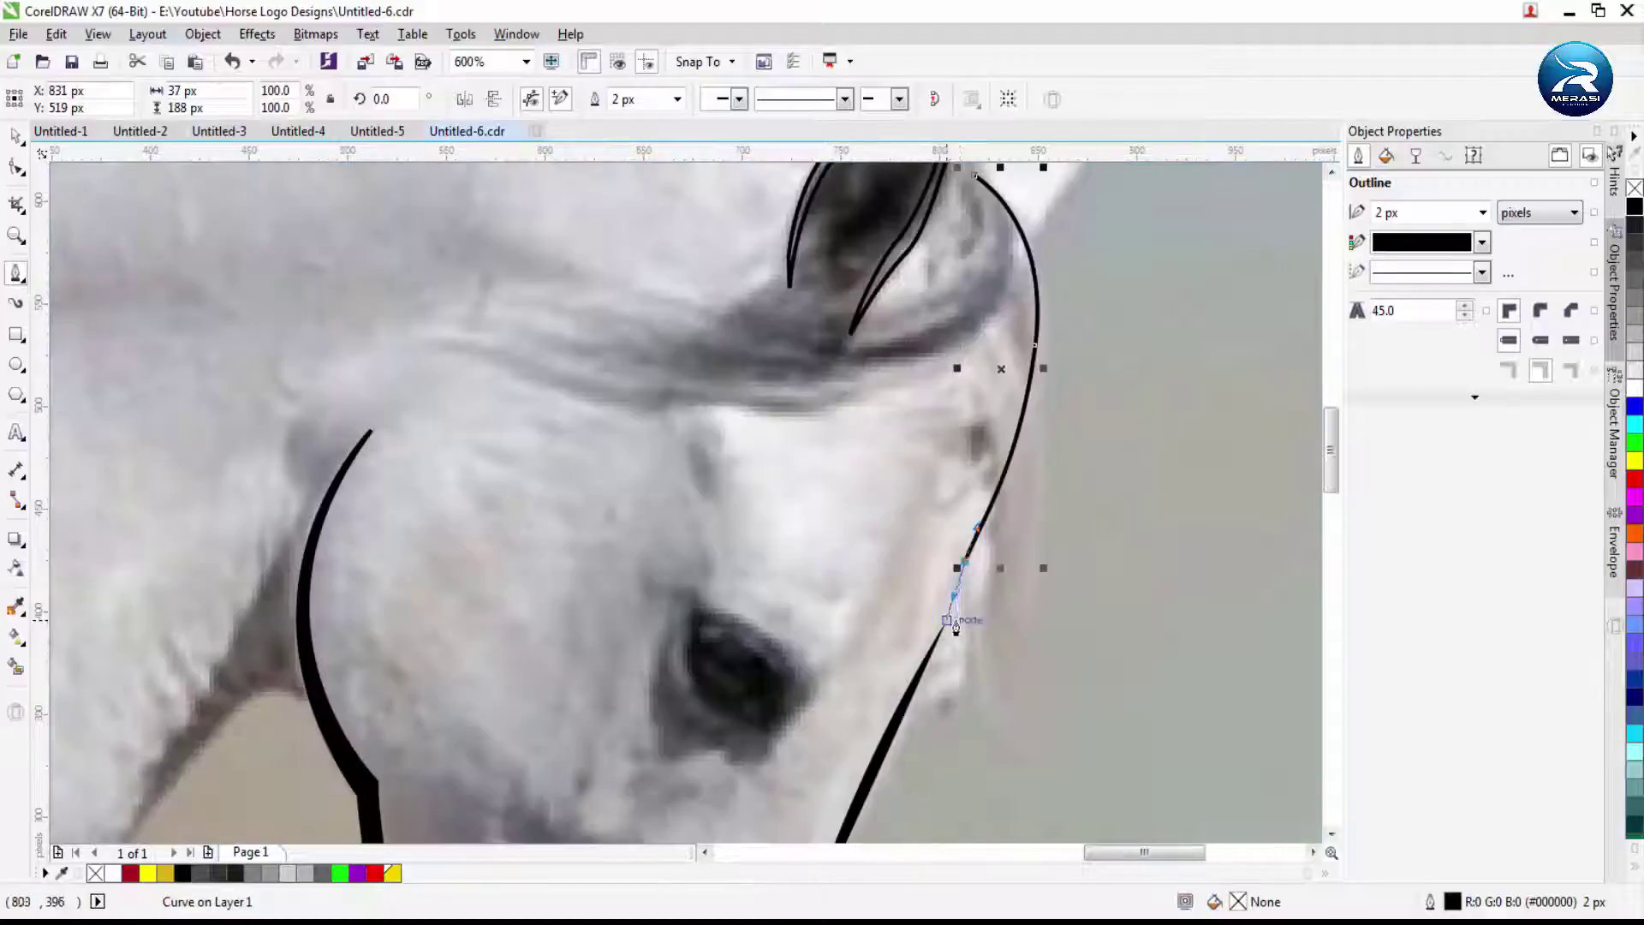
pyautogui.scroll(-1, 952, 606)
pyautogui.scroll(1, 952, 605)
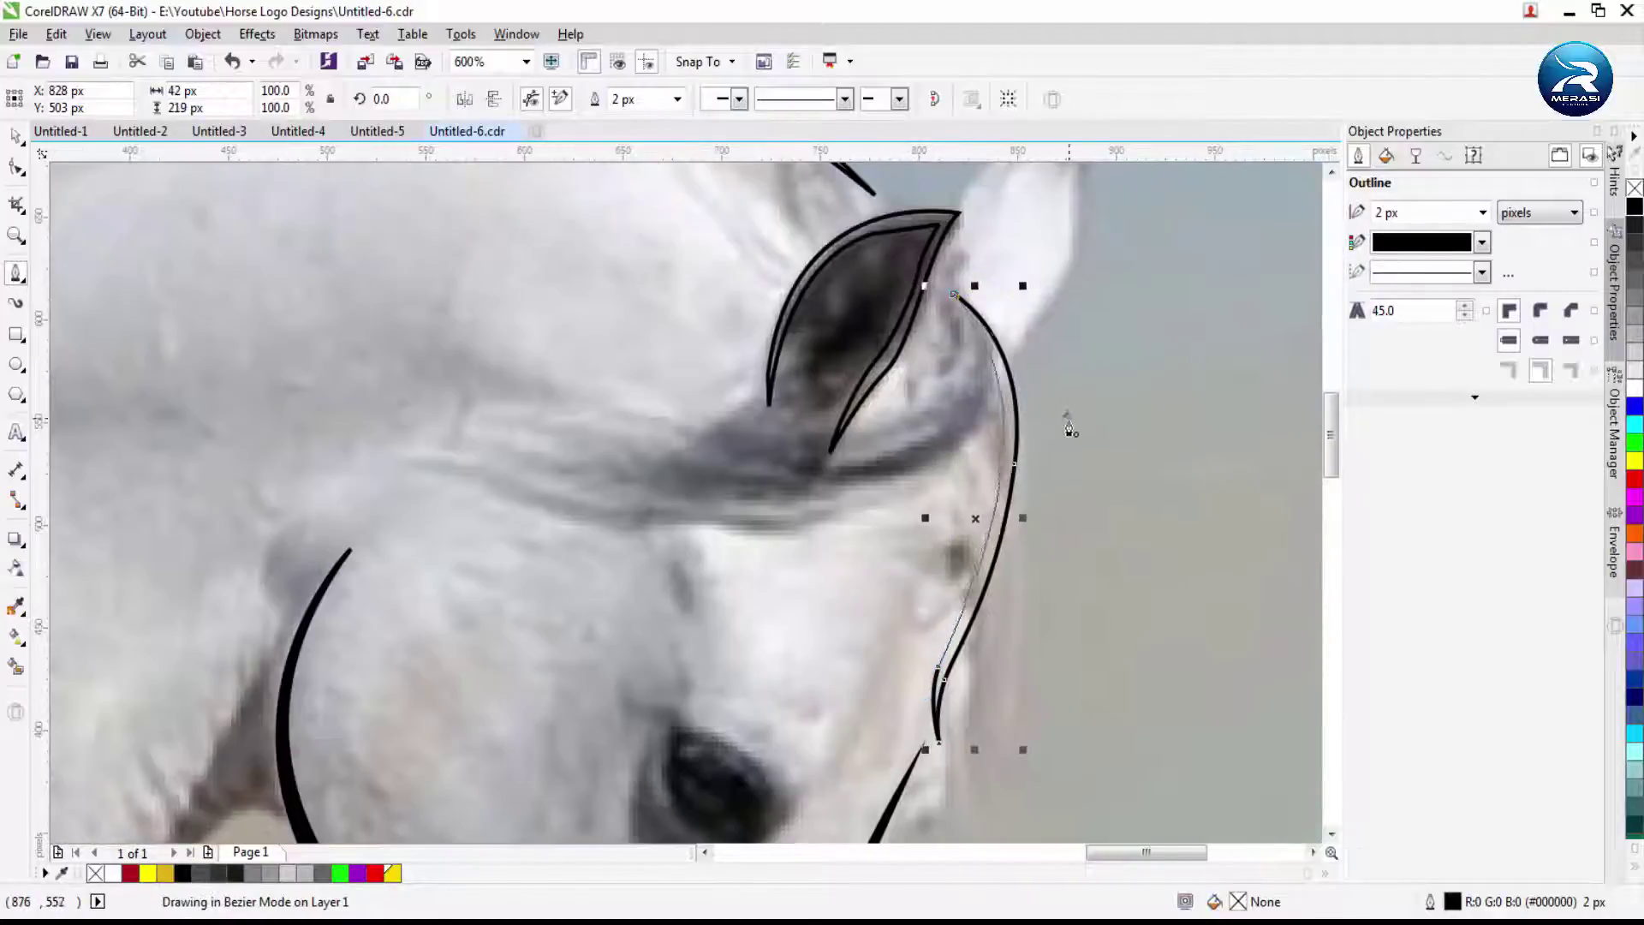
pyautogui.scroll(-2, 1068, 428)
# Fill the neck crest, forehead and ear shapes with black and set their outline width to None
pyautogui.press('space')
pyautogui.scroll(1, 1046, 366)
pyautogui.keyDown('shift'); pyautogui.click(1010, 462); pyautogui.keyUp('shift')
pyautogui.click(857, 99)
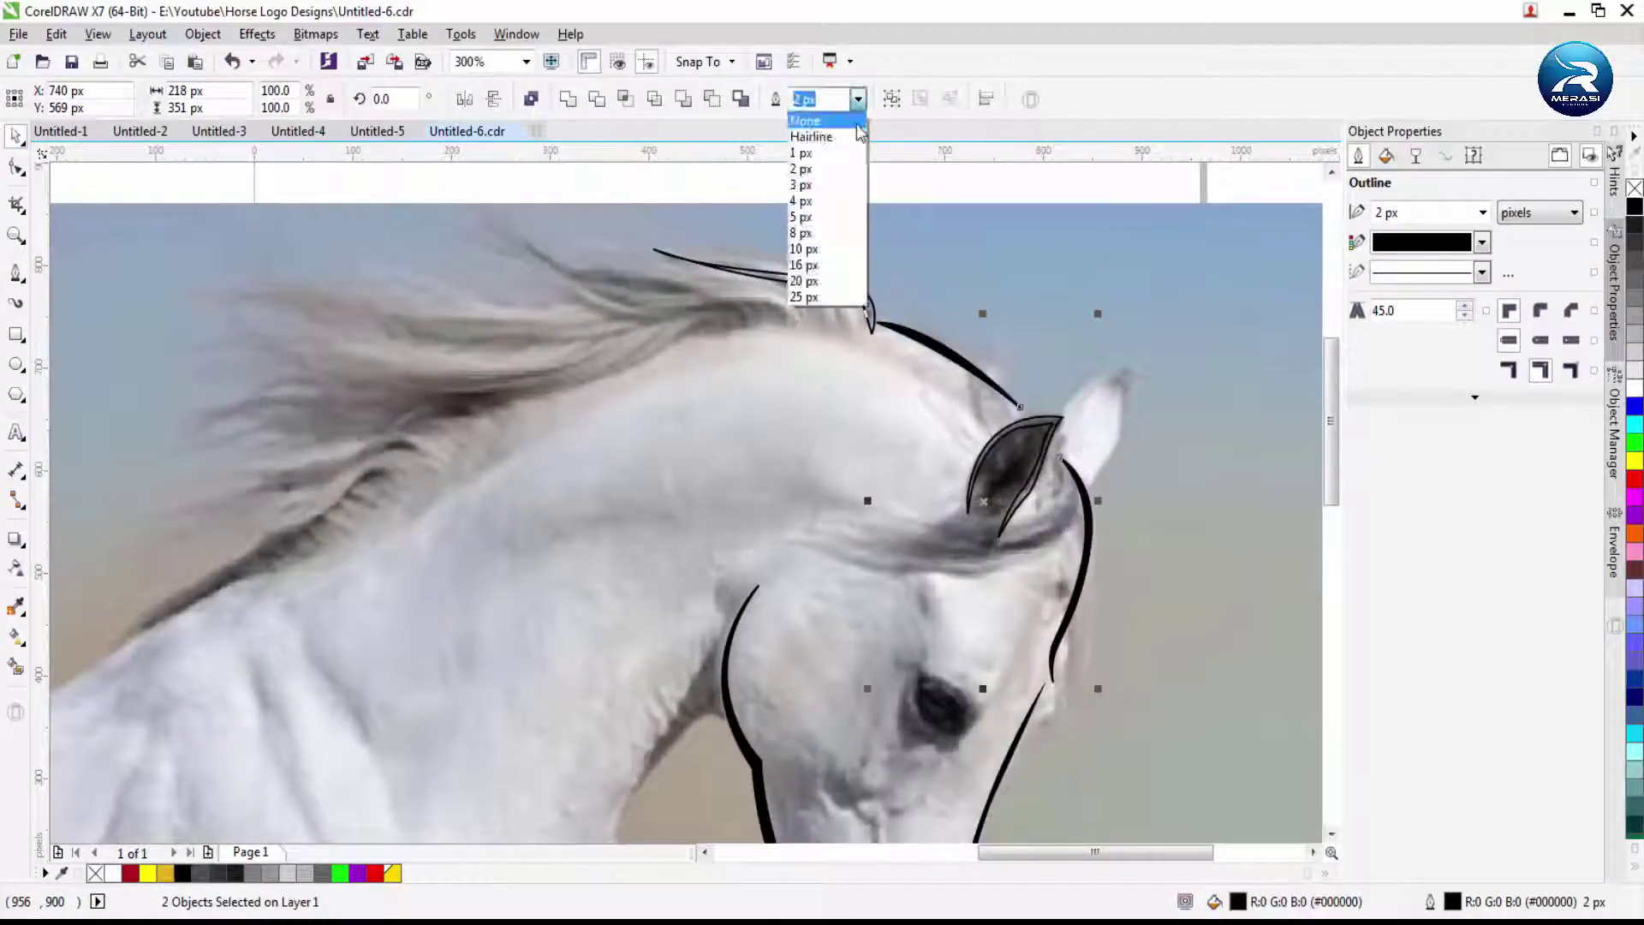
pyautogui.click(859, 124)
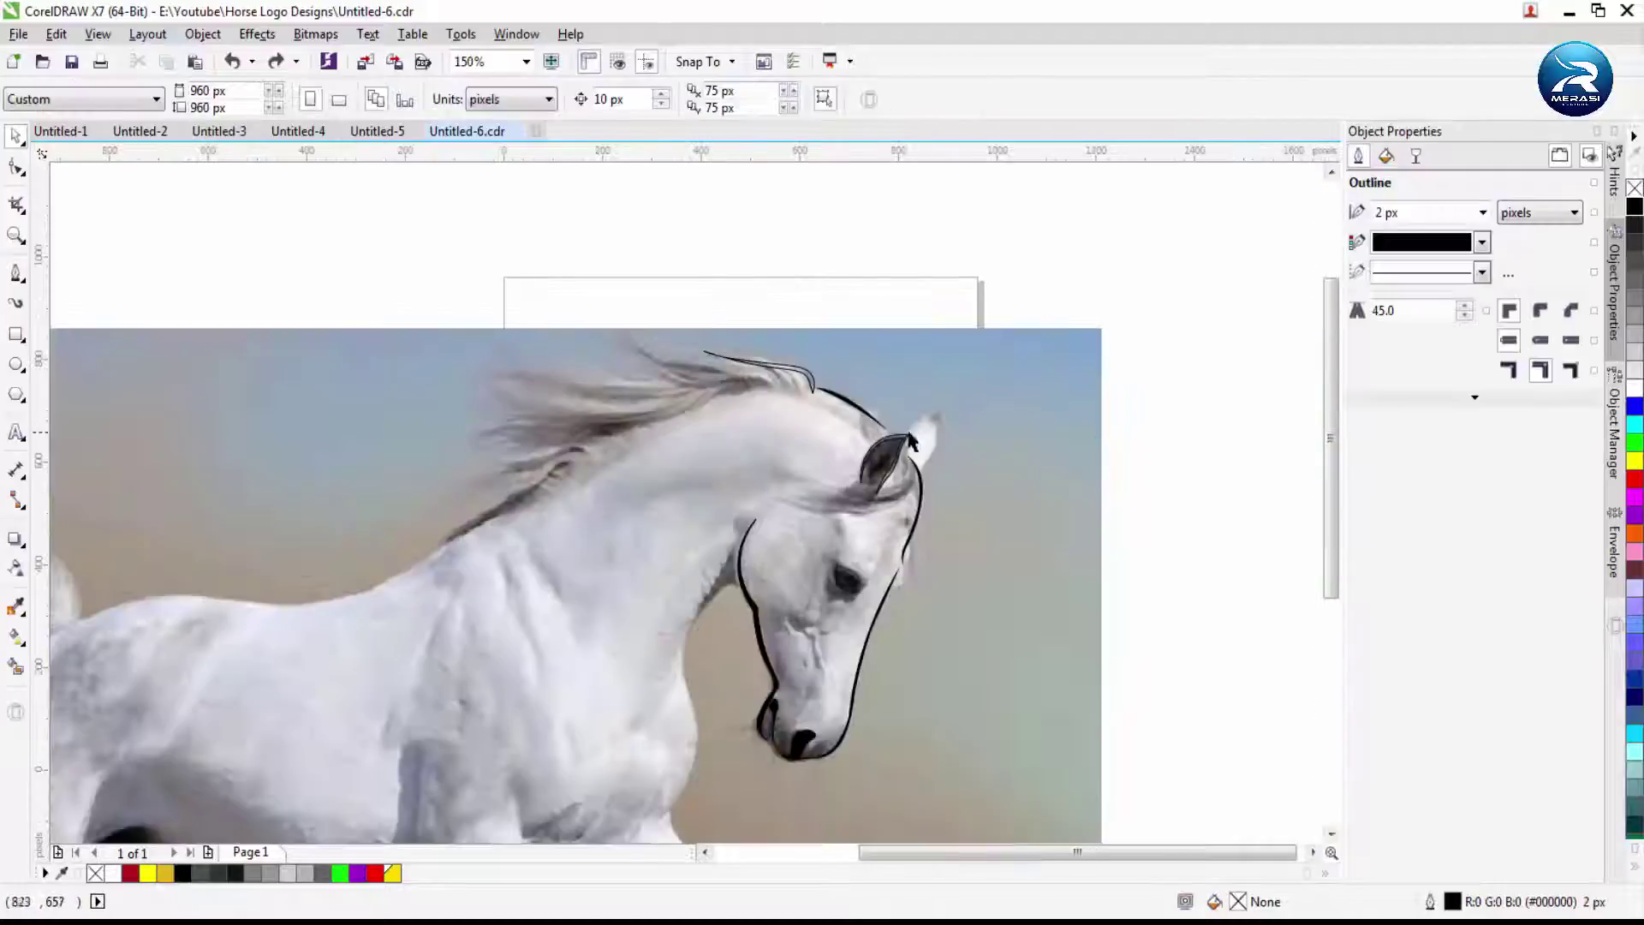
pyautogui.click(650, 100)
pyautogui.click(599, 120)
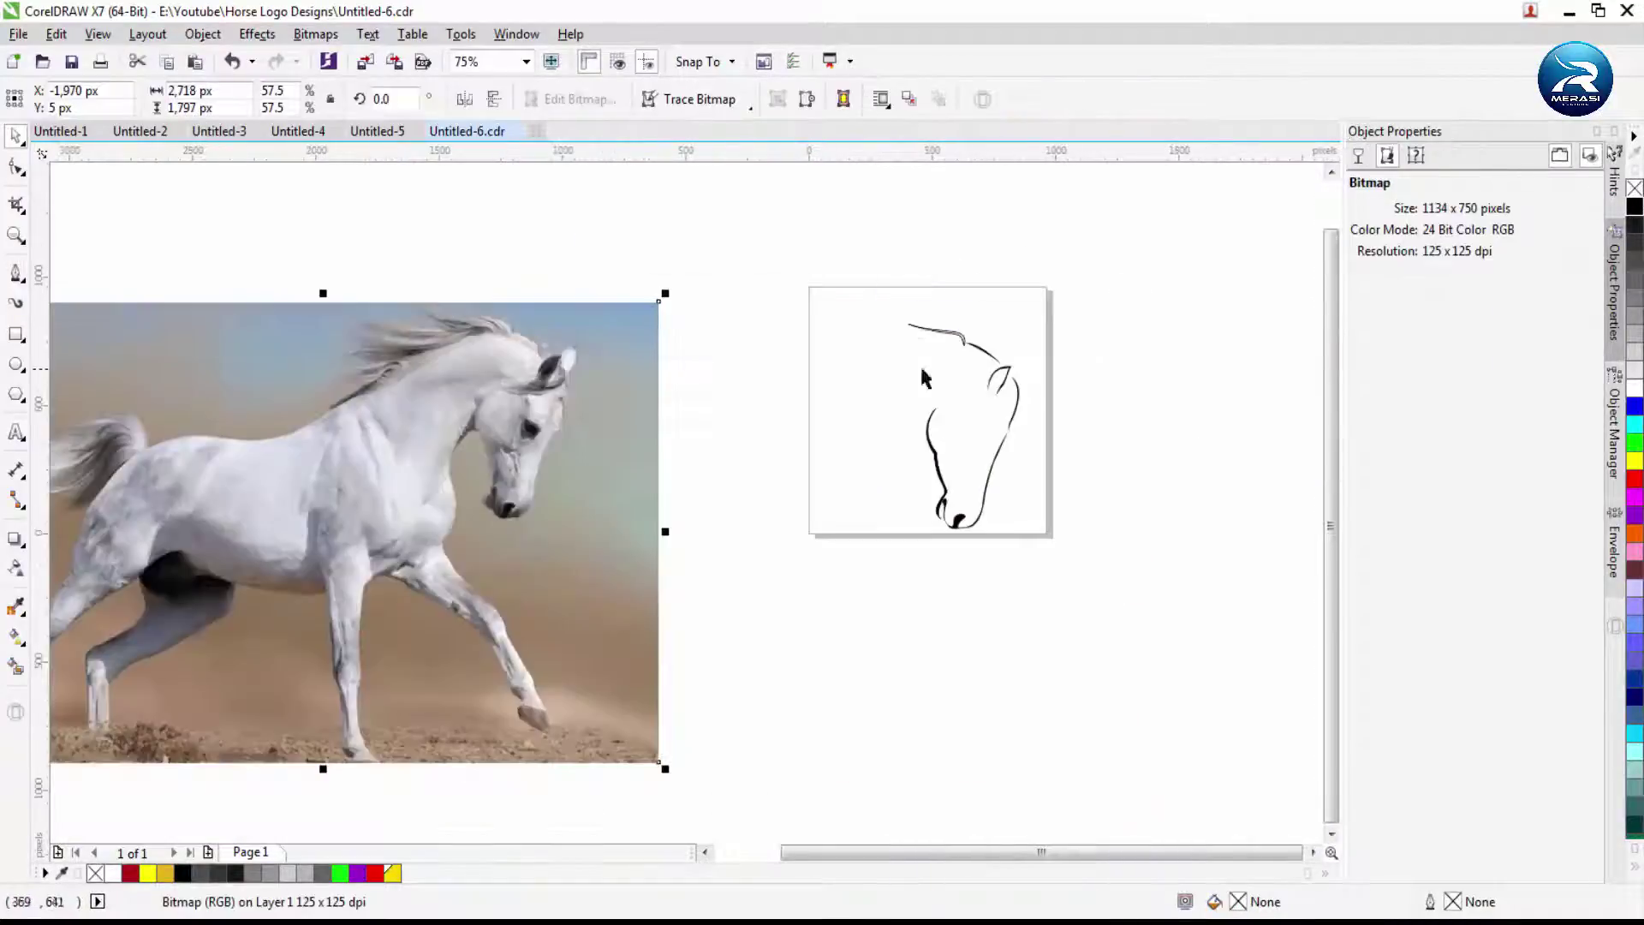
# Trace the outer edge of a forelock strand curving out from the forehead line's upper end, about 115 by 155 px
pyautogui.scroll(2, 919, 363)
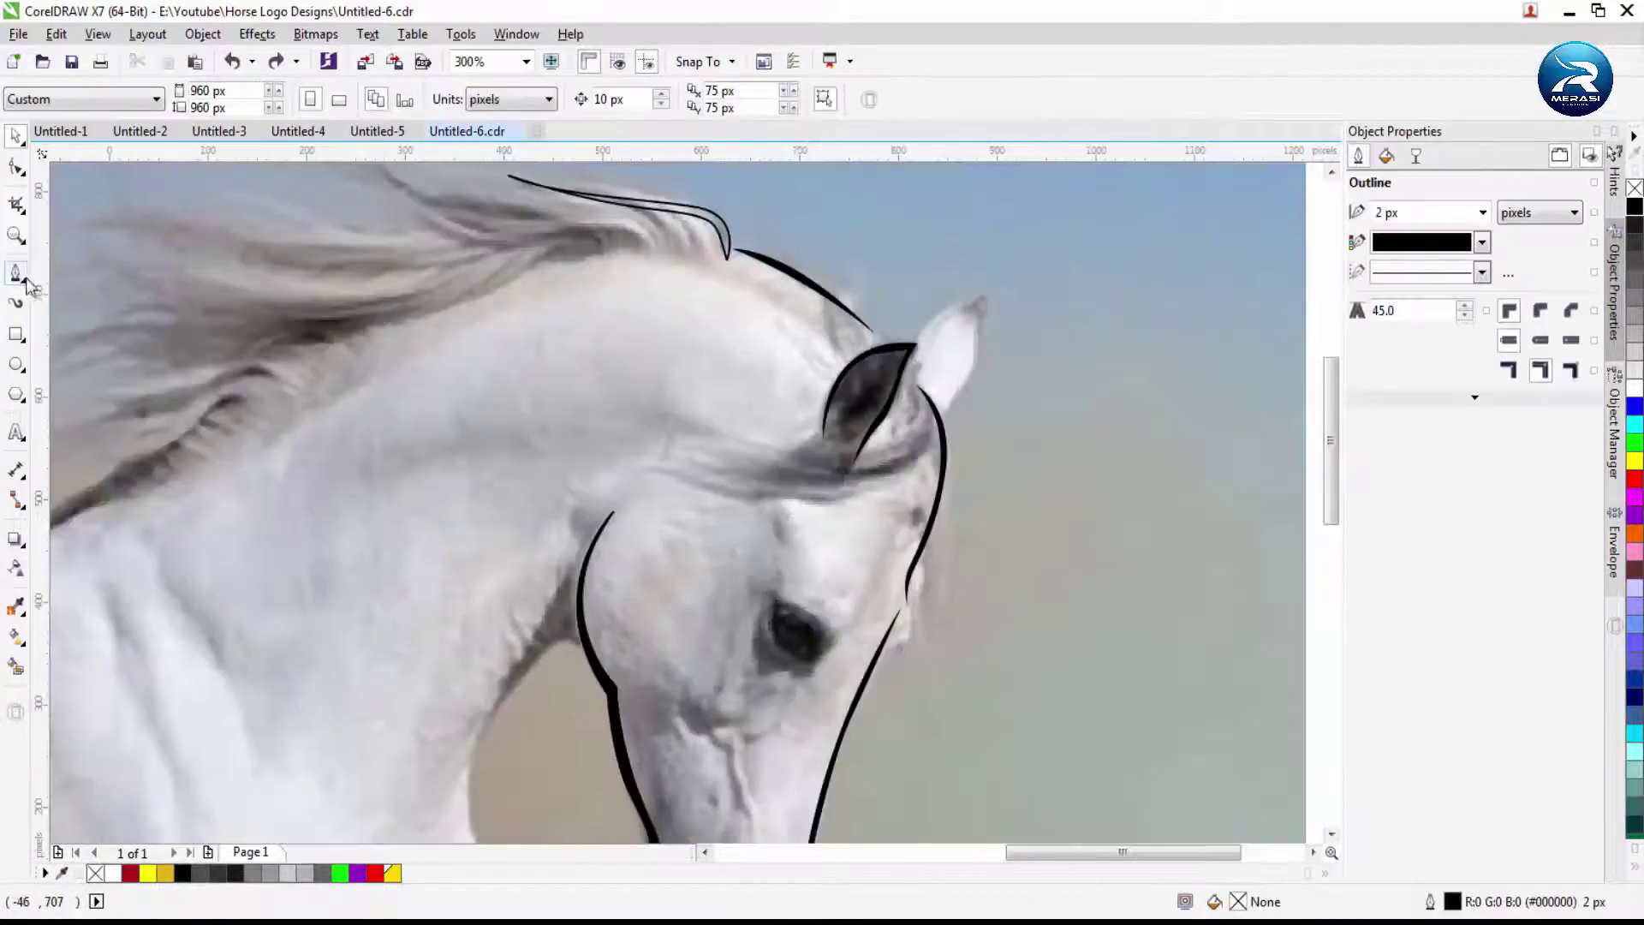
pyautogui.scroll(4, 631, 367)
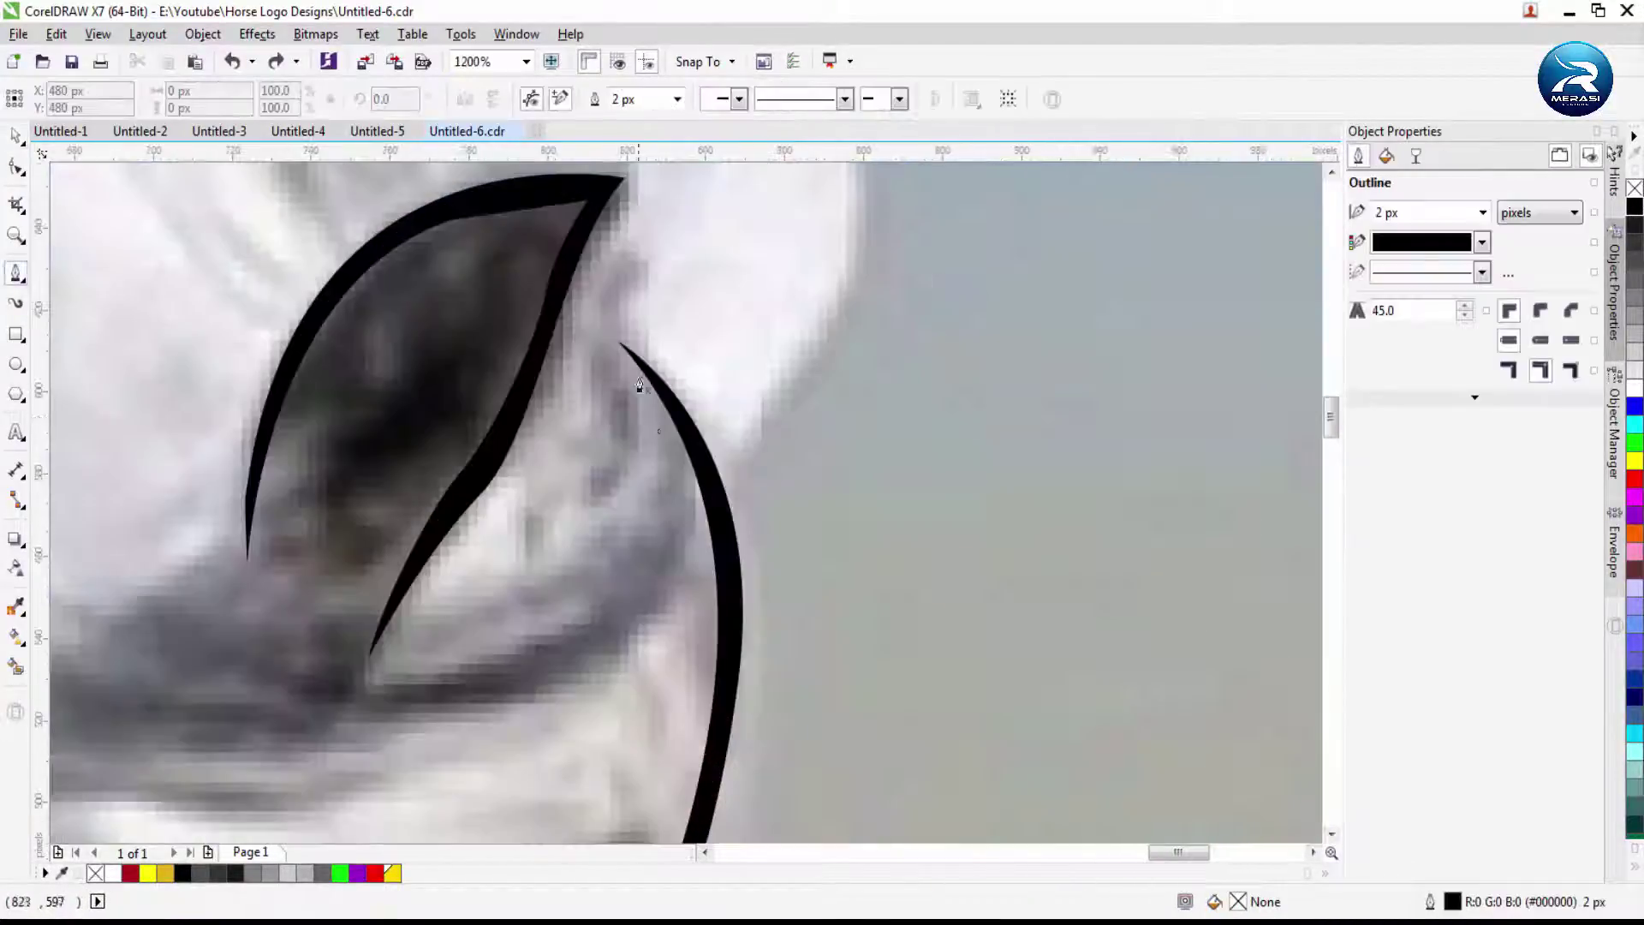
pyautogui.scroll(-3, 785, 461)
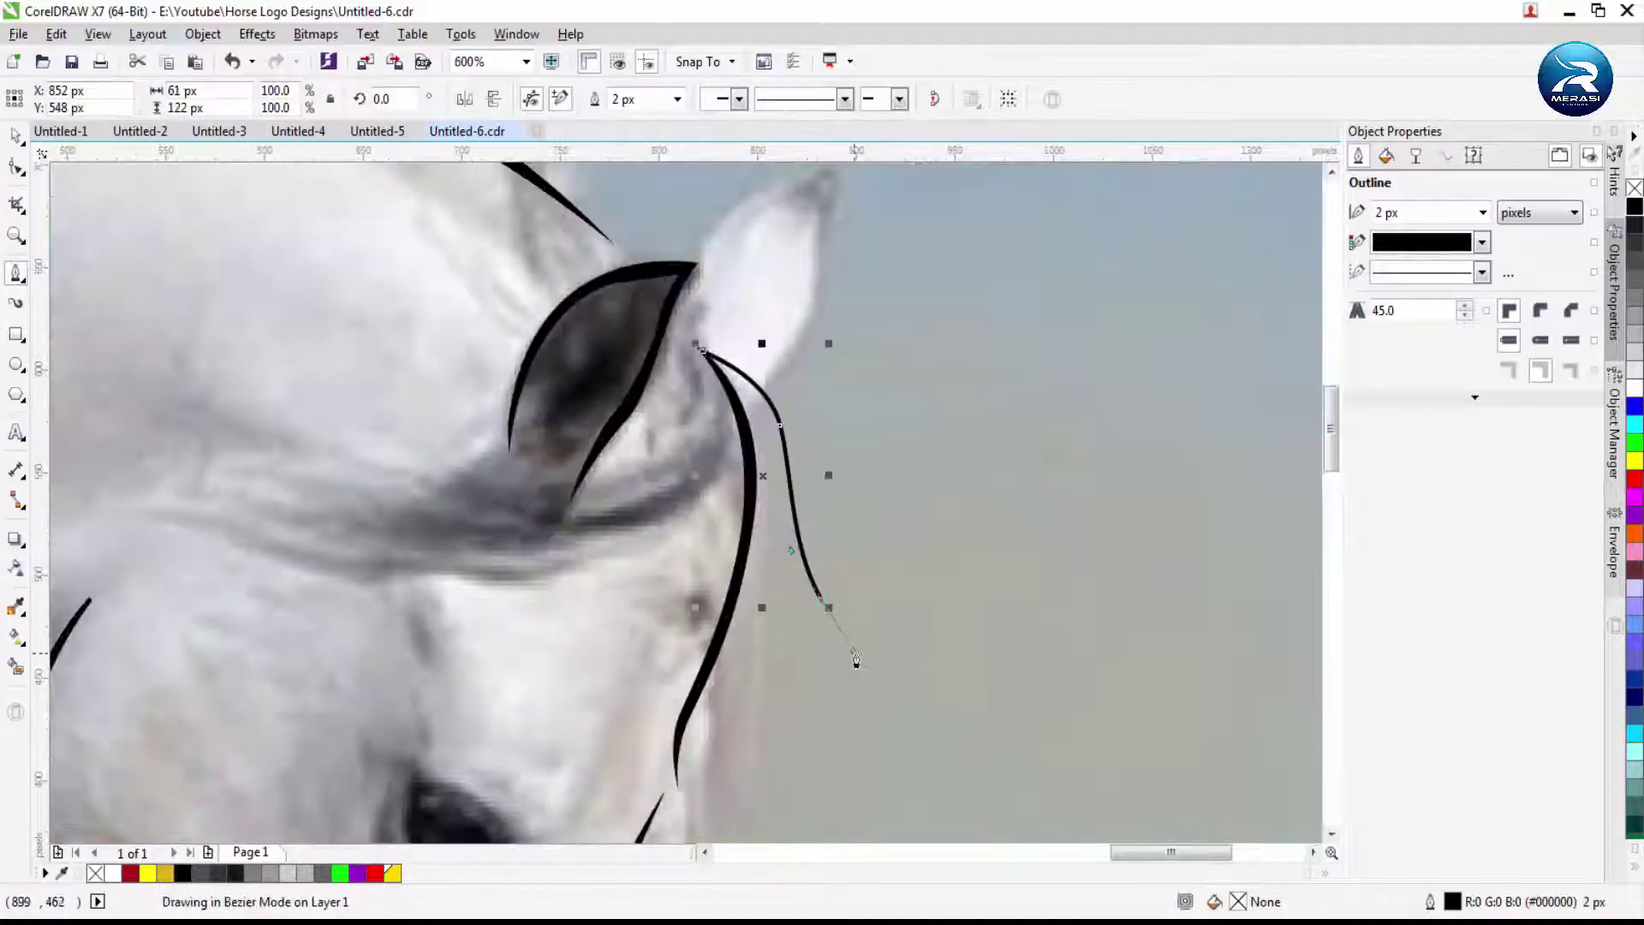
pyautogui.scroll(1, 761, 448)
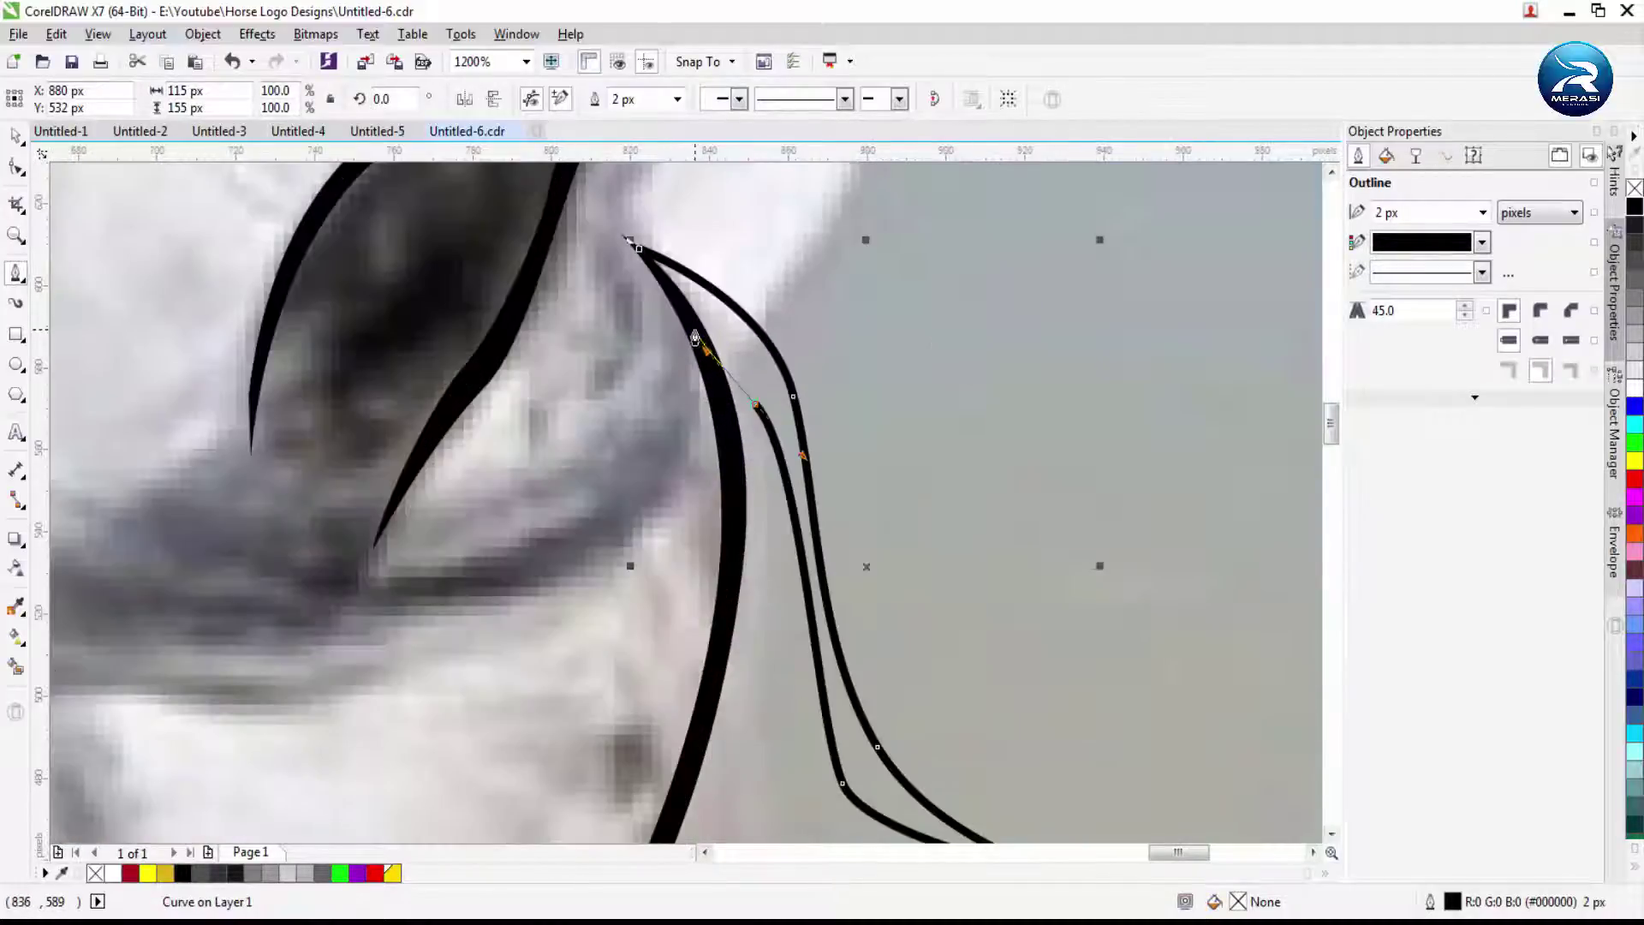
# Undo the forelock strand's return path and redraw its inner edge back to the forehead line, closing the shape
pyautogui.hotkey('ctrl', 'z')
pyautogui.scroll(1, 730, 392)
pyautogui.scroll(-1, 730, 392)
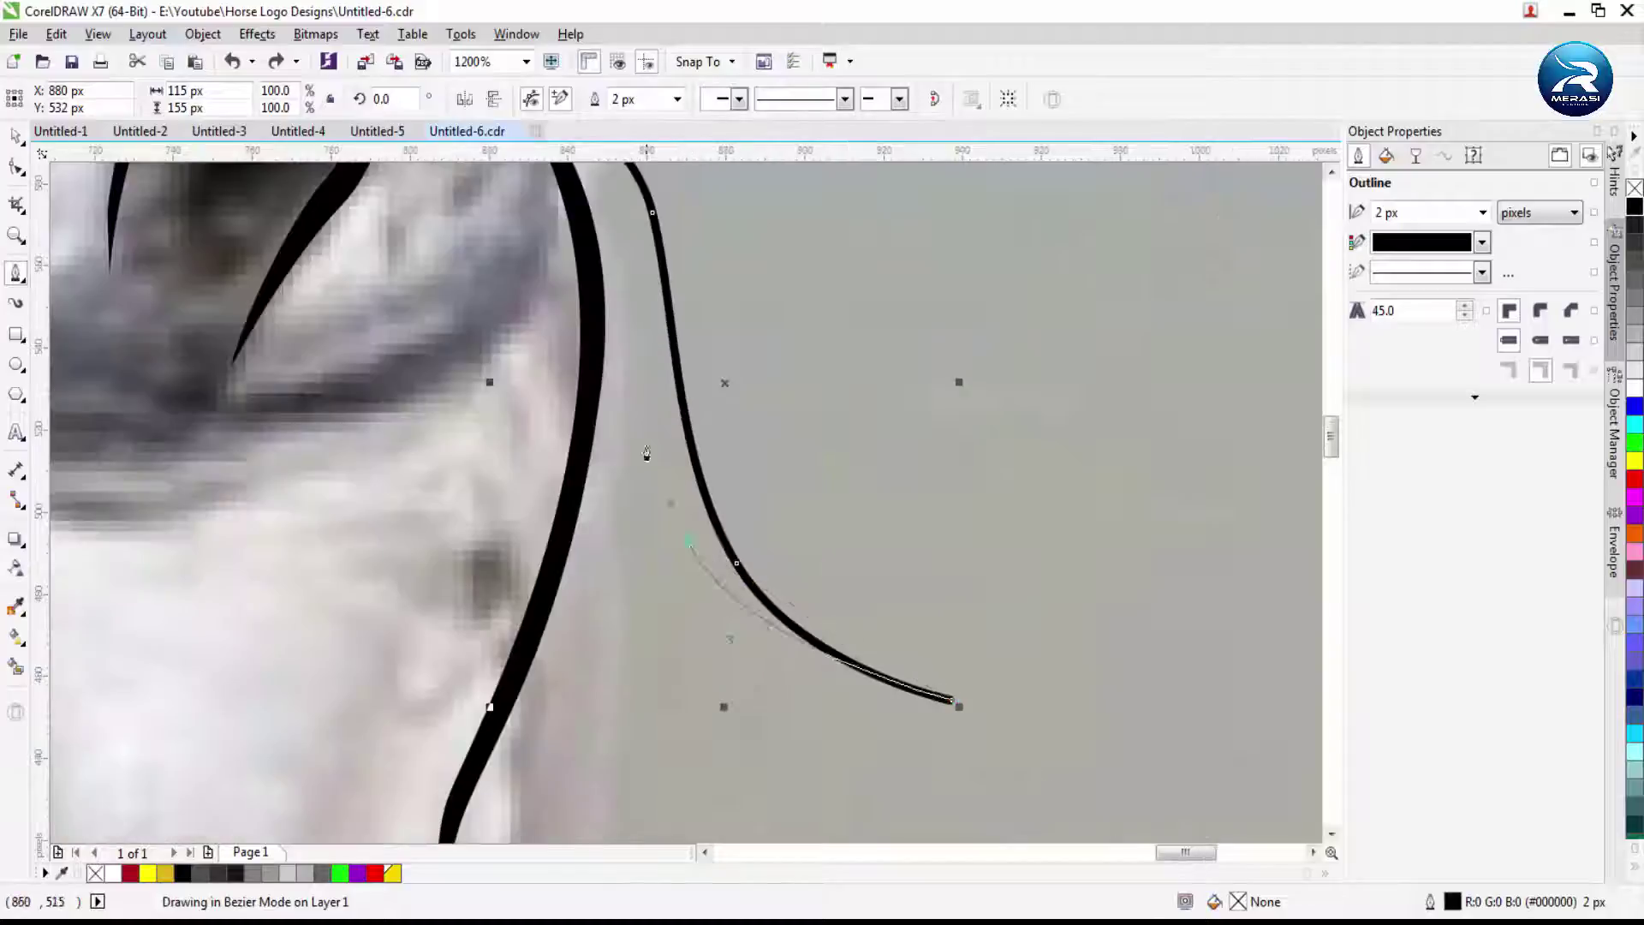
pyautogui.moveTo(590, 316); pyautogui.dragTo(545, 261)
# Trace a short second forelock strand as a closed tapering shape beside the forehead line, about 13 by 69 px
pyautogui.scroll(-3, 545, 261)
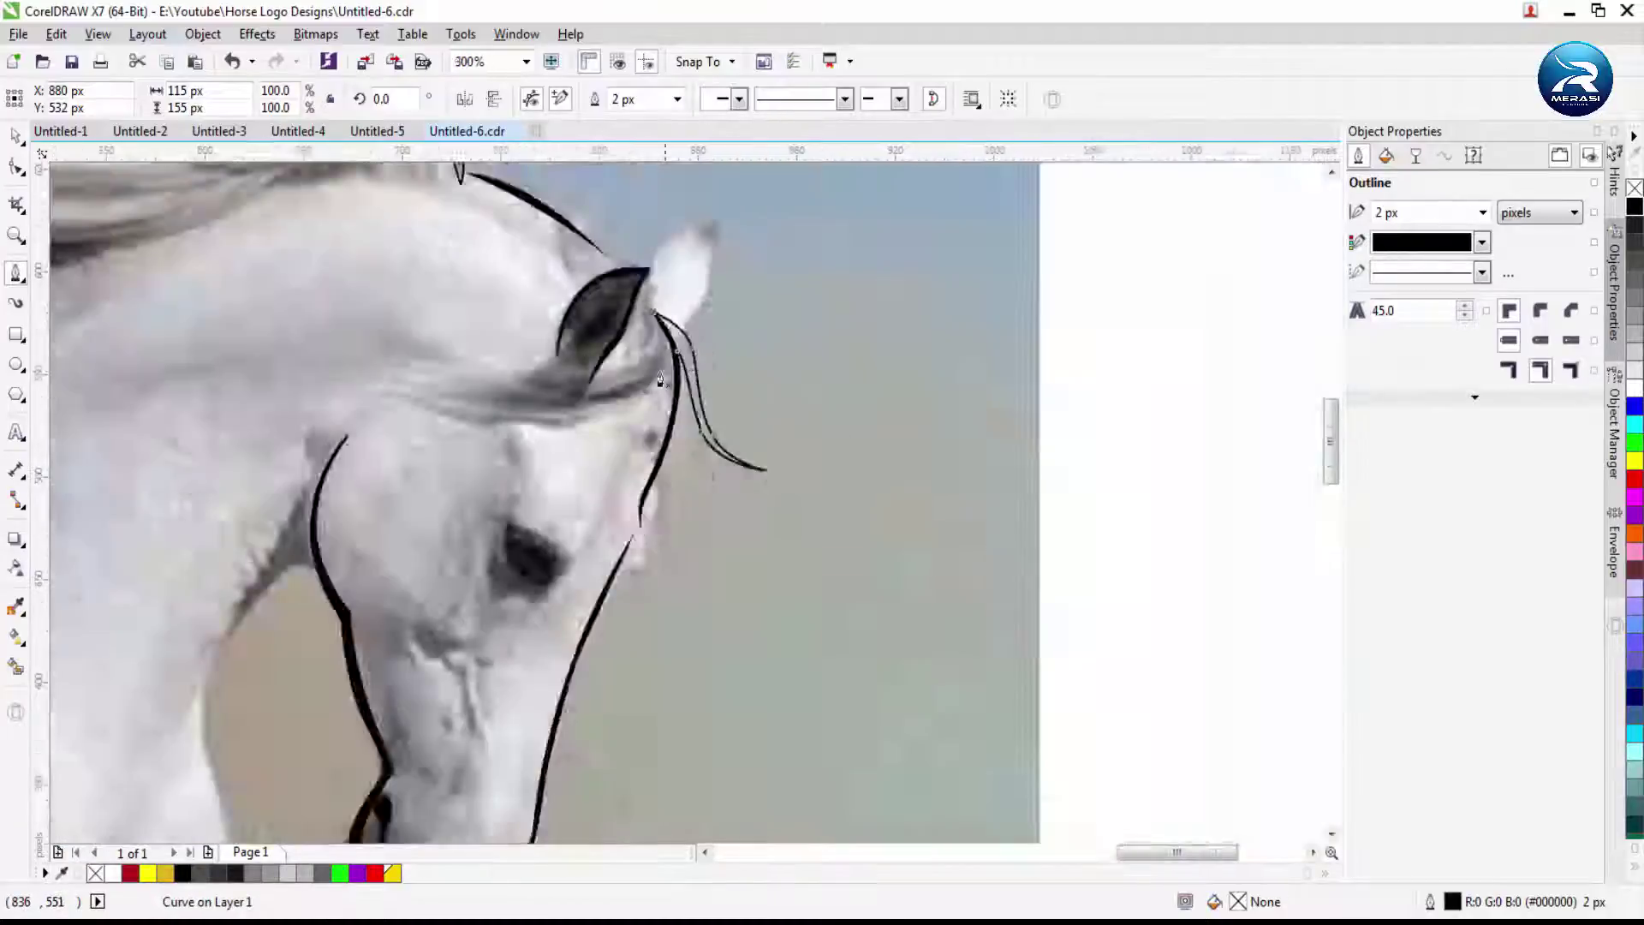
pyautogui.scroll(3, 752, 517)
pyautogui.moveTo(741, 465); pyautogui.dragTo(760, 604)
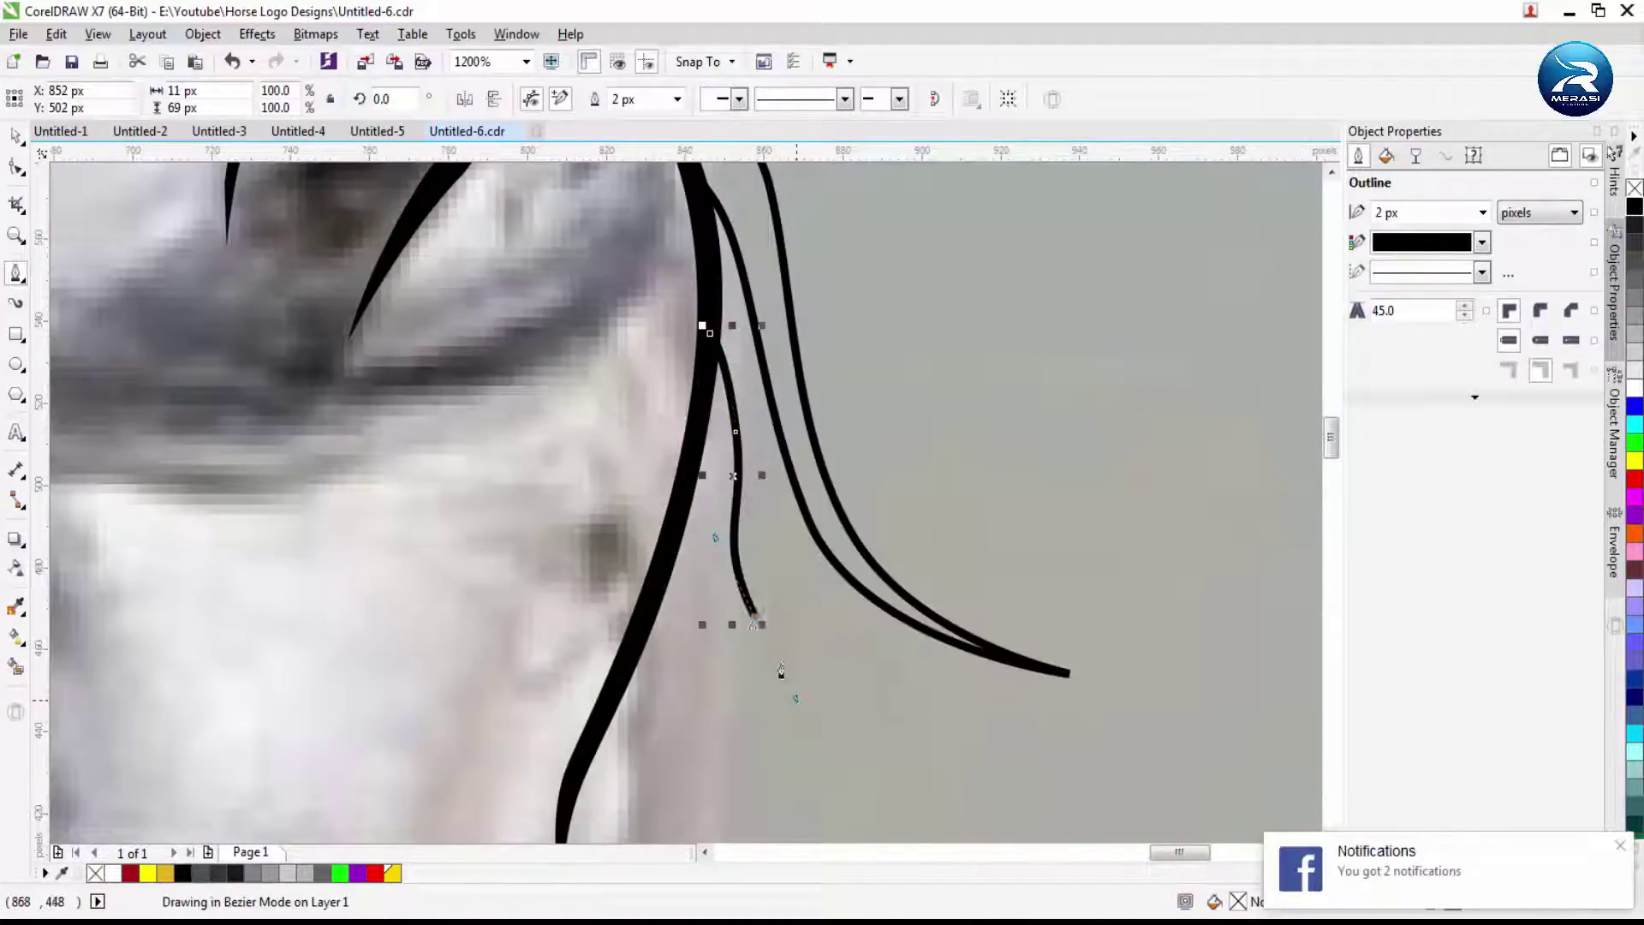
pyautogui.scroll(-3, 718, 357)
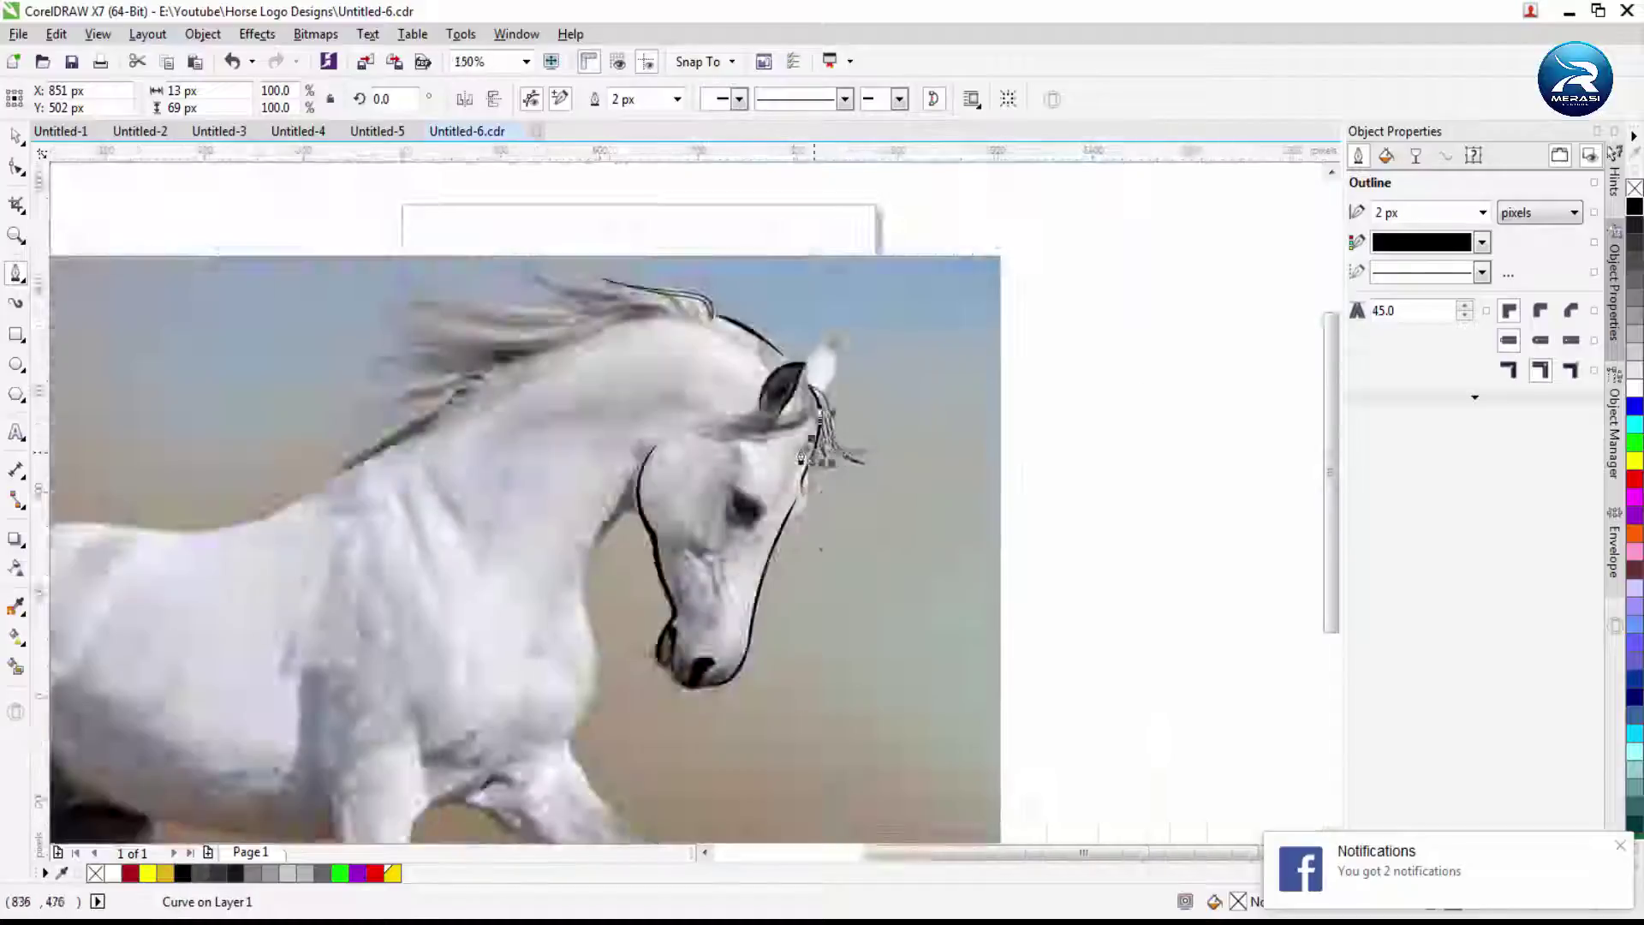
# Fill both forelock strands with black and set their outline width to None
pyautogui.scroll(3, 341, 233)
pyautogui.press('space')
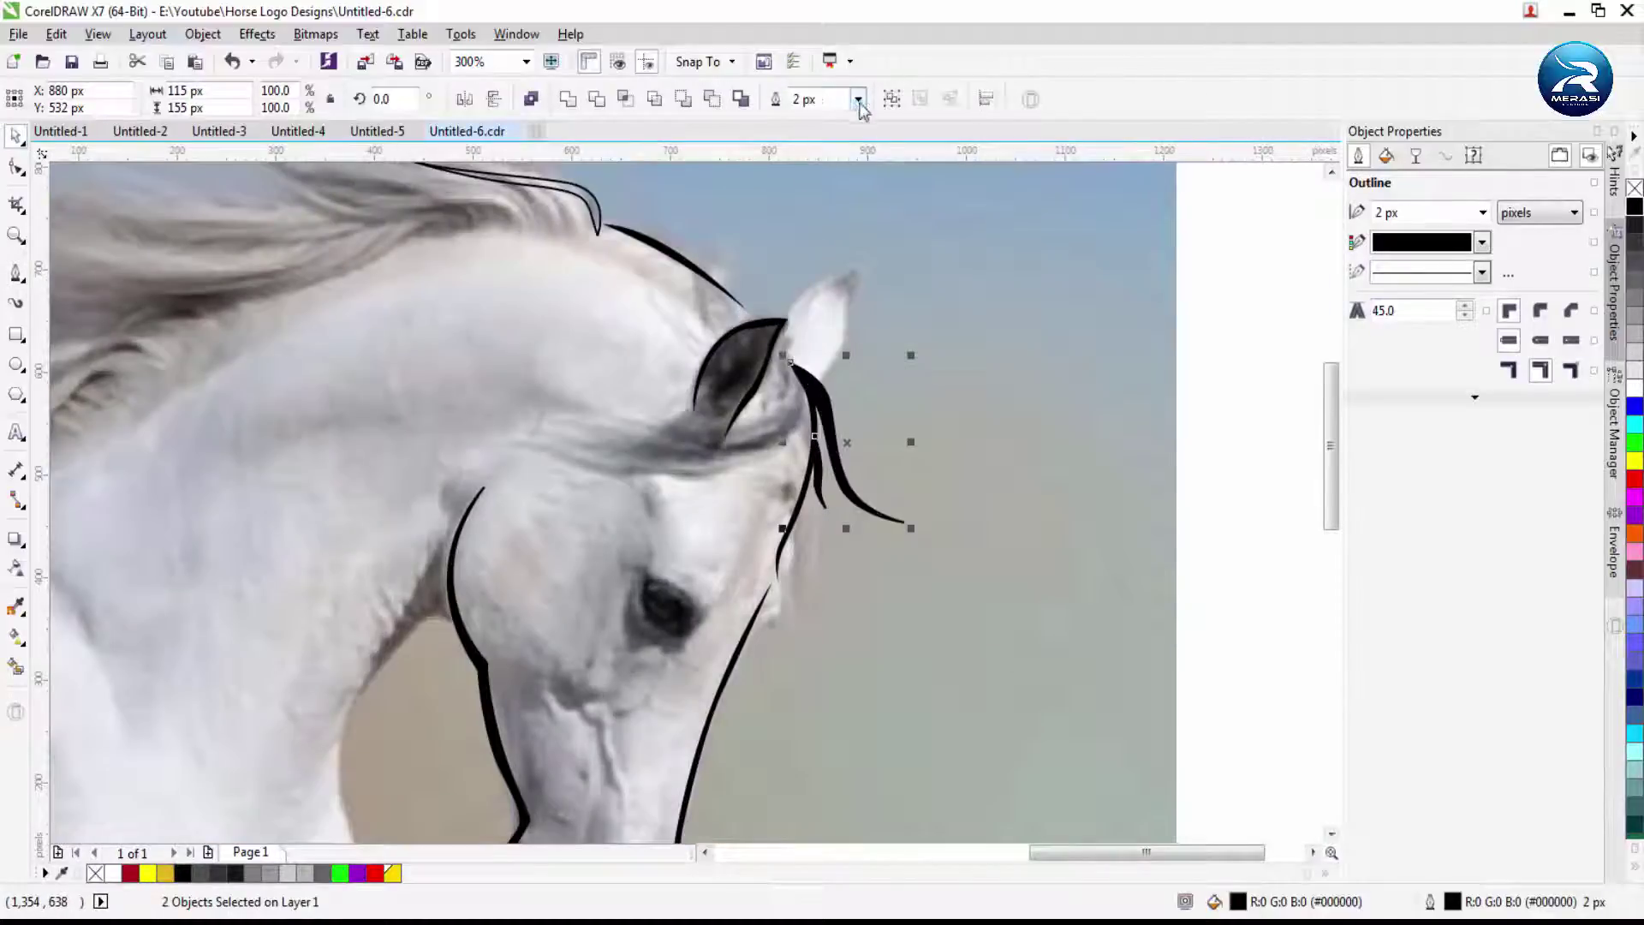
pyautogui.scroll(-3, 860, 343)
pyautogui.scroll(3, 874, 416)
# Reshape the forehead shape by moving its lower inner curve outward so that the line gets thicker toward its lower end
pyautogui.press('F10')
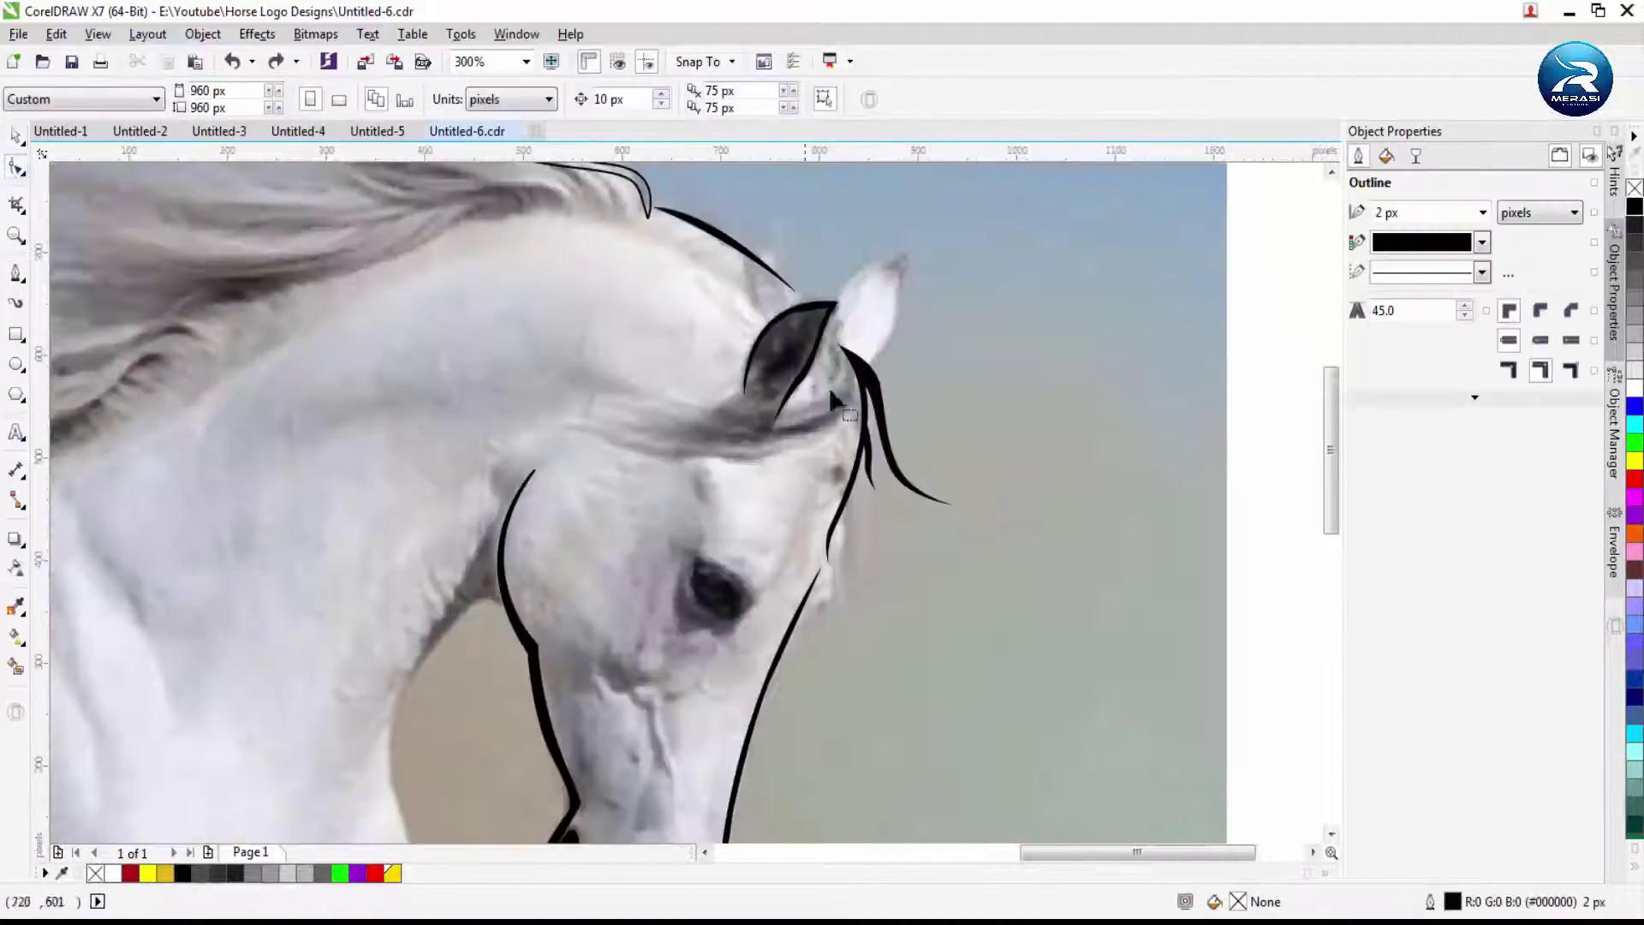
pyautogui.scroll(2, 833, 394)
pyautogui.click(834, 389)
pyautogui.scroll(-1, 856, 360)
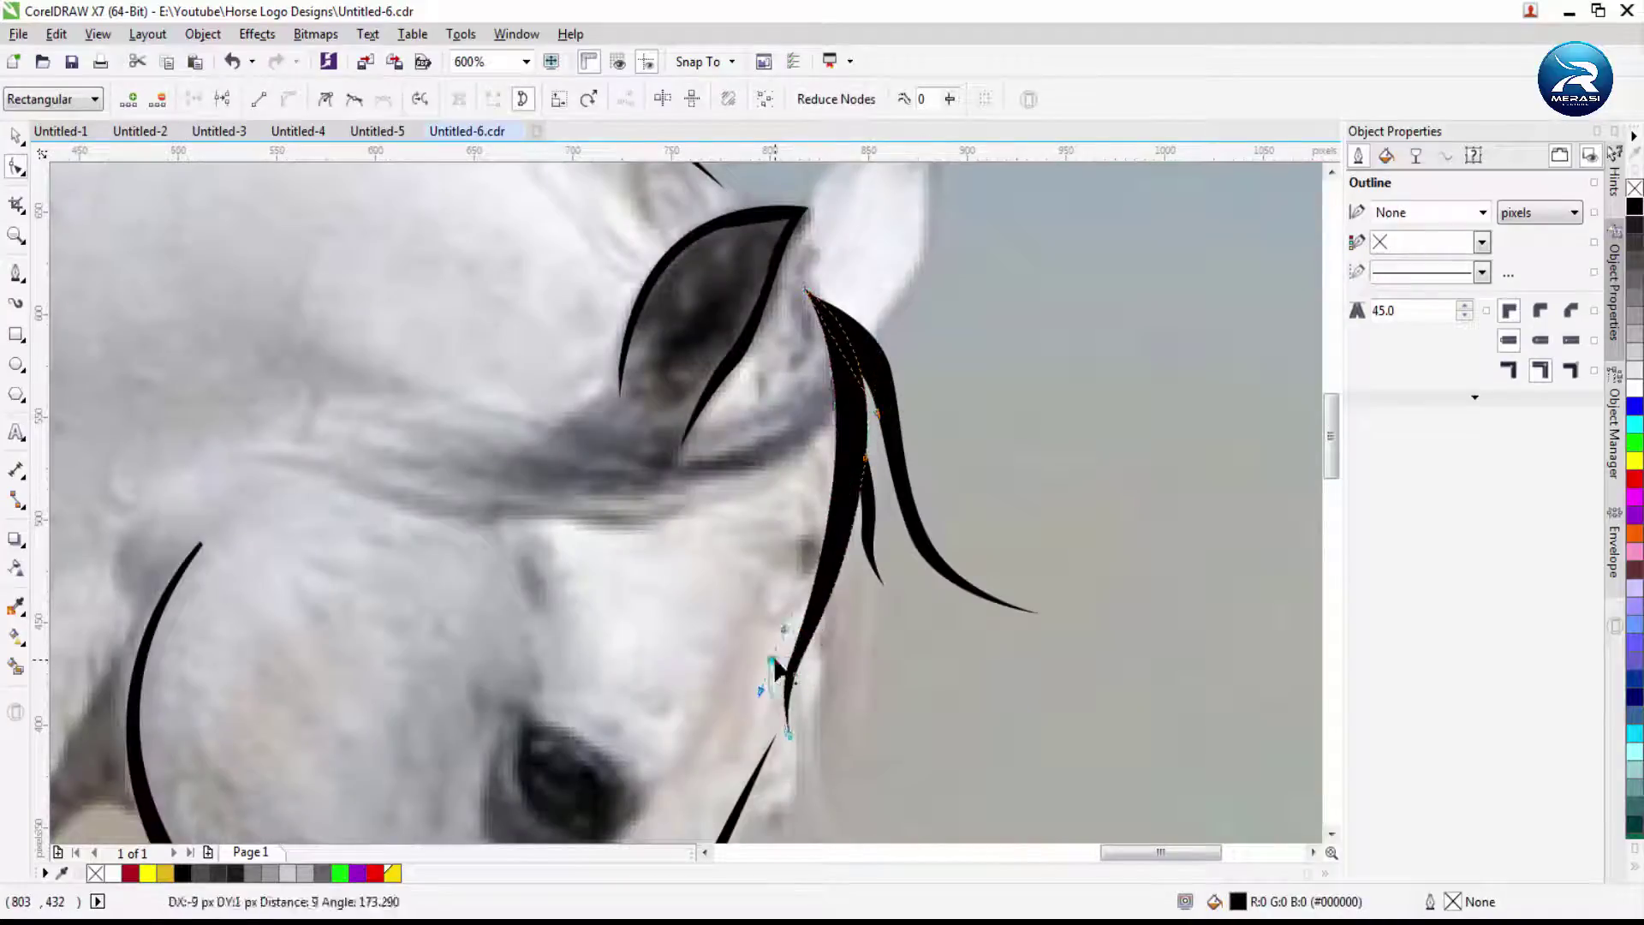
pyautogui.moveTo(775, 671); pyautogui.dragTo(775, 672)
pyautogui.scroll(-2, 814, 736)
pyautogui.scroll(2, 851, 465)
# Thicken the nose bridge line by moving the curve of its inner edge toward the face
pyautogui.click(851, 465)
pyautogui.scroll(-1, 809, 559)
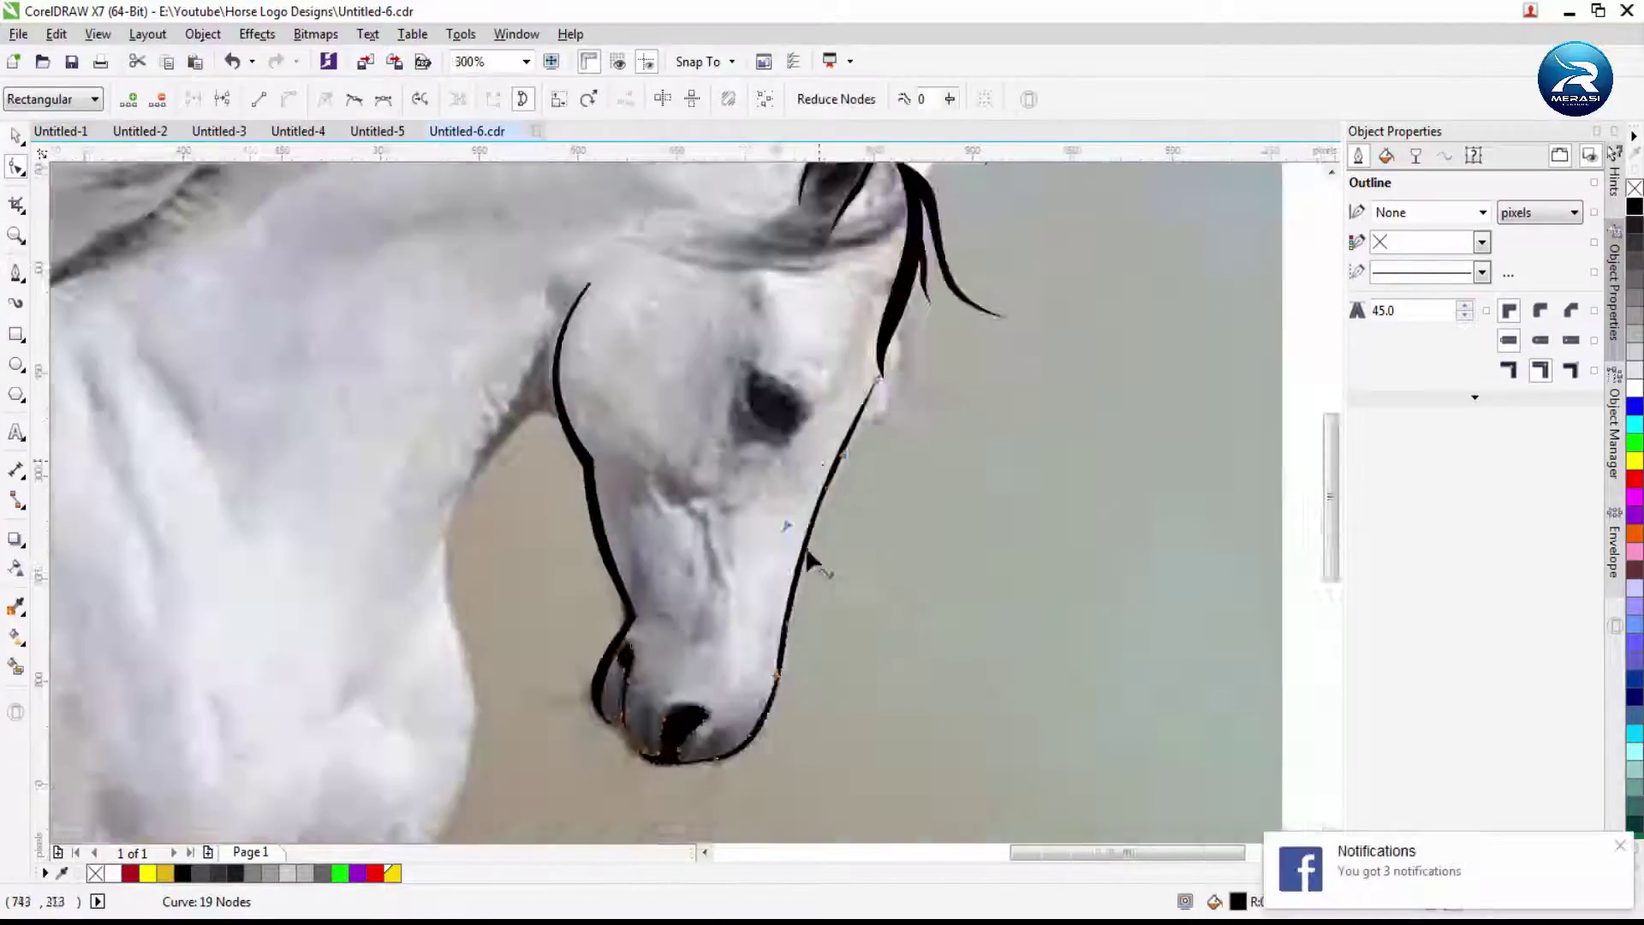
pyautogui.scroll(1, 809, 558)
pyautogui.scroll(-1, 817, 555)
pyautogui.moveTo(776, 482); pyautogui.dragTo(775, 482)
pyautogui.scroll(-2, 776, 482)
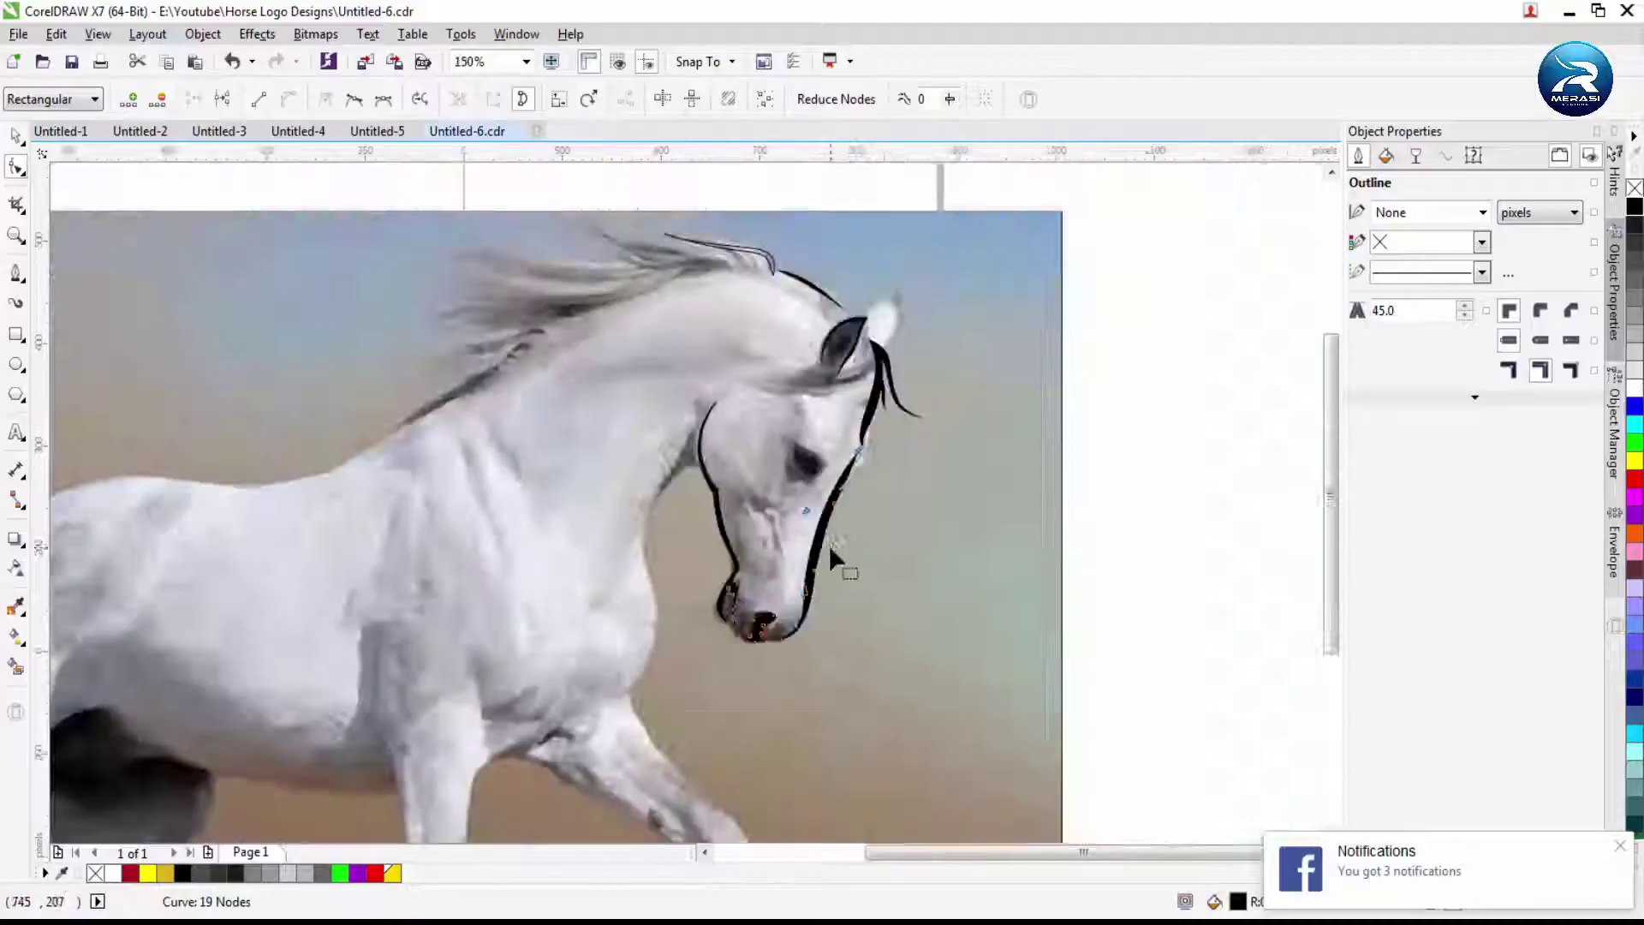
# Set the nodes beside the nostril and on the nose line's inner edge to Cusp, and remove the node between them
pyautogui.scroll(4, 833, 557)
pyautogui.moveTo(771, 584); pyautogui.dragTo(770, 585)
pyautogui.rightClick(771, 585)
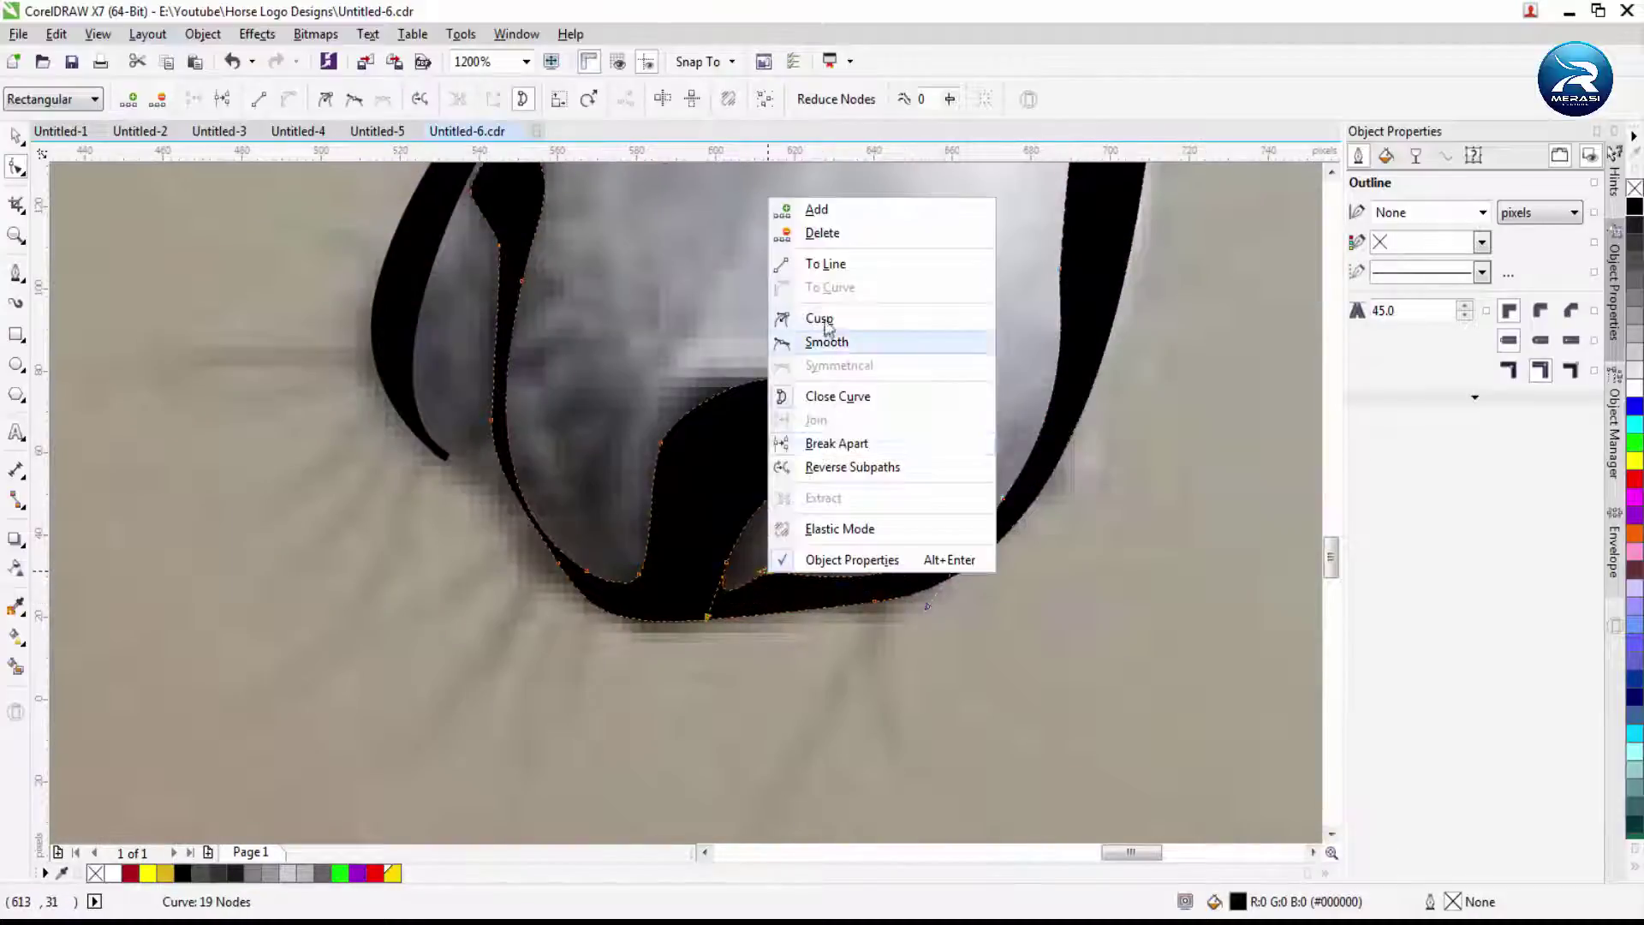
pyautogui.click(825, 316)
pyautogui.click(1061, 268)
pyautogui.rightClick(1064, 270)
pyautogui.click(1115, 383)
pyautogui.rightClick(1064, 269)
pyautogui.click(1116, 382)
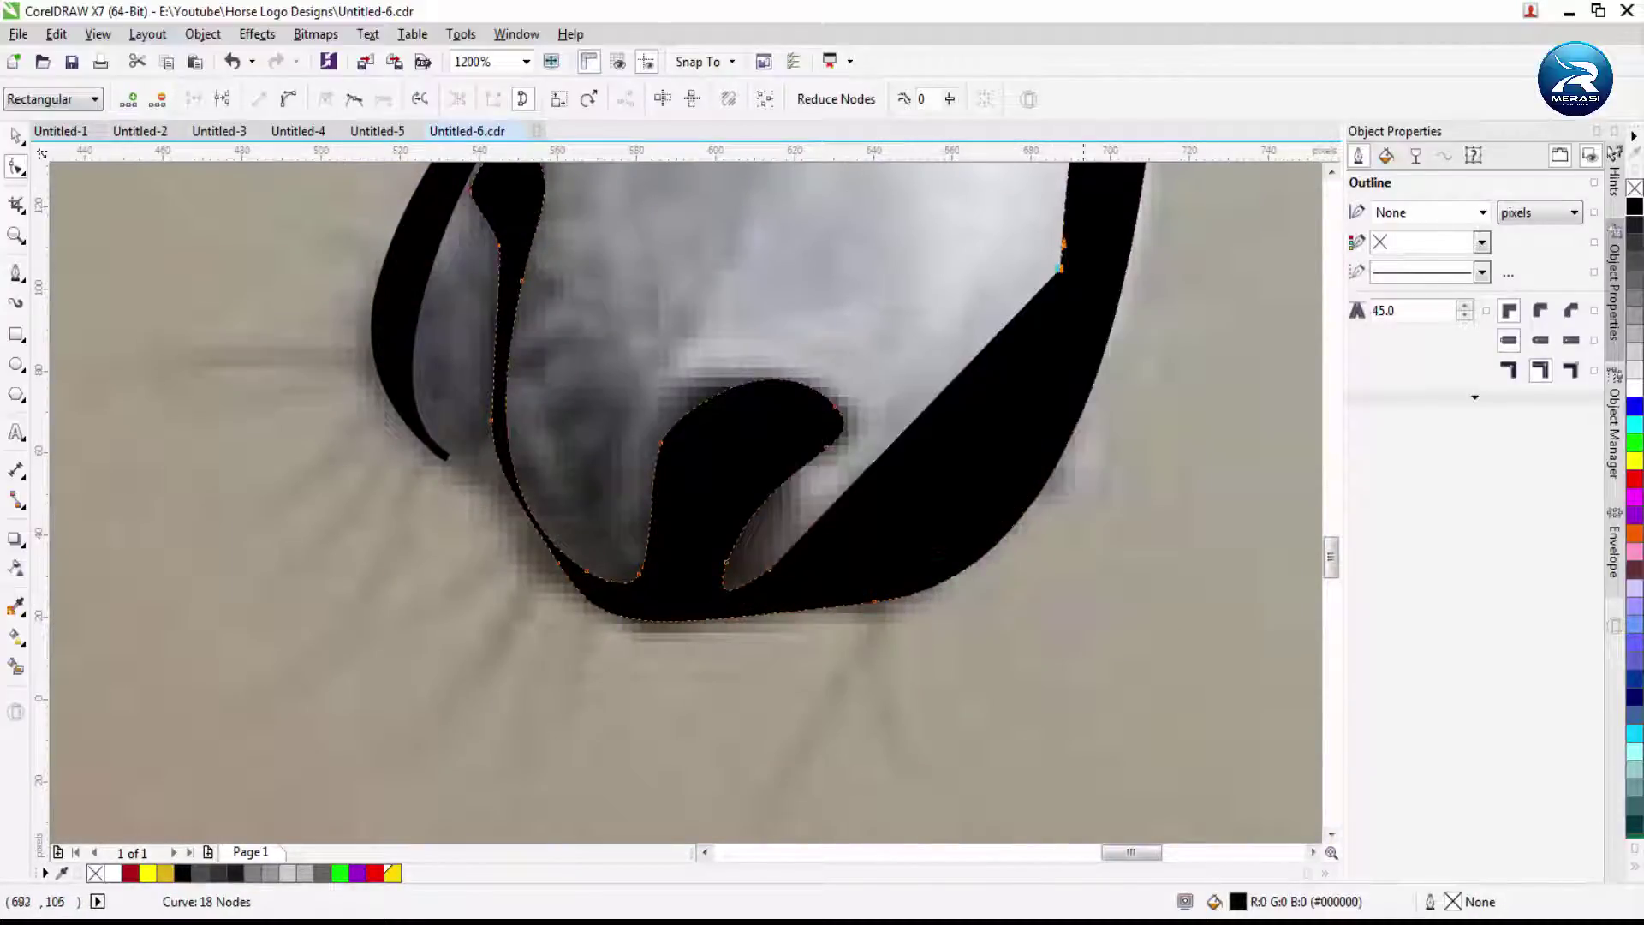
pyautogui.rightClick(1064, 270)
pyautogui.click(1116, 383)
# Bend the straight inner edge between the nostril and the nose line into a curve and delete a surplus node
pyautogui.moveTo(1014, 526); pyautogui.dragTo(975, 472)
pyautogui.press('Delete')
pyautogui.scroll(-6, 789, 549)
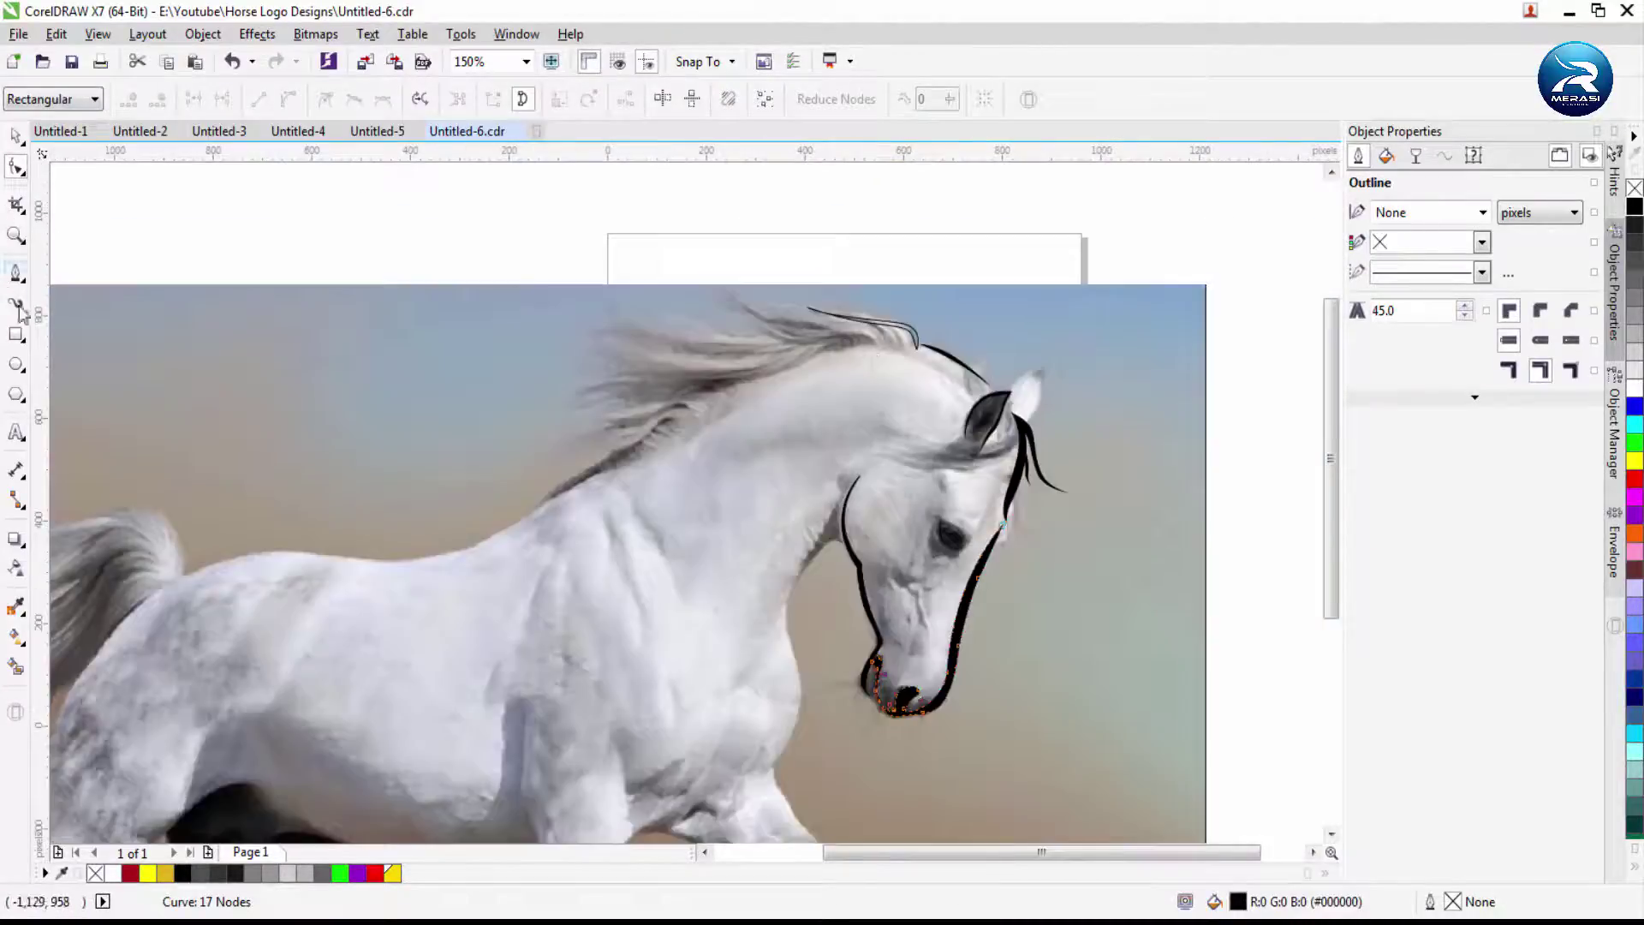
# Delete the traced neck crest line and mane strand
pyautogui.click(16, 274)
pyautogui.scroll(2, 811, 272)
pyautogui.press('space')
pyautogui.click(1081, 435)
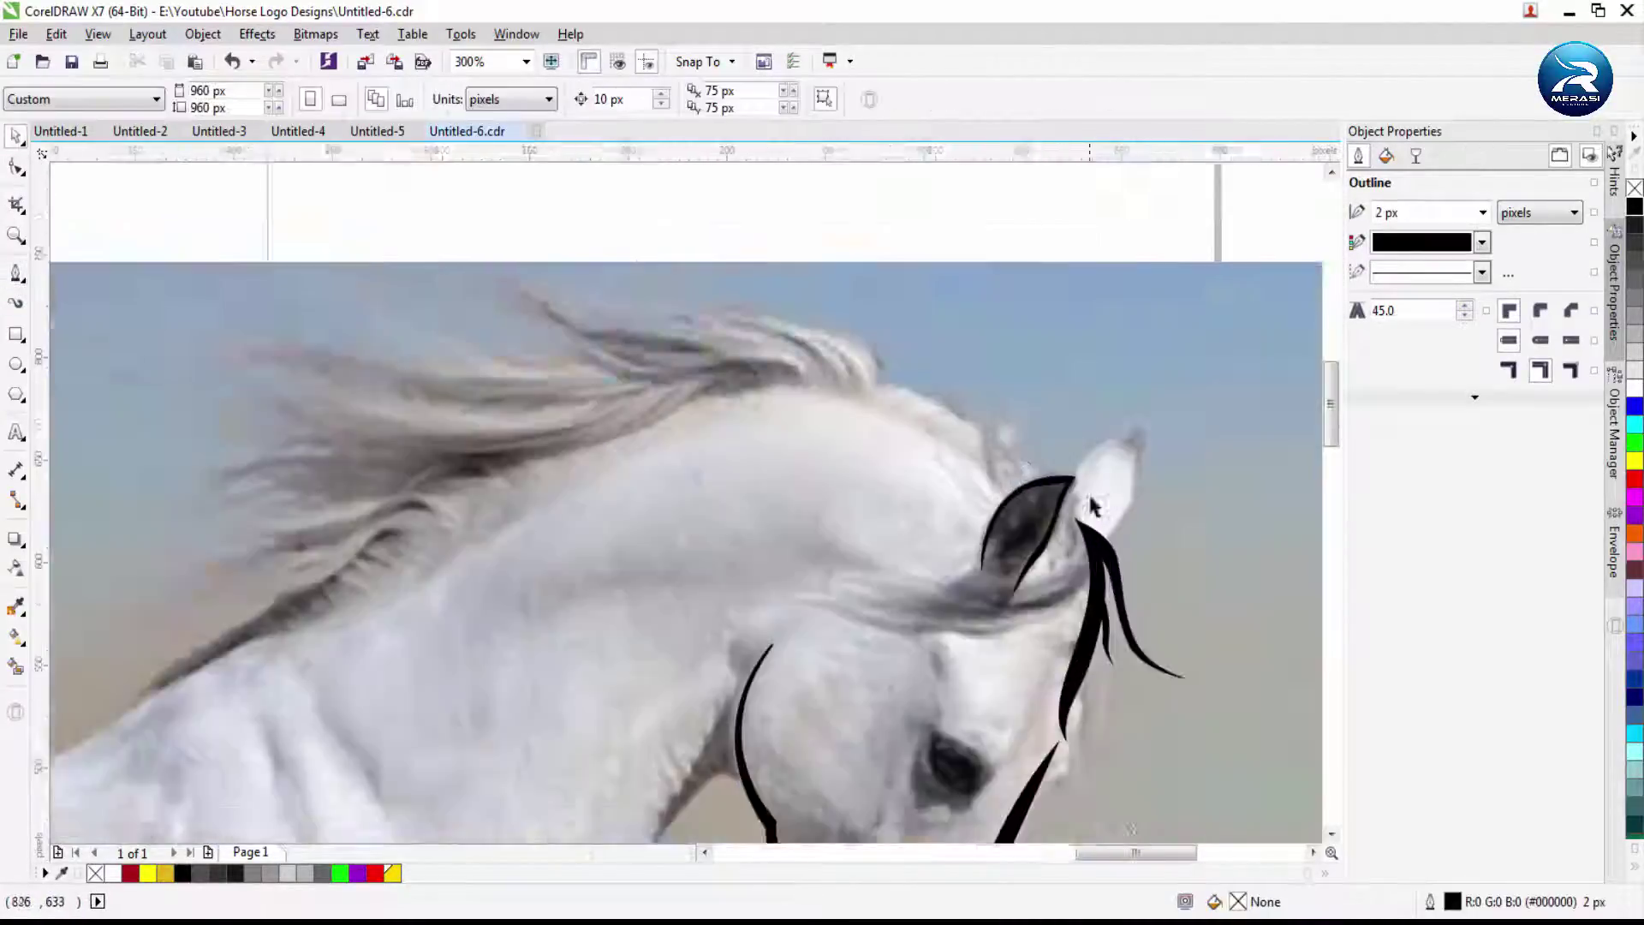
# Move the photo together with all traced shapes off the page, into the empty area beside it
pyautogui.scroll(-2, 1089, 505)
pyautogui.moveTo(857, 479); pyautogui.dragTo(981, 389)
pyautogui.scroll(-1, 981, 388)
pyautogui.hotkey('ctrl', 'a')
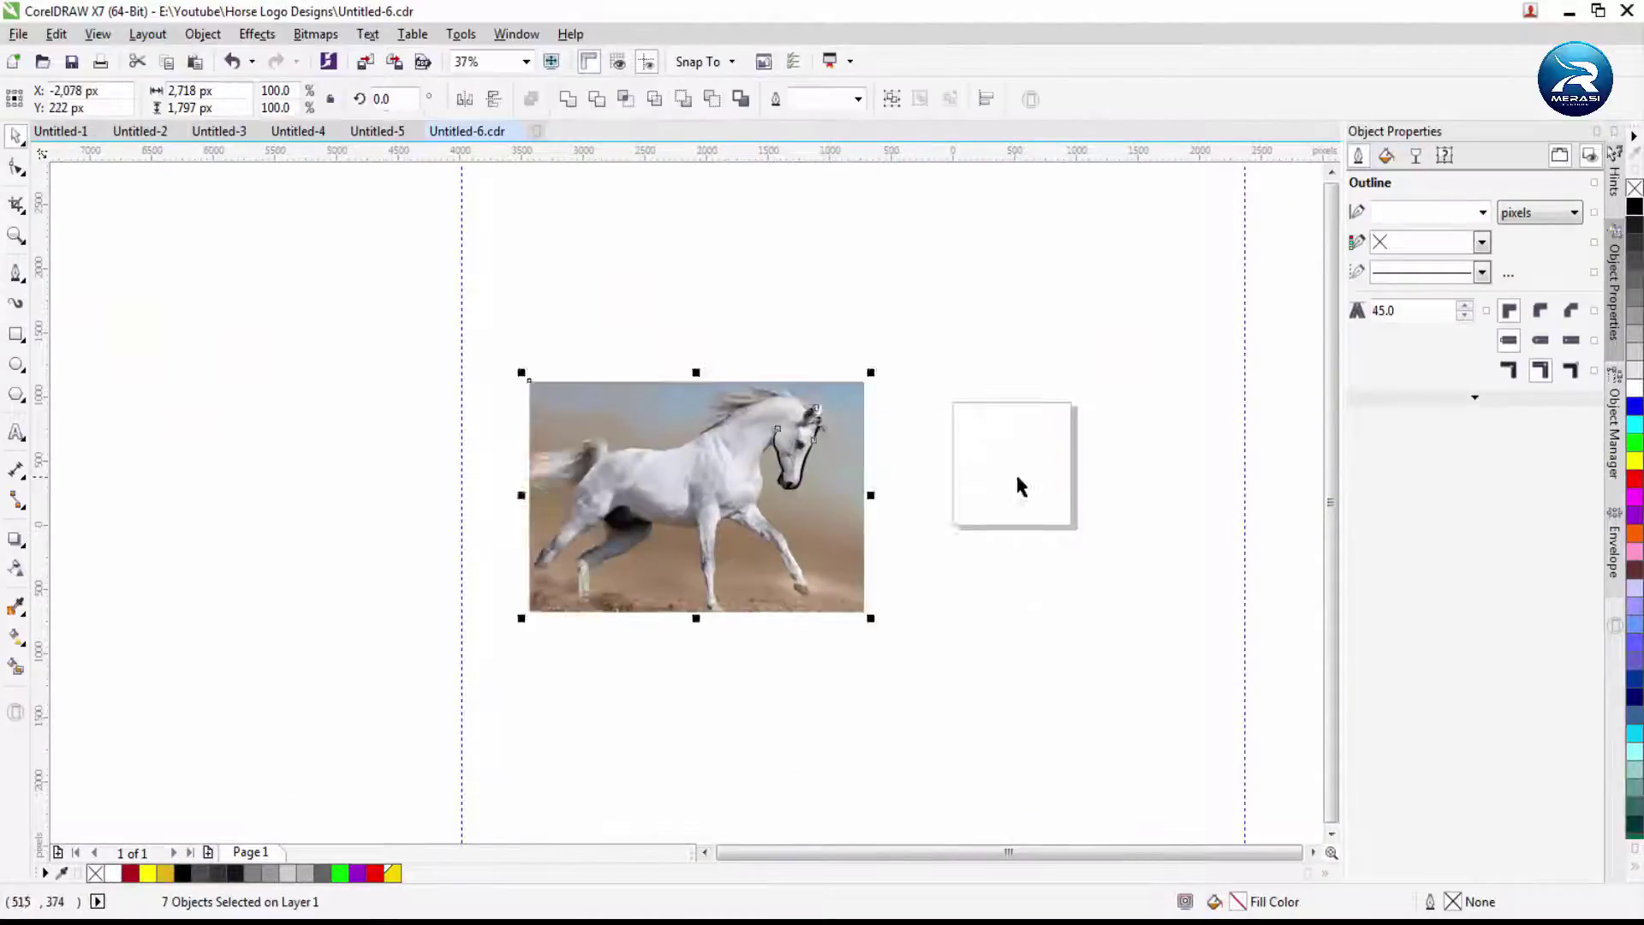
pyautogui.scroll(4, 1008, 514)
pyautogui.hotkey('ctrl', 'z')
pyautogui.scroll(1, 429, 397)
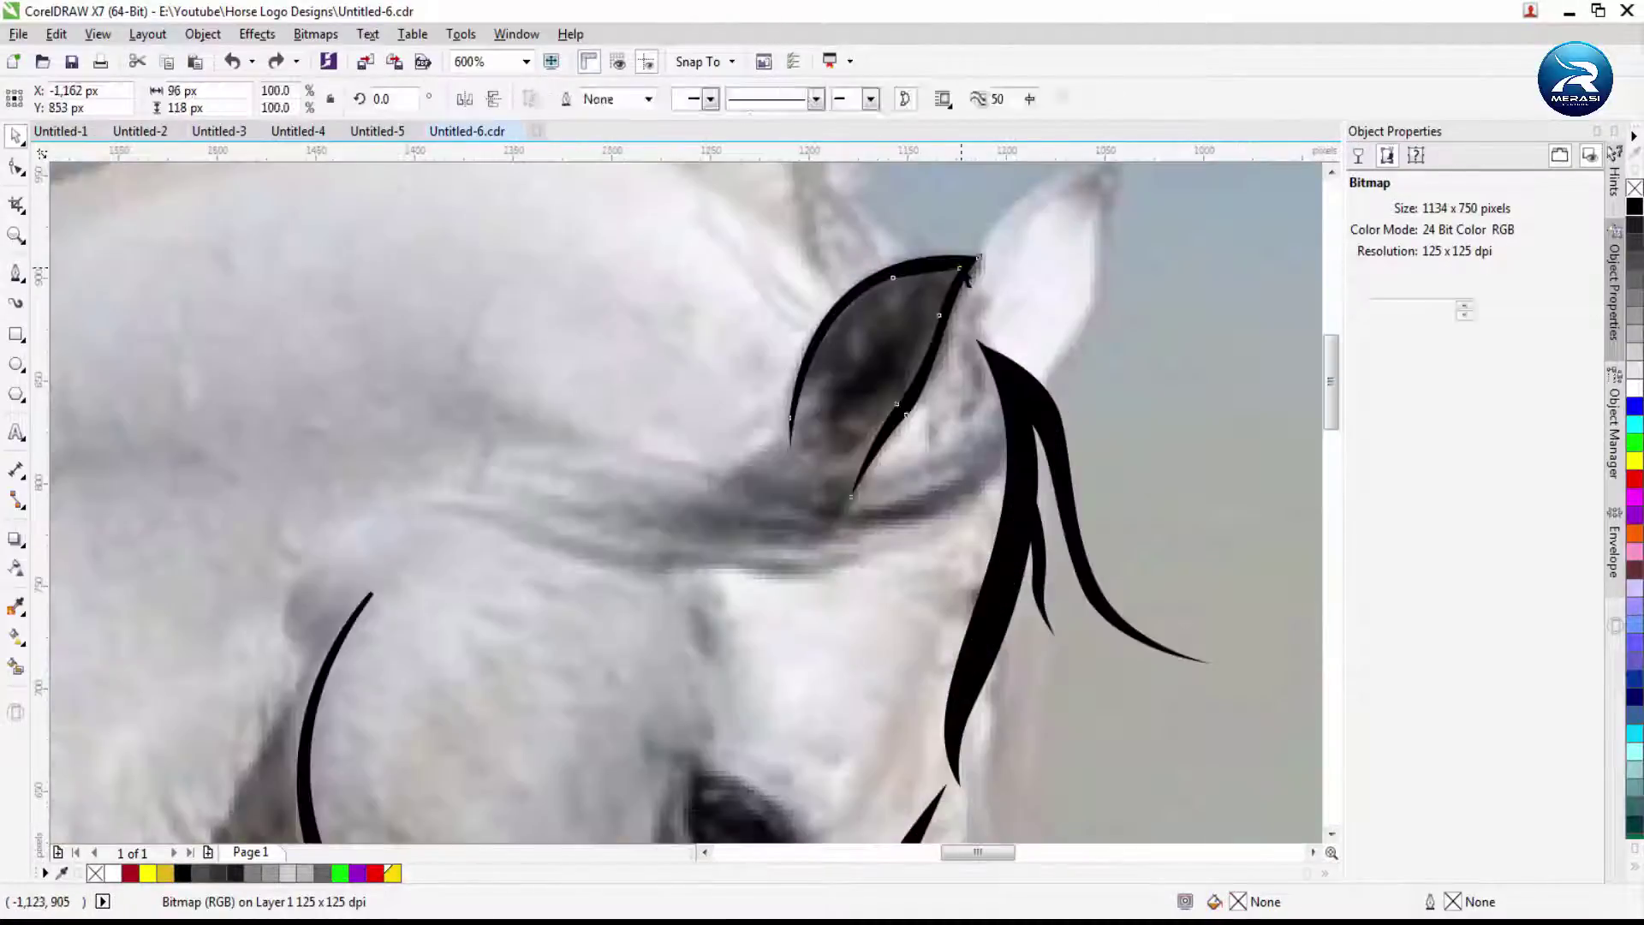
# Delete the old near-ear shape and retrace the ear's outer edge around its tip to the base, about 99 by 118 px
pyautogui.click(16, 274)
pyautogui.scroll(1, 796, 661)
pyautogui.click(624, 716)
pyautogui.click(898, 441)
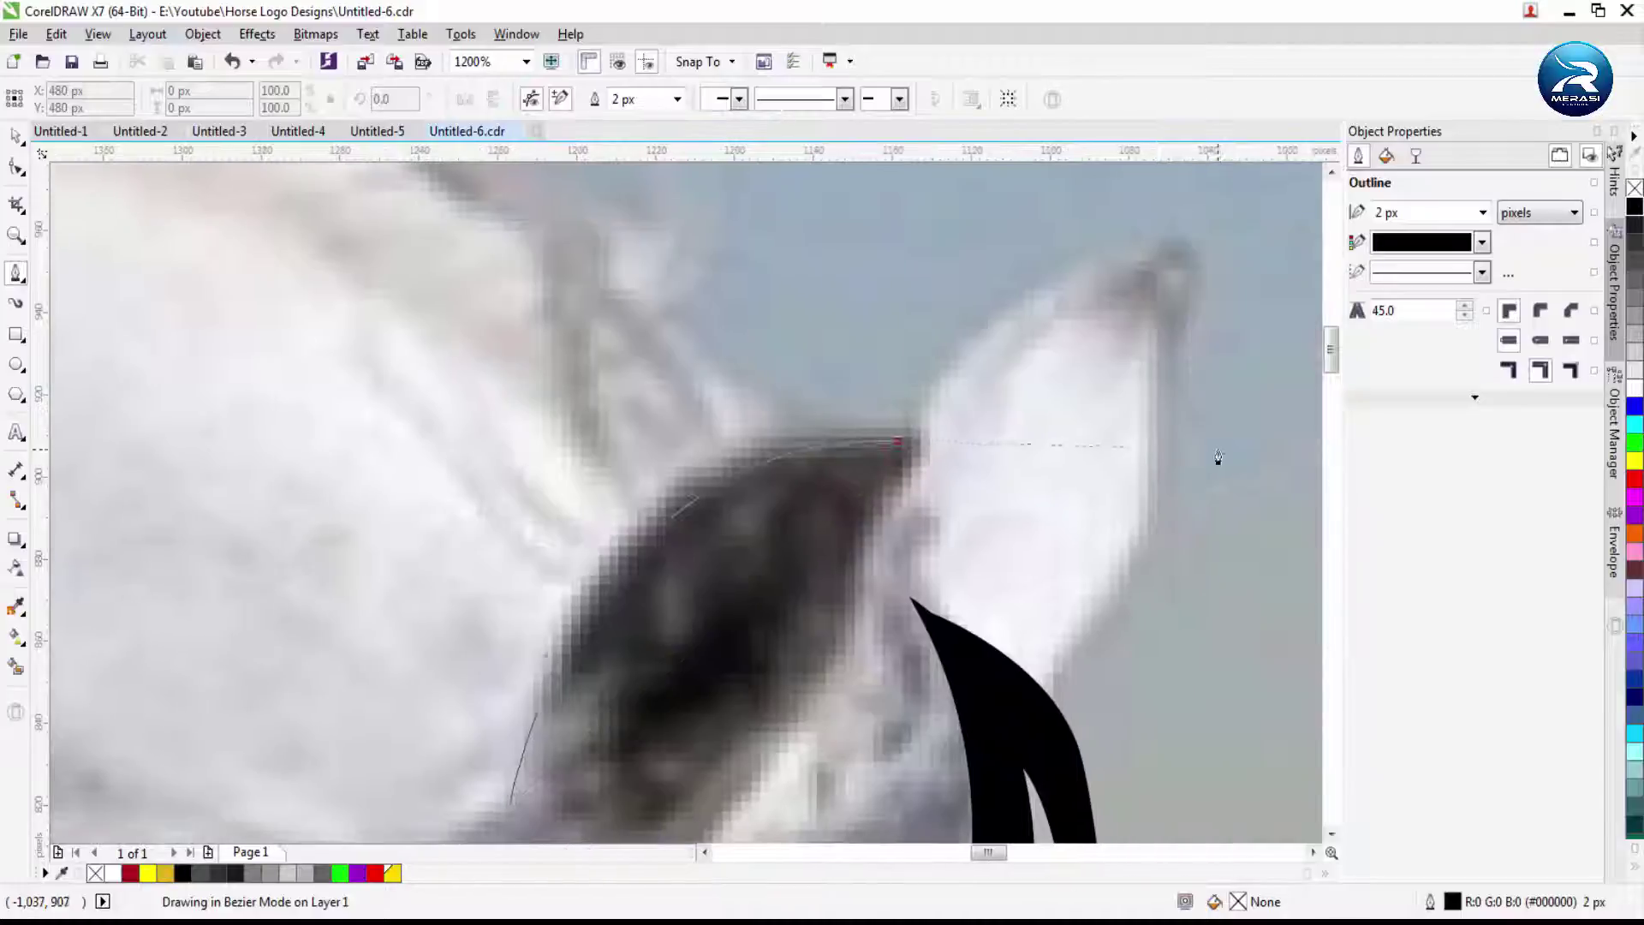
pyautogui.moveTo(1218, 456); pyautogui.dragTo(1130, 470)
pyautogui.scroll(-1, 923, 562)
pyautogui.scroll(1, 824, 707)
pyautogui.moveTo(933, 523); pyautogui.dragTo(856, 664)
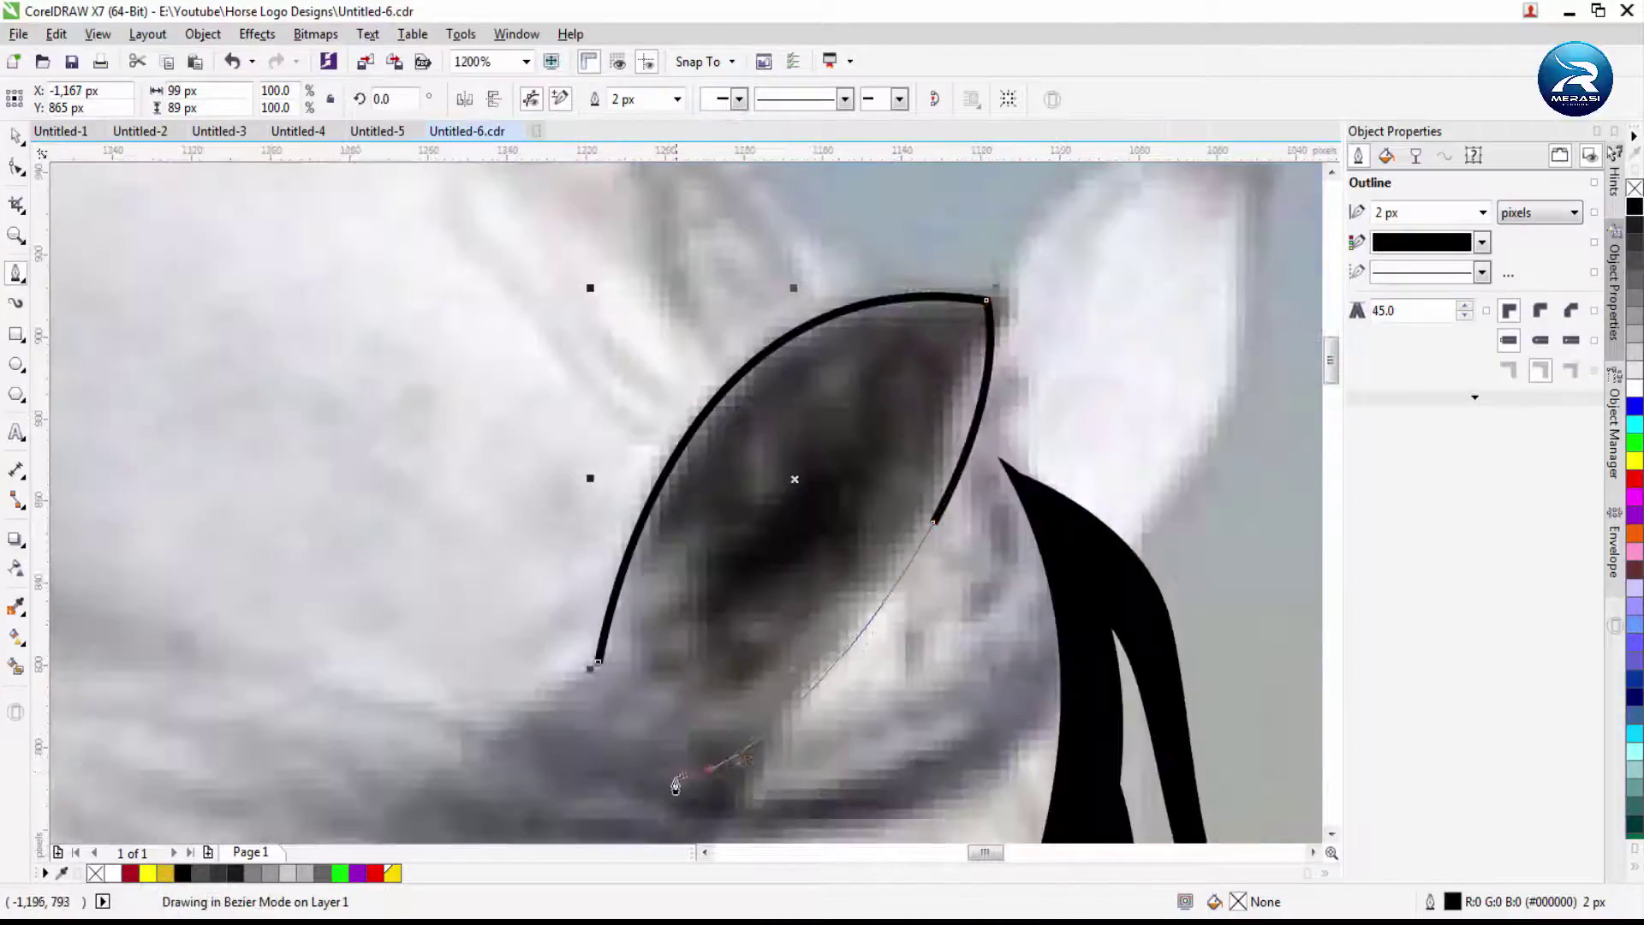
pyautogui.moveTo(676, 786); pyautogui.dragTo(674, 785)
# Trace the near ear's inner edge up to the tip and back to the starting node, closing the shape
pyautogui.moveTo(885, 524); pyautogui.dragTo(934, 364)
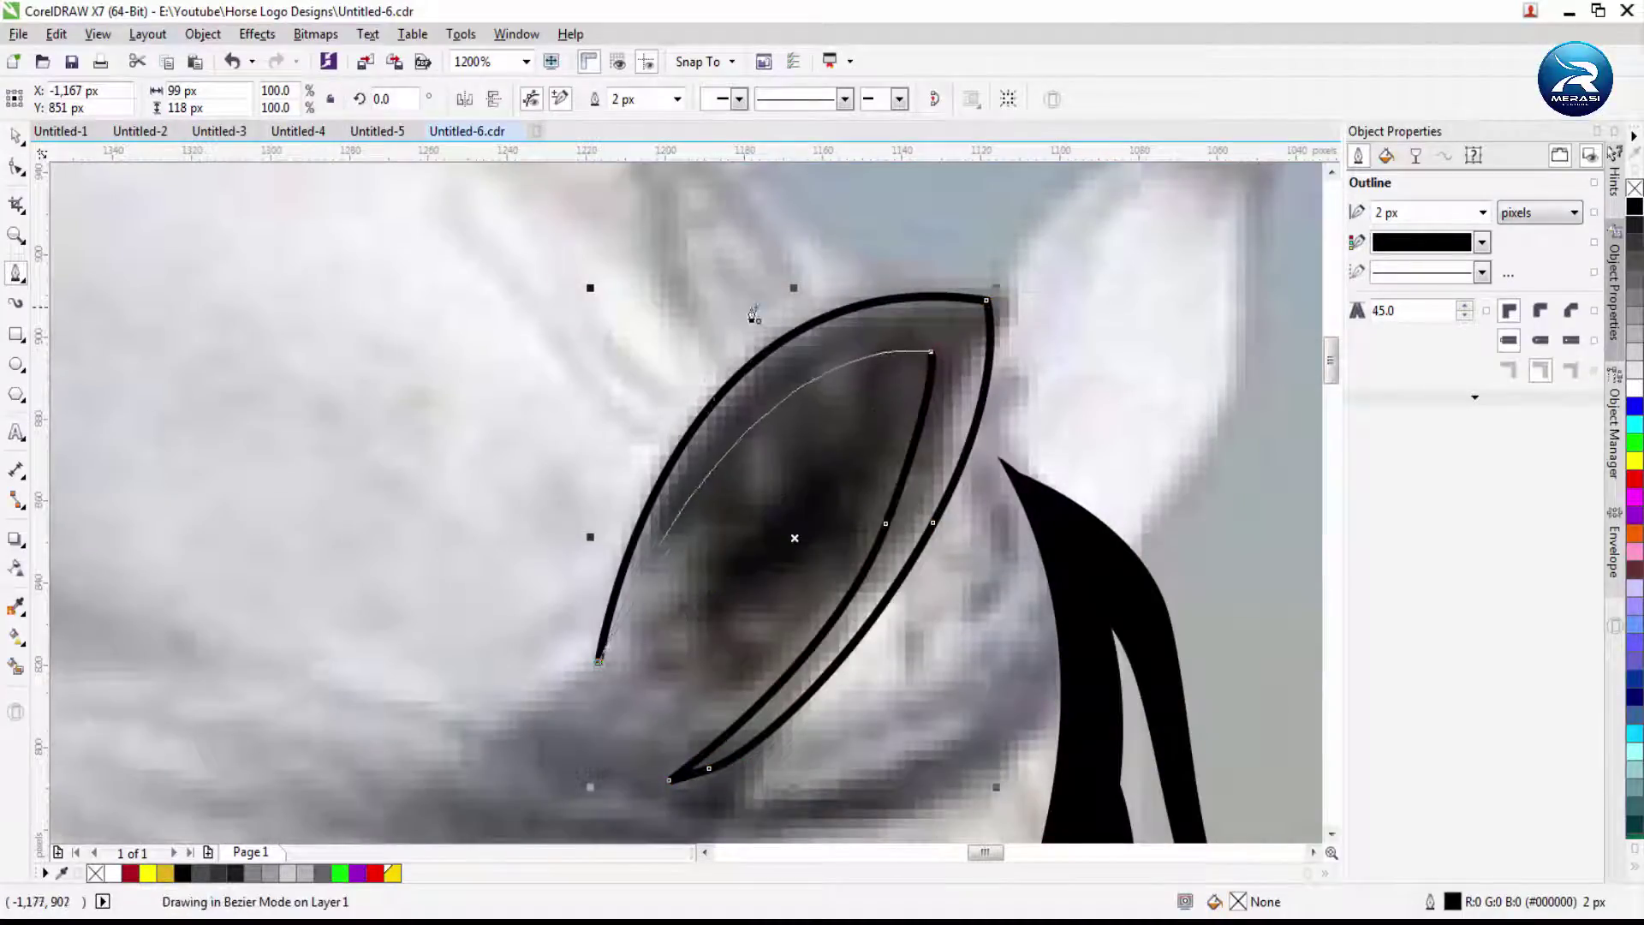
pyautogui.moveTo(753, 316); pyautogui.dragTo(753, 319)
pyautogui.scroll(-2, 752, 318)
# Trace the far ear as a closed pointed shape running down to the forelock, about 64 by 110 px
pyautogui.scroll(2, 779, 552)
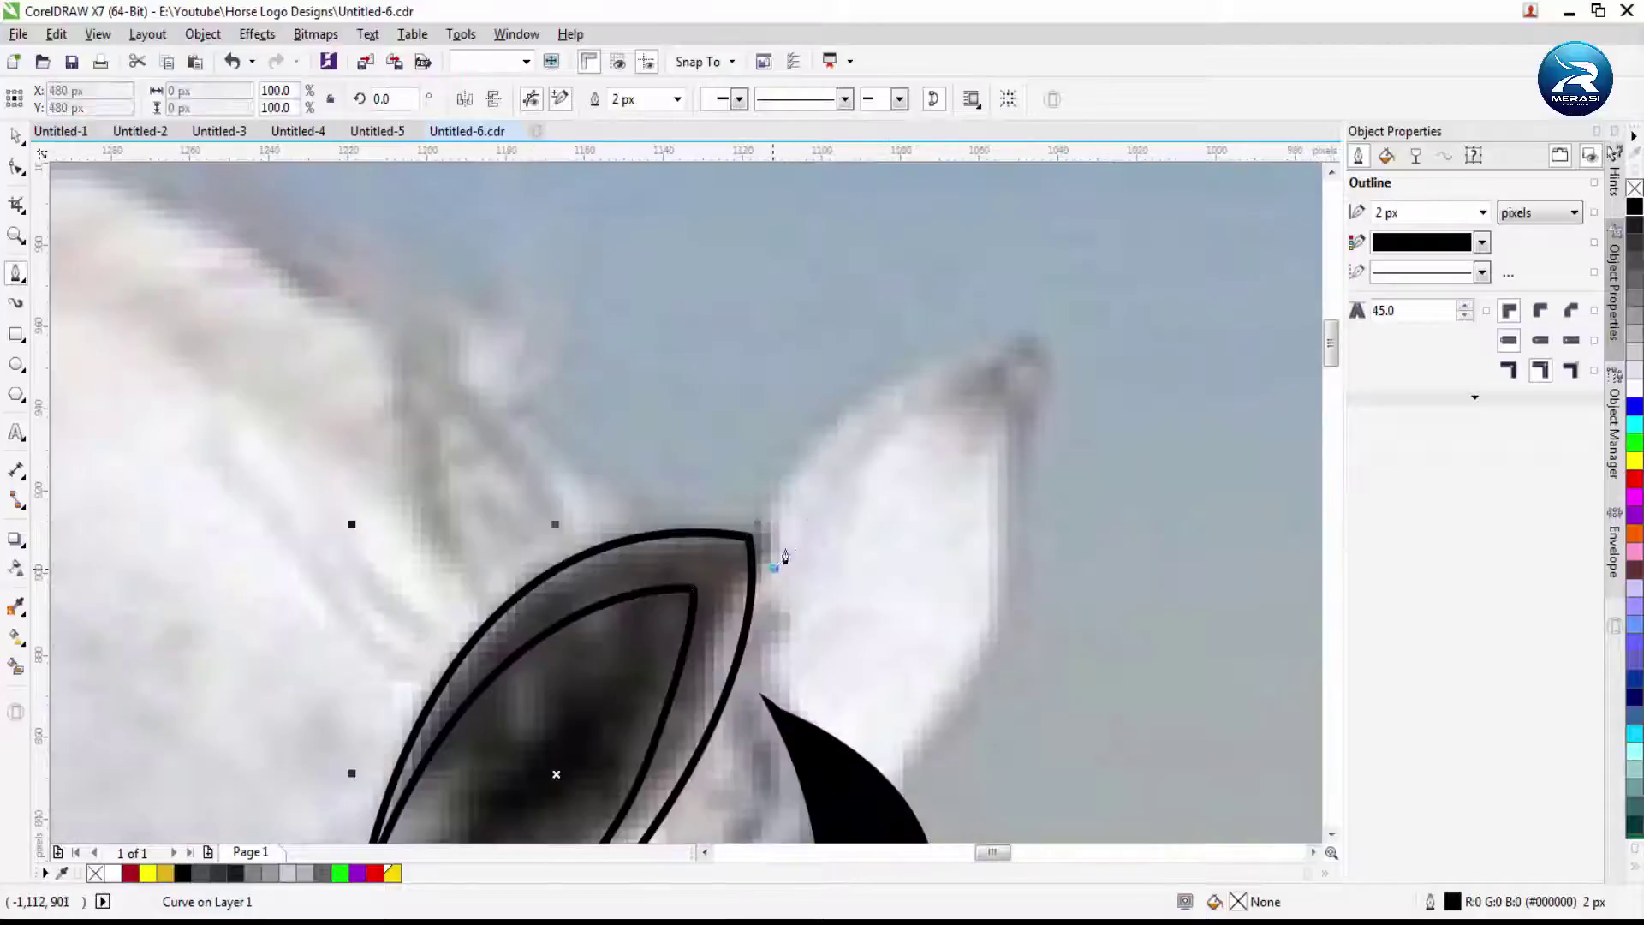
pyautogui.click(774, 566)
pyautogui.click(1014, 354)
pyautogui.scroll(-1, 1019, 354)
pyautogui.scroll(1, 990, 504)
pyautogui.moveTo(938, 587)
pyautogui.mouseDown()
pyautogui.moveTo(877, 676)
pyautogui.moveTo(882, 657)
pyautogui.mouseUp()
pyautogui.click(802, 418)
# Fill the two ear shapes with black
pyautogui.scroll(-2, 922, 412)
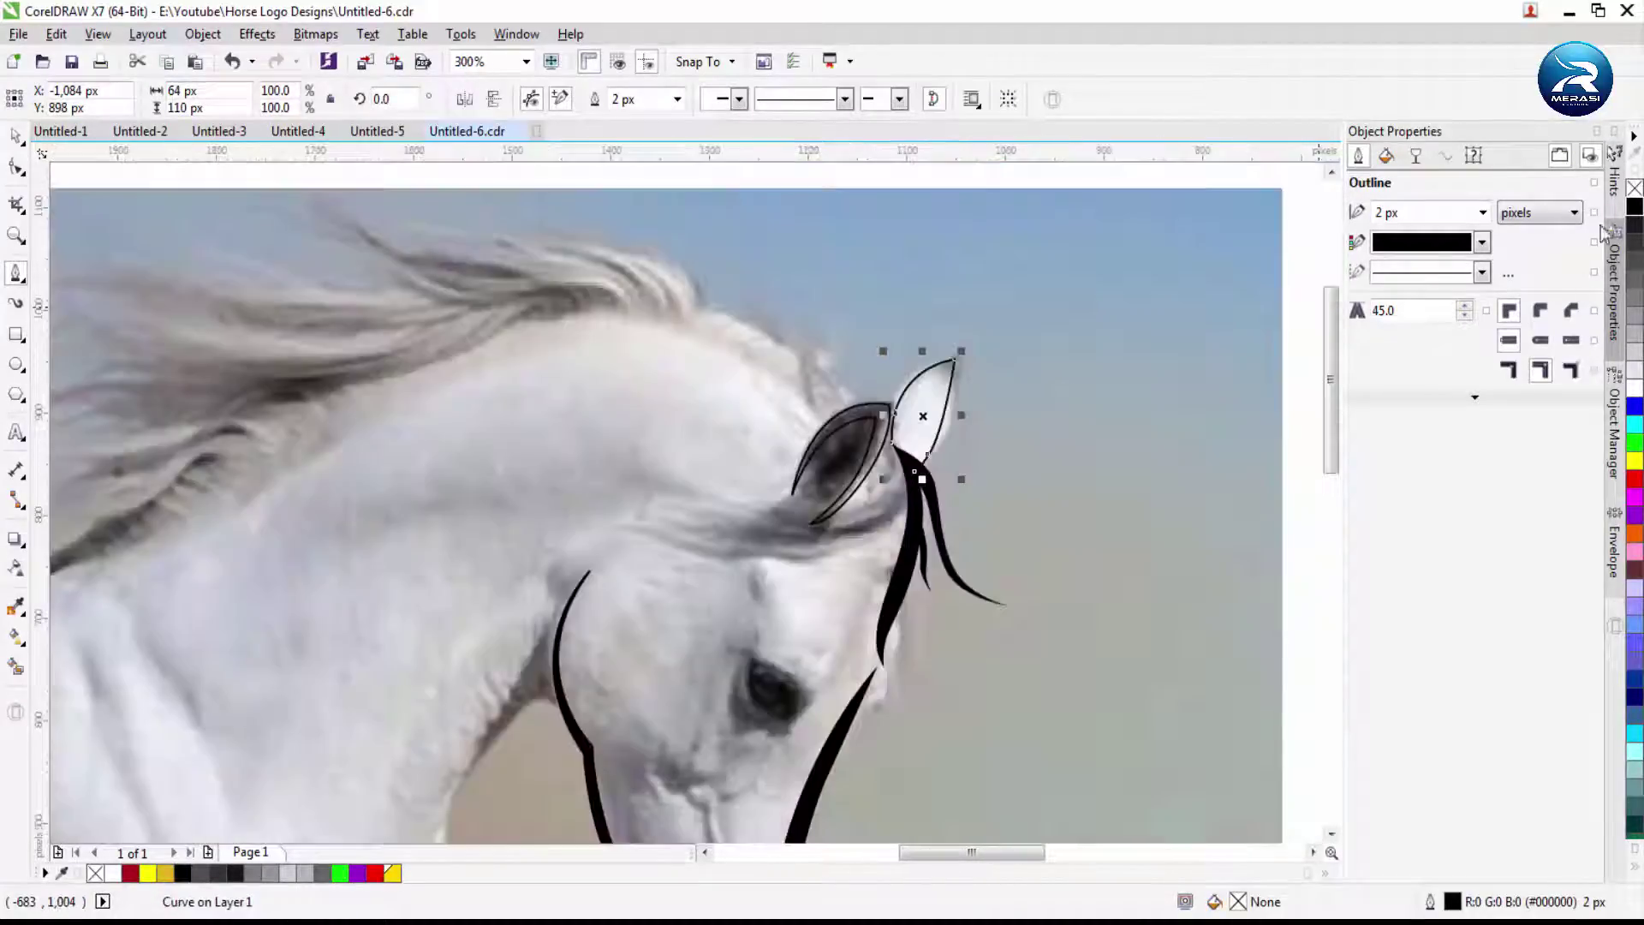
pyautogui.click(1633, 205)
pyautogui.press('space')
# Move the photo aside to view the traced head on its own, and undo the move
pyautogui.click(1062, 342)
pyautogui.scroll(-2, 1062, 341)
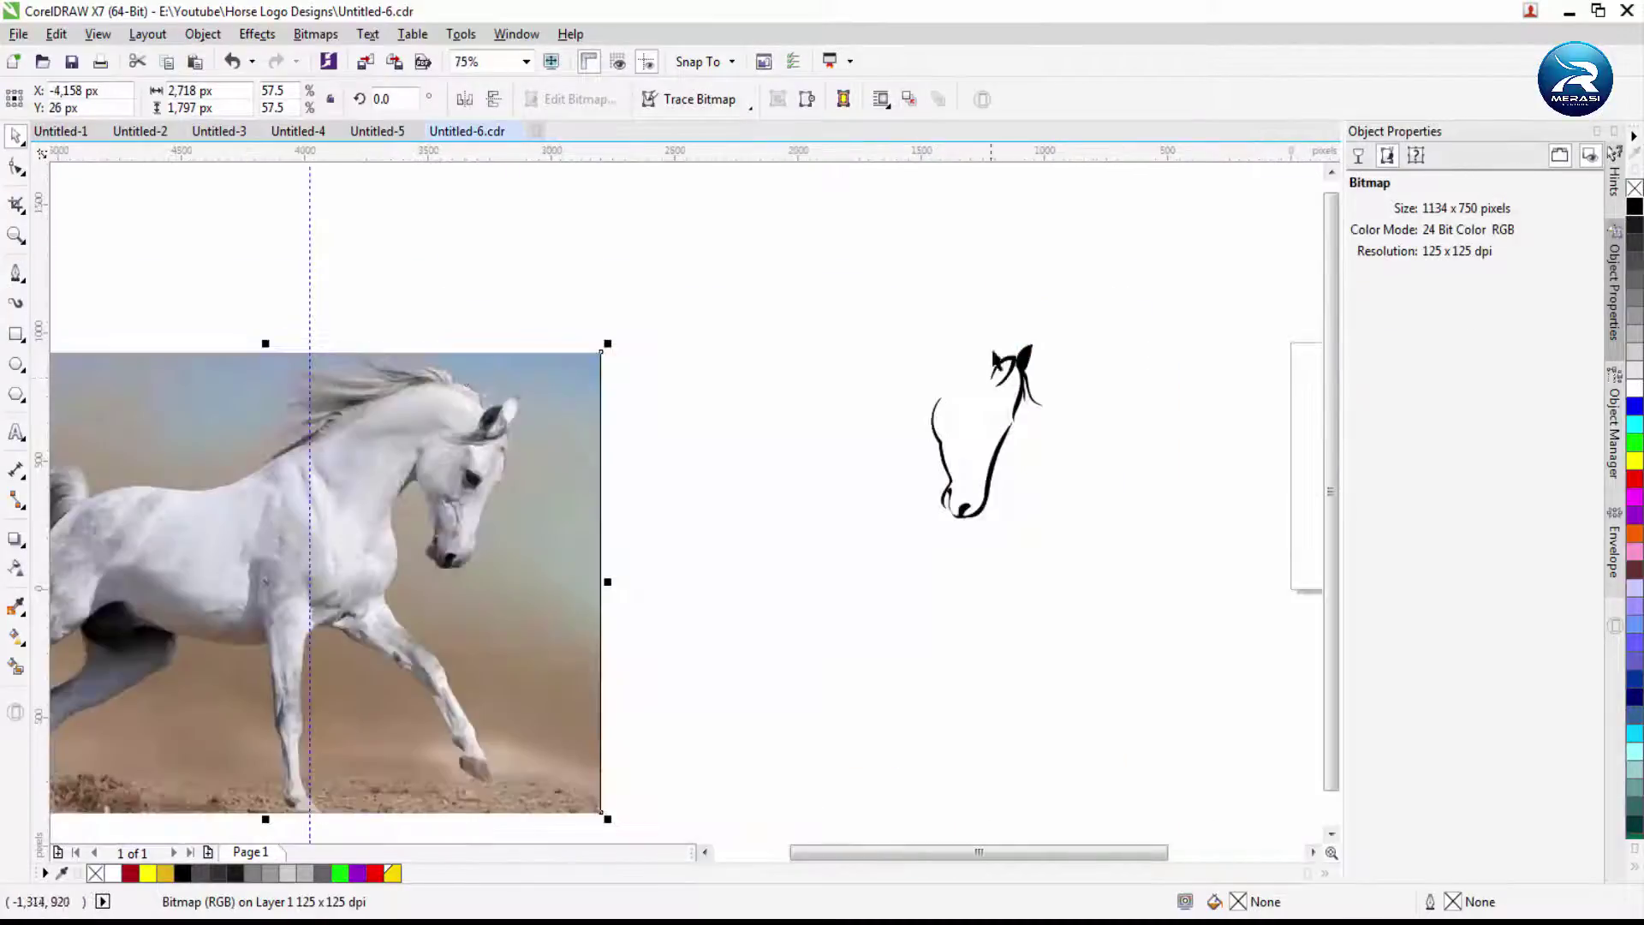
pyautogui.hotkey('ctrl', 'z')
pyautogui.scroll(1, 1036, 368)
pyautogui.scroll(-1, 234, 230)
# Trace a closed tapering shape along the neck crest from the ear down to the back, about 1,136 by 418 px
pyautogui.press('space')
pyautogui.scroll(2, 1259, 490)
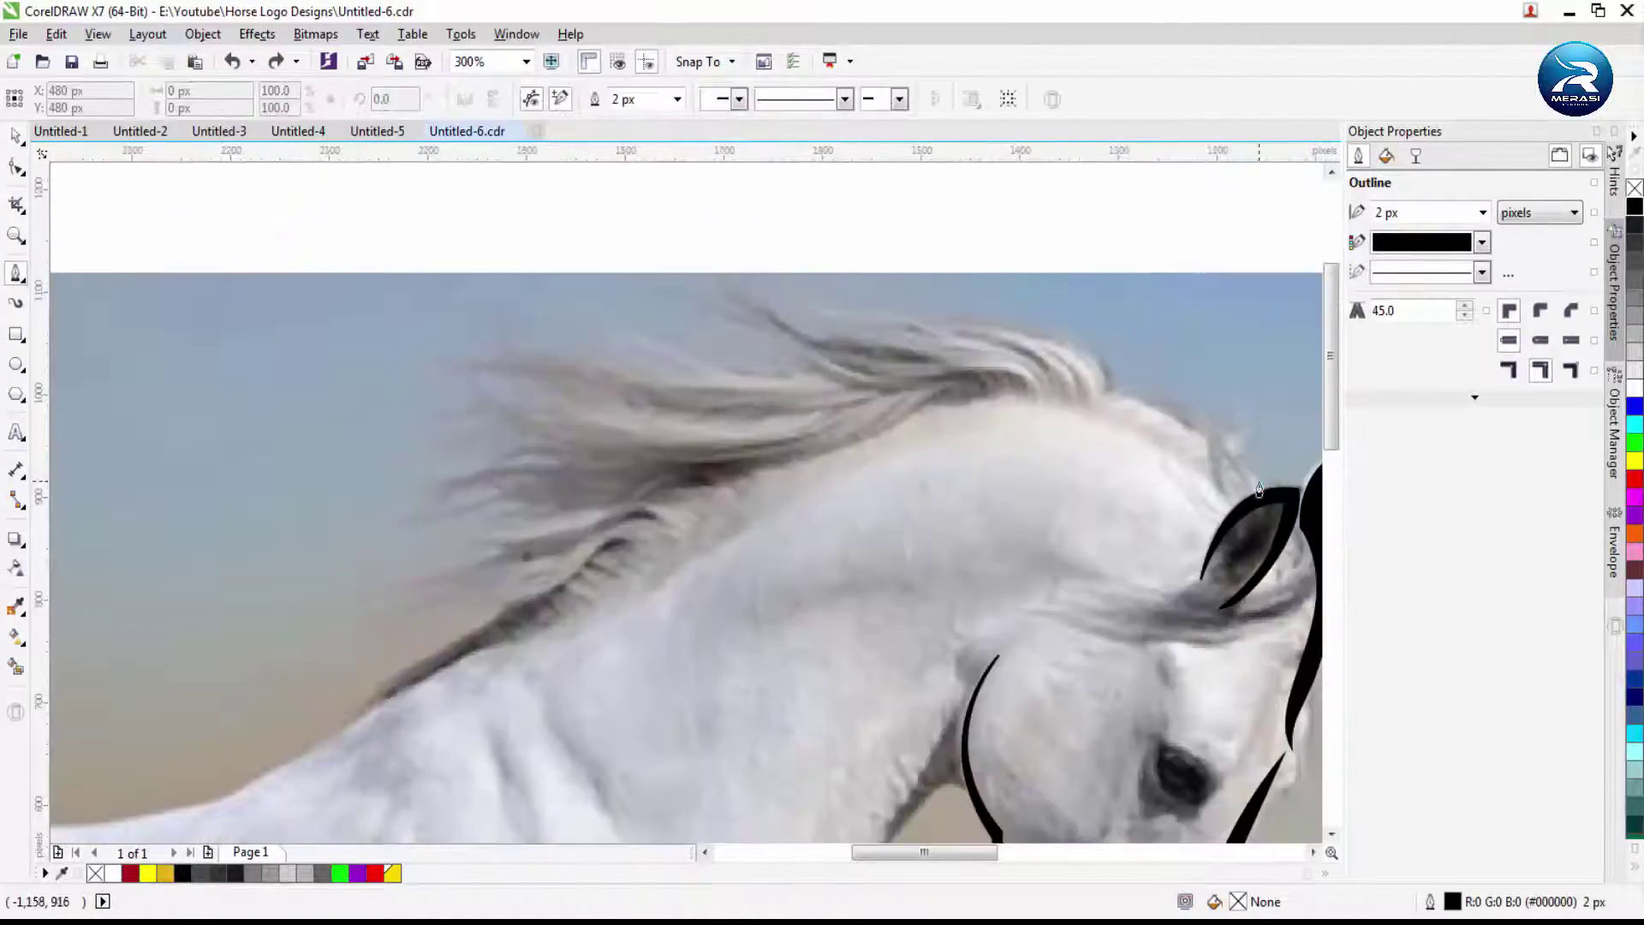
pyautogui.scroll(-1, 981, 402)
pyautogui.moveTo(643, 553); pyautogui.dragTo(642, 565)
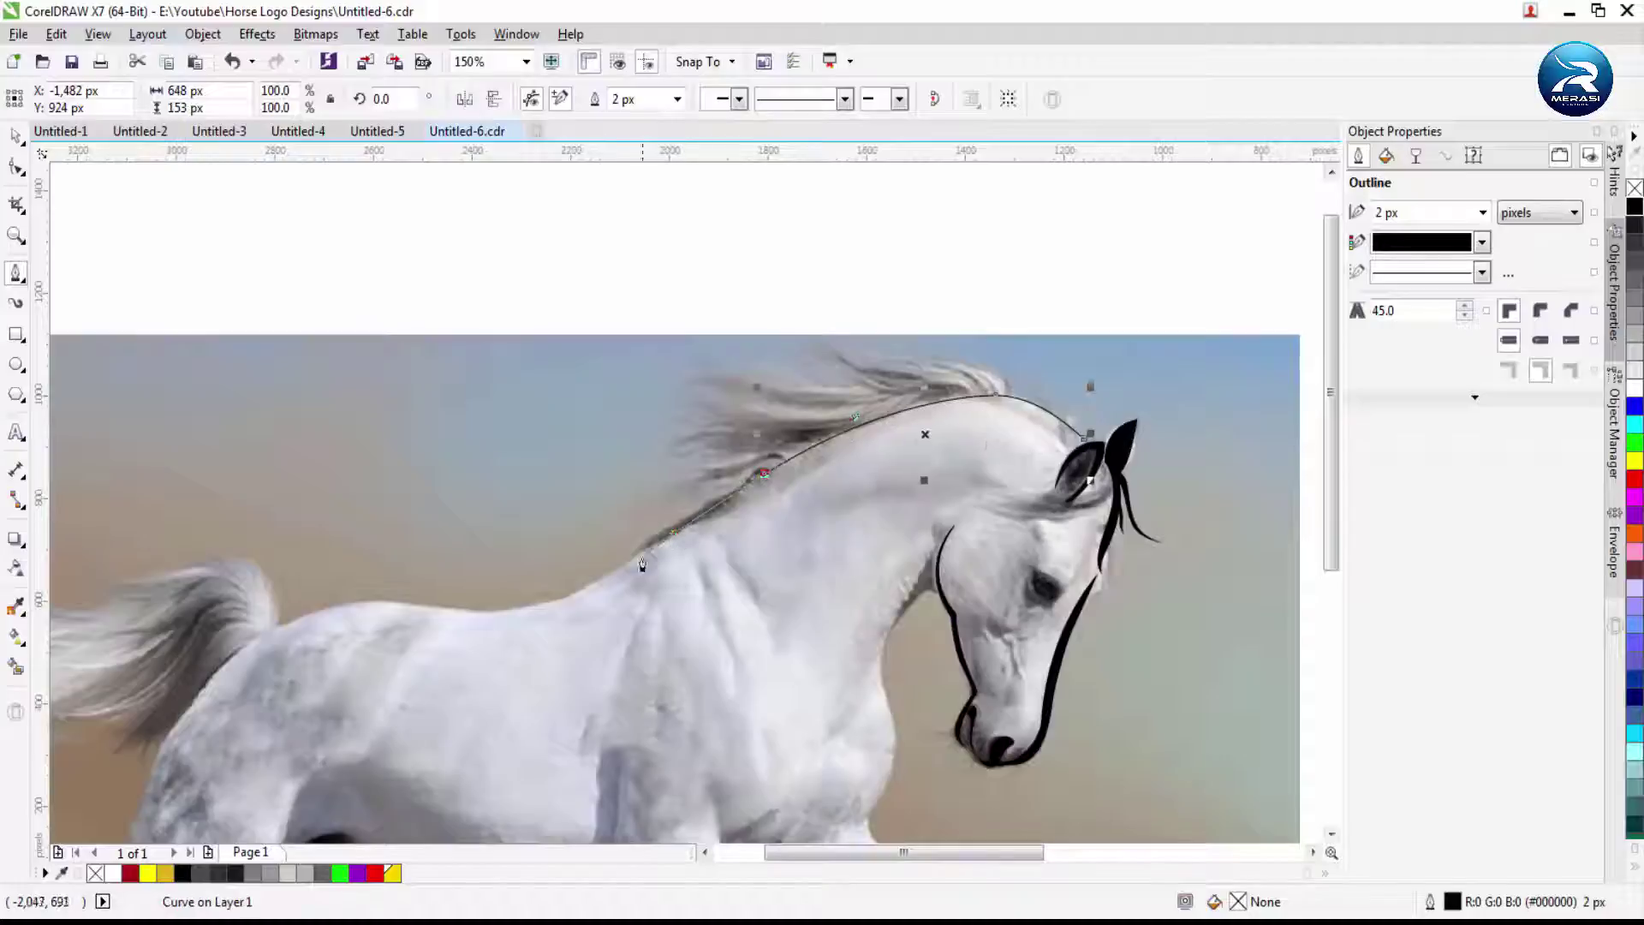
pyautogui.moveTo(531, 605); pyautogui.dragTo(443, 629)
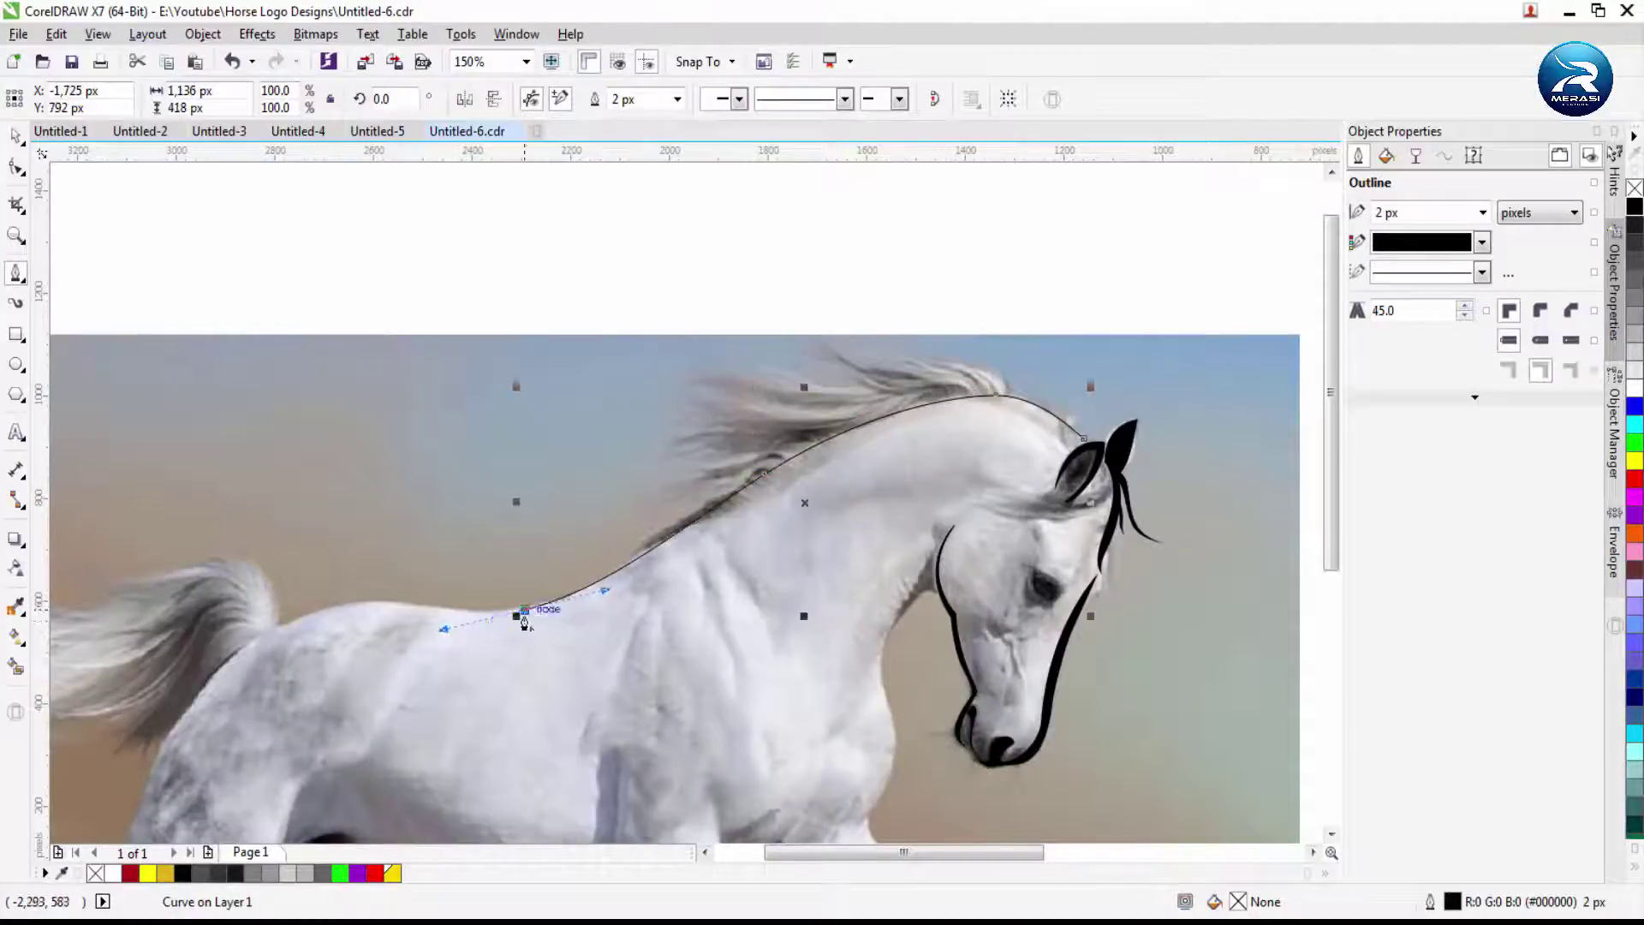
pyautogui.click(1083, 445)
# Trace the outer edge of the throat and chest from the jaw line down to the foreleg, about 175 by 485 px
pyautogui.scroll(3, 895, 557)
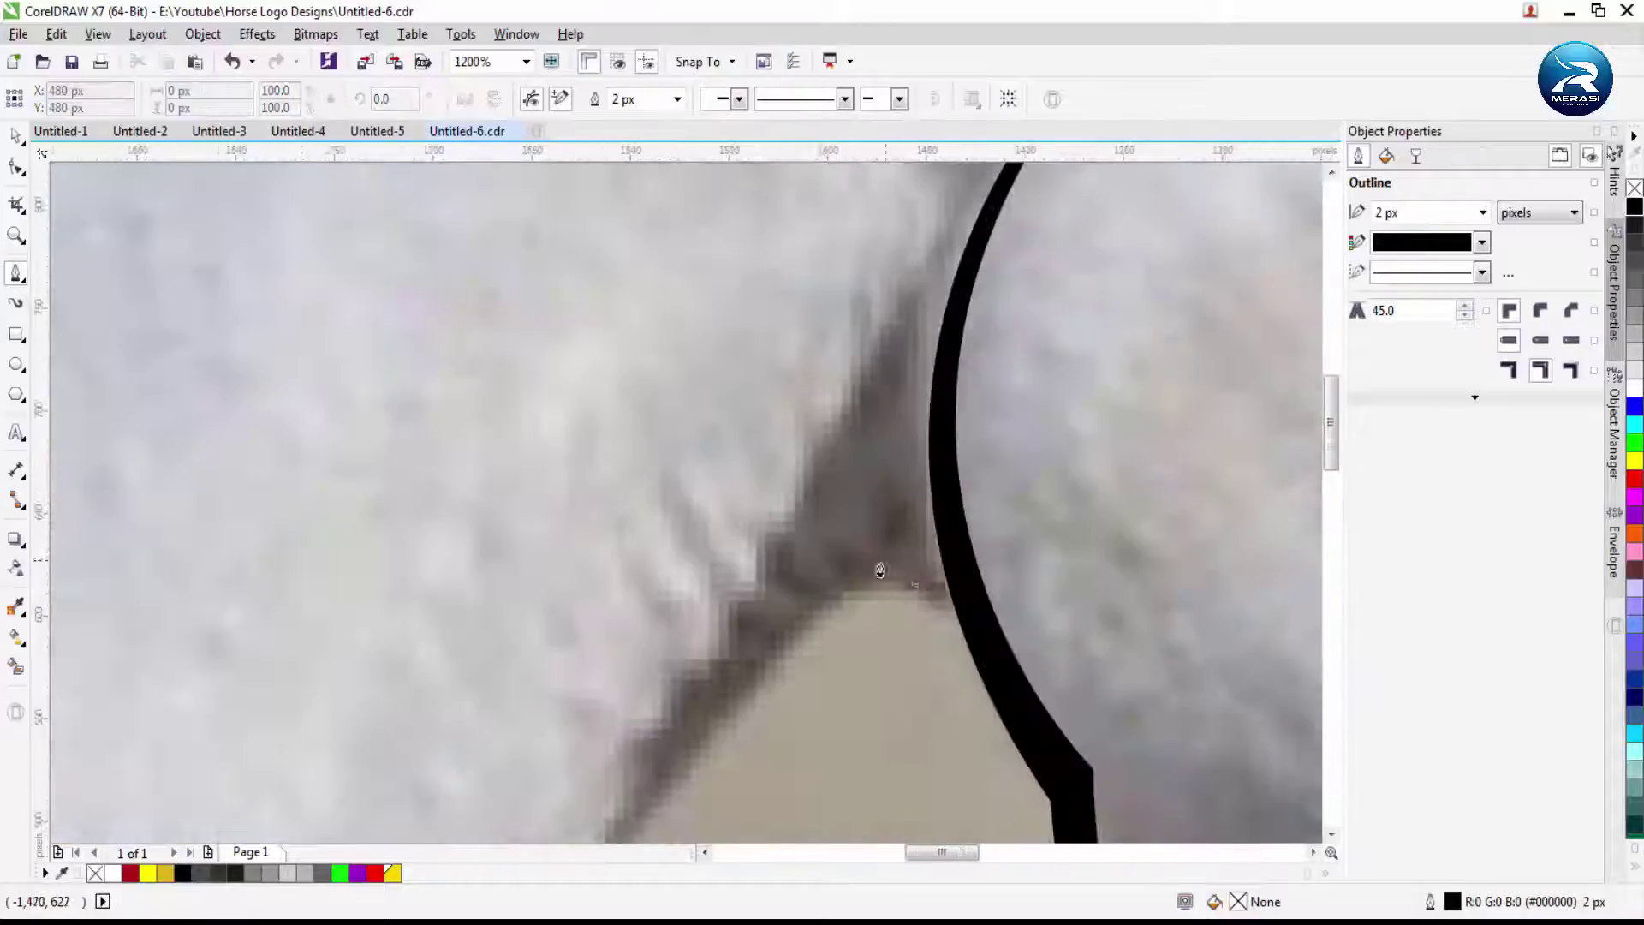
pyautogui.scroll(-6, 880, 569)
pyautogui.scroll(3, 856, 428)
pyautogui.click(797, 651)
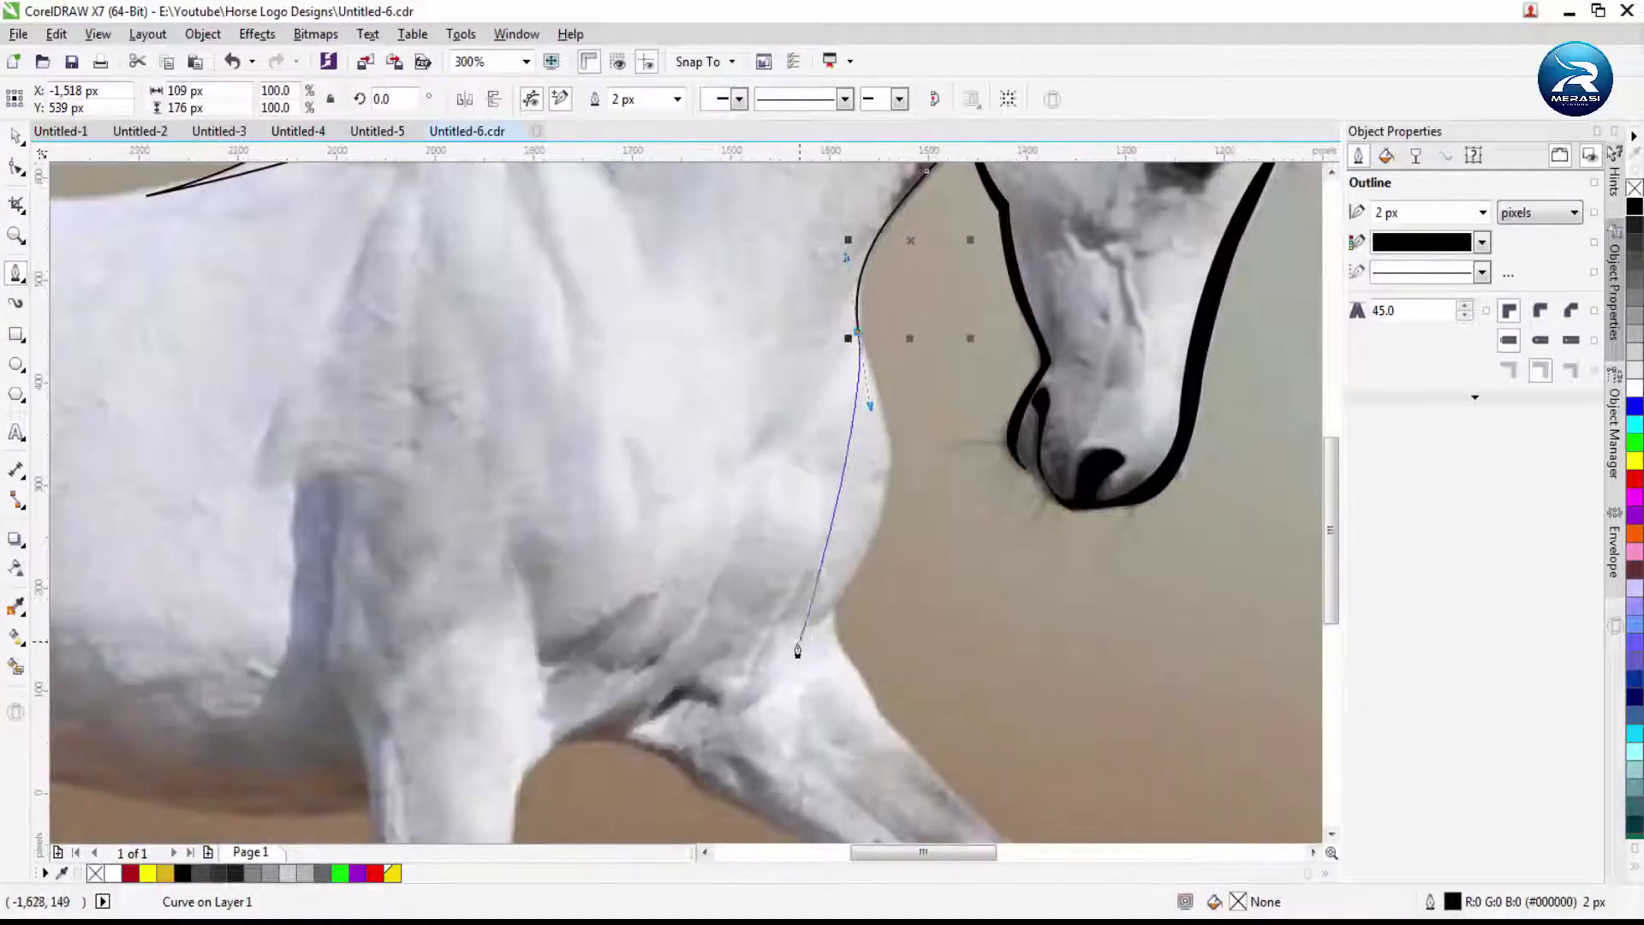
pyautogui.moveTo(797, 650); pyautogui.dragTo(638, 765)
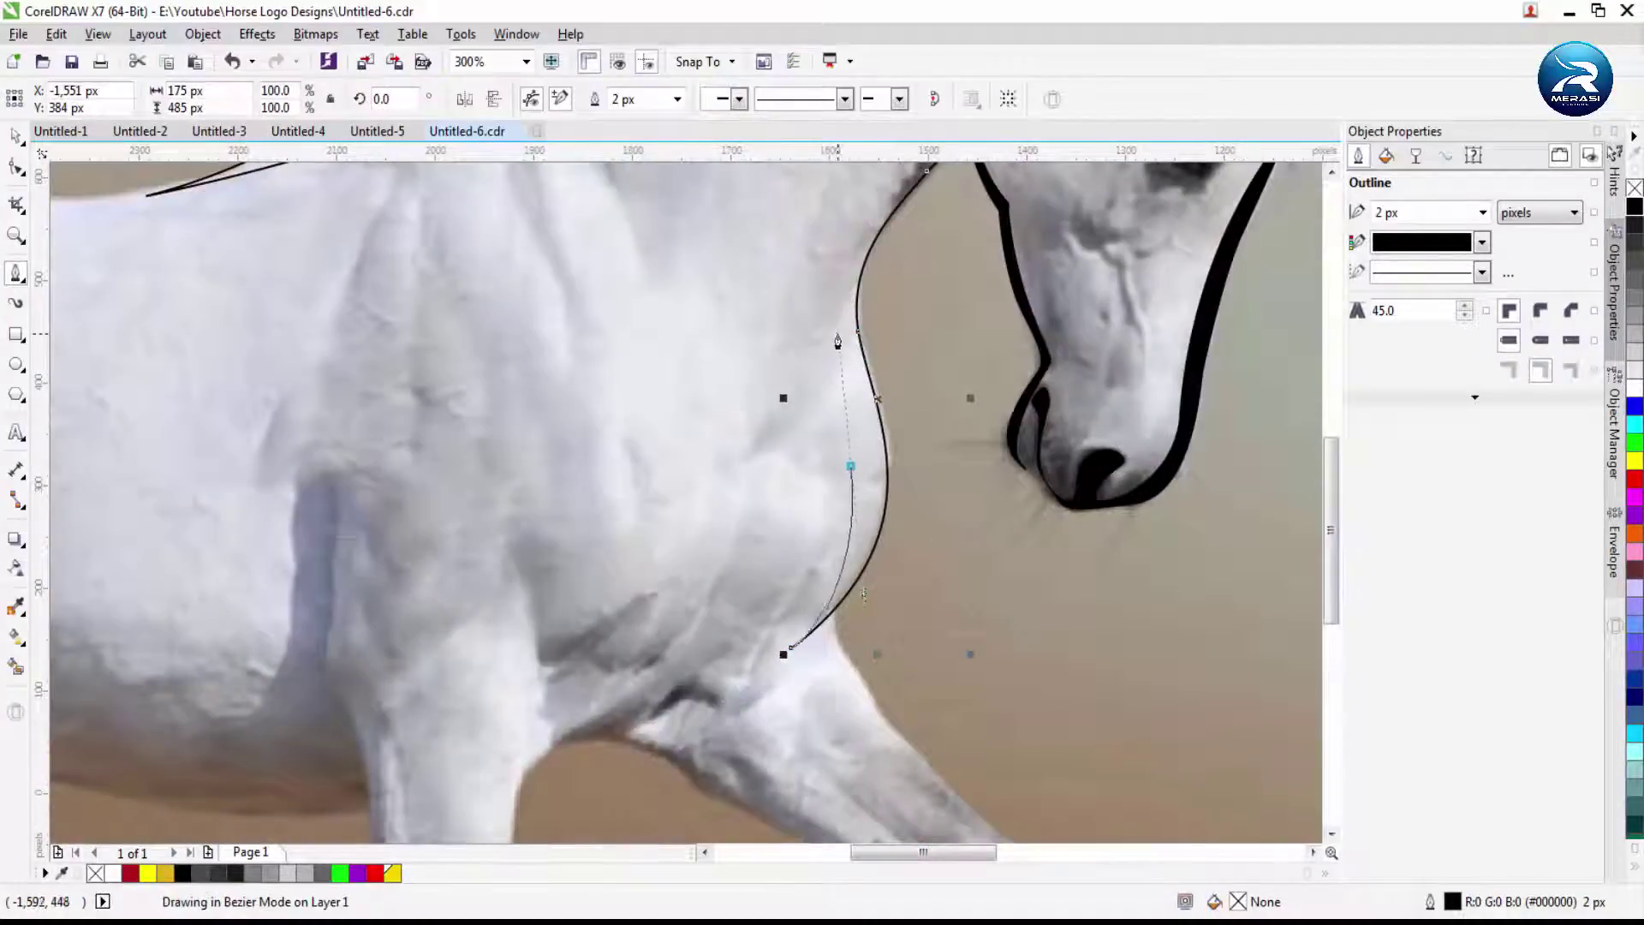
# Trace the inner edge of the chest line back up to the throat, closing the shape
pyautogui.click(951, 321)
pyautogui.moveTo(771, 319); pyautogui.dragTo(783, 300)
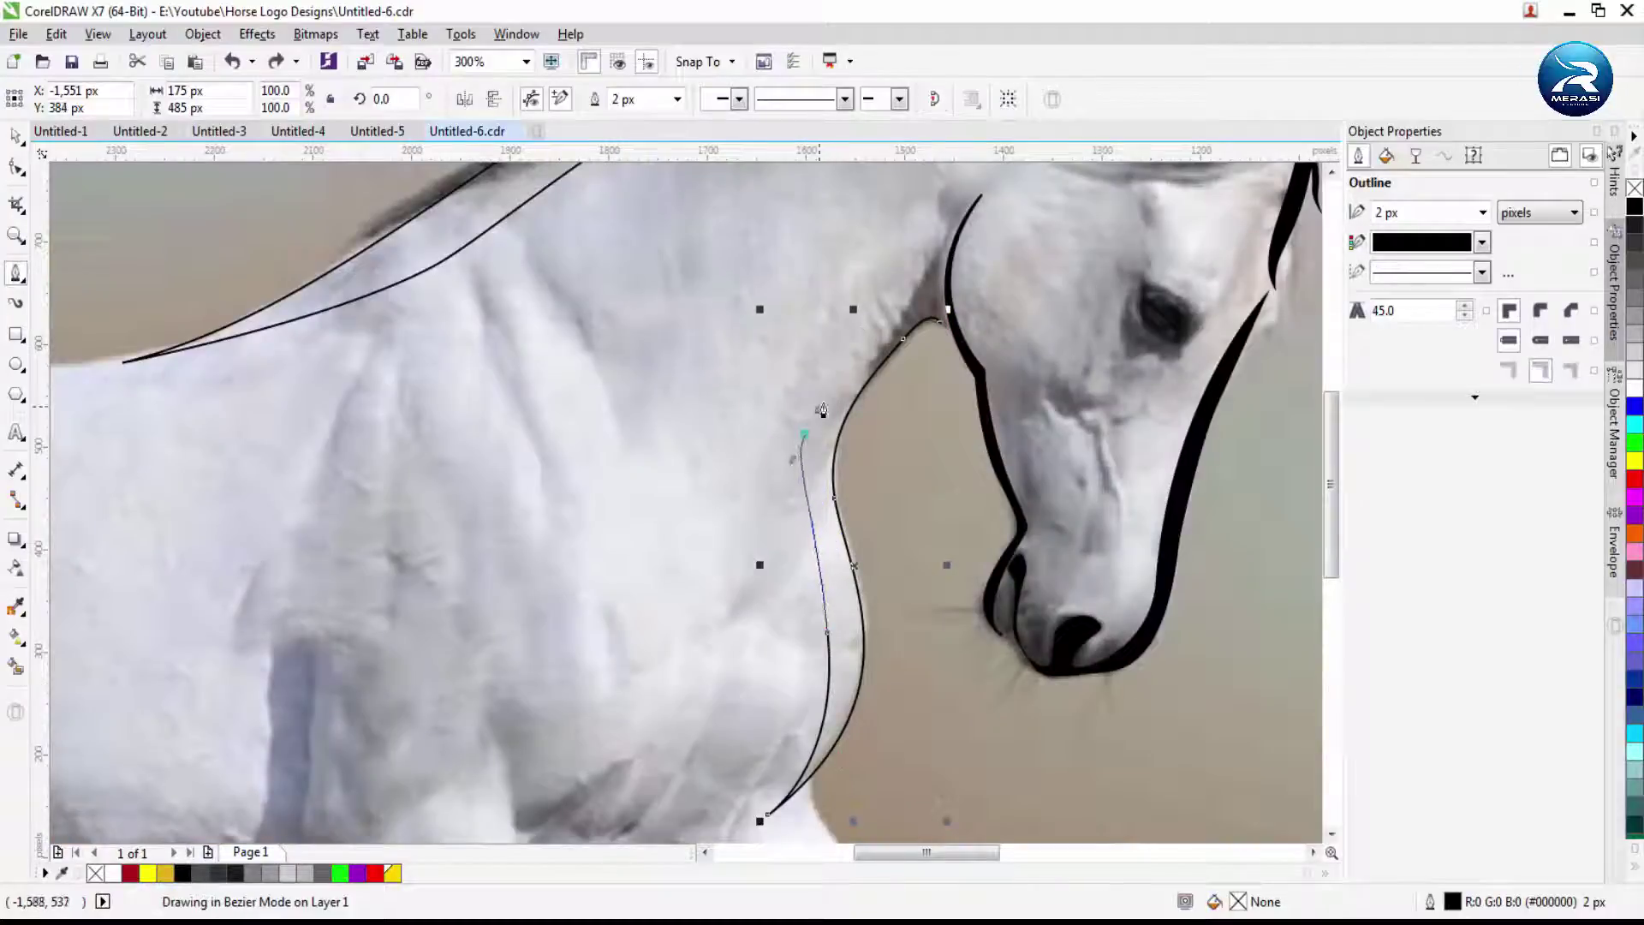
pyautogui.scroll(-2, 921, 385)
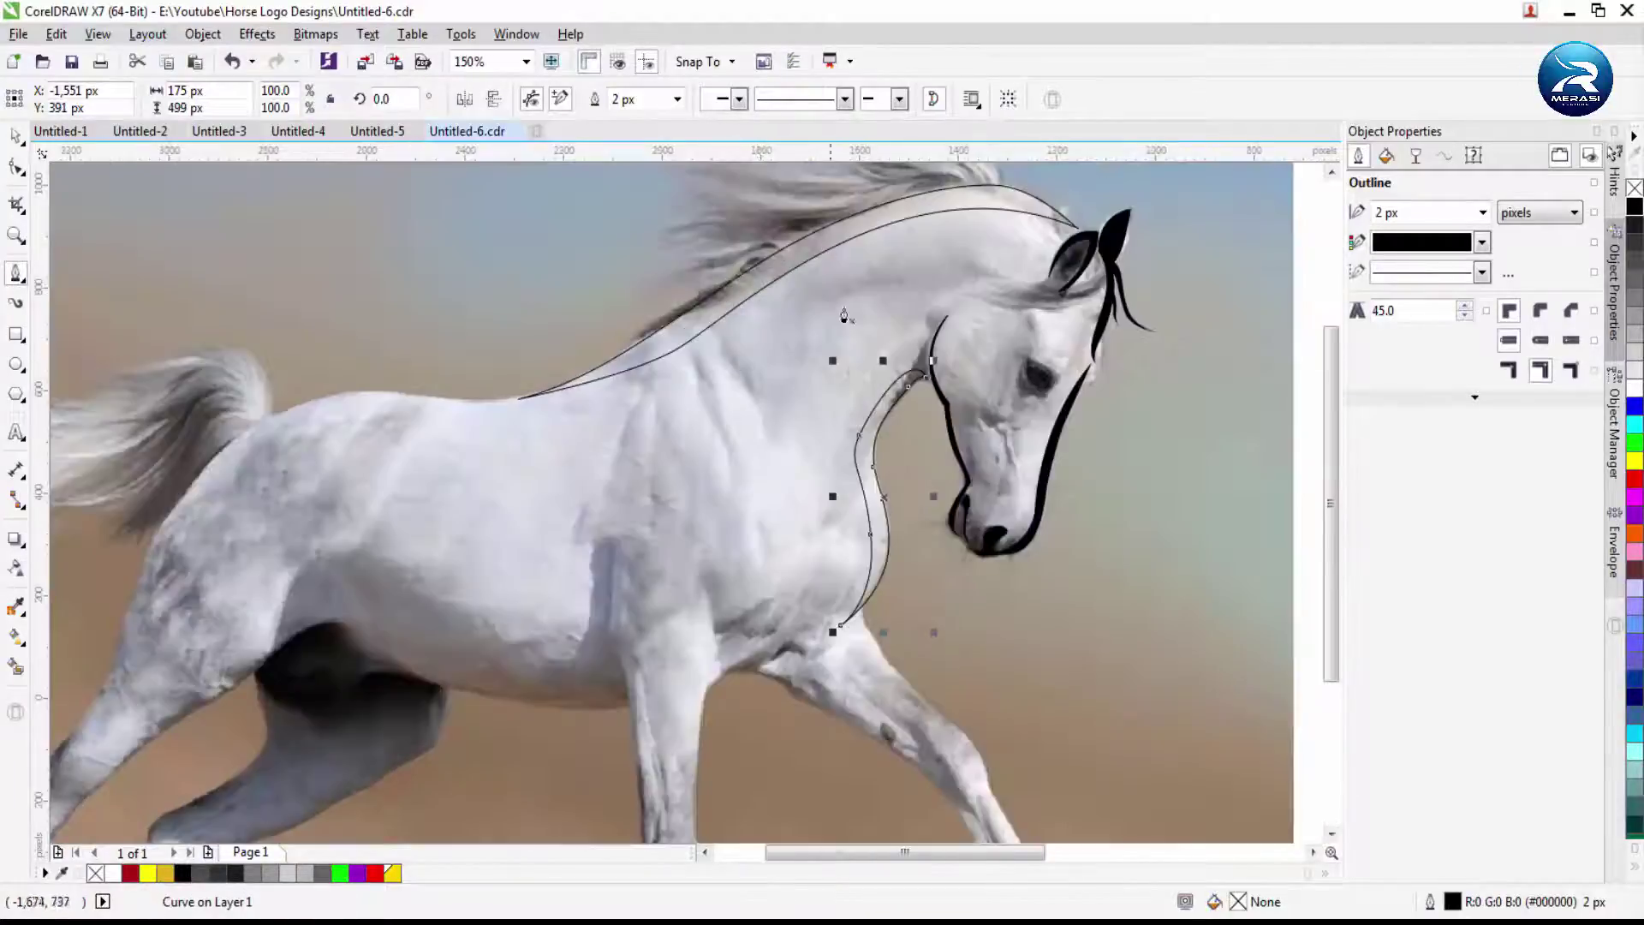
# Trace a closed tapering accent shape in the middle of the neck, about 268 by 140 px
pyautogui.click(906, 277)
pyautogui.moveTo(812, 313); pyautogui.dragTo(771, 370)
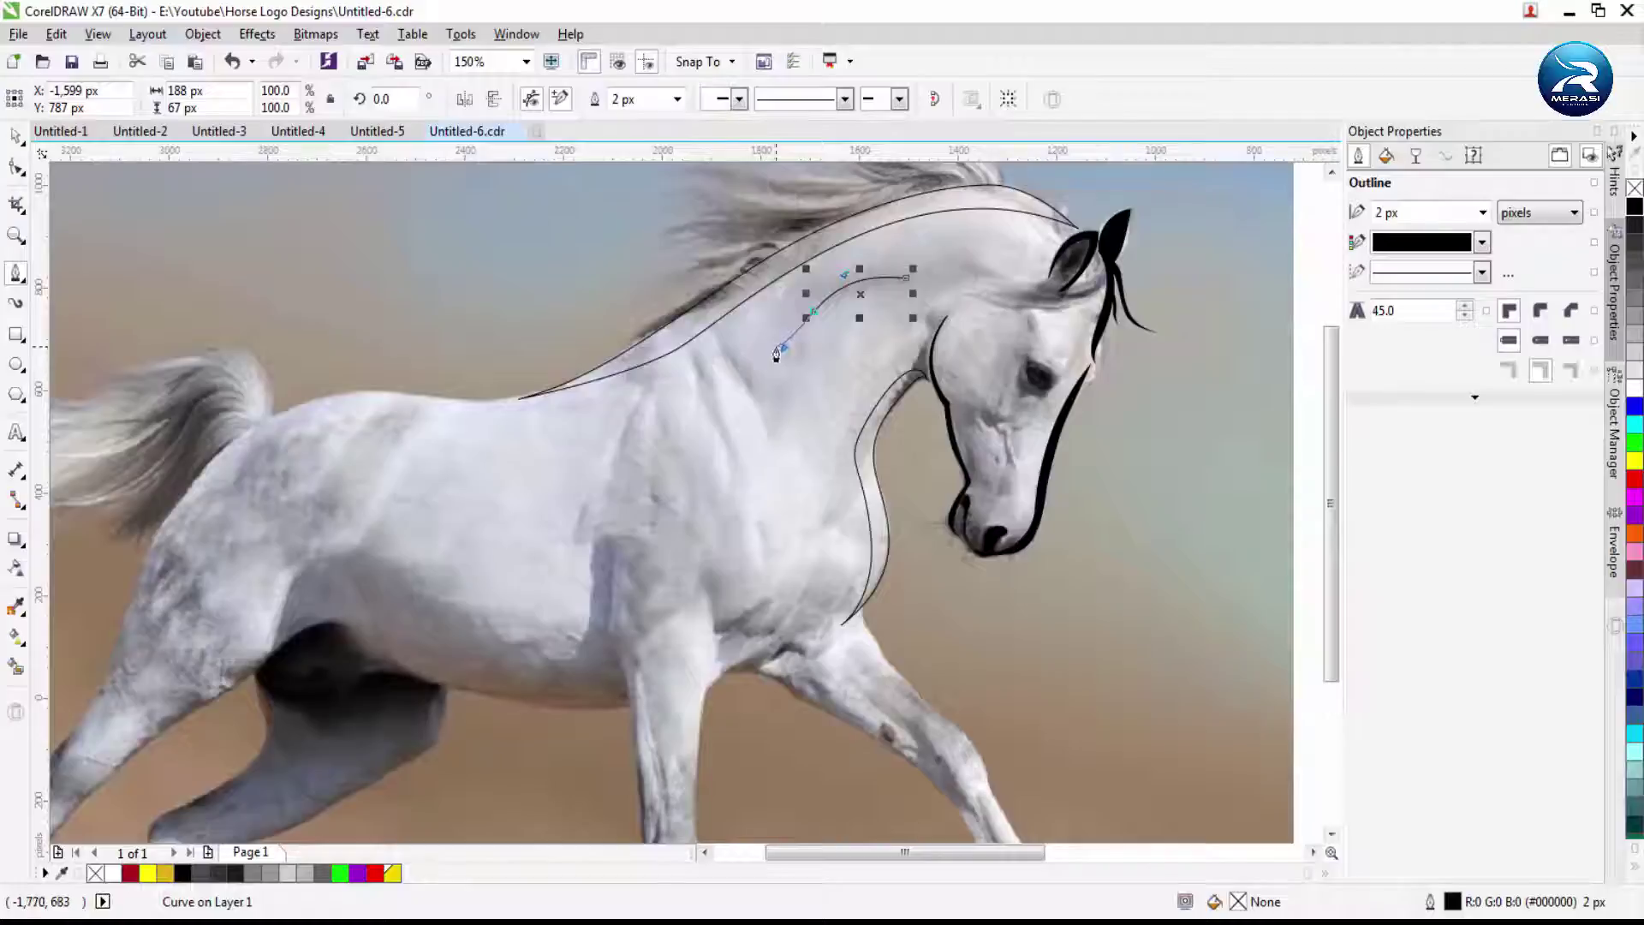
pyautogui.scroll(2, 776, 354)
pyautogui.scroll(-2, 977, 251)
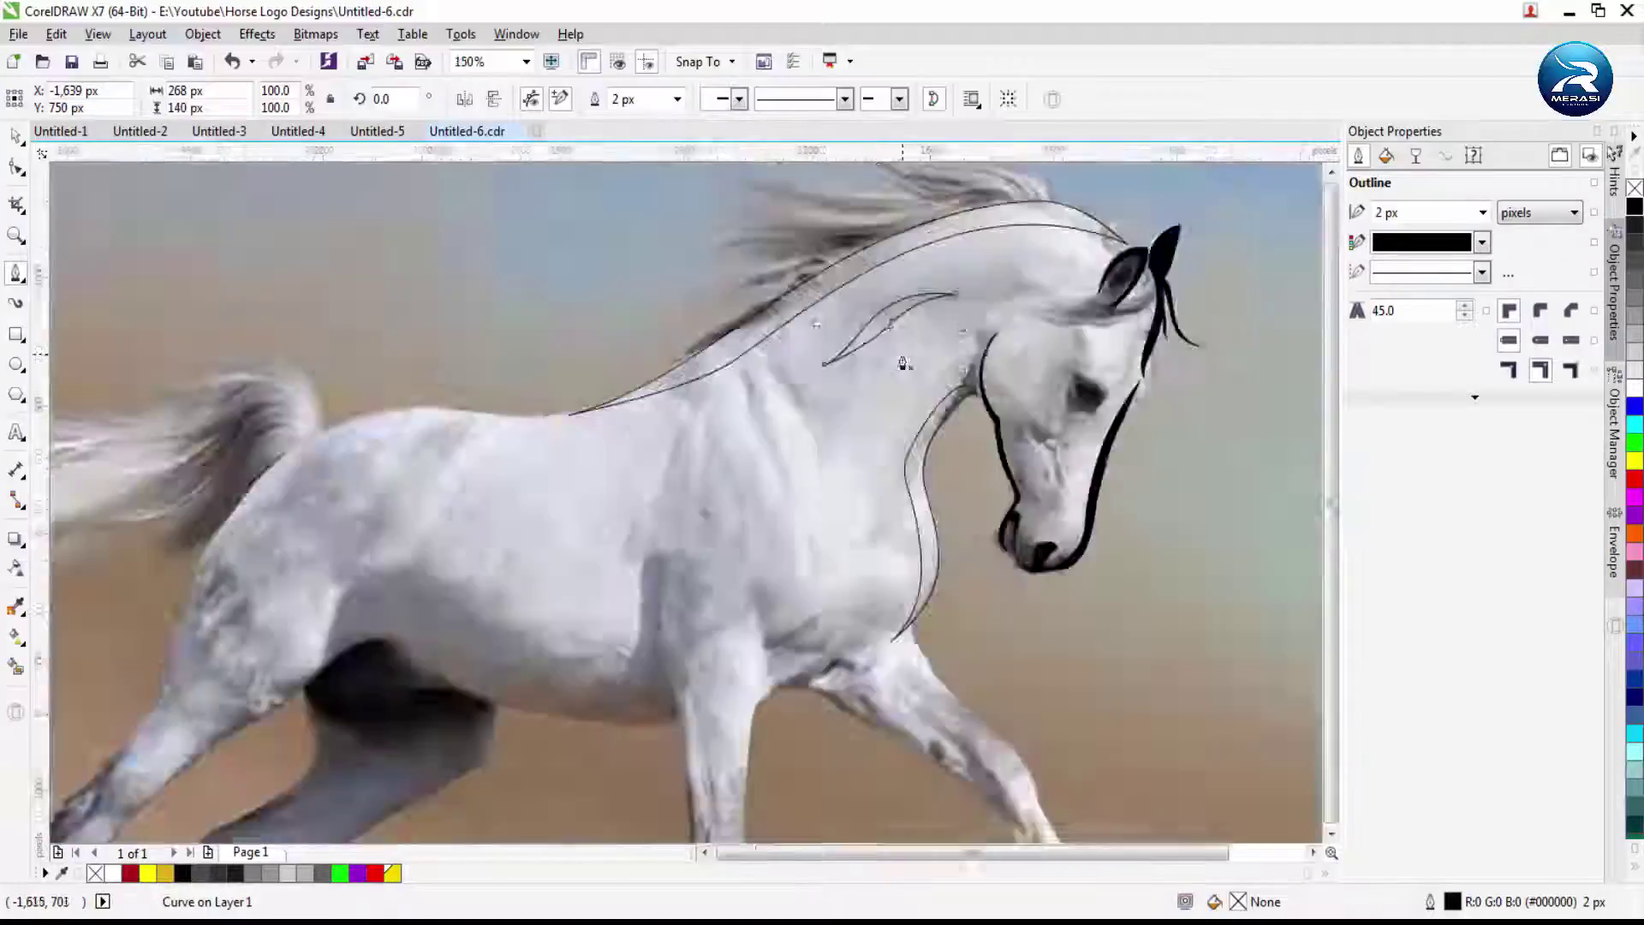
# Fill the crest, chest and neck accent shapes with black and set their outline width to None
pyautogui.scroll(-3, 942, 385)
pyautogui.scroll(3, 942, 385)
pyautogui.press('space')
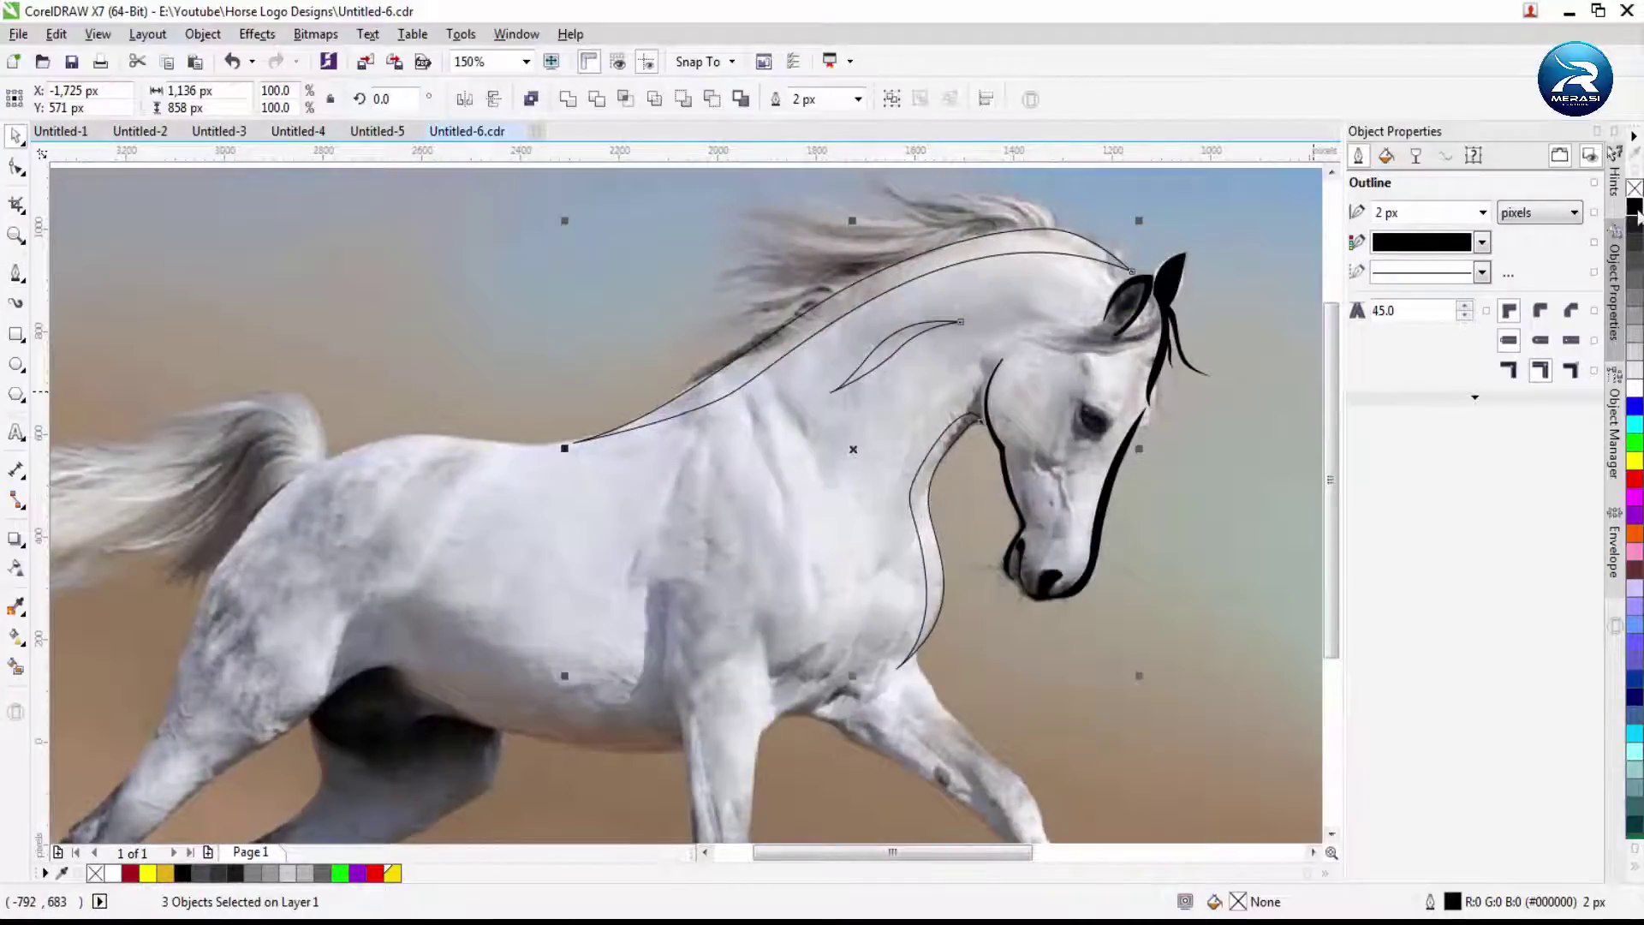
pyautogui.click(857, 98)
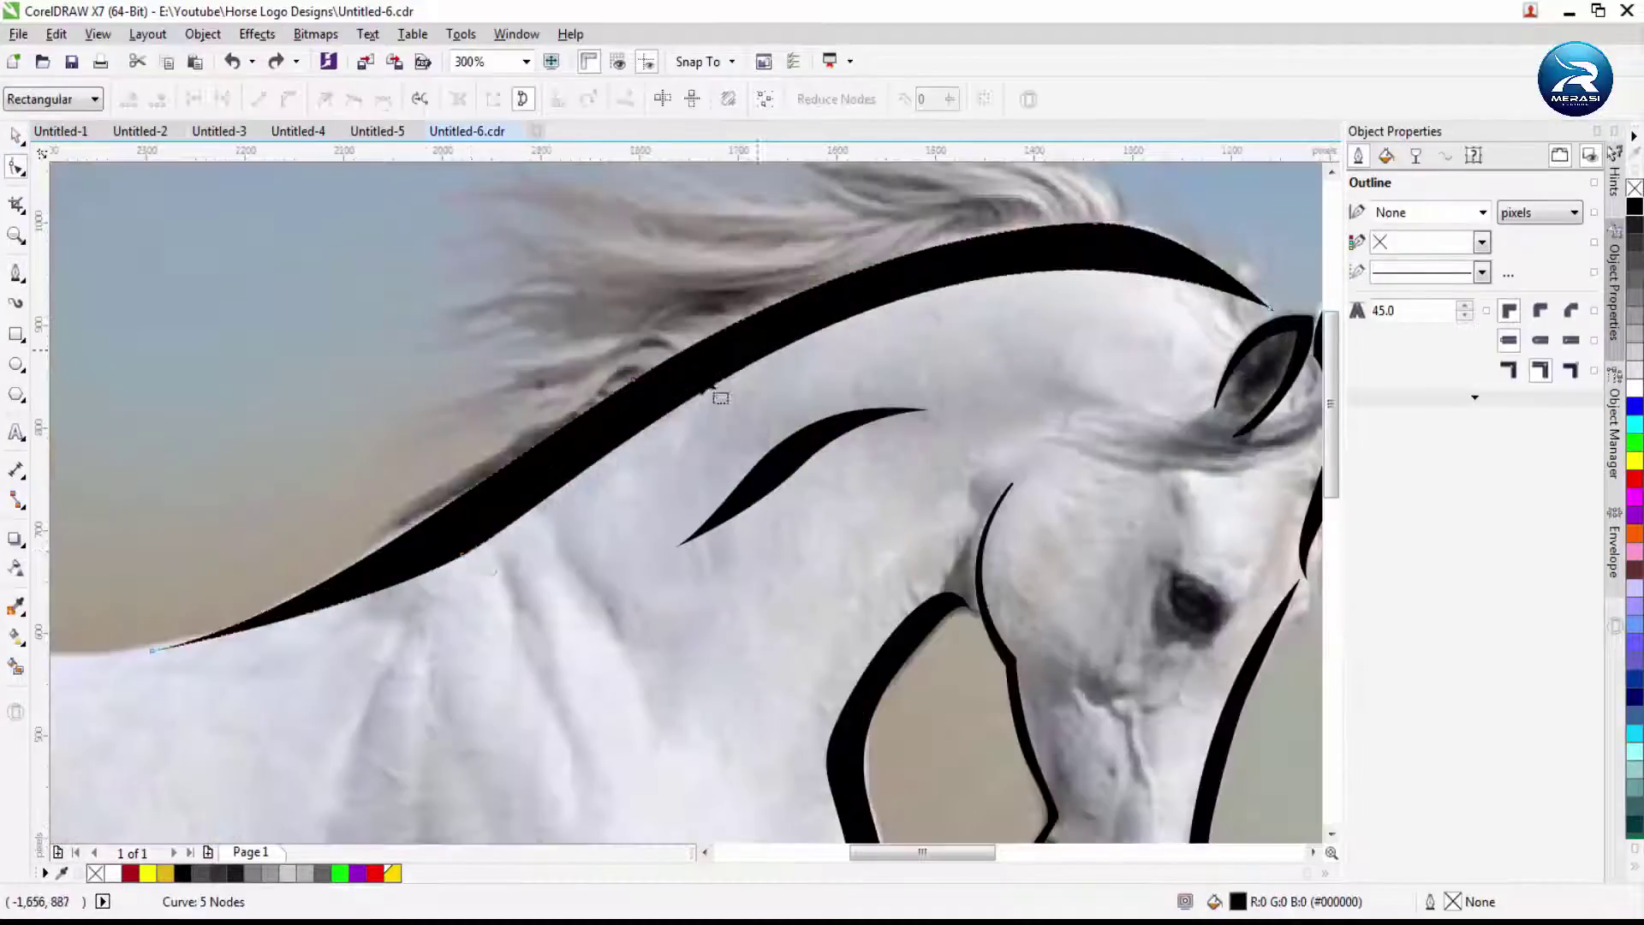
# Delete the node on the crest shape's lower edge and adjust the curve into a slimmer taper toward the back
pyautogui.doubleClick(470, 552)
pyautogui.scroll(2, 907, 257)
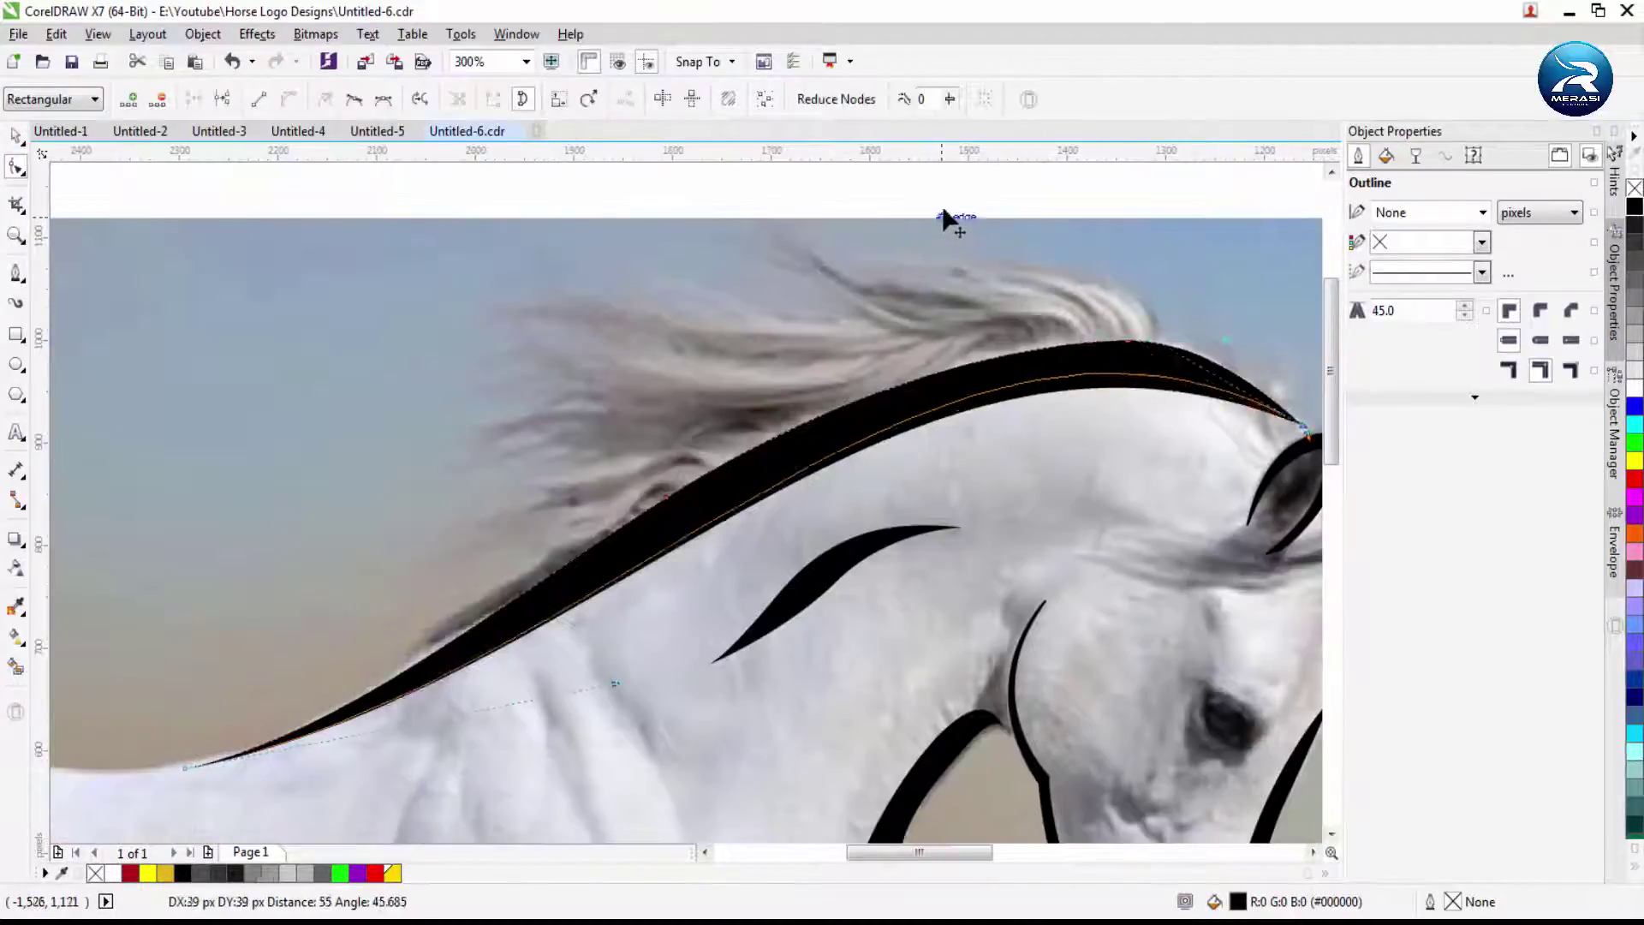
pyautogui.scroll(-2, 617, 687)
pyautogui.scroll(2, 783, 779)
# Reshape the body-side edge of the chest shape below the throat into a smooth curve with more even thickness
pyautogui.click(857, 449)
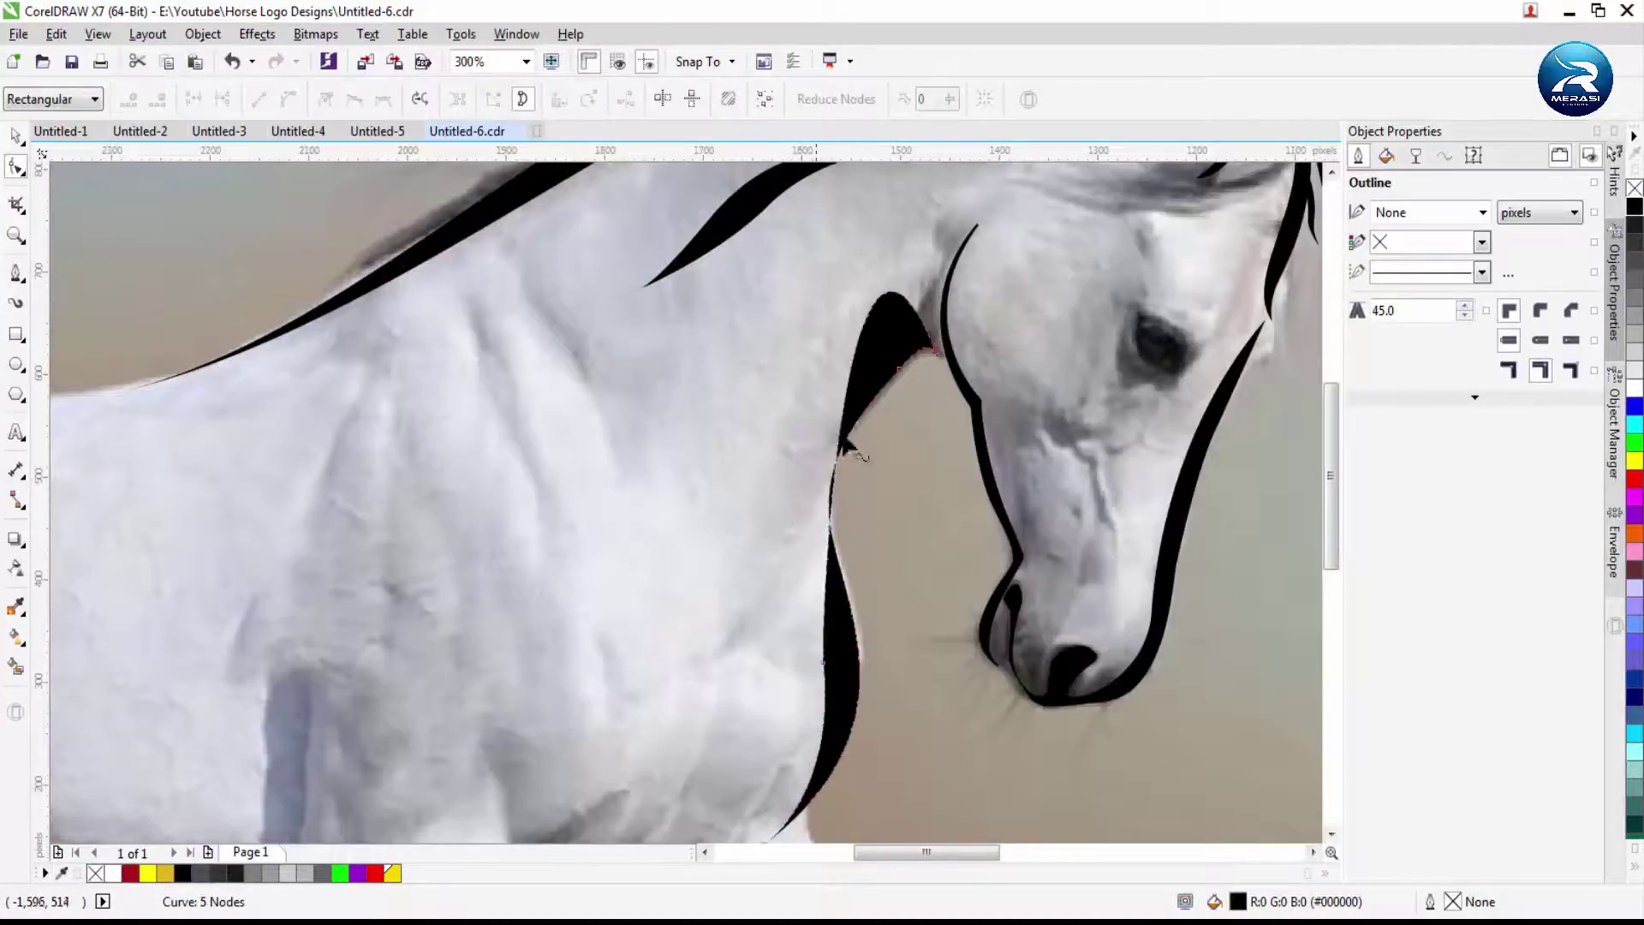
pyautogui.scroll(2, 857, 428)
pyautogui.doubleClick(801, 467)
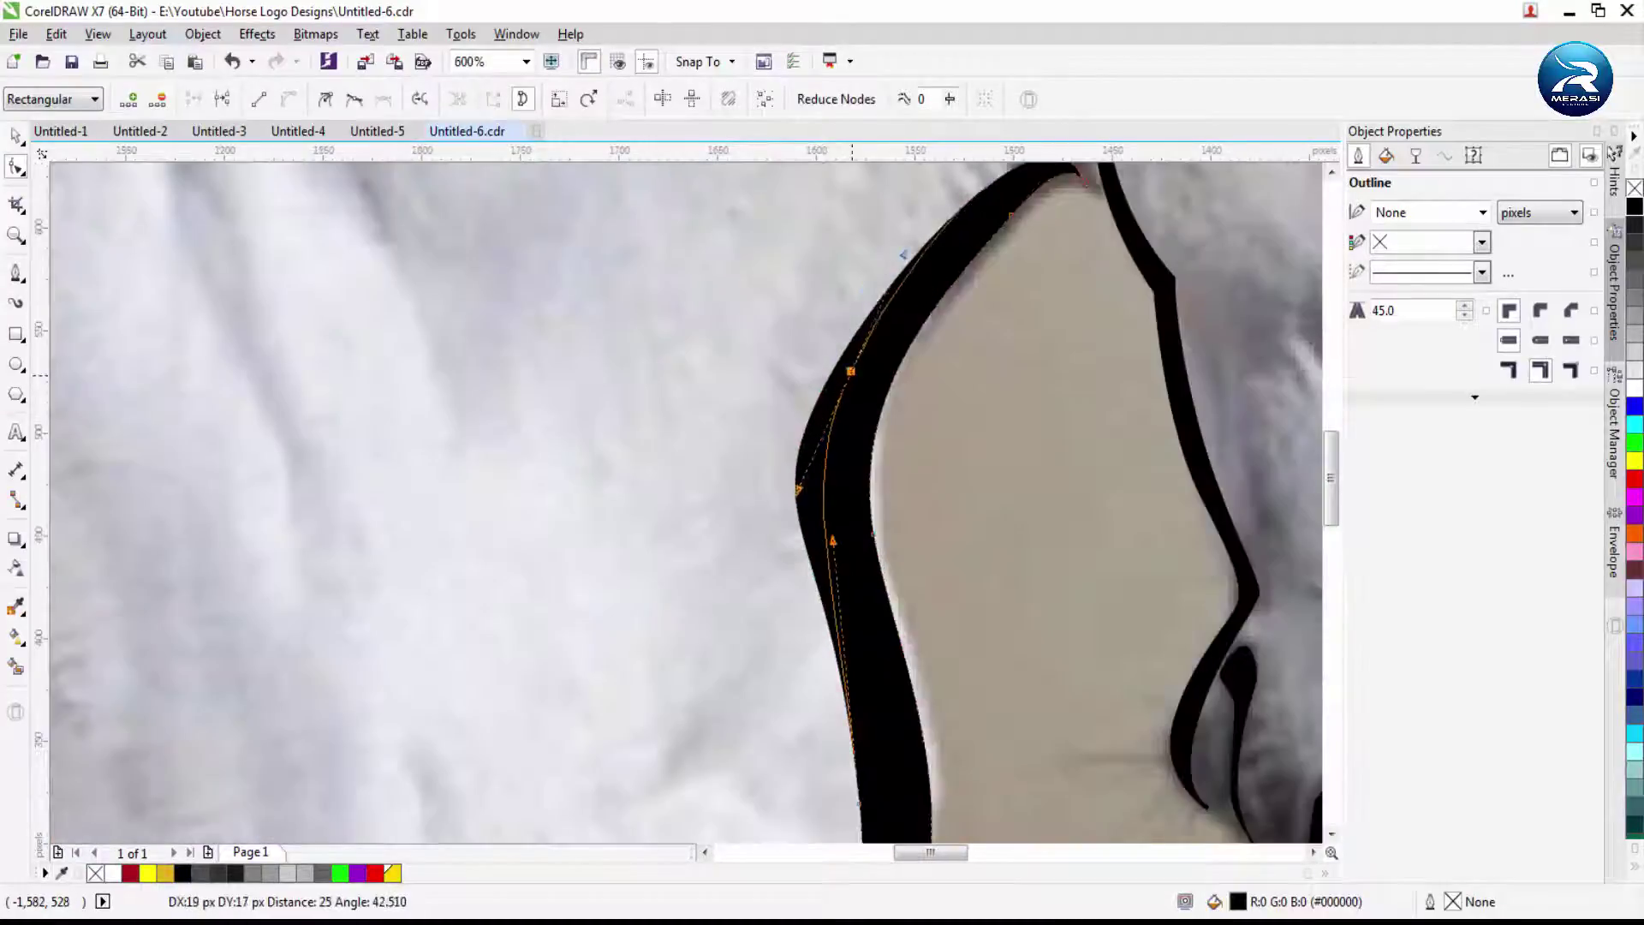
pyautogui.scroll(-2, 796, 753)
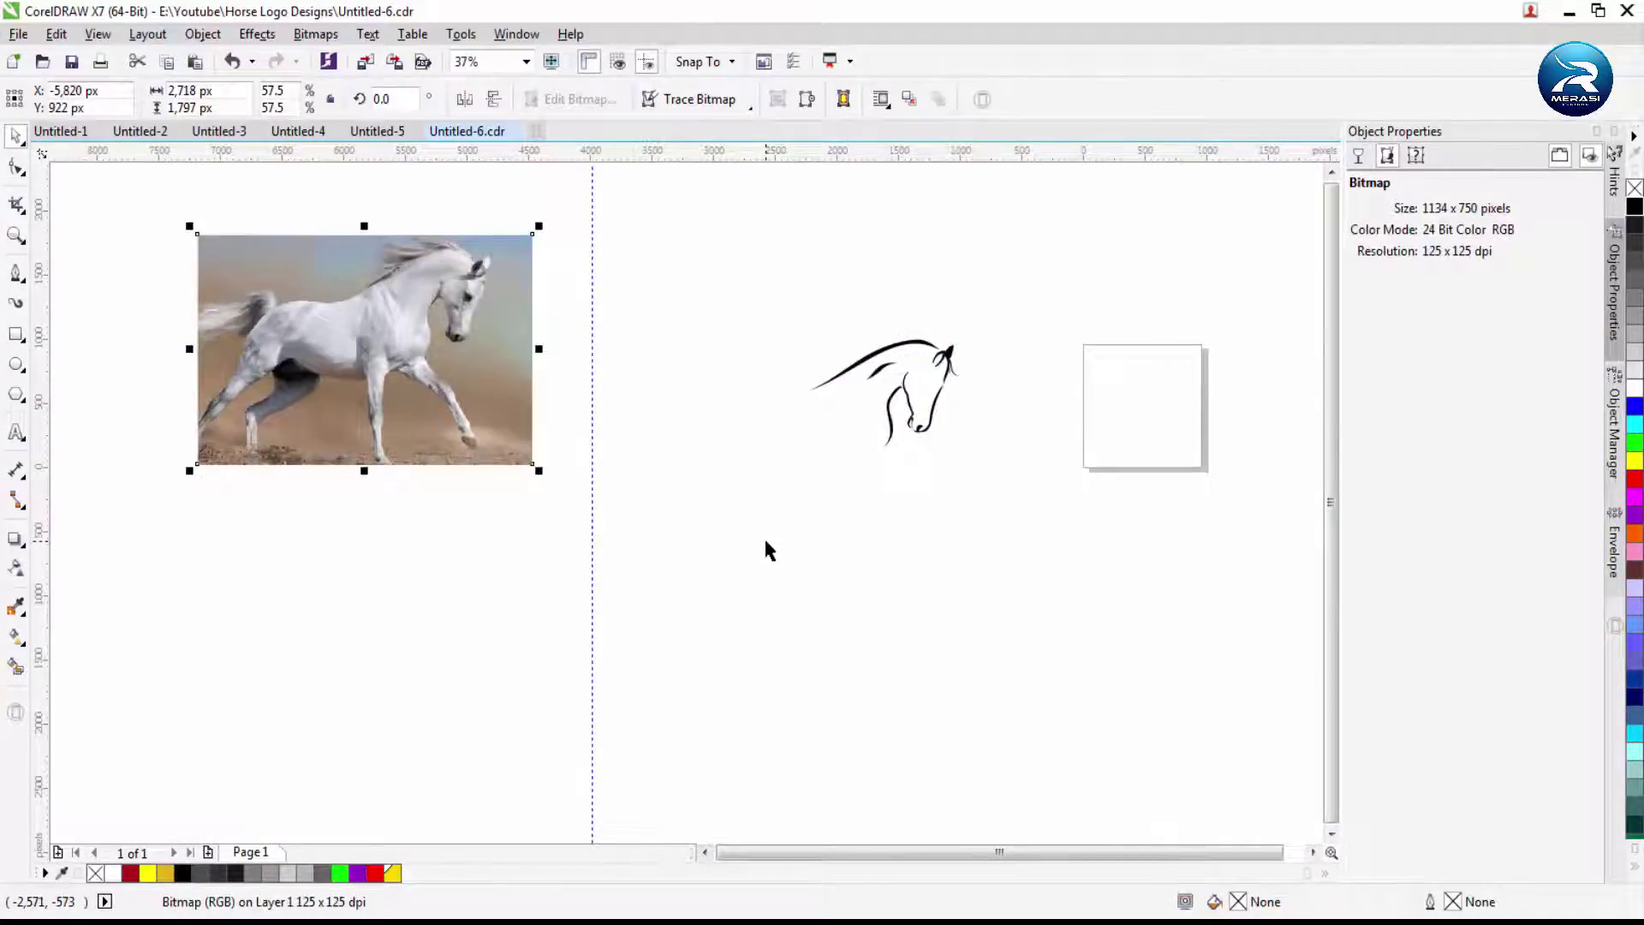
# Trace a thin closed crescent along the upper eyelid of the eye, about 51 by 61 px
pyautogui.scroll(3, 924, 419)
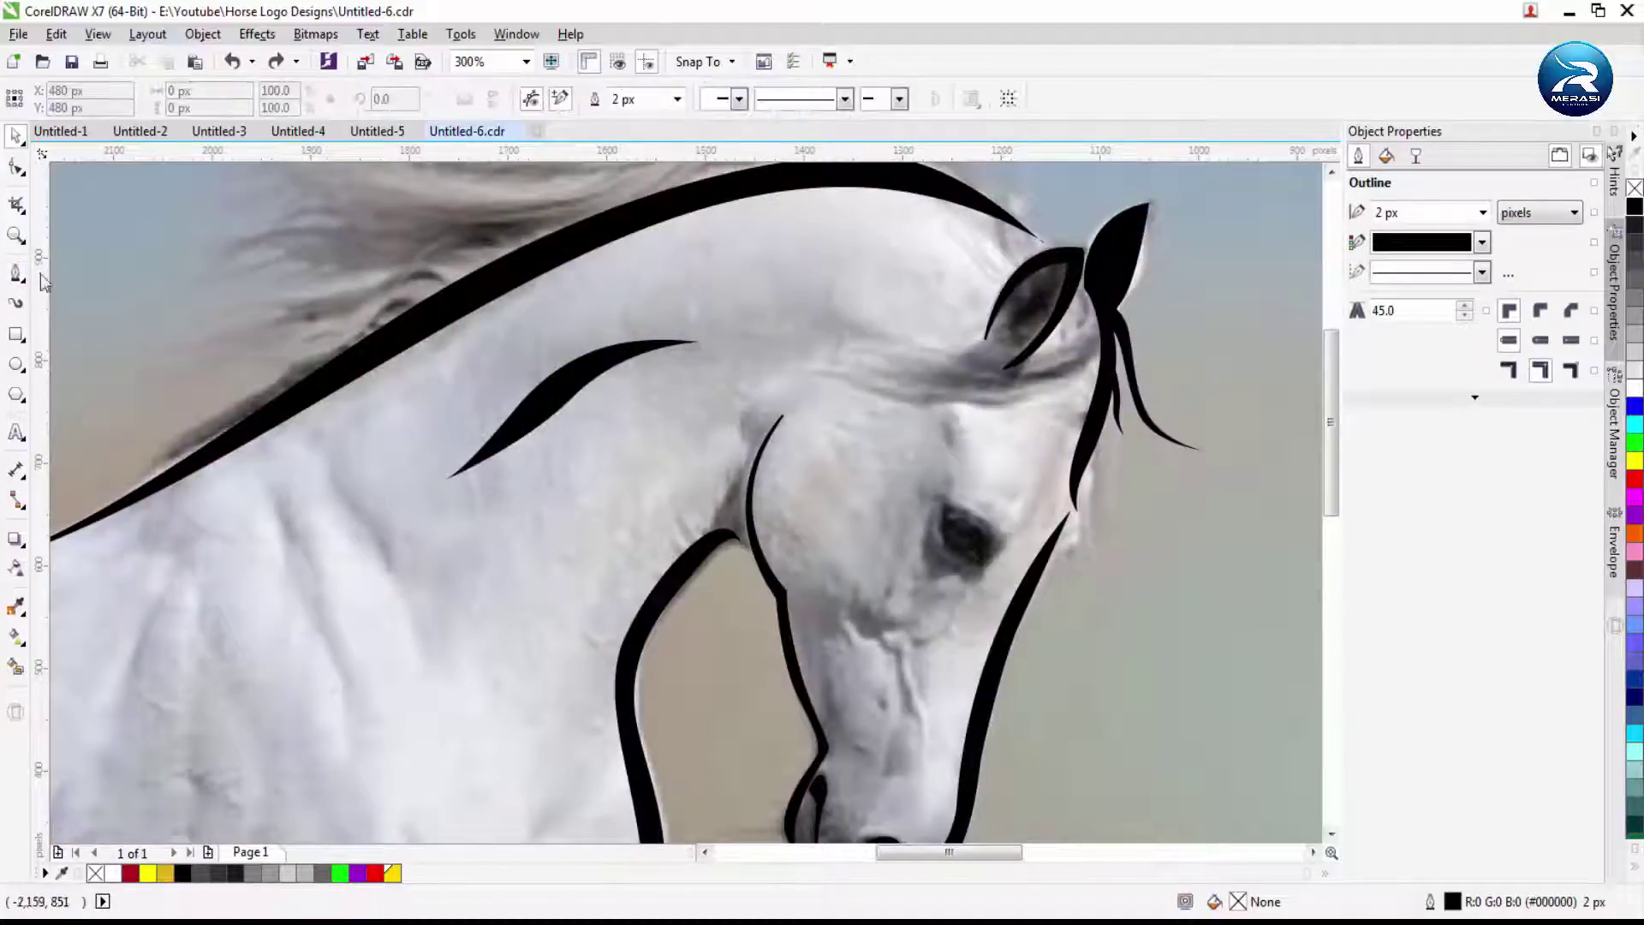
pyautogui.scroll(2, 984, 552)
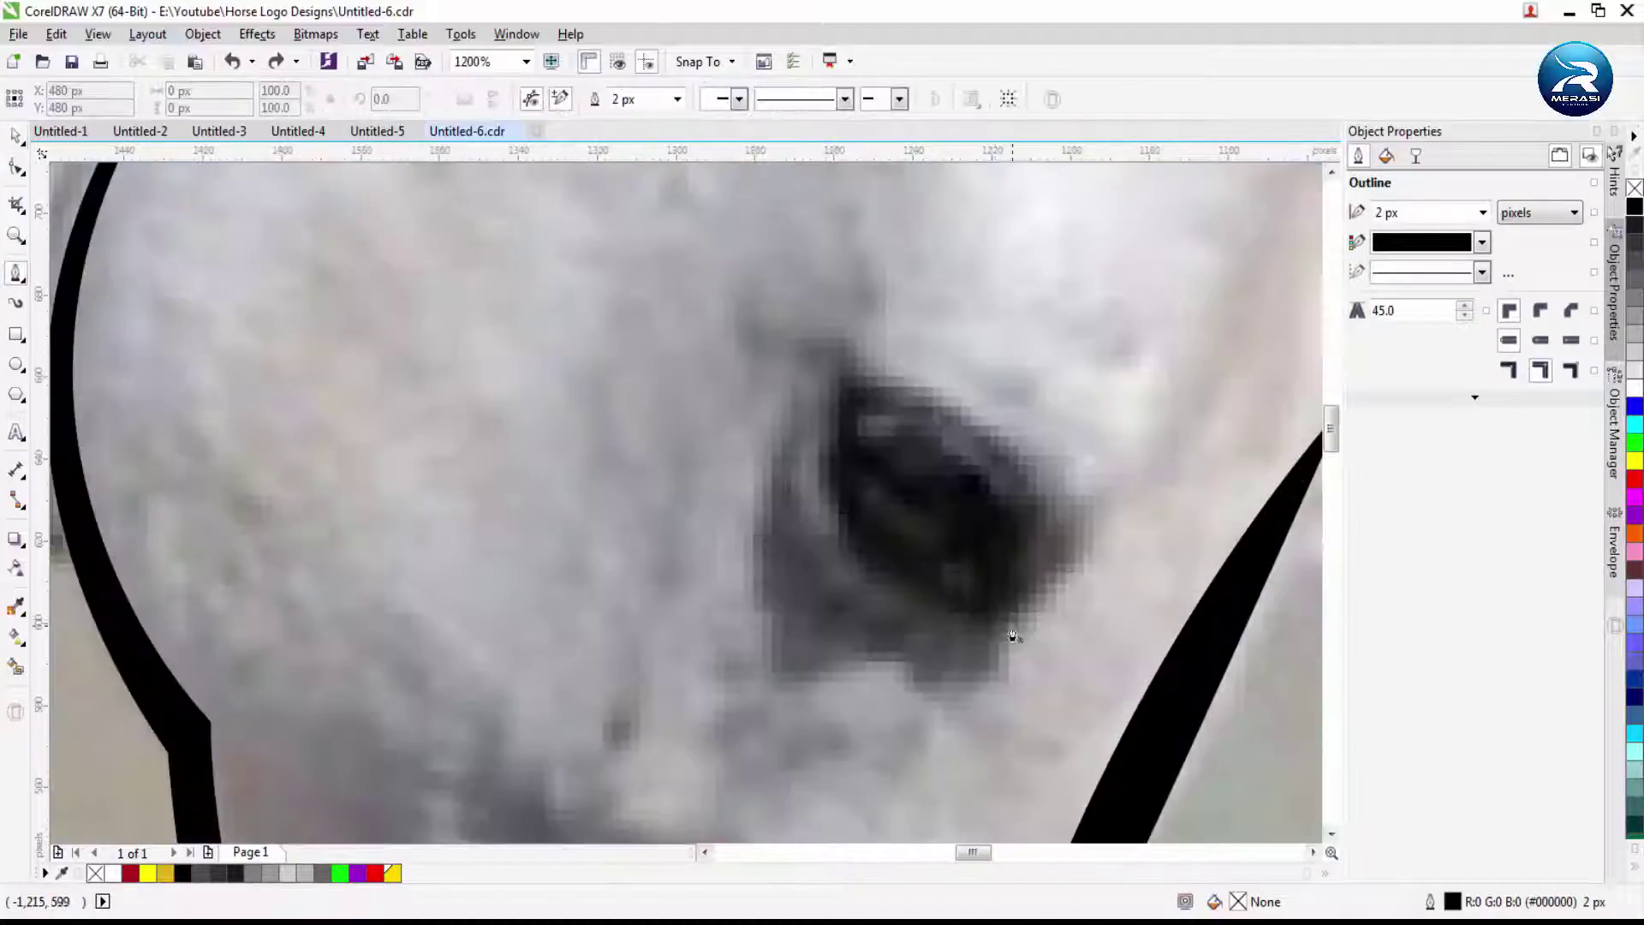
pyautogui.click(837, 362)
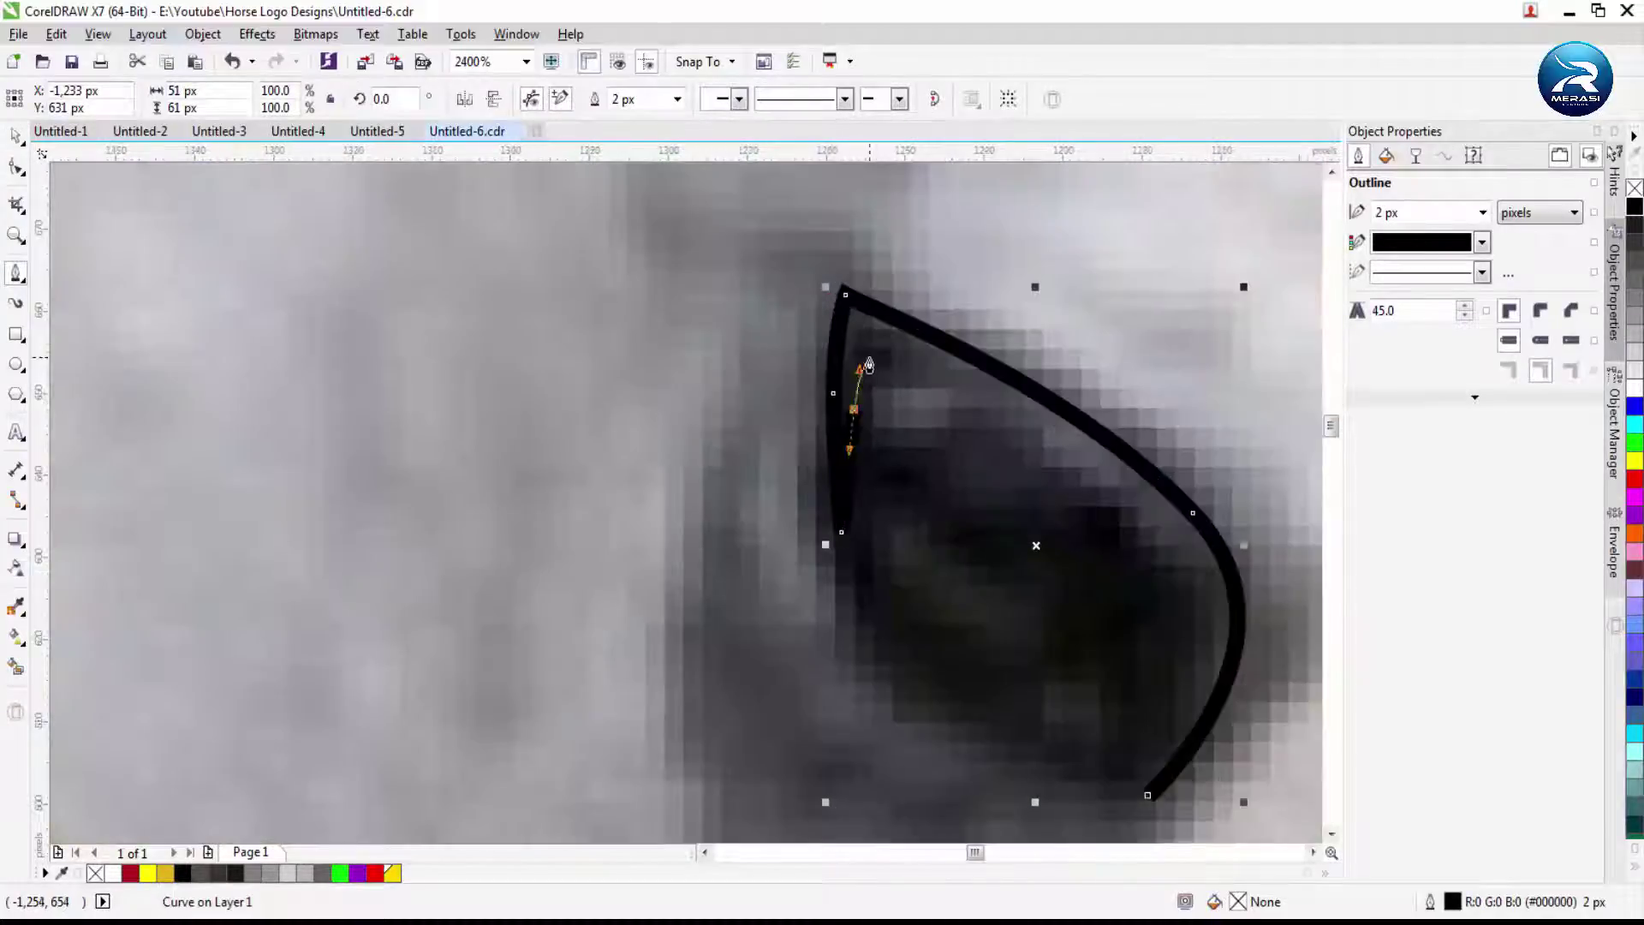
pyautogui.click(859, 403)
pyautogui.hscroll(-1, 1037, 613)
# Draw a pupil circle in the eye, size it to about 23 px, and give it a white fill with outline width None
pyautogui.click(17, 377)
pyautogui.moveTo(936, 480); pyautogui.dragTo(1024, 573)
pyautogui.press('space')
pyautogui.scroll(2, 979, 528)
pyautogui.scroll(-1, 999, 467)
pyautogui.scroll(-1, 999, 467)
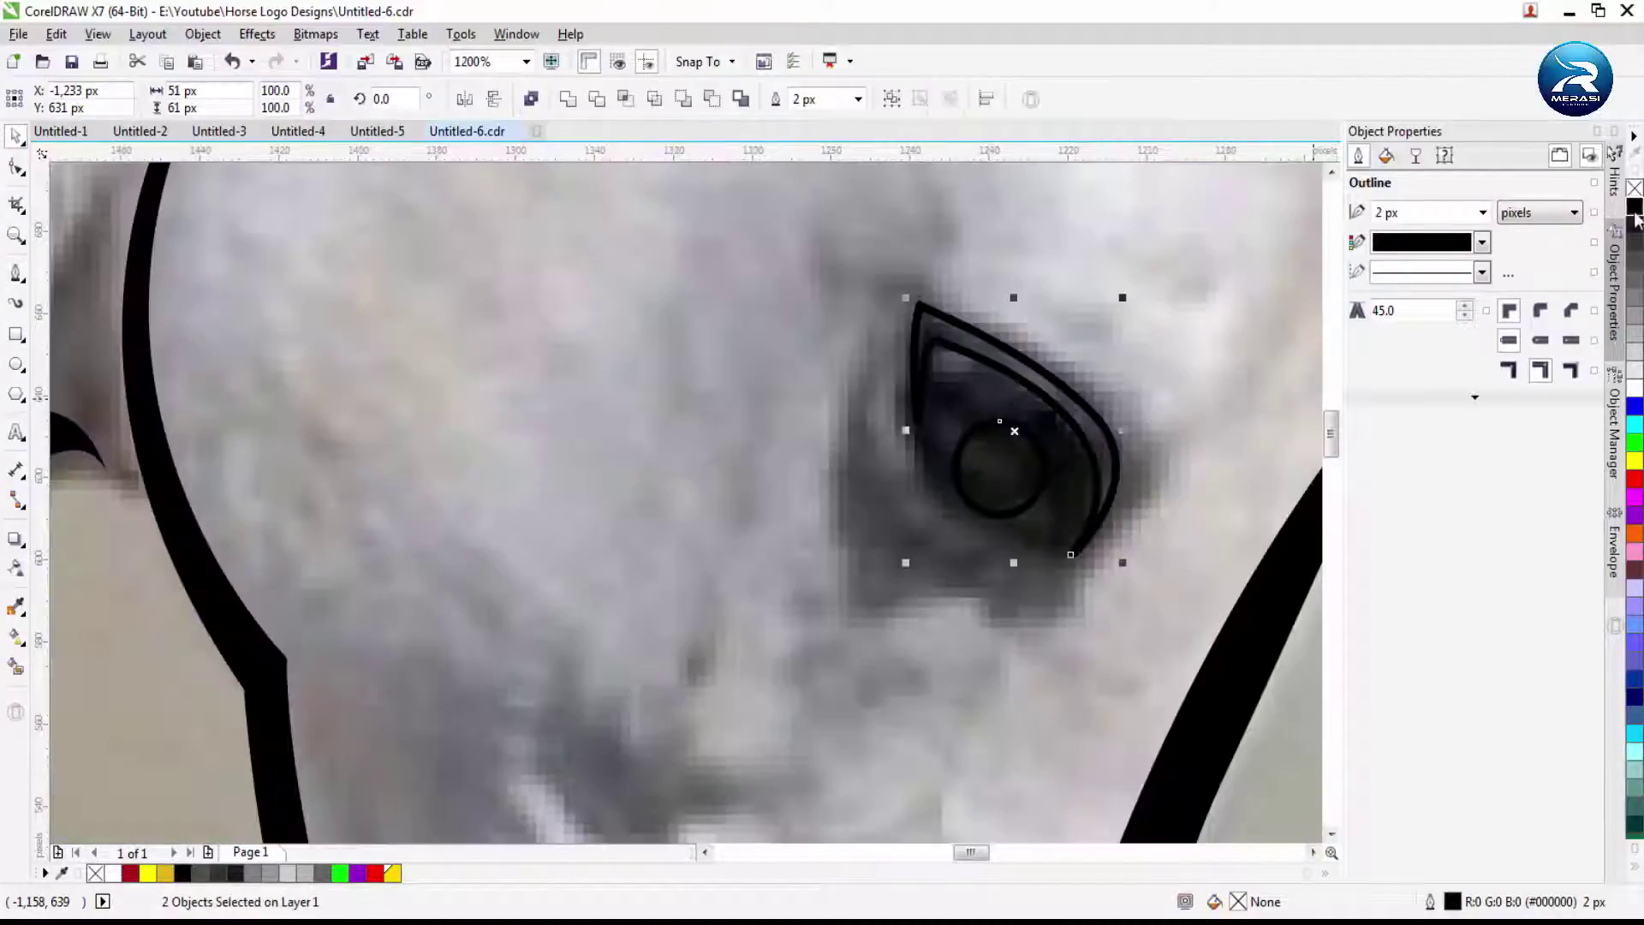
pyautogui.click(841, 99)
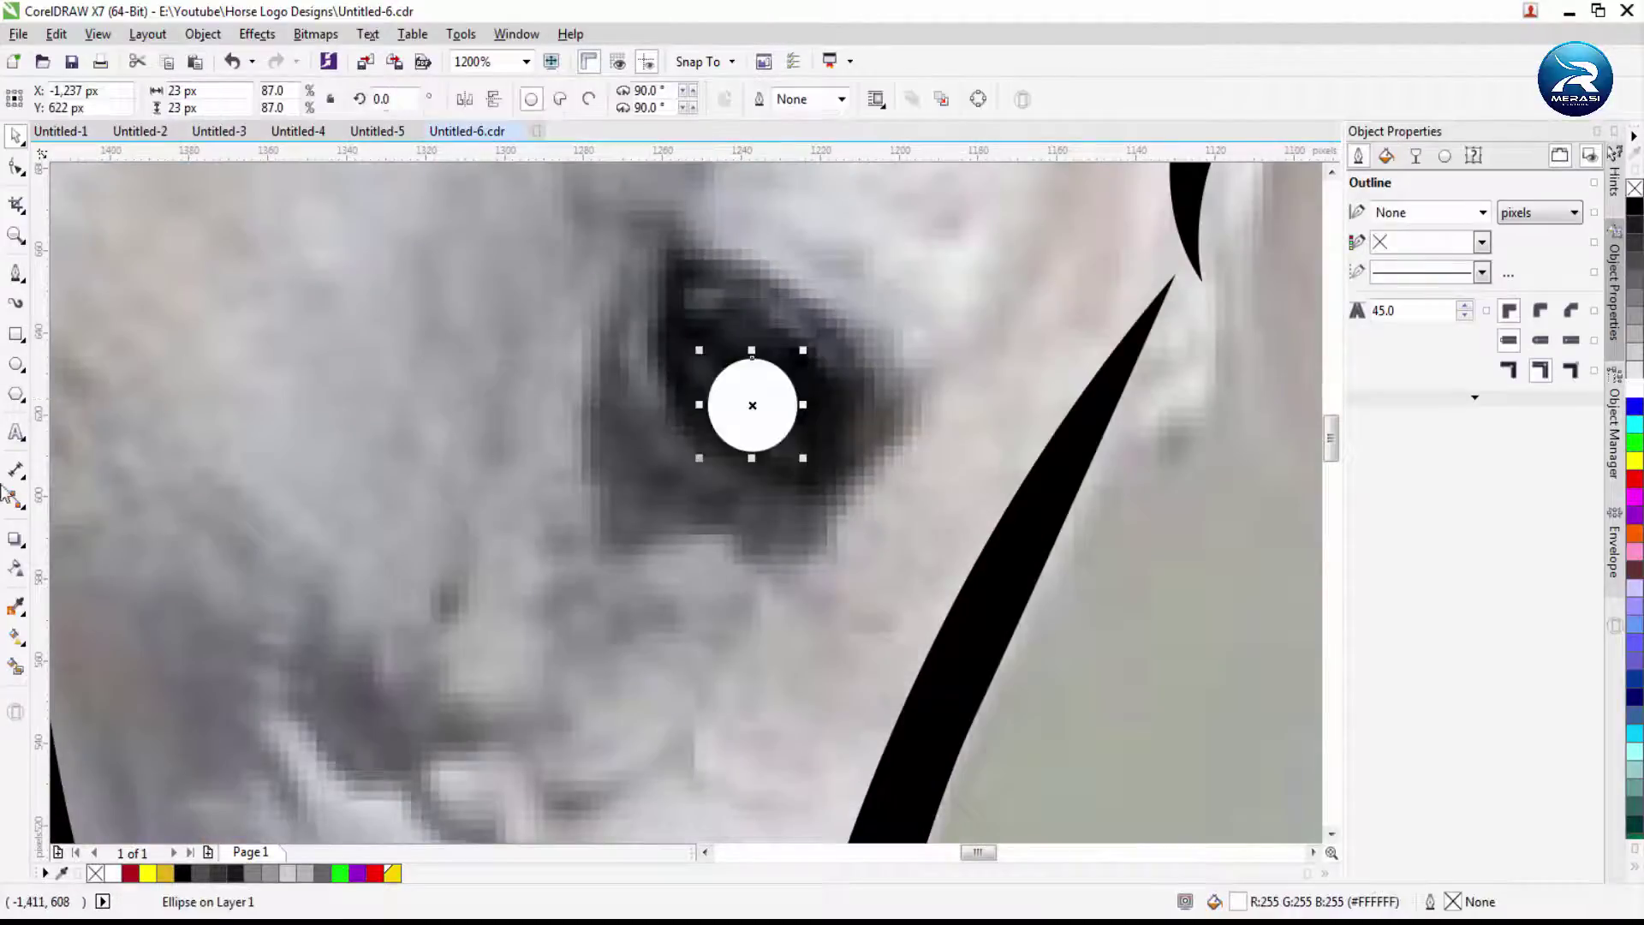
# Trace a closed teardrop shape around the whole eye, about 48 by 59 px
pyautogui.click(15, 273)
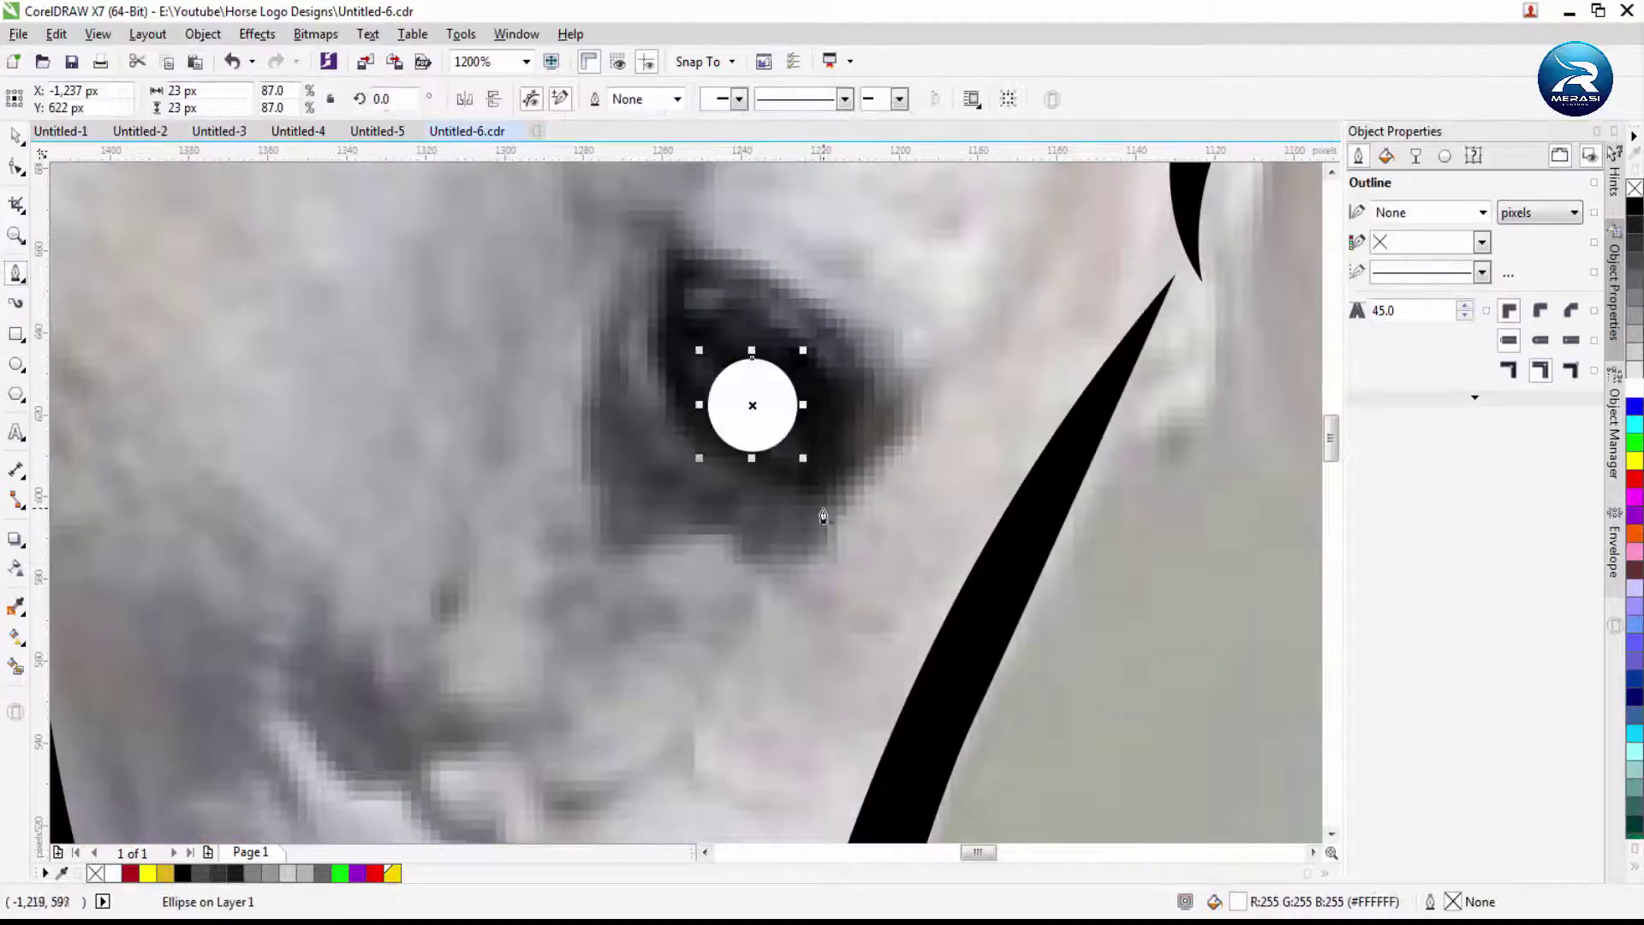
pyautogui.click(832, 480)
pyautogui.moveTo(832, 331); pyautogui.dragTo(742, 313)
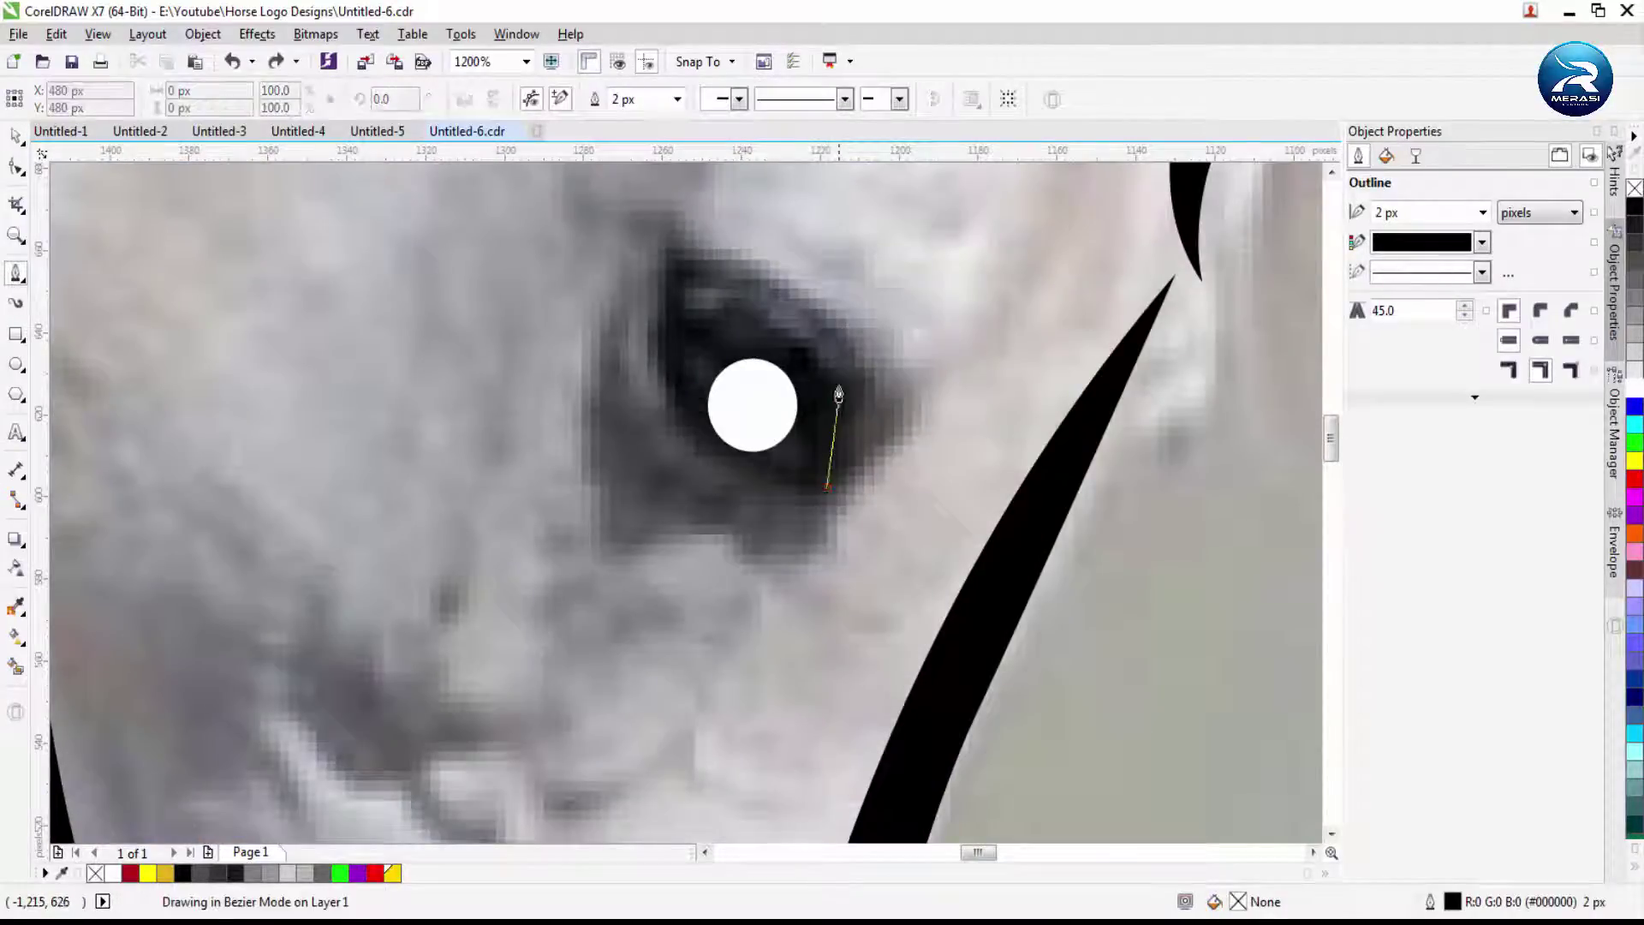
pyautogui.click(743, 307)
pyautogui.click(846, 367)
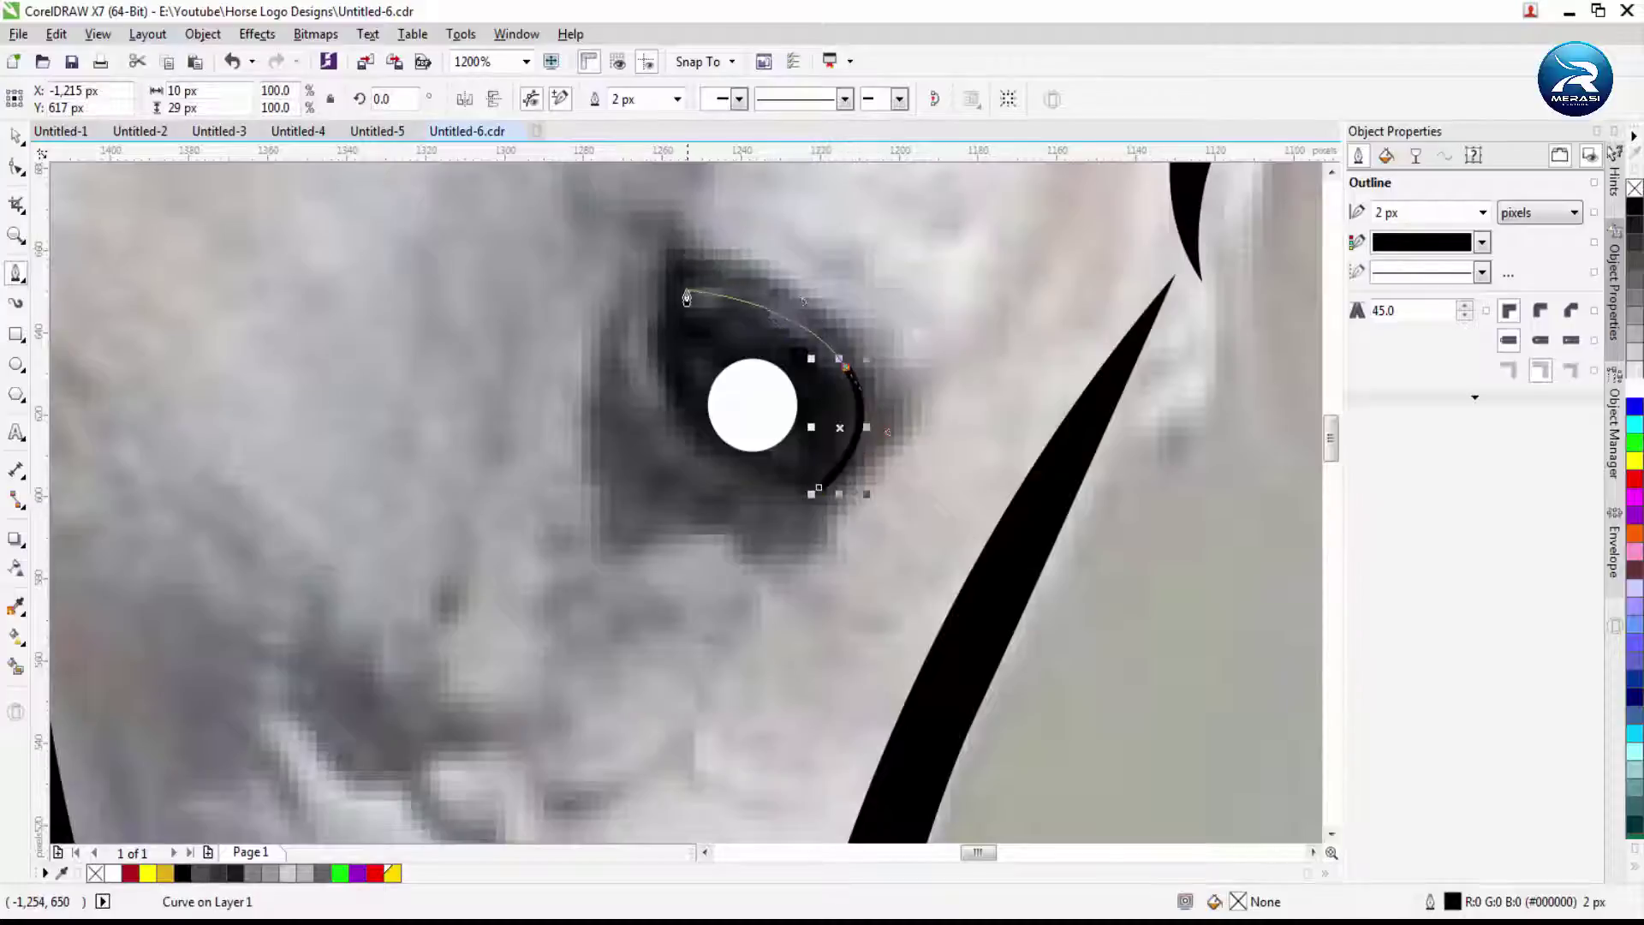
pyautogui.moveTo(676, 246); pyautogui.dragTo(657, 224)
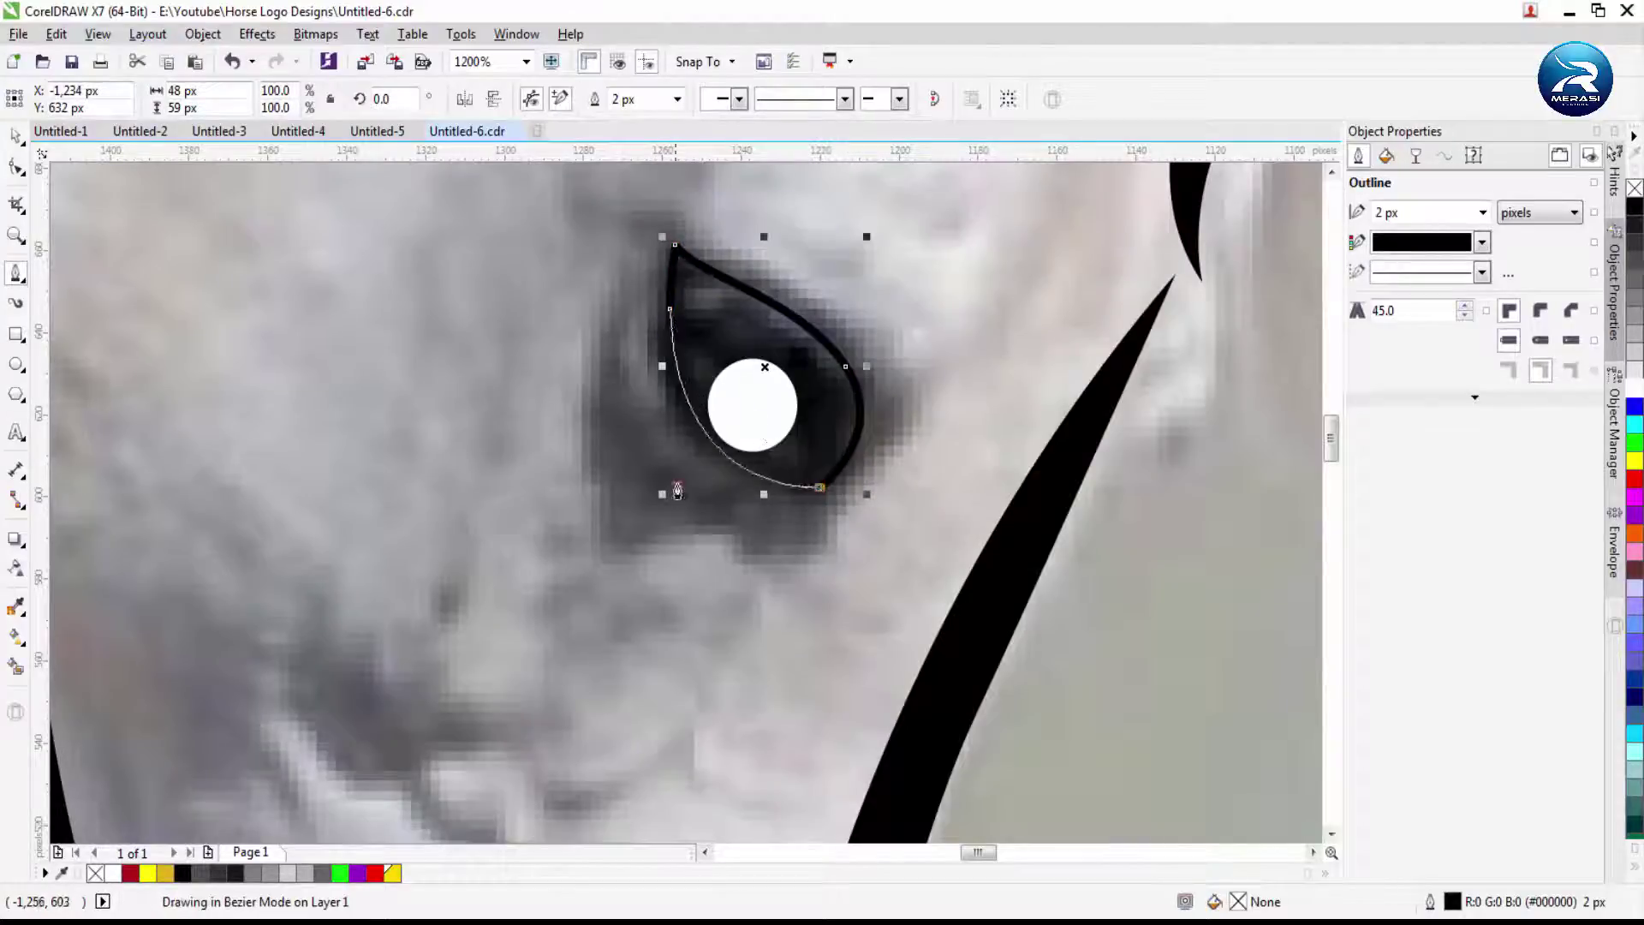
pyautogui.moveTo(665, 475); pyautogui.dragTo(664, 476)
pyautogui.scroll(-4, 1045, 470)
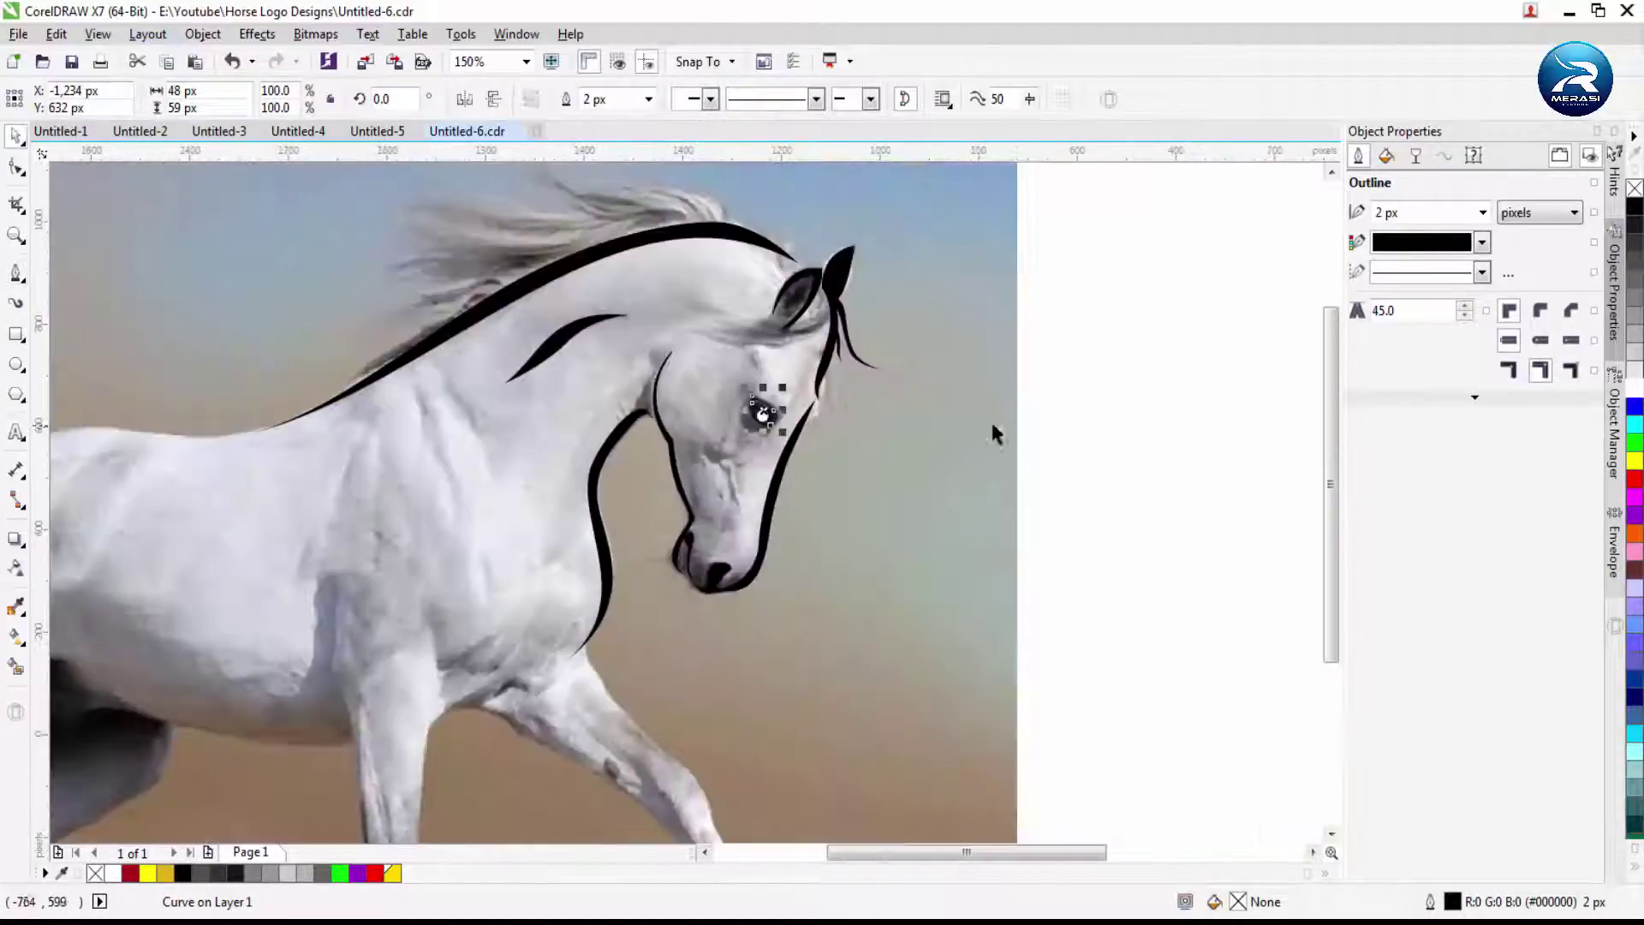
# Fill the eye shape with dark gray, set its outline width to None and position the white pupil circle over it
pyautogui.press('space')
pyautogui.scroll(4, 869, 430)
pyautogui.click(745, 436)
pyautogui.moveTo(756, 460); pyautogui.dragTo(781, 434)
pyautogui.click(648, 99)
pyautogui.click(600, 117)
pyautogui.moveTo(627, 595); pyautogui.dragTo(689, 506)
# Move the horse photo aside to examine the traced eye on its own, and undo the move
pyautogui.scroll(-6, 690, 506)
pyautogui.moveTo(908, 466); pyautogui.dragTo(154, 465)
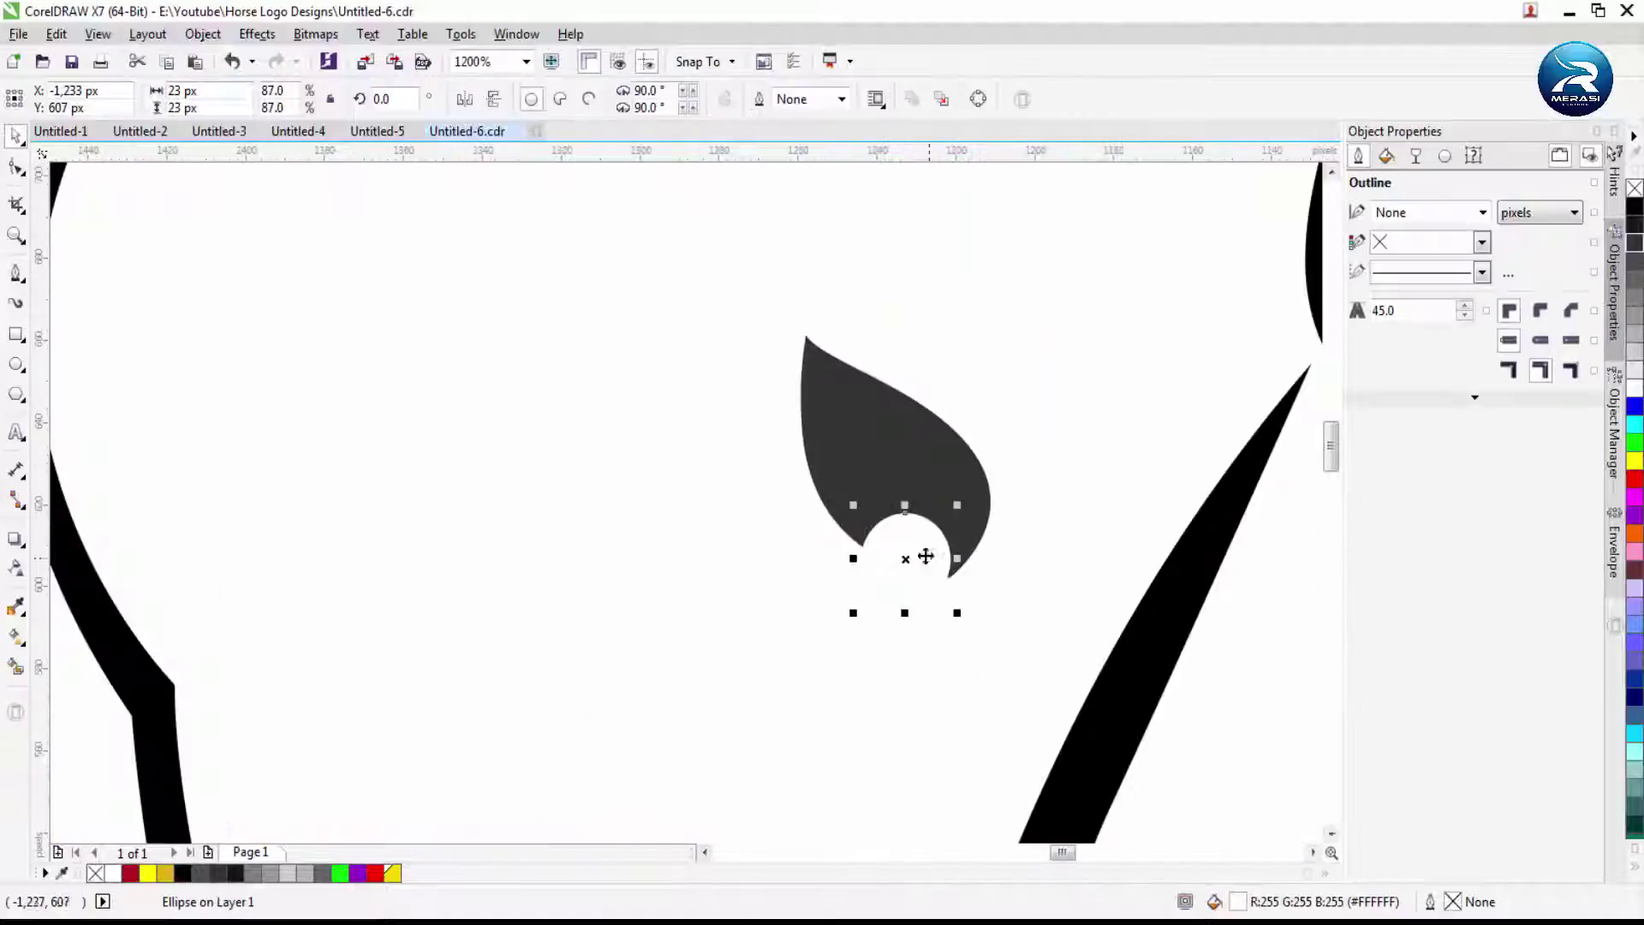
pyautogui.scroll(-6, 856, 497)
pyautogui.hotkey('ctrl', 'z')
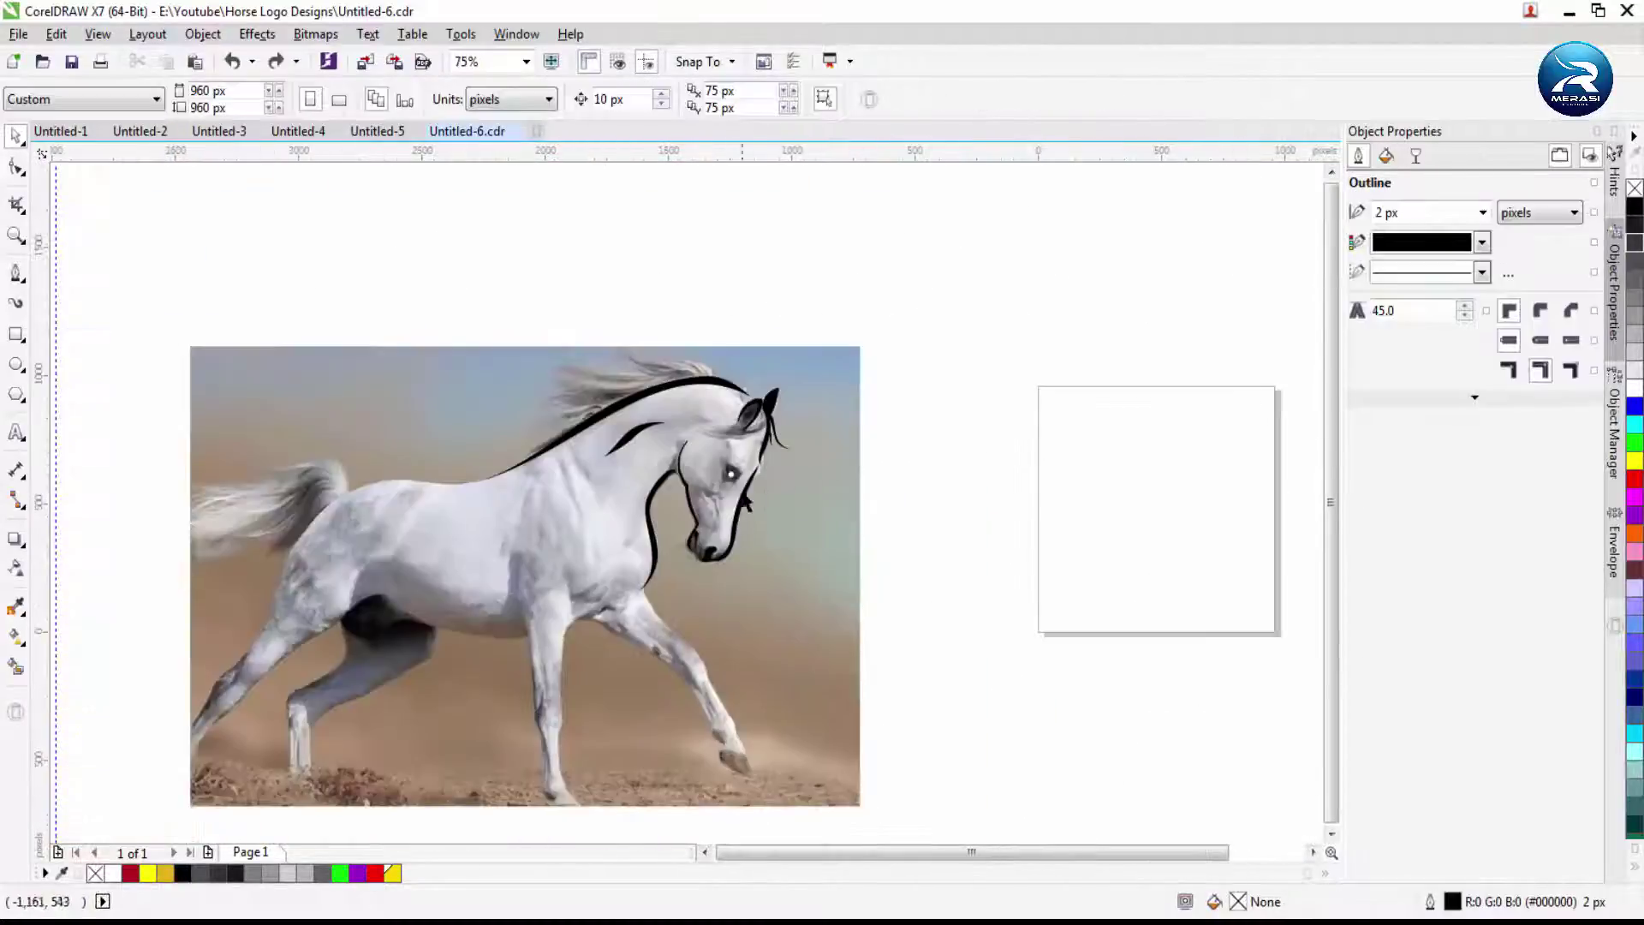
pyautogui.scroll(8, 845, 488)
pyautogui.scroll(-8, 716, 445)
pyautogui.click(1030, 443)
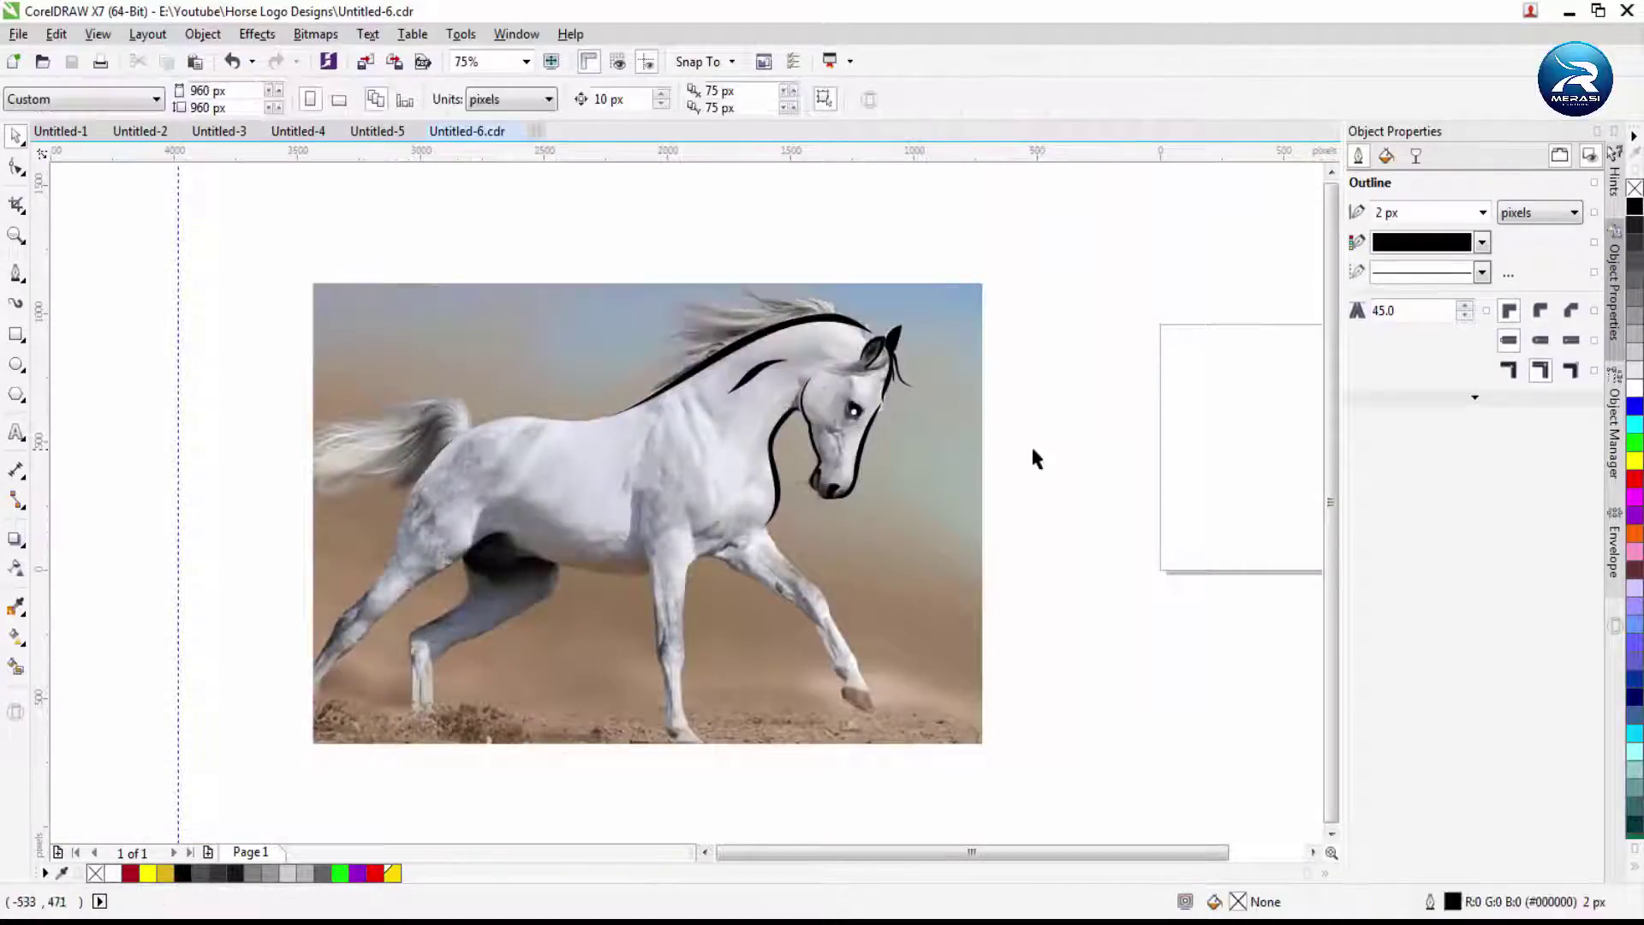
# Trace the outer edge of the back, rump and hind thigh down toward the hock, about 821 by 590 px
pyautogui.scroll(3, 766, 378)
pyautogui.click(15, 273)
pyautogui.scroll(4, 737, 441)
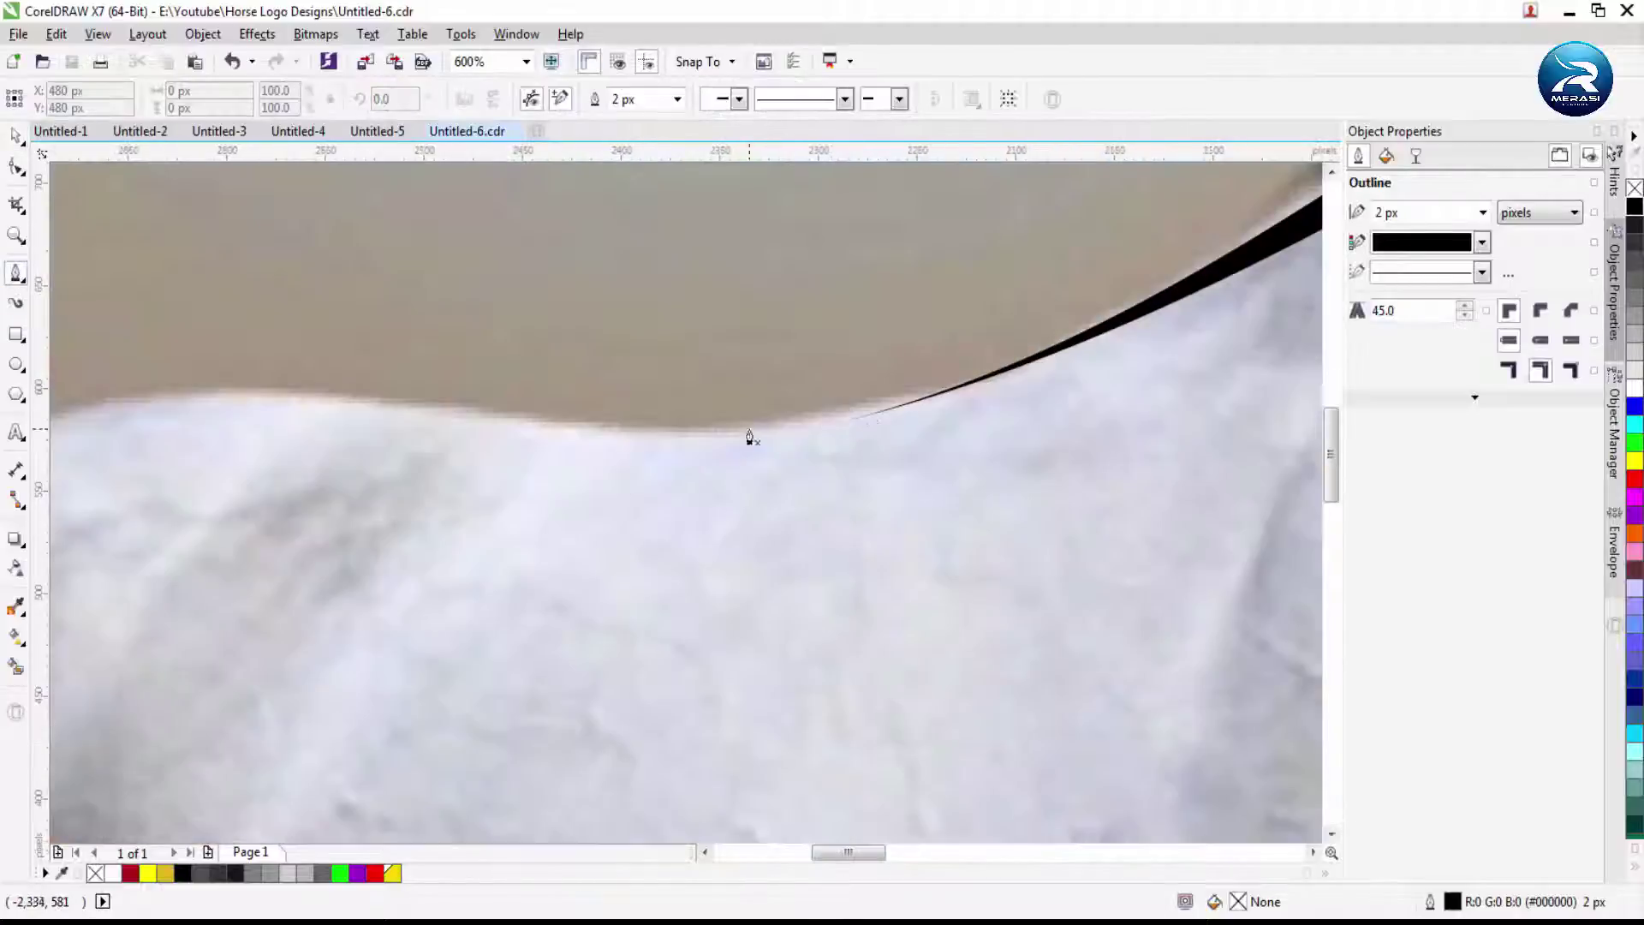
pyautogui.click(956, 426)
pyautogui.scroll(-2, 957, 425)
pyautogui.moveTo(747, 434)
pyautogui.scroll(-2, 637, 407)
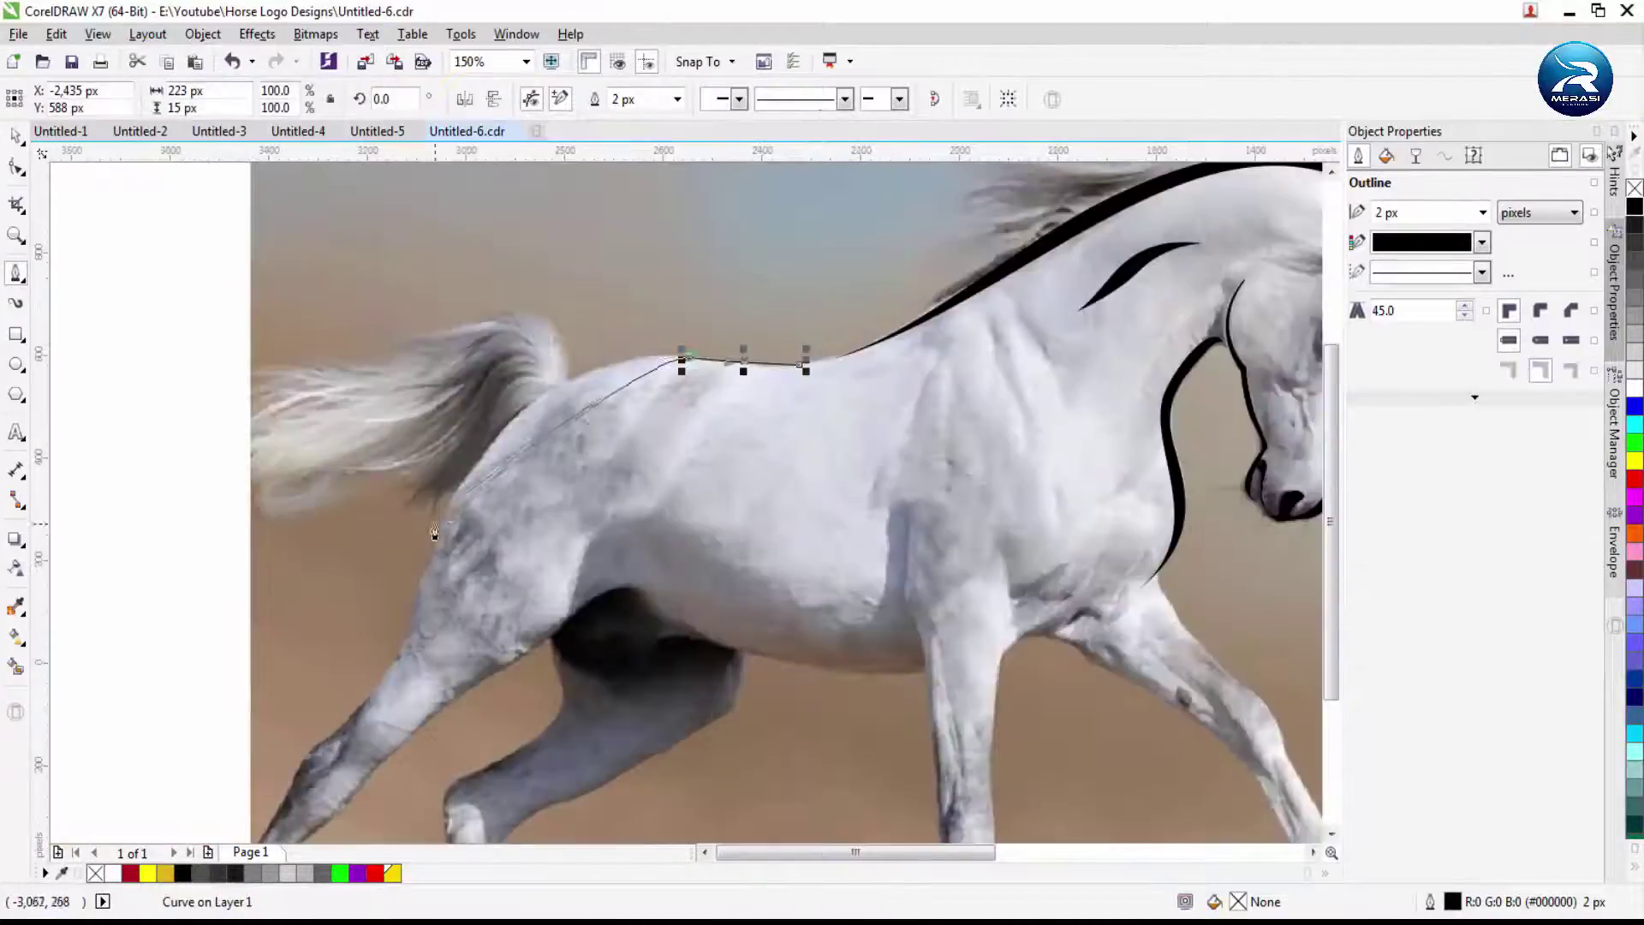
pyautogui.scroll(-3, 391, 653)
pyautogui.scroll(2, 772, 553)
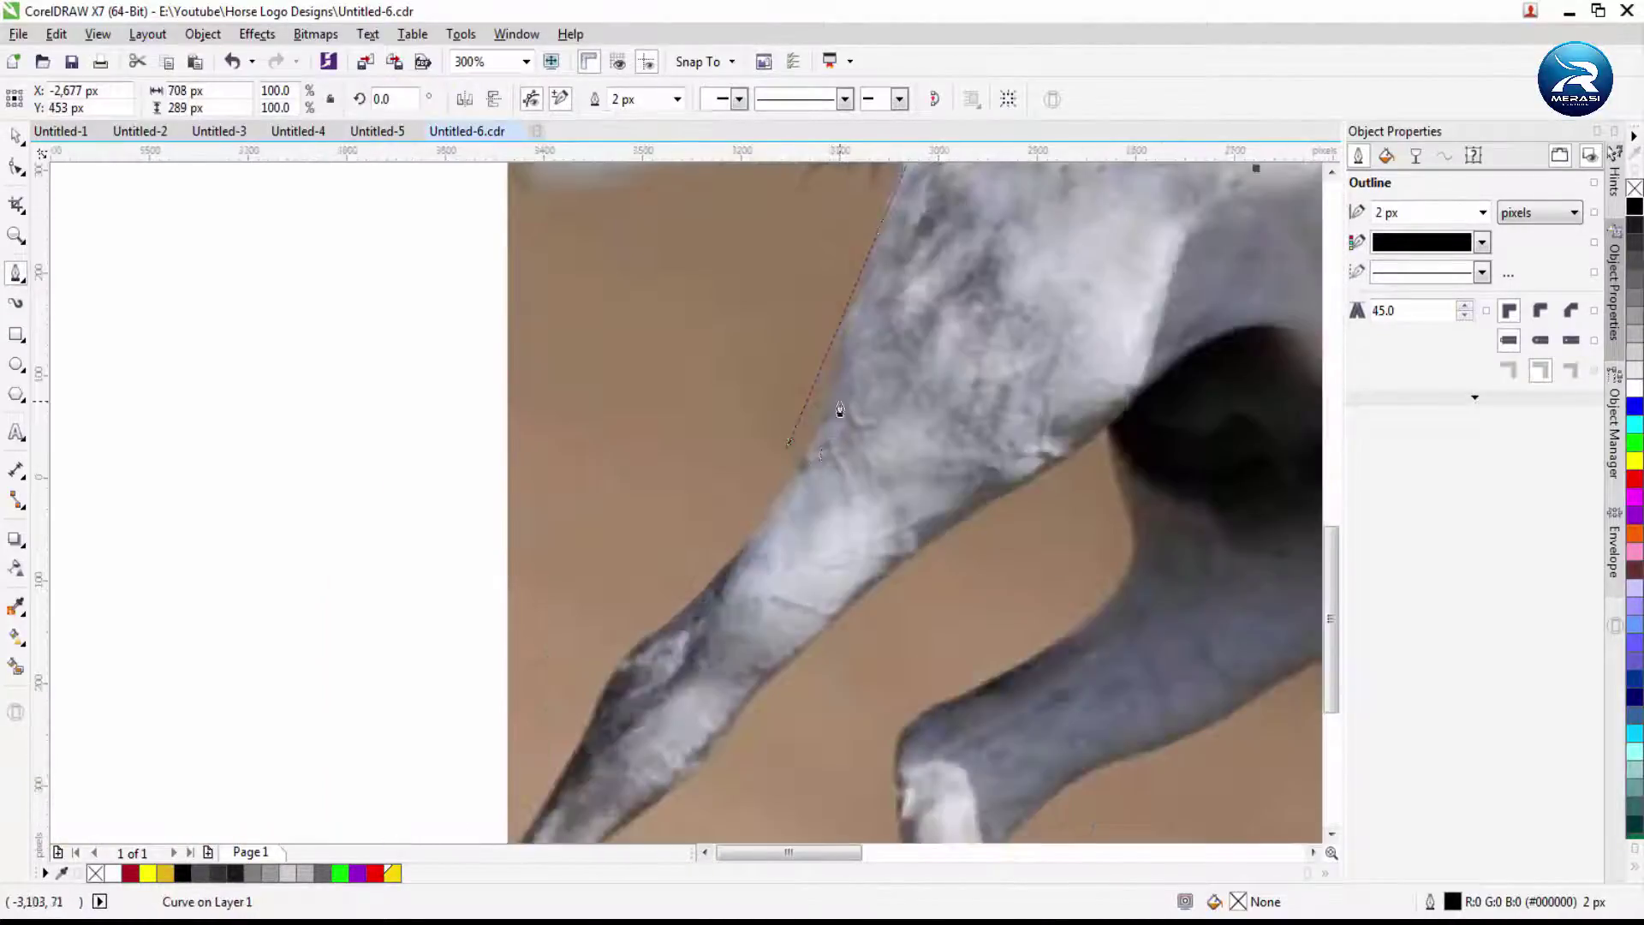
pyautogui.scroll(-2, 772, 554)
pyautogui.scroll(2, 772, 554)
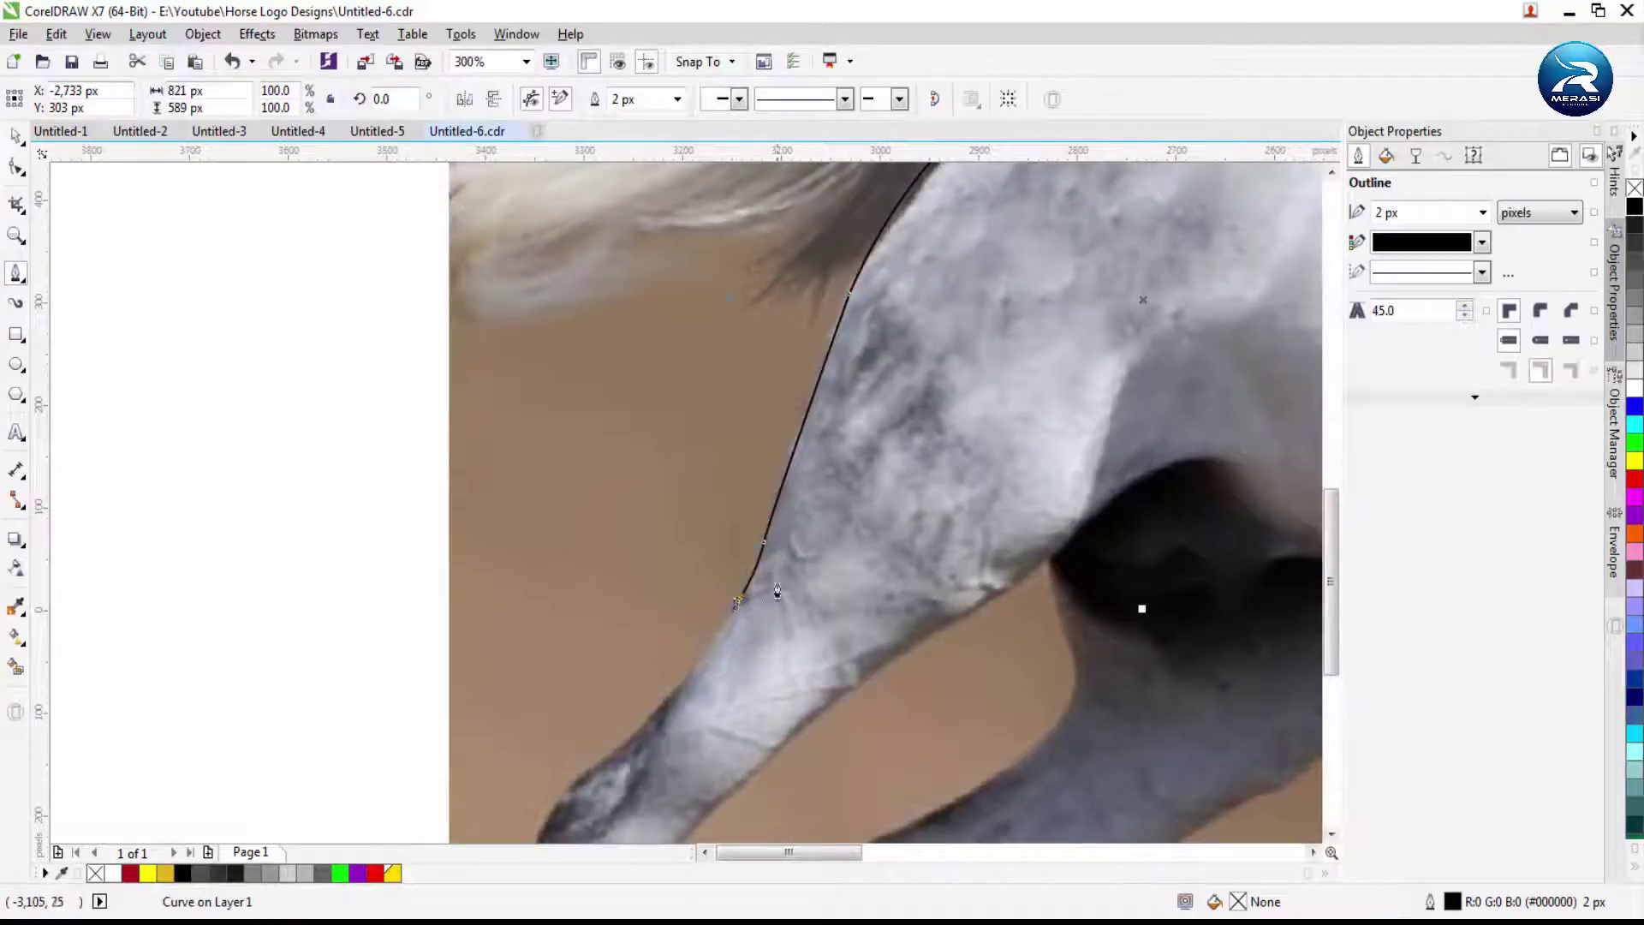
pyautogui.scroll(1, 777, 591)
# Trace the inner edge of the rump line back up to its start on the back, closing the shape
pyautogui.scroll(-2, 855, 363)
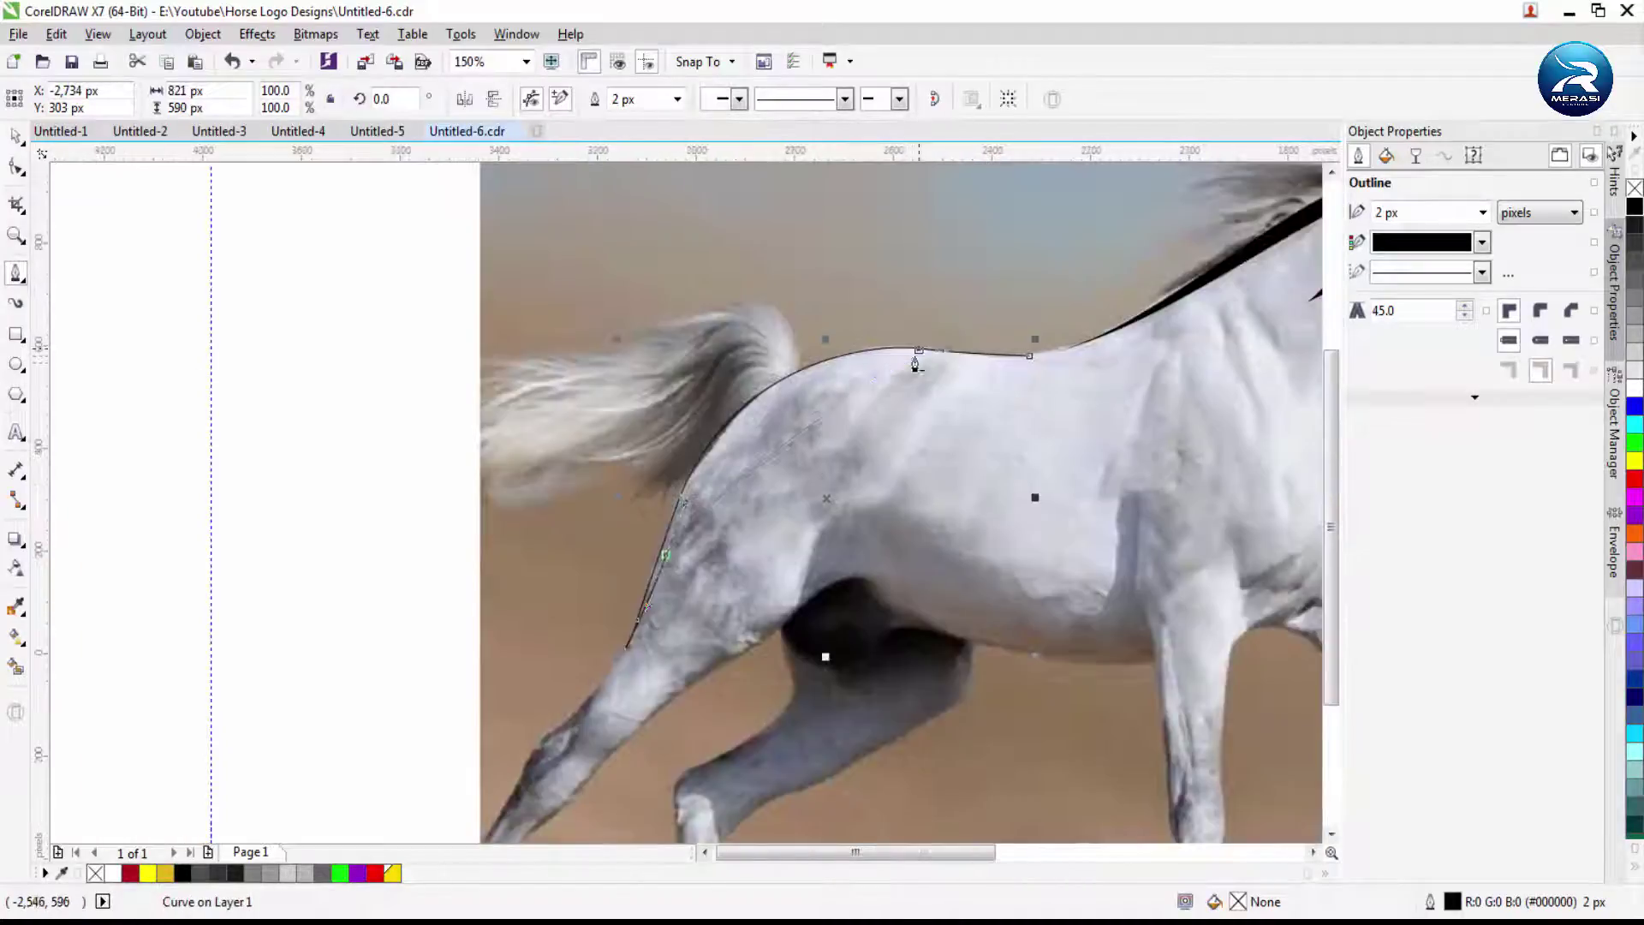
pyautogui.scroll(2, 1030, 343)
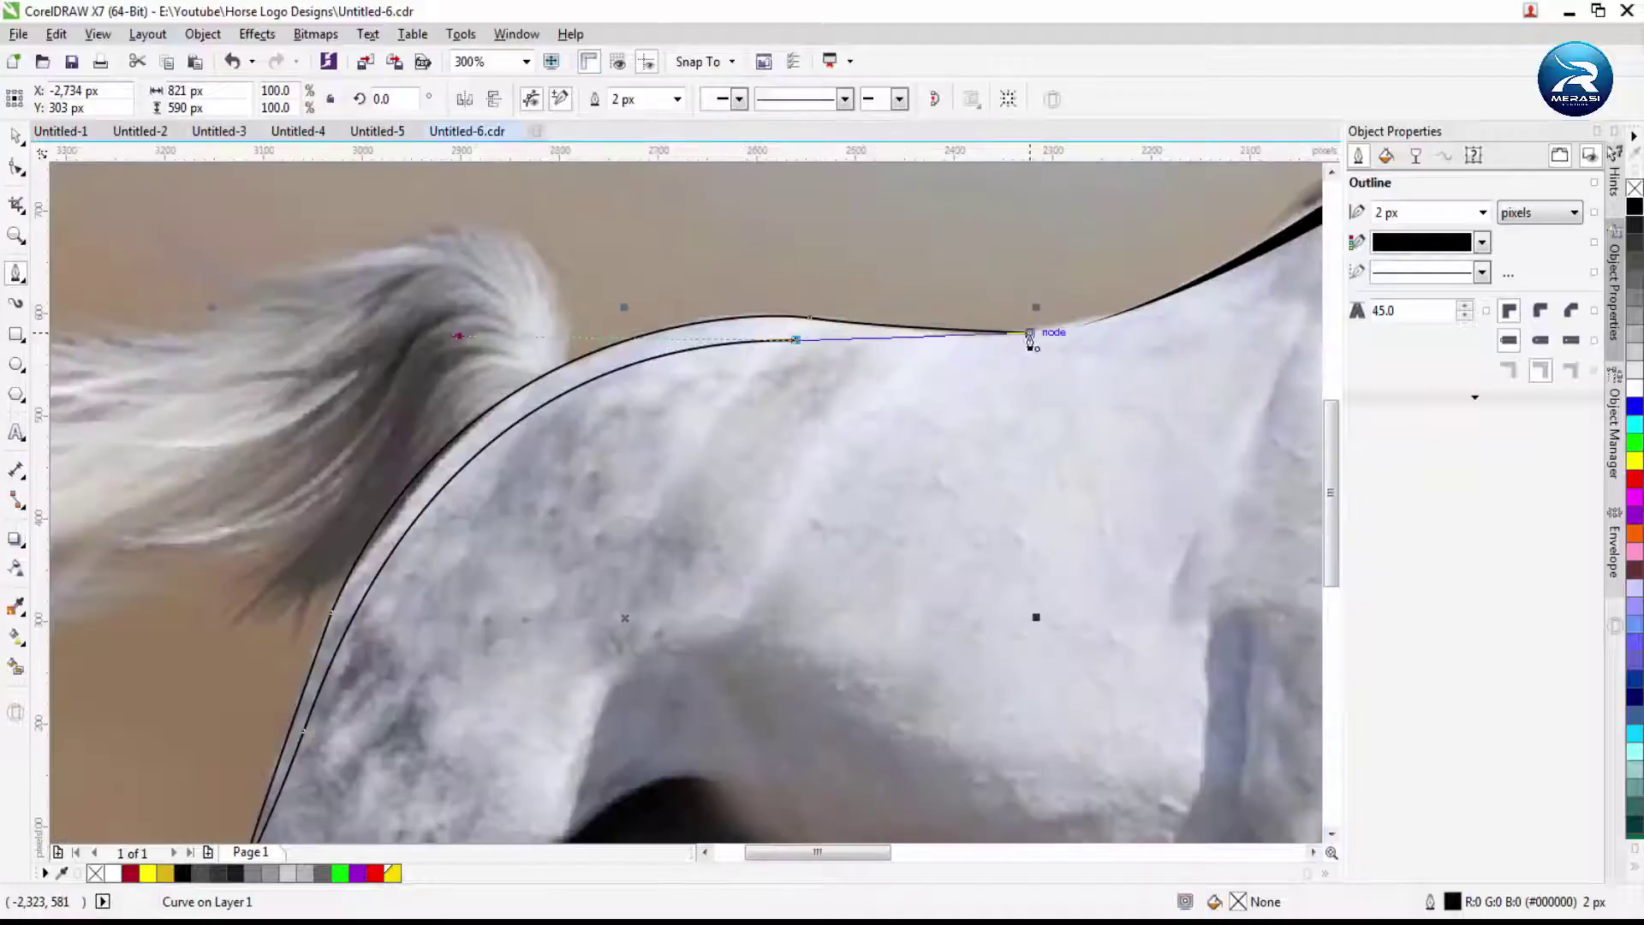
pyautogui.scroll(-2, 942, 351)
# Trace a closed tapering shape along the hind leg's inner thigh, from the flank down toward the hock, about 403 by 399 px
pyautogui.scroll(2, 775, 381)
pyautogui.click(774, 358)
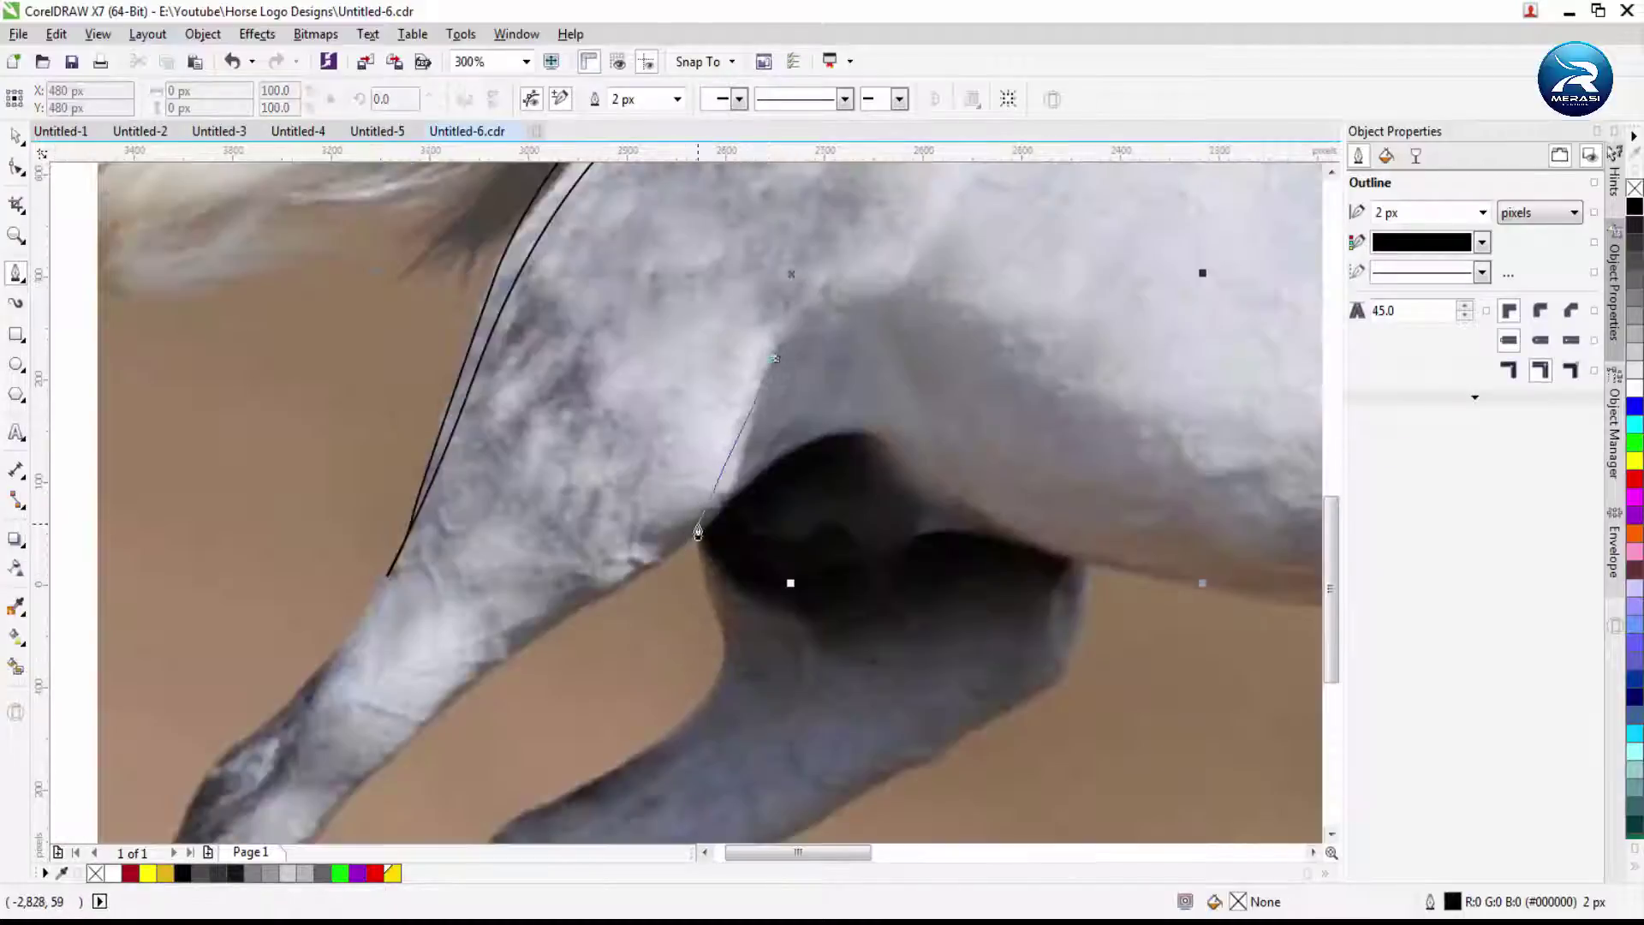
pyautogui.moveTo(642, 568); pyautogui.dragTo(642, 568)
pyautogui.scroll(-2, 642, 568)
pyautogui.scroll(2, 632, 545)
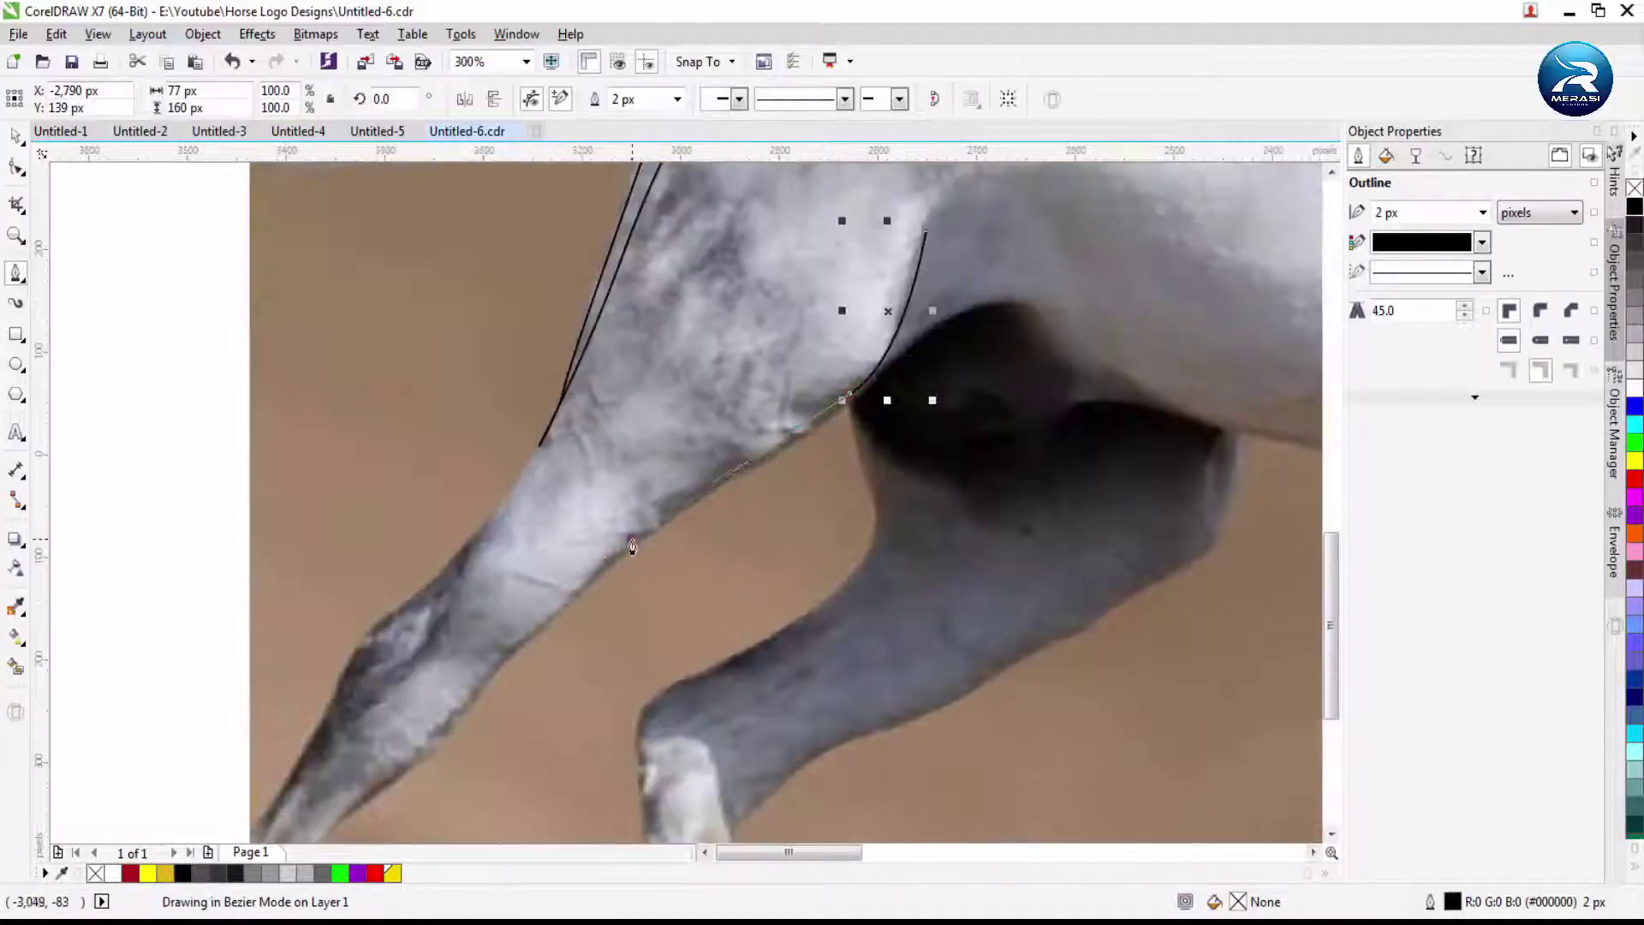
pyautogui.scroll(-2, 493, 673)
pyautogui.scroll(2, 667, 476)
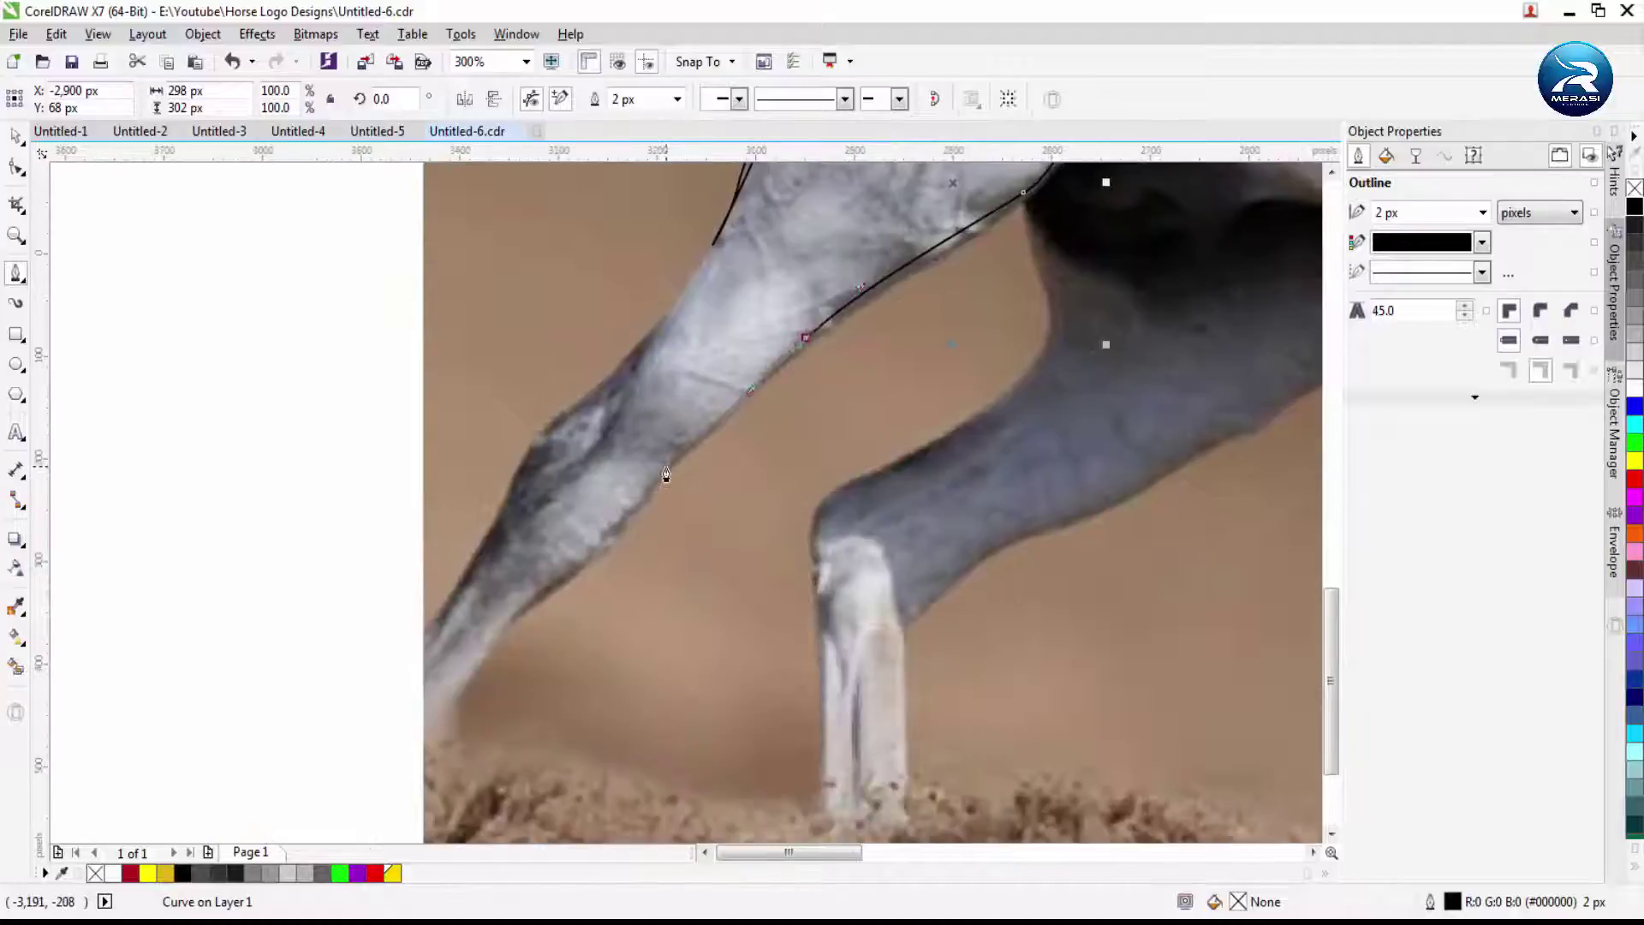
pyautogui.click(701, 436)
pyautogui.scroll(-2, 701, 436)
pyautogui.scroll(2, 803, 323)
pyautogui.click(785, 347)
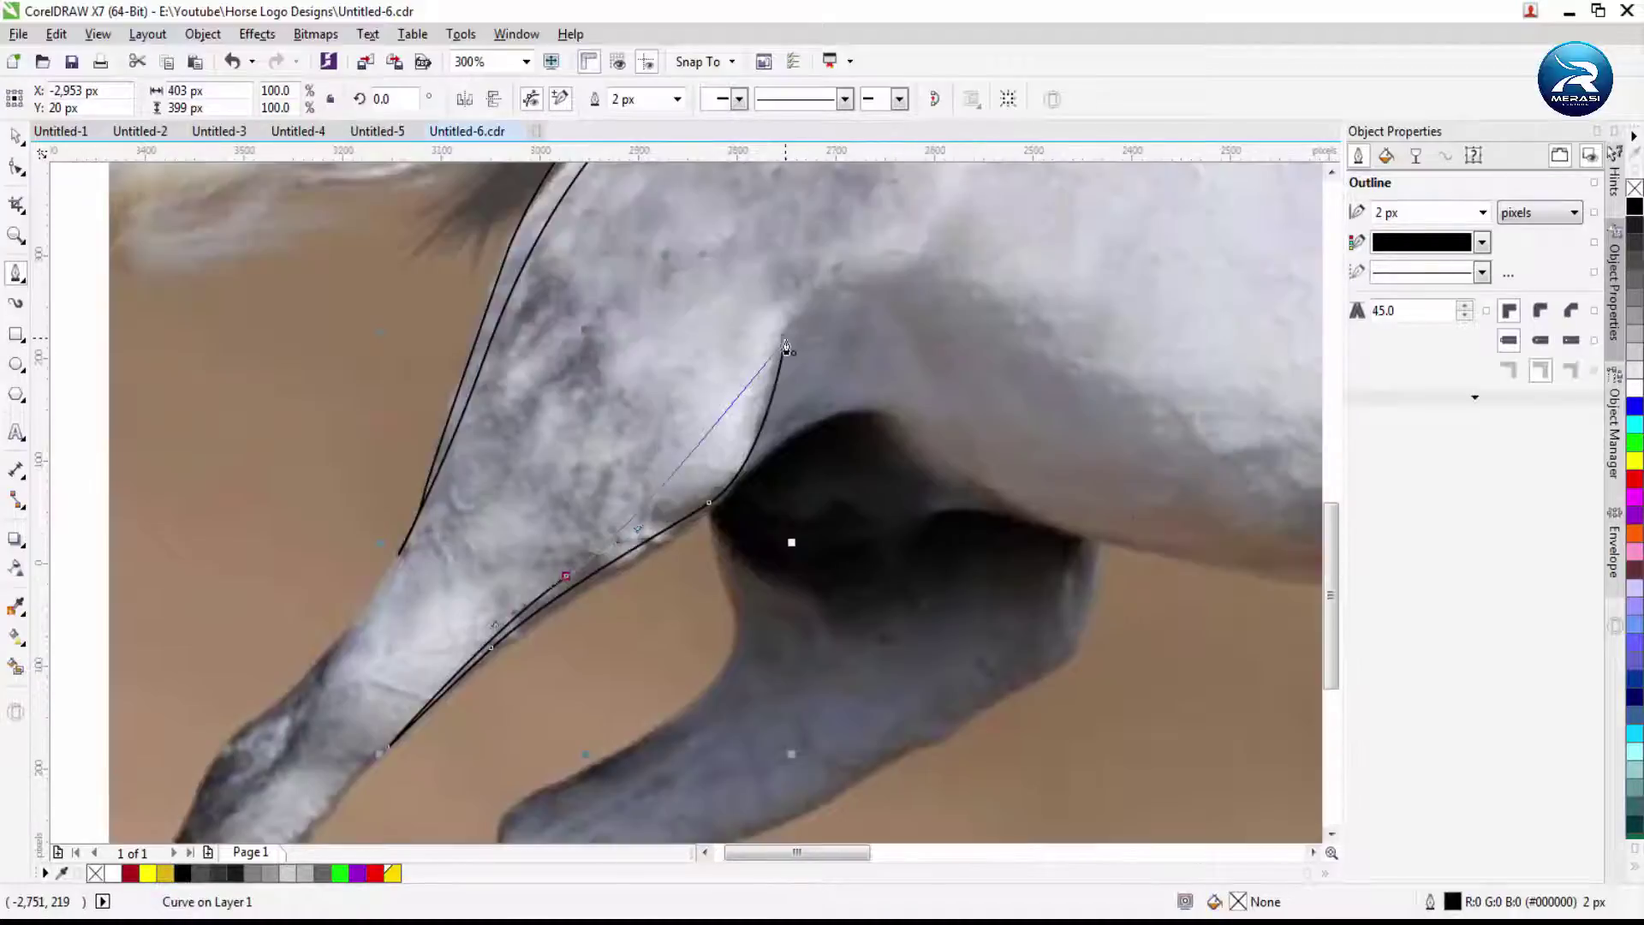
# Trace the outer contour of the lower hind leg around the hock, across the fetlock and back up, about 296 by 400 px
pyautogui.scroll(-2, 745, 477)
pyautogui.scroll(2, 497, 637)
pyautogui.click(732, 262)
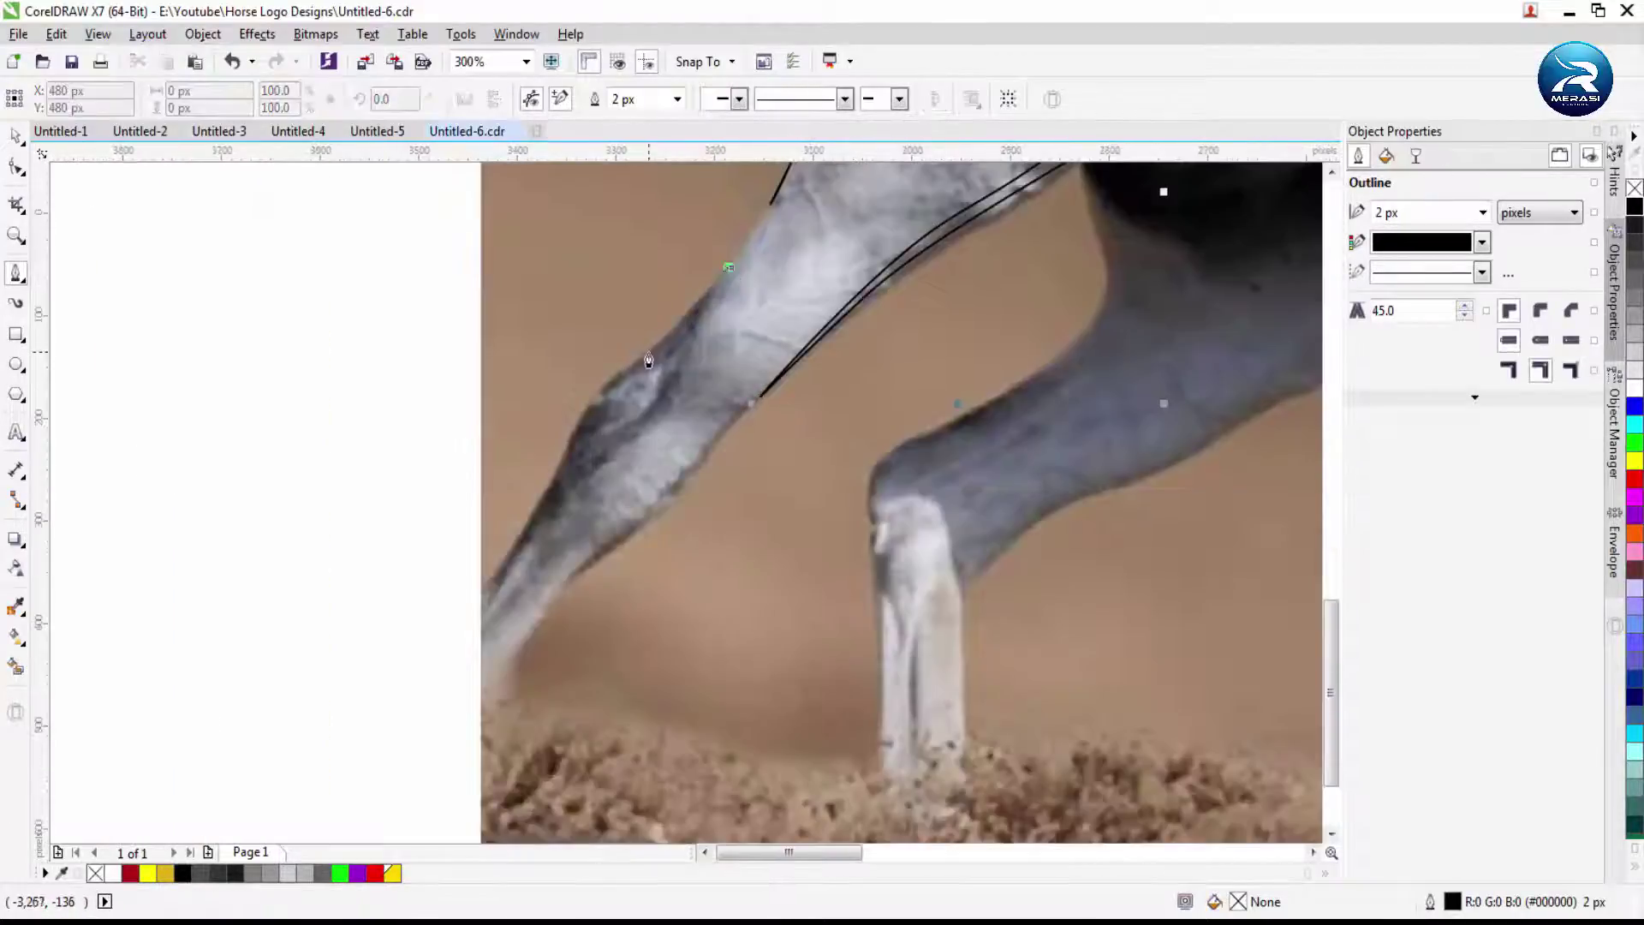
pyautogui.moveTo(642, 351); pyautogui.dragTo(563, 447)
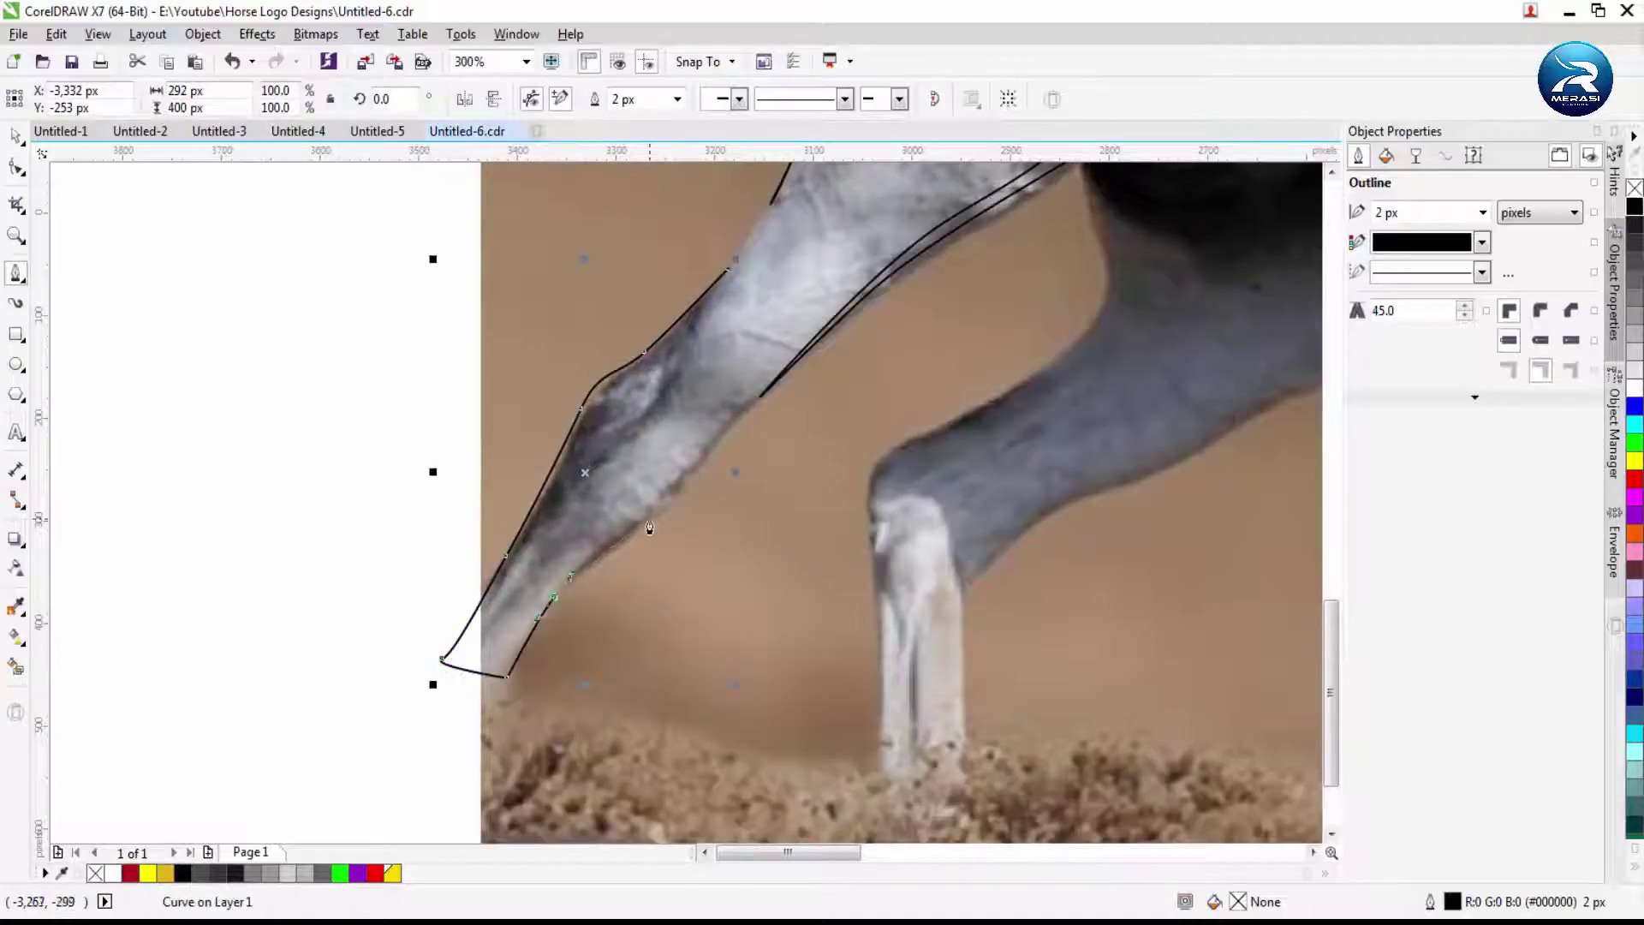
pyautogui.scroll(2, 660, 487)
pyautogui.moveTo(459, 670); pyautogui.dragTo(463, 667)
pyautogui.scroll(-2, 453, 672)
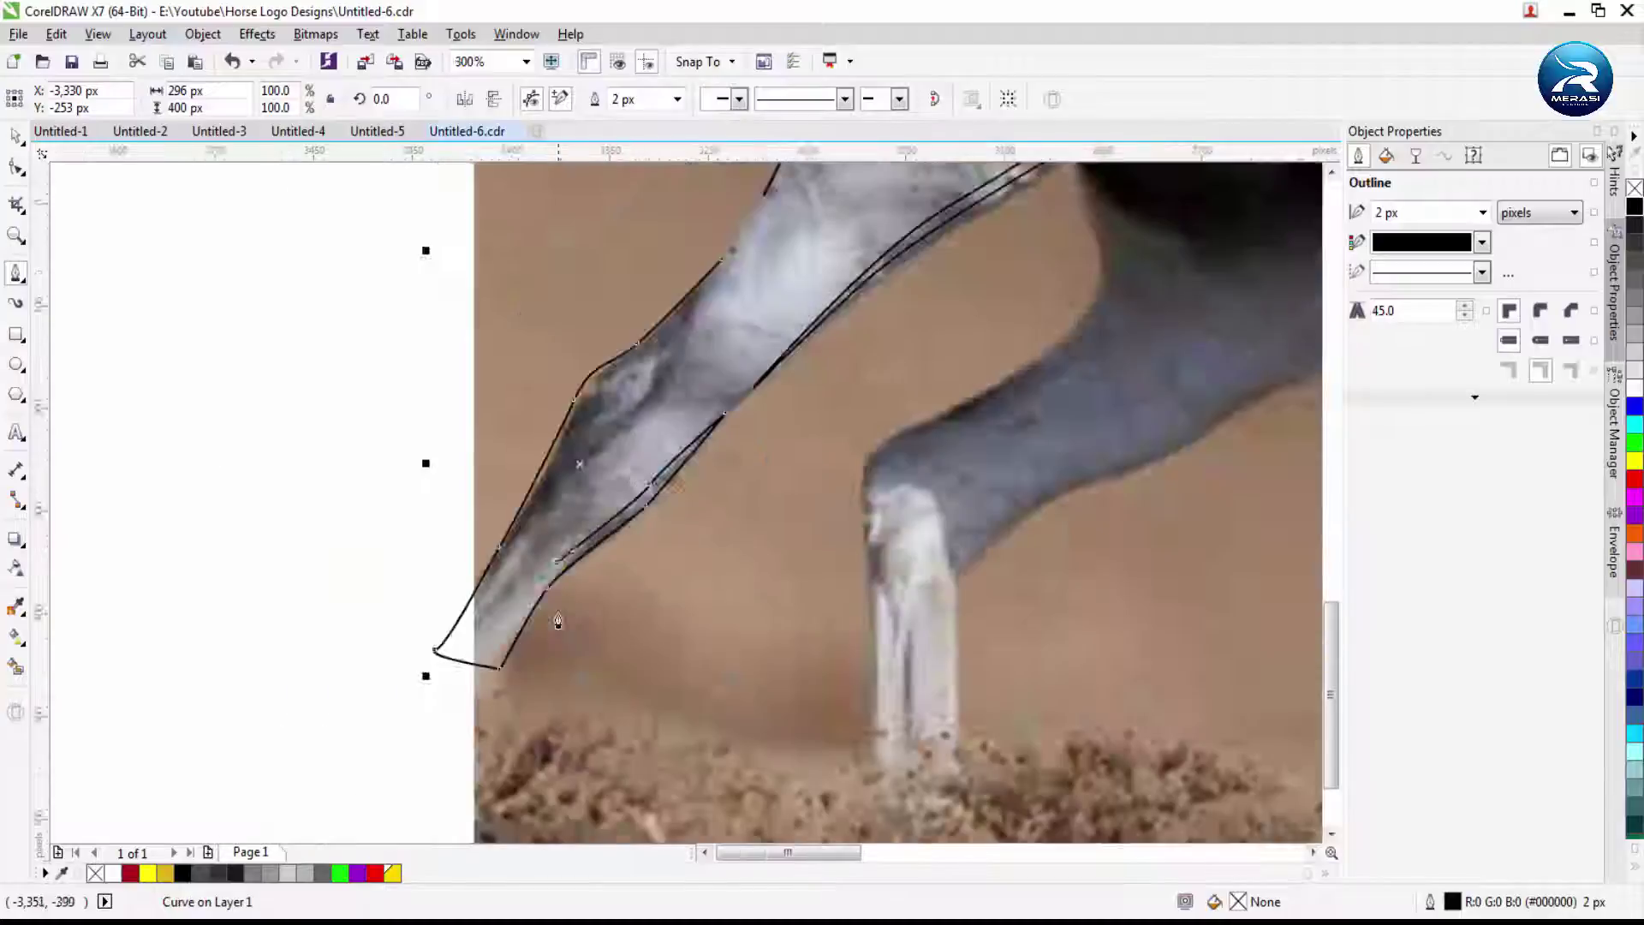
# Trace the inner contour of the lower hind leg back up to the starting point, closing the shape
pyautogui.scroll(2, 447, 672)
pyautogui.scroll(-2, 389, 642)
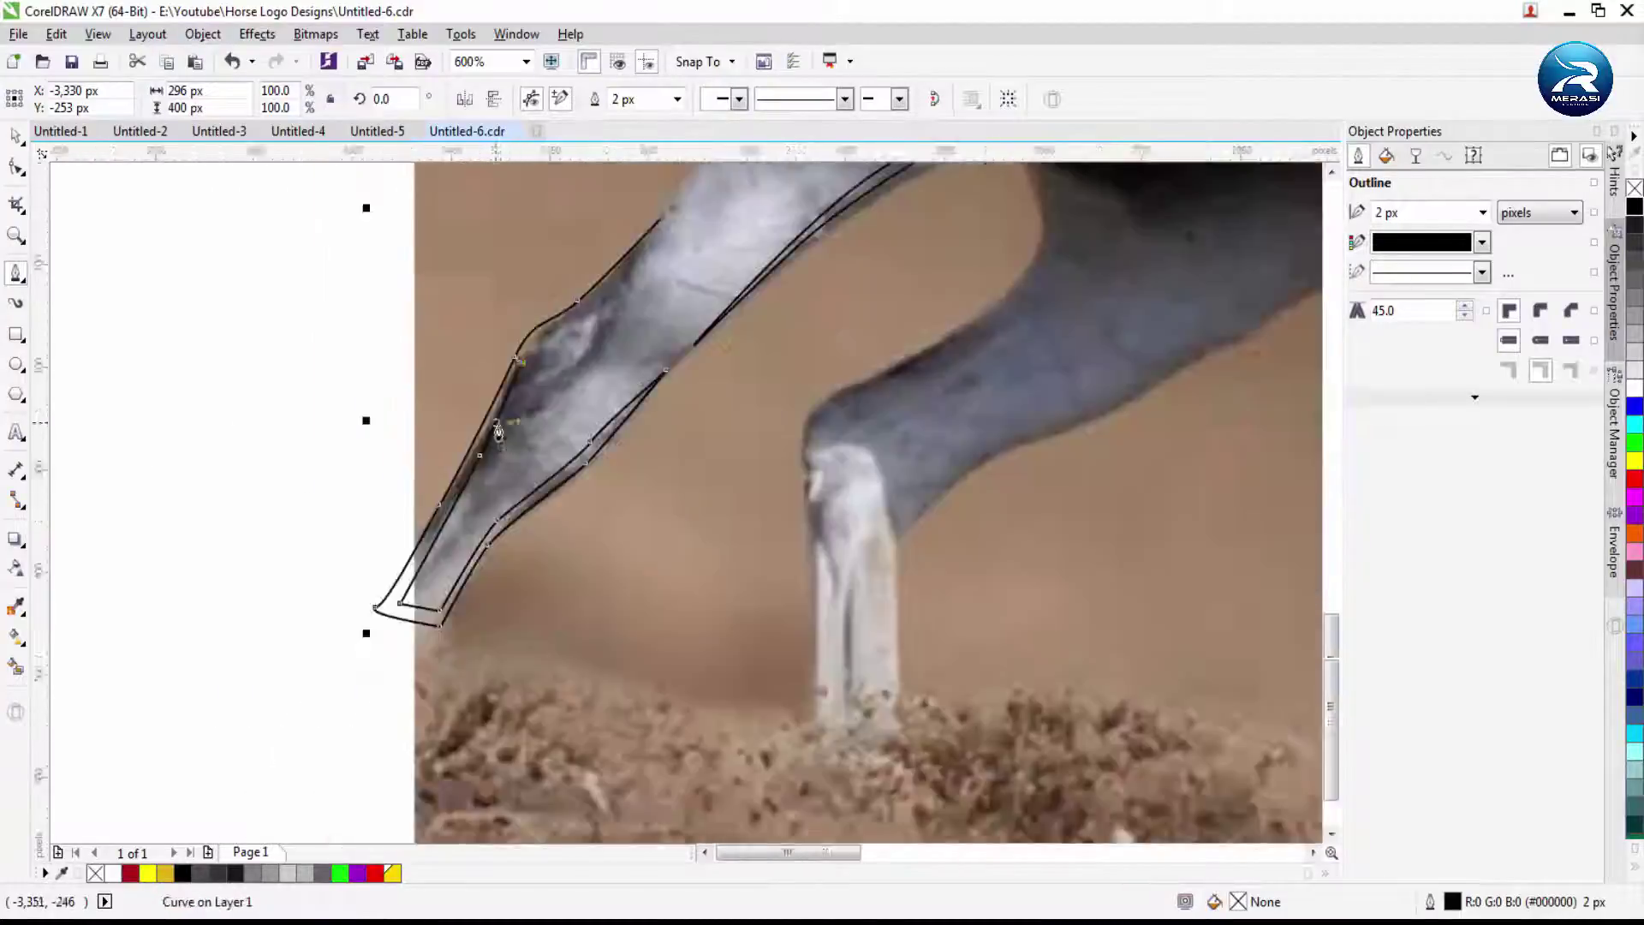
pyautogui.scroll(3, 642, 446)
pyautogui.scroll(-4, 642, 446)
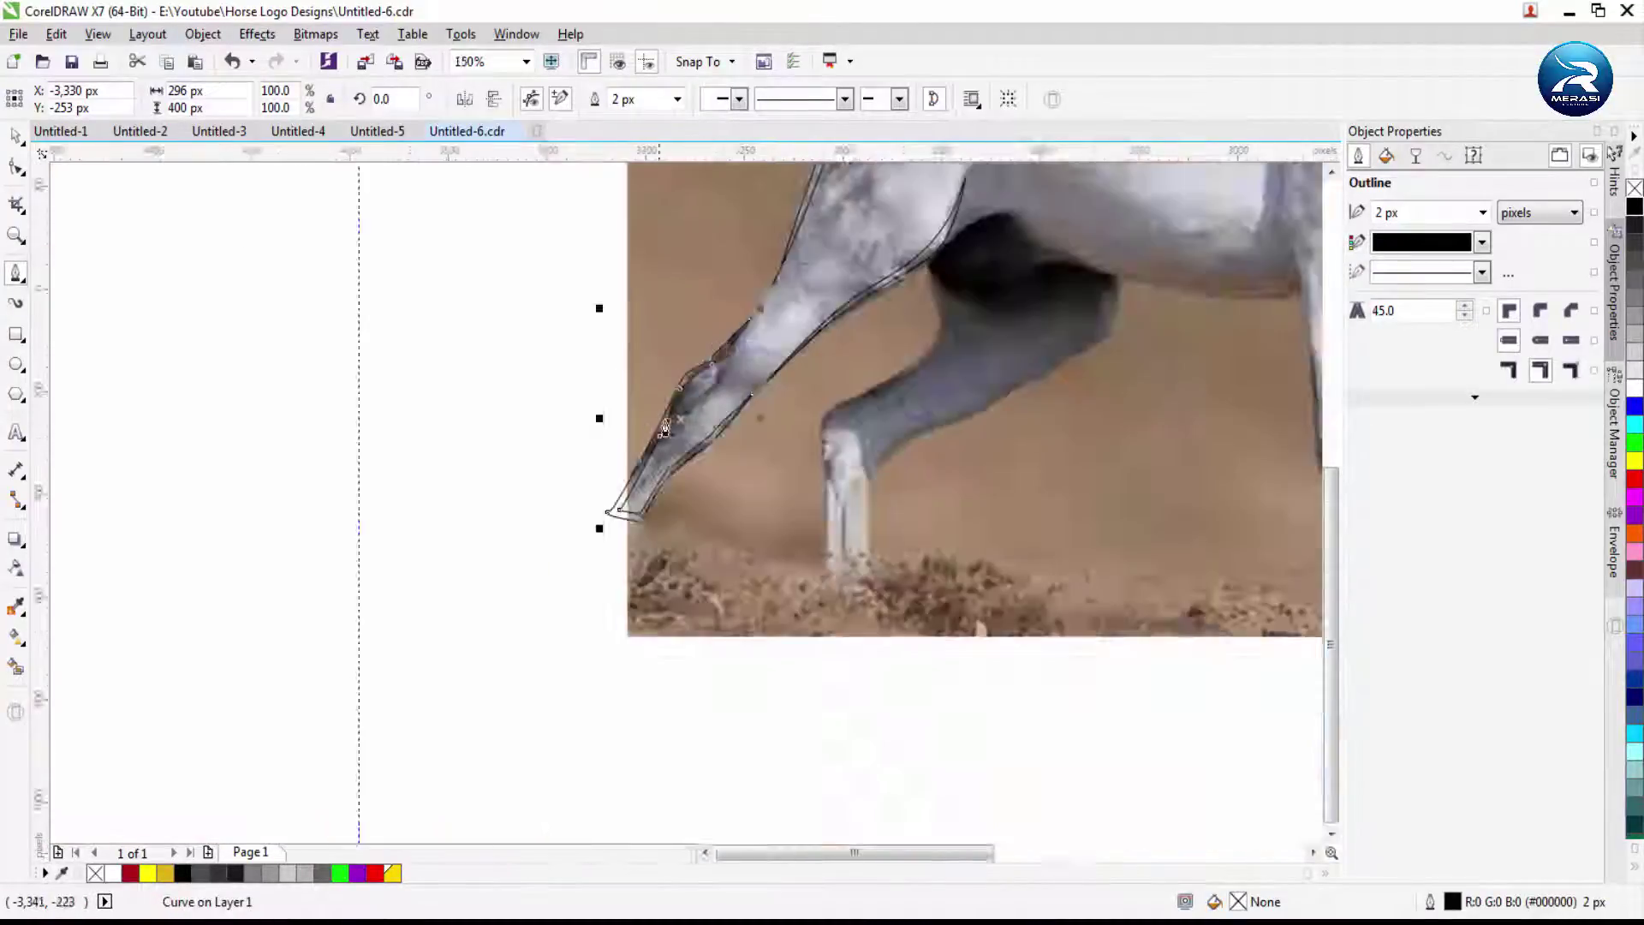
# Trace a closed hoof with a notch in its bottom edge below the lower hind leg, about 110 by 81 px
pyautogui.scroll(2, 600, 513)
pyautogui.click(545, 516)
pyautogui.moveTo(684, 548); pyautogui.dragTo(702, 565)
pyautogui.click(709, 672)
pyautogui.moveTo(597, 679); pyautogui.dragTo(597, 638)
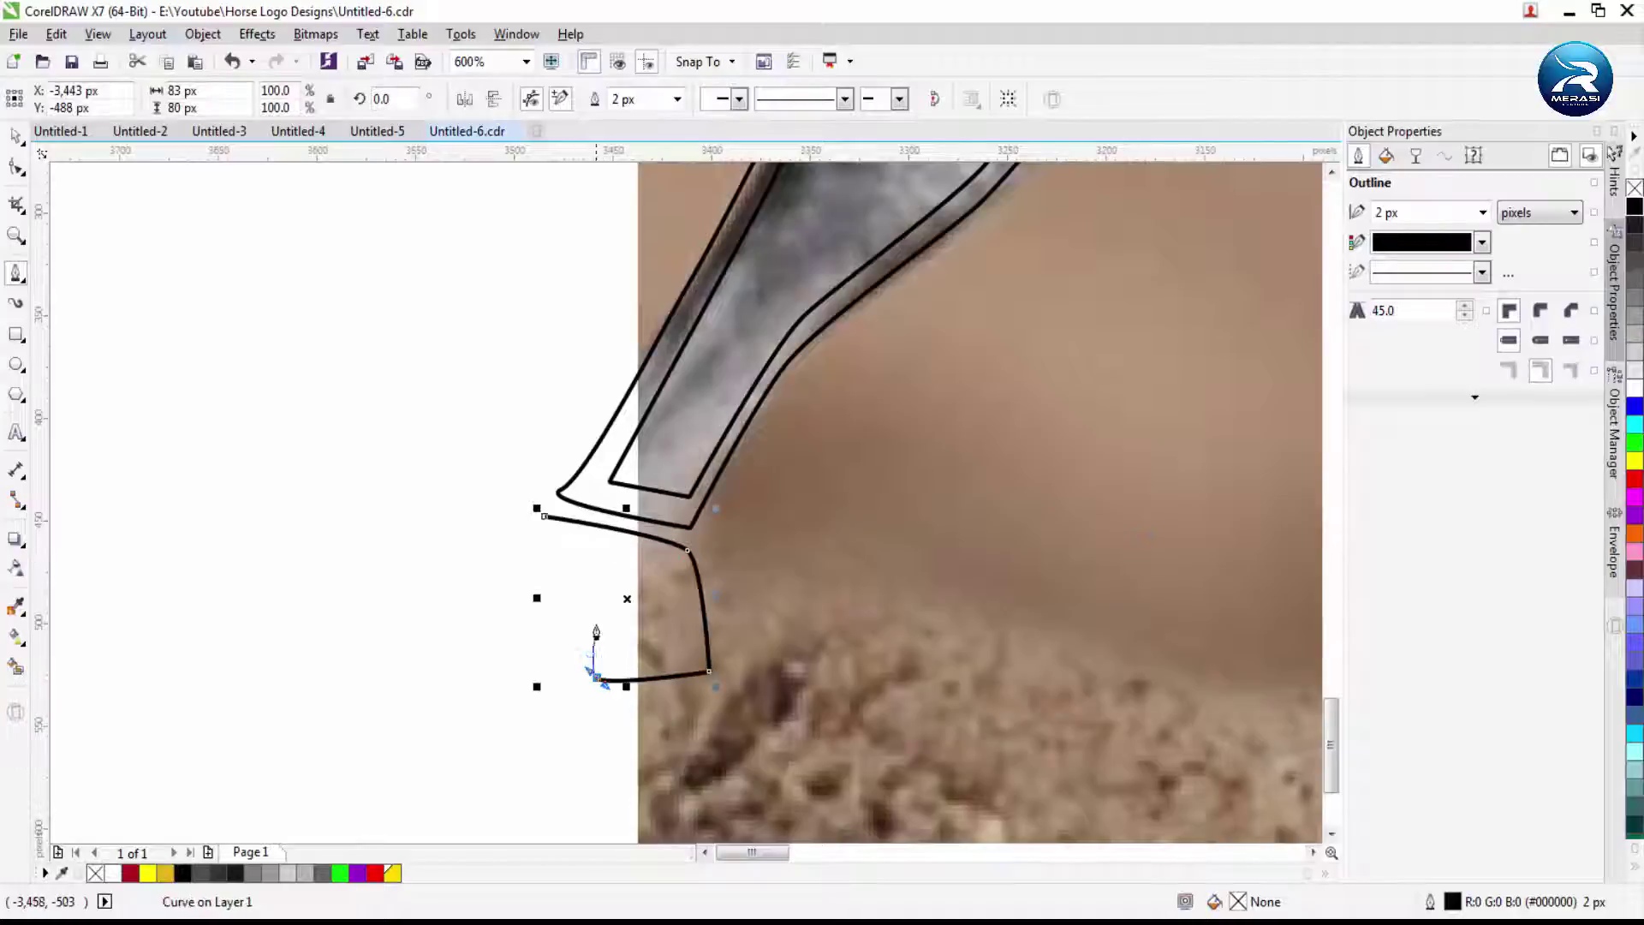
pyautogui.click(501, 679)
pyautogui.click(545, 517)
pyautogui.scroll(-3, 497, 651)
pyautogui.scroll(1, 473, 700)
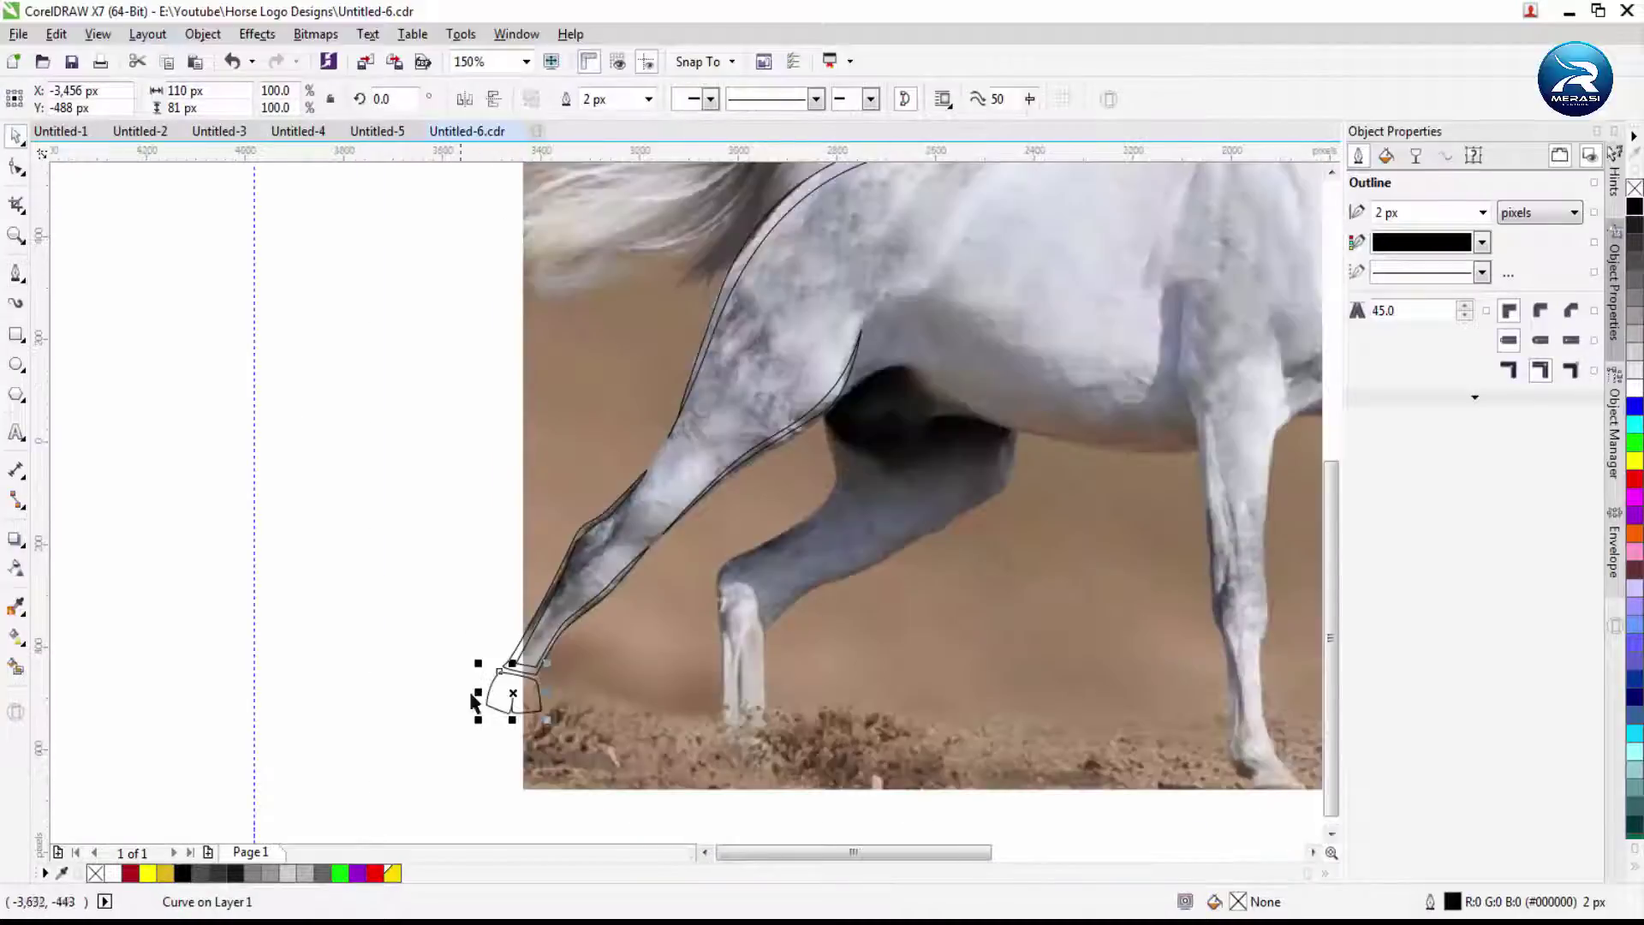
# Resize the hoof to about 147 by 93 px and fit it against the lower end of the hind leg
pyautogui.press('space')
pyautogui.scroll(1, 495, 684)
pyautogui.click(509, 681)
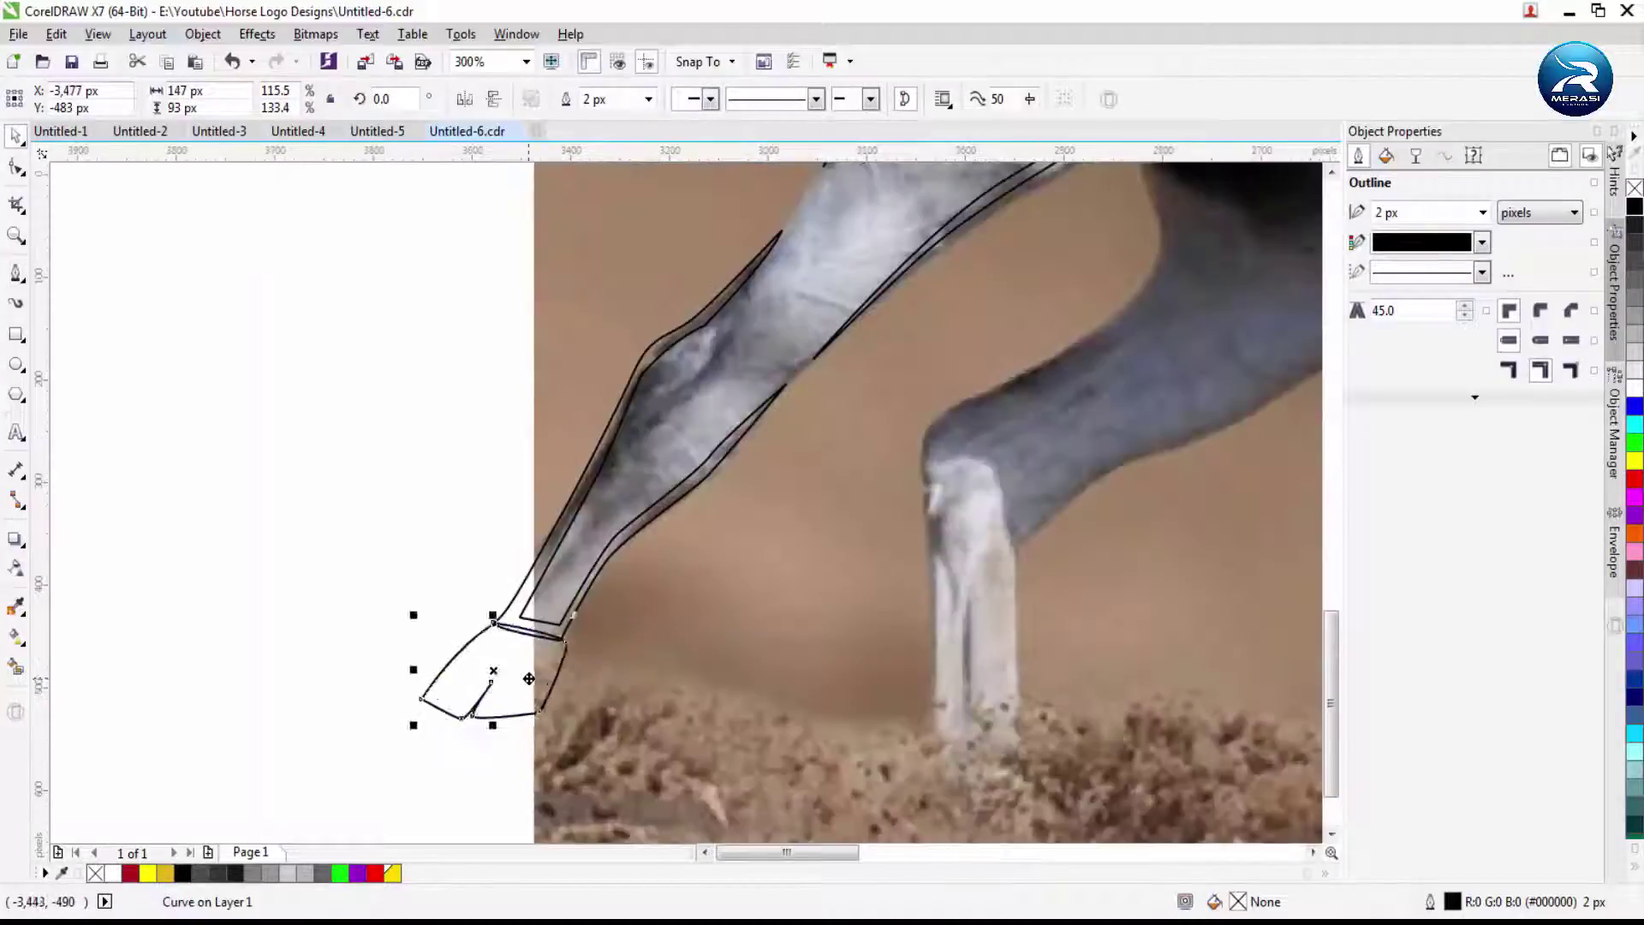
# Select the traced near hind leg shapes together with the hoof and fill them black
pyautogui.scroll(-1, 513, 677)
pyautogui.keyDown('shift'); pyautogui.click(642, 501); pyautogui.keyUp('shift')
pyautogui.scroll(-2, 749, 330)
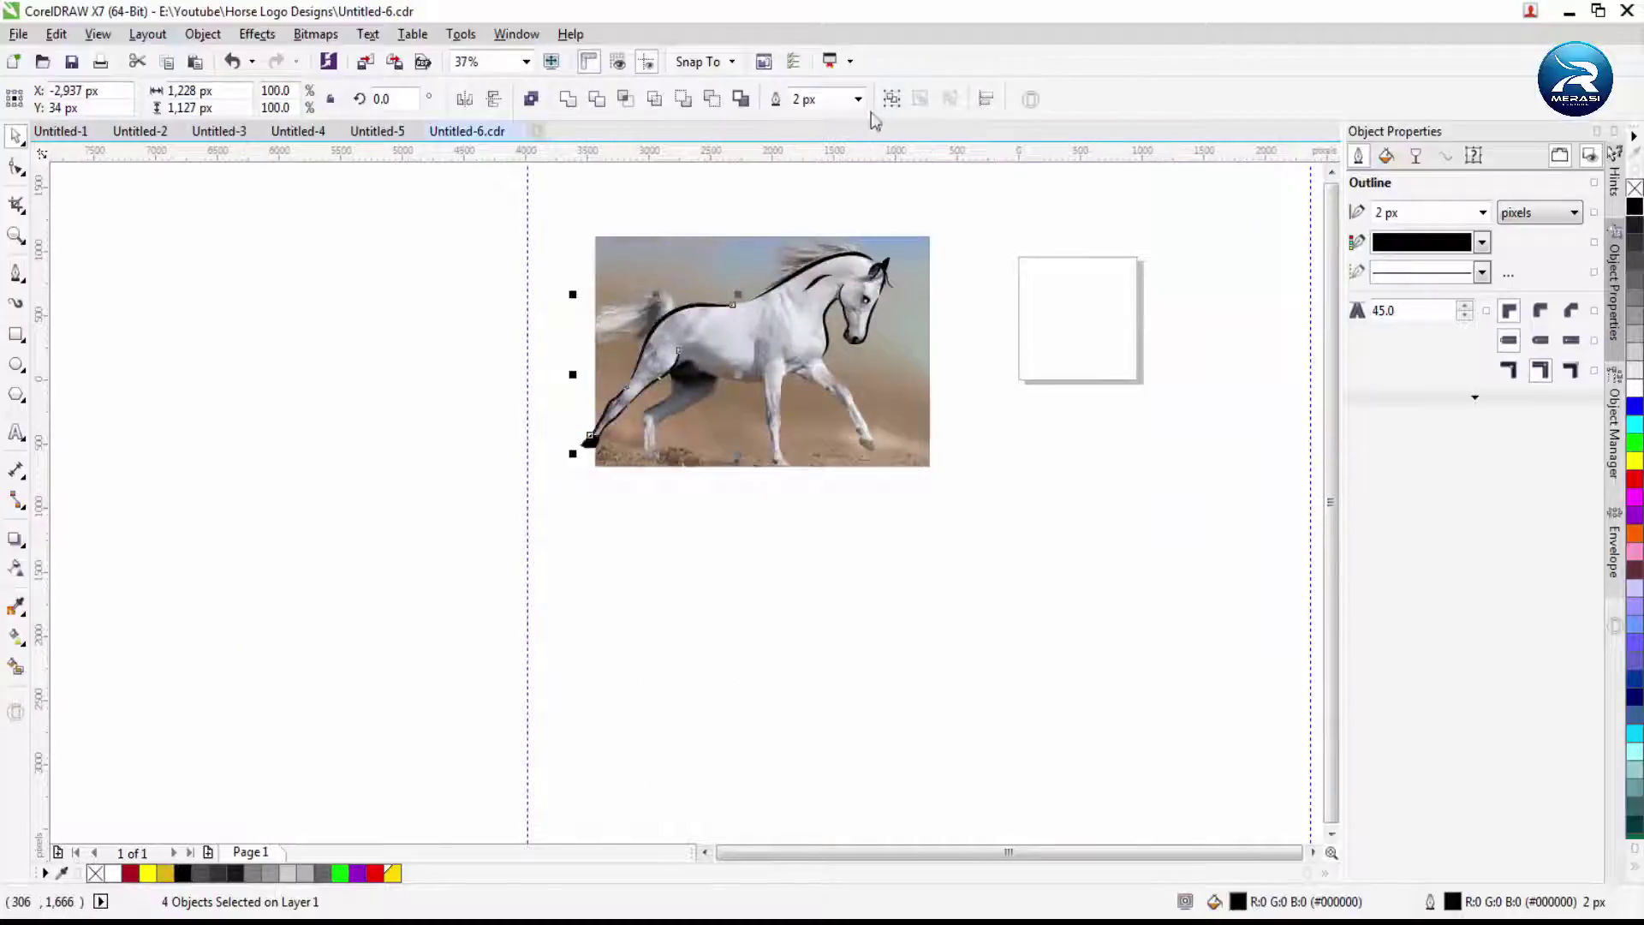
pyautogui.click(945, 326)
# Move the horse photo off the tracing to look at the drawing alone, and undo the move
pyautogui.moveTo(907, 342); pyautogui.dragTo(476, 378)
pyautogui.scroll(1, 1010, 428)
pyautogui.hotkey('ctrl', 'z')
# Trace a closed tapering shape along the belly from the flank to the near front leg, about 567 by 196 px
pyautogui.click(16, 272)
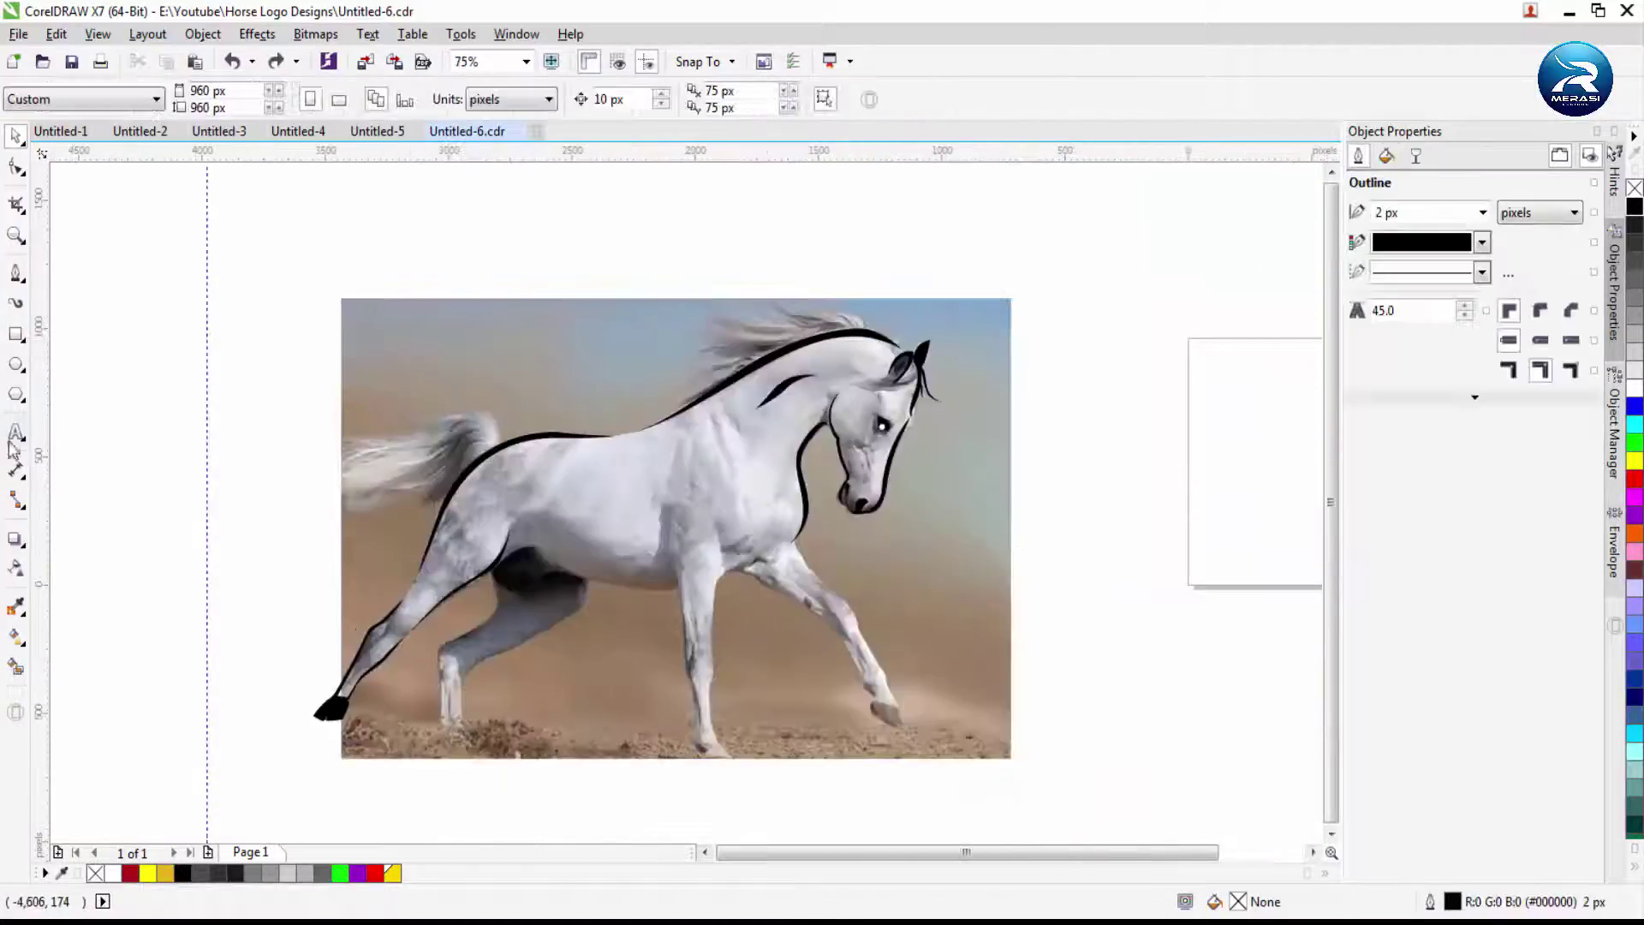
pyautogui.scroll(2, 790, 517)
pyautogui.scroll(-2, 790, 516)
pyautogui.scroll(3, 605, 587)
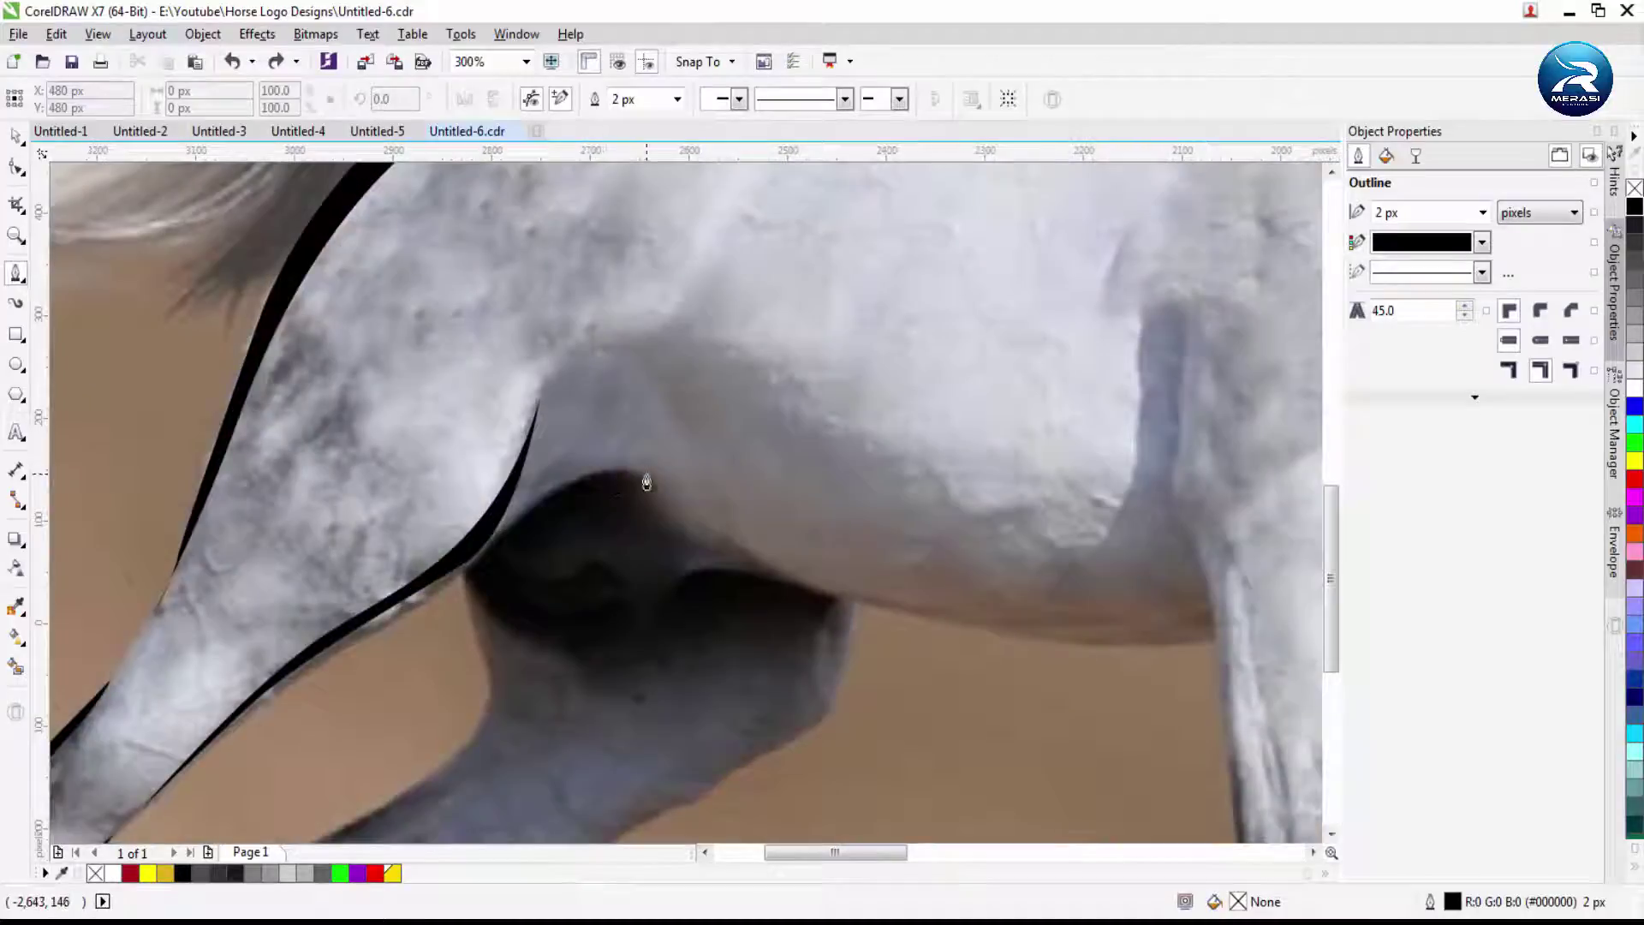
pyautogui.click(647, 482)
pyautogui.scroll(-2, 646, 482)
pyautogui.scroll(2, 571, 494)
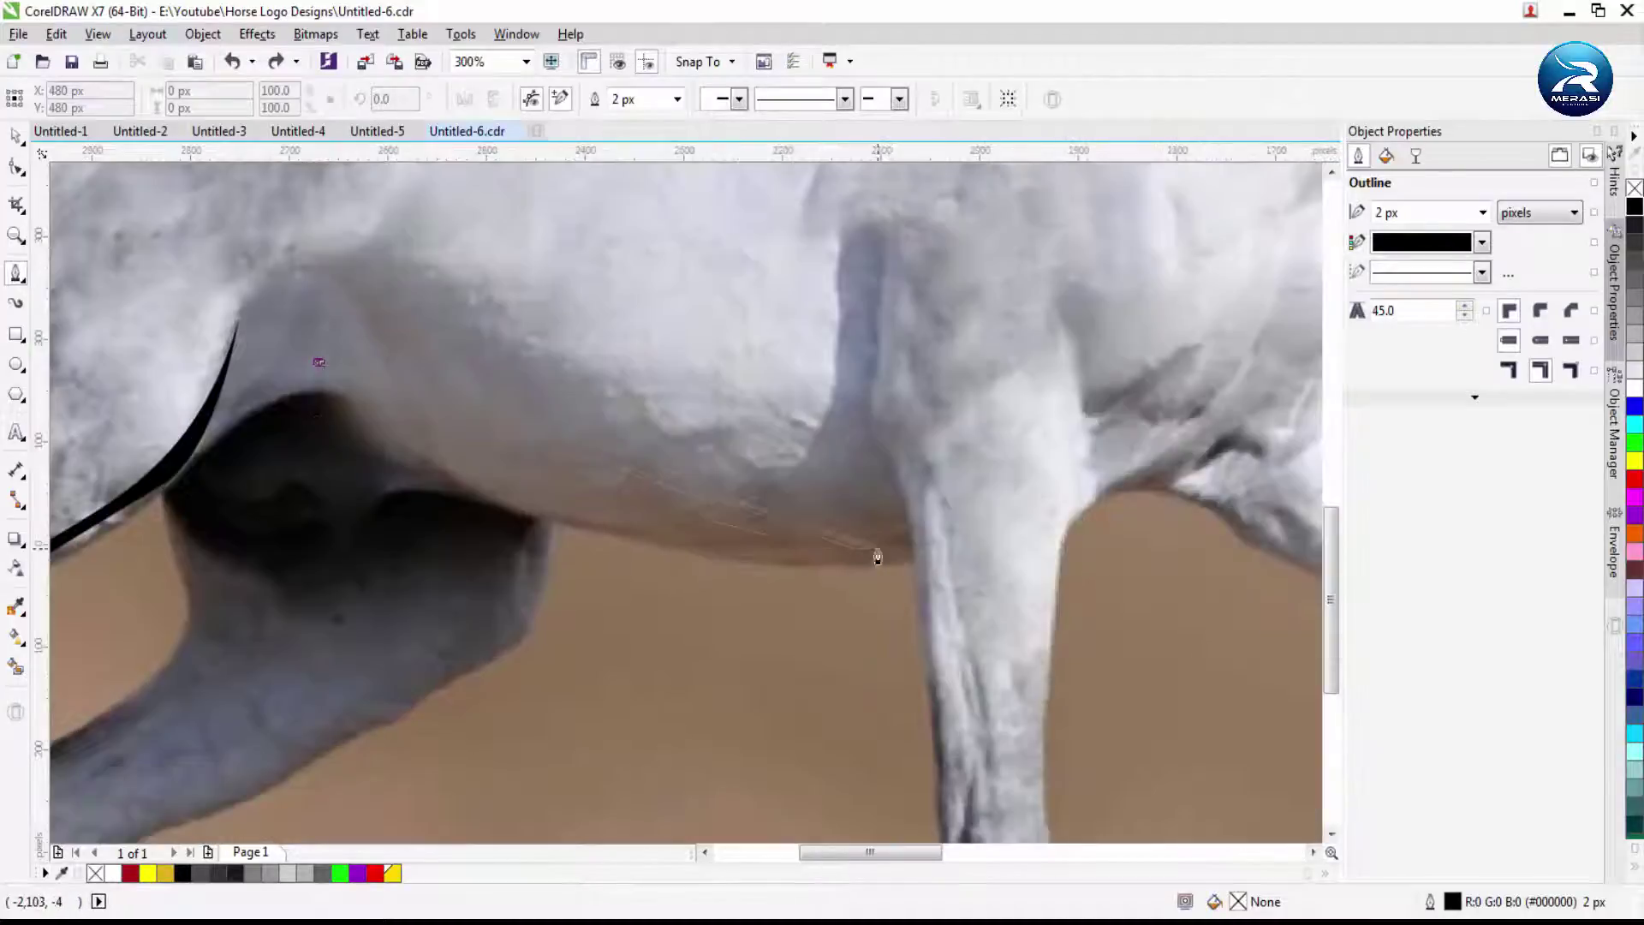
pyautogui.moveTo(877, 548); pyautogui.dragTo(1227, 533)
pyautogui.click(779, 562)
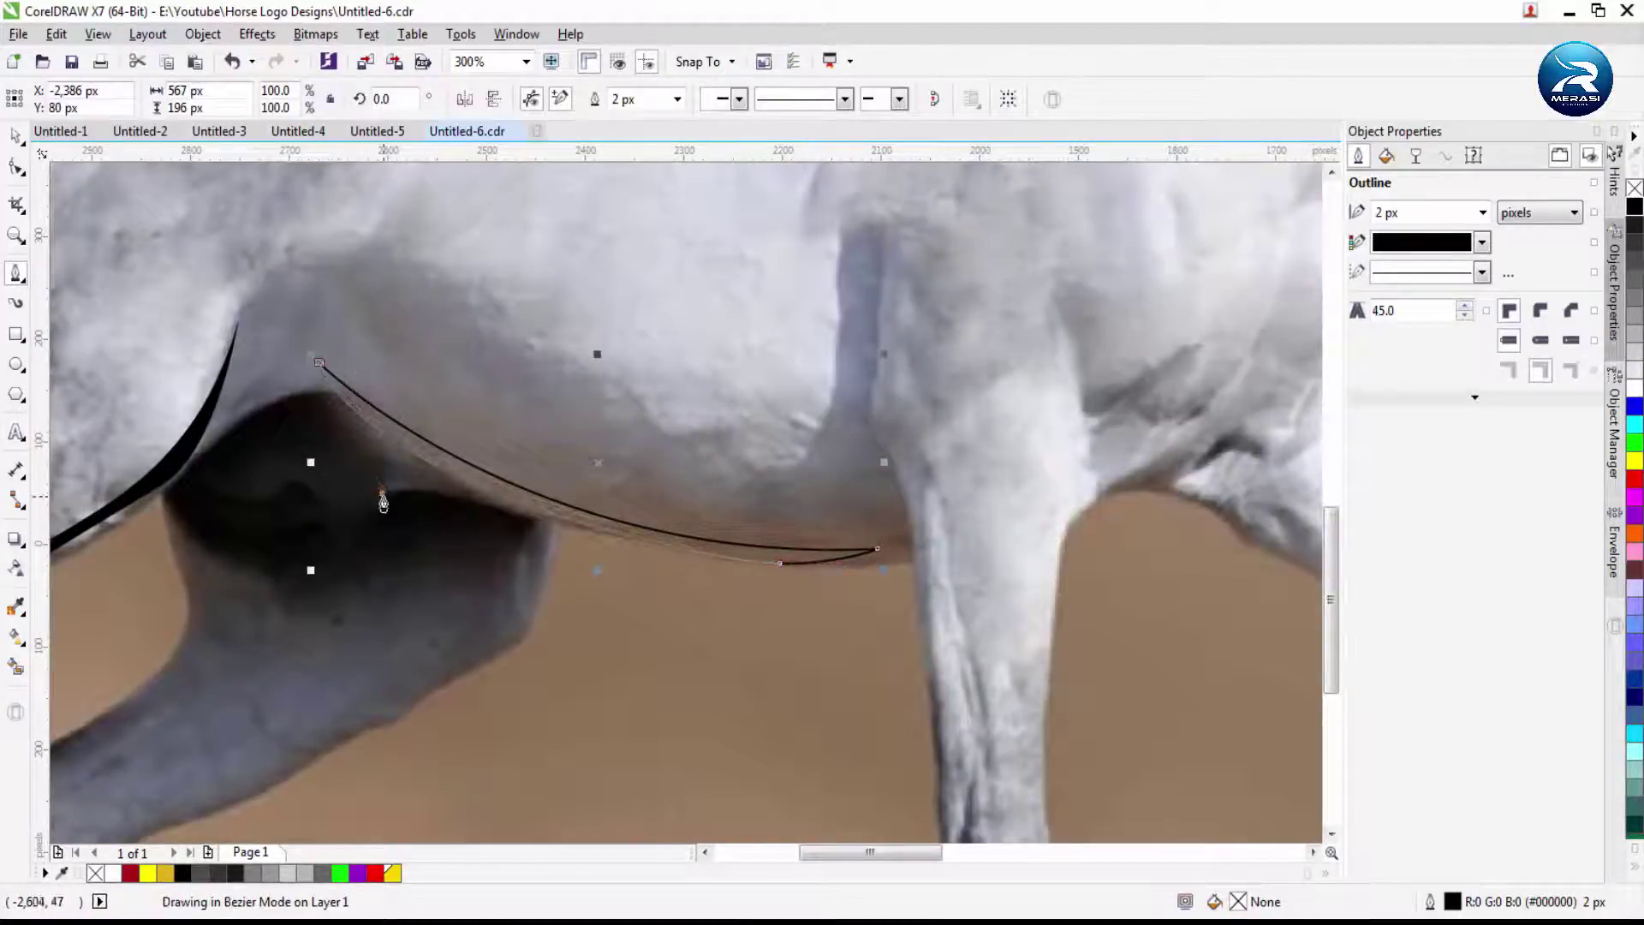
pyautogui.press('space')
# Trace a closed tapering shape along the far hind leg's front edge from the belly down towards the hock, about 503 by 350 px
pyautogui.scroll(-2, 417, 532)
pyautogui.scroll(2, 377, 548)
pyautogui.click(682, 505)
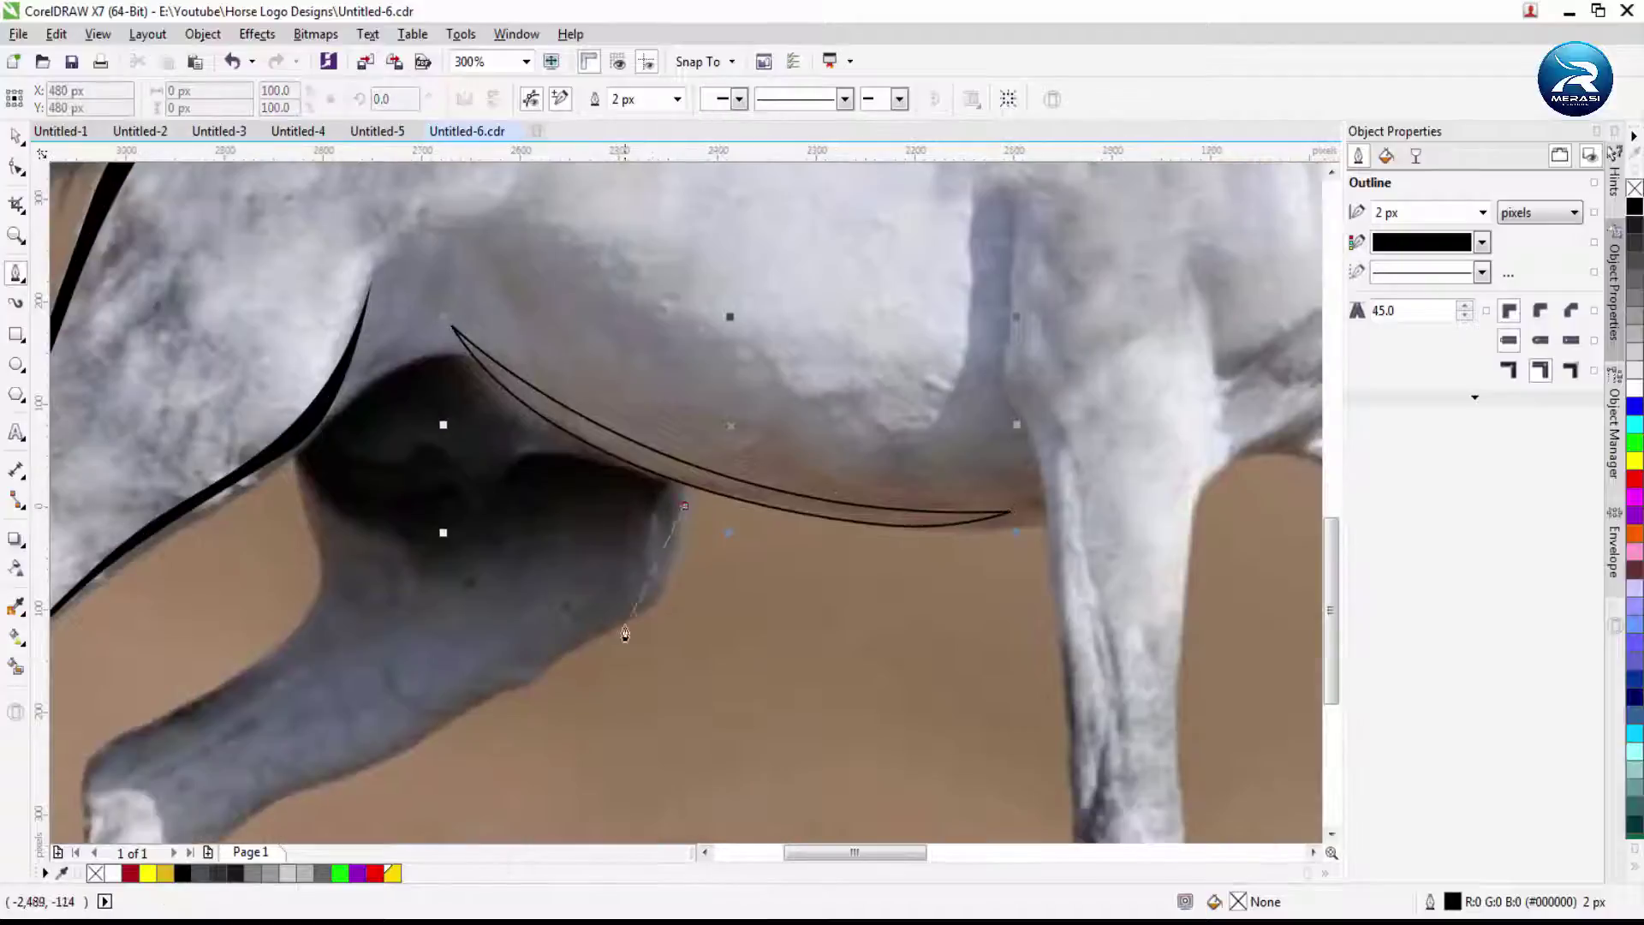
pyautogui.moveTo(608, 628); pyautogui.dragTo(523, 689)
pyautogui.scroll(-2, 370, 760)
pyautogui.scroll(2, 547, 609)
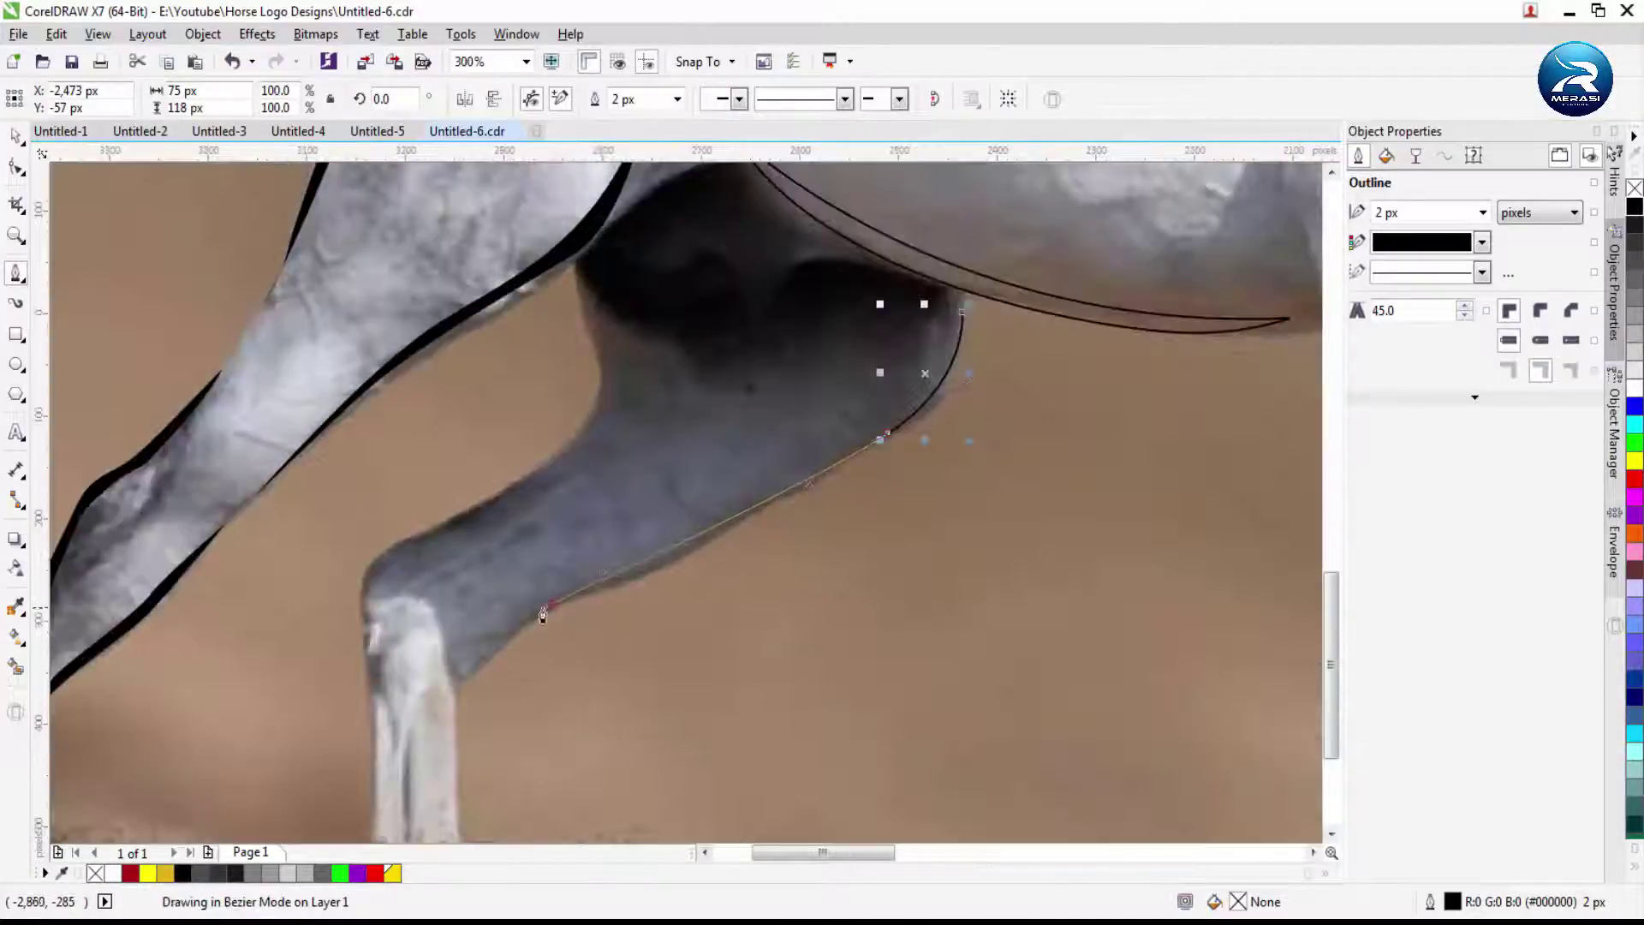
pyautogui.moveTo(550, 602); pyautogui.dragTo(467, 672)
pyautogui.click(963, 312)
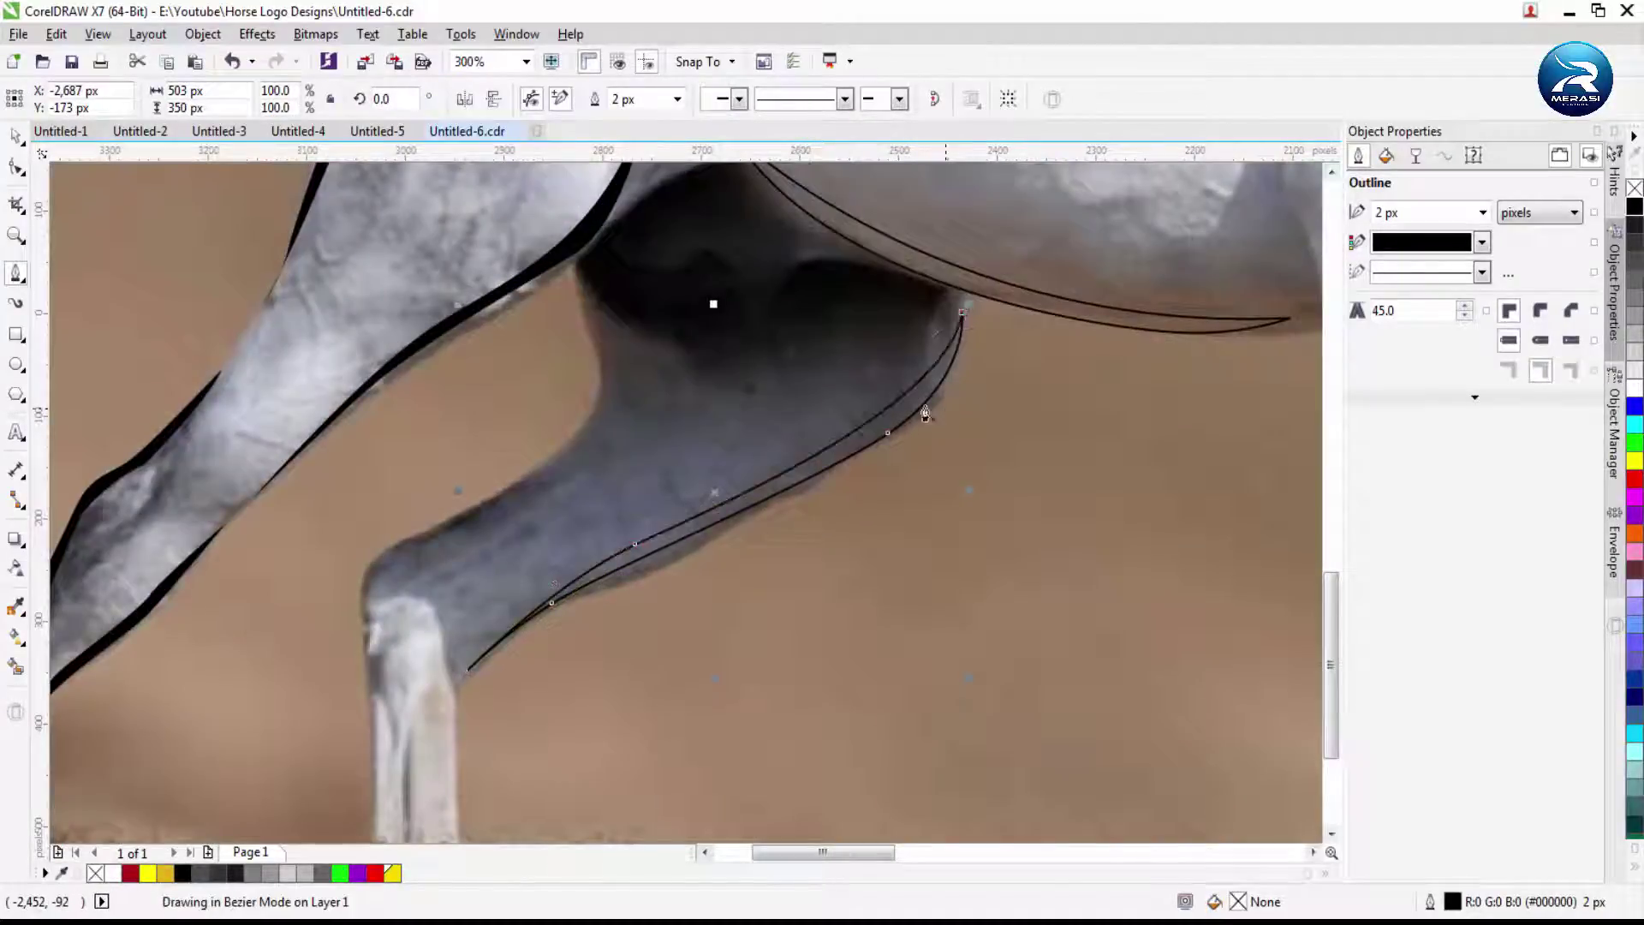
# Trace two tapering shapes along the far hind leg's rear edge, about 32 by 120 px at the thigh and 185 by 112 px above the hock
pyautogui.moveTo(578, 281); pyautogui.dragTo(591, 358)
pyautogui.moveTo(630, 437); pyautogui.dragTo(629, 438)
pyautogui.scroll(2, 586, 294)
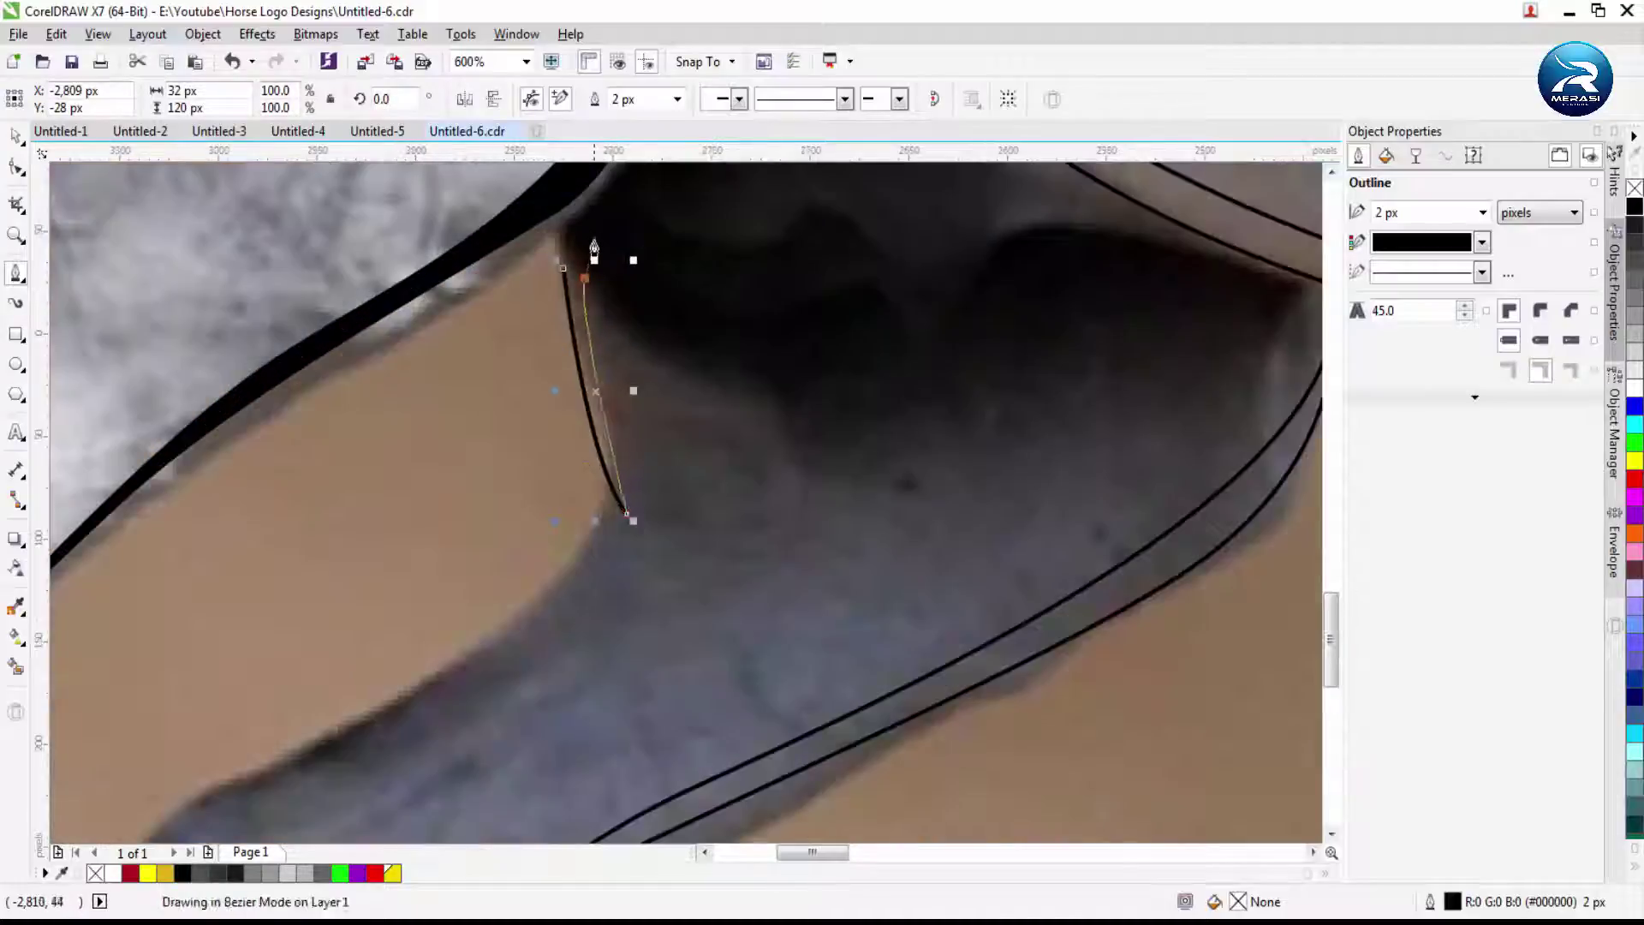
pyautogui.click(578, 280)
pyautogui.scroll(-2, 685, 360)
pyautogui.scroll(2, 660, 421)
pyautogui.click(678, 378)
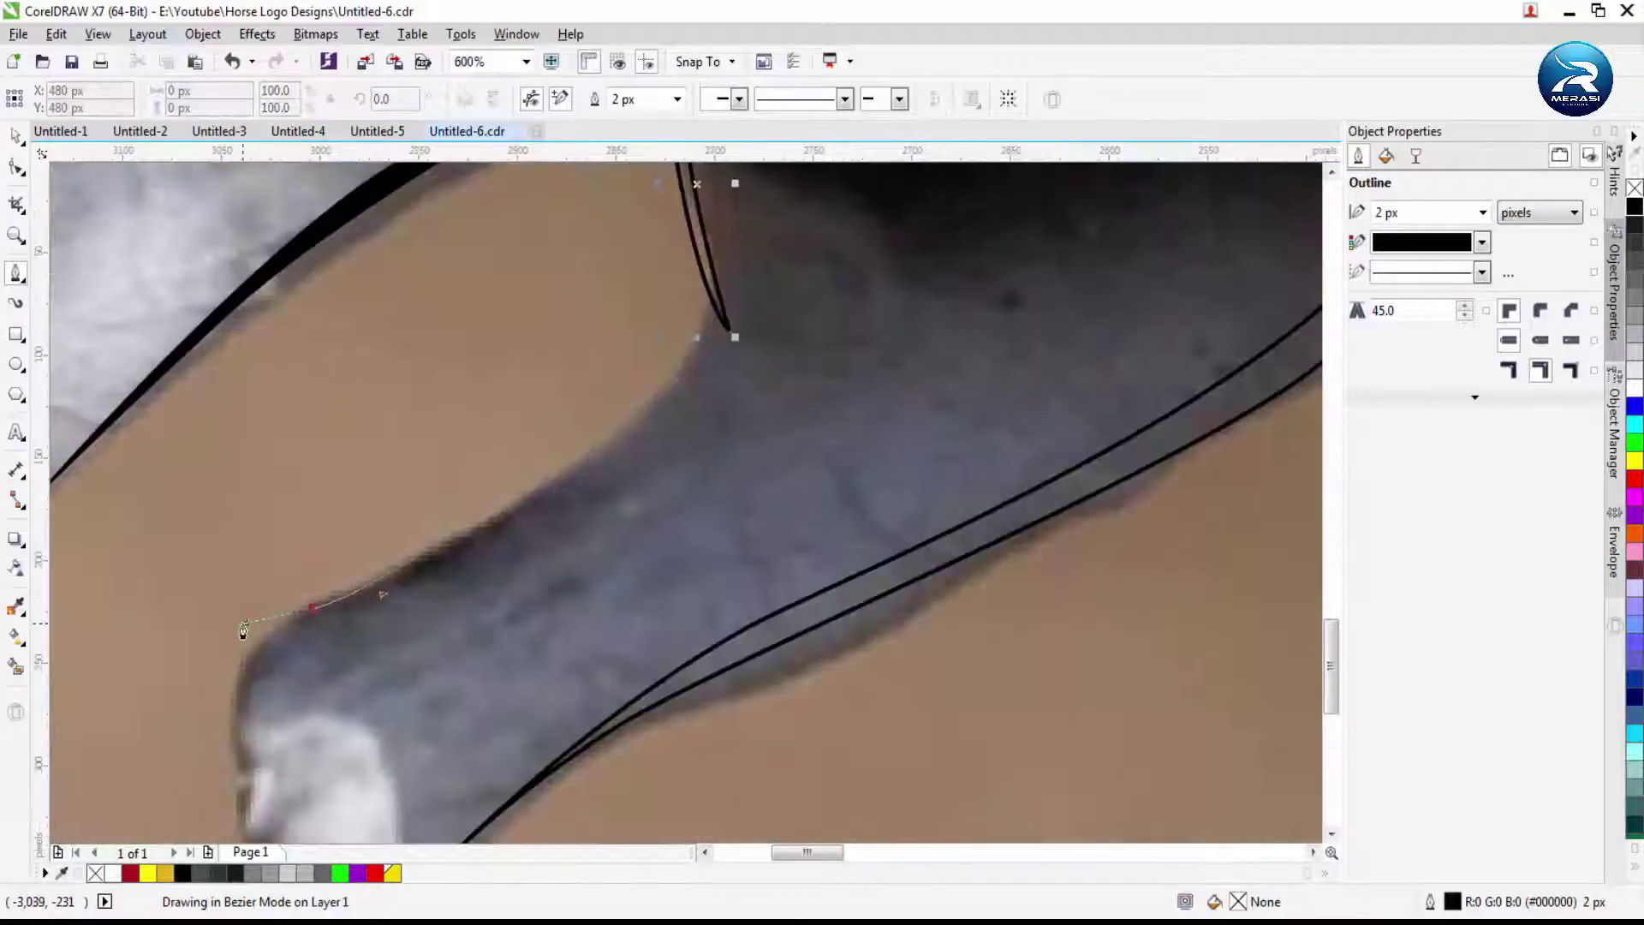
pyautogui.moveTo(243, 631); pyautogui.dragTo(245, 629)
# Trace narrow tapering shapes down both edges of the far hind leg below the hock, about 12 by 279 px and 14 by 251 px
pyautogui.scroll(-2, 664, 480)
pyautogui.scroll(2, 484, 379)
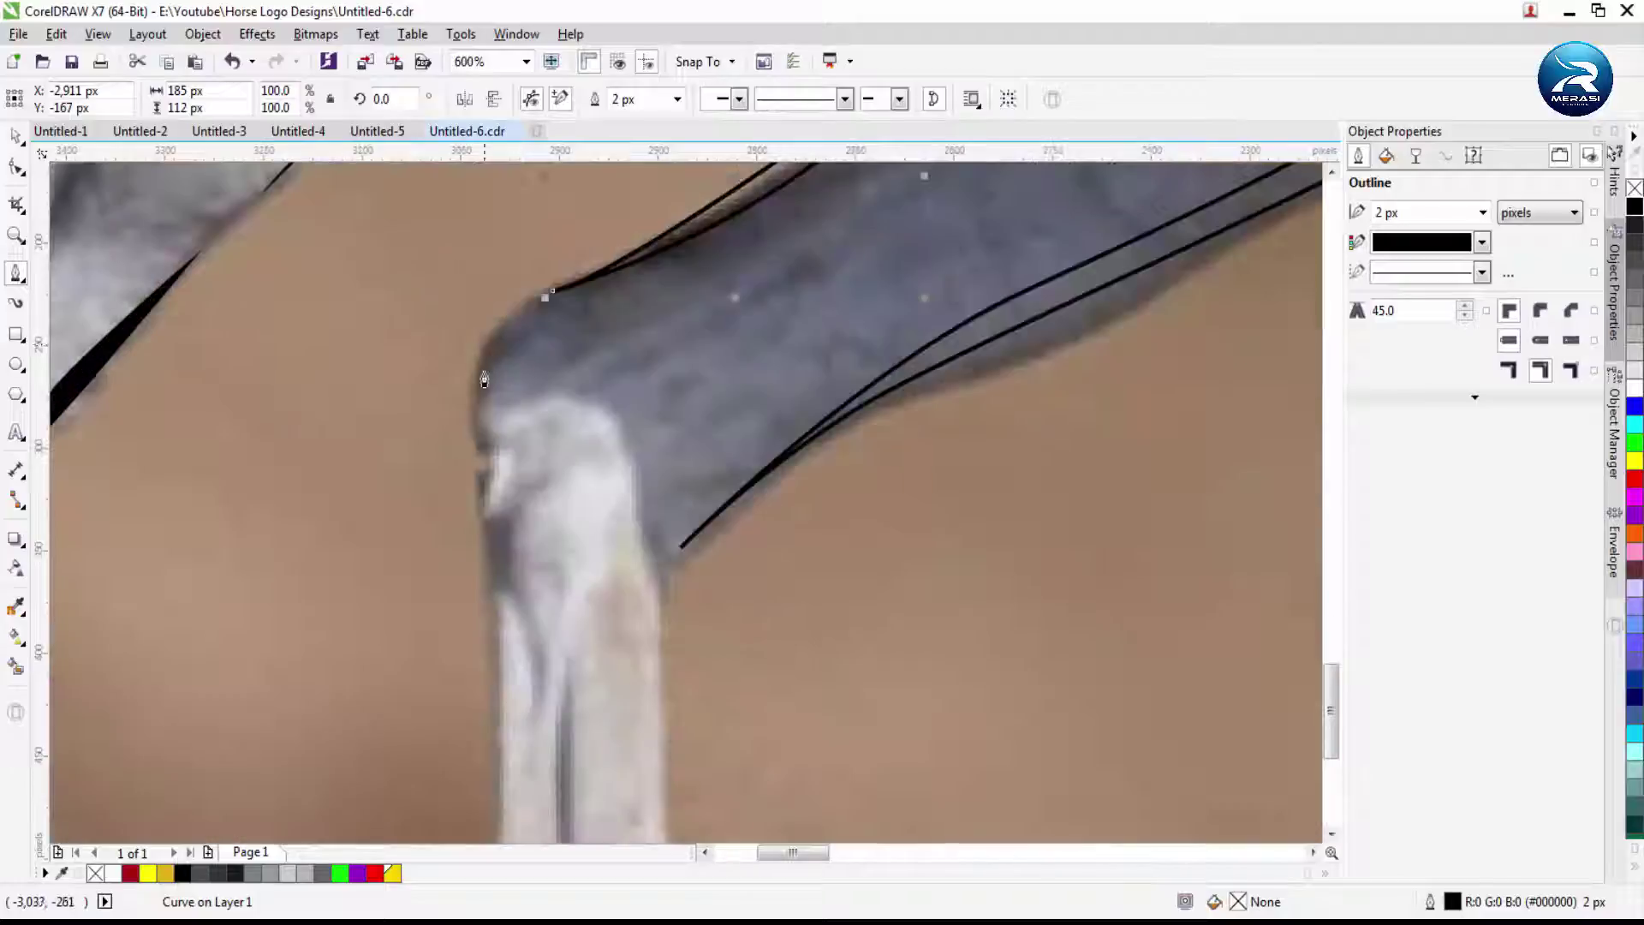
pyautogui.scroll(-2, 485, 379)
pyautogui.click(483, 546)
pyautogui.moveTo(486, 685); pyautogui.dragTo(501, 494)
pyautogui.scroll(2, 499, 418)
pyautogui.click(612, 447)
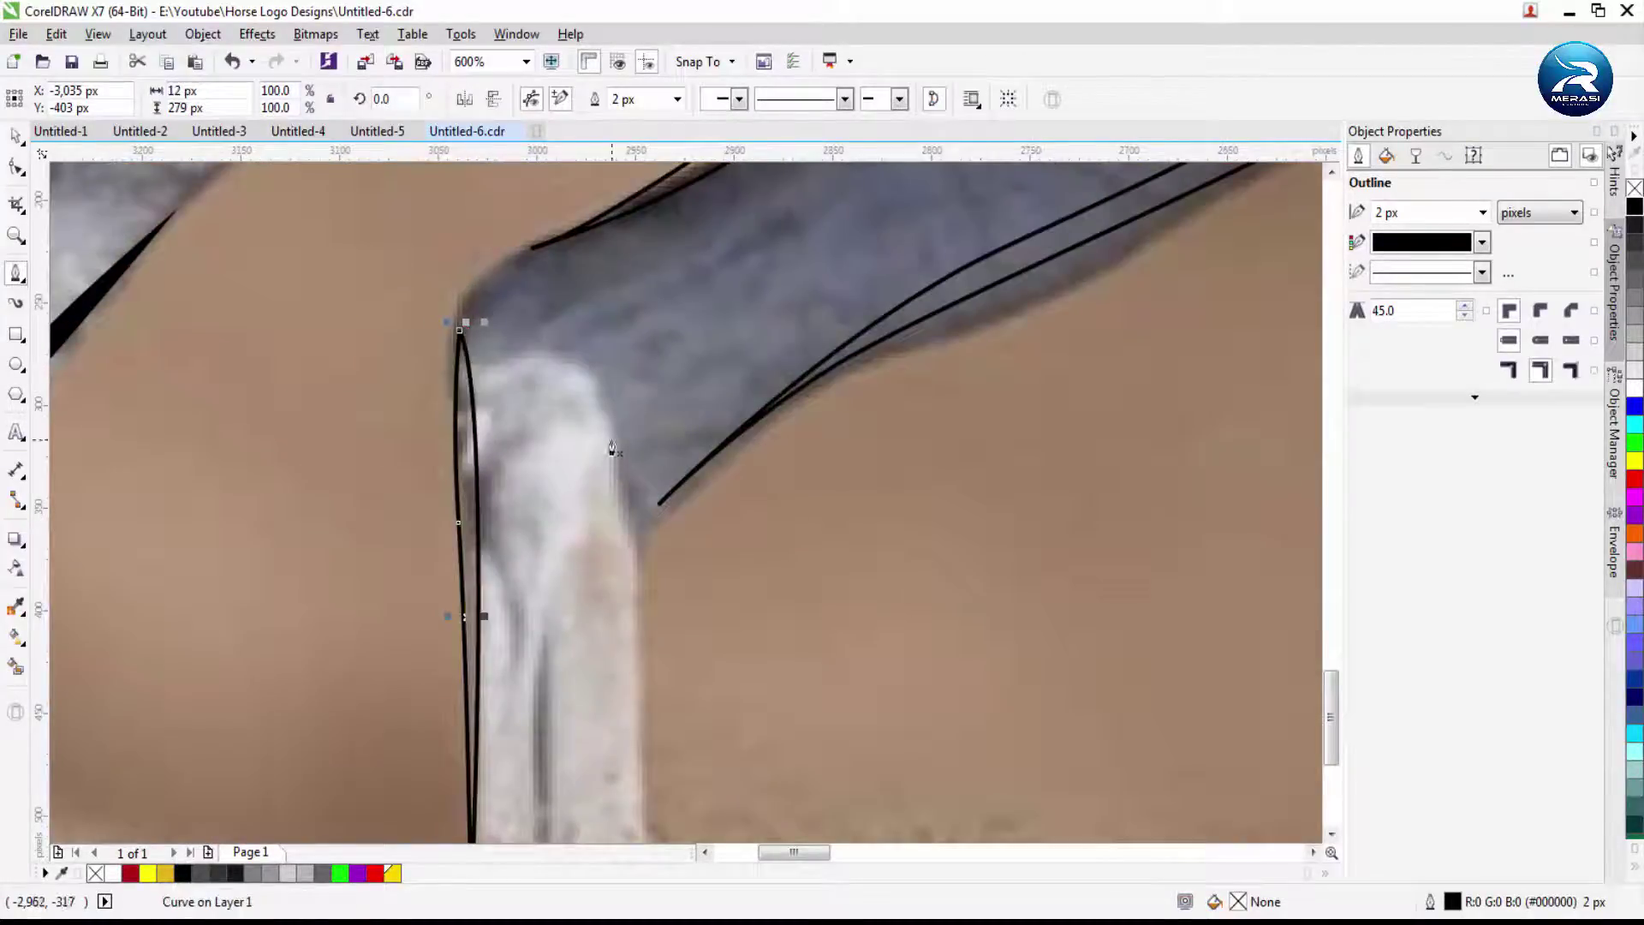
pyautogui.scroll(-2, 613, 448)
pyautogui.click(634, 547)
pyautogui.click(637, 633)
pyautogui.click(616, 722)
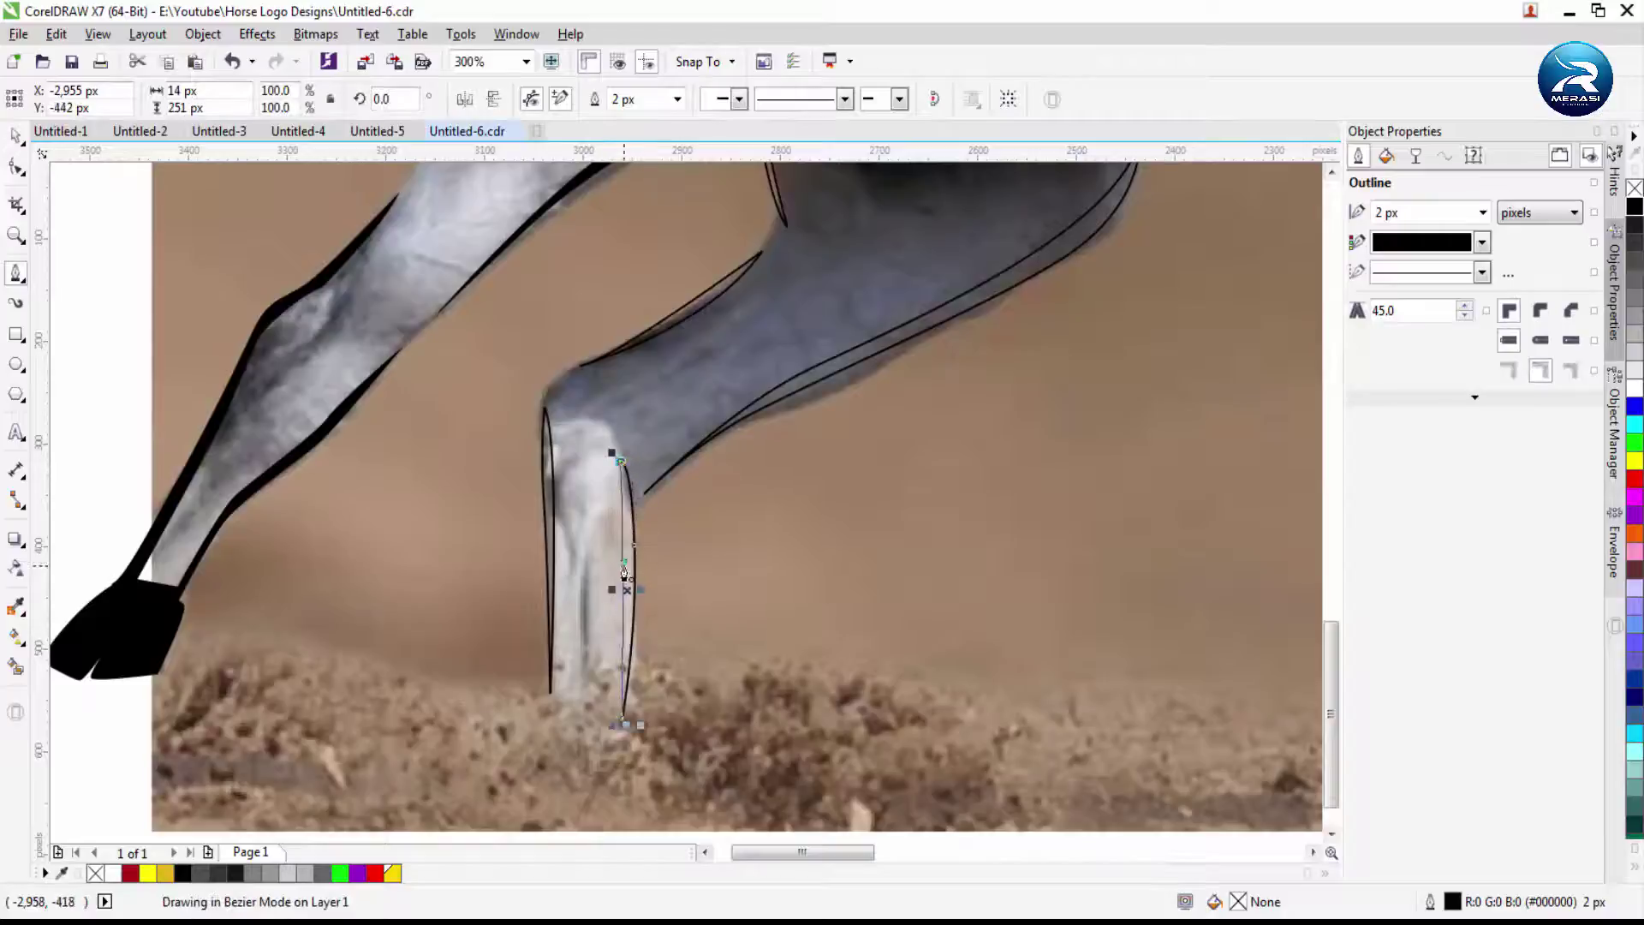
# Trace a closed tapering shape along the near front leg's rear edge from the elbow to the knee, about 69 by 571 px
pyautogui.scroll(-2, 624, 571)
pyautogui.scroll(1, 728, 342)
pyautogui.click(726, 263)
pyautogui.moveTo(743, 396); pyautogui.dragTo(758, 436)
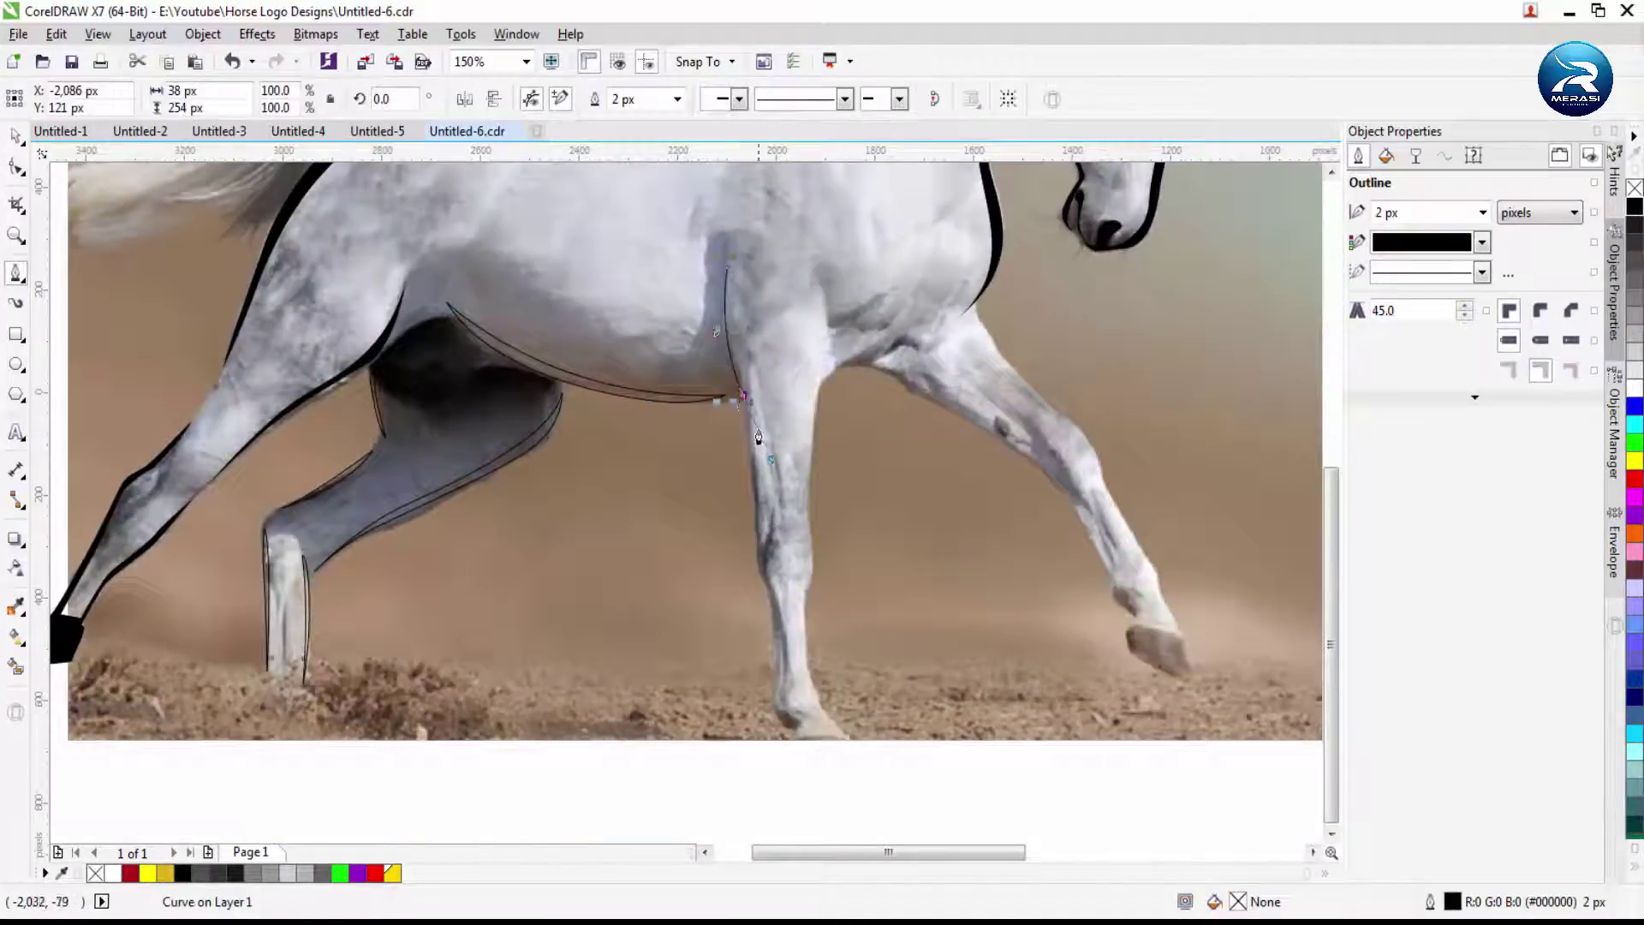
pyautogui.scroll(1, 756, 313)
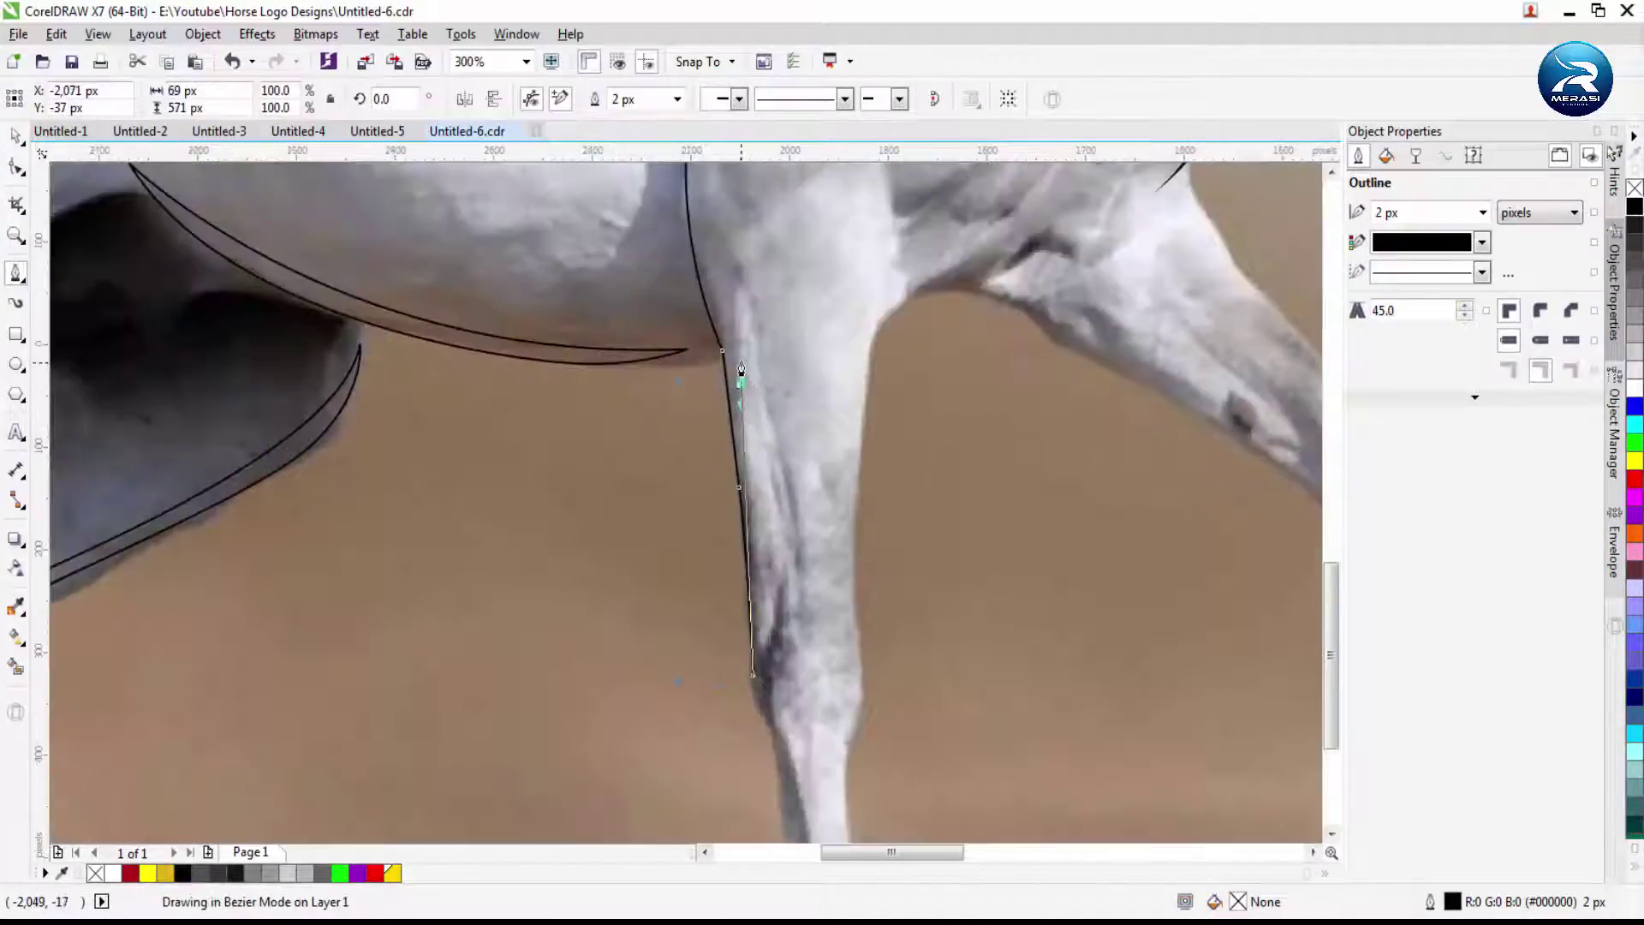
pyautogui.press('space')
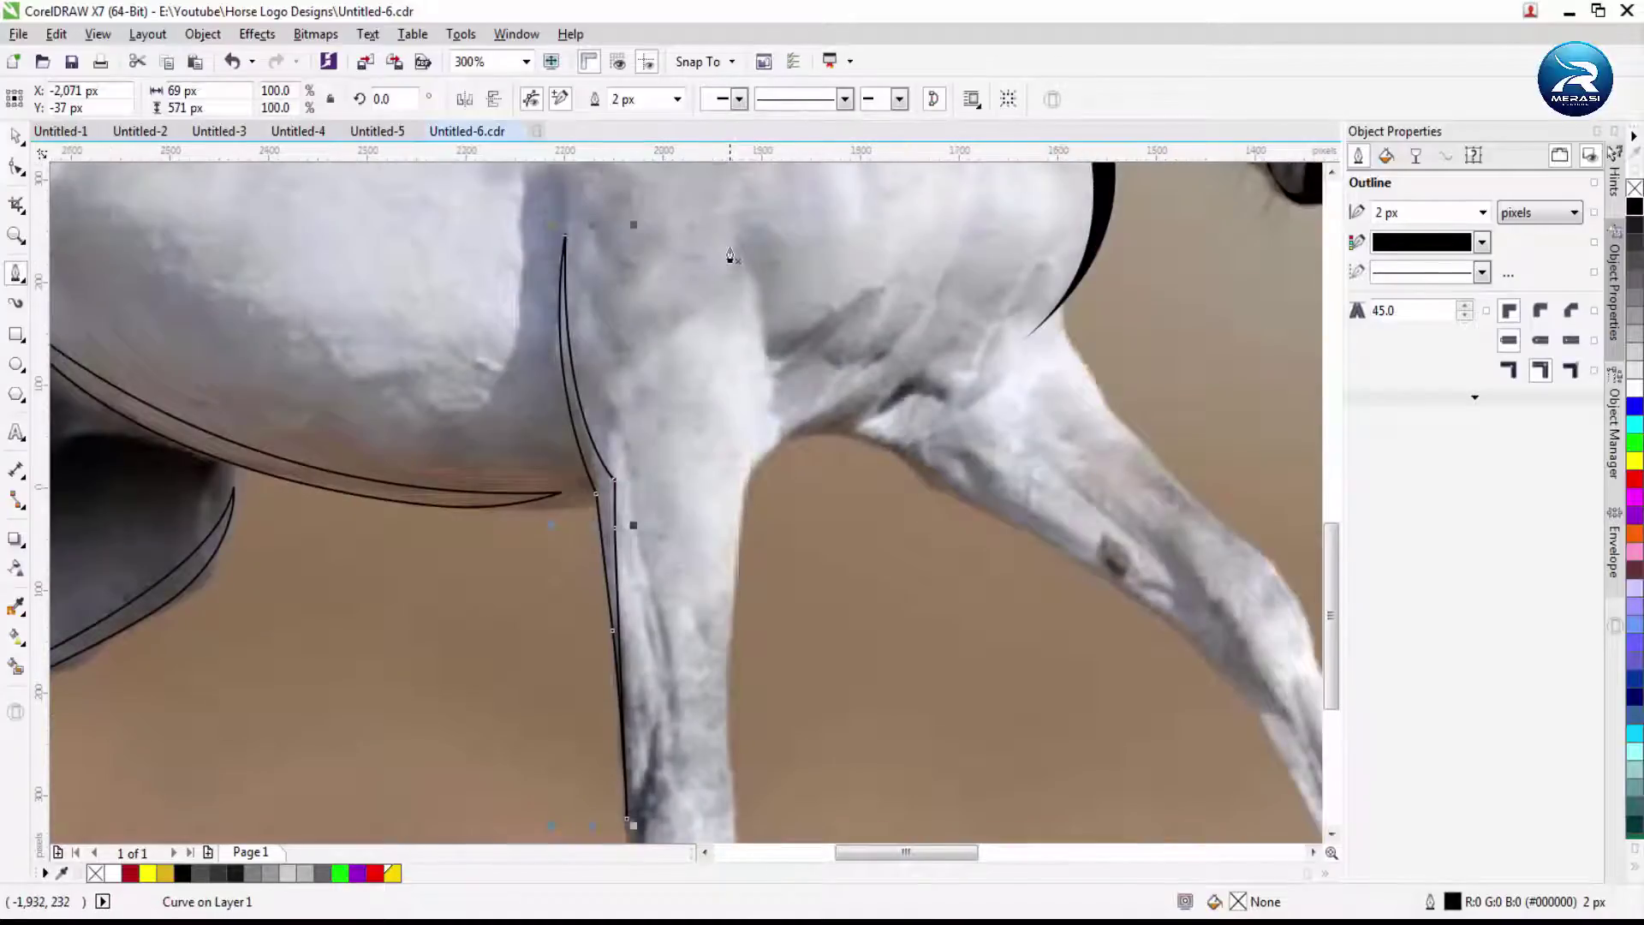
# Trace a closed tapering shape along the near front leg's front edge down to the knee, about 42 by 553 px
pyautogui.click(773, 171)
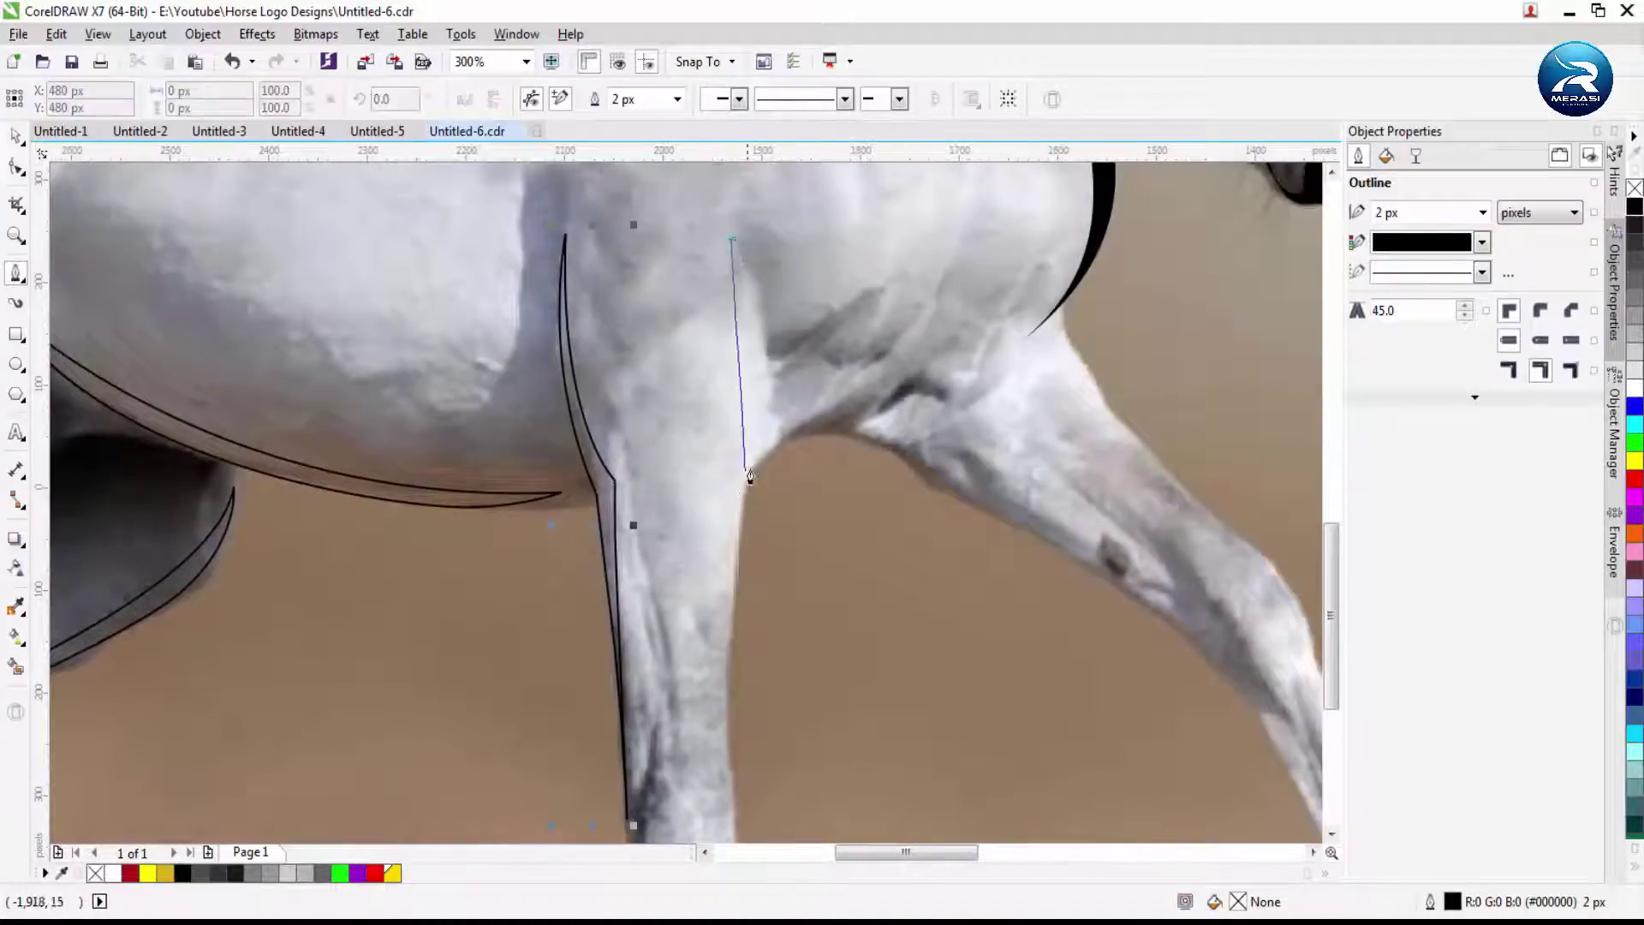
pyautogui.click(762, 377)
pyautogui.click(765, 689)
pyautogui.scroll(-2, 765, 689)
pyautogui.scroll(2, 751, 433)
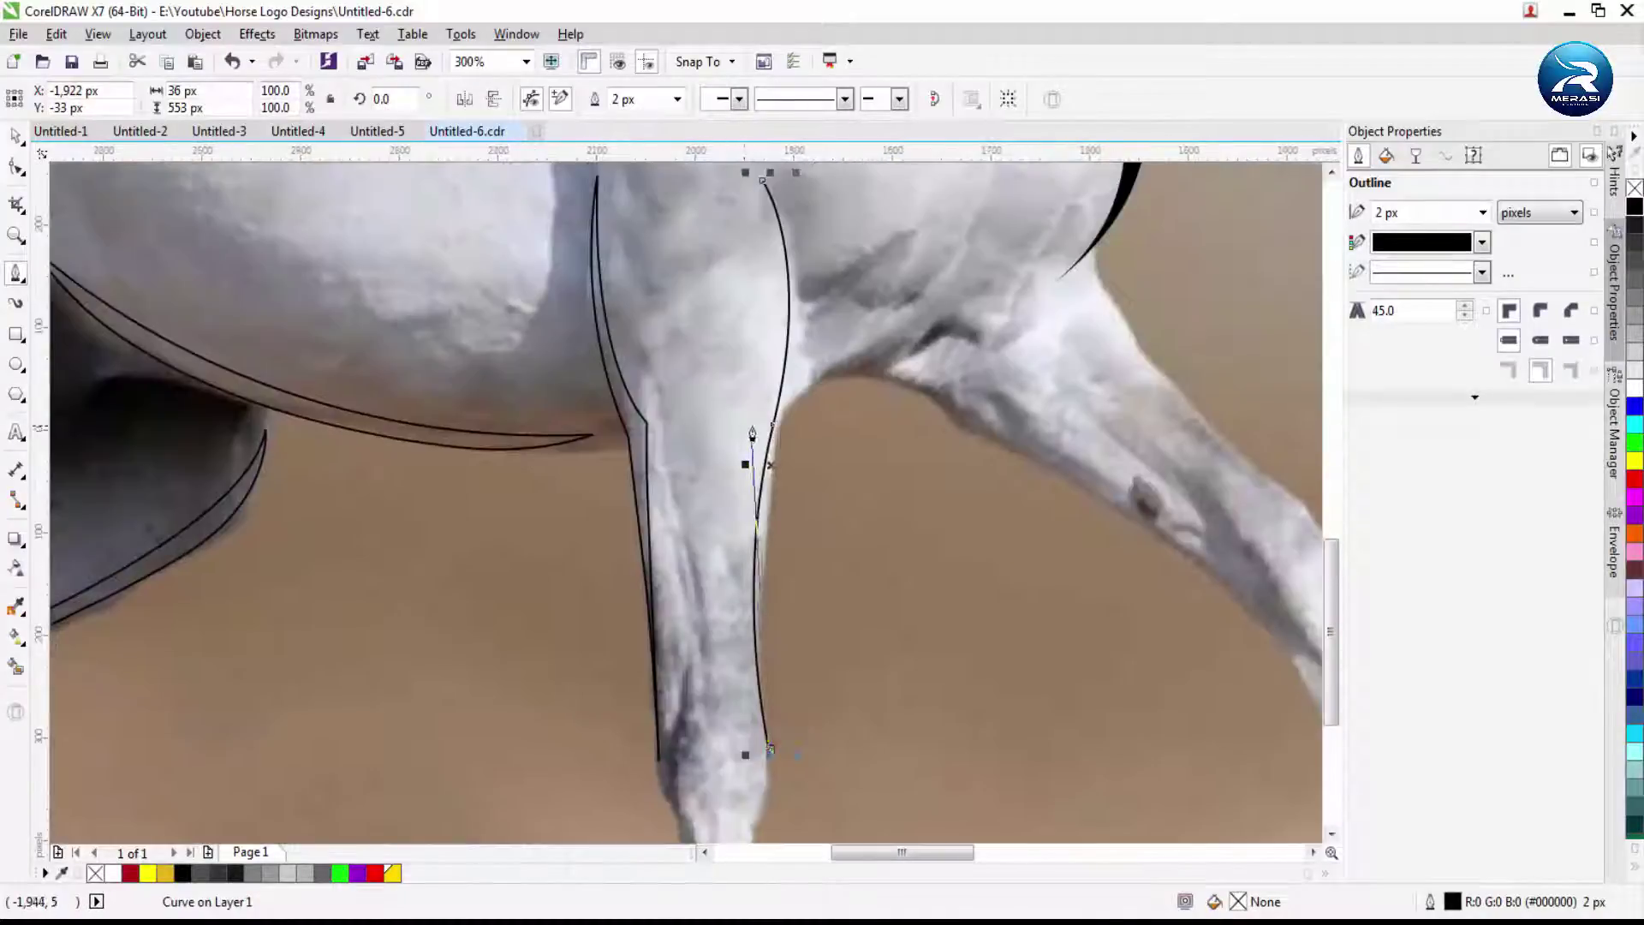
pyautogui.press('space')
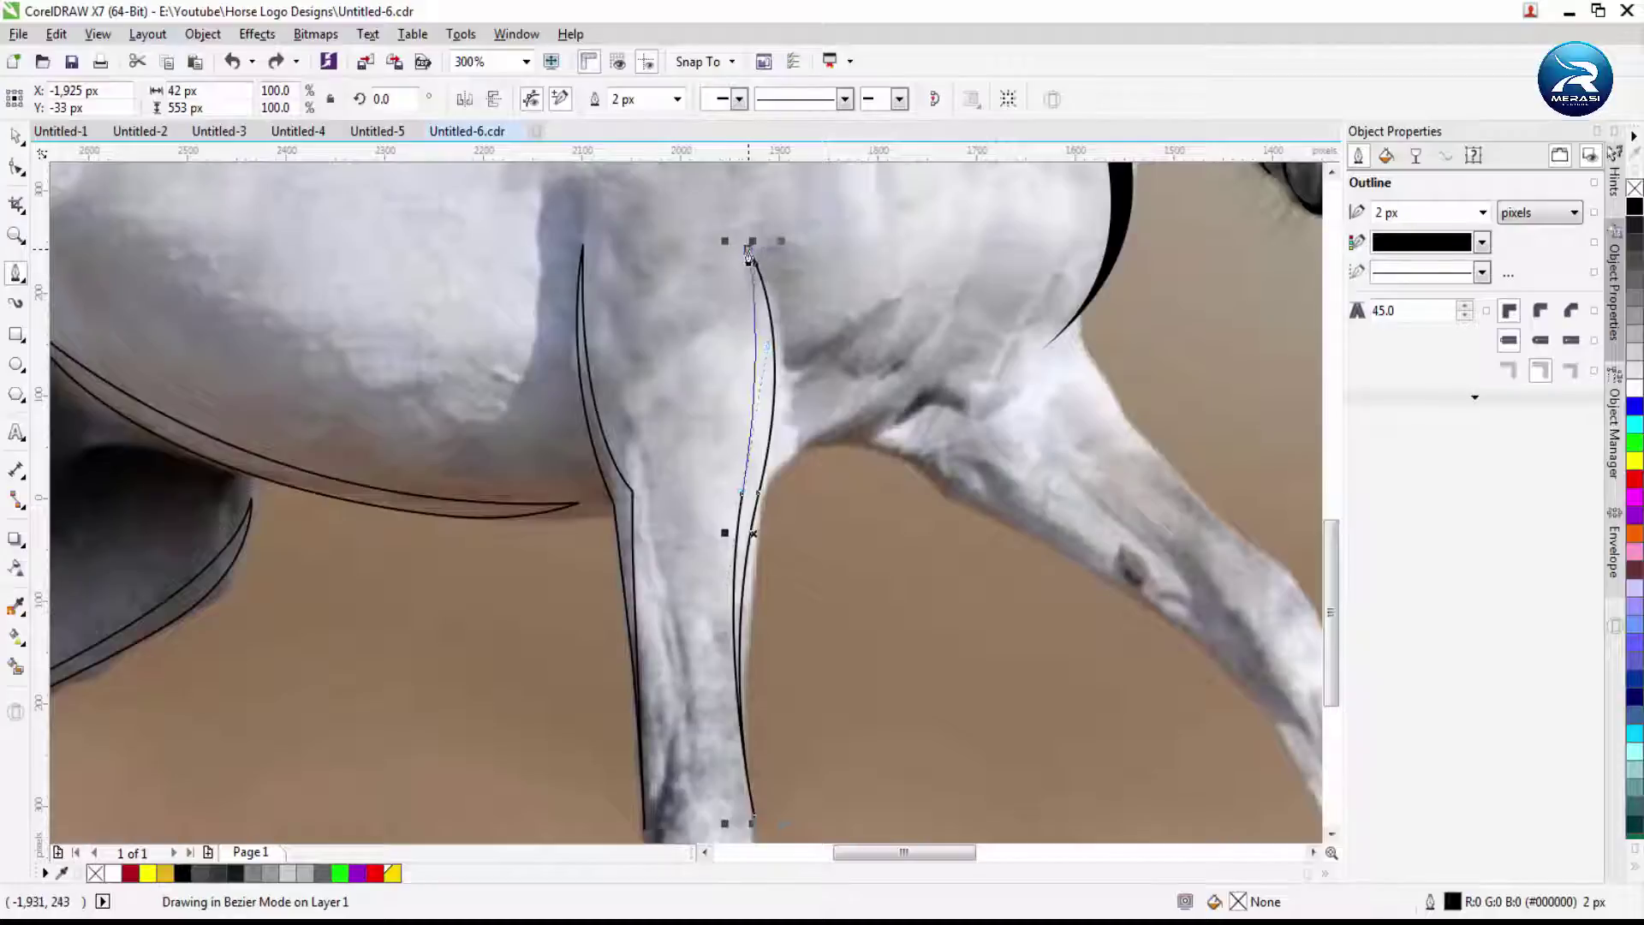
# Trace tapering shapes along the front and rear edges of the near front leg below the knee, the rear one about 35 by 251 px
pyautogui.scroll(-3, 747, 296)
pyautogui.click(787, 413)
pyautogui.click(779, 472)
pyautogui.click(779, 538)
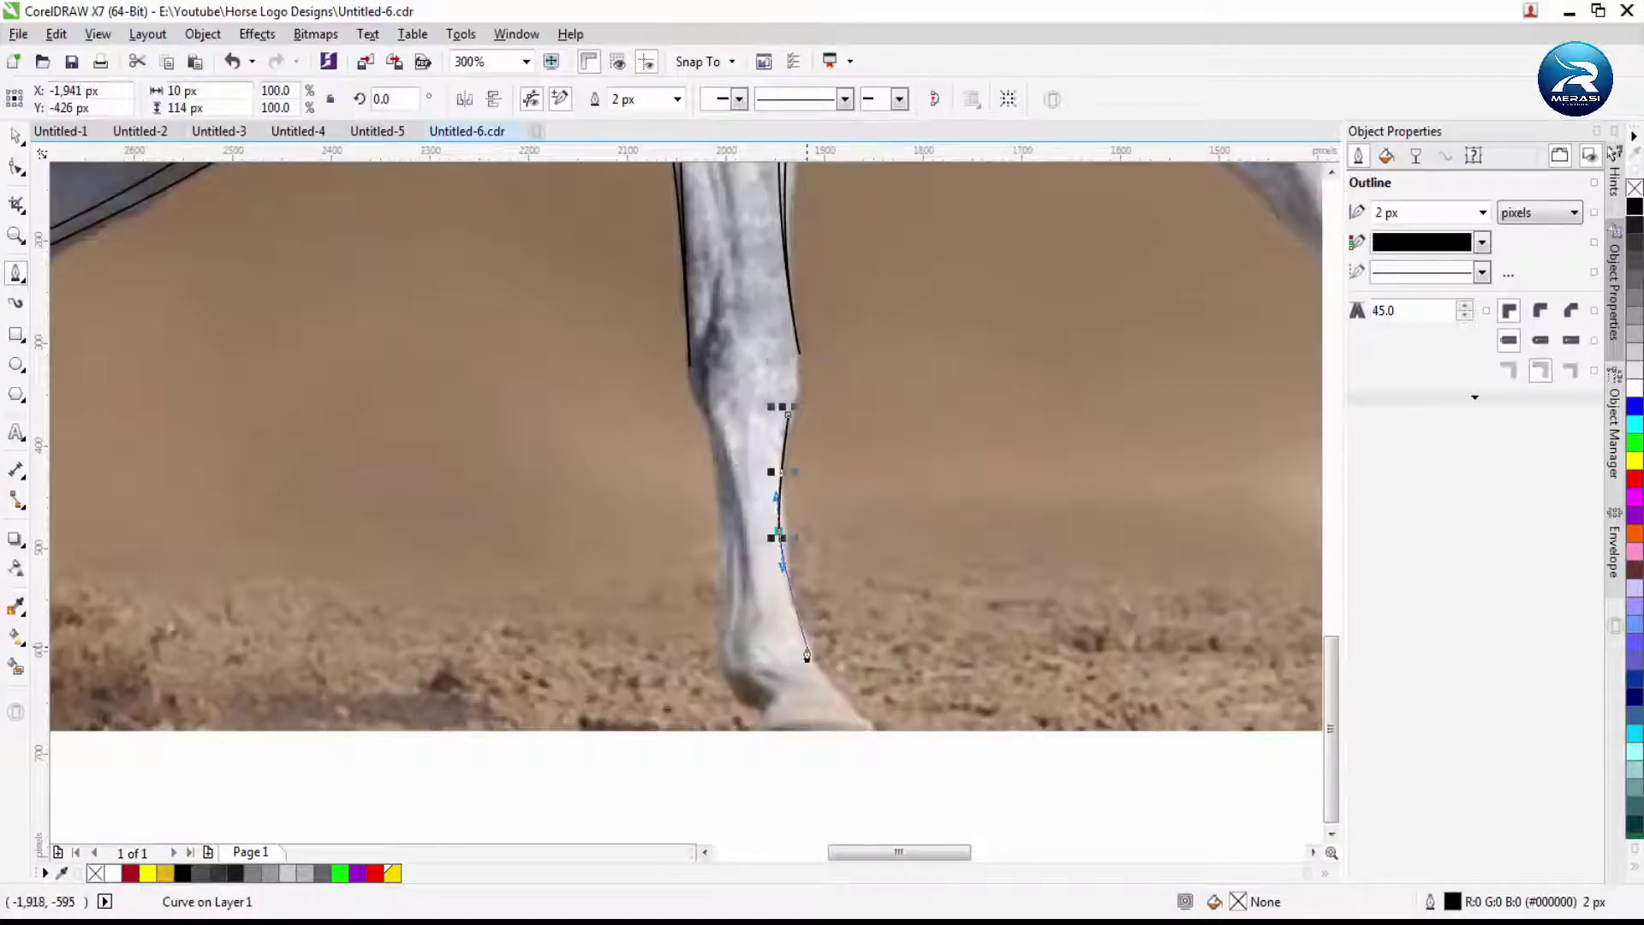
pyautogui.click(702, 409)
pyautogui.click(719, 501)
pyautogui.click(730, 589)
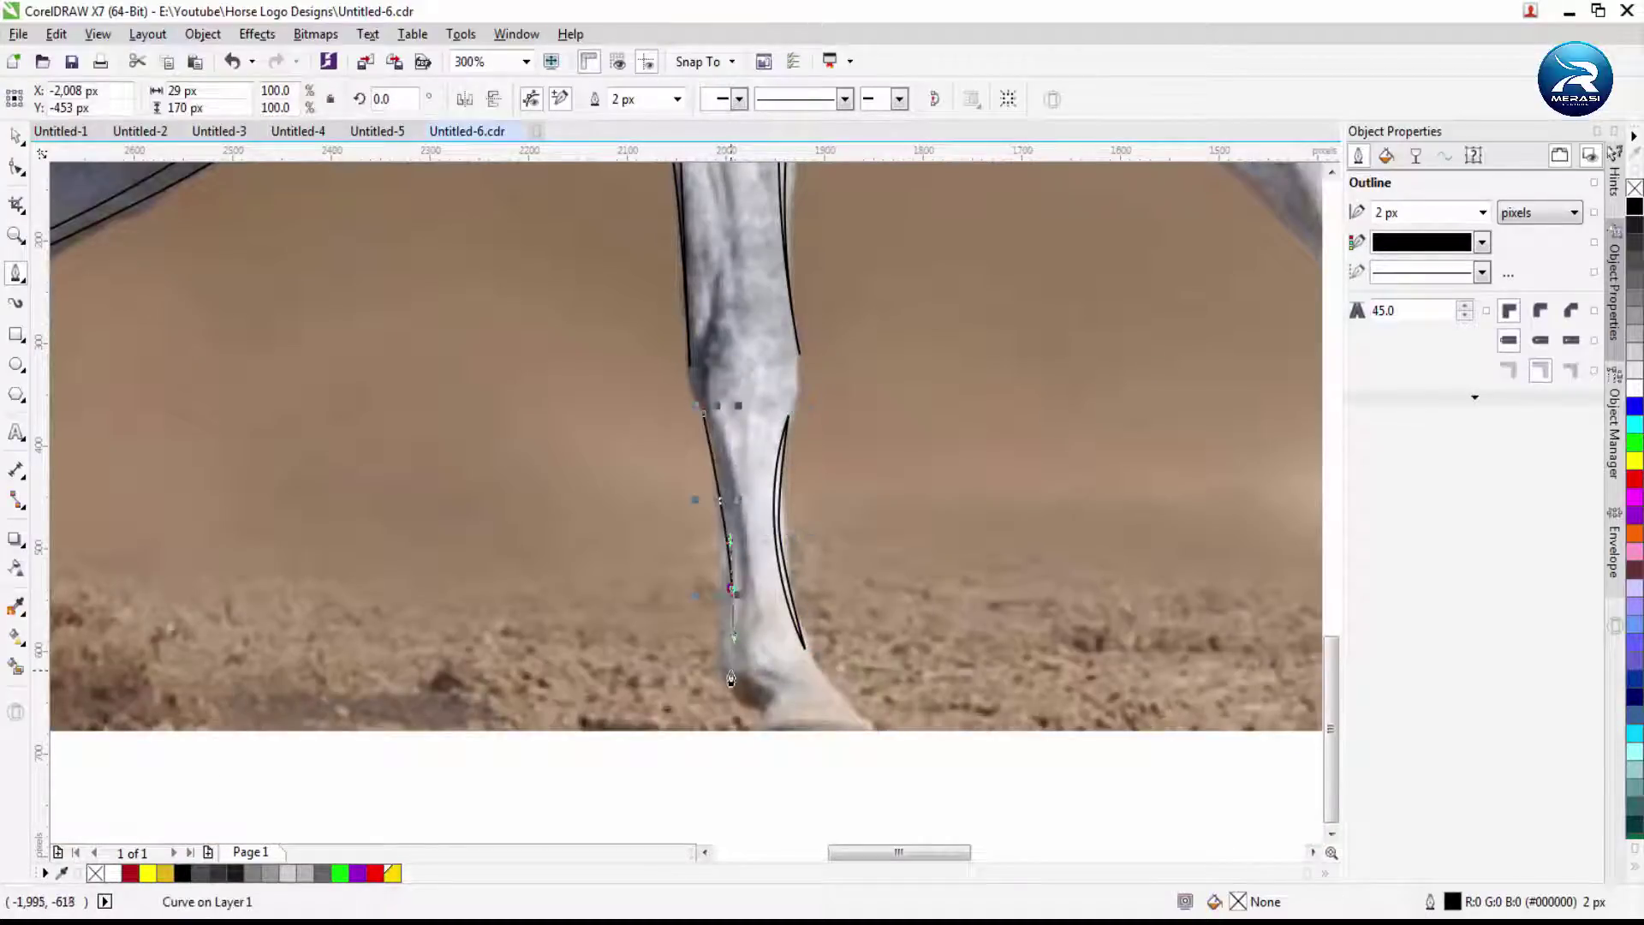
pyautogui.press('space')
# Trace a curved tapering shape across the chest down to the gap between the front legs, about 195 by 254 px
pyautogui.scroll(-3, 737, 520)
pyautogui.scroll(3, 721, 364)
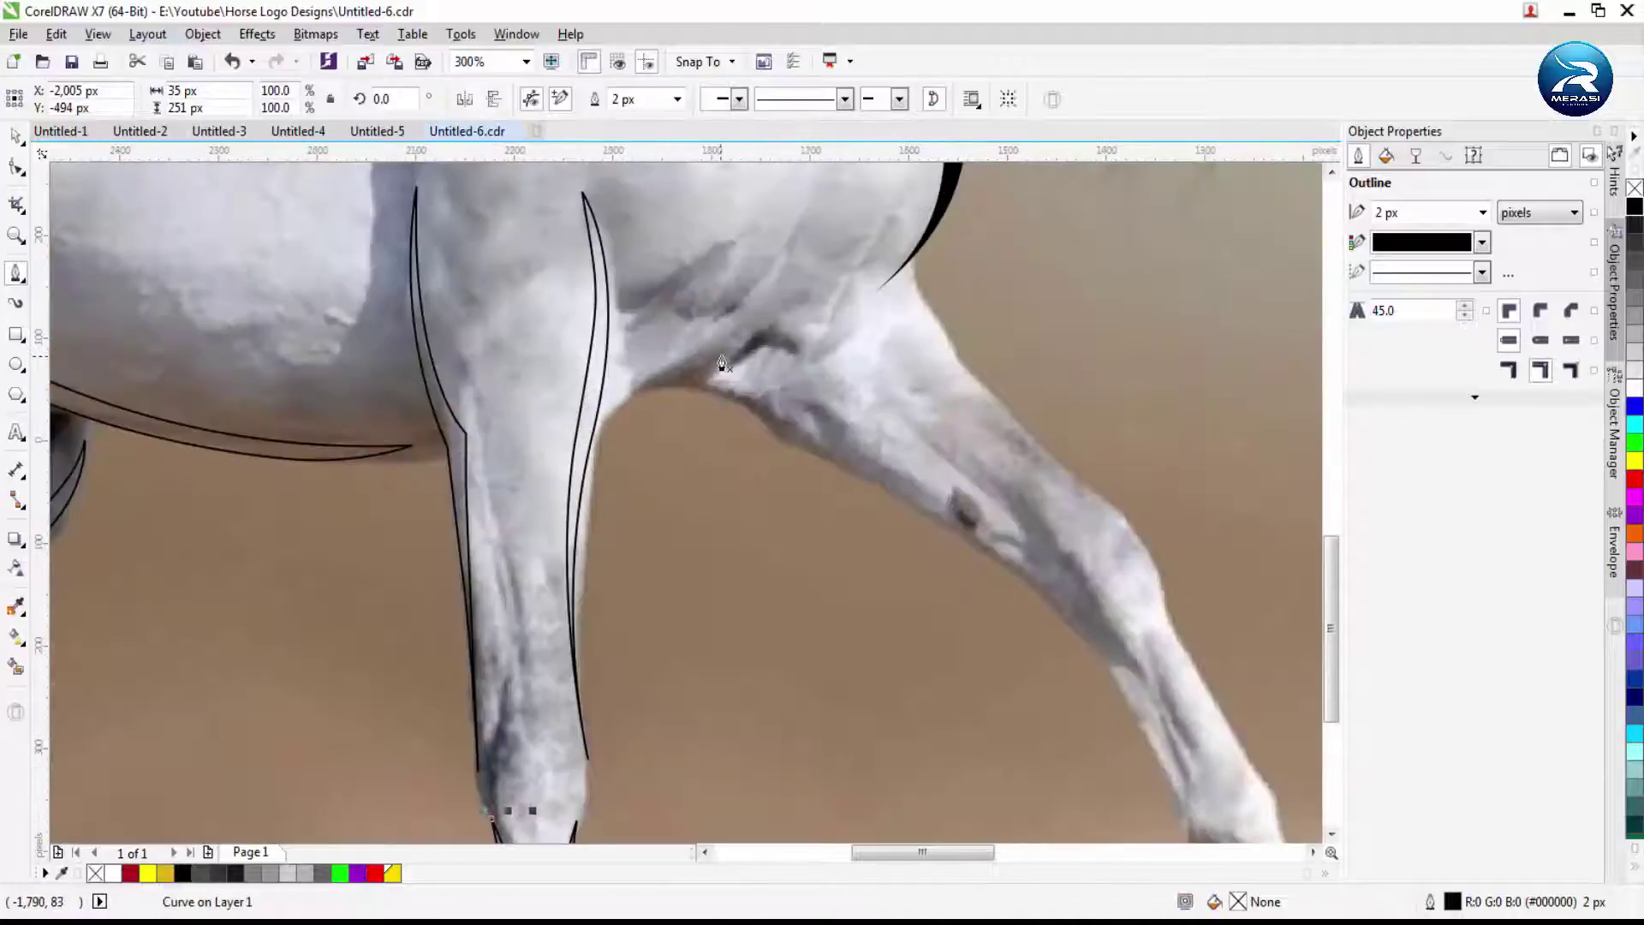
pyautogui.scroll(-3, 799, 214)
pyautogui.scroll(3, 773, 274)
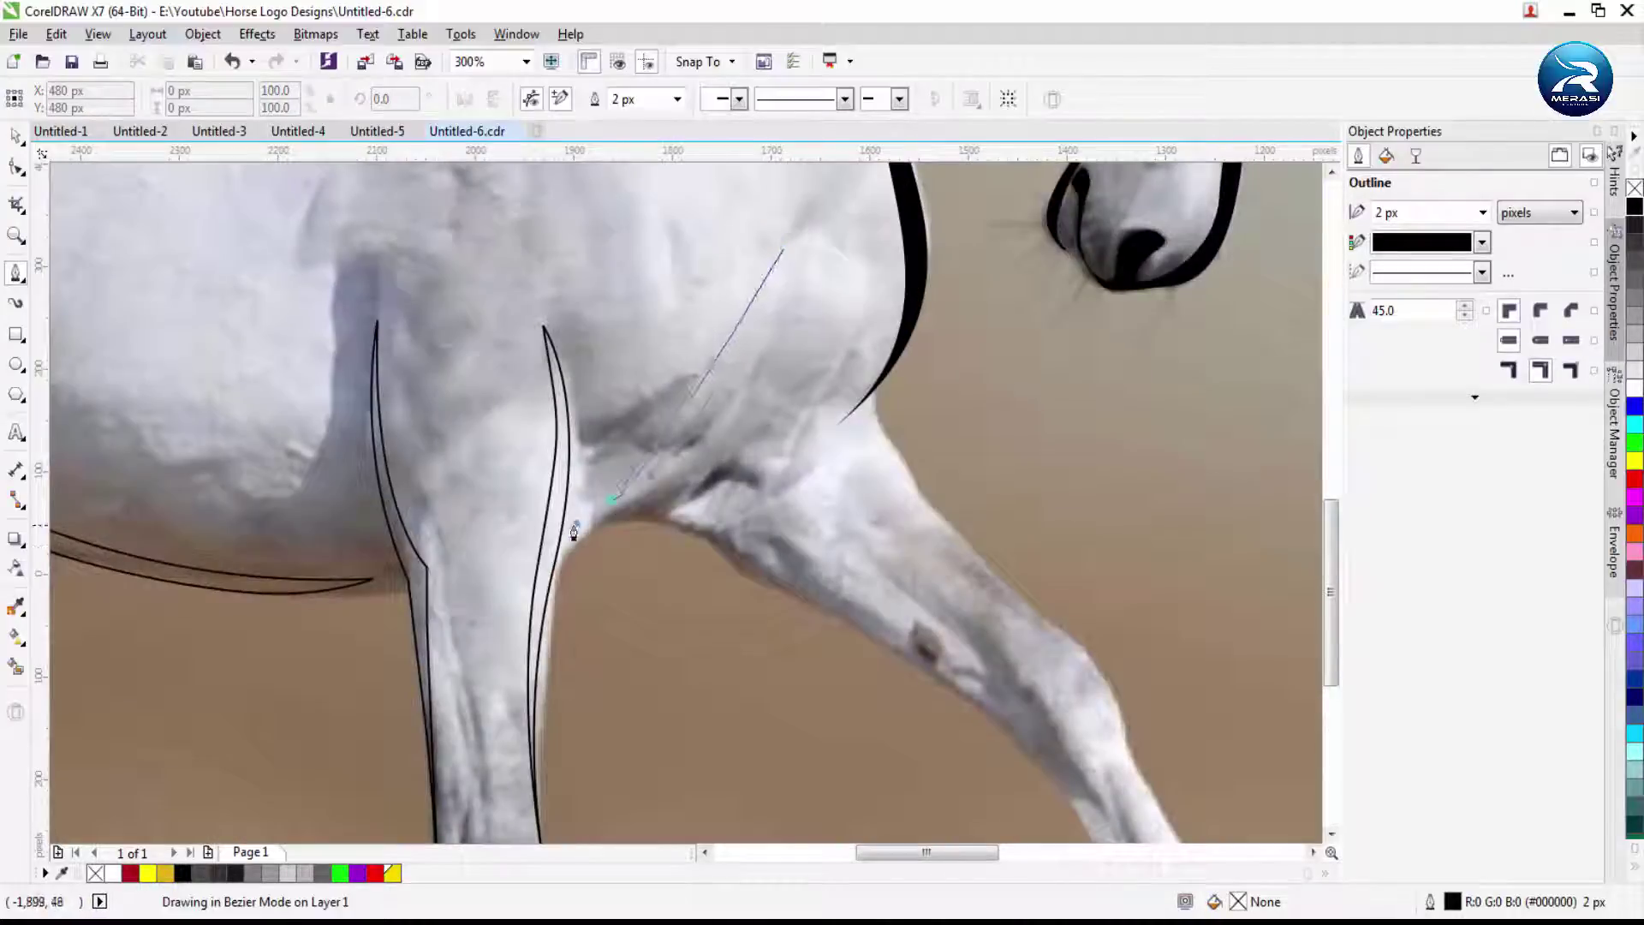
pyautogui.press('space')
pyautogui.moveTo(573, 531); pyautogui.dragTo(703, 514)
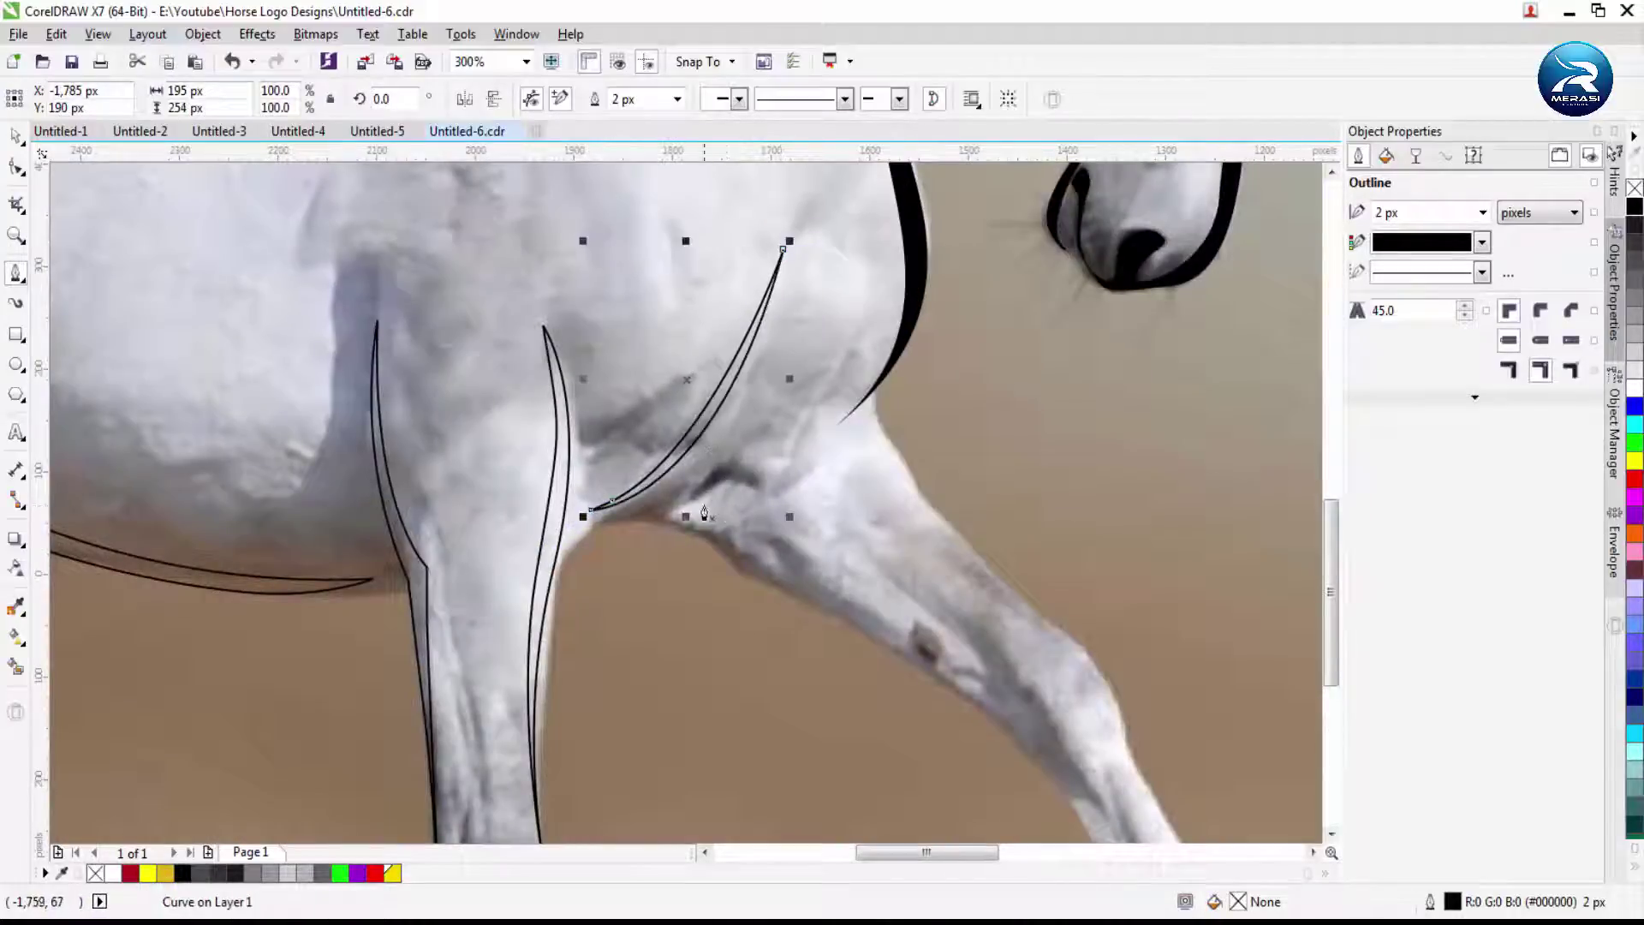
# Trace the outer contour of the far front leg's front edge from the chest over the knee to the fetlock, about 342 by 470 px
pyautogui.click(869, 417)
pyautogui.click(947, 529)
pyautogui.click(1001, 585)
pyautogui.click(1050, 629)
pyautogui.scroll(-1, 1053, 633)
pyautogui.scroll(1, 905, 501)
pyautogui.click(905, 501)
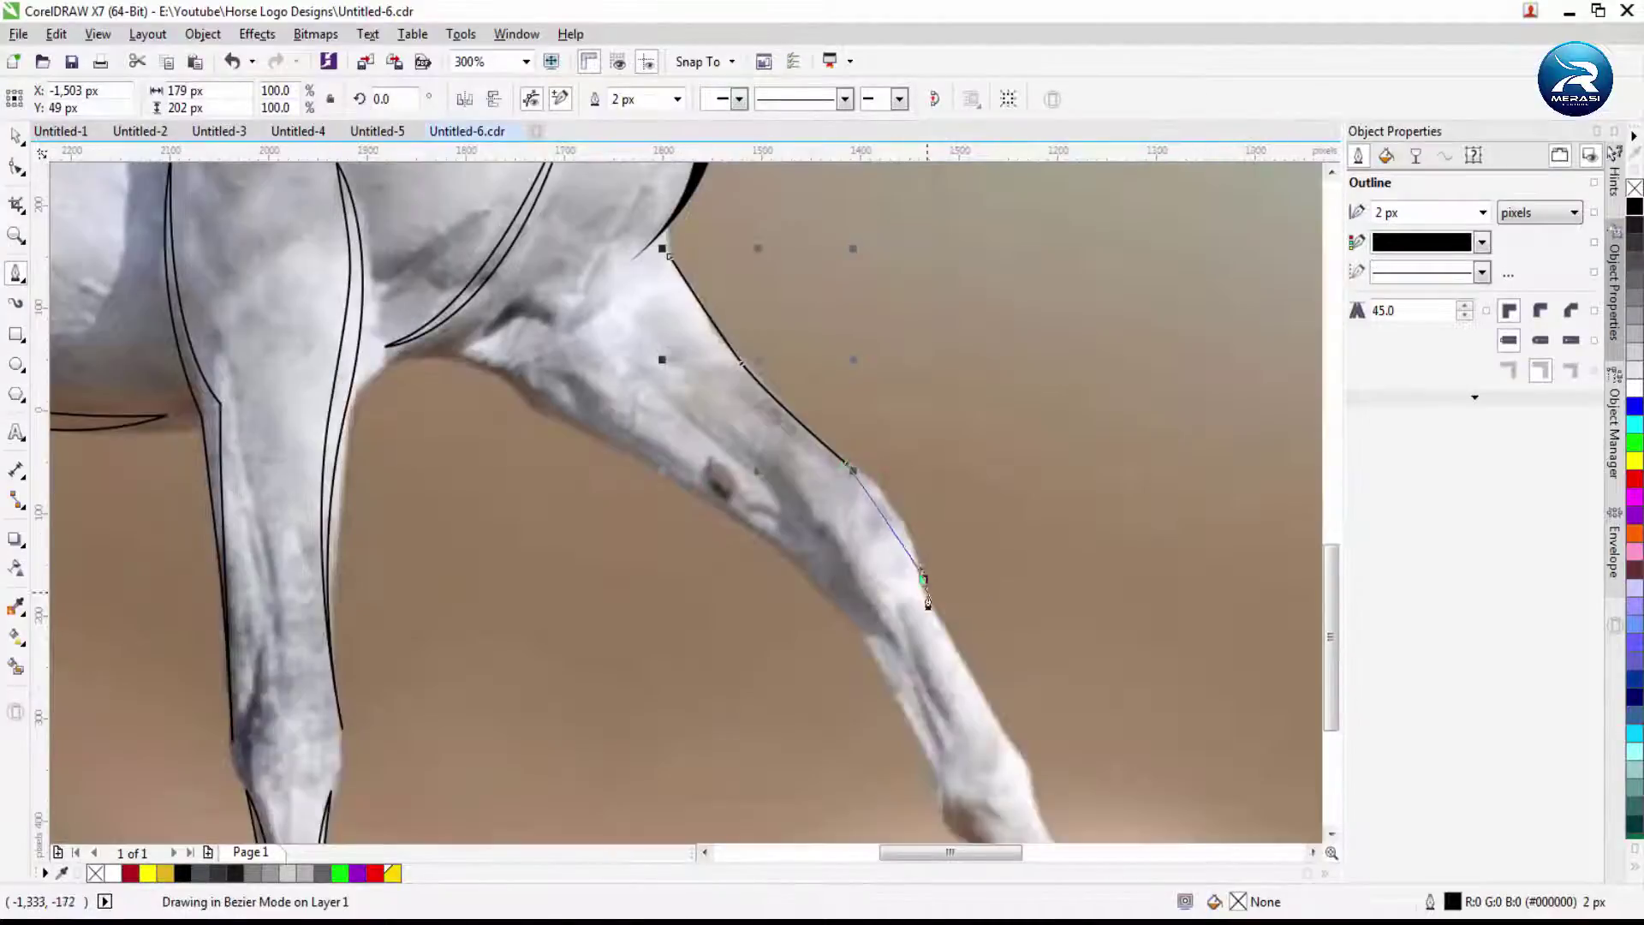
pyautogui.moveTo(923, 579); pyautogui.dragTo(941, 655)
pyautogui.click(1005, 730)
# Extend the contour to the hoof and trace the inner contour back up to the chest, closing a shape about 406 by 605 px
pyautogui.scroll(-1, 1005, 730)
pyautogui.scroll(1, 961, 687)
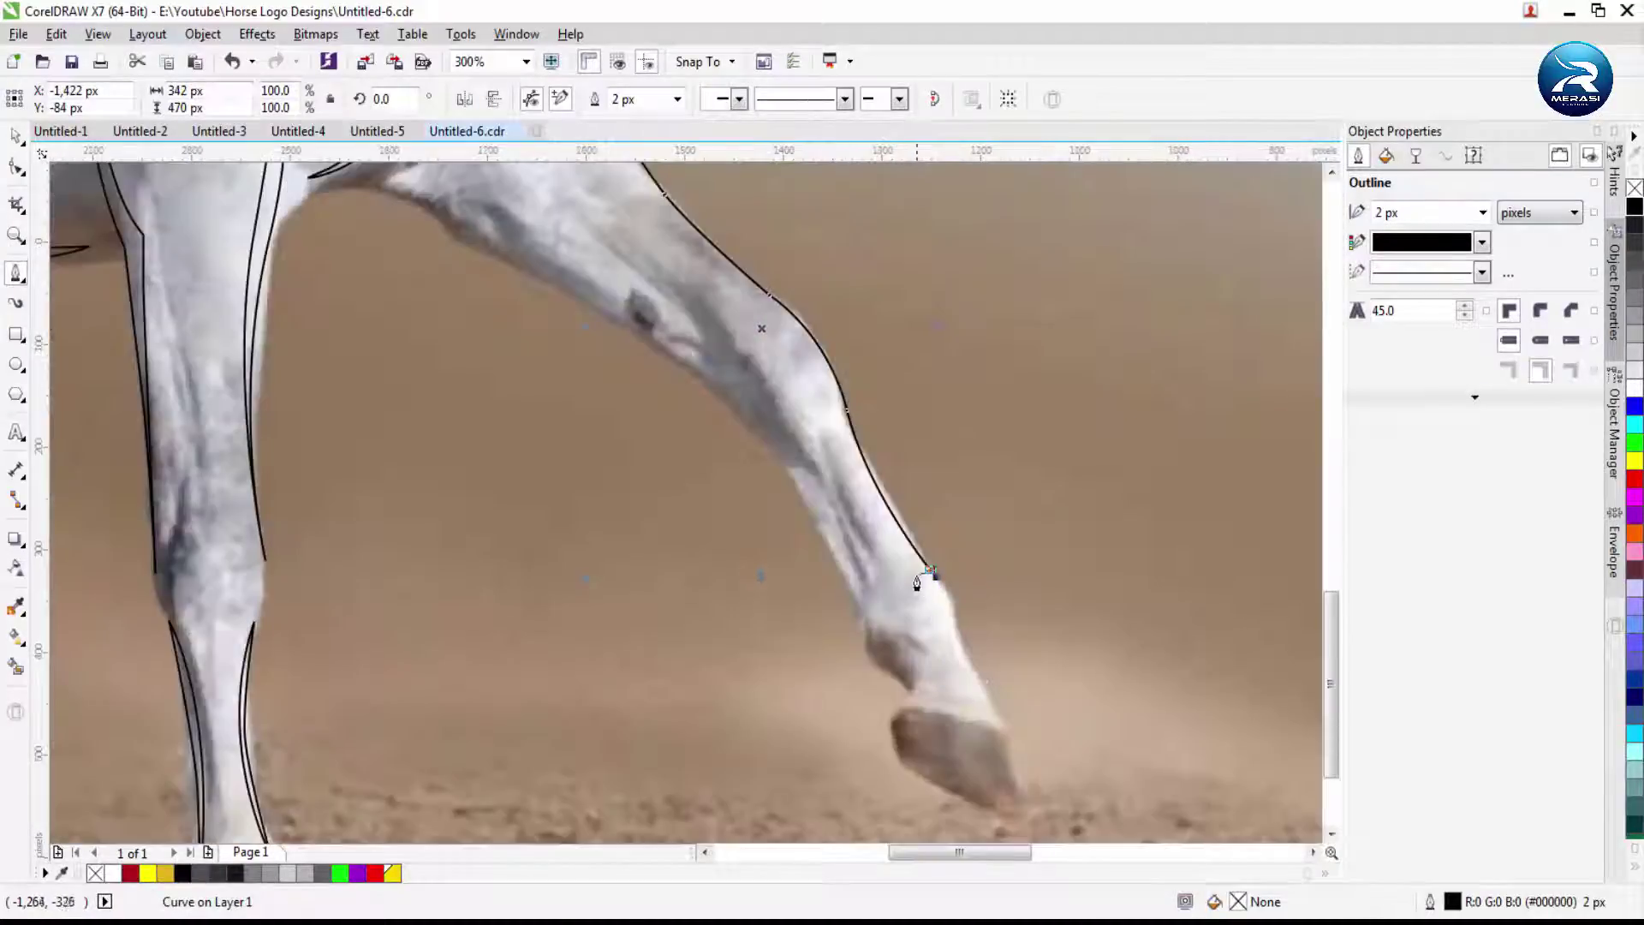
pyautogui.moveTo(922, 578); pyautogui.dragTo(908, 548)
pyautogui.scroll(1, 856, 479)
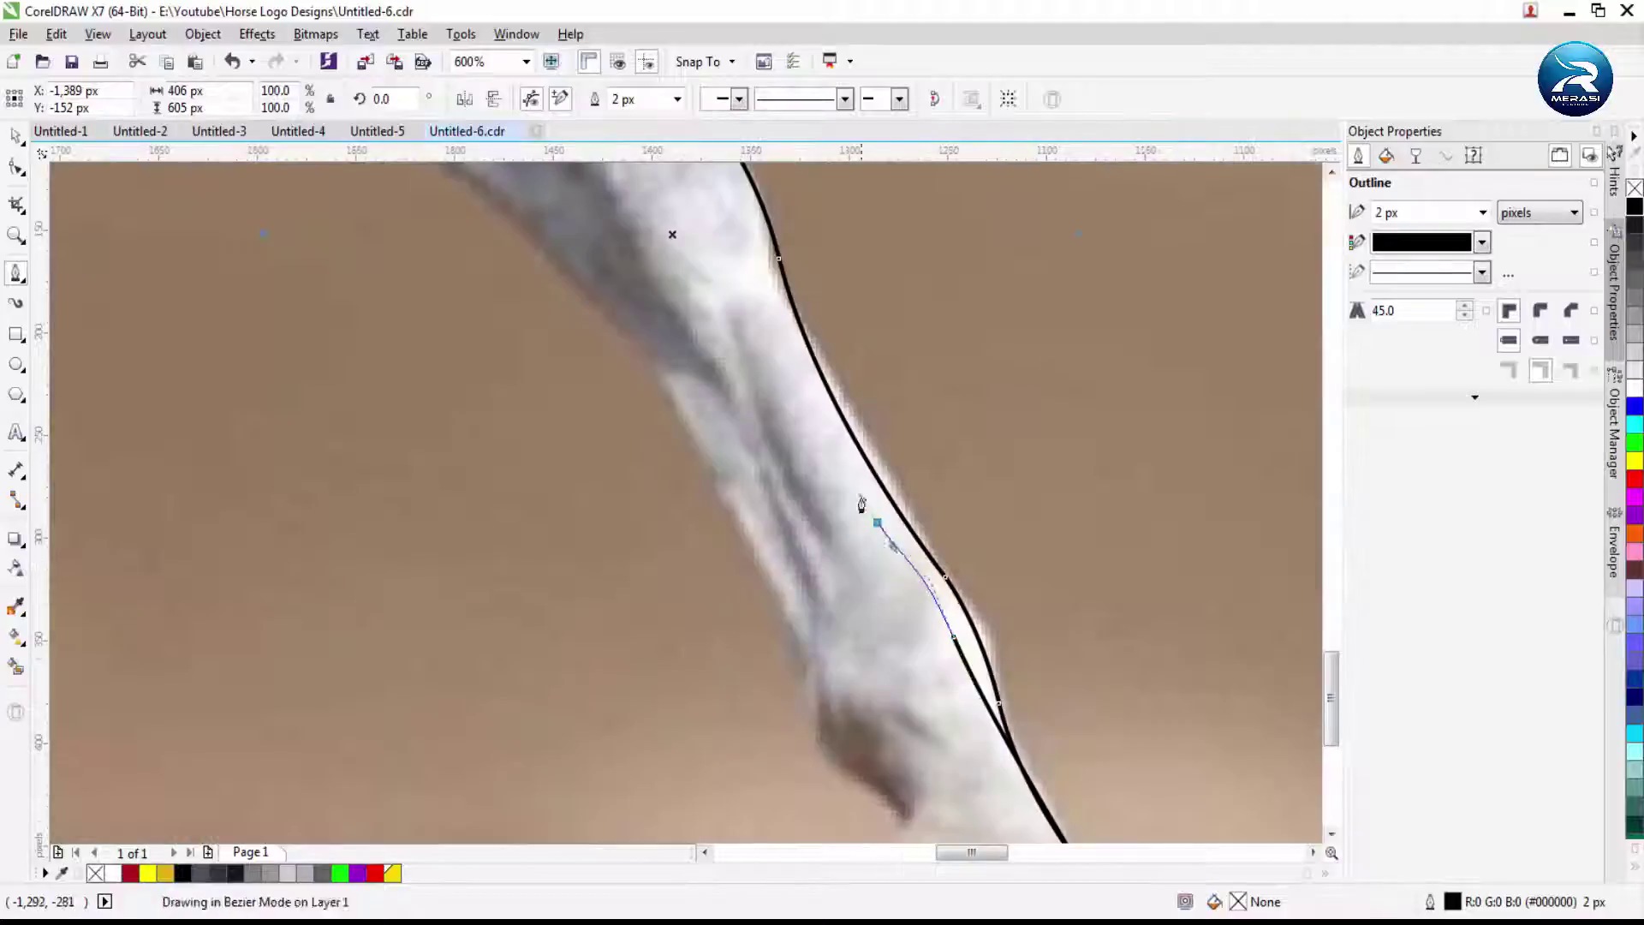
pyautogui.scroll(-1, 825, 399)
pyautogui.scroll(-1, 799, 351)
pyautogui.scroll(1, 700, 243)
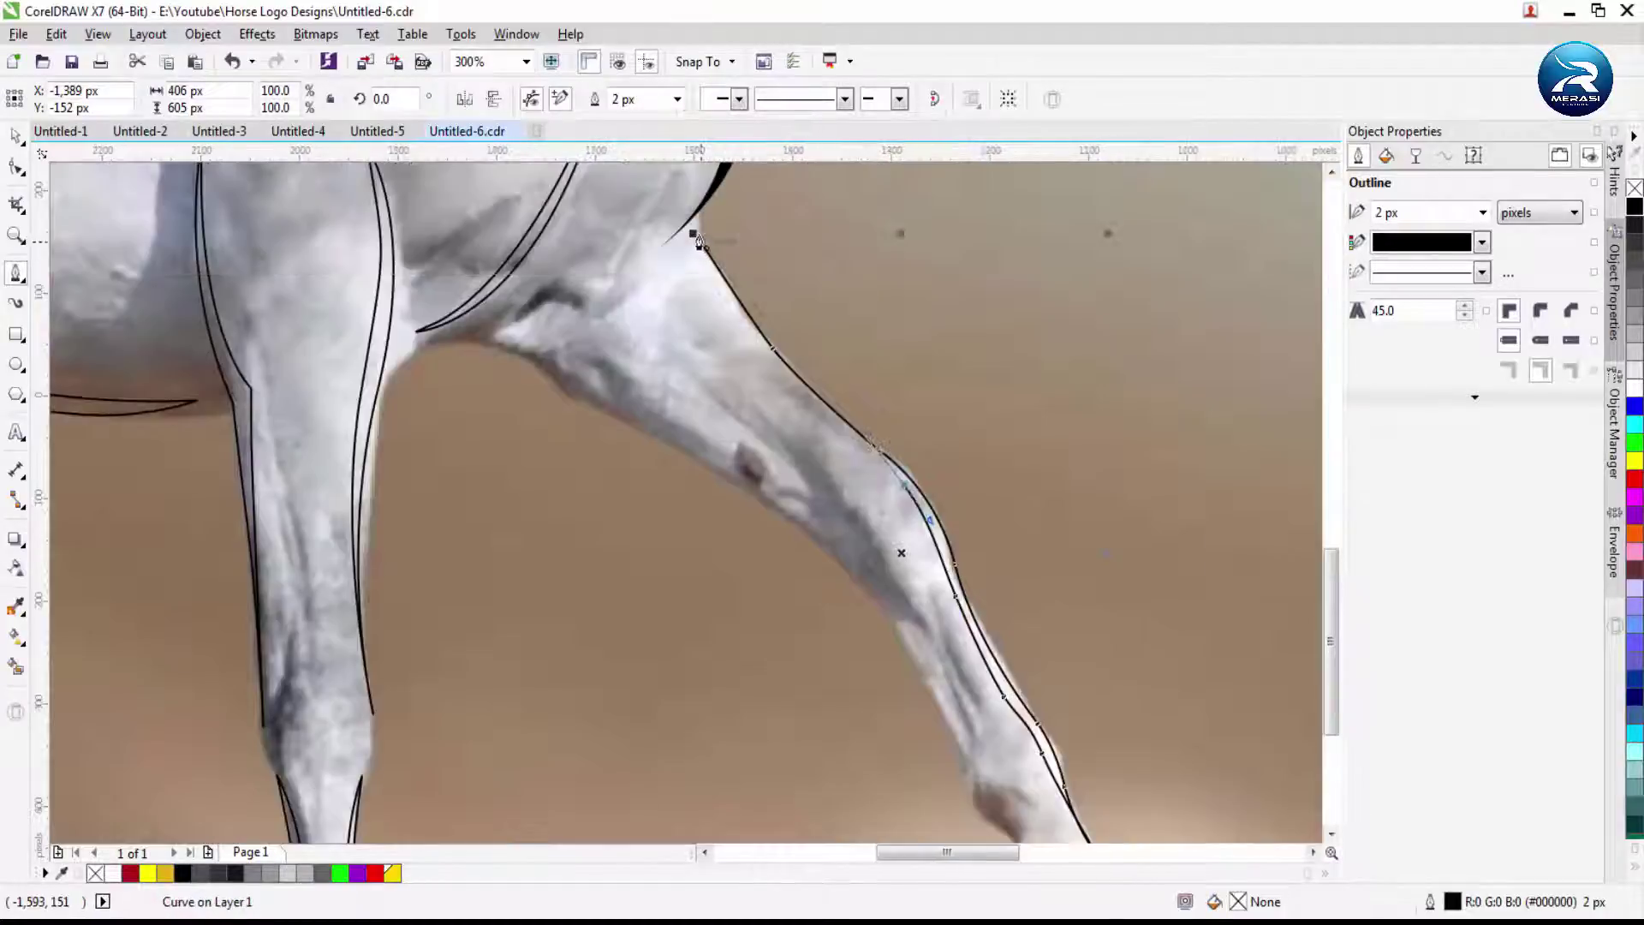
# Trace a tapering shape along the far front leg's rear edge from the chest to just above the fetlock
pyautogui.click(538, 362)
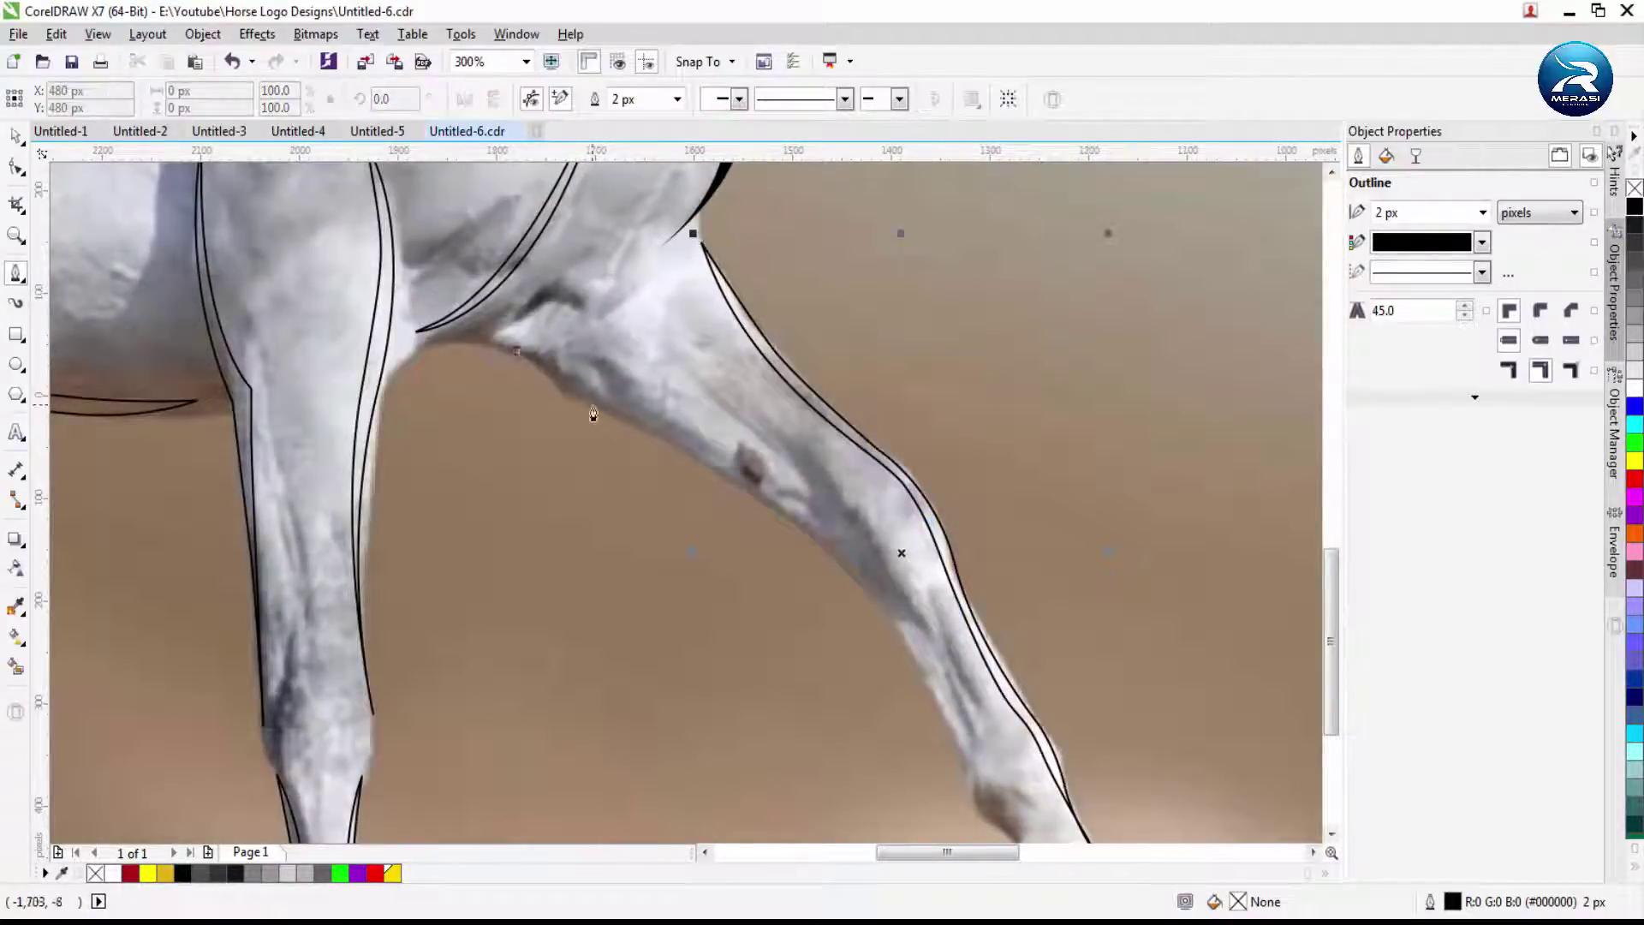
pyautogui.click(740, 488)
pyautogui.scroll(-1, 740, 488)
pyautogui.scroll(1, 821, 537)
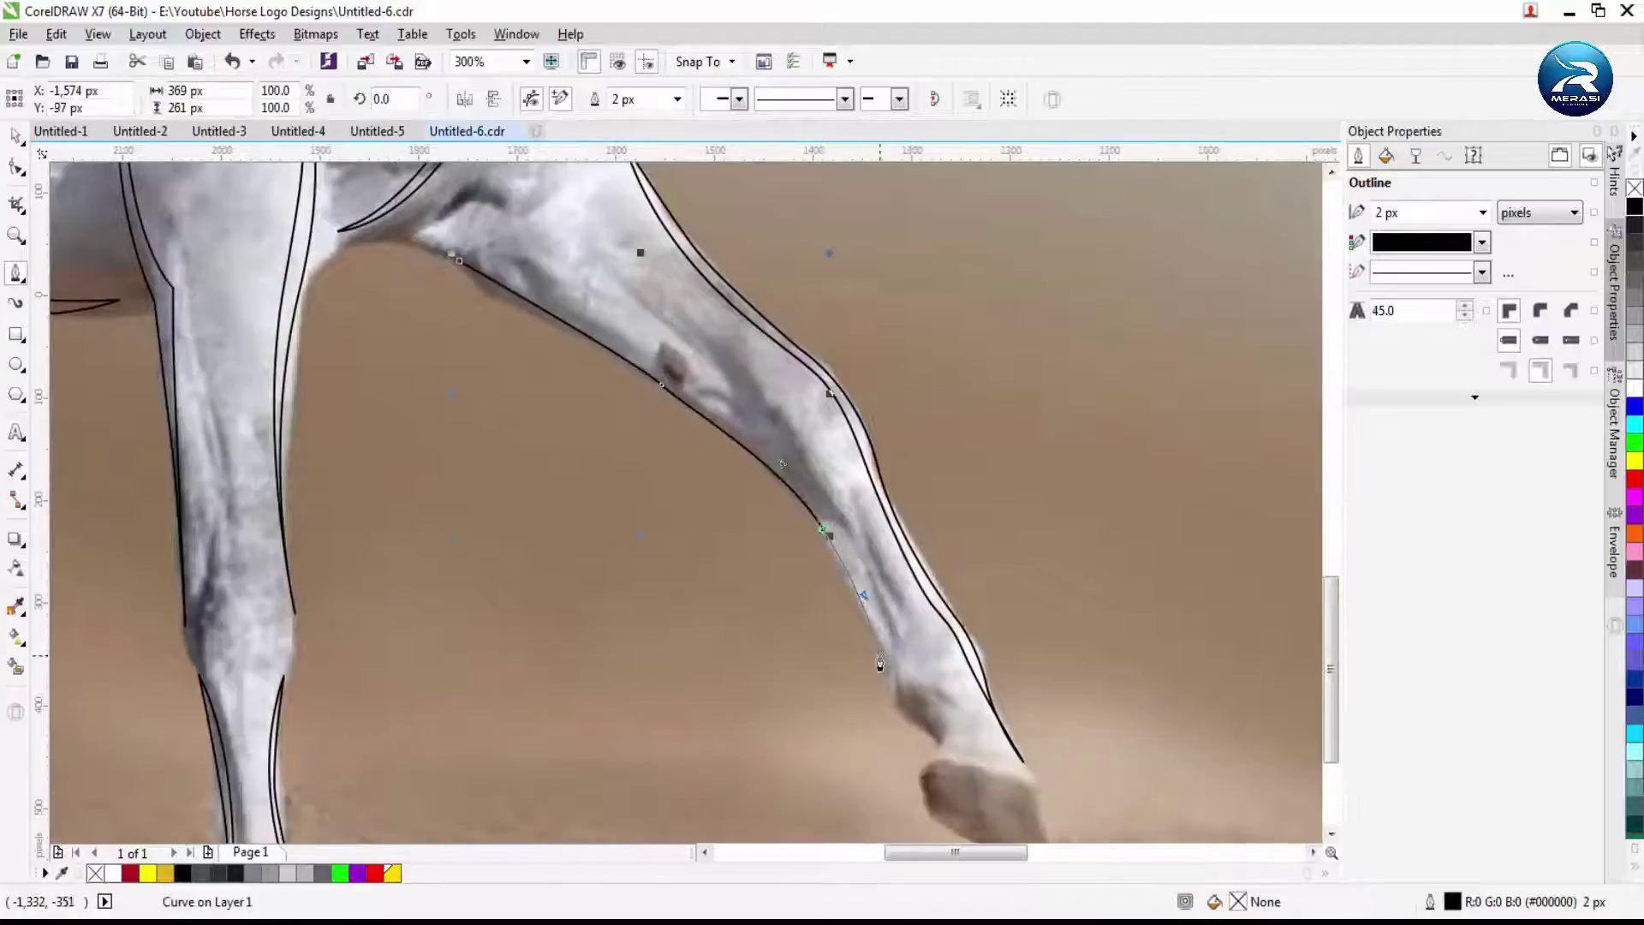
# Trace a small closed curved shape around the back of the far front leg's fetlock
pyautogui.scroll(-1, 469, 271)
pyautogui.scroll(2, 742, 506)
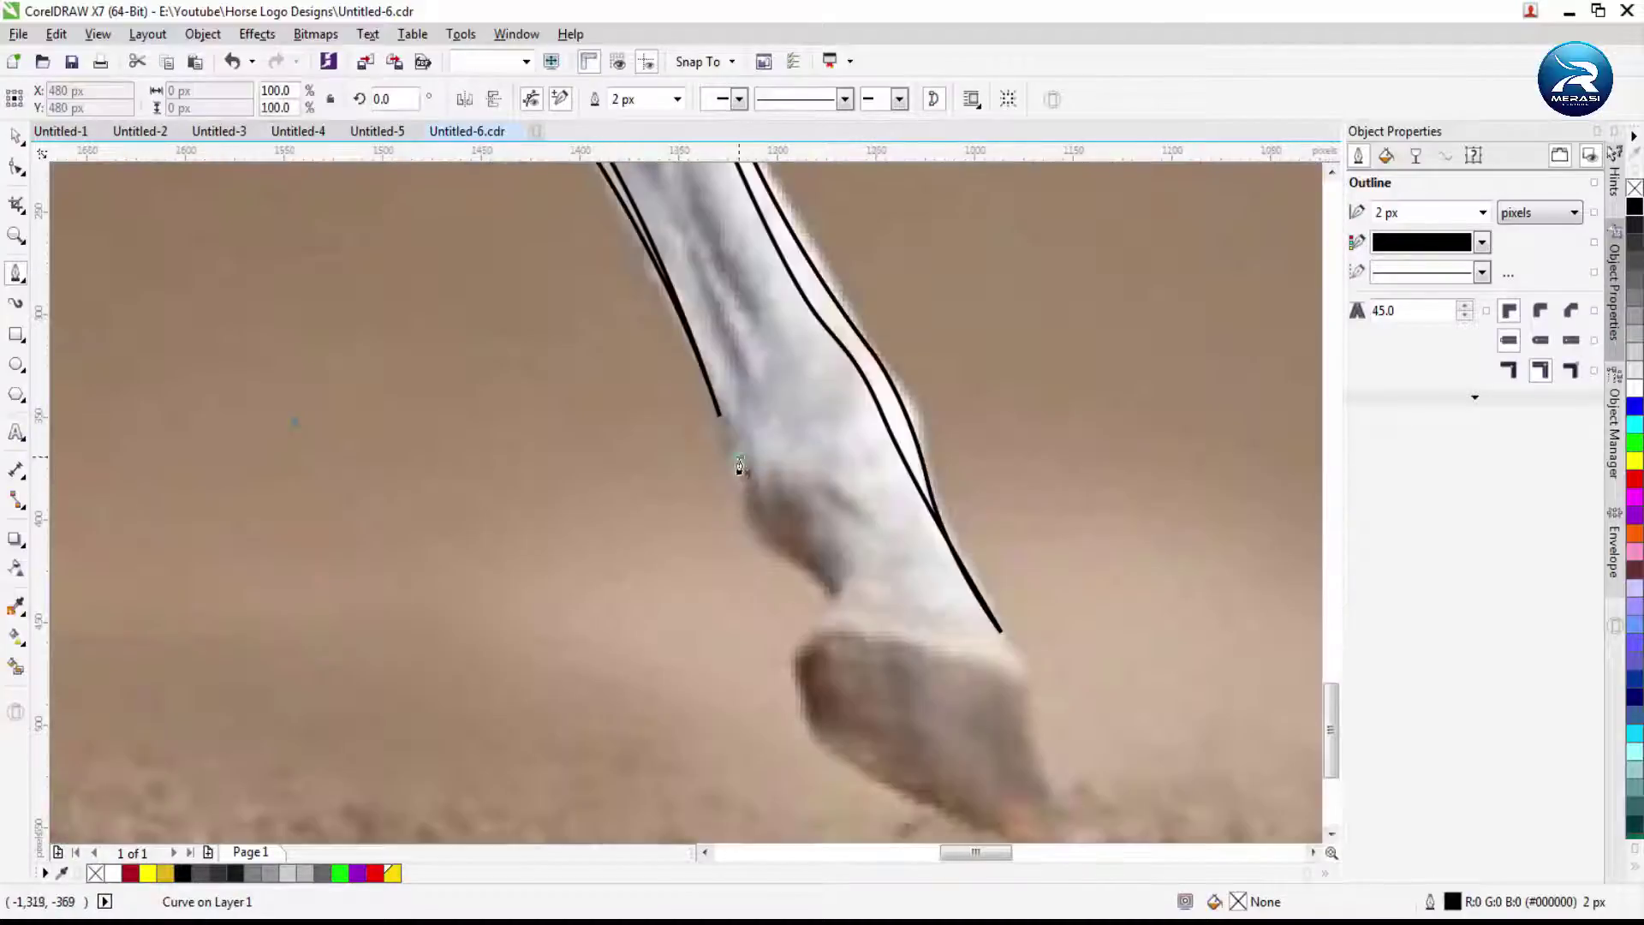
pyautogui.moveTo(828, 608); pyautogui.dragTo(805, 557)
pyautogui.click(741, 466)
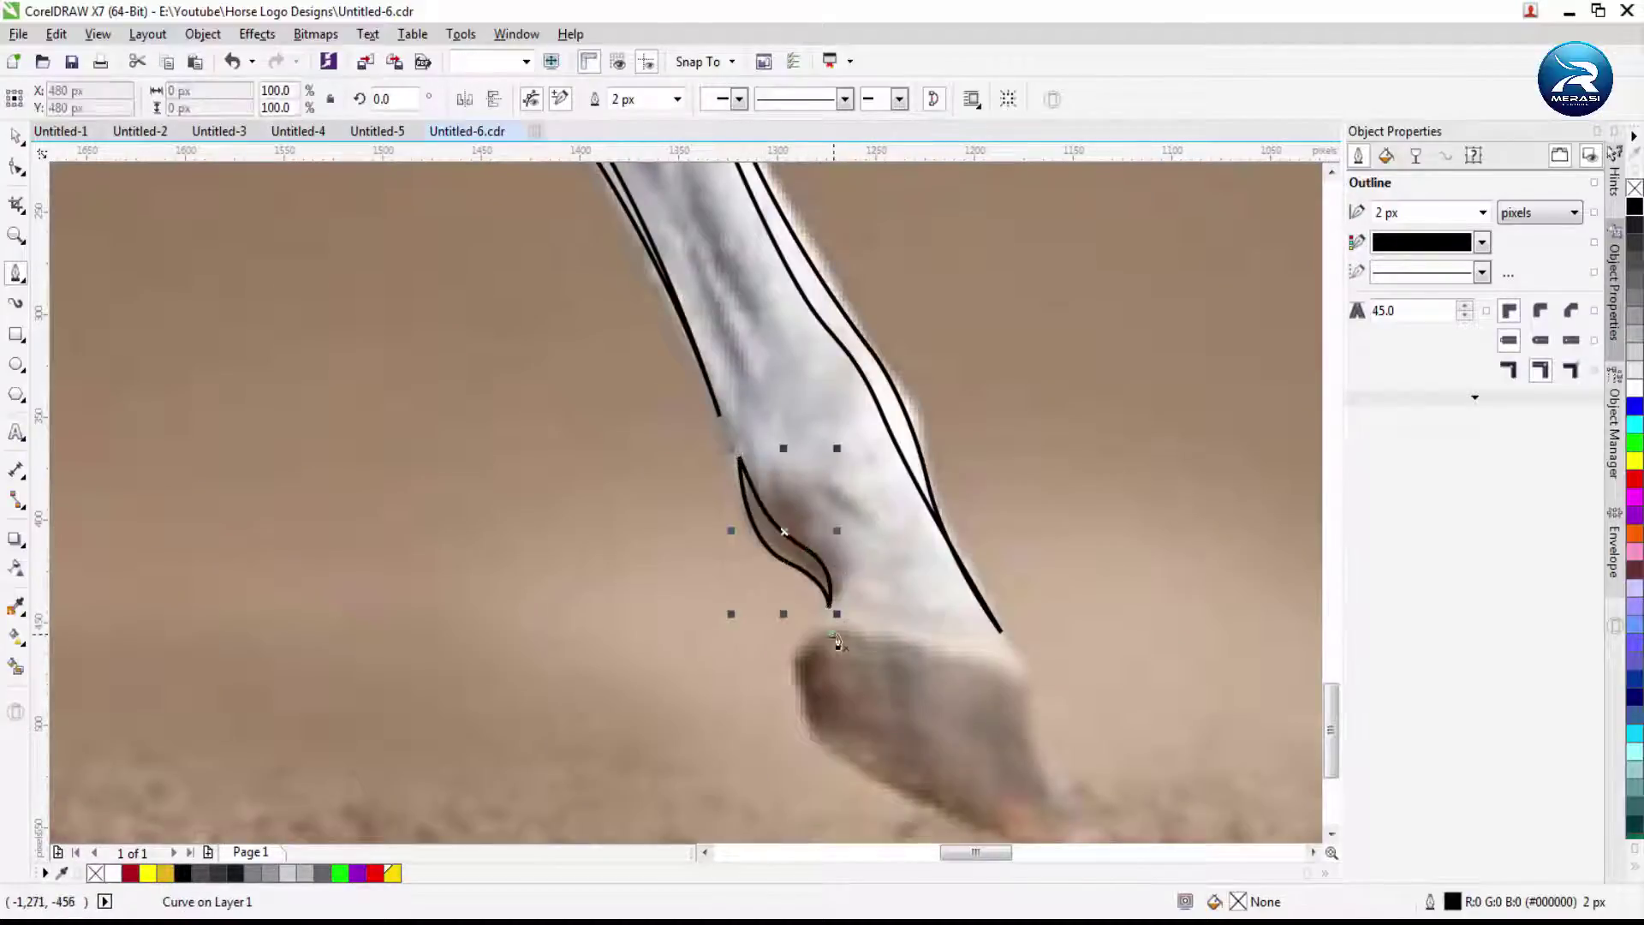
# Trace the far front leg's hoof as a closed shape, about 131 by 104 px
pyautogui.click(827, 633)
pyautogui.click(1023, 676)
pyautogui.click(1039, 788)
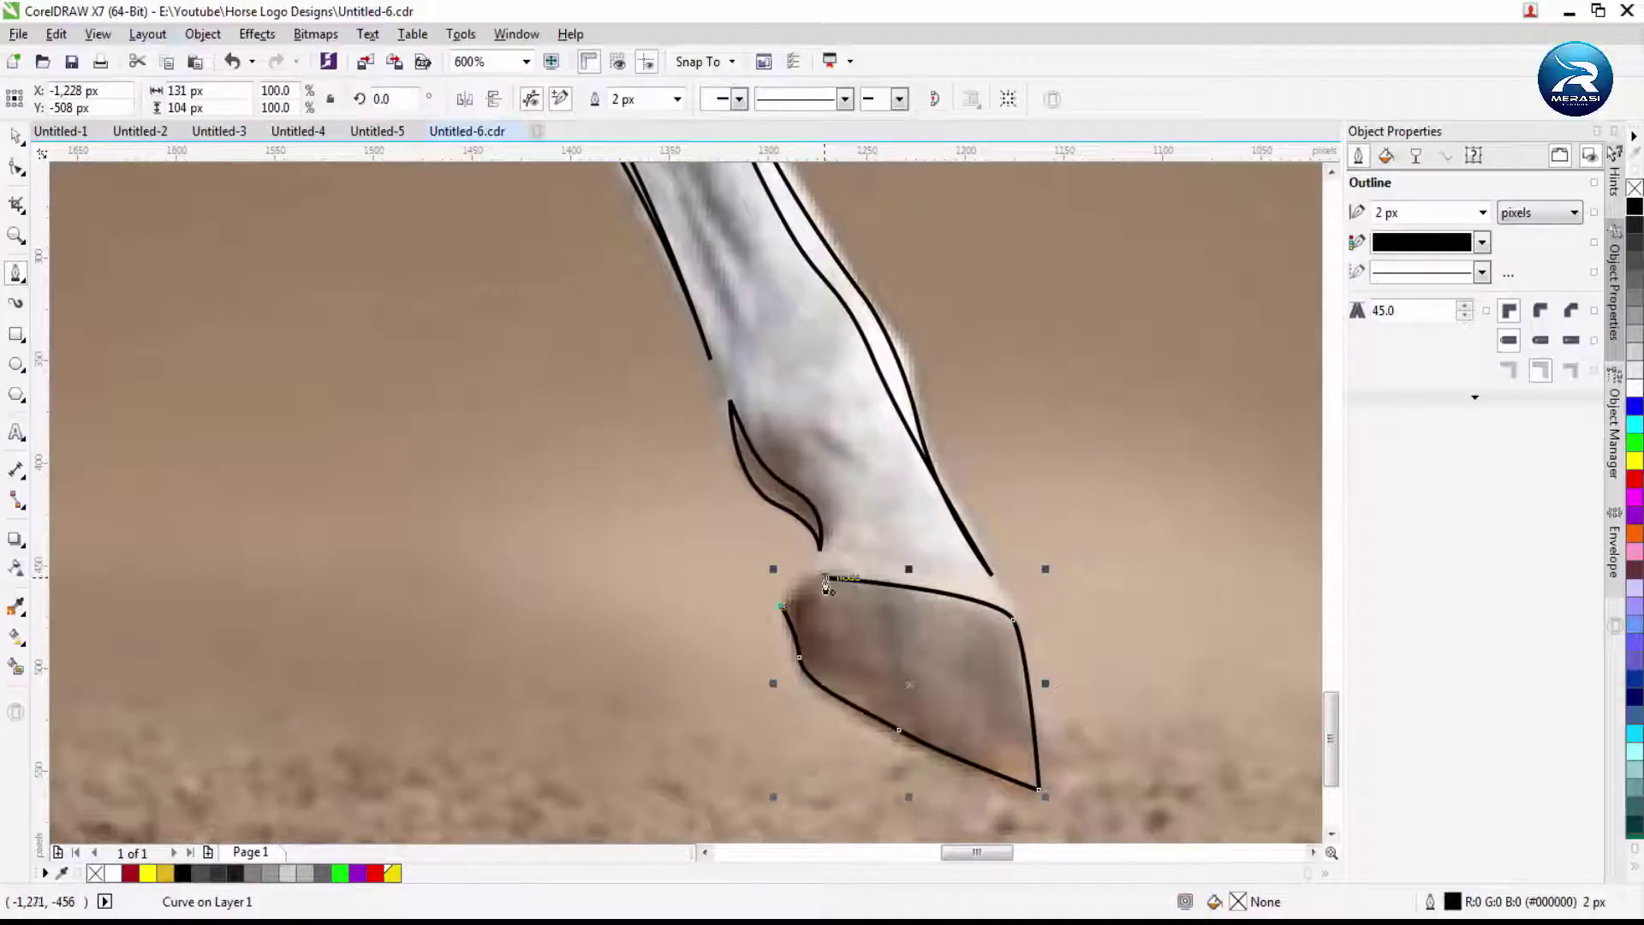
pyautogui.click(826, 585)
# Move the horse photo clear of the tracing and select the traced shapes to look at the whole drawing
pyautogui.scroll(-5, 826, 585)
pyautogui.scroll(-1, 853, 384)
pyautogui.moveTo(852, 384); pyautogui.dragTo(443, 392)
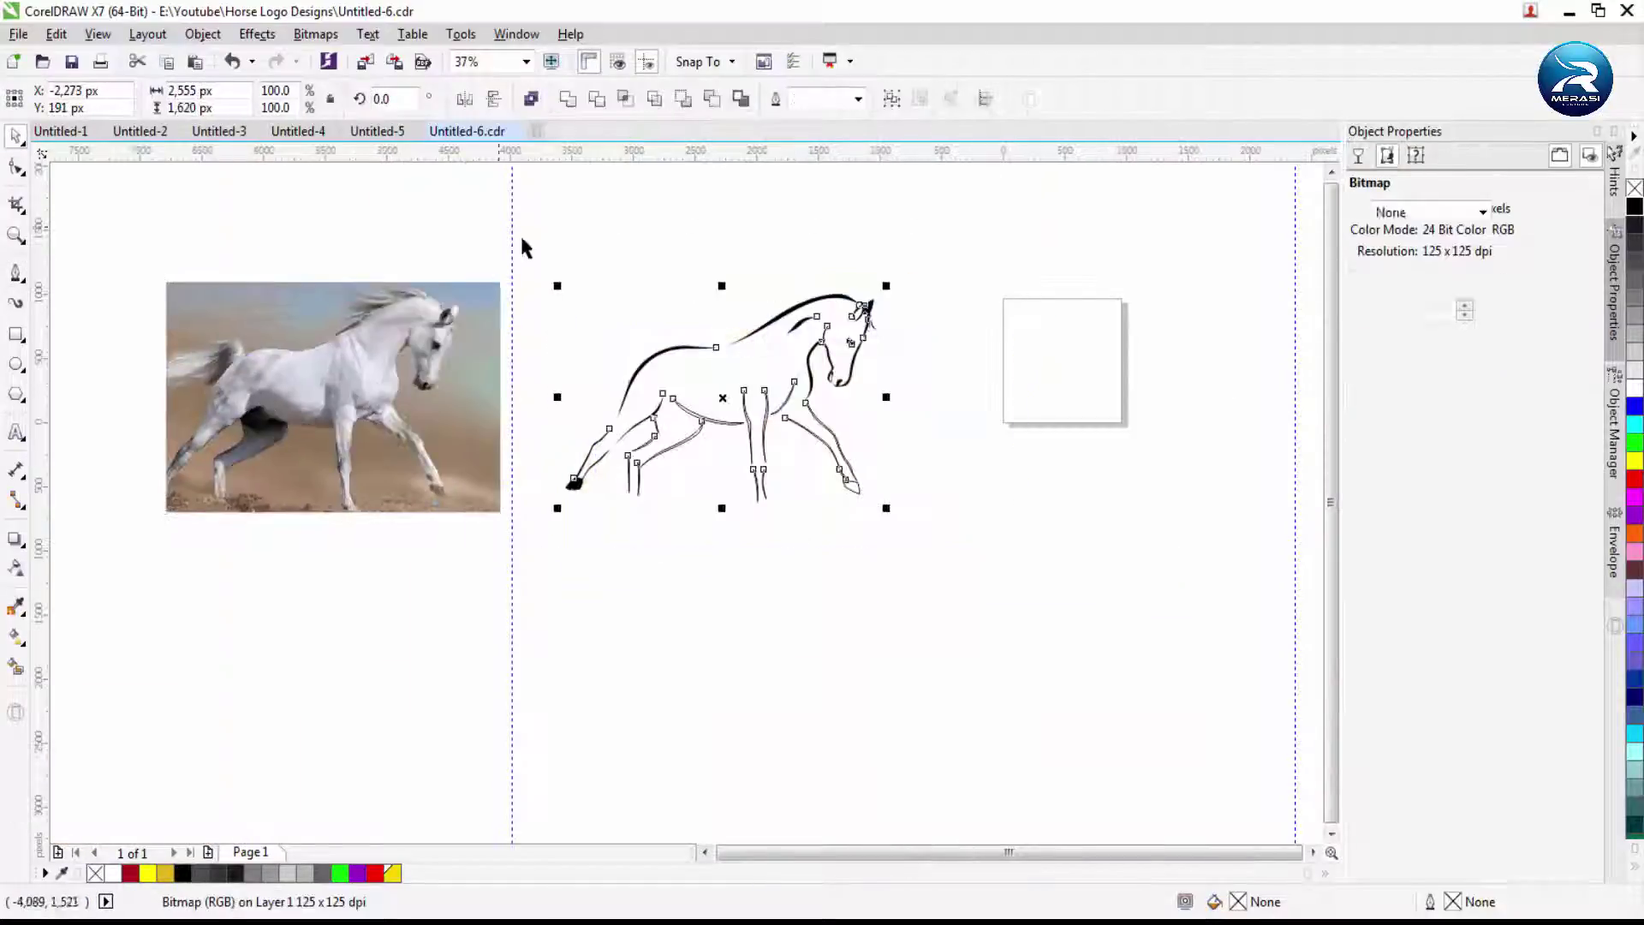
pyautogui.moveTo(525, 245); pyautogui.dragTo(916, 522)
pyautogui.click(963, 218)
pyautogui.moveTo(540, 274); pyautogui.dragTo(961, 653)
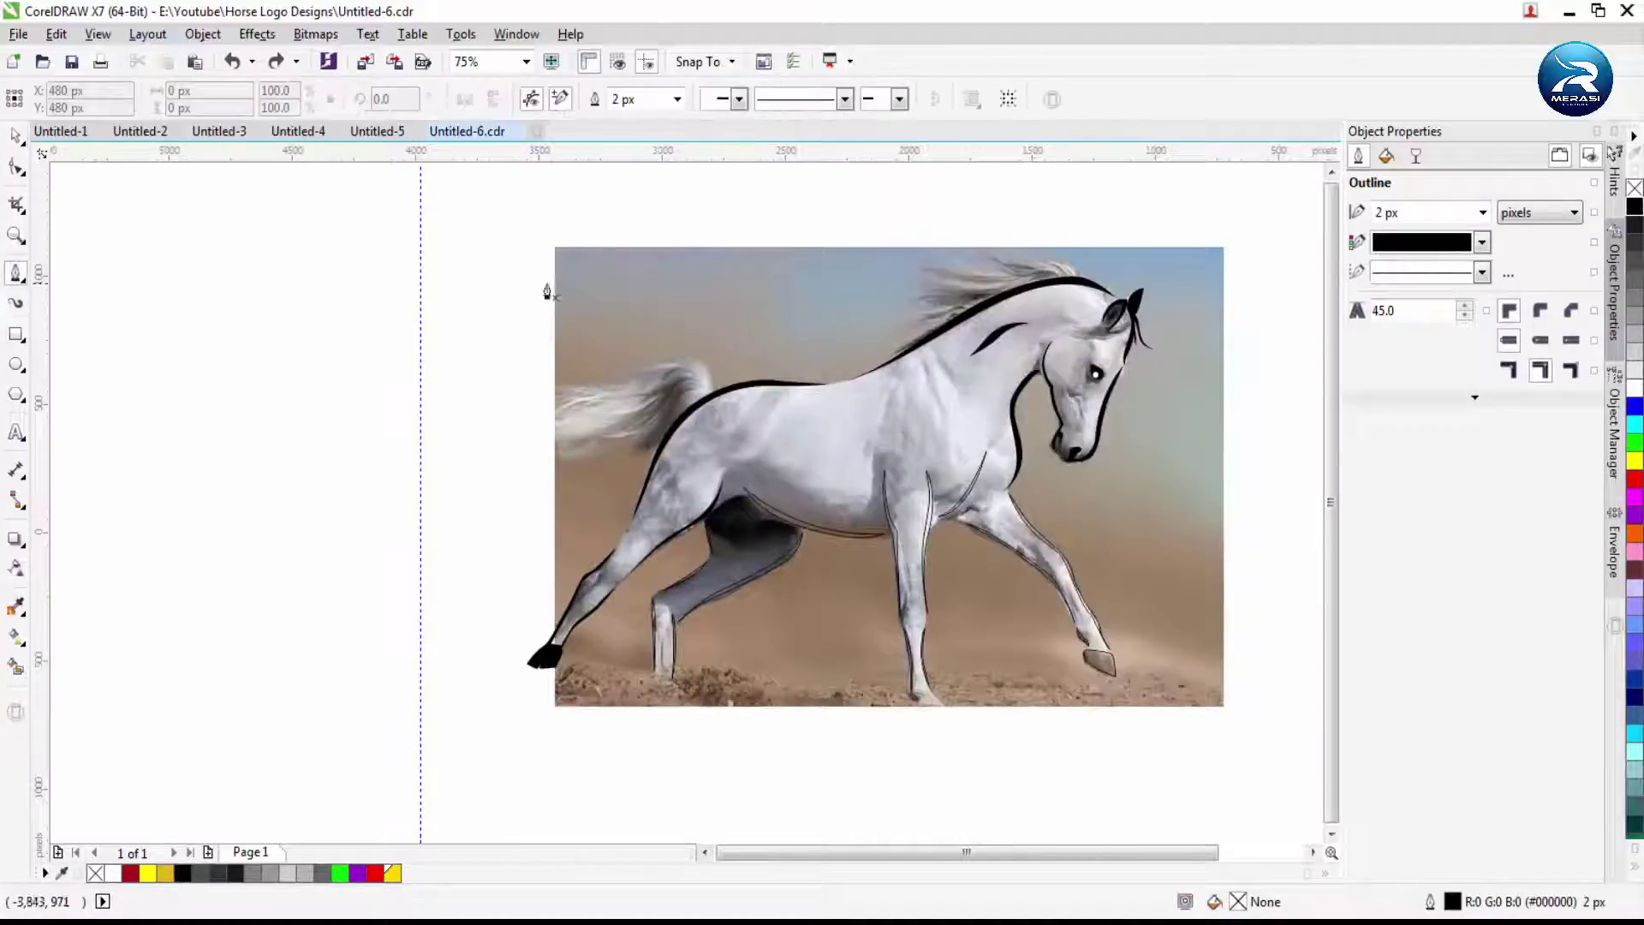
# Trace the foremost mane lock behind the ears as a tapering shape about 236 by 114 px, ending on the neck's crest
pyautogui.scroll(3, 1111, 470)
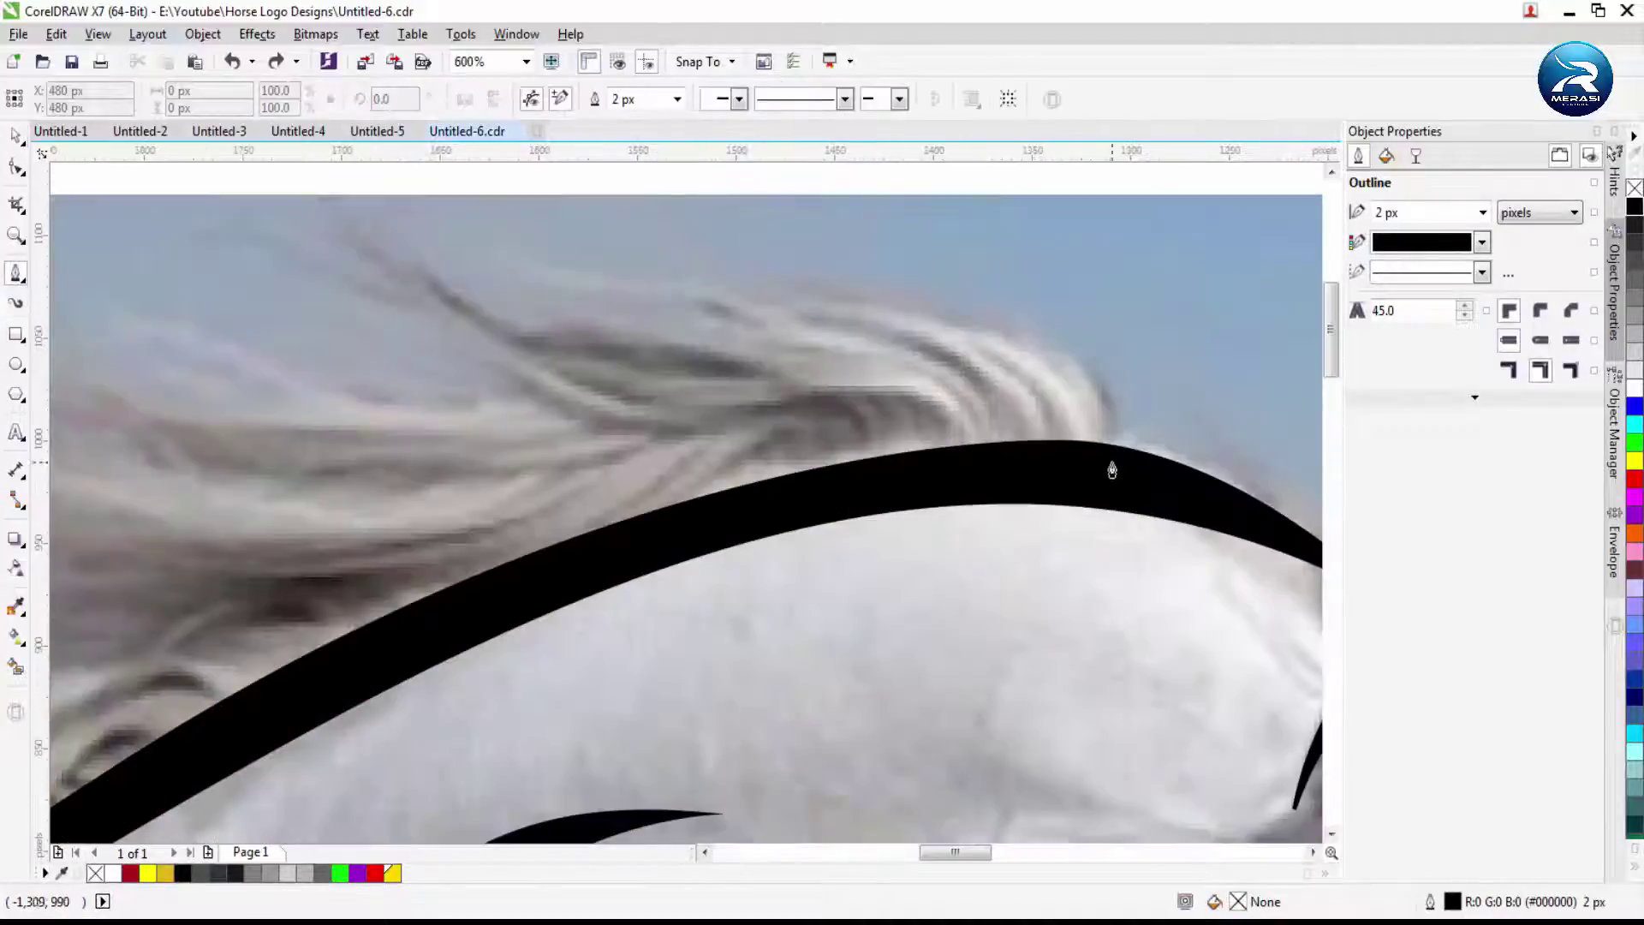
pyautogui.click(701, 262)
pyautogui.moveTo(650, 229); pyautogui.dragTo(694, 288)
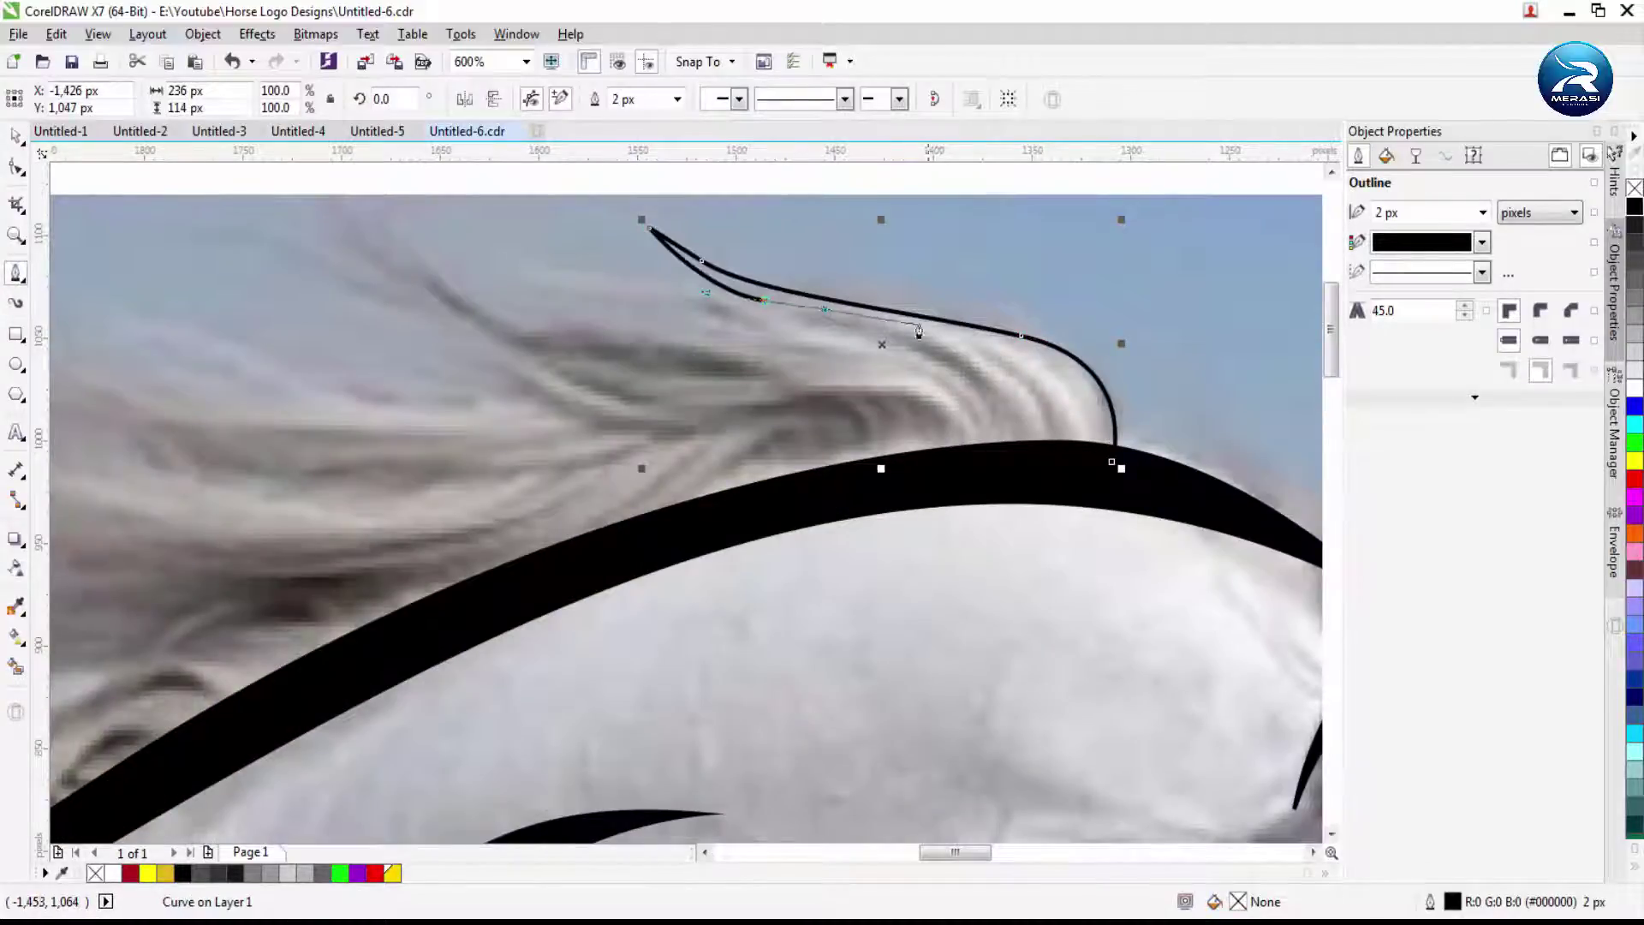
pyautogui.moveTo(1067, 471); pyautogui.dragTo(1051, 563)
pyautogui.click(1111, 464)
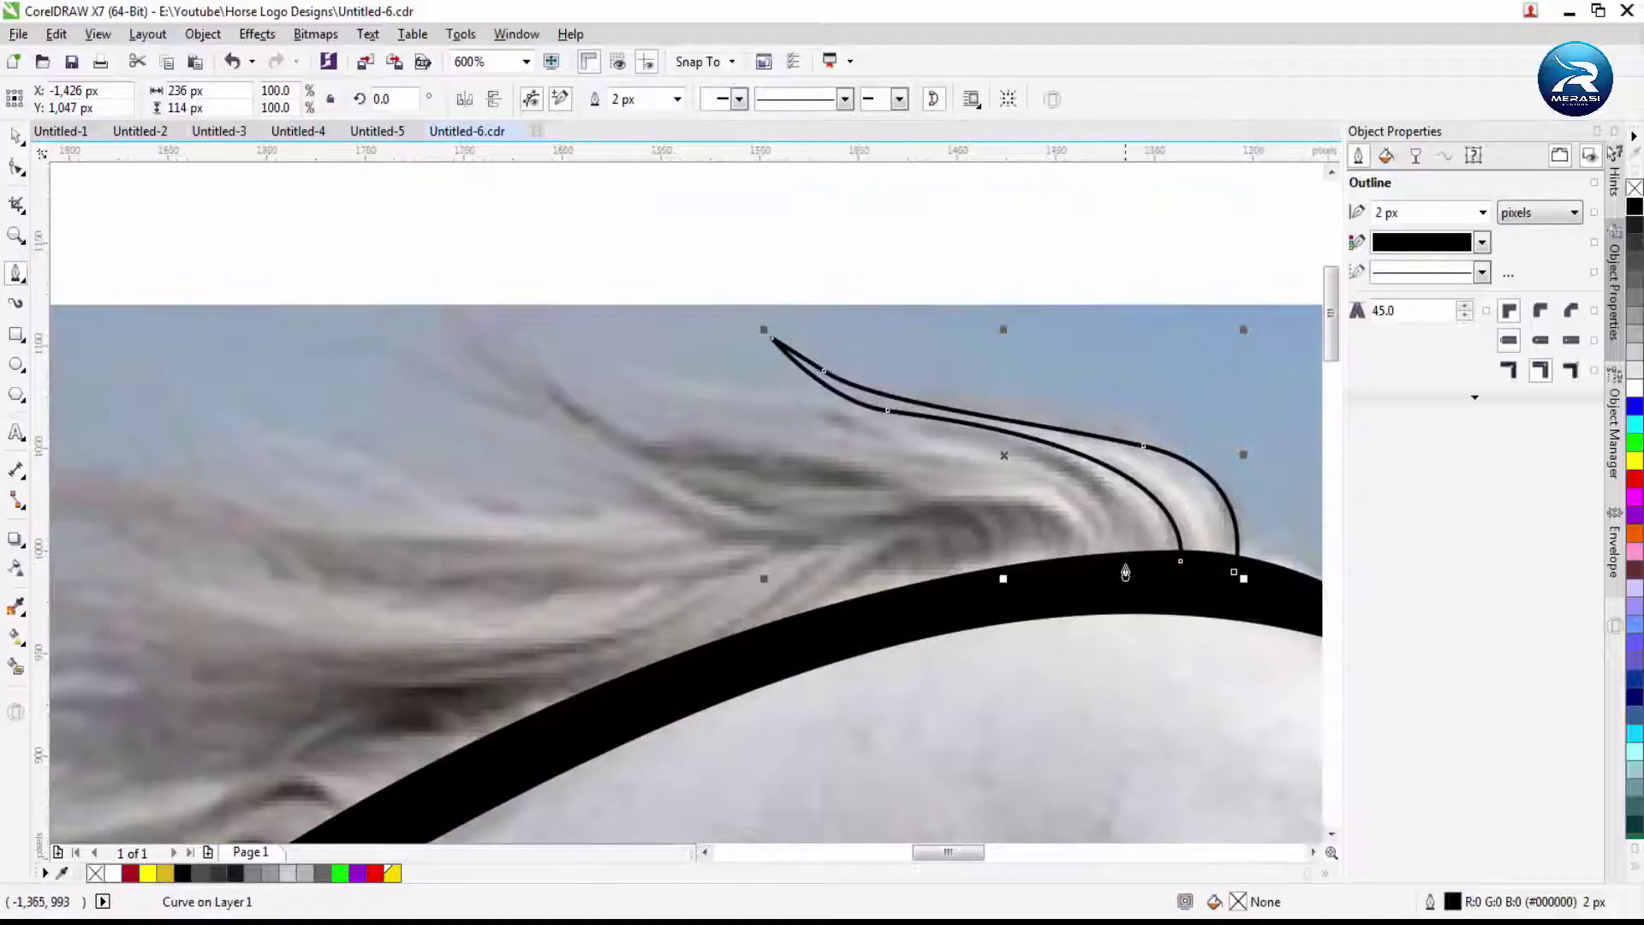
# Trace a tapering tail lock along the tail's upper edge as a shape about 447 by 249 px with an upturned tip
pyautogui.scroll(-4, 426, 795)
pyautogui.scroll(2, 426, 794)
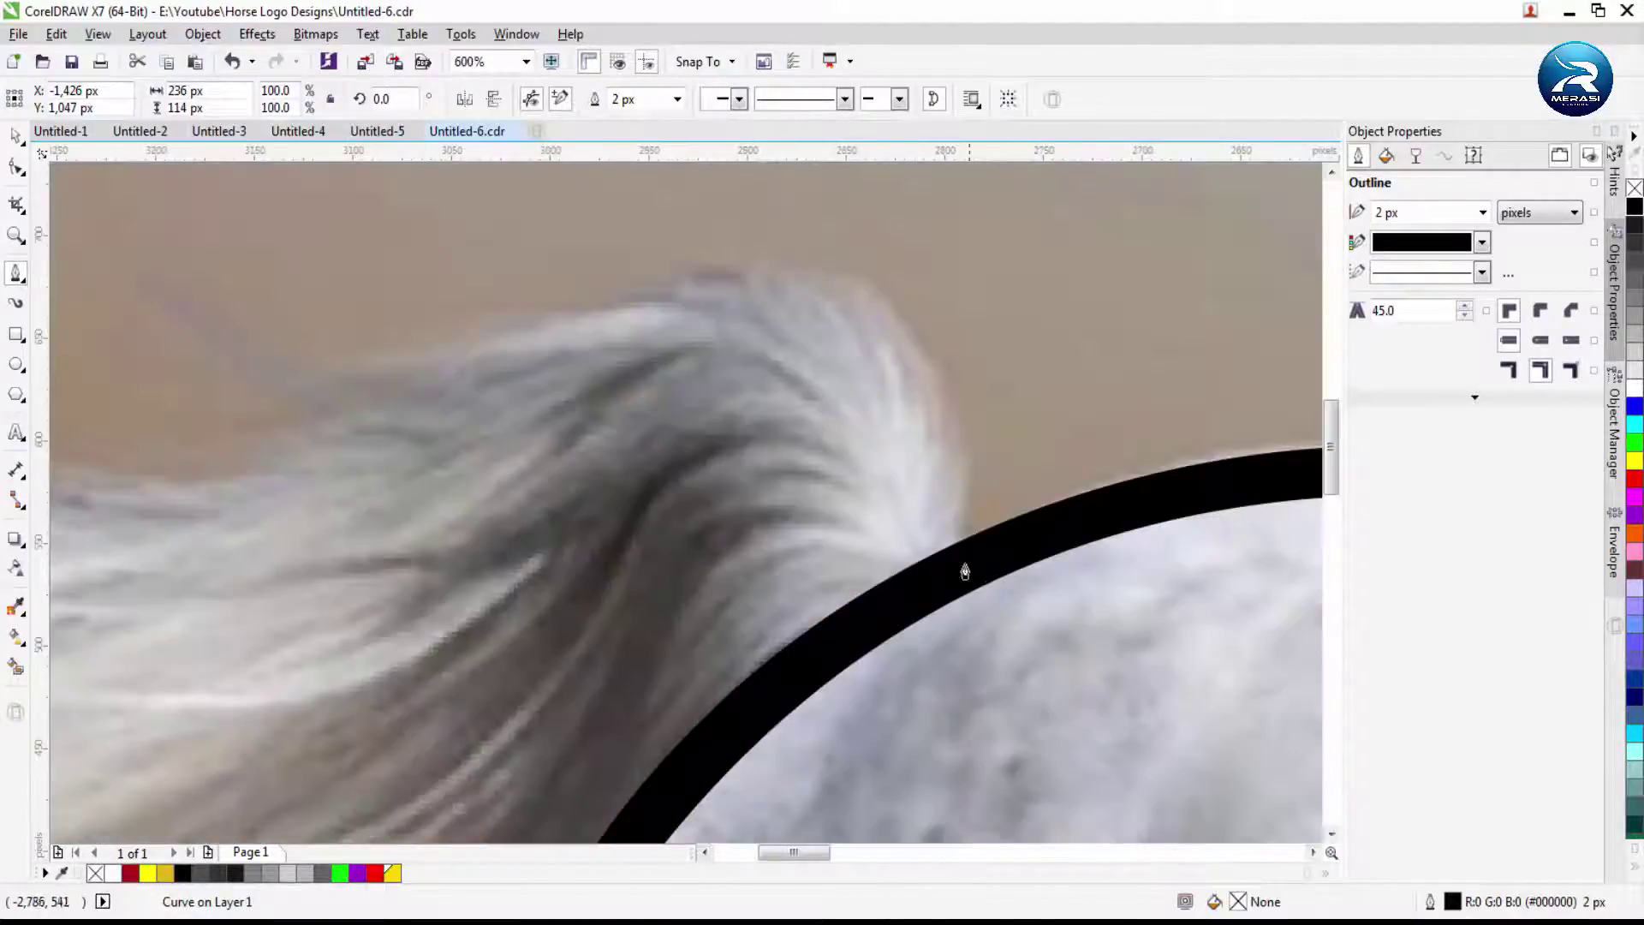
pyautogui.click(962, 568)
pyautogui.moveTo(777, 279); pyautogui.dragTo(713, 287)
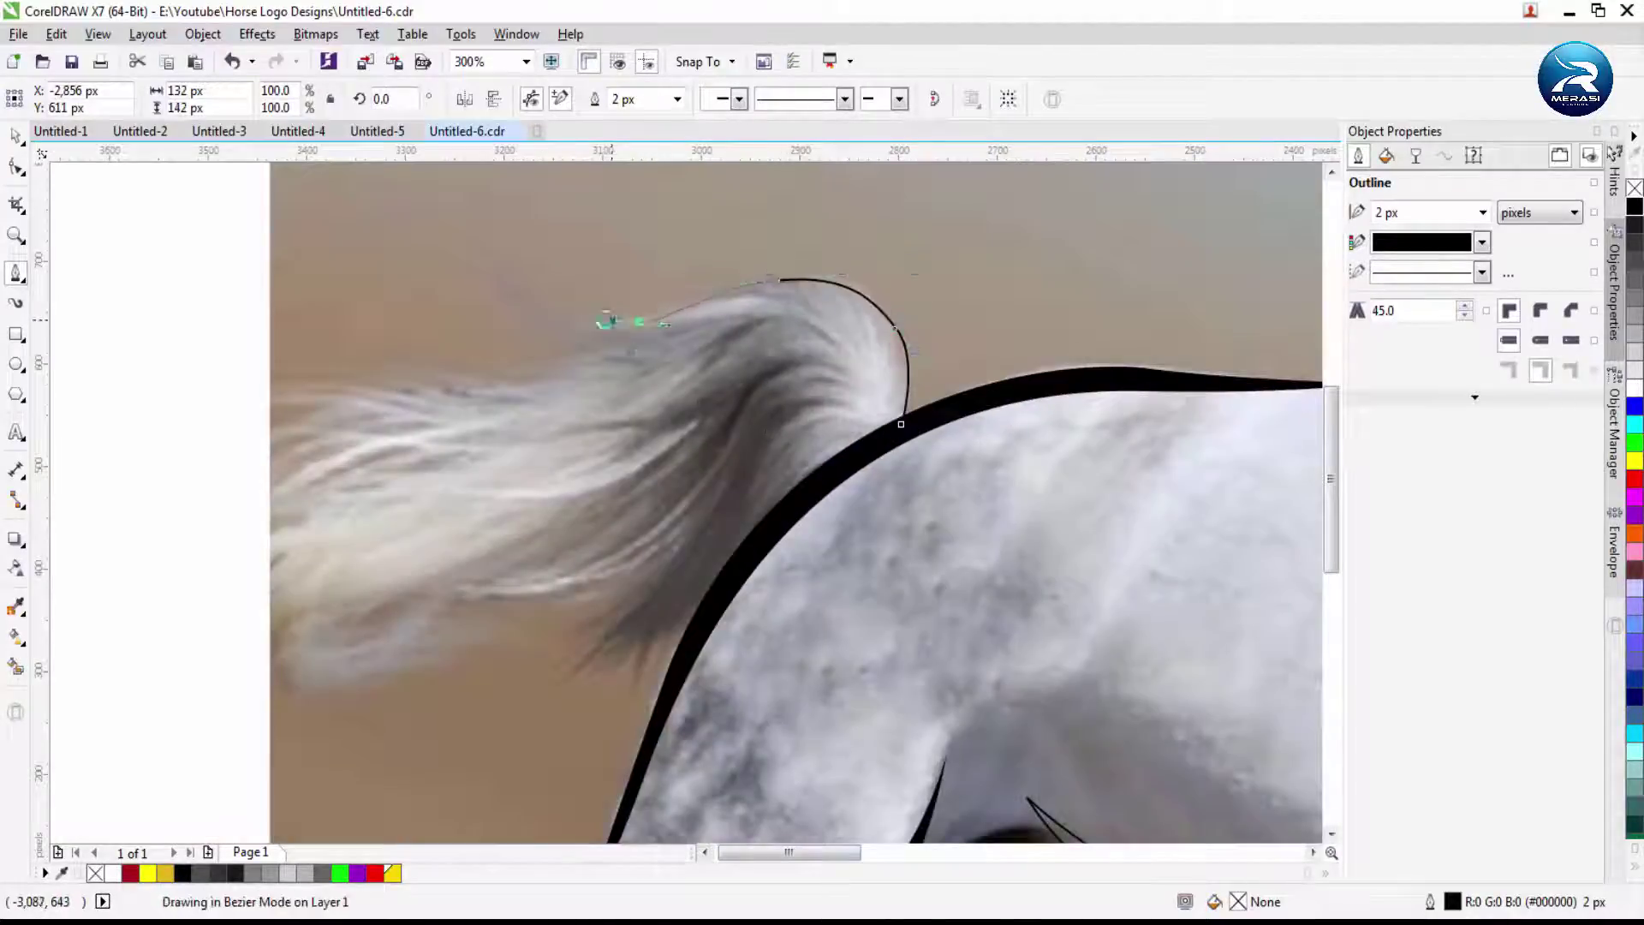
pyautogui.moveTo(469, 202); pyautogui.dragTo(554, 331)
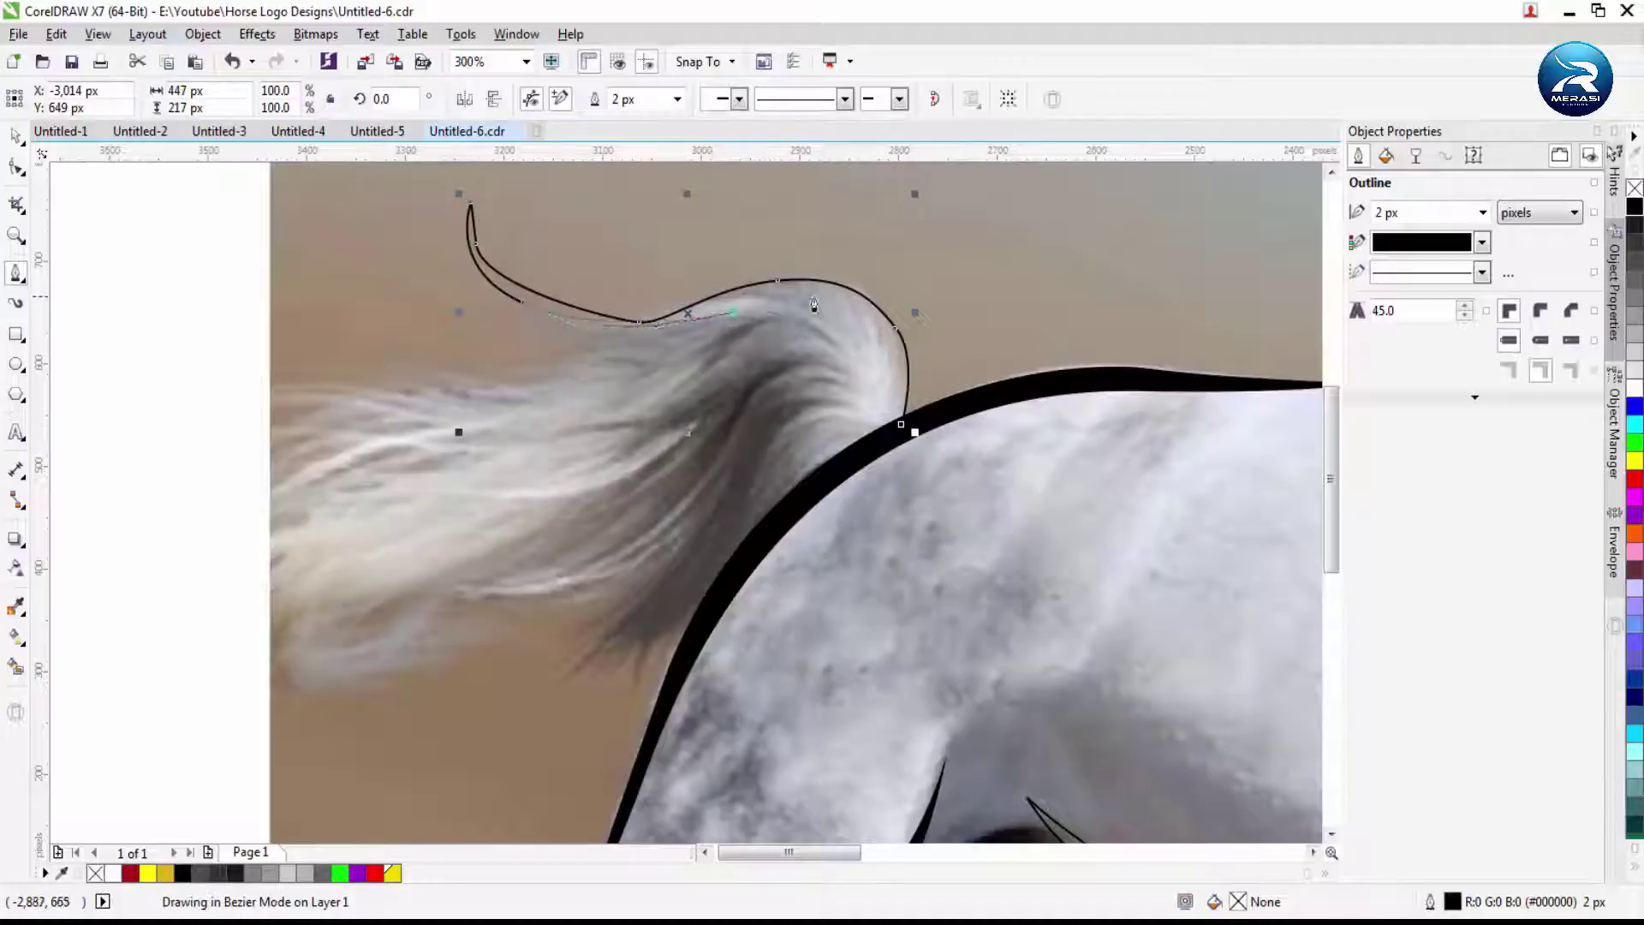
pyautogui.moveTo(831, 458); pyautogui.dragTo(783, 520)
pyautogui.click(867, 446)
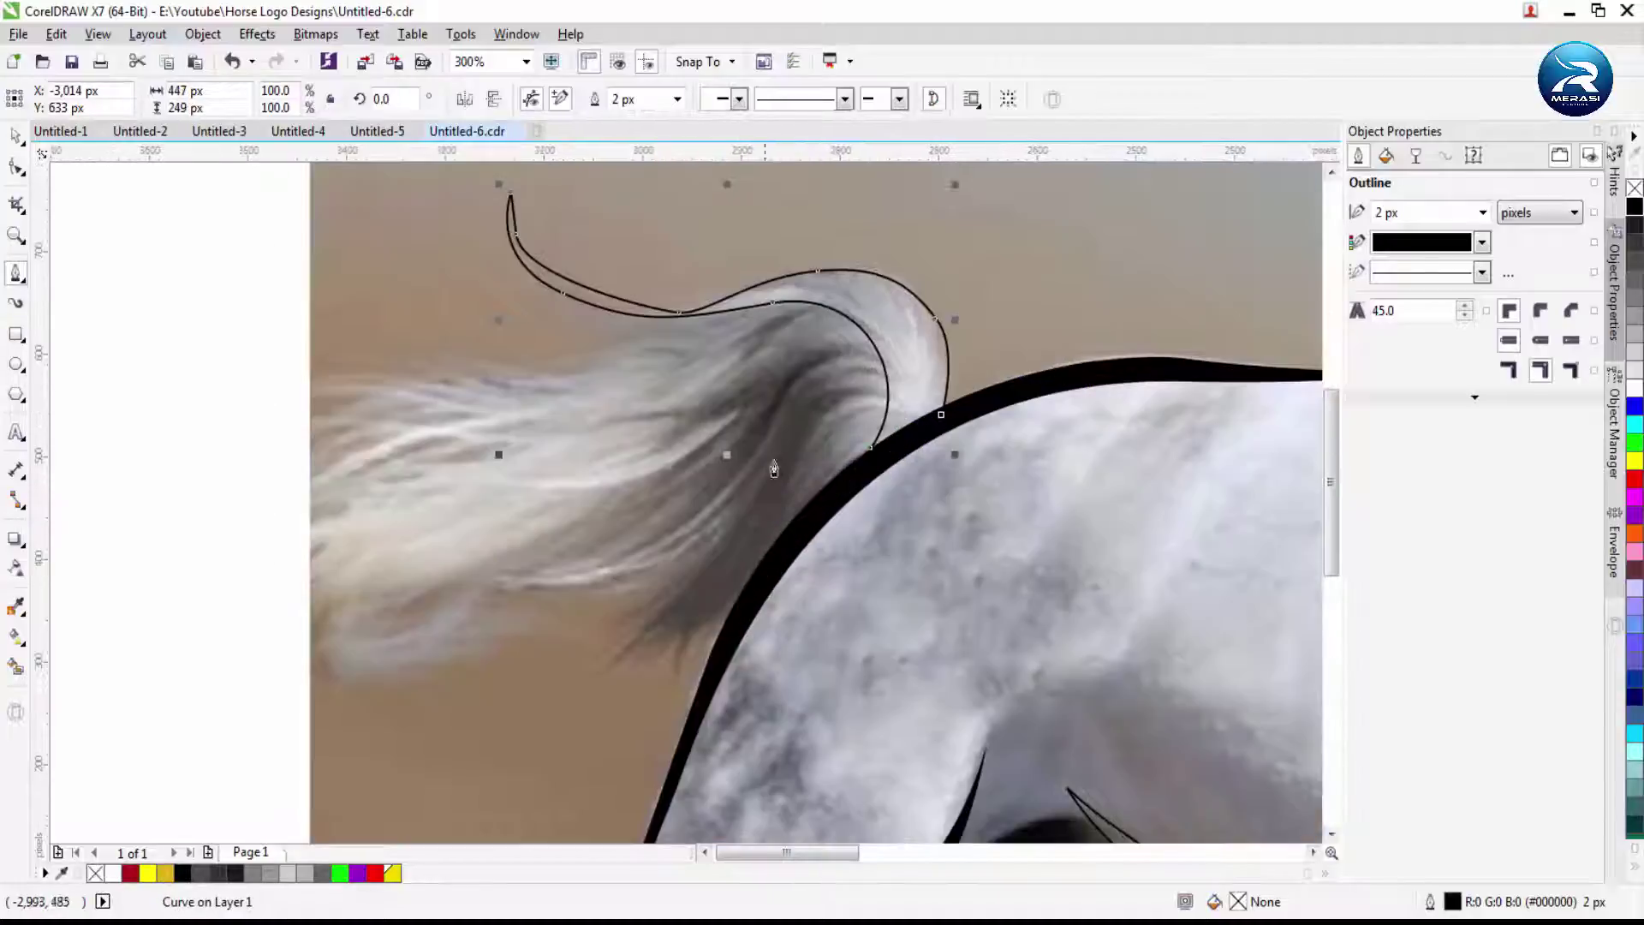
# Trace a second, longer tail lock about 588 px wide below the first, running from the rump to an upturned tip
pyautogui.click(852, 476)
pyautogui.moveTo(740, 293); pyautogui.dragTo(792, 299)
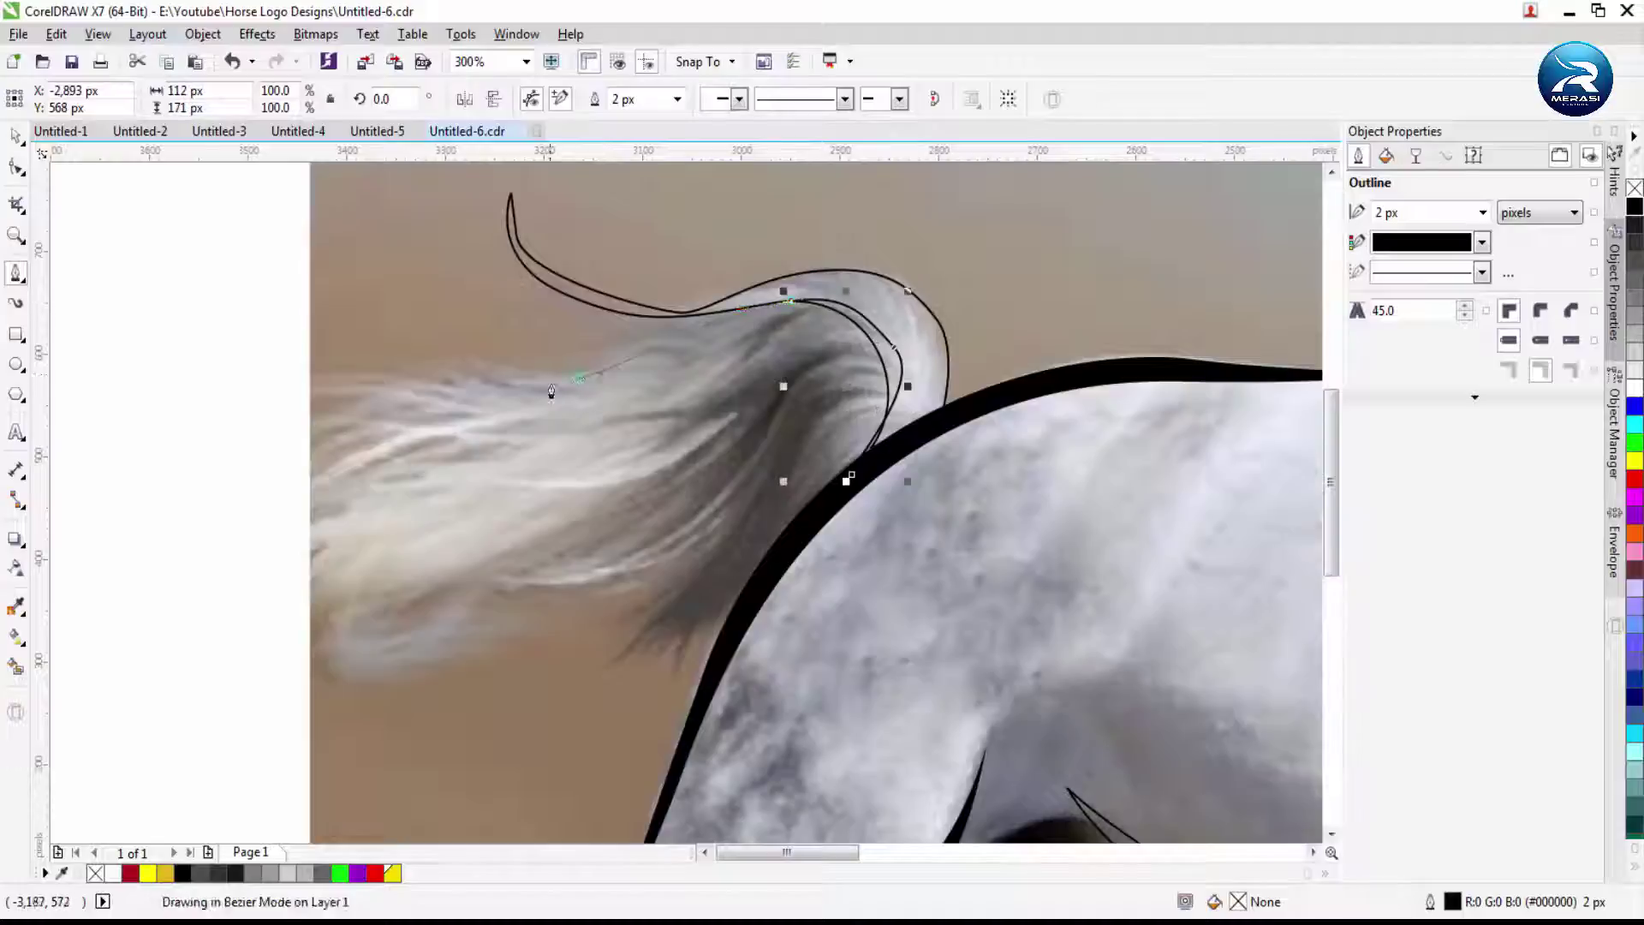
pyautogui.moveTo(575, 378); pyautogui.dragTo(462, 389)
pyautogui.moveTo(374, 348); pyautogui.dragTo(322, 319)
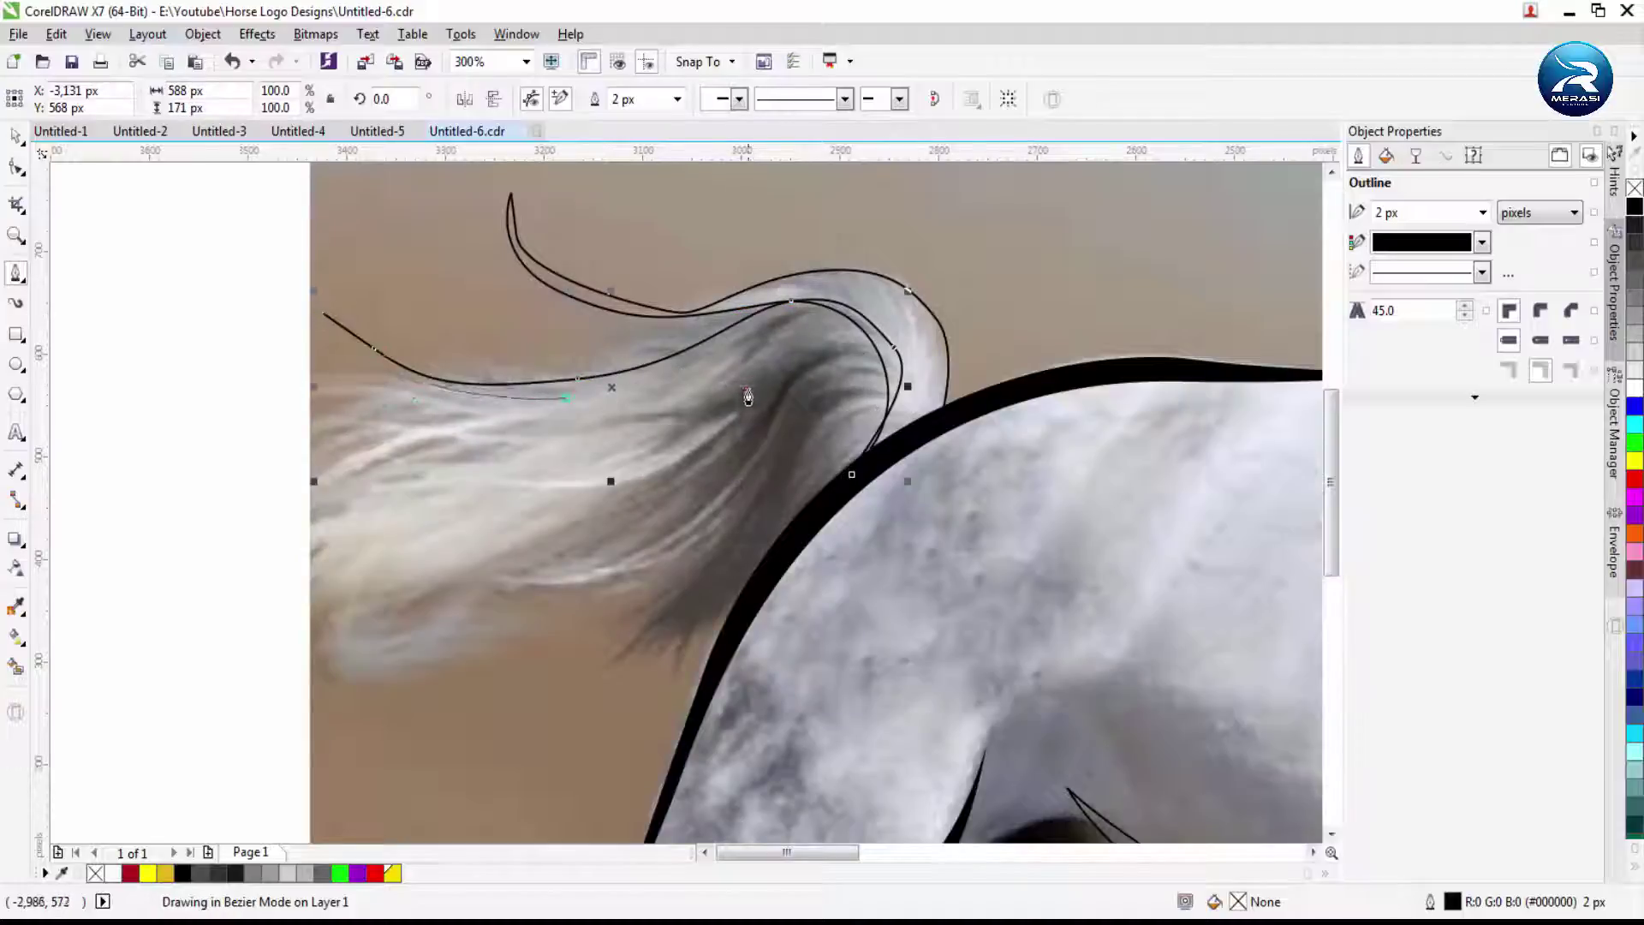
pyautogui.click(851, 474)
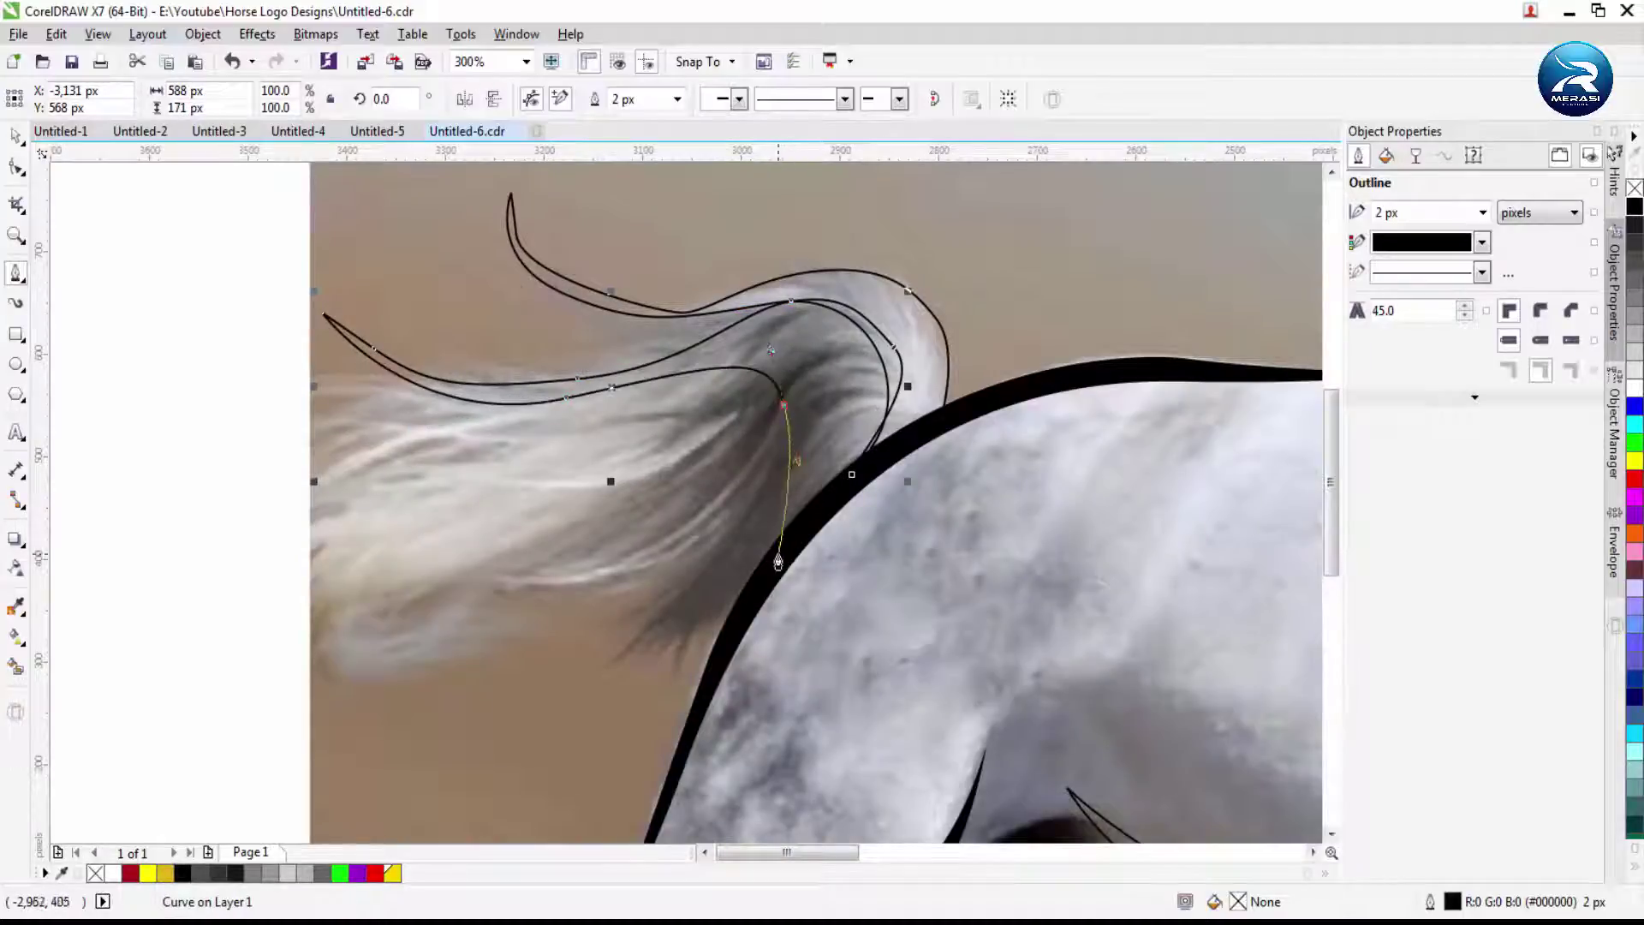
pyautogui.press('space')
# Fill both tail locks black without an outline, preview them with the photo moved aside, and discard them
pyautogui.keyDown('shift'); pyautogui.click(946, 330); pyautogui.keyUp('shift')
pyautogui.press('F4')
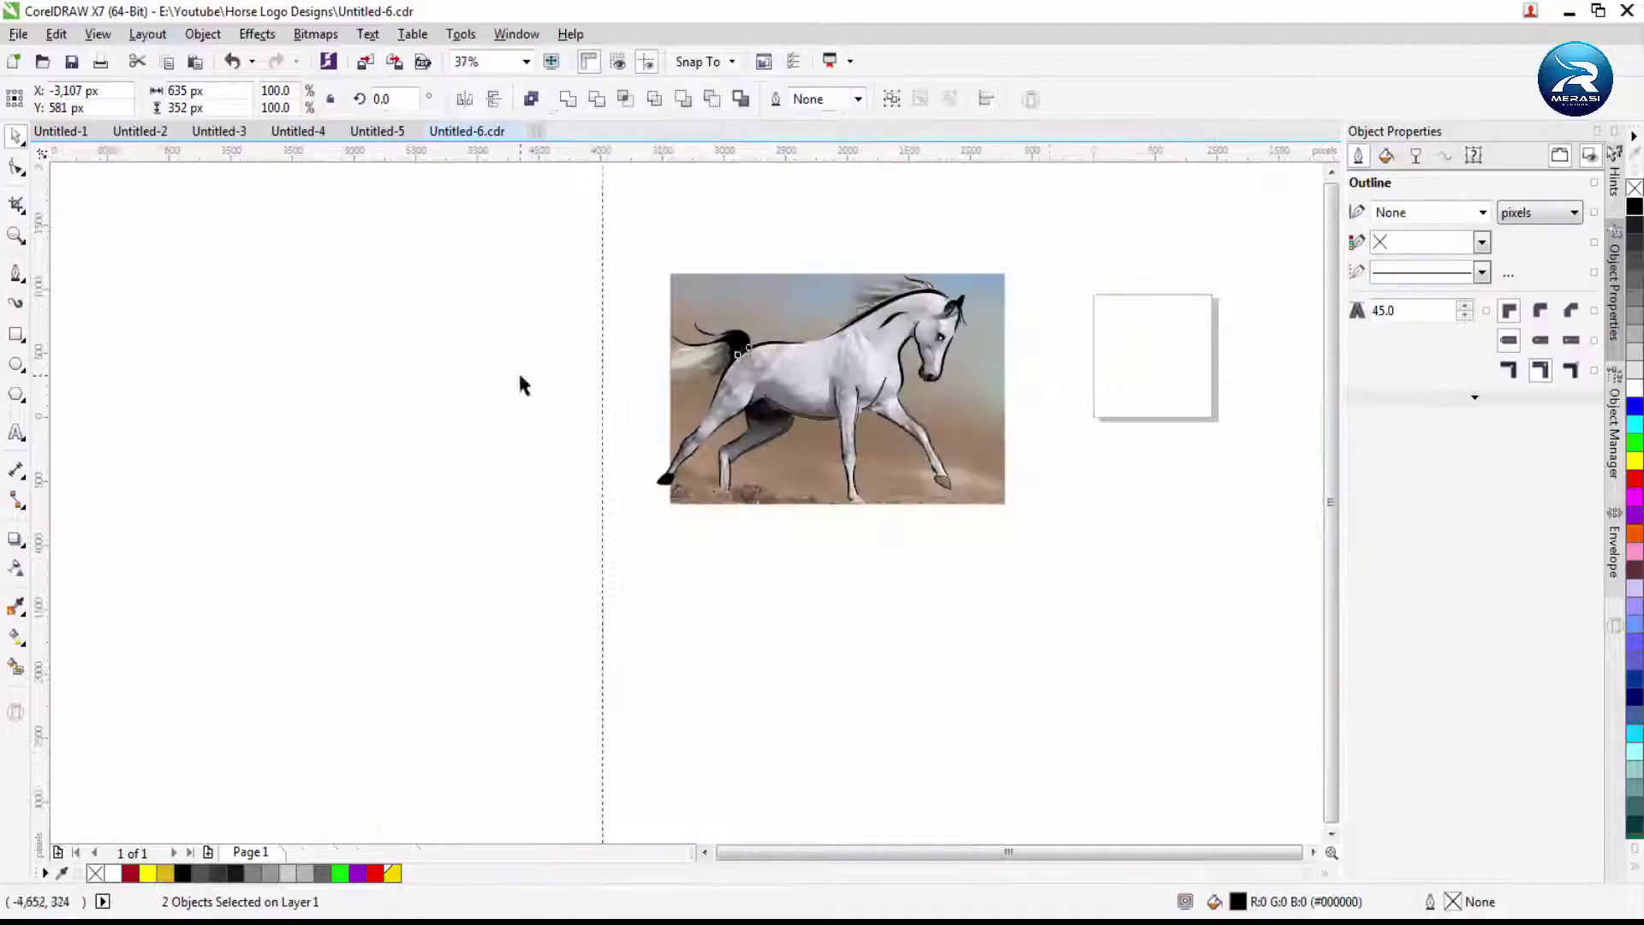
pyautogui.moveTo(856, 385); pyautogui.dragTo(492, 407)
pyautogui.hotkey('ctrl', 'z')
pyautogui.hotkey('shift', 'F2')
pyautogui.scroll(1, 286, 473)
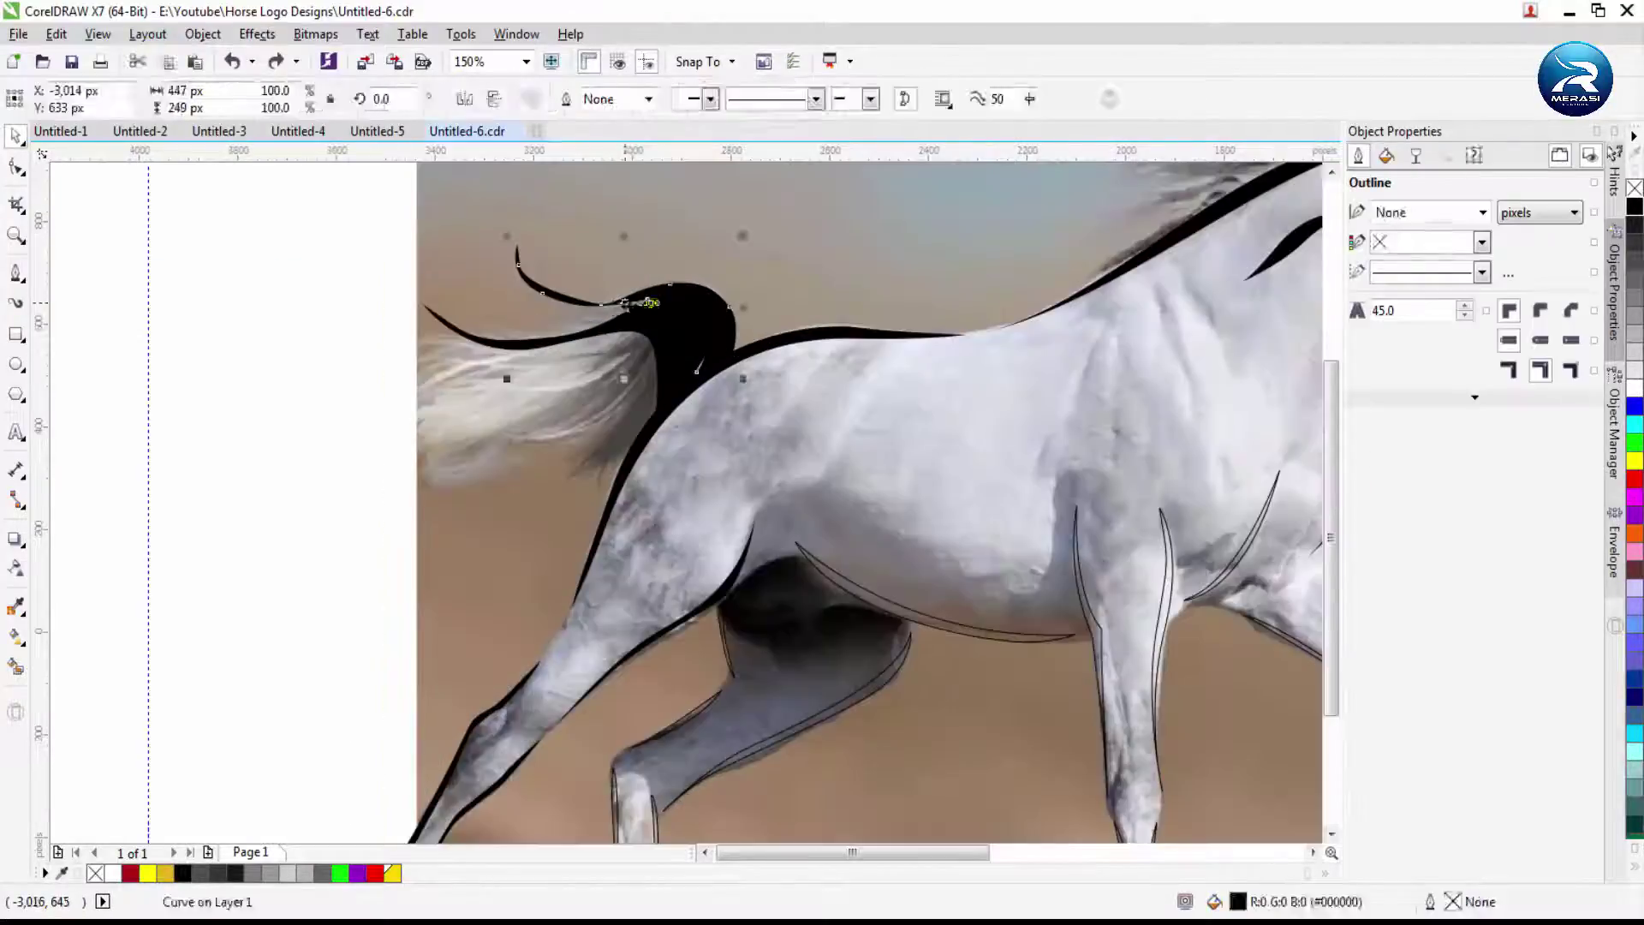
pyautogui.click(172, 359)
# Trace the main tail as one closed shape about 870 by 325 px, sweeping from the rump past the photo's edge to a point
pyautogui.press('space')
pyautogui.scroll(2, 608, 312)
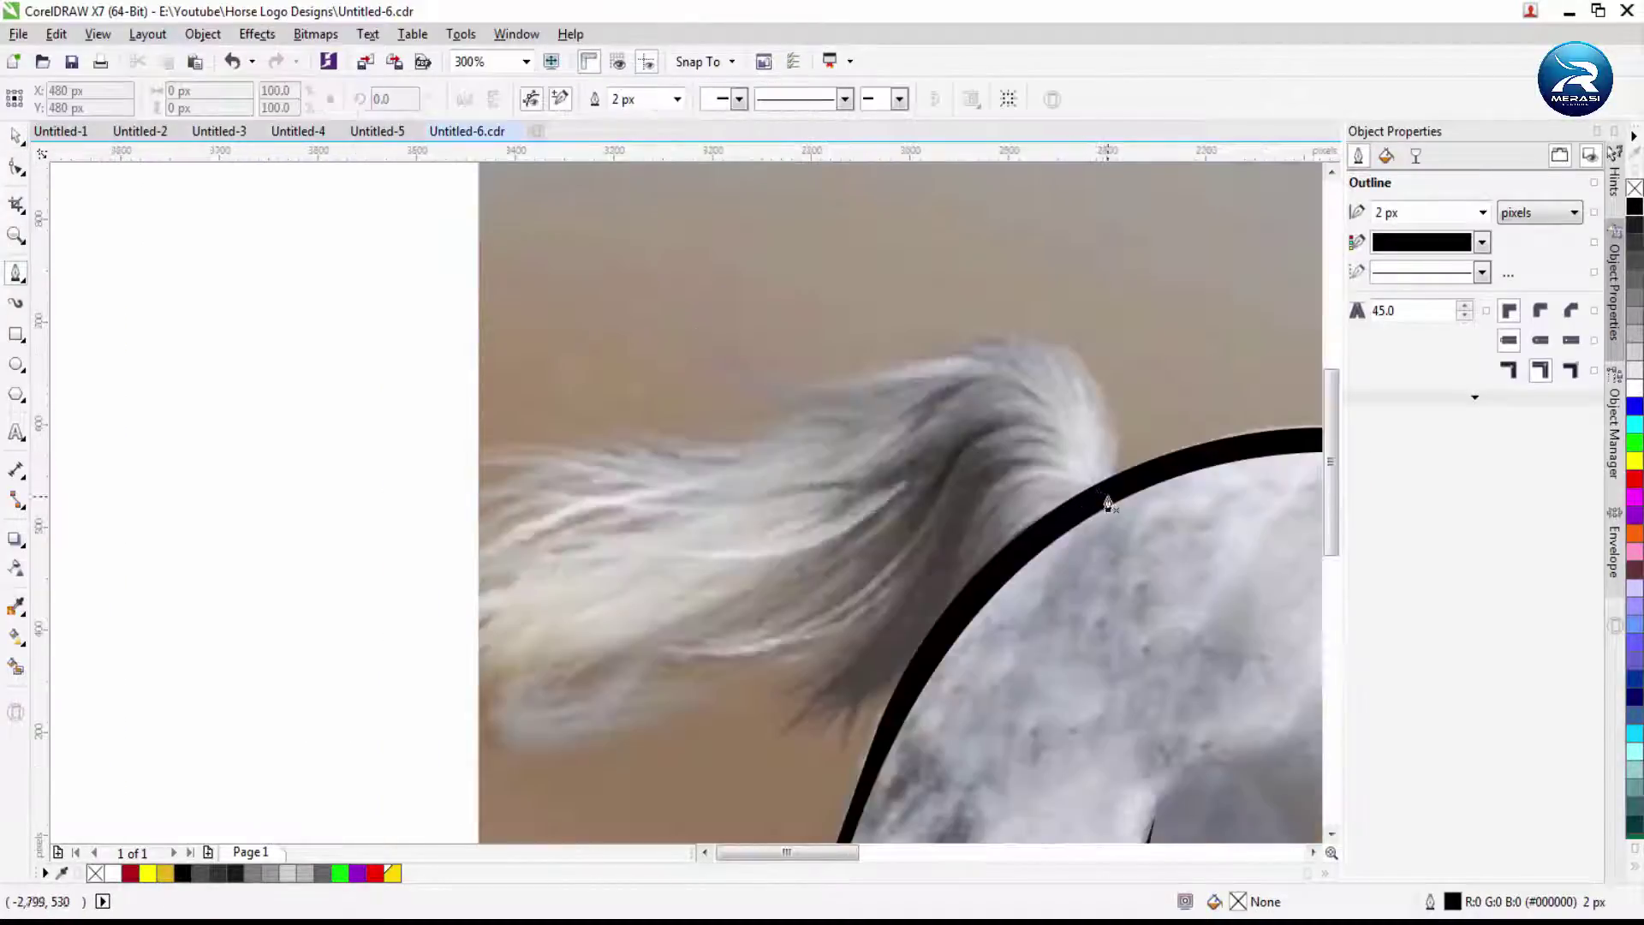
pyautogui.click(1107, 497)
pyautogui.click(1004, 345)
pyautogui.click(891, 373)
pyautogui.moveTo(442, 538); pyautogui.dragTo(428, 541)
pyautogui.click(257, 477)
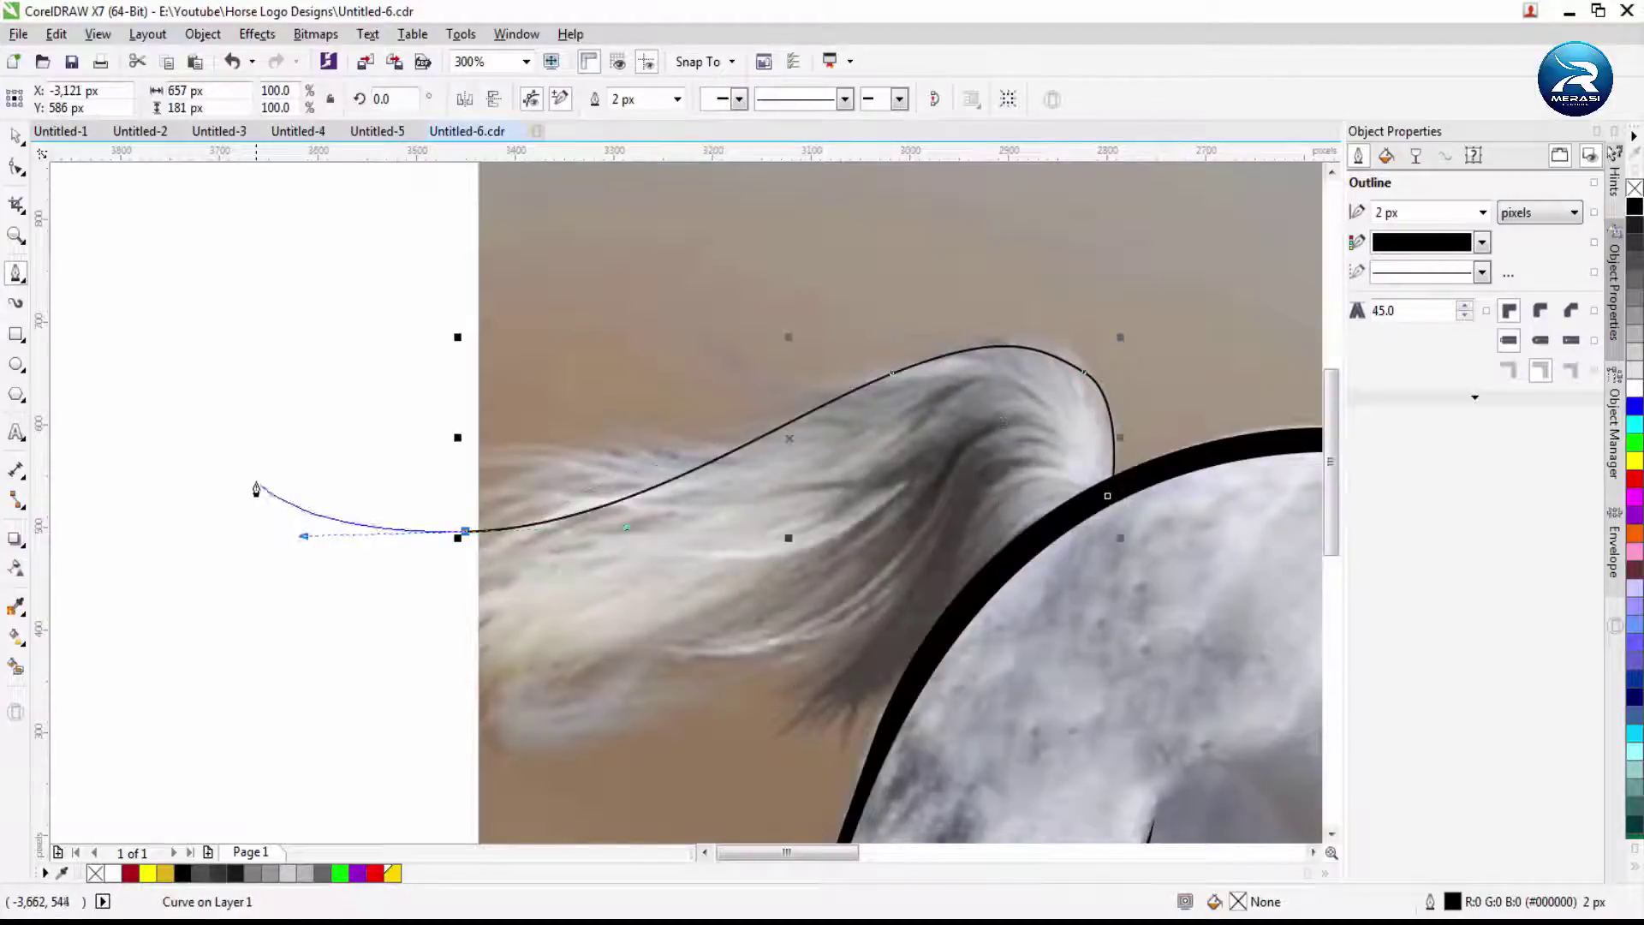
pyautogui.moveTo(638, 524); pyautogui.dragTo(884, 447)
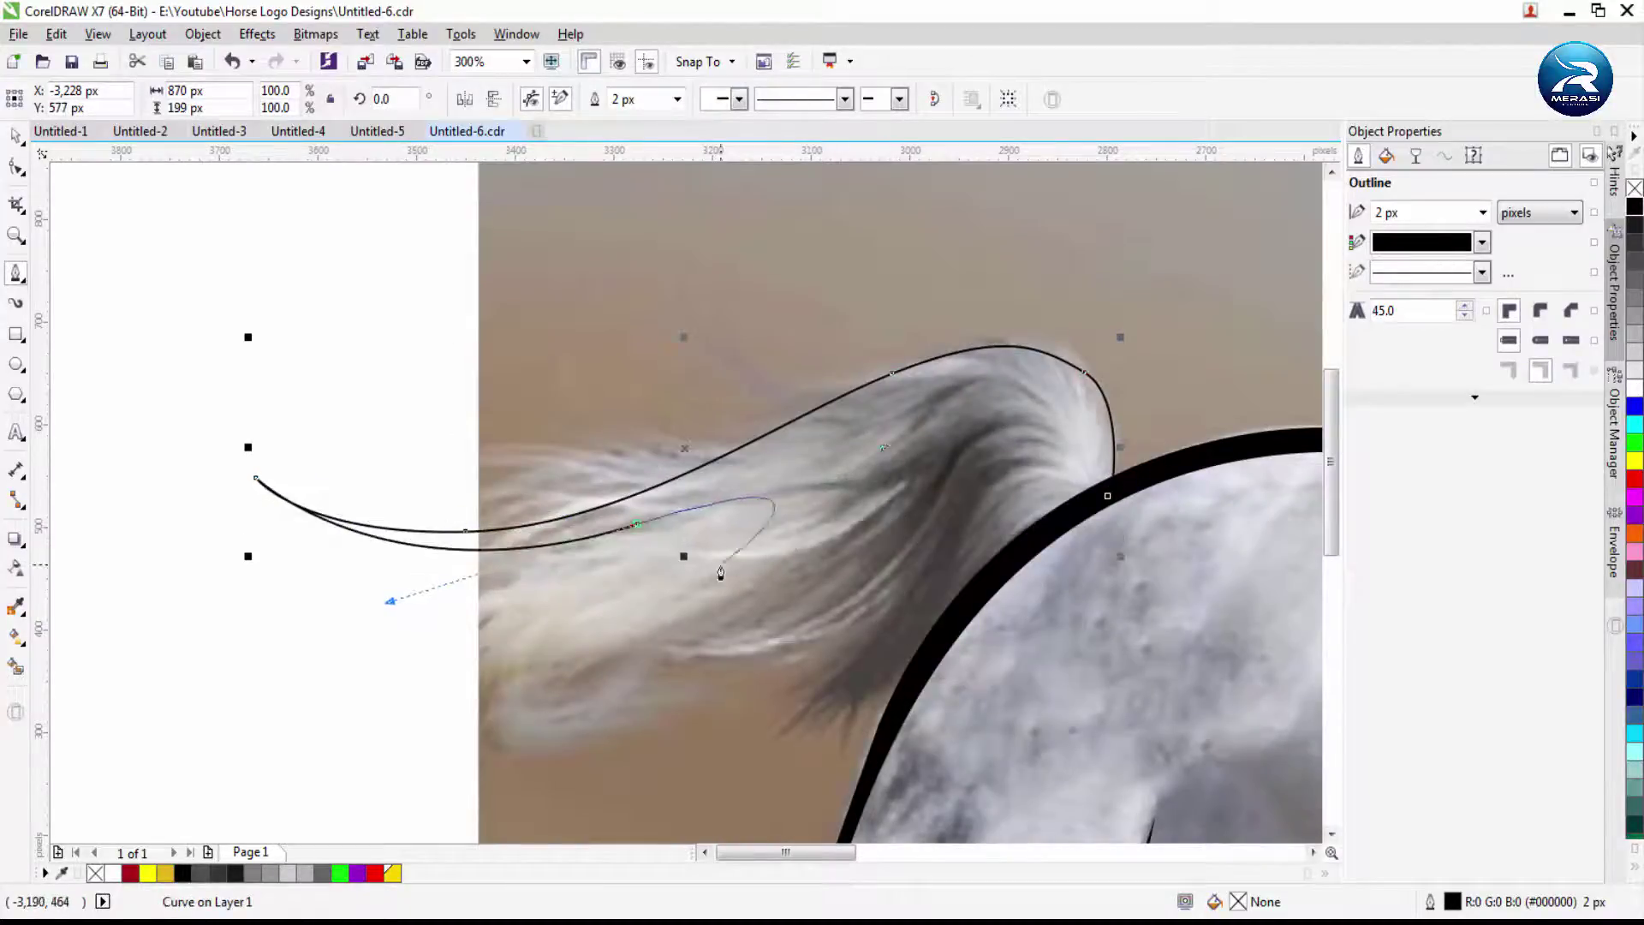
pyautogui.click(911, 681)
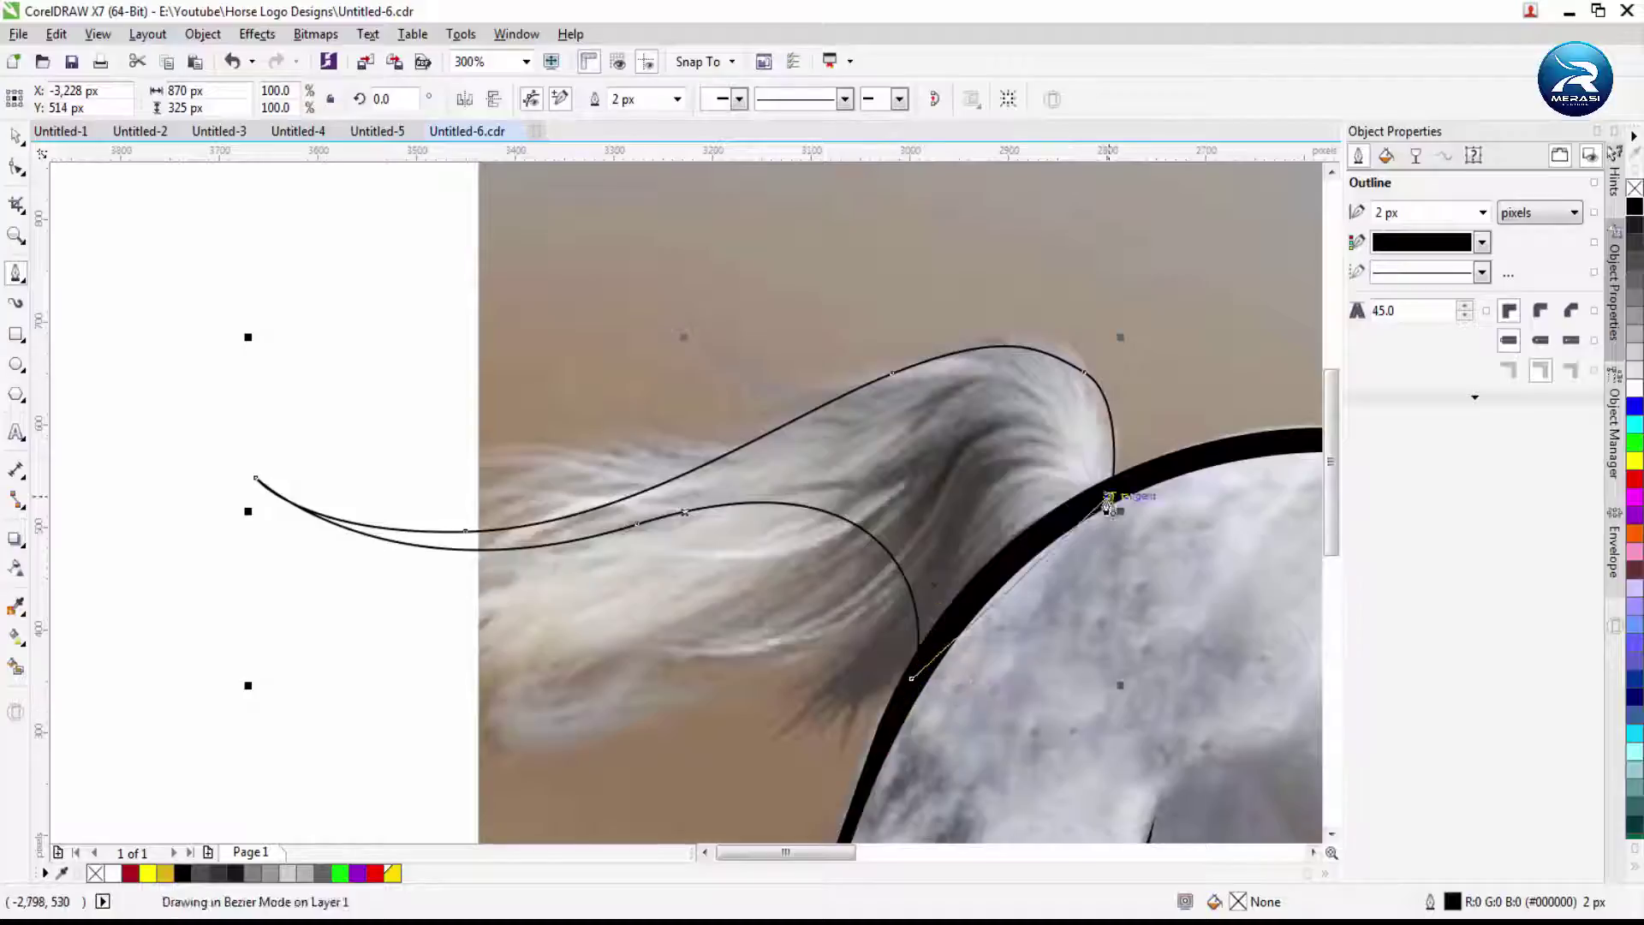
pyautogui.click(1107, 498)
# Trace a lower tail lock about 551 px wide, overlapping the main tail shape and tapering to a point
pyautogui.click(937, 589)
pyautogui.click(805, 507)
pyautogui.moveTo(642, 559); pyautogui.dragTo(753, 580)
pyautogui.click(393, 554)
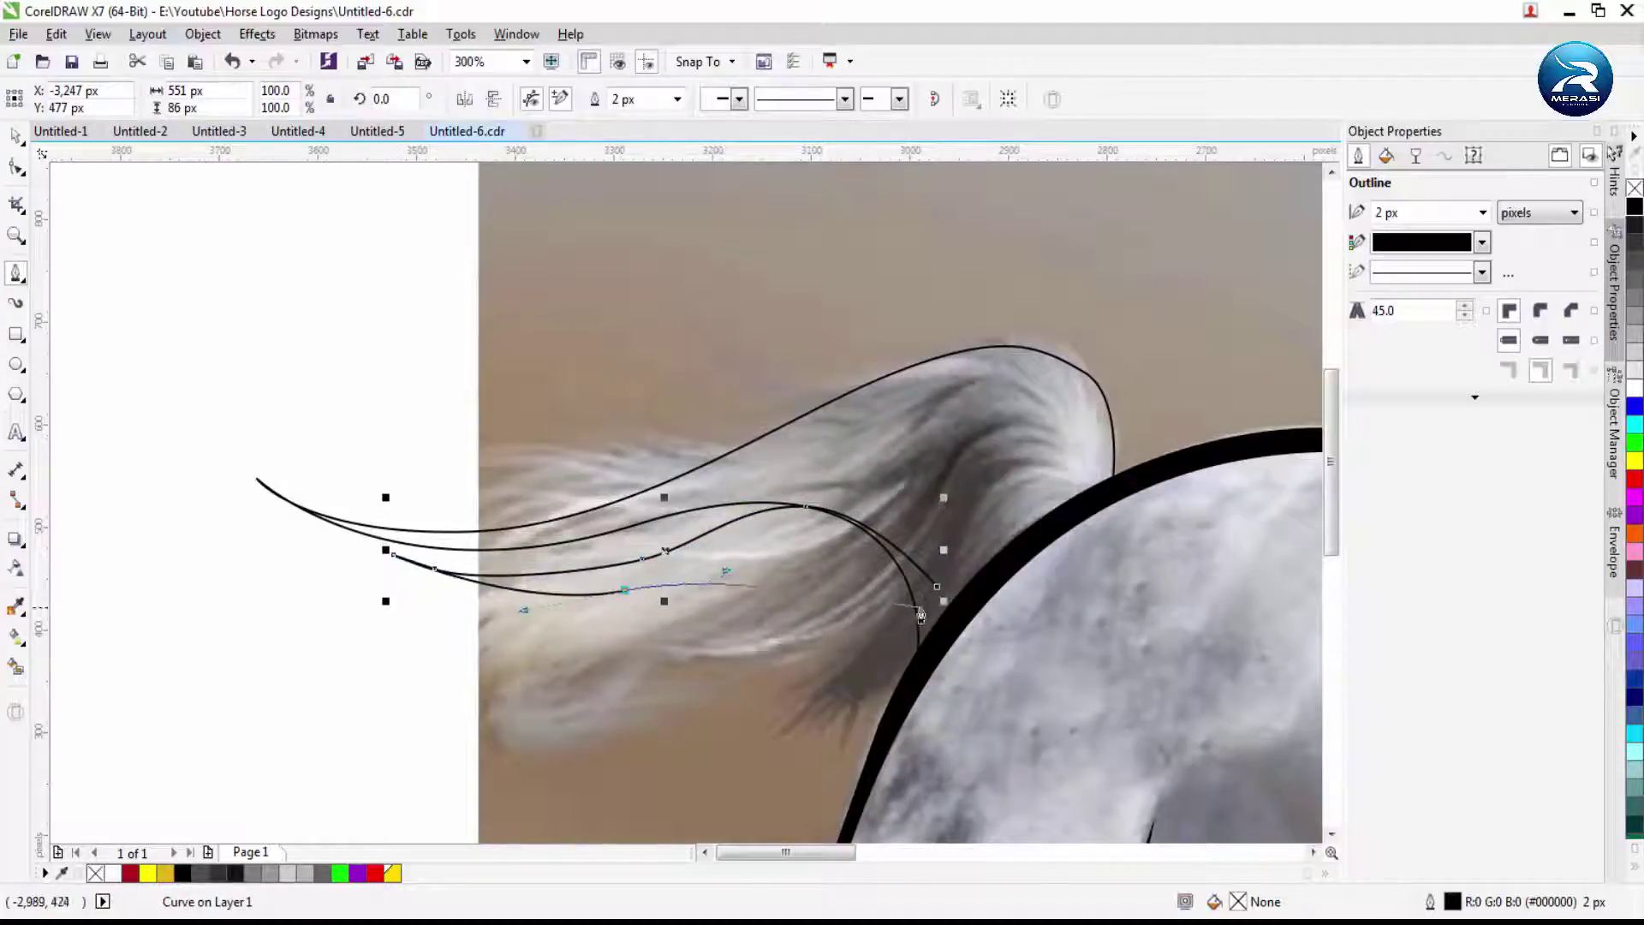
pyautogui.doubleClick(923, 719)
# Trace a short upturned wisp of hair on the tail's upper edge, about 305 px wide
pyautogui.click(966, 368)
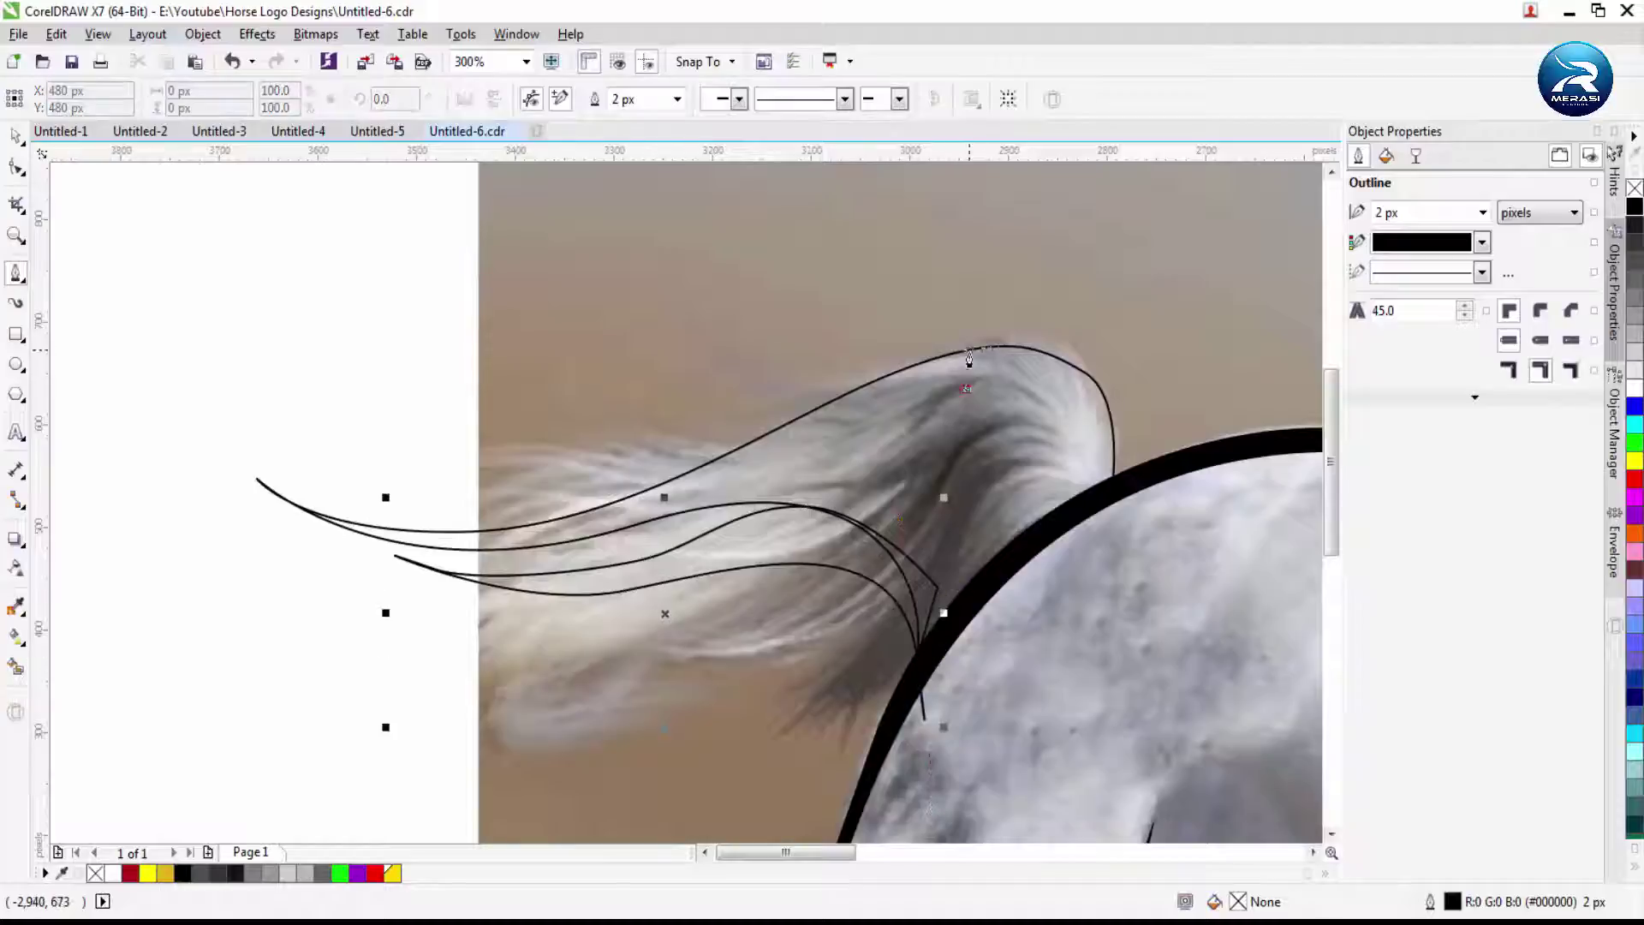
pyautogui.moveTo(776, 394); pyautogui.dragTo(774, 392)
pyautogui.moveTo(676, 341); pyautogui.dragTo(668, 335)
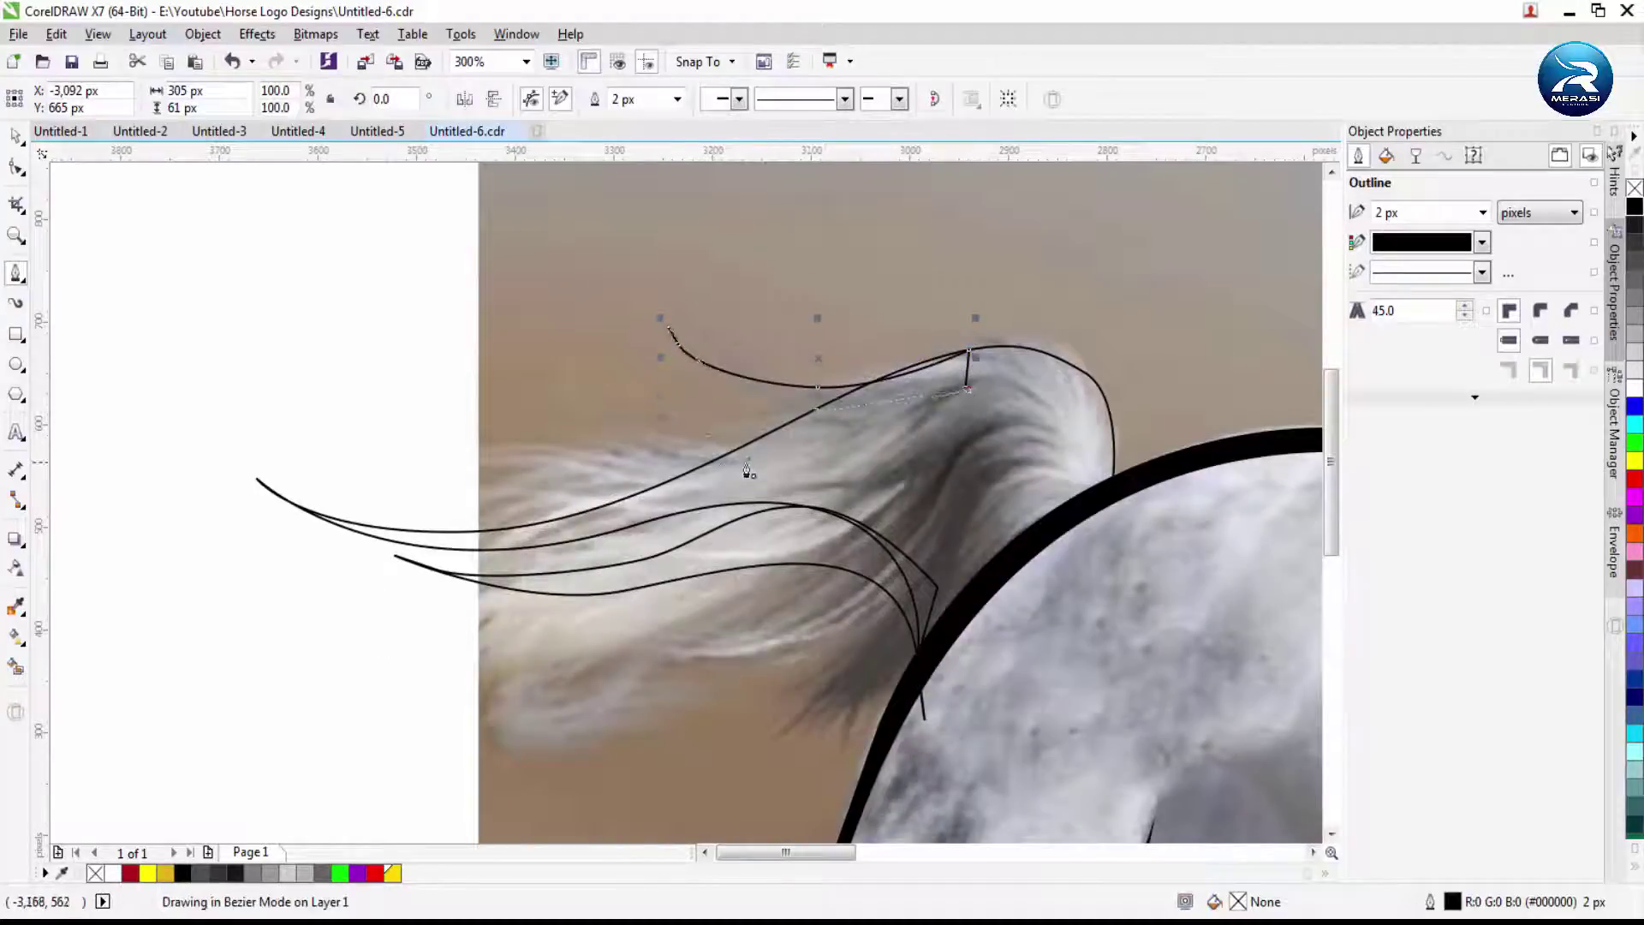
pyautogui.scroll(-4, 746, 471)
# Reposition a node of the tail tracing with the Shape tool
pyautogui.click(17, 167)
pyautogui.scroll(4, 698, 698)
pyautogui.moveTo(688, 697); pyautogui.dragTo(738, 654)
pyautogui.scroll(-4, 235, 411)
pyautogui.click(17, 272)
pyautogui.scroll(1, 783, 260)
pyautogui.scroll(-1, 440, 326)
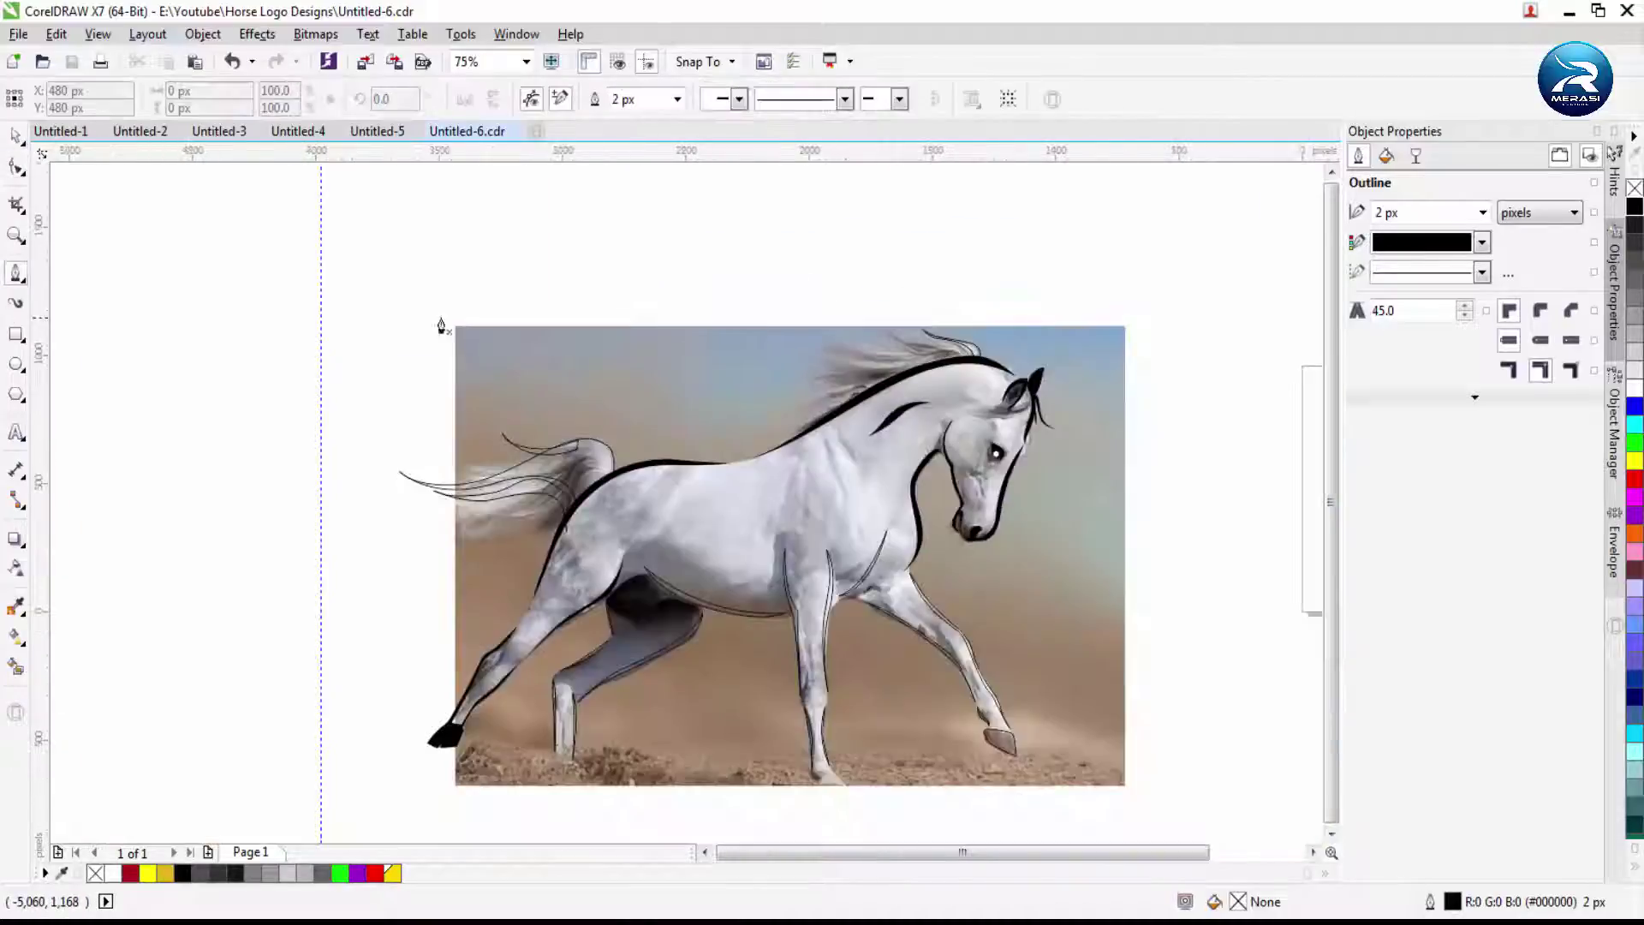
pyautogui.scroll(3, 968, 342)
pyautogui.press('Escape')
pyautogui.scroll(-1, 973, 402)
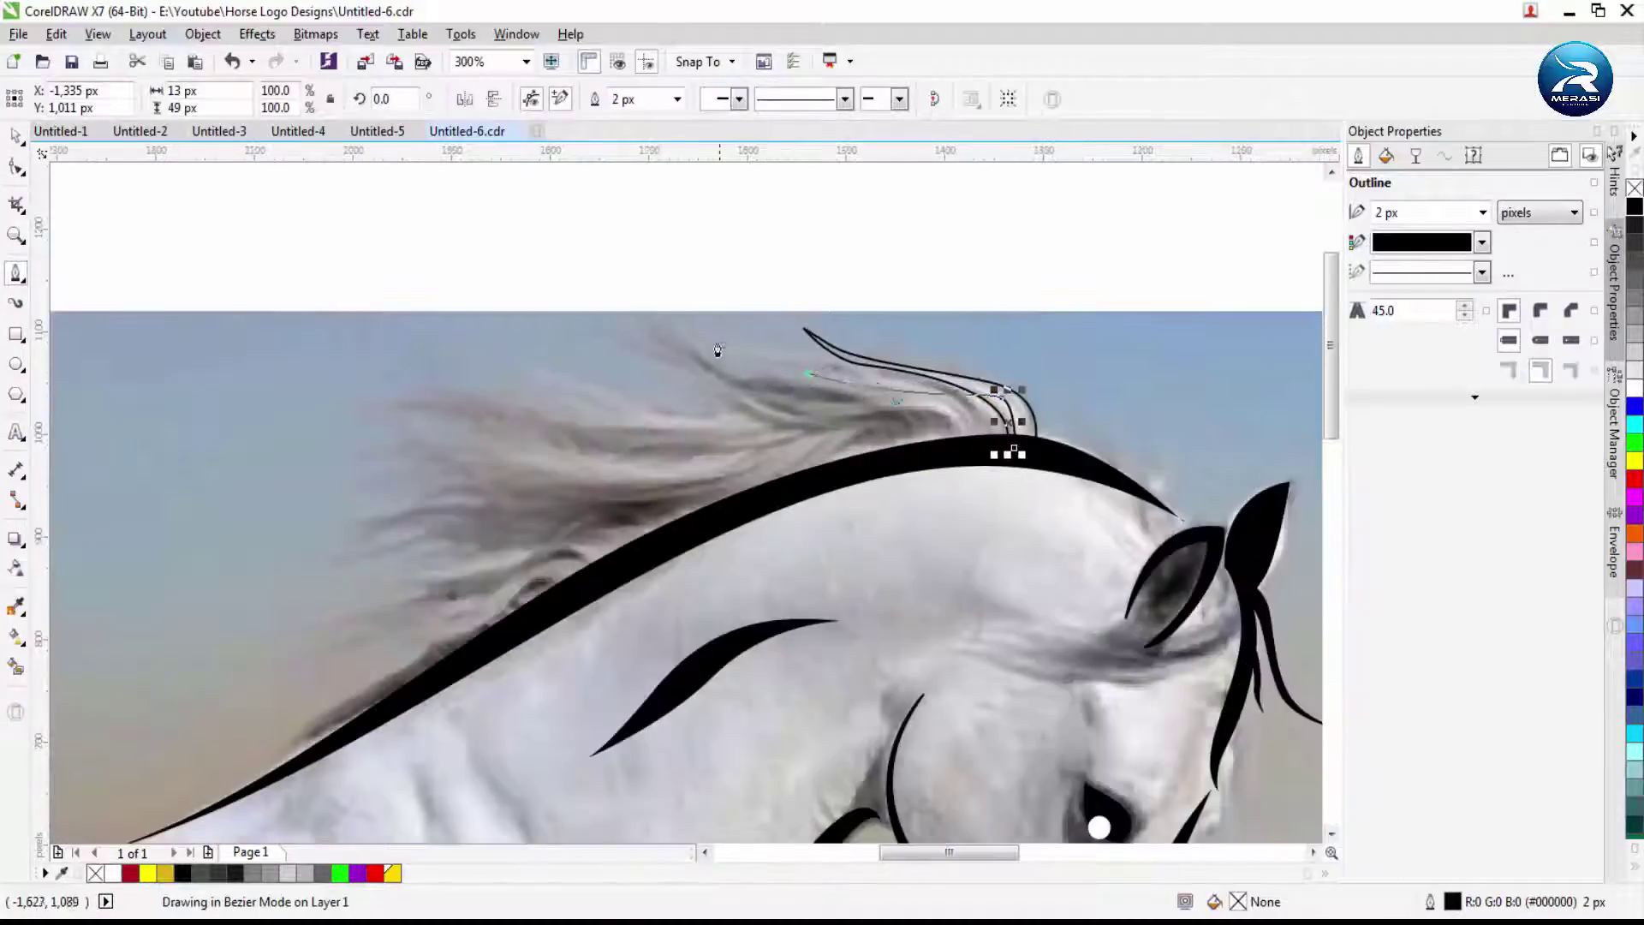
pyautogui.click(638, 299)
pyautogui.moveTo(751, 388); pyautogui.dragTo(821, 437)
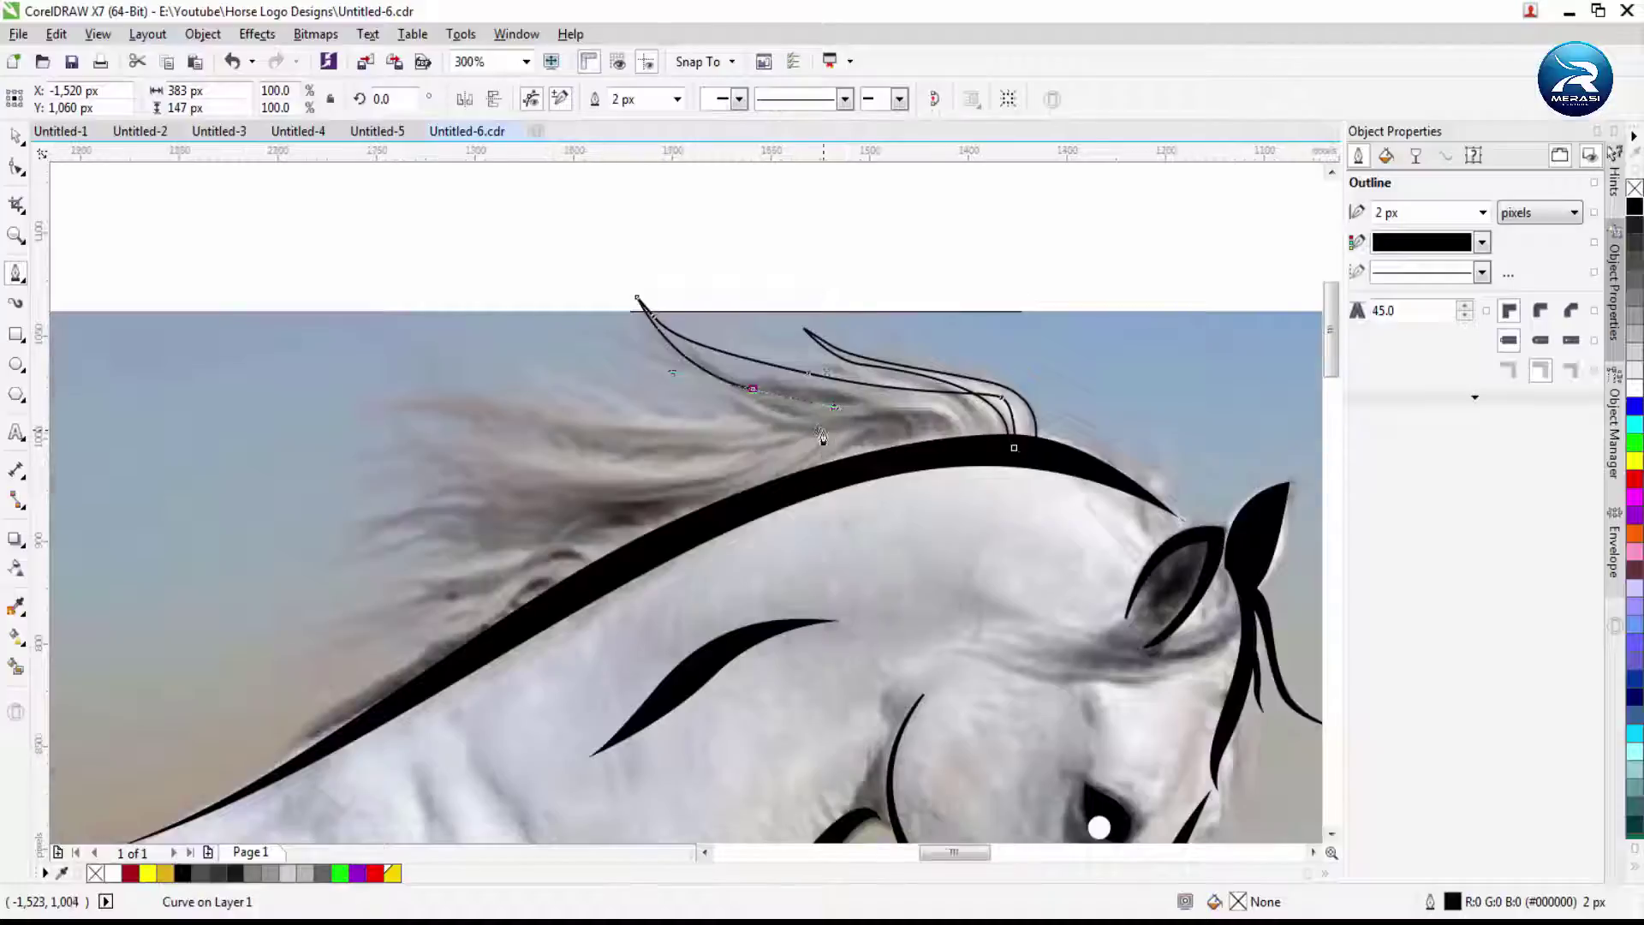
pyautogui.scroll(1, 822, 436)
pyautogui.hotkey('ctrl', 'z')
pyautogui.scroll(-1, 813, 432)
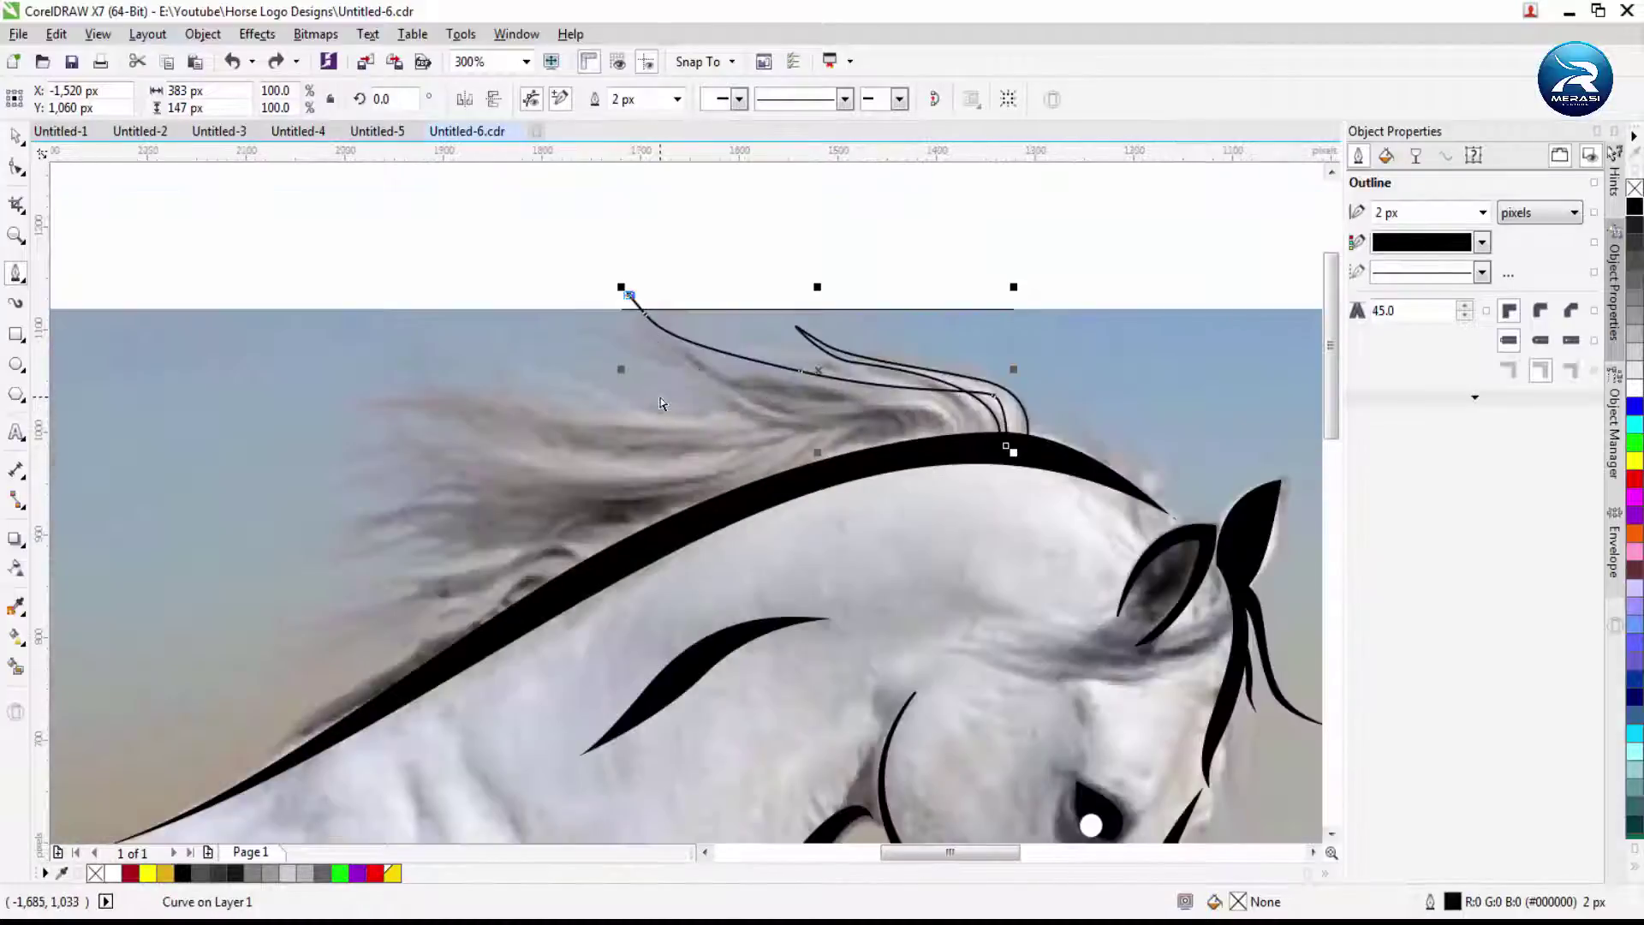
pyautogui.press('Delete')
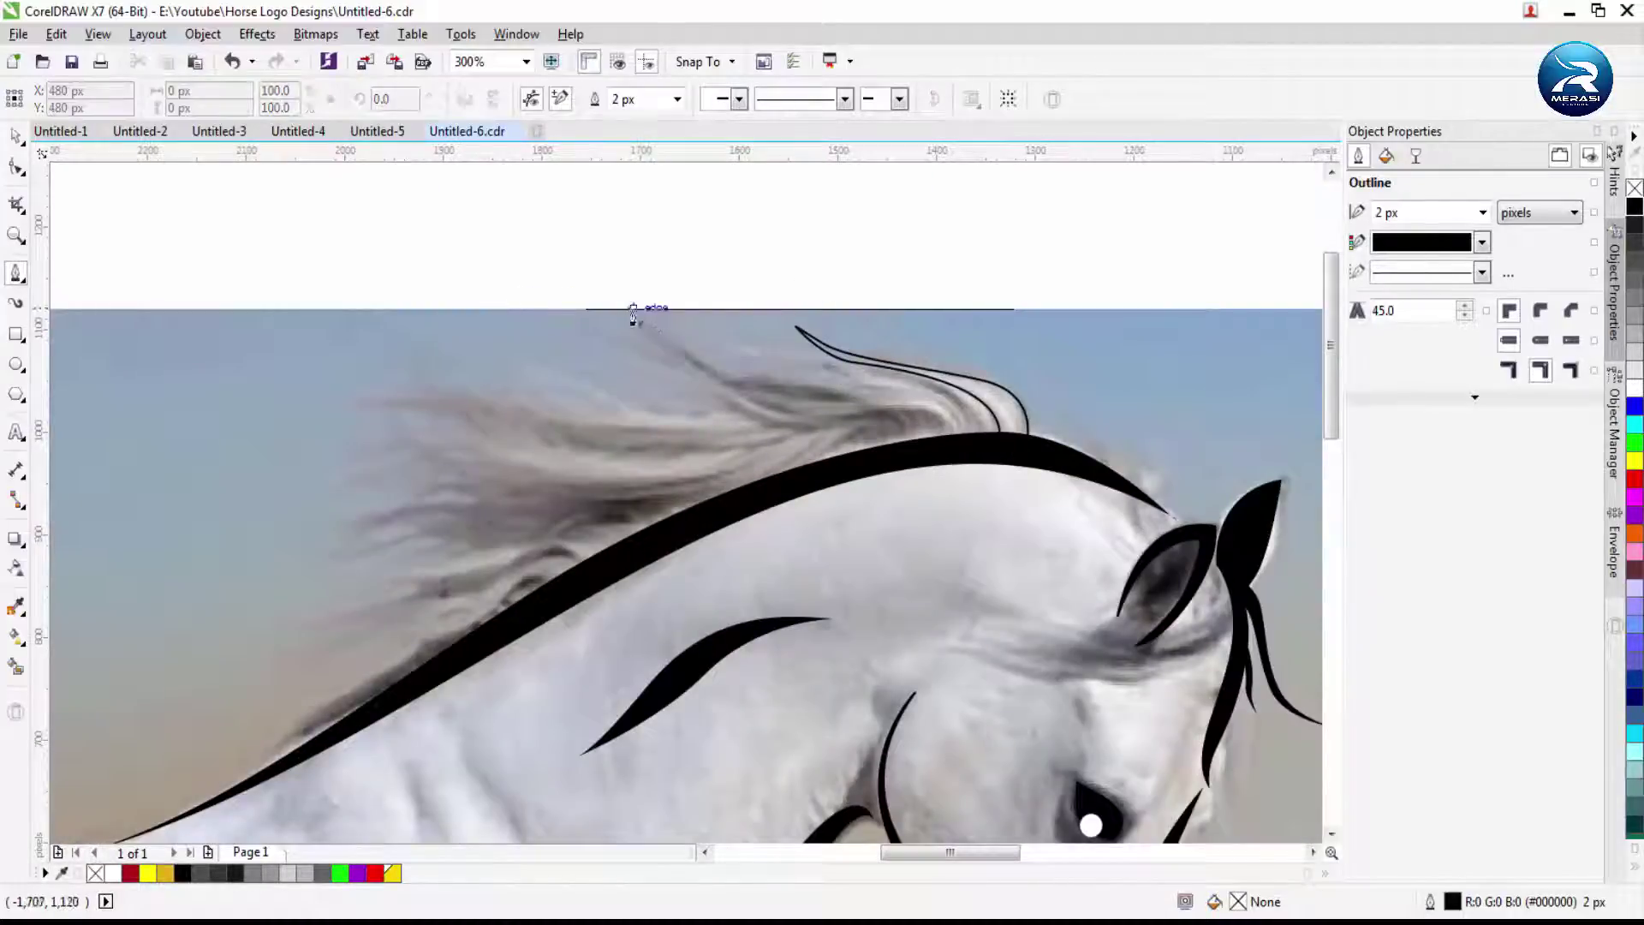
# Start the main mane outline at the neck's crest and trace its first long pointed lock, about 386 by 139 px
pyautogui.scroll(-2, 653, 480)
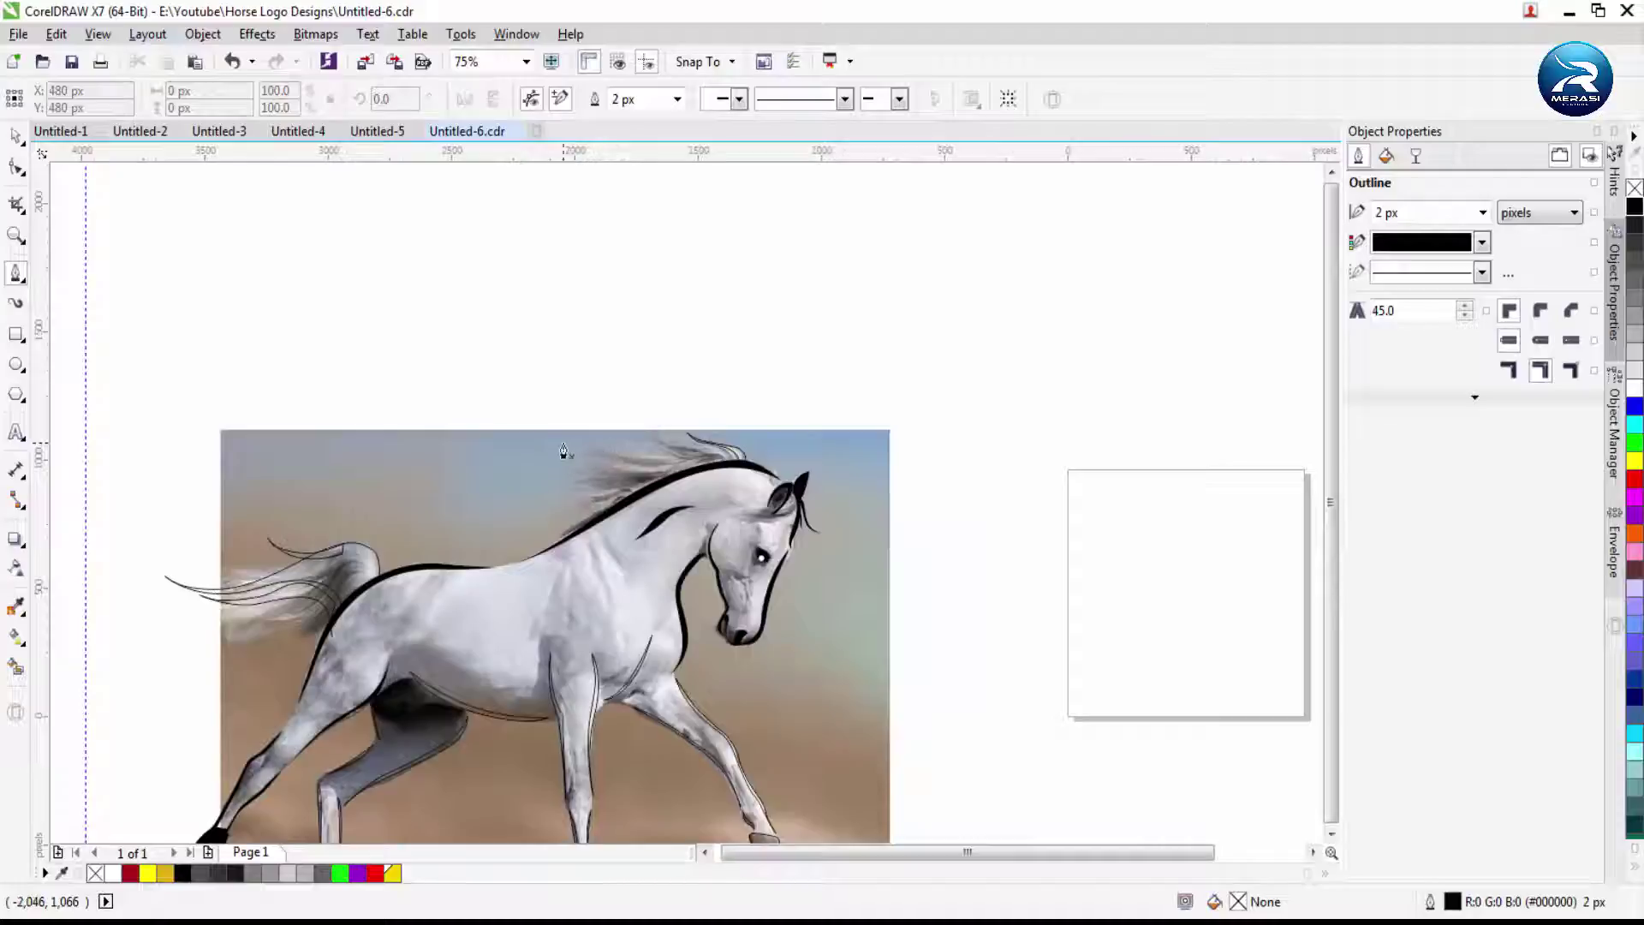
pyautogui.scroll(3, 583, 428)
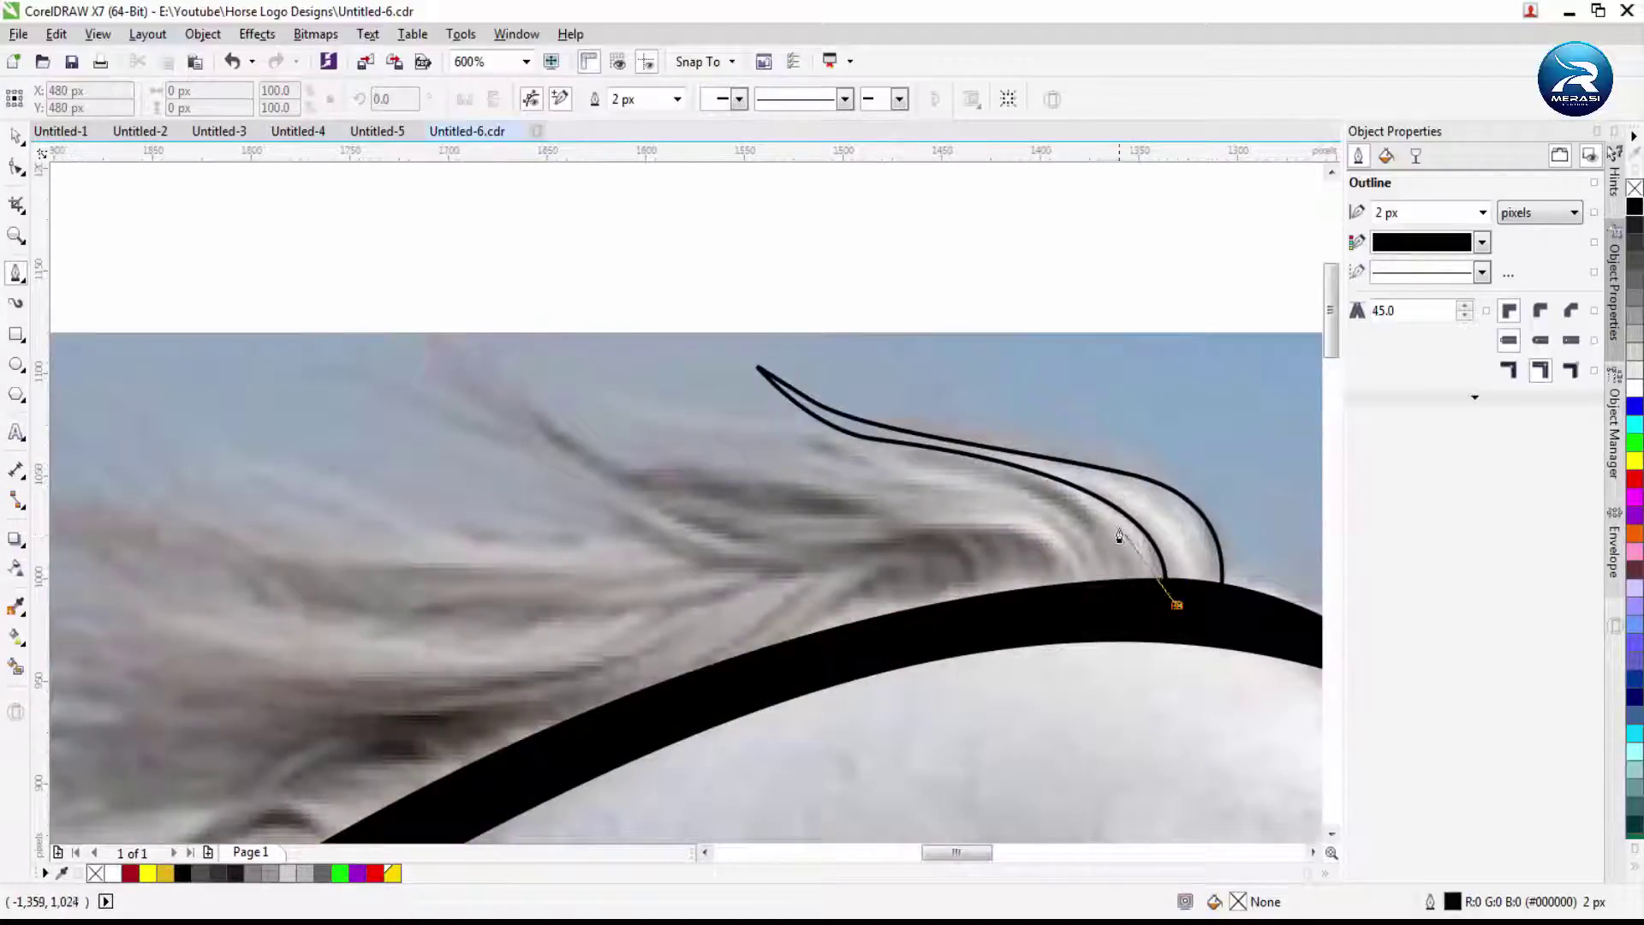
pyautogui.moveTo(1069, 511); pyautogui.dragTo(1070, 512)
pyautogui.scroll(-1, 830, 507)
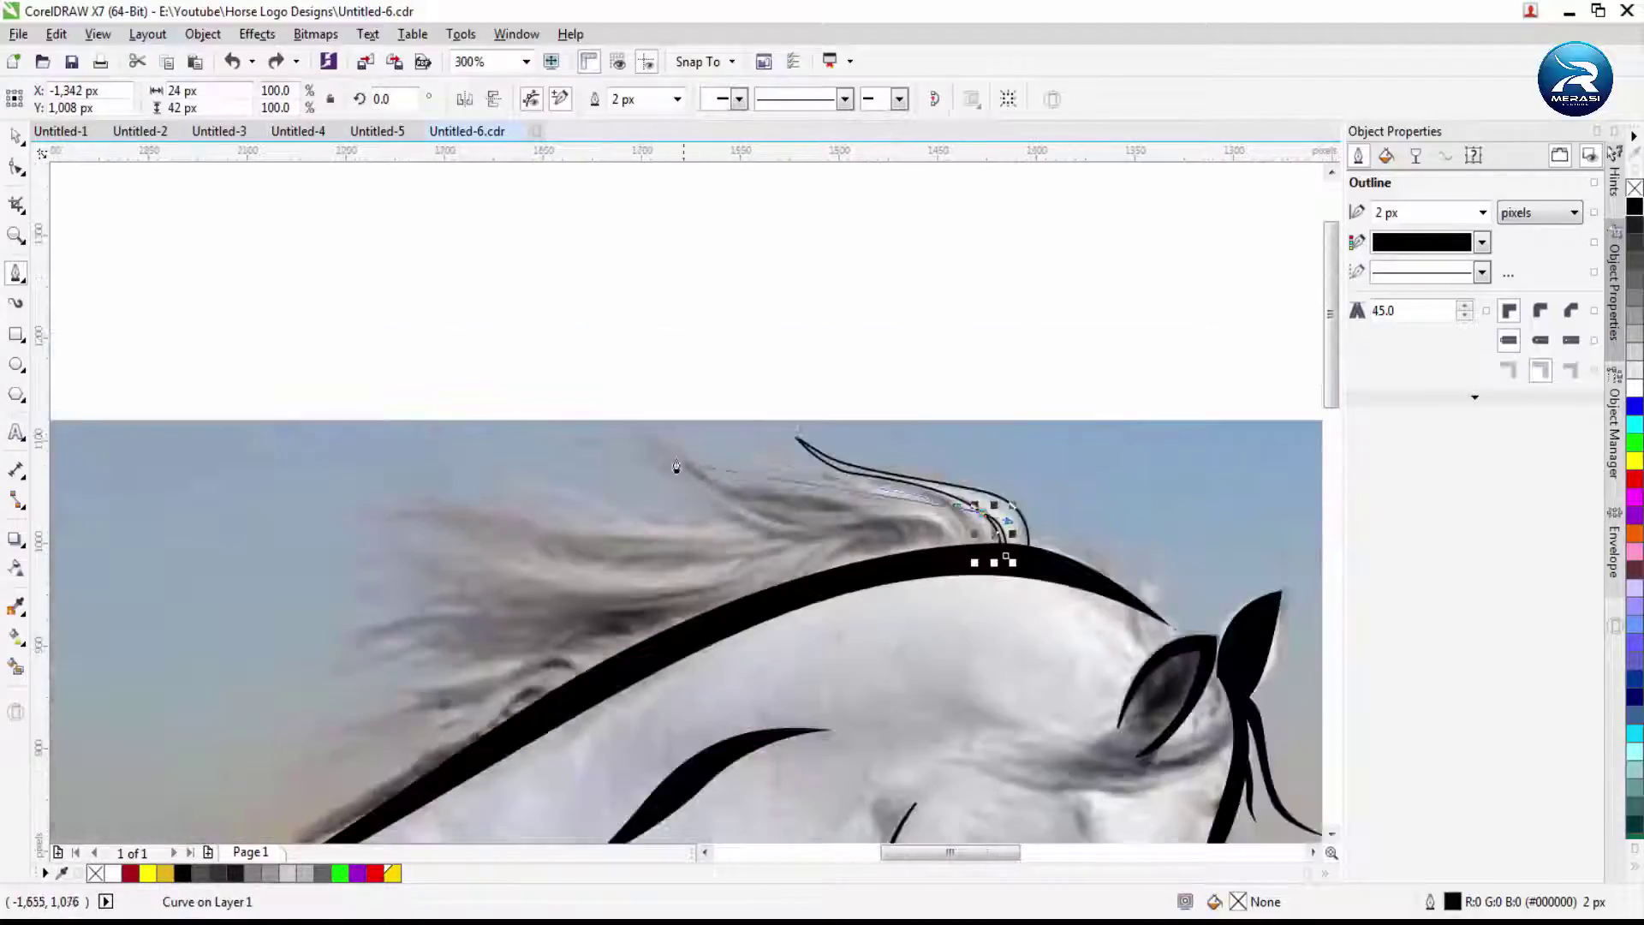
pyautogui.moveTo(643, 433); pyautogui.dragTo(568, 356)
pyautogui.scroll(2, 569, 356)
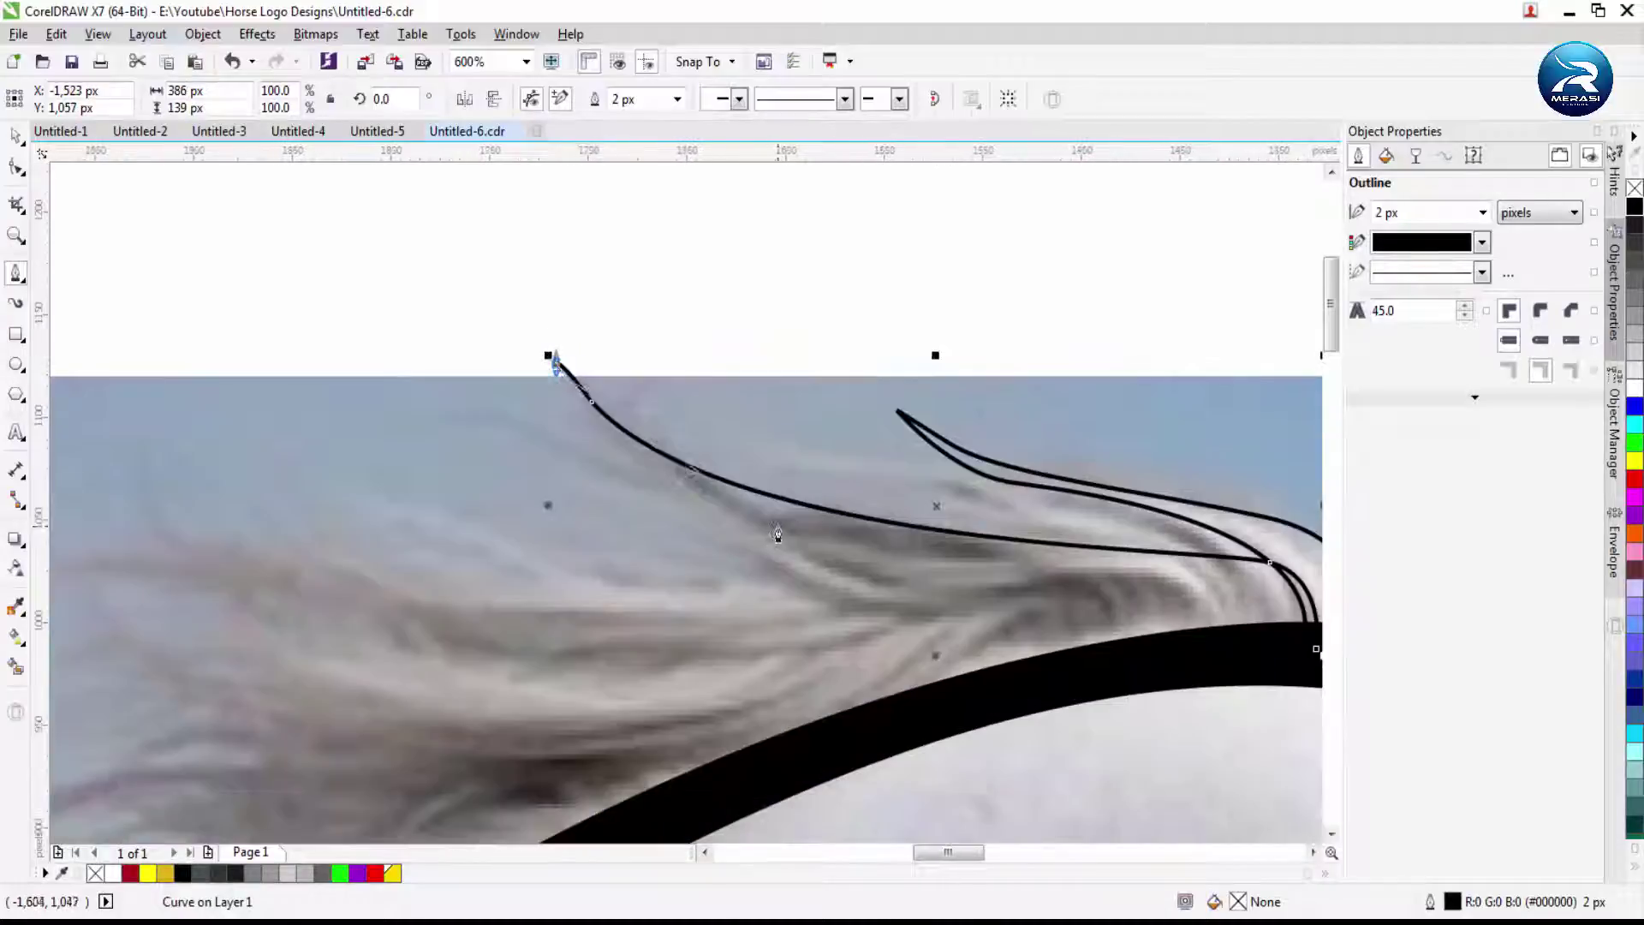
pyautogui.scroll(-1, 926, 617)
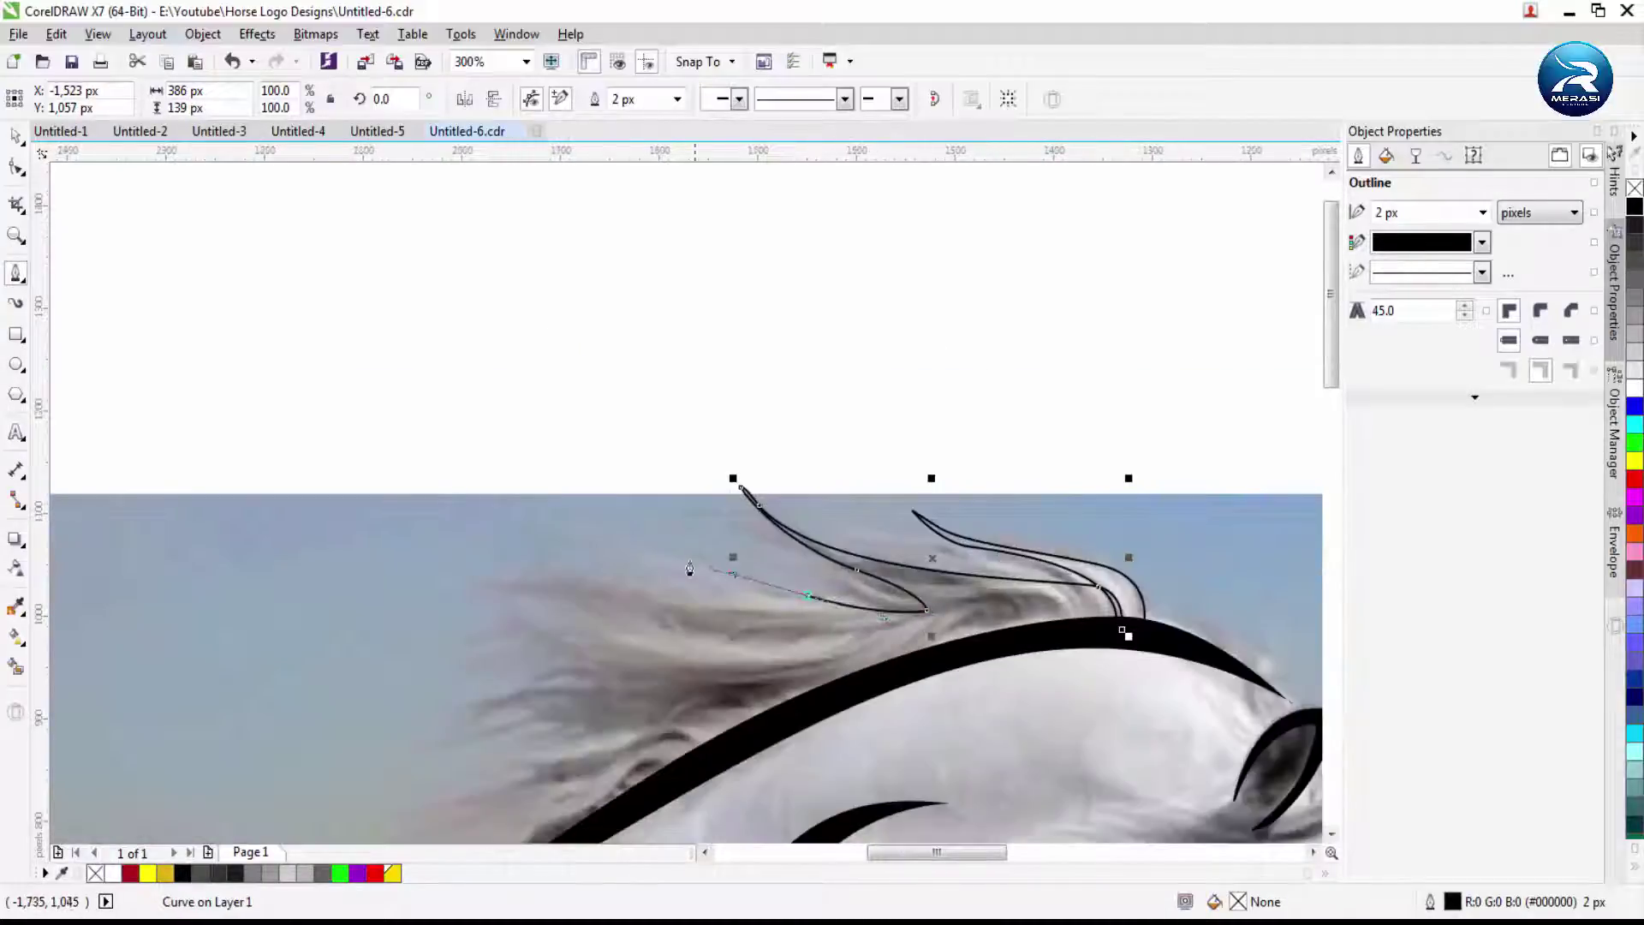
# Extend the mane outline backward with another long lock and several short pointed tips, to about 607 by 148 px
pyautogui.moveTo(557, 489); pyautogui.dragTo(724, 582)
pyautogui.scroll(-1, 826, 599)
pyautogui.scroll(1, 715, 574)
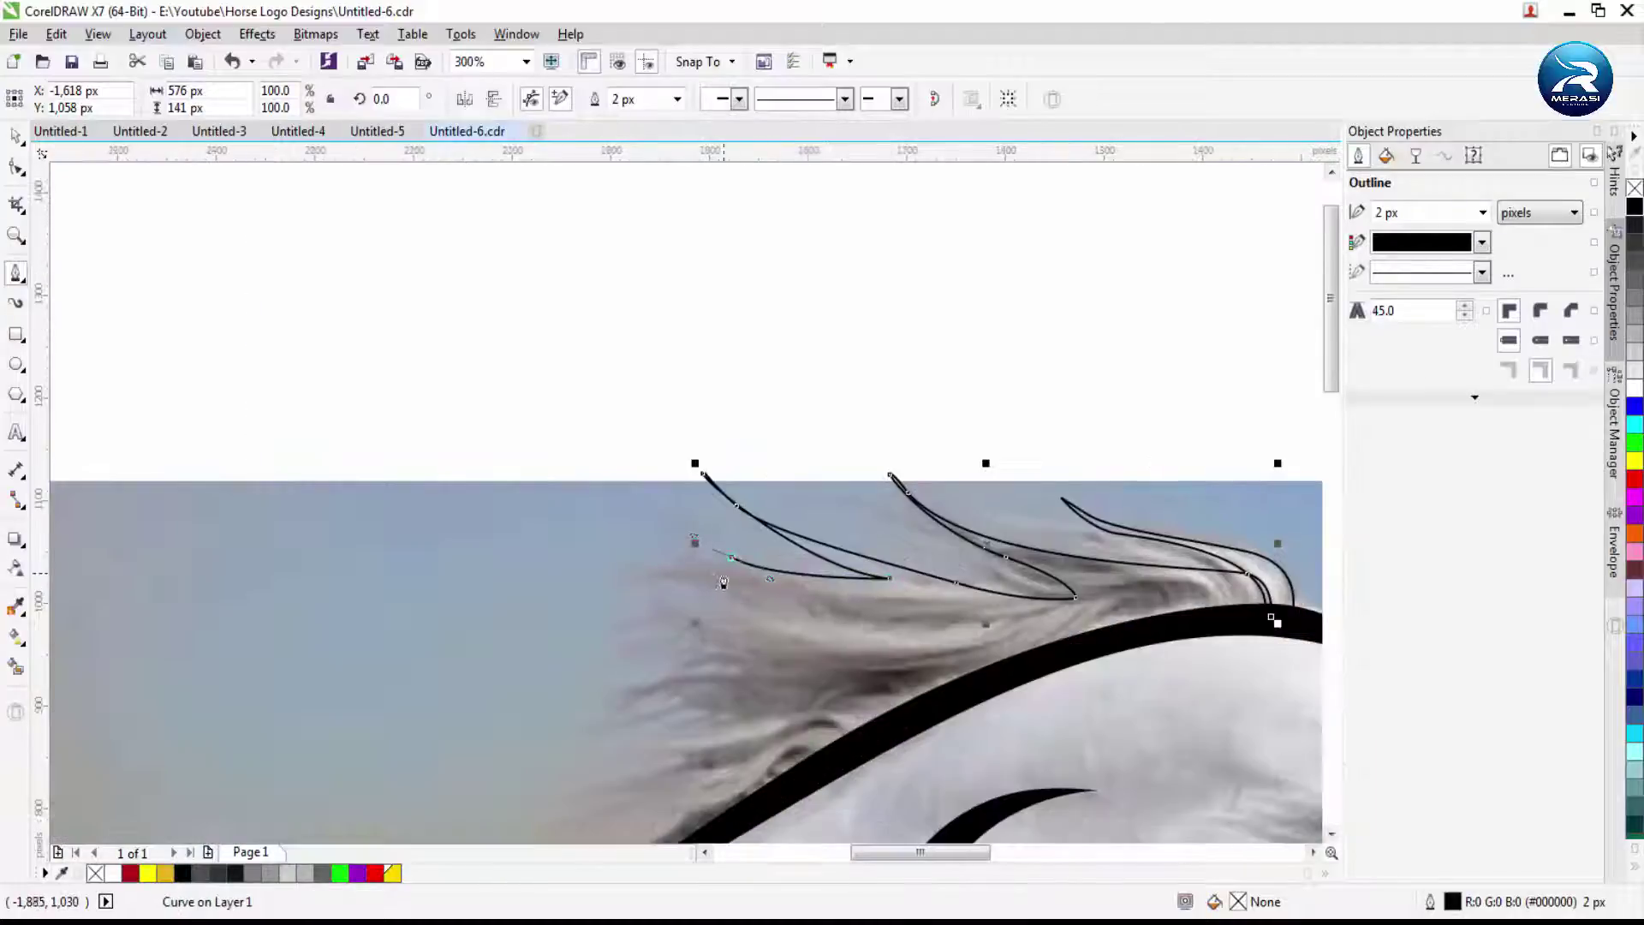
pyautogui.moveTo(829, 597); pyautogui.dragTo(763, 630)
pyautogui.scroll(1, 780, 590)
pyautogui.click(898, 587)
pyautogui.scroll(-1, 849, 619)
pyautogui.moveTo(777, 628); pyautogui.dragTo(708, 620)
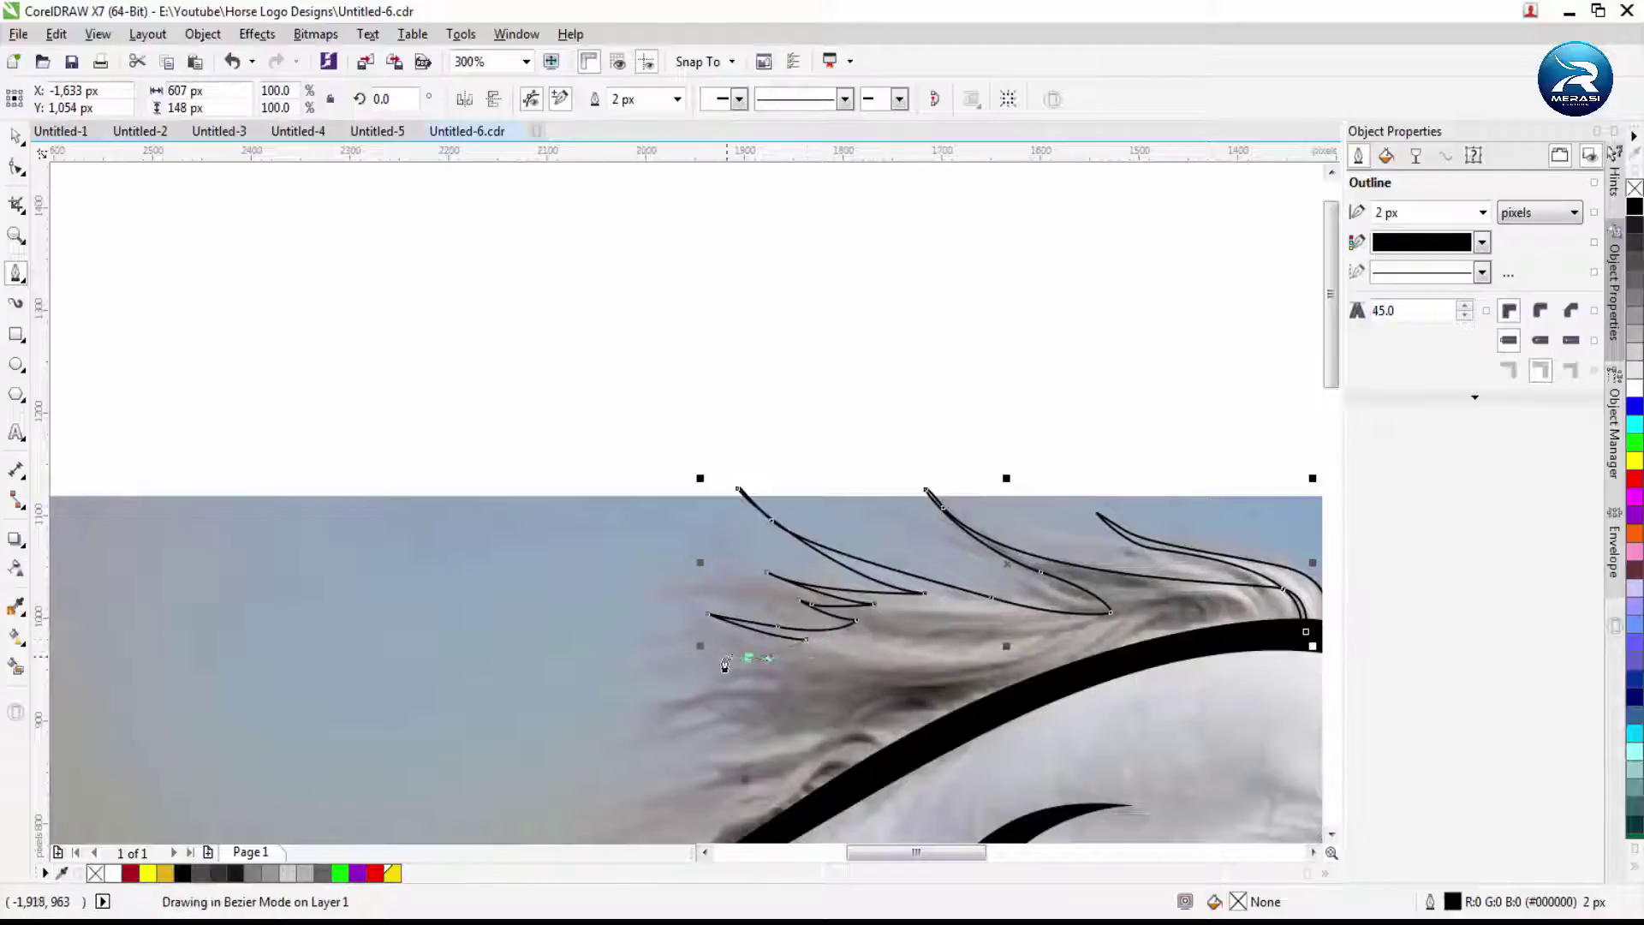
# Continue the mane outline with jagged hair tips down to the neck's base and close it along the crest, about 761 by 426 px
pyautogui.scroll(-1, 798, 668)
pyautogui.scroll(1, 798, 667)
pyautogui.moveTo(777, 622); pyautogui.dragTo(931, 655)
pyautogui.moveTo(773, 686); pyautogui.dragTo(873, 686)
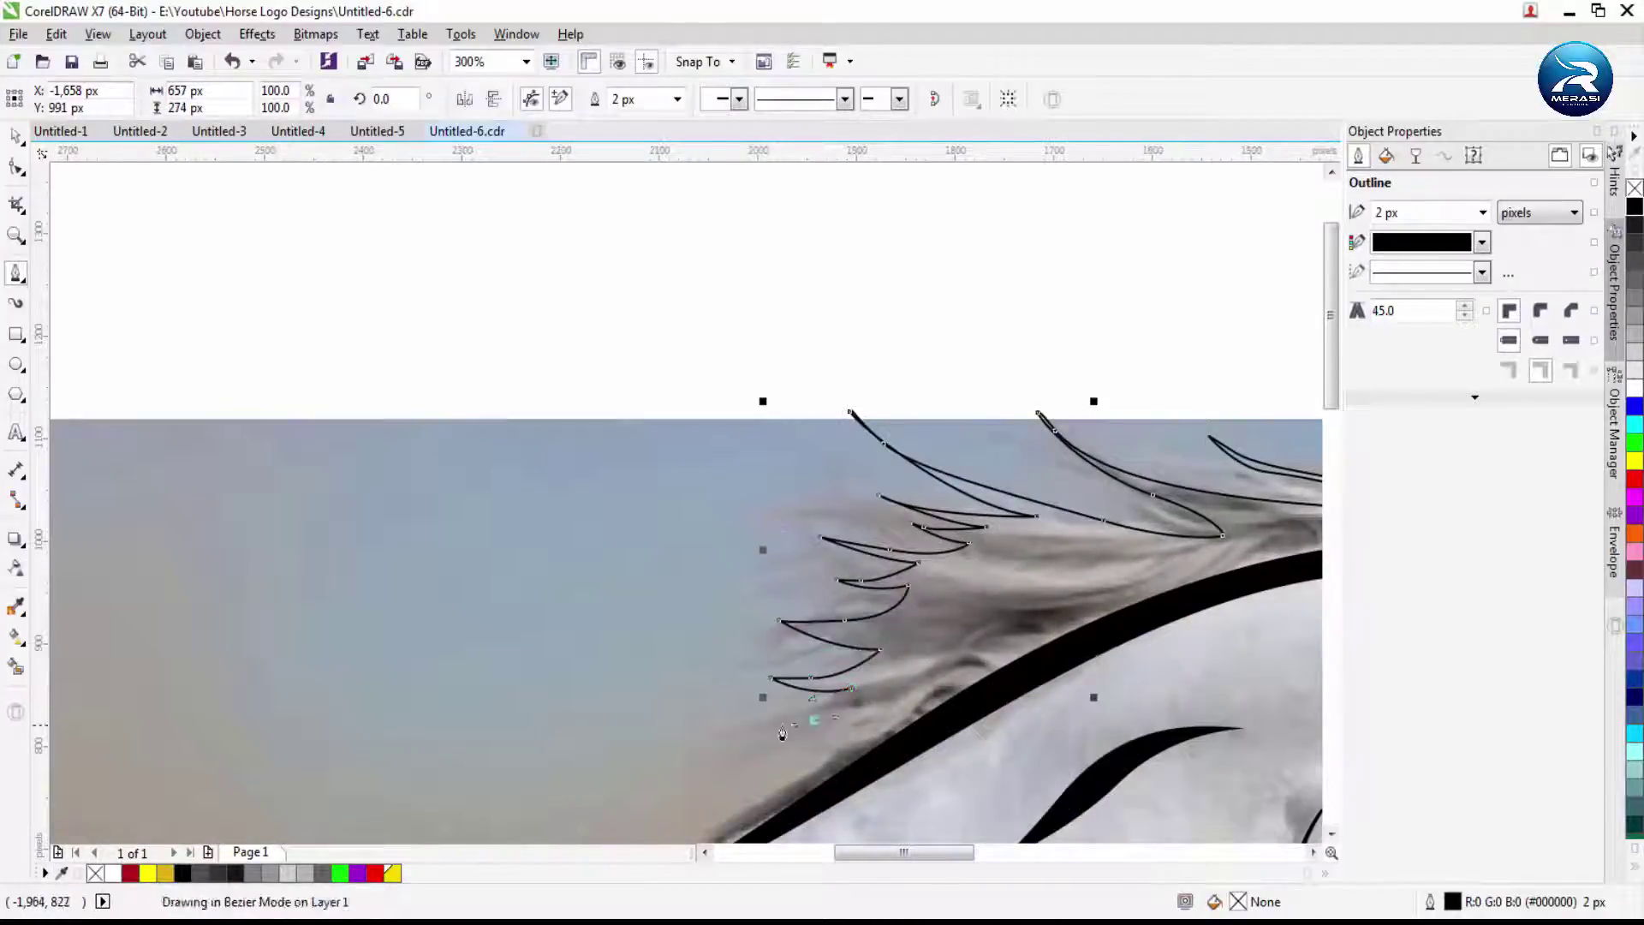
pyautogui.moveTo(782, 733); pyautogui.dragTo(775, 732)
pyautogui.moveTo(750, 728); pyautogui.dragTo(830, 739)
pyautogui.scroll(1, 796, 762)
pyautogui.scroll(-1, 836, 729)
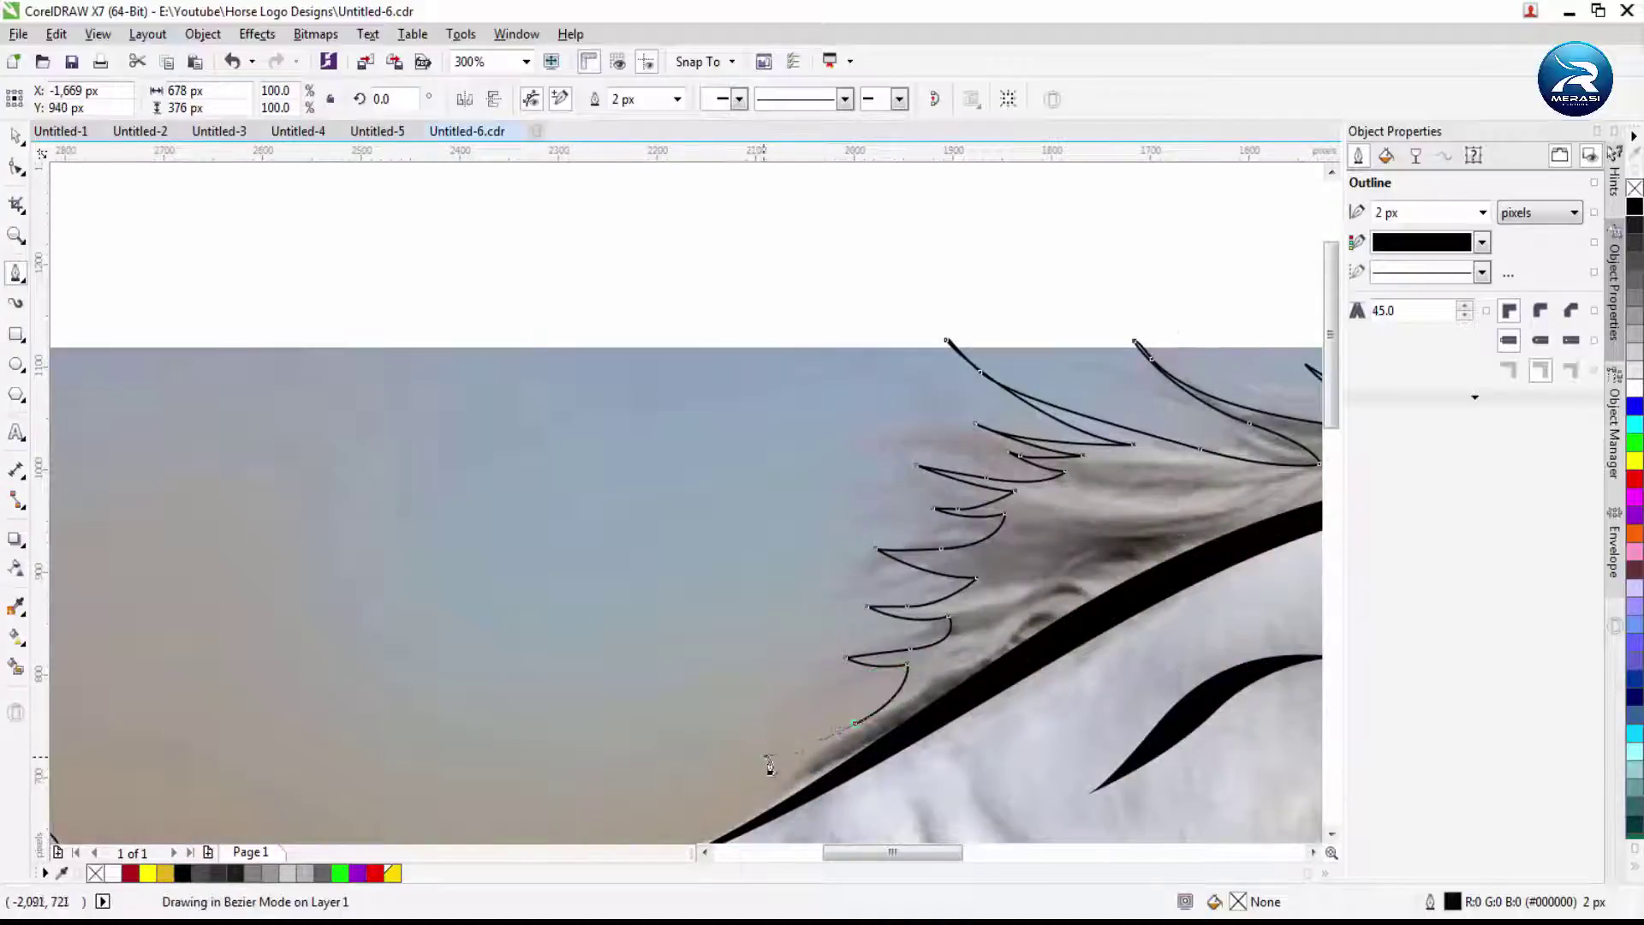
pyautogui.scroll(-1, 834, 783)
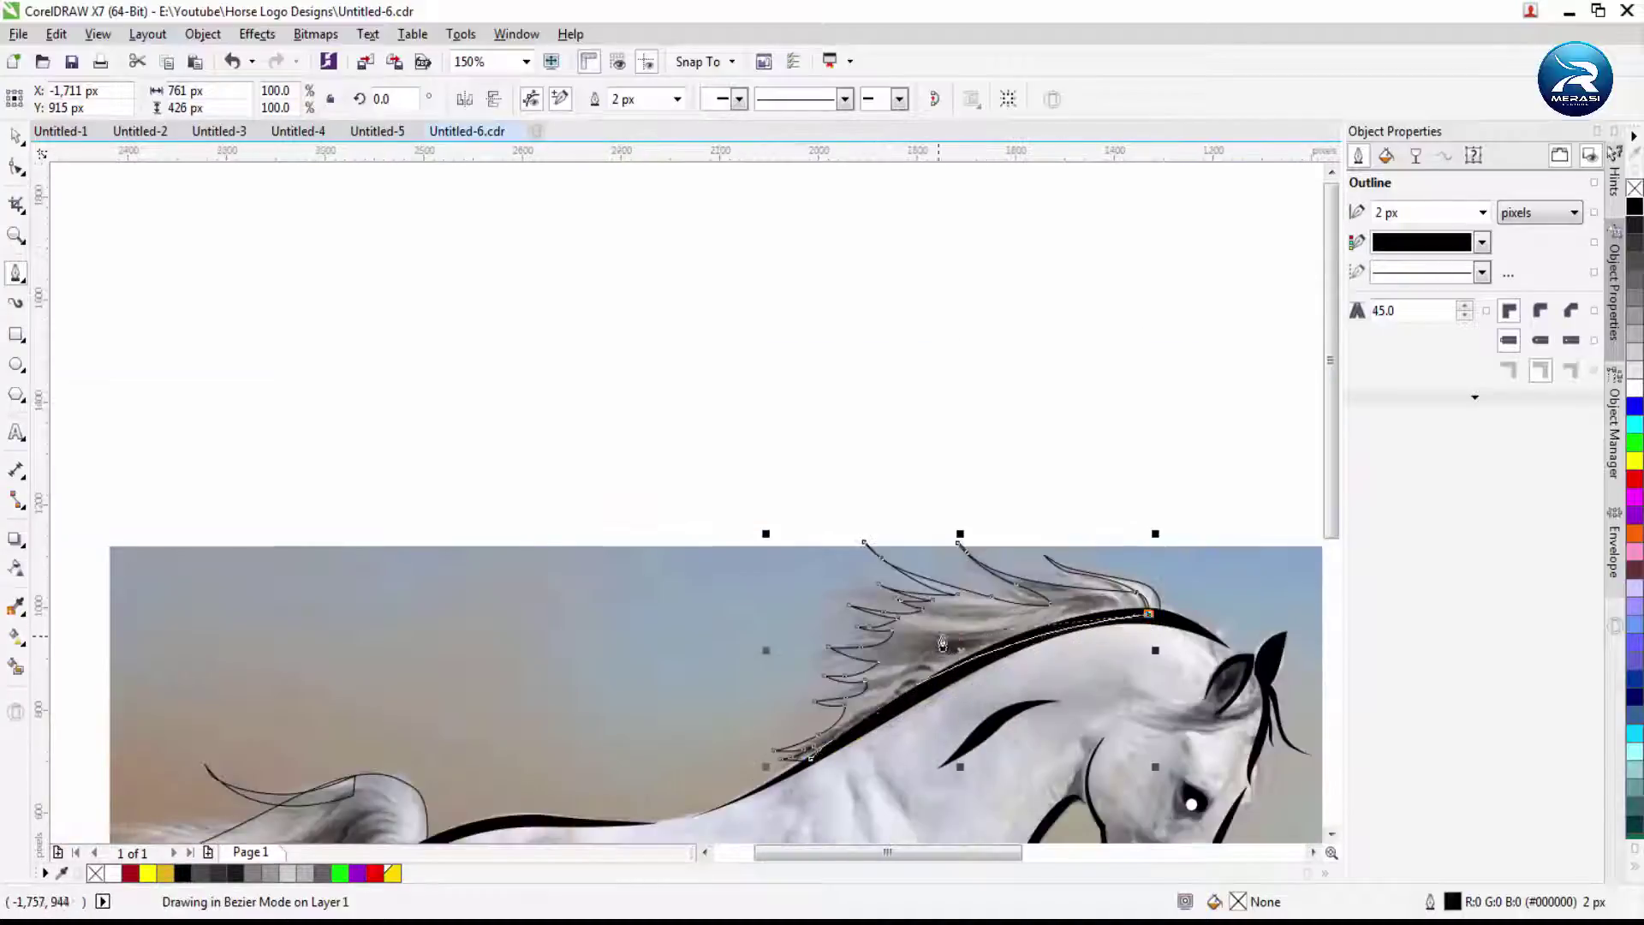
# Fill the mane shape black and remove its outline
pyautogui.click(182, 872)
pyautogui.click(676, 99)
pyautogui.click(624, 120)
pyautogui.scroll(-2, 867, 496)
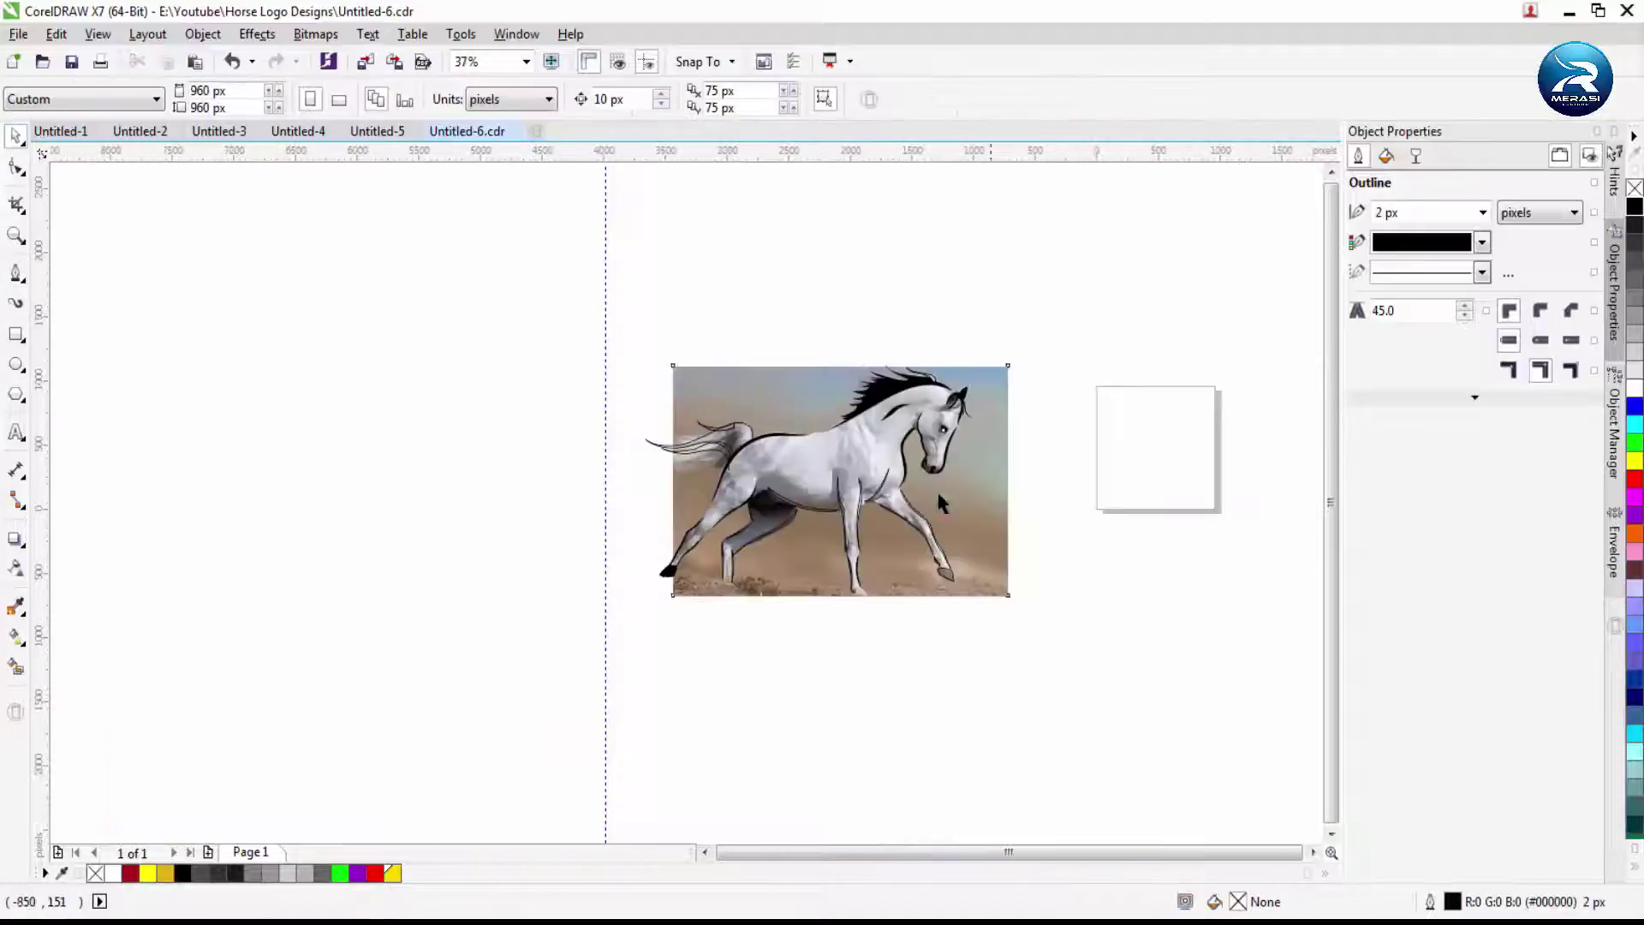
# Move the horse photo clear of the traced shapes so that it sits beside the tracing
pyautogui.moveTo(843, 479); pyautogui.dragTo(376, 466)
pyautogui.click(891, 497)
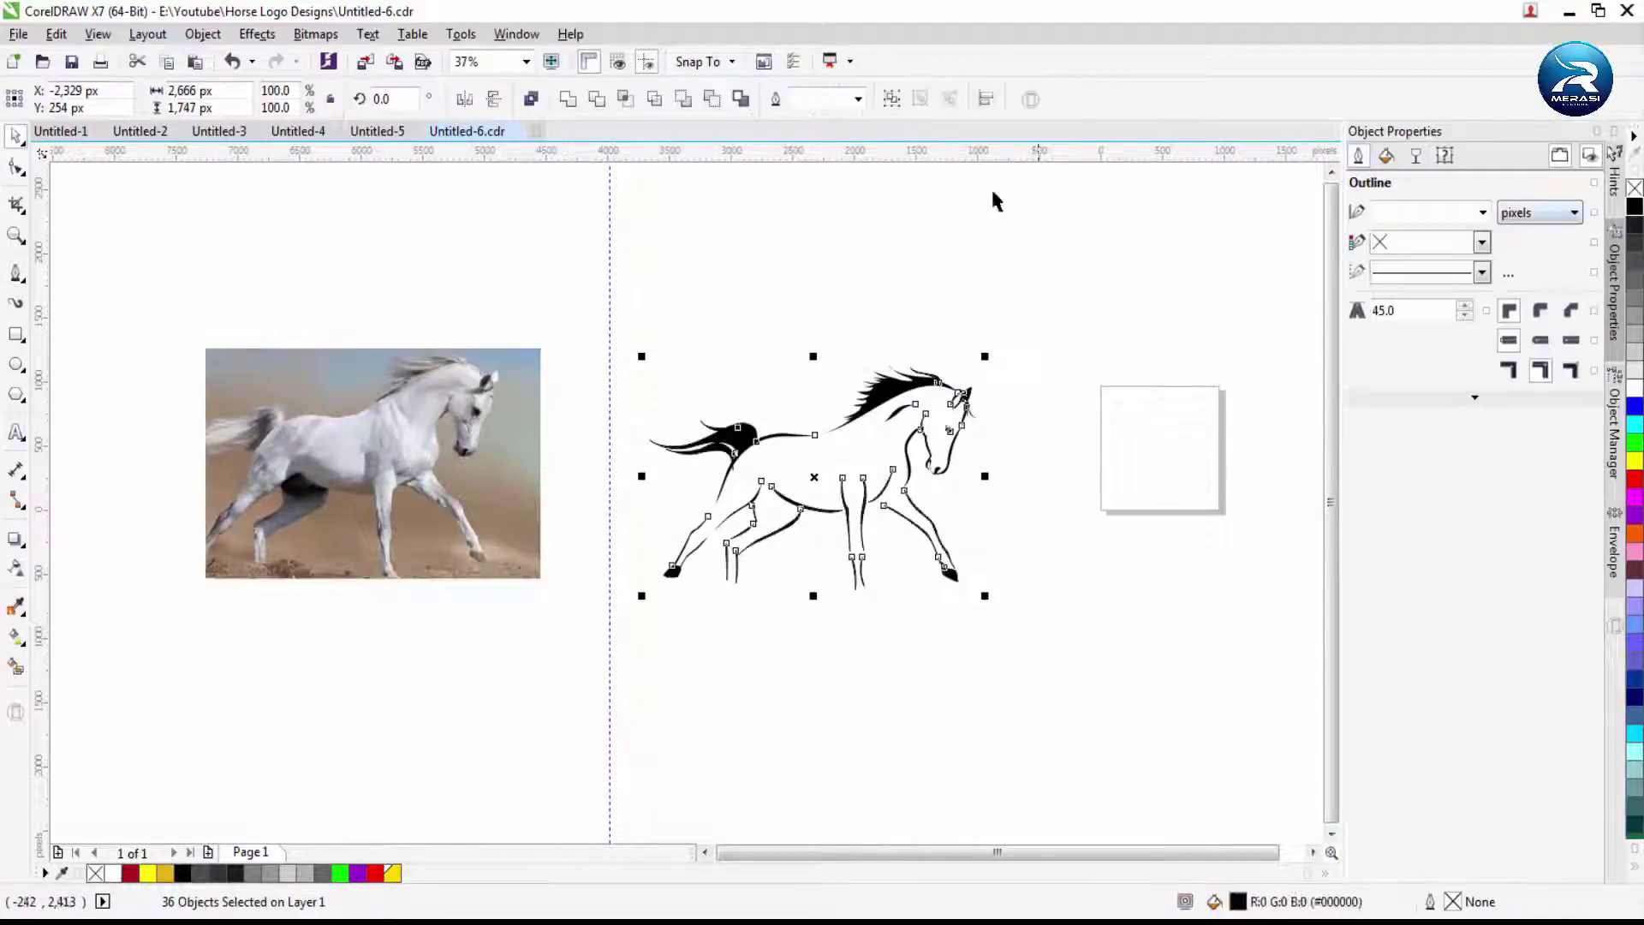
pyautogui.click(873, 98)
pyautogui.click(813, 162)
pyautogui.click(880, 447)
pyautogui.scroll(1, 879, 447)
pyautogui.scroll(-1, 844, 395)
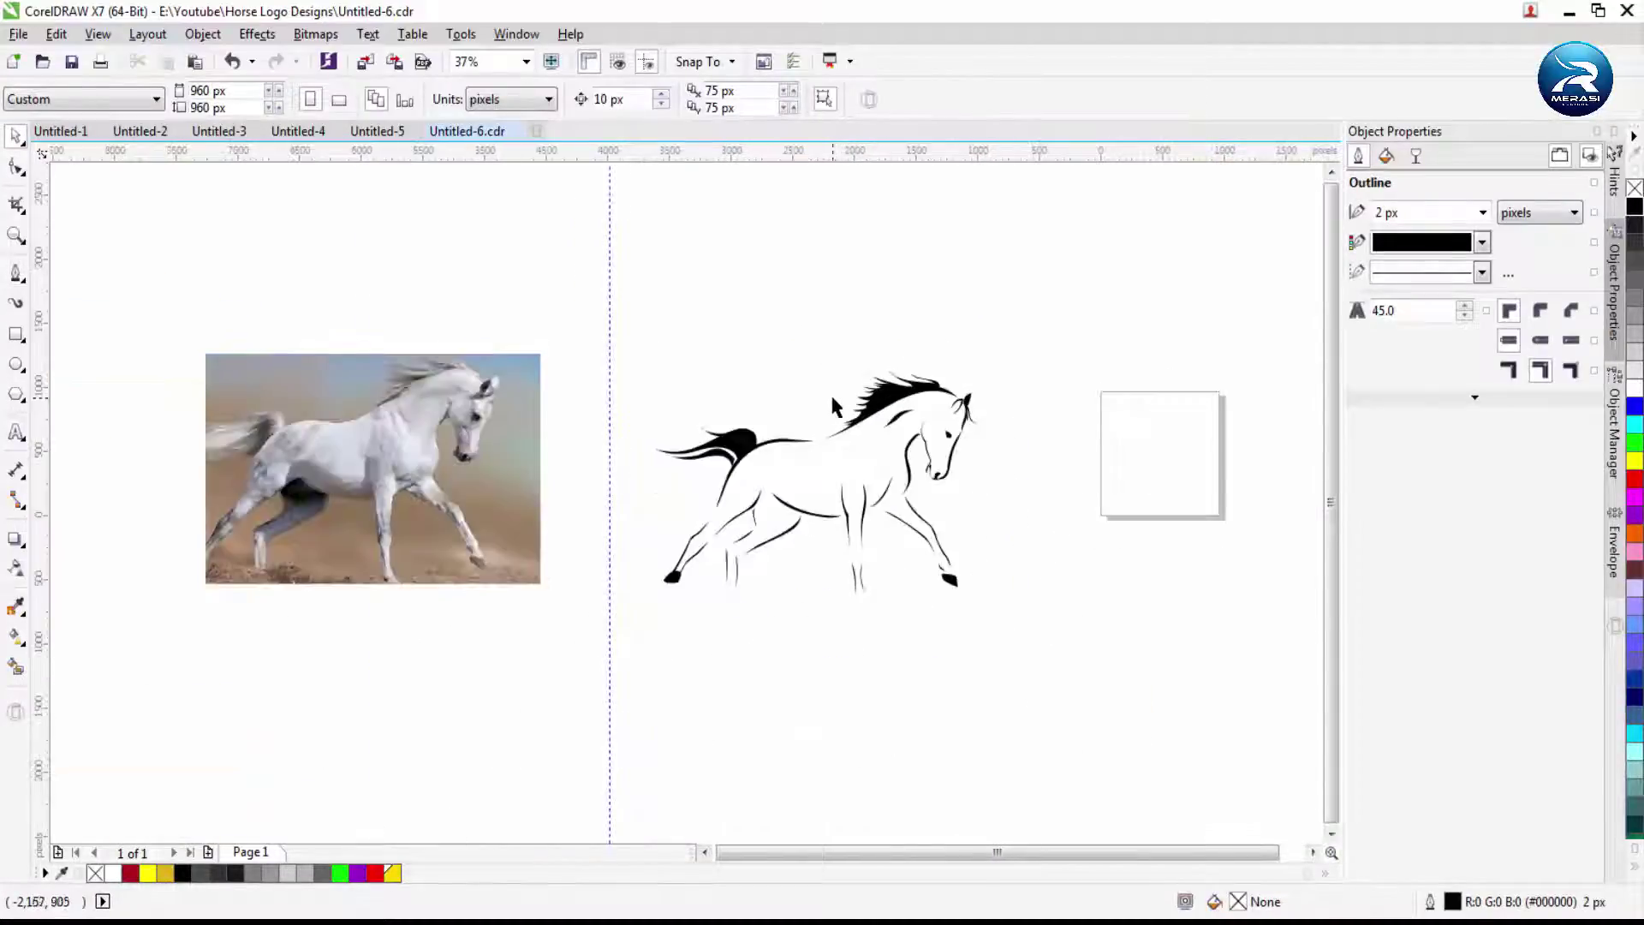
pyautogui.moveTo(484, 424); pyautogui.dragTo(560, 450)
pyautogui.press('Escape')
pyautogui.scroll(1, 919, 407)
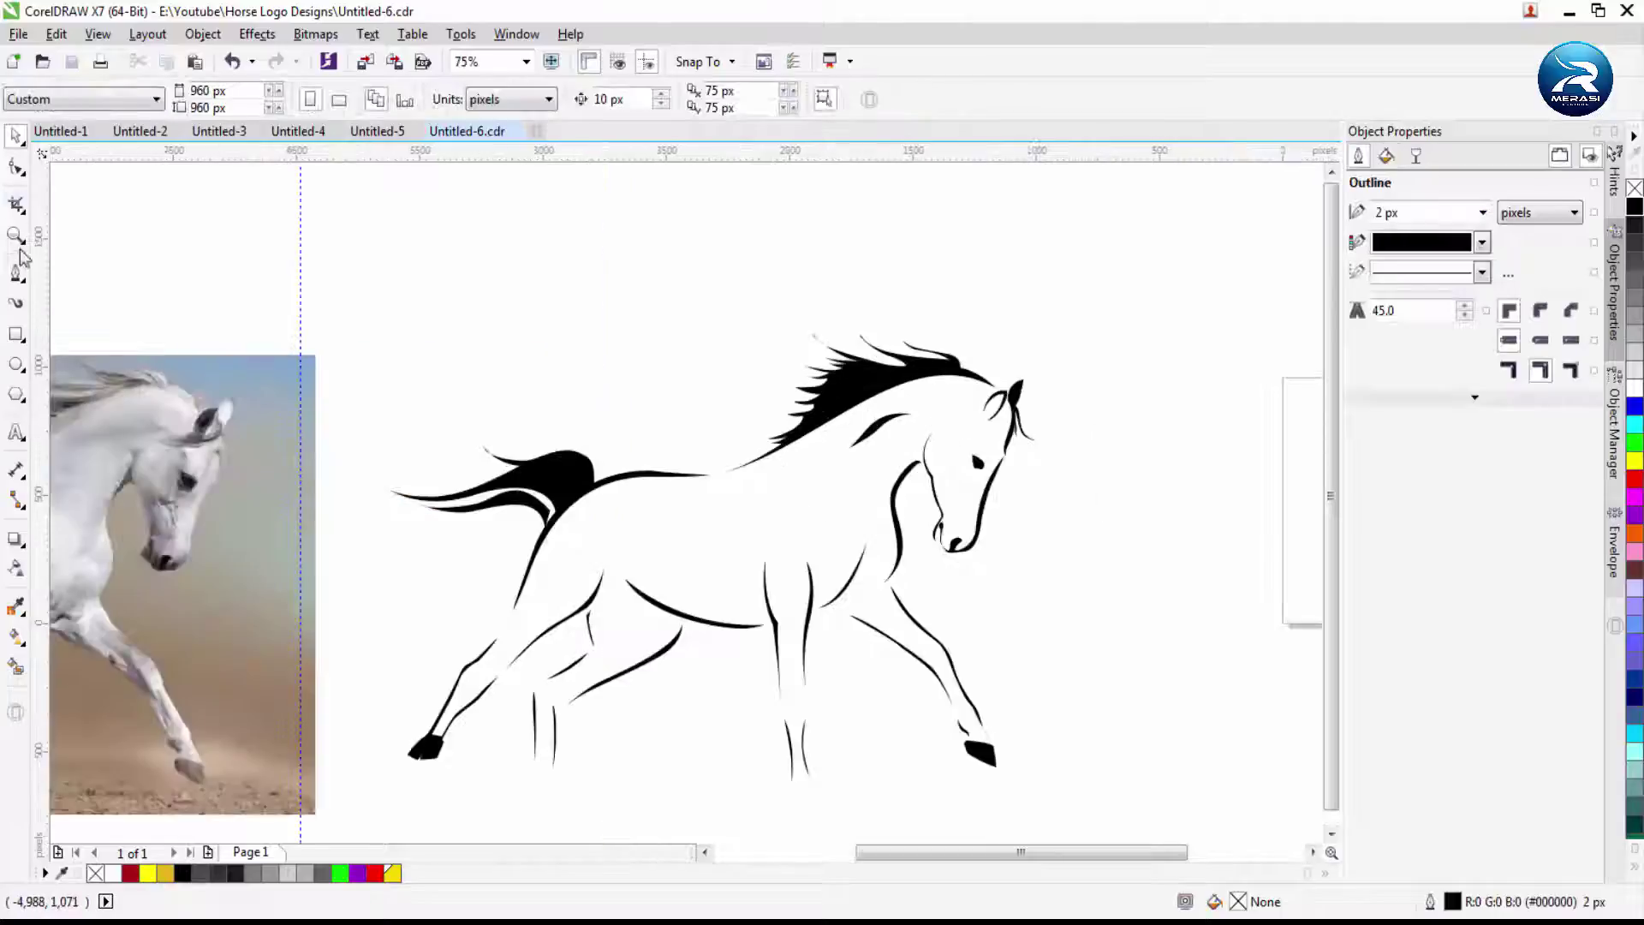
# Delete the thin wisp that sticks out of the tail's upper edge
pyautogui.scroll(2, 375, 452)
pyautogui.press('space')
pyautogui.click(513, 531)
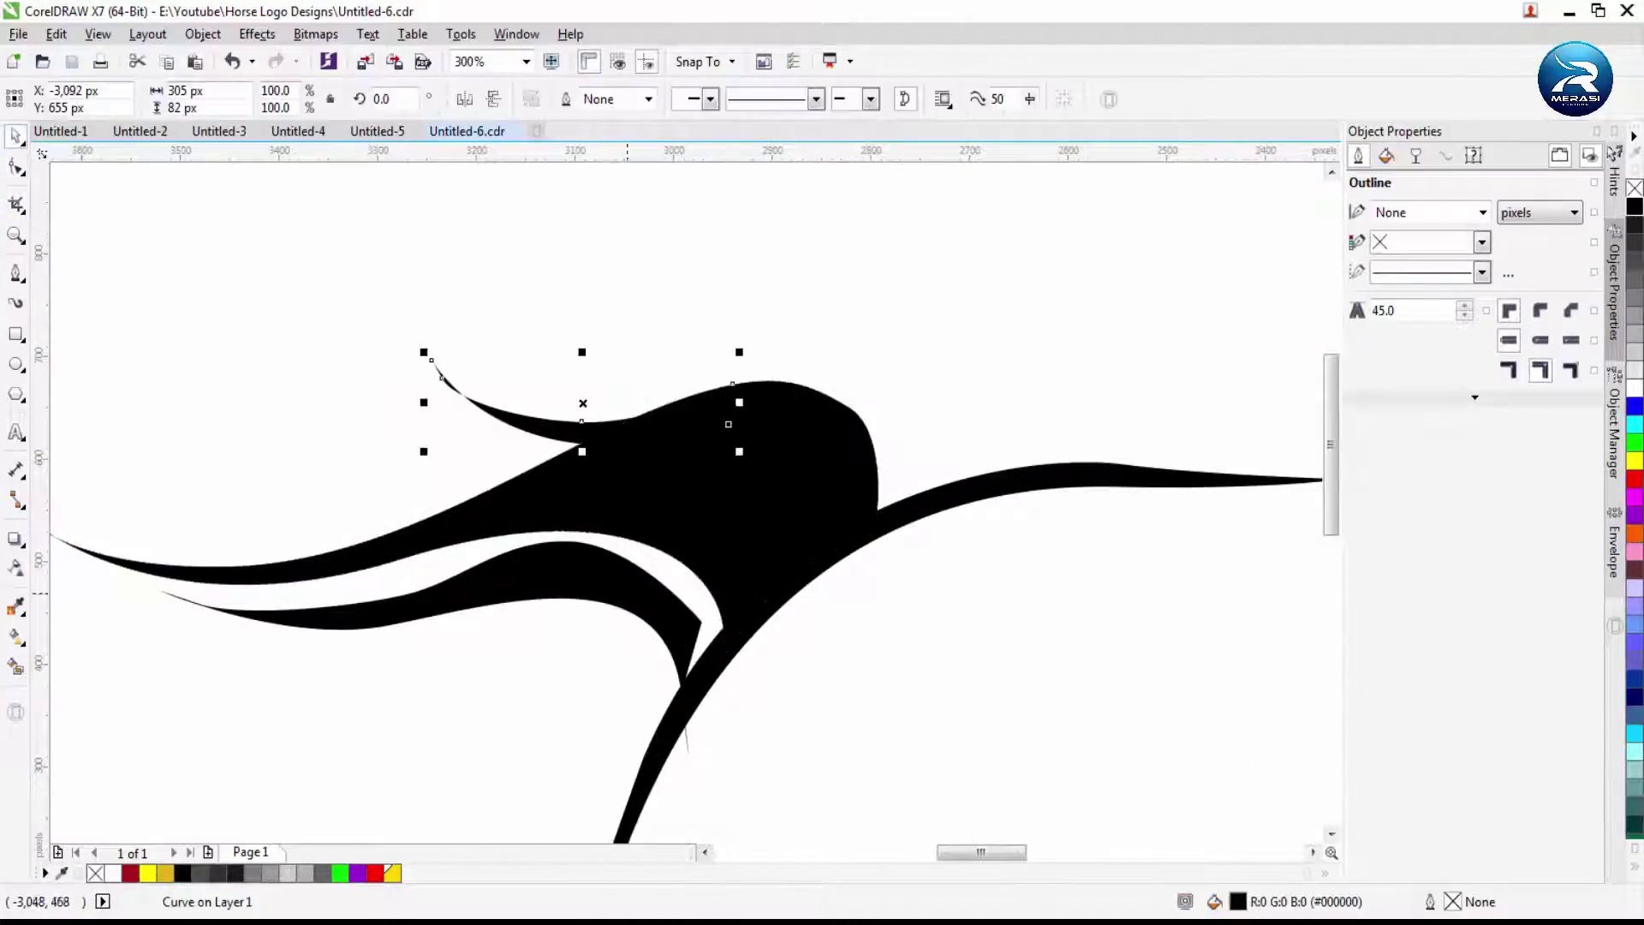
pyautogui.scroll(-2, 52, 331)
# Reshape the tail's rounded base where it meets the back line and remove the tail's lower lock
pyautogui.press('F10')
pyautogui.scroll(1, 51, 330)
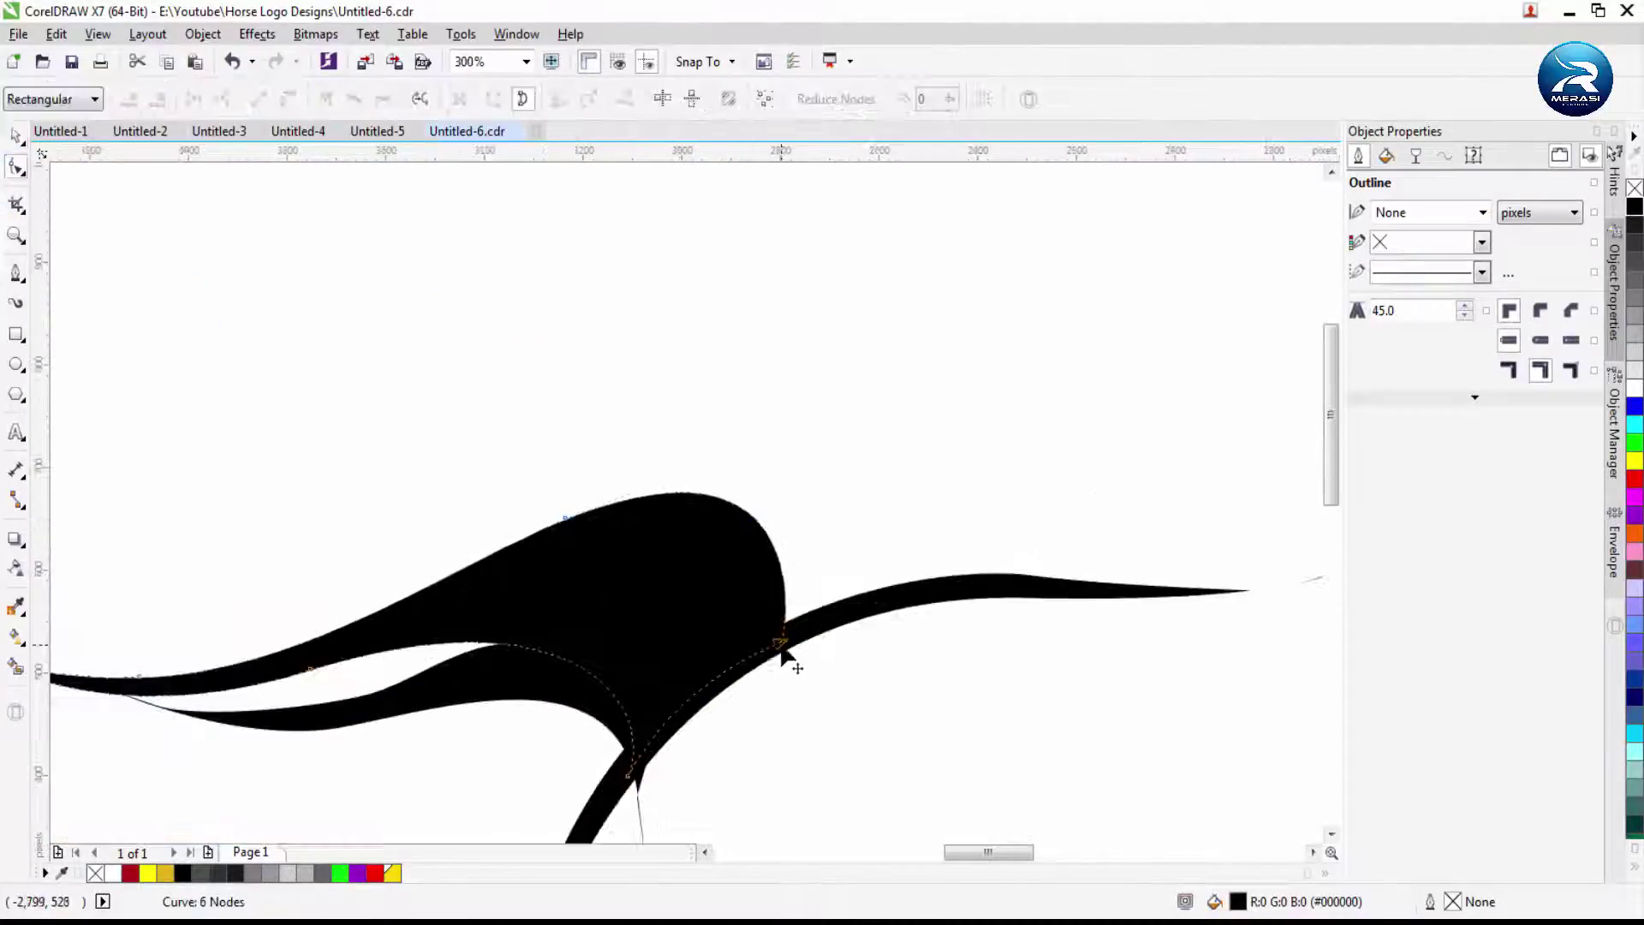
pyautogui.moveTo(781, 648); pyautogui.dragTo(759, 454)
pyautogui.moveTo(788, 660); pyautogui.dragTo(797, 630)
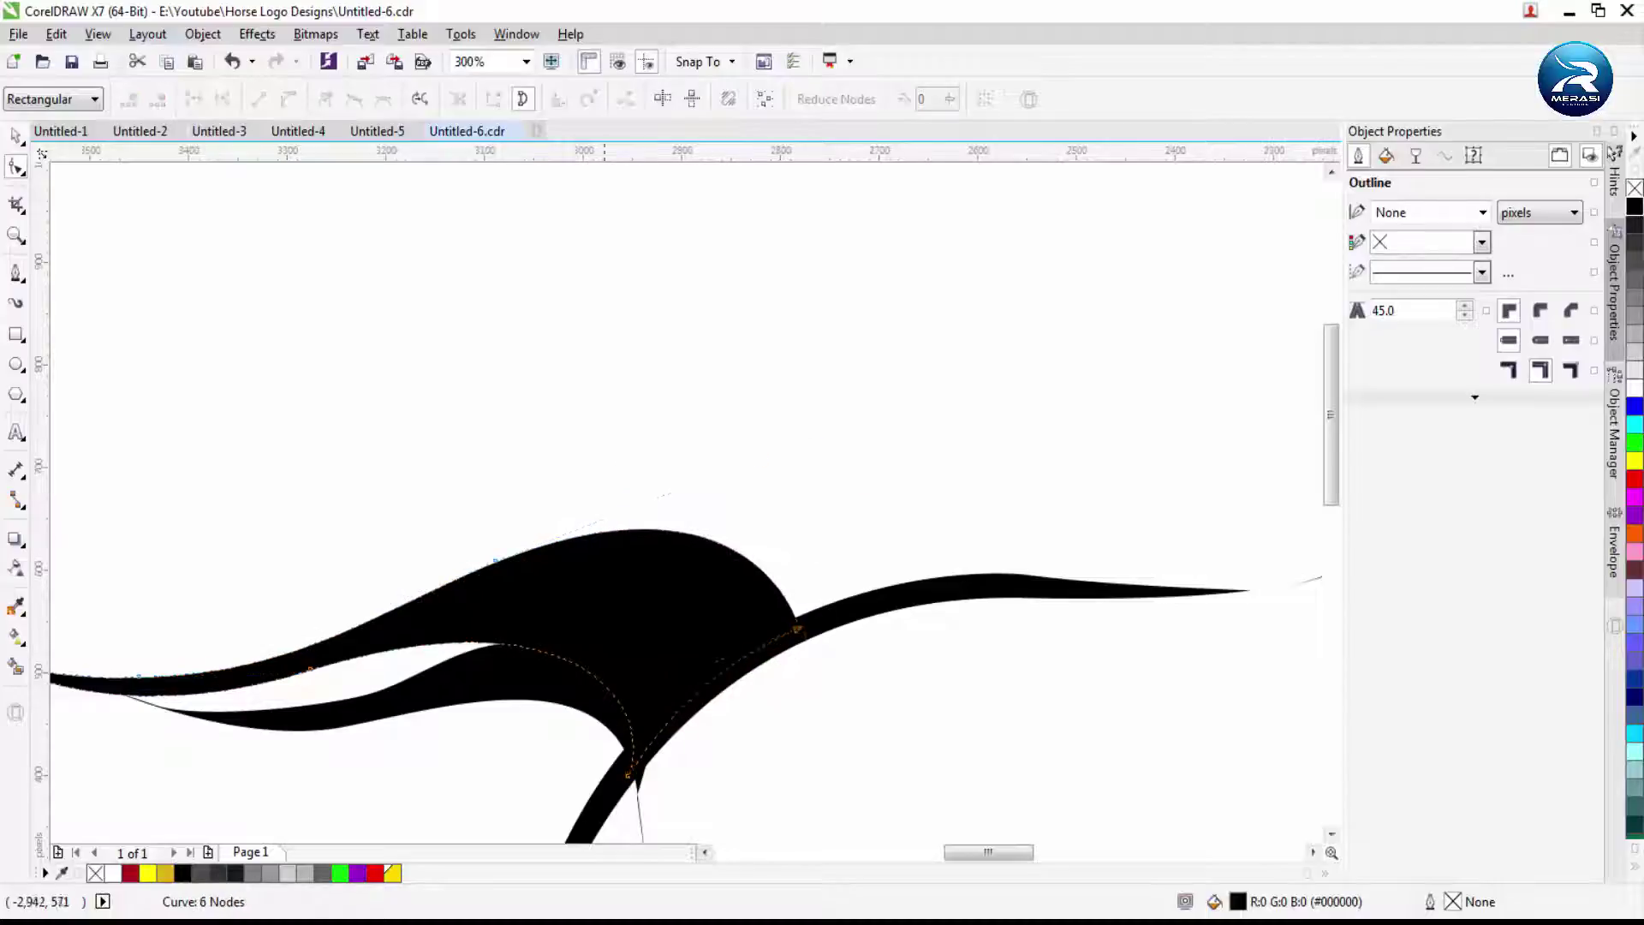
pyautogui.scroll(-2, 39, 218)
pyautogui.press('space')
pyautogui.scroll(-1, 543, 415)
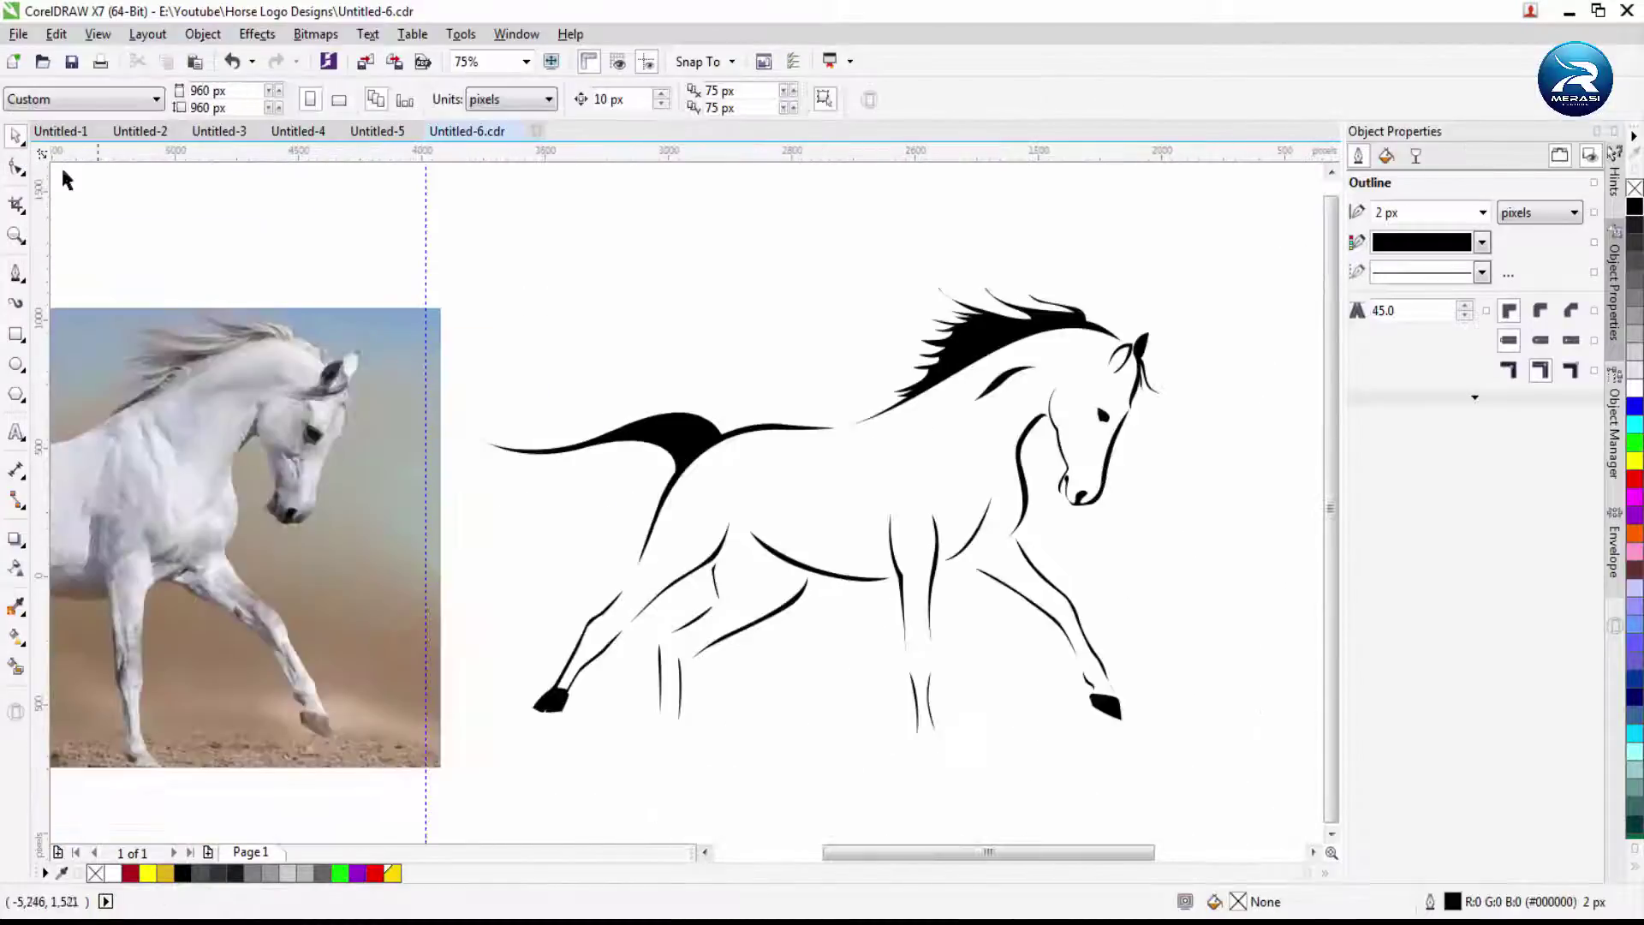
# Draw a new tapering lock under the tail, about 591 by 126 px, closed inside the tail's base
pyautogui.click(15, 272)
pyautogui.scroll(2, 689, 466)
pyautogui.click(847, 426)
pyautogui.moveTo(640, 503)
pyautogui.mouseDown()
pyautogui.moveTo(470, 529)
pyautogui.moveTo(490, 539)
pyautogui.mouseUp()
pyautogui.moveTo(642, 533); pyautogui.dragTo(880, 480)
pyautogui.click(907, 405)
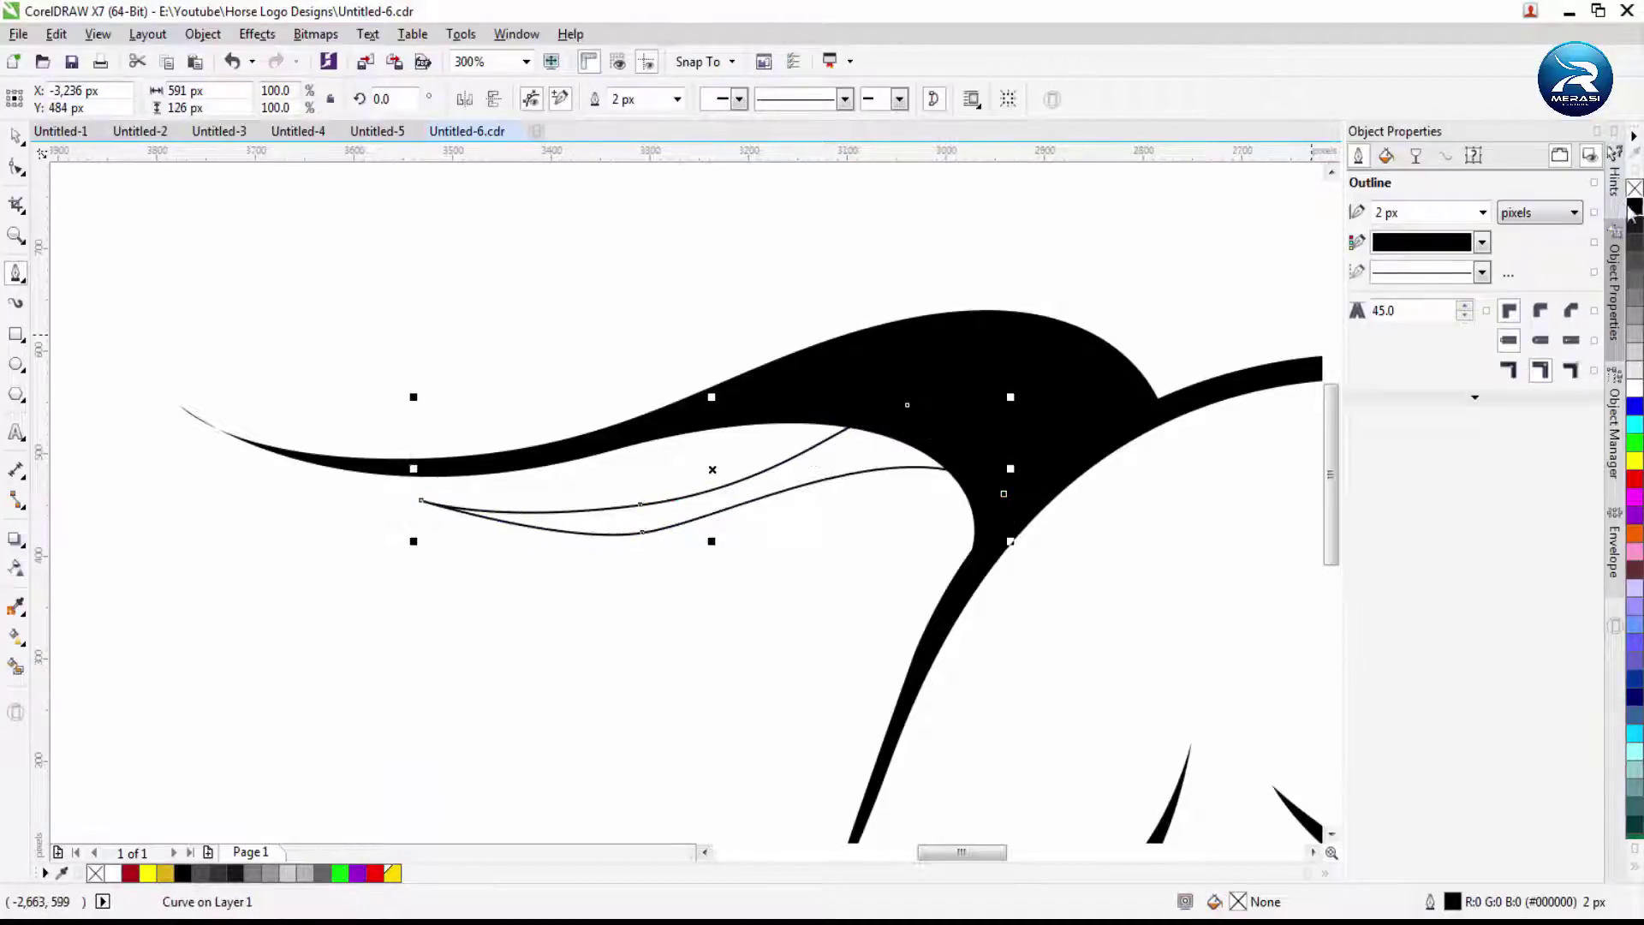
# Fill the new tail lock black without an outline and slim its lower edge by adjusting its nodes
pyautogui.click(676, 98)
pyautogui.click(624, 120)
pyautogui.press('F10')
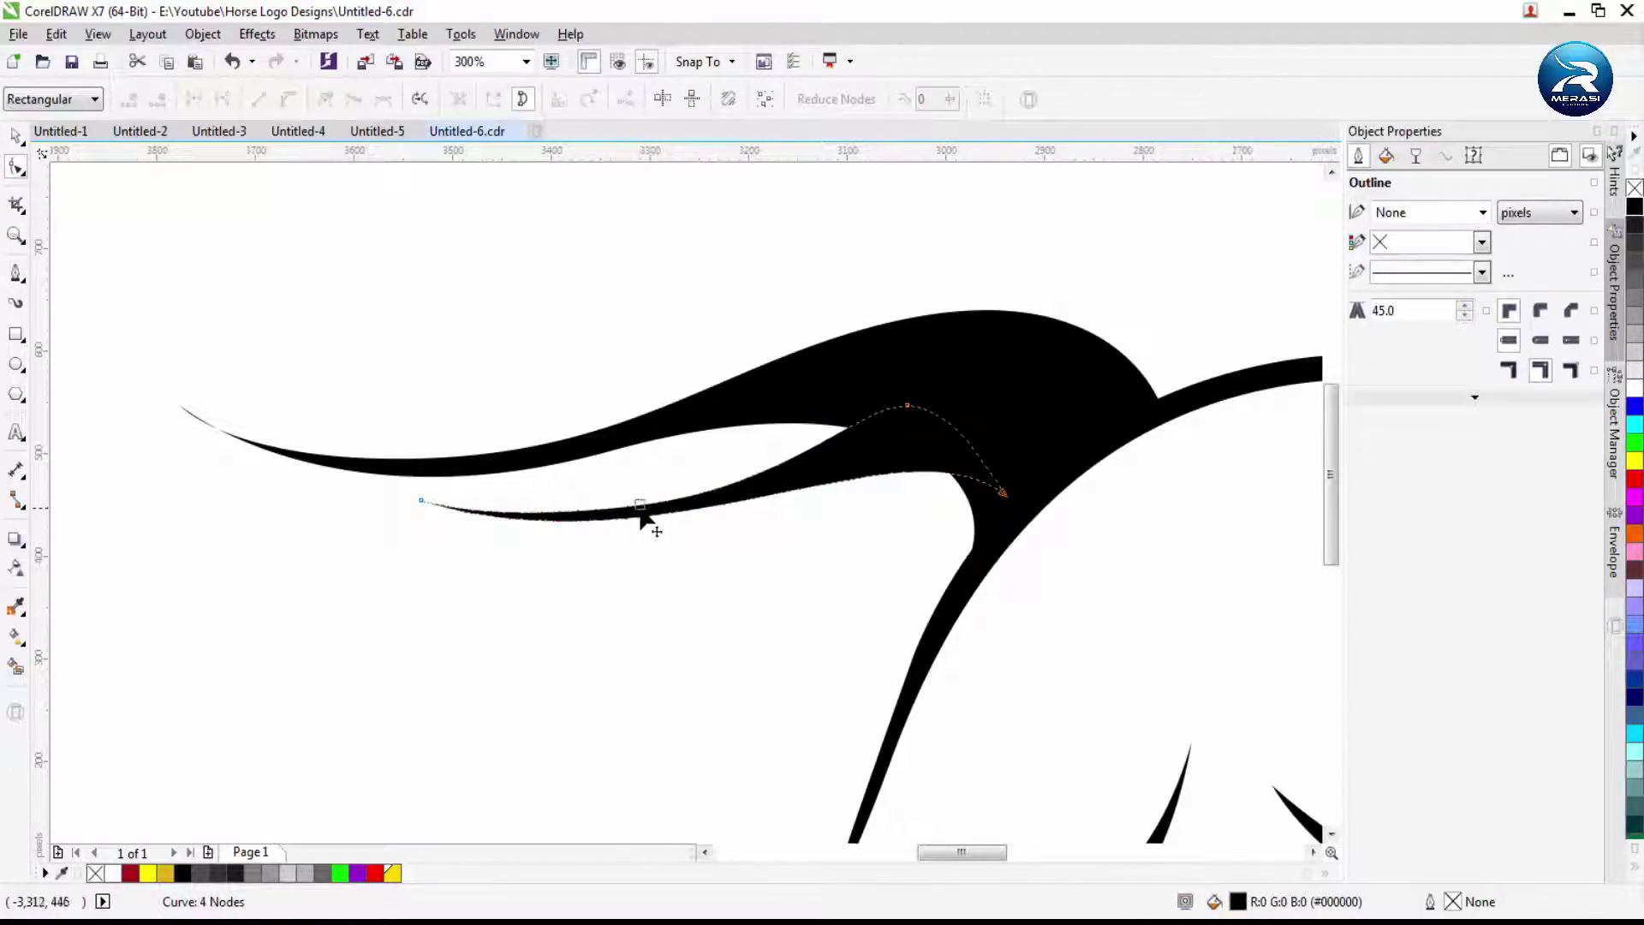
pyautogui.scroll(-3, 265, 356)
pyautogui.press('space')
pyautogui.scroll(-2, 709, 402)
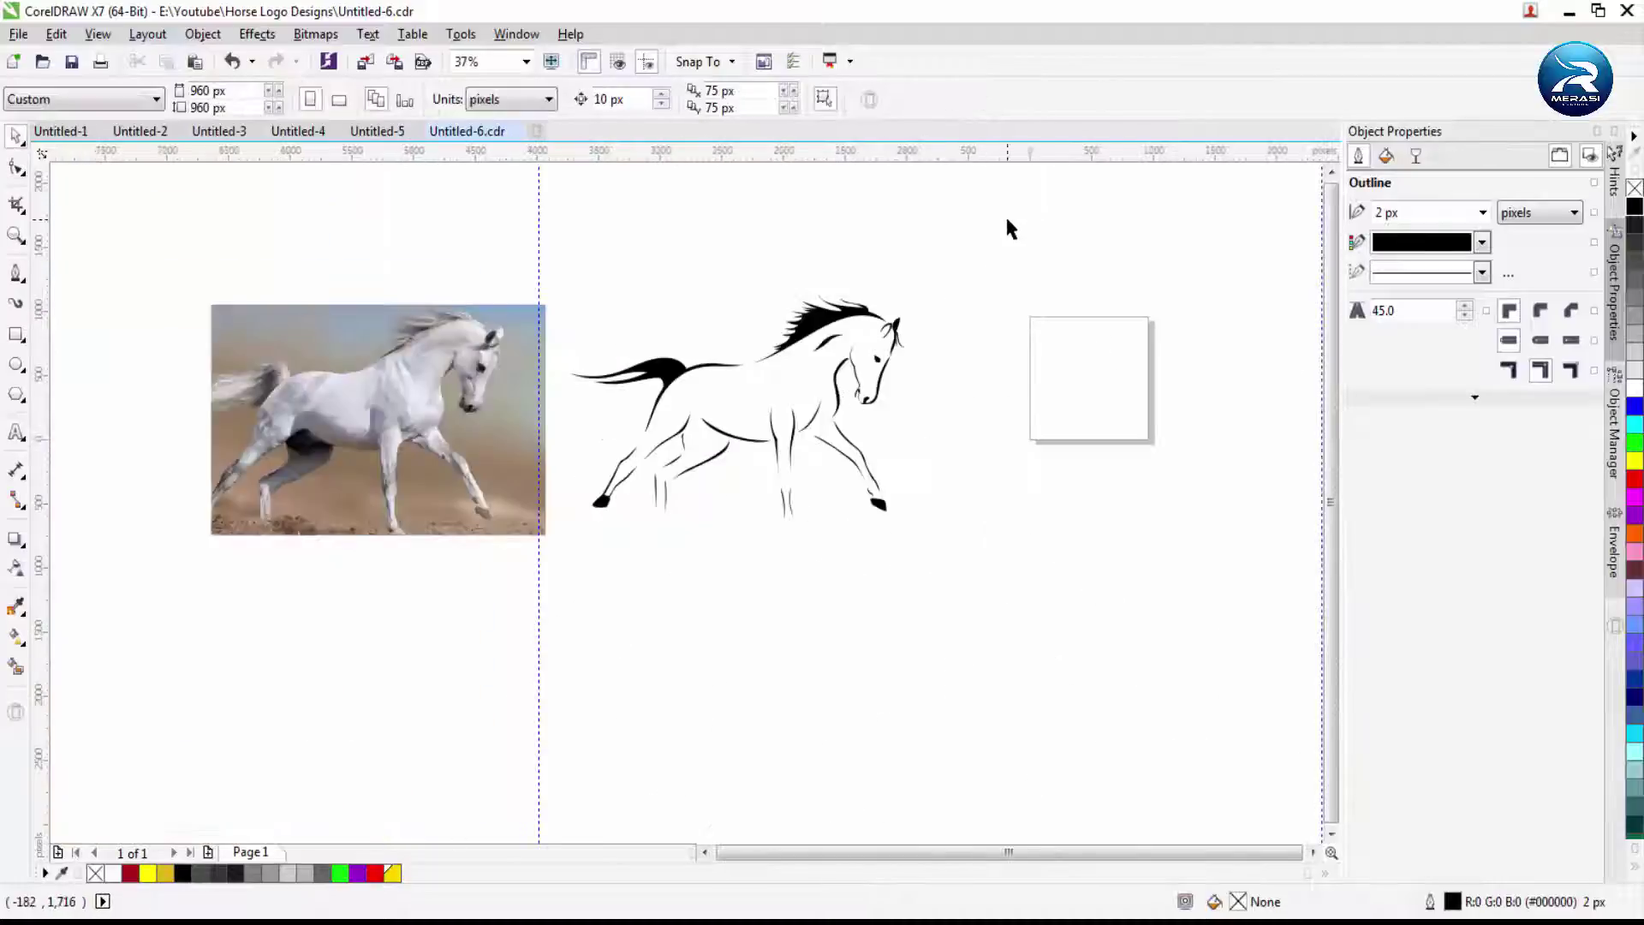
# Move the two traced mane shapes off the horse to the empty area below the page
pyautogui.scroll(3, 793, 286)
pyautogui.click(735, 294)
pyautogui.scroll(-2, 694, 270)
pyautogui.moveTo(1173, 426); pyautogui.dragTo(1181, 492)
pyautogui.hotkey('ctrl', 'z')
pyautogui.scroll(-2, 857, 385)
pyautogui.click(821, 325)
pyautogui.scroll(4, 822, 326)
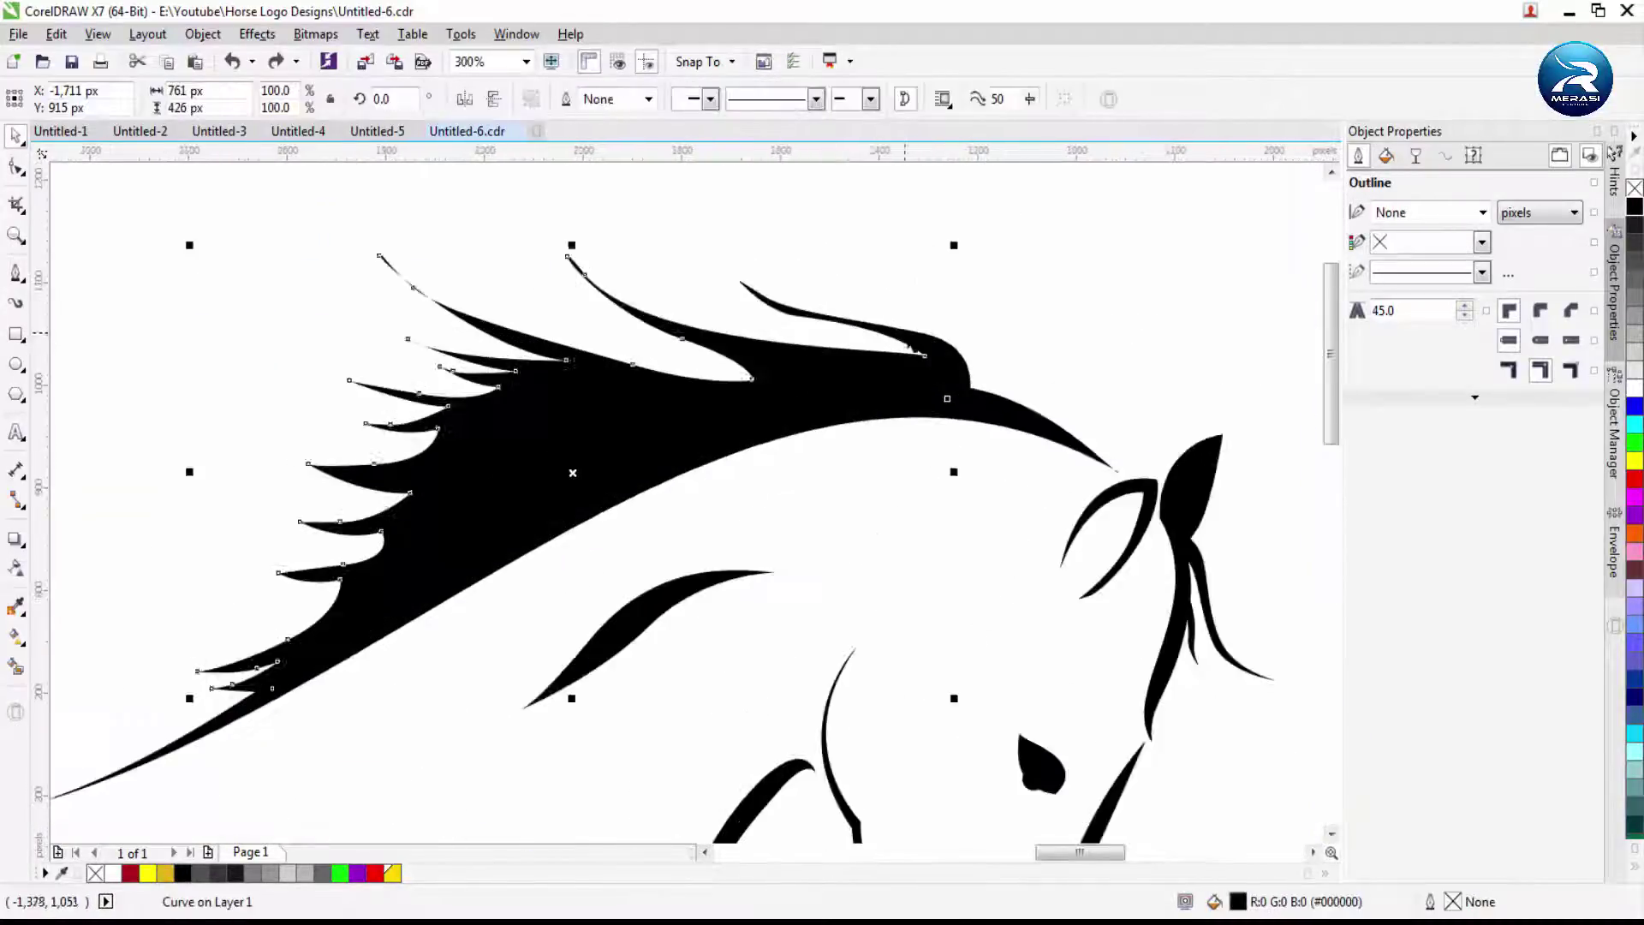
pyautogui.scroll(-3, 856, 428)
pyautogui.scroll(-2, 857, 428)
pyautogui.scroll(2, 444, 435)
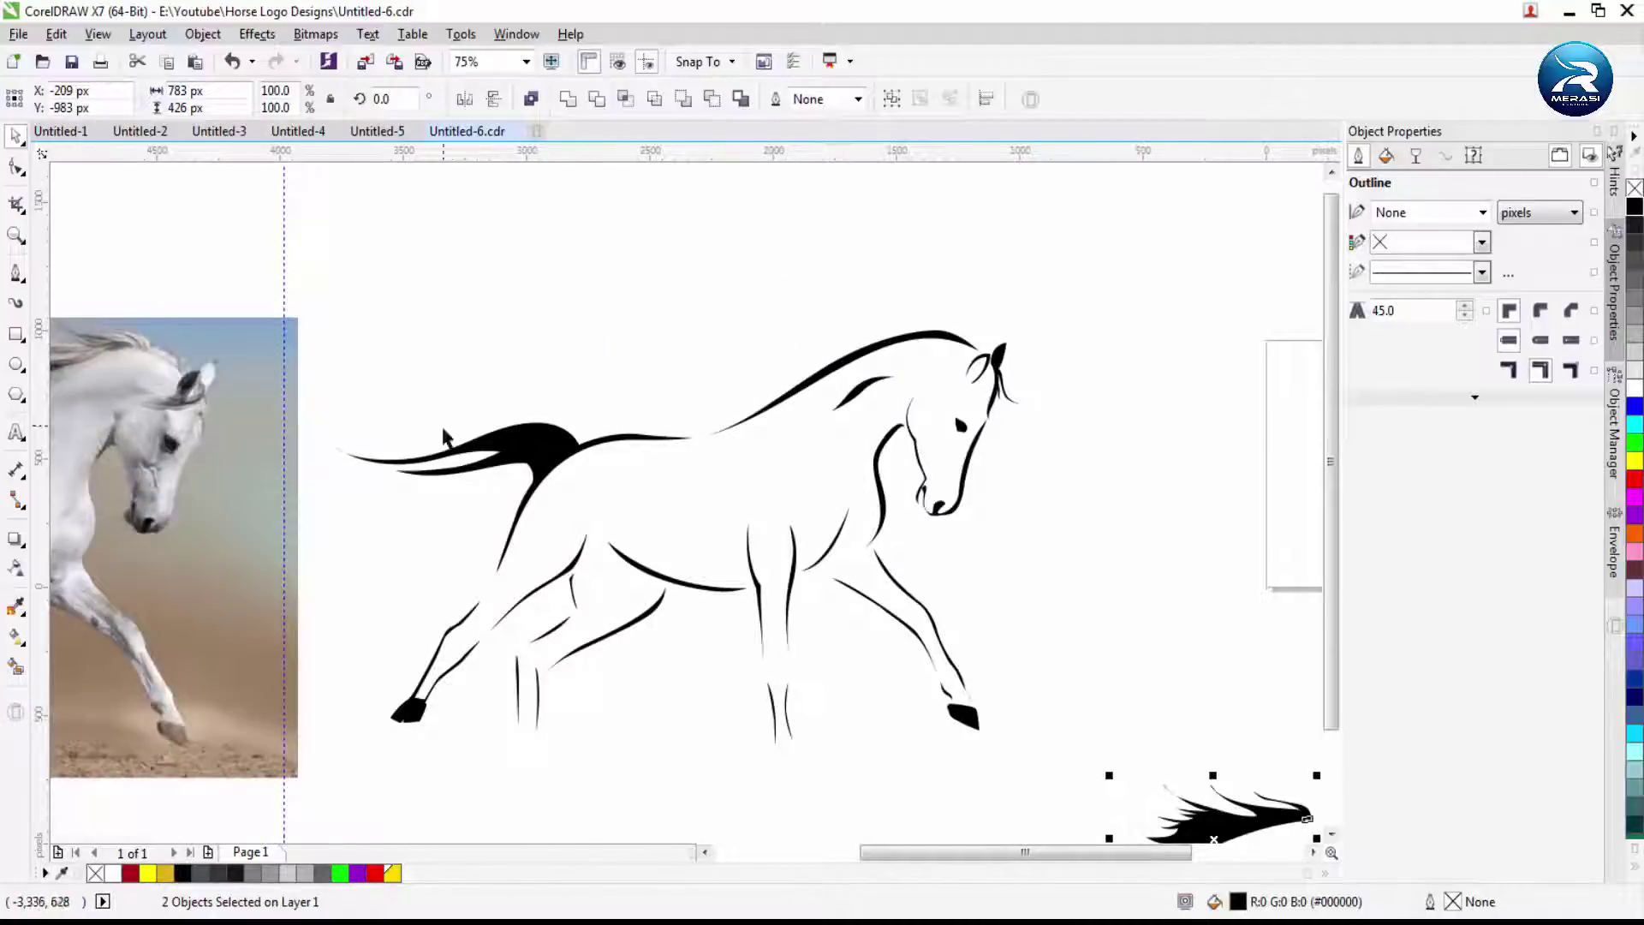
# Set the large mane shape apart from its small front lock in the empty area below the page
pyautogui.scroll(-2, 942, 453)
pyautogui.moveTo(1010, 690); pyautogui.dragTo(649, 323)
pyautogui.scroll(2, 859, 390)
pyautogui.click(915, 481)
pyautogui.moveTo(765, 396)
pyautogui.mouseDown()
pyautogui.moveTo(813, 399)
pyautogui.moveTo(773, 397)
pyautogui.mouseUp()
pyautogui.click(962, 581)
pyautogui.scroll(2, 908, 586)
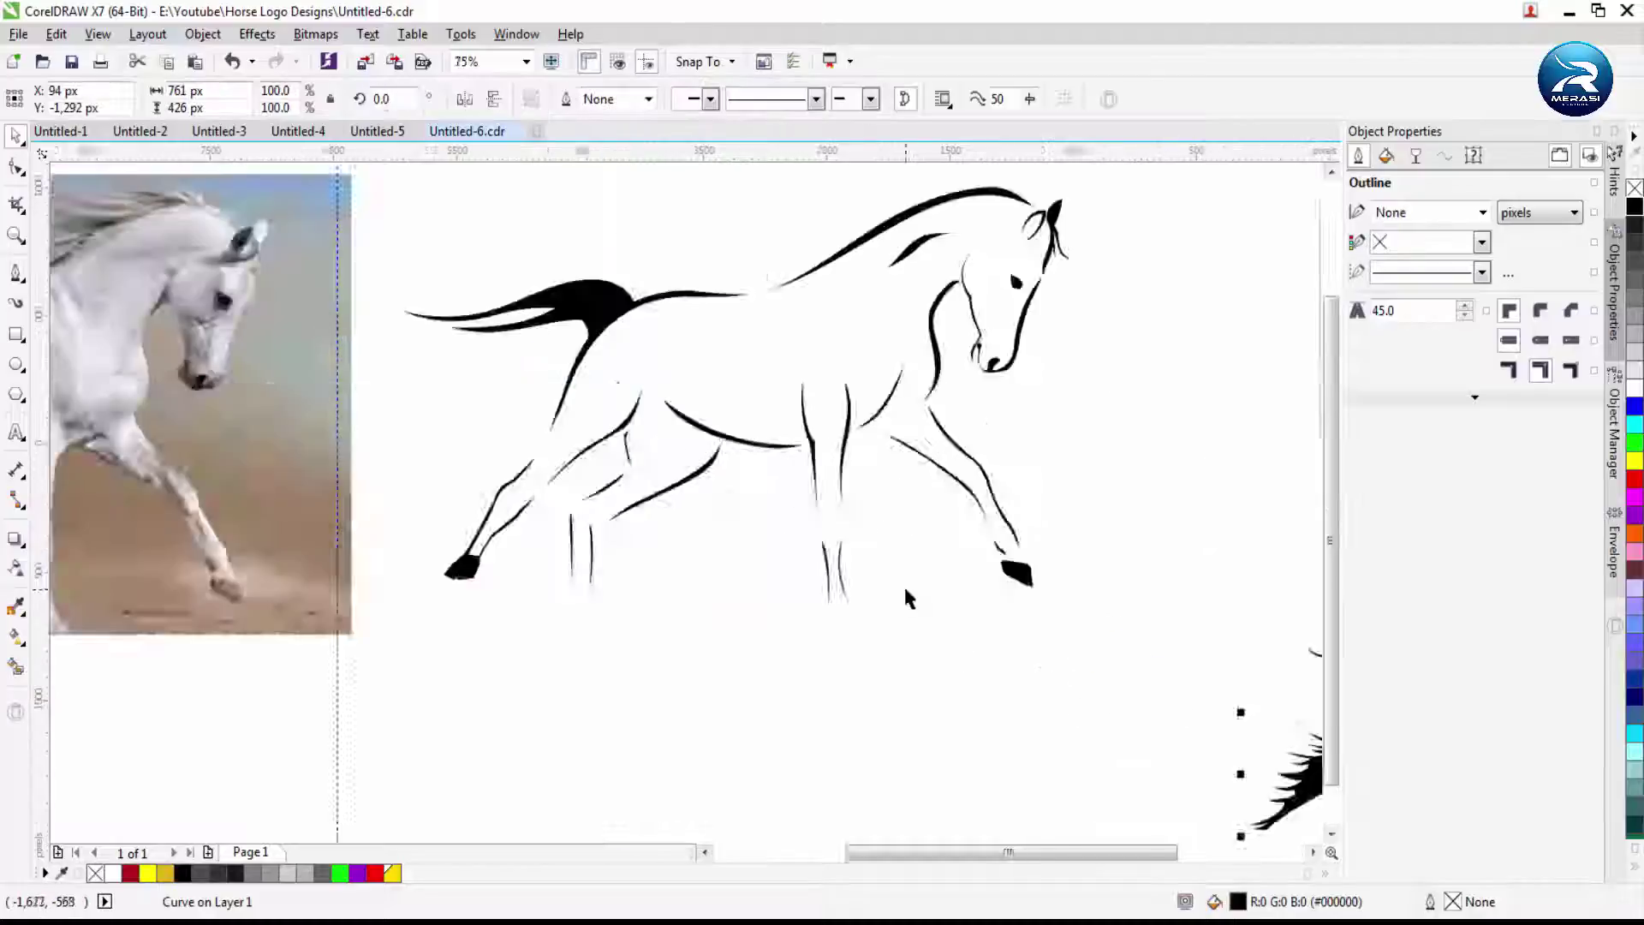
# Place a hoof copy under the straight front leg, resized to about 96 by 89 px and rotated about 11.5 degrees
pyautogui.scroll(2, 780, 638)
pyautogui.moveTo(780, 639); pyautogui.dragTo(837, 676)
pyautogui.scroll(-4, 926, 512)
pyautogui.scroll(2, 926, 512)
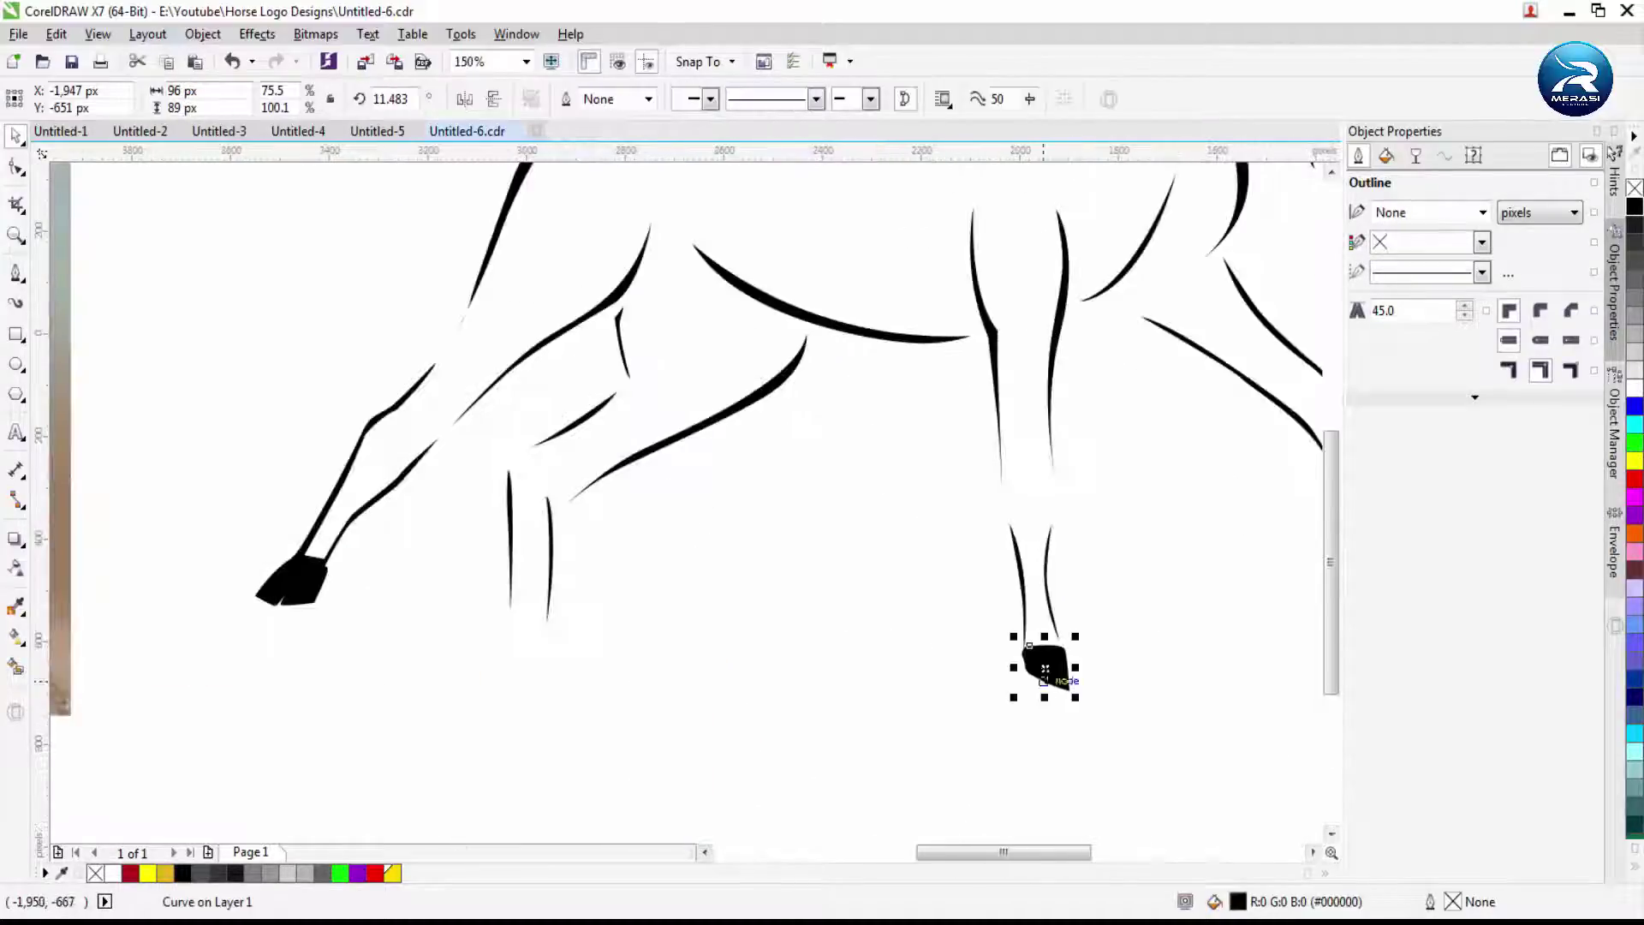
# Place another hoof copy under the inner hind leg, about 147 by 93 px and rotated 180 degrees
pyautogui.scroll(1, 483, 605)
pyautogui.click(519, 658)
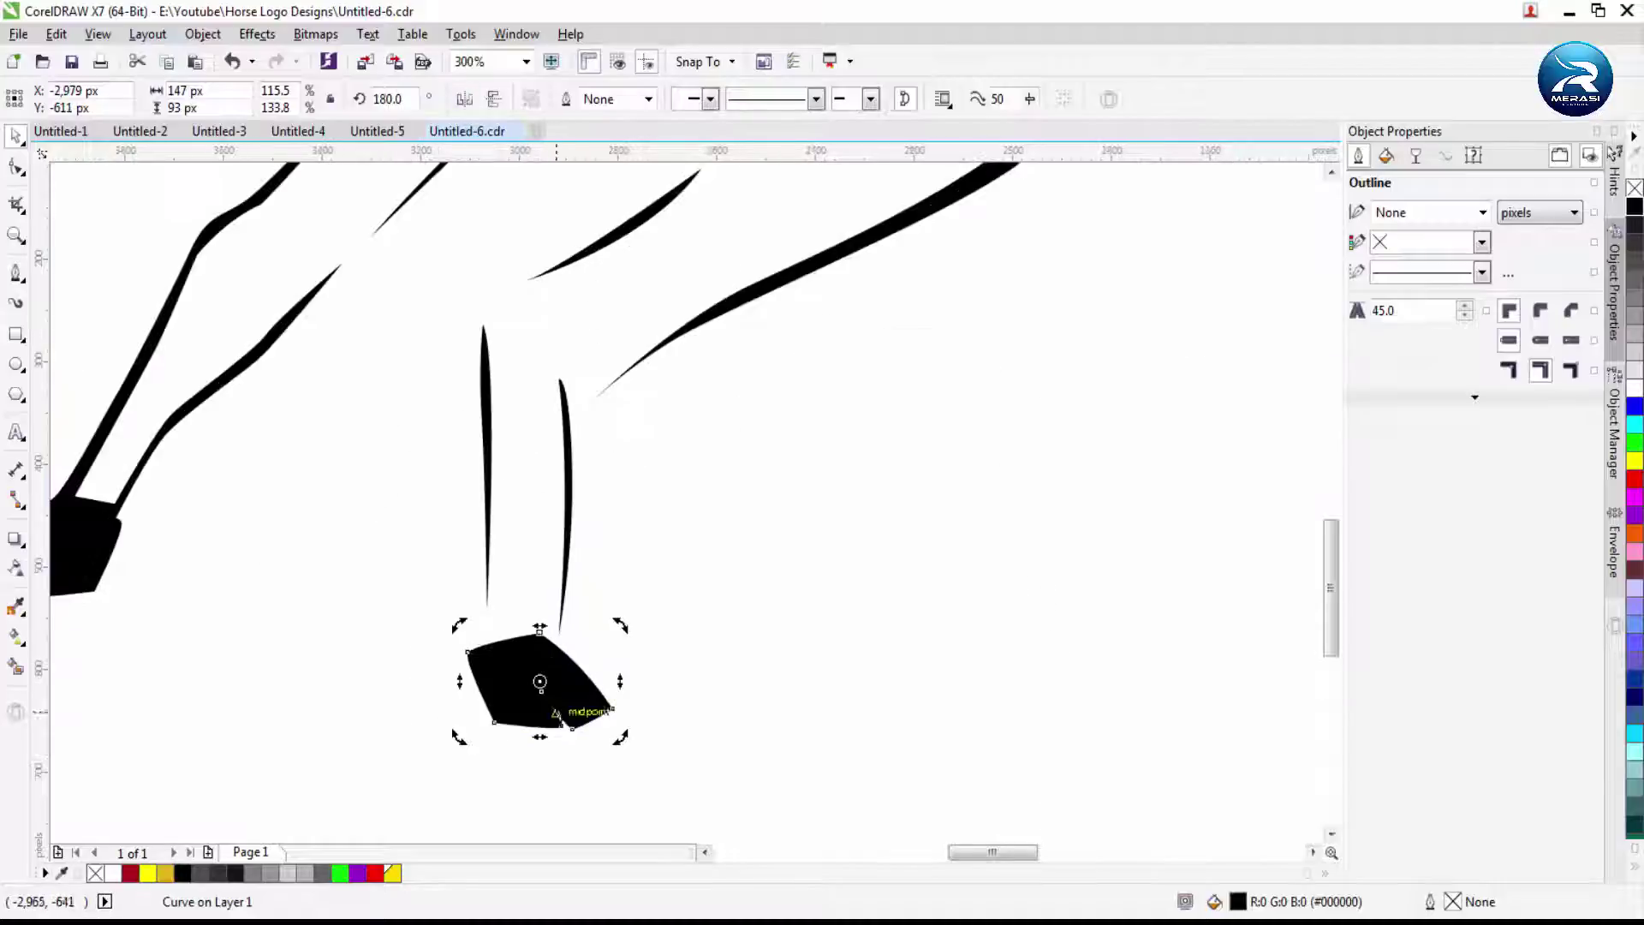
pyautogui.scroll(-3, 640, 618)
pyautogui.scroll(3, 702, 484)
pyautogui.scroll(-3, 760, 541)
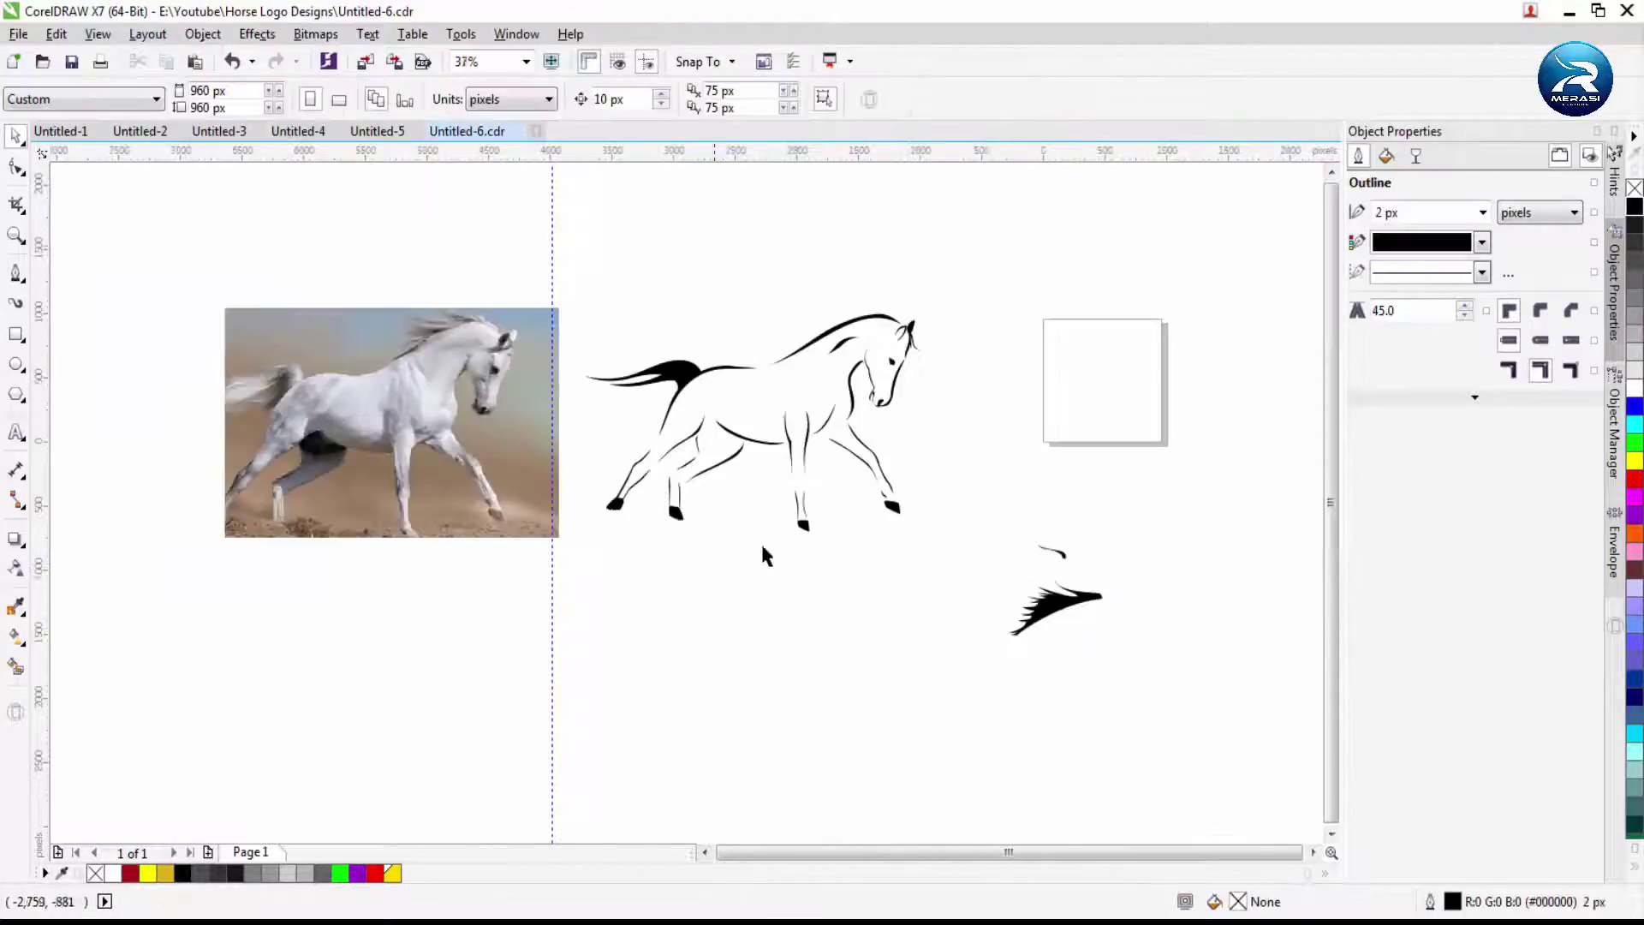
# Draw a long tapering mane lock flowing back from the top of the neck crest, about 621 by 164 px
pyautogui.scroll(1, 761, 541)
pyautogui.click(15, 272)
pyautogui.scroll(2, 936, 491)
pyautogui.scroll(-1, 865, 451)
pyautogui.click(911, 399)
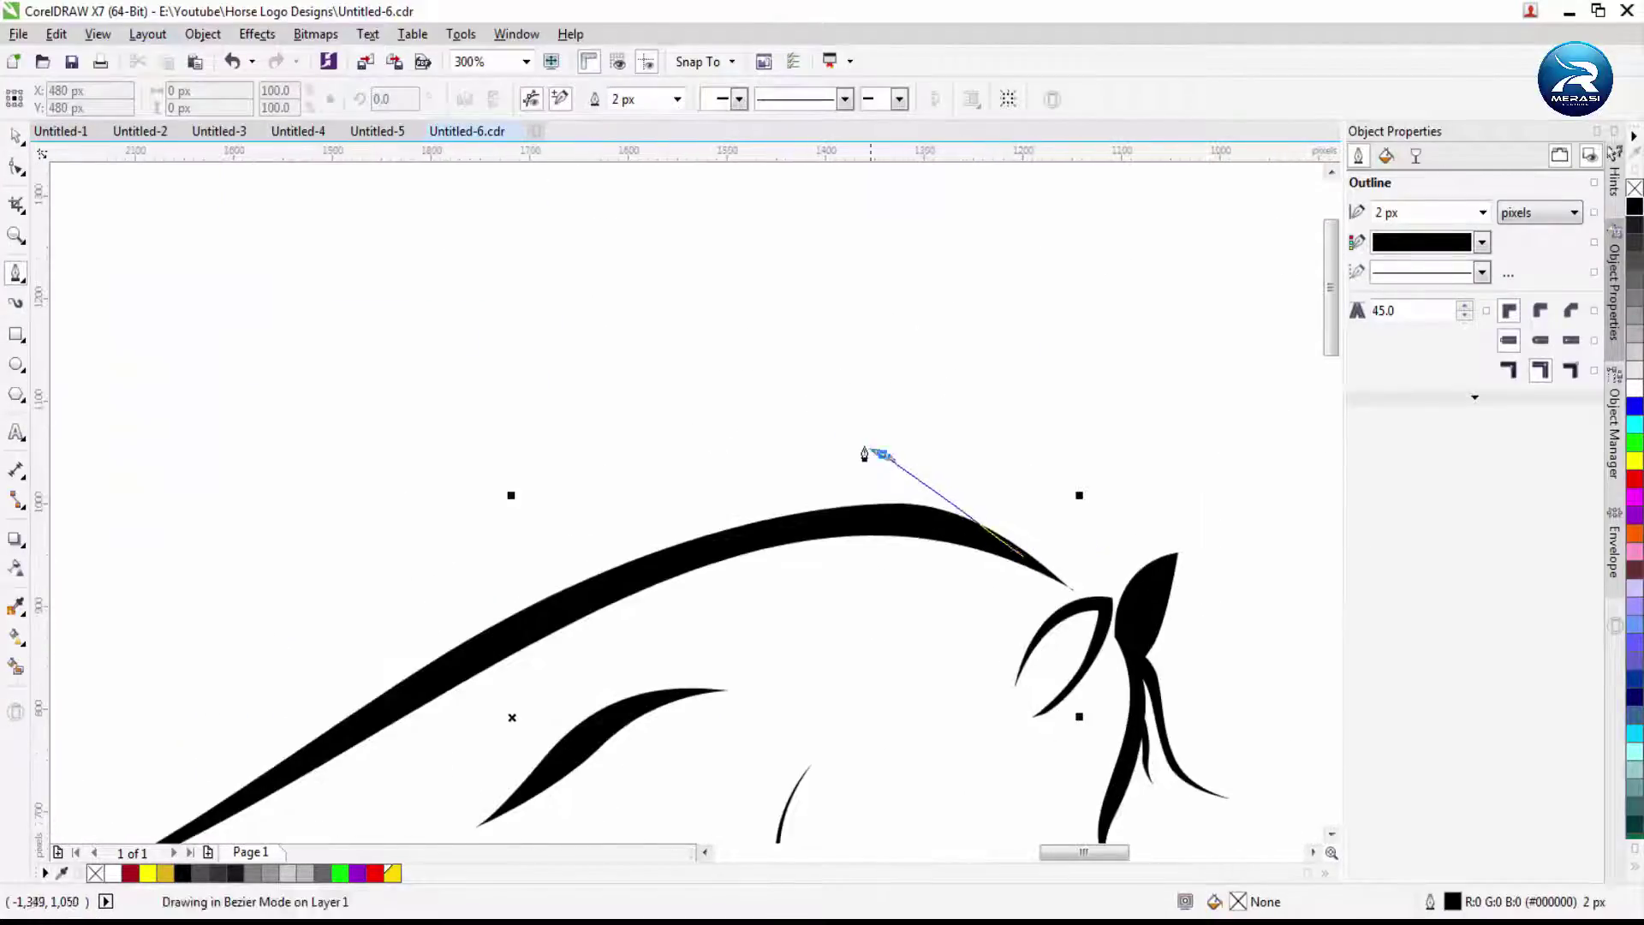
pyautogui.moveTo(873, 373); pyautogui.dragTo(855, 366)
pyautogui.scroll(1, 741, 460)
pyautogui.moveTo(825, 443); pyautogui.dragTo(1124, 451)
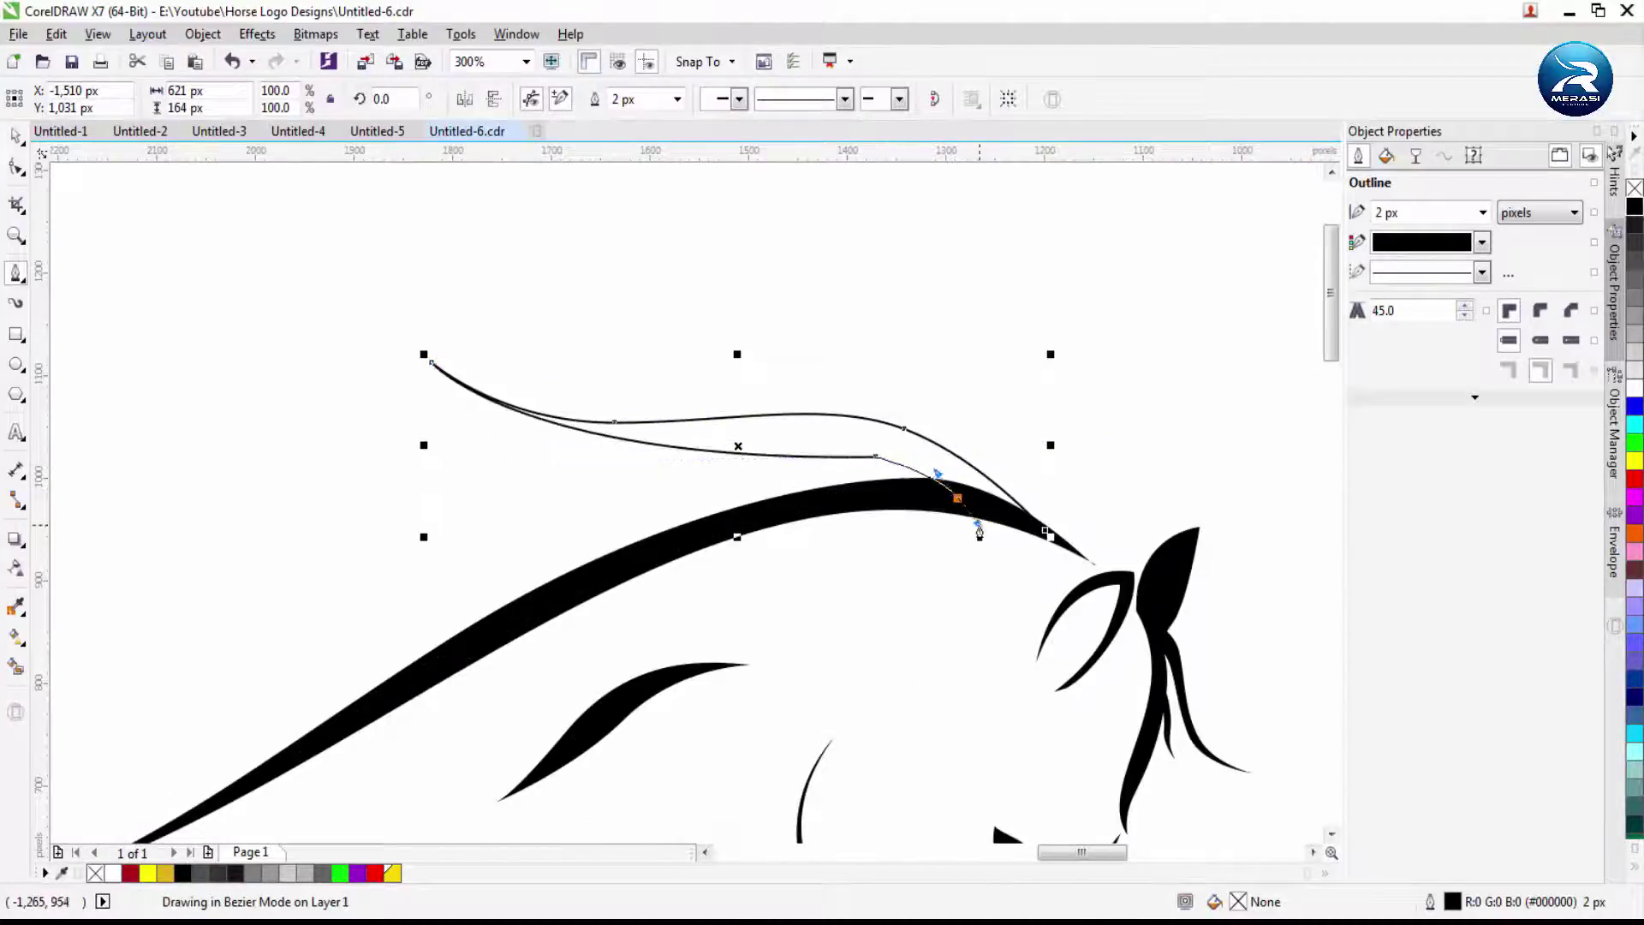
pyautogui.moveTo(1121, 507); pyautogui.dragTo(1122, 507)
# Fill the new mane lock black and remove its outline
pyautogui.click(182, 872)
pyautogui.rightClick(95, 872)
pyautogui.press('F10')
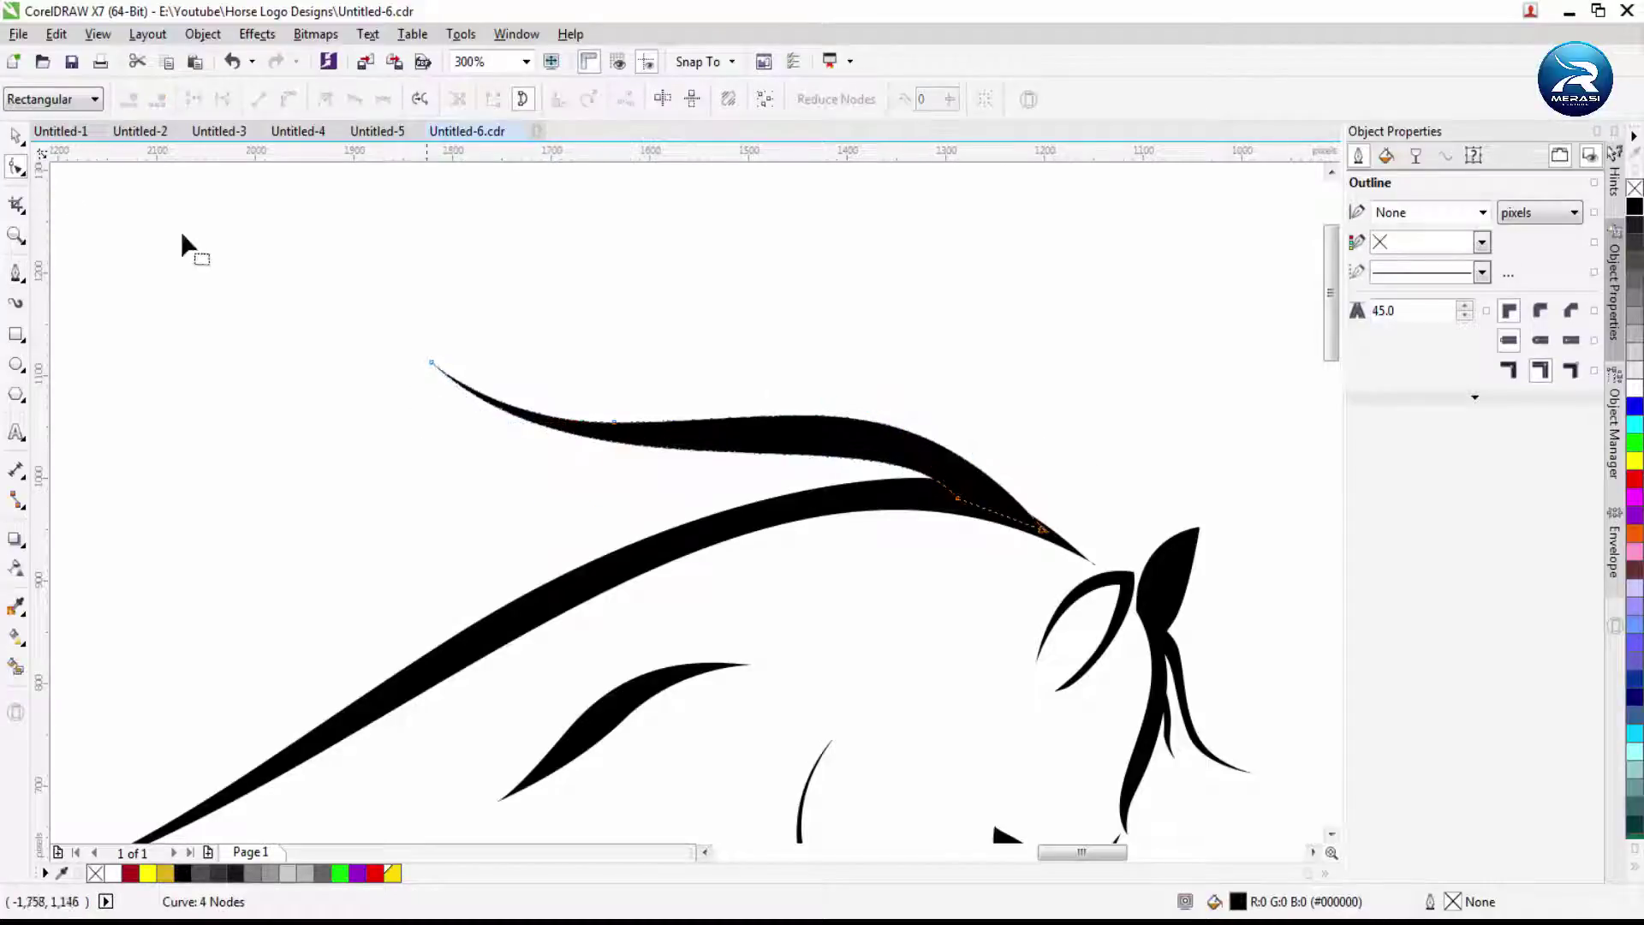
# Duplicate the mane lock just beneath the original, resized to about 605 by 105 px and rotated about 2.5 degrees
pyautogui.press('space')
pyautogui.moveTo(547, 428); pyautogui.dragTo(608, 409)
pyautogui.scroll(-1, 531, 428)
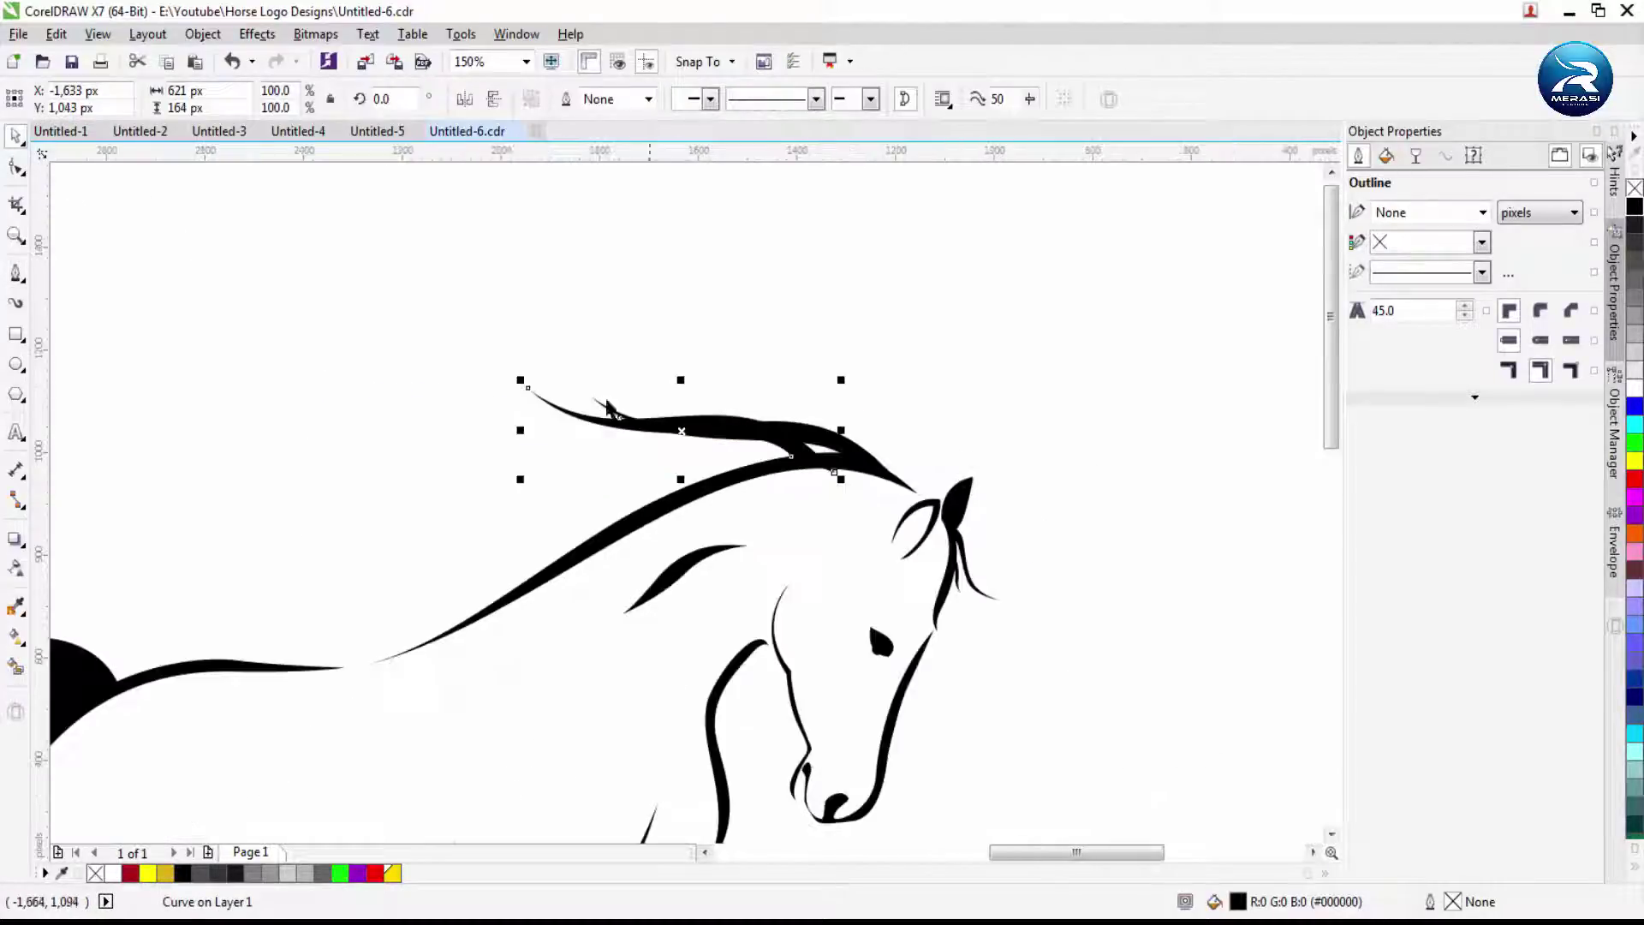
pyautogui.scroll(1, 610, 524)
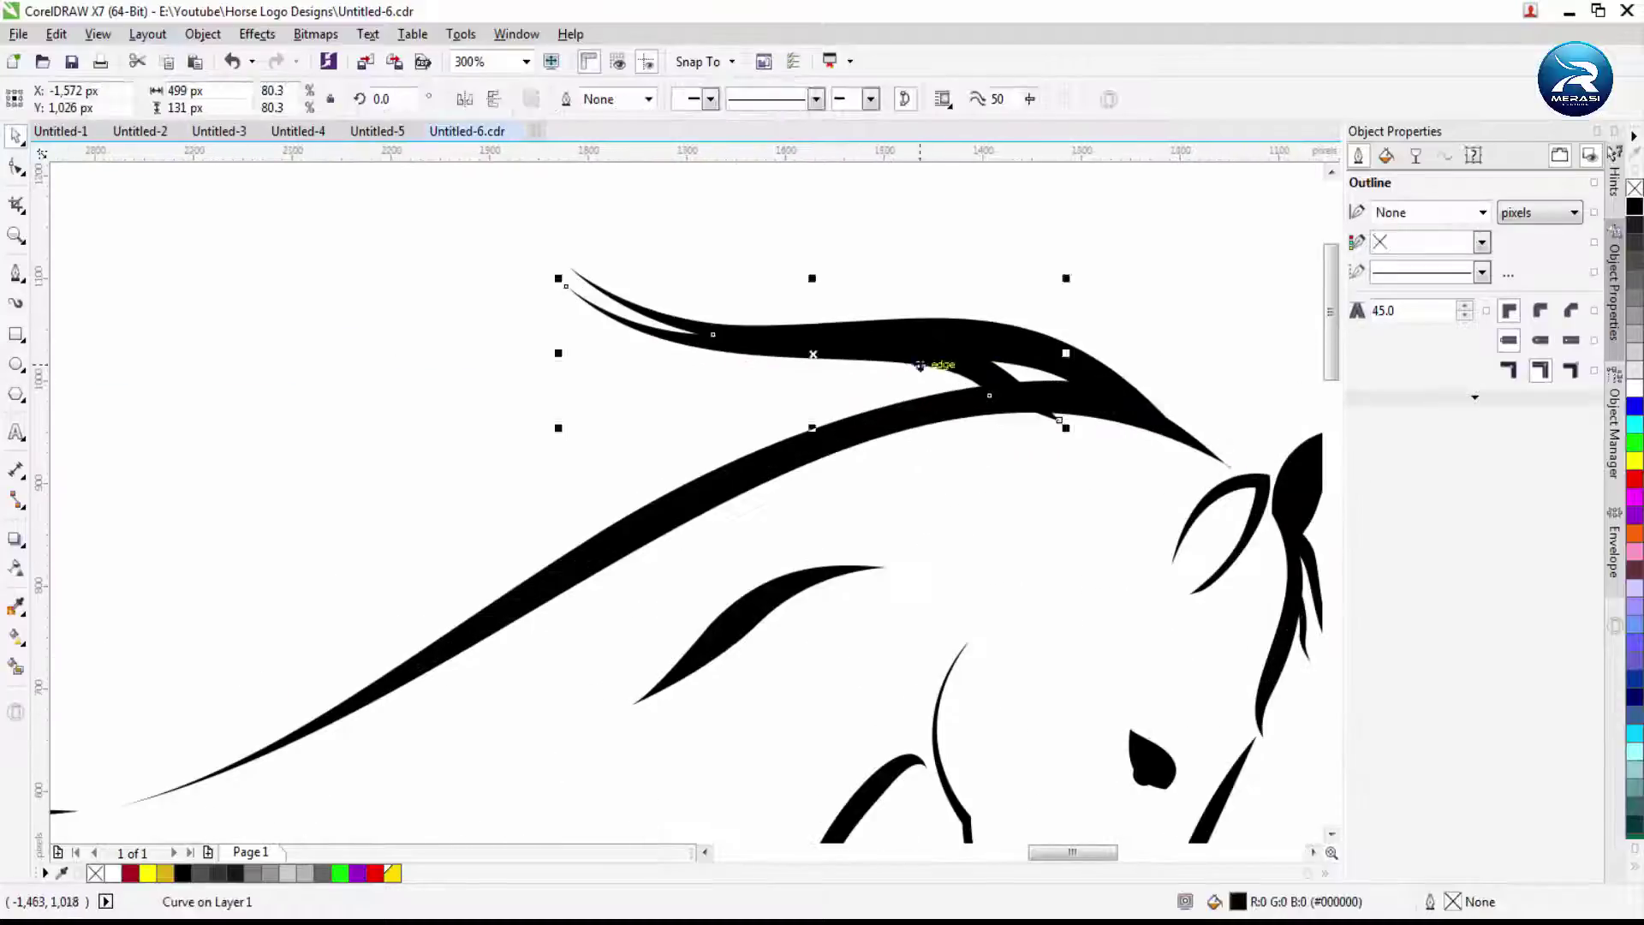
pyautogui.moveTo(864, 381); pyautogui.dragTo(861, 382)
pyautogui.click(644, 387)
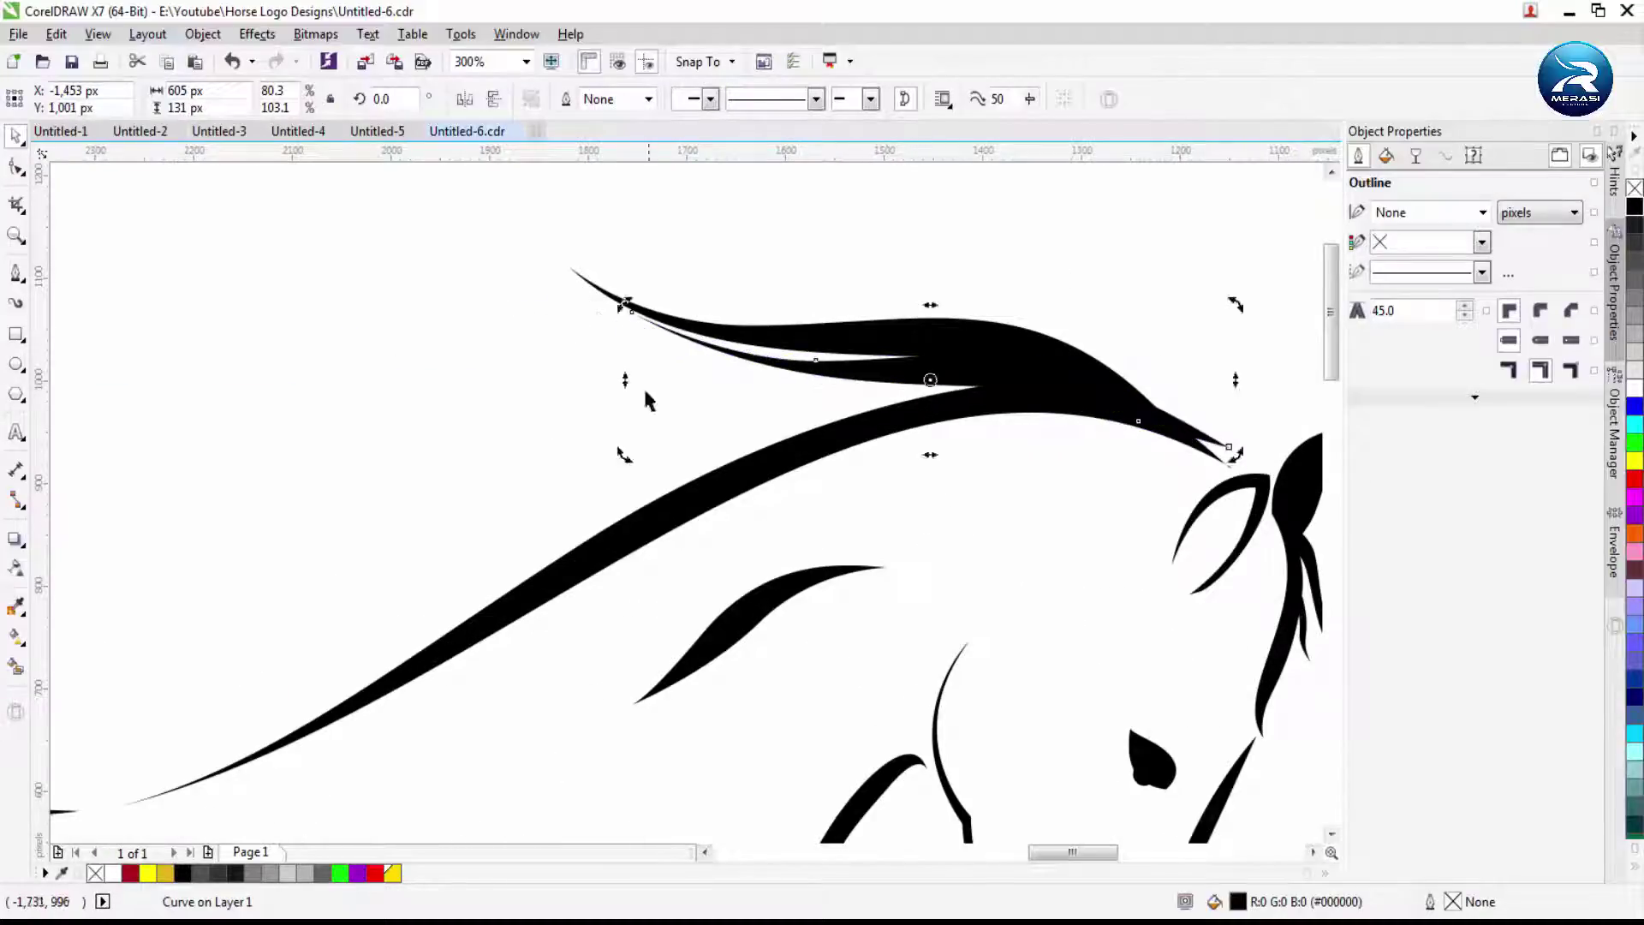
pyautogui.scroll(1, 896, 385)
pyautogui.scroll(-1, 396, 685)
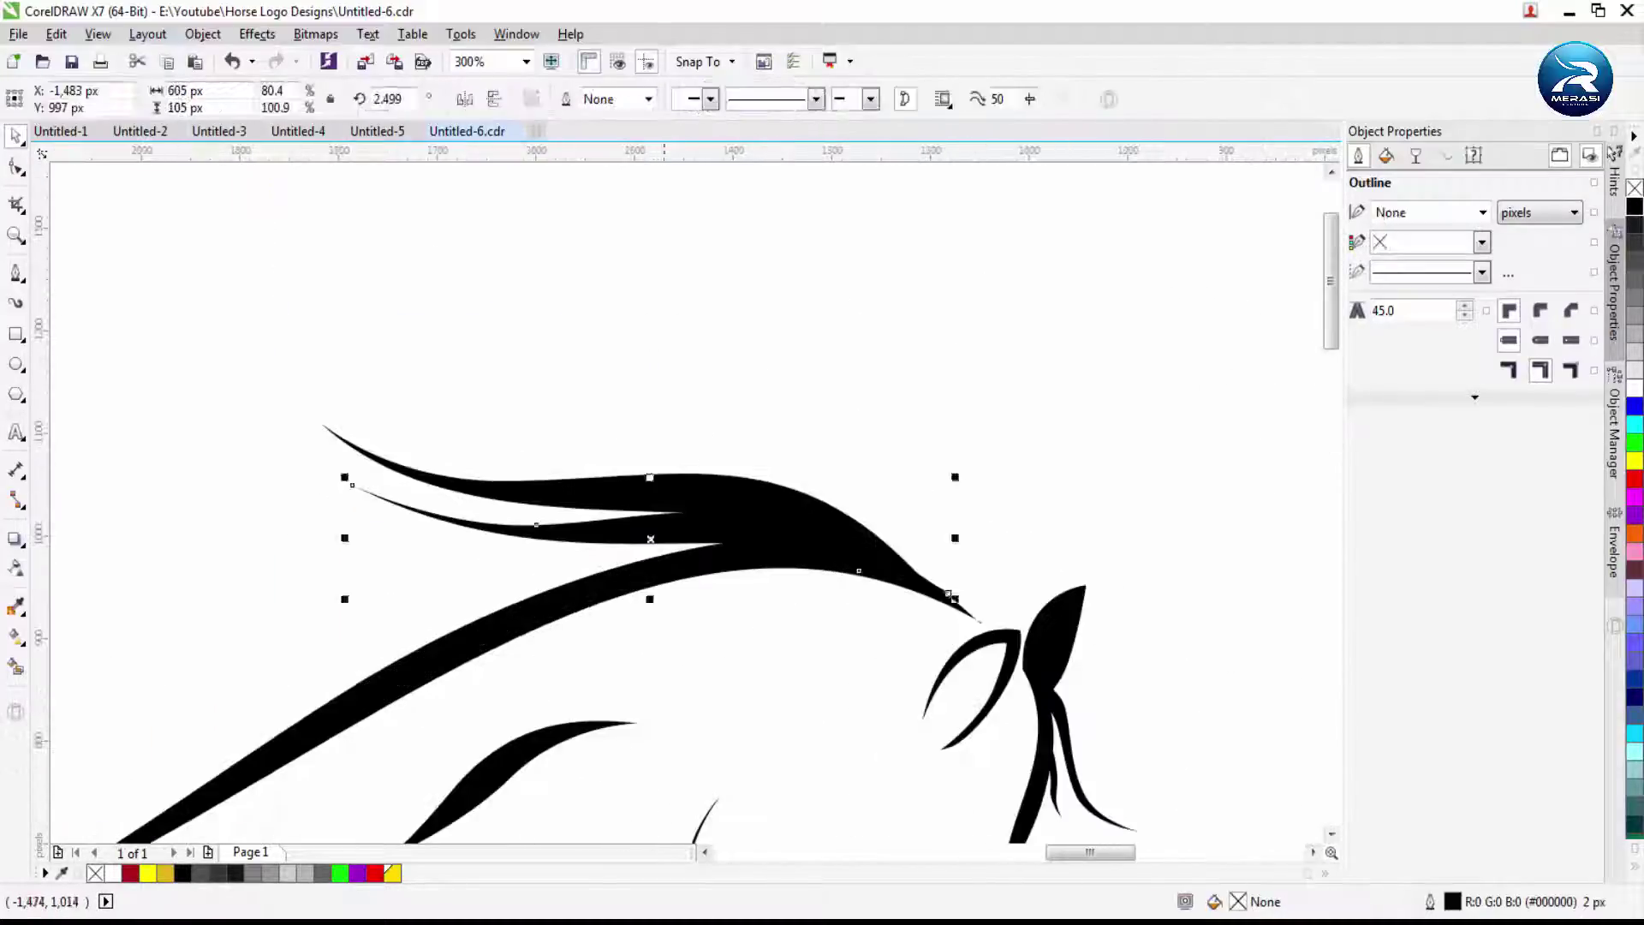
# Copy the lower mane lock further down the neck to serve as the mane's last lock
pyautogui.scroll(-1, 776, 472)
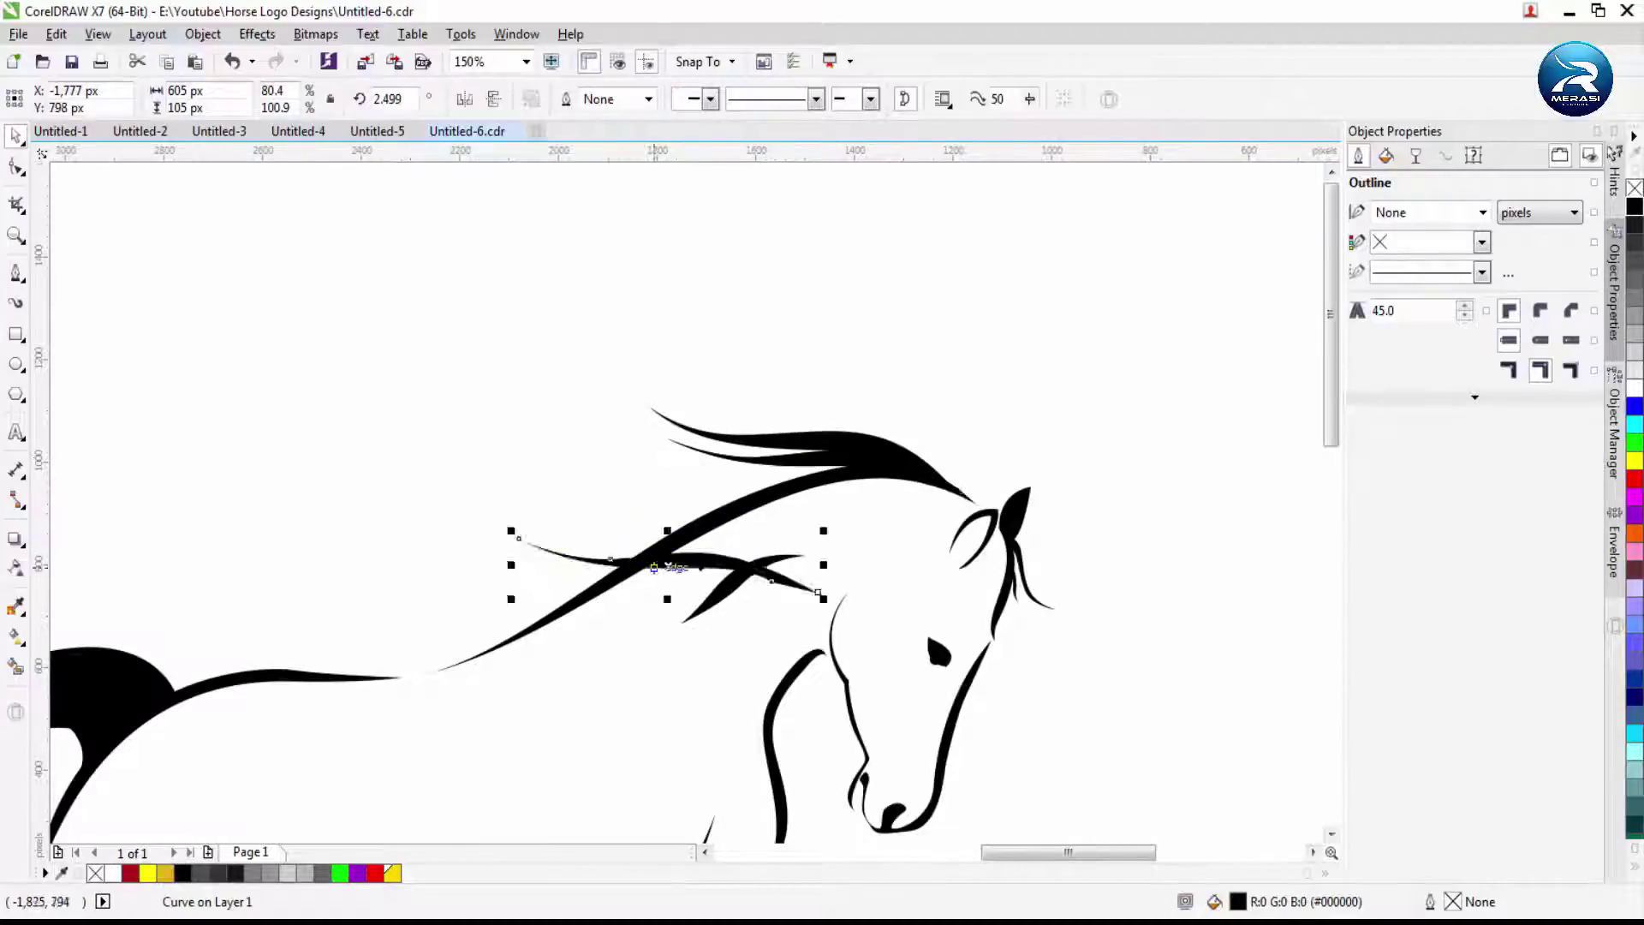
pyautogui.scroll(1, 660, 567)
pyautogui.moveTo(887, 511); pyautogui.dragTo(922, 367)
# Blend the lower upper-neck lock with its copy down the neck, using 15 steps
pyautogui.click(15, 572)
pyautogui.click(80, 580)
pyautogui.scroll(2, 728, 161)
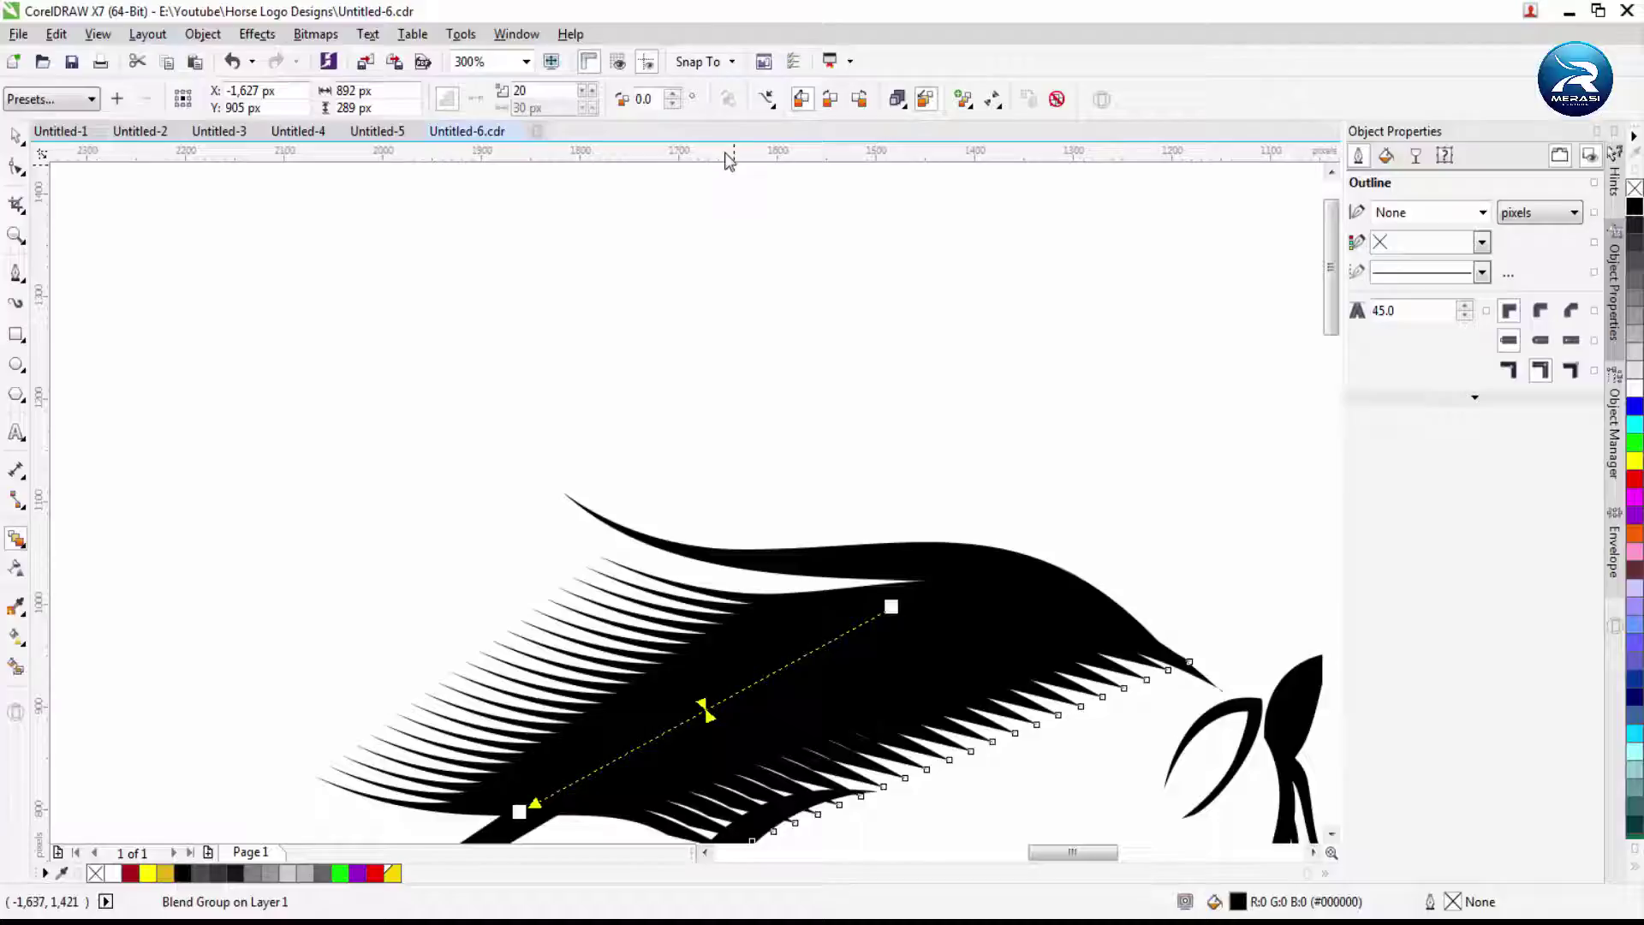
pyautogui.click(592, 108)
pyautogui.click(593, 108)
pyautogui.scroll(-1, 731, 237)
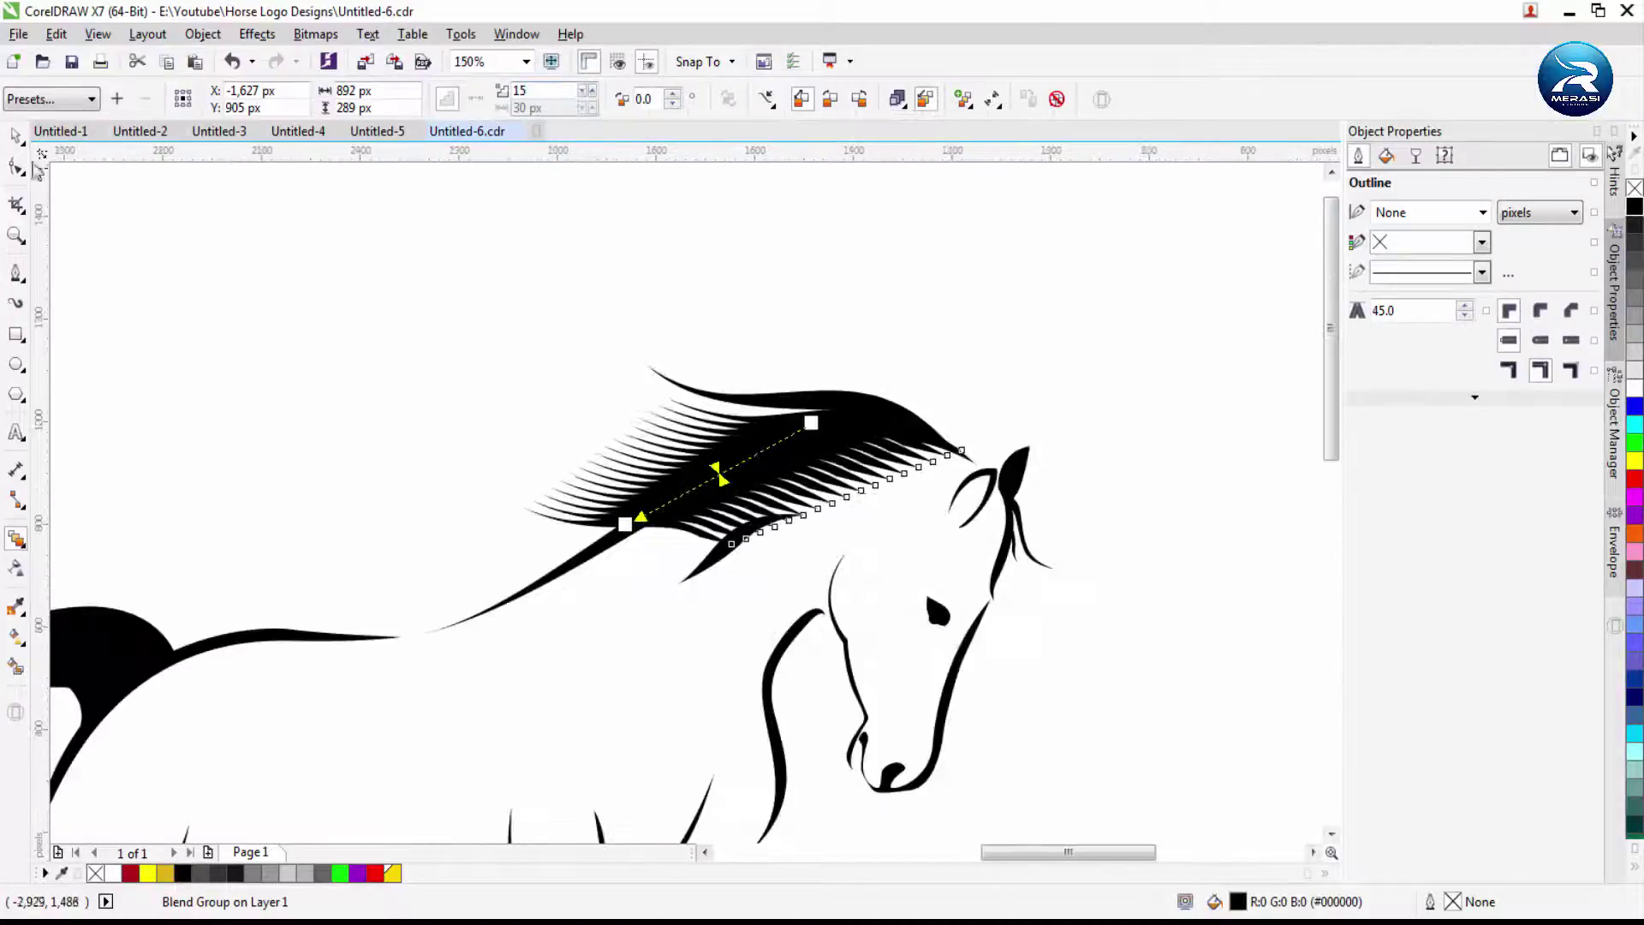
# Spread the blended mane further back to about 982 by 289 px and break the blend apart
pyautogui.moveTo(730, 434); pyautogui.dragTo(457, 464)
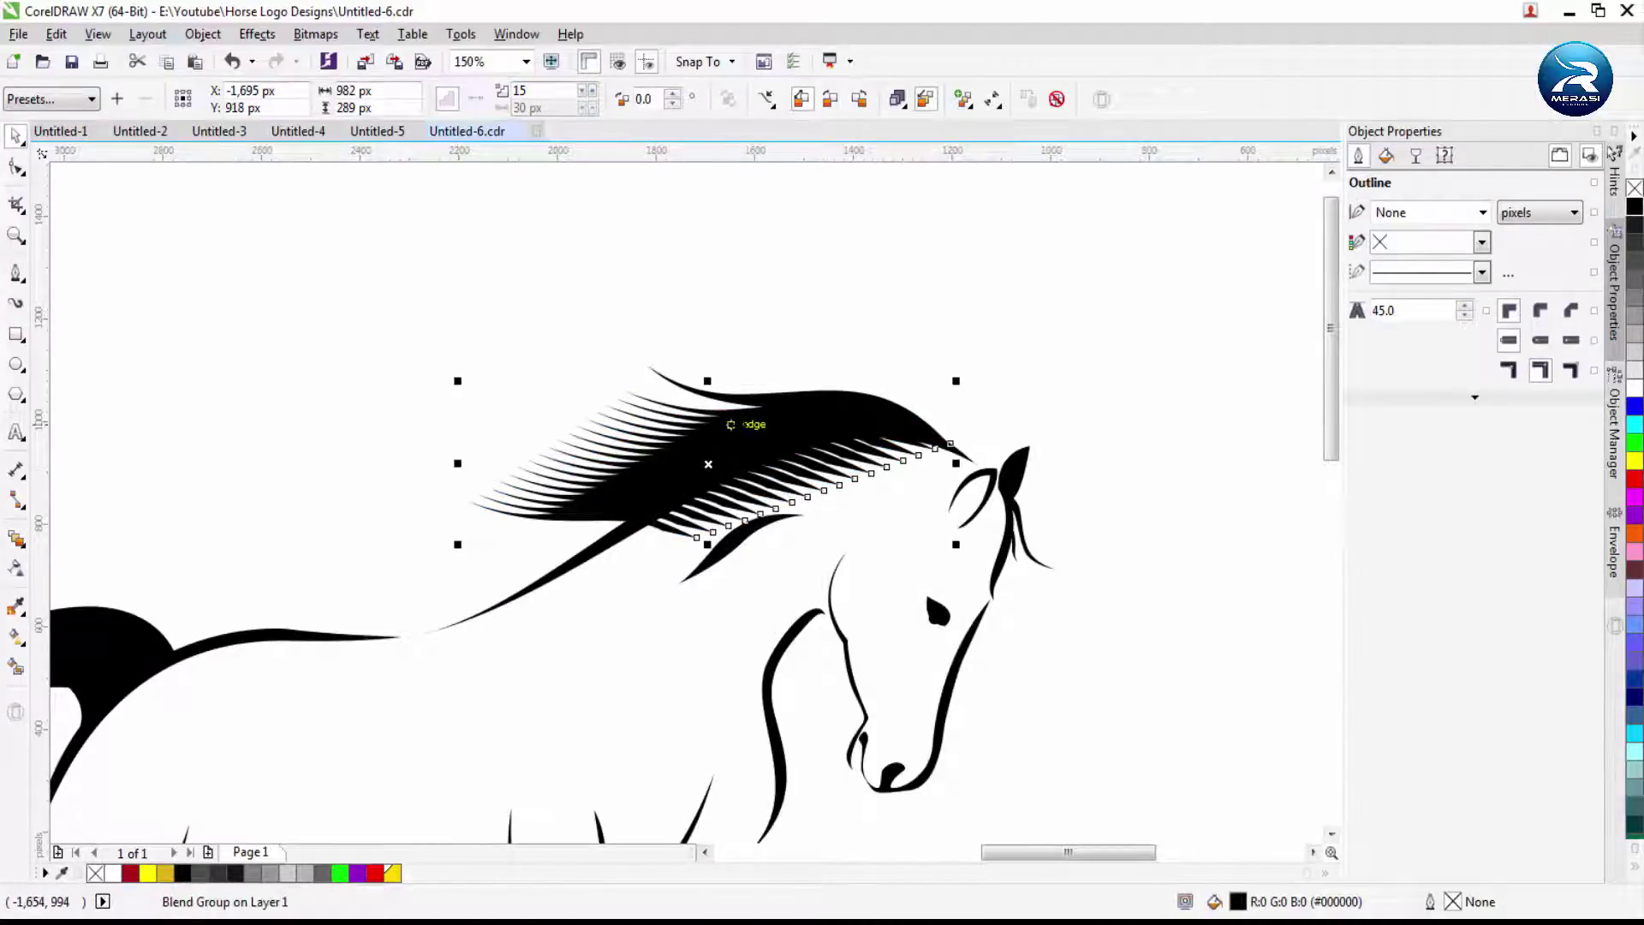
pyautogui.rightClick(727, 438)
pyautogui.click(753, 472)
pyautogui.scroll(1, 681, 491)
pyautogui.click(707, 469)
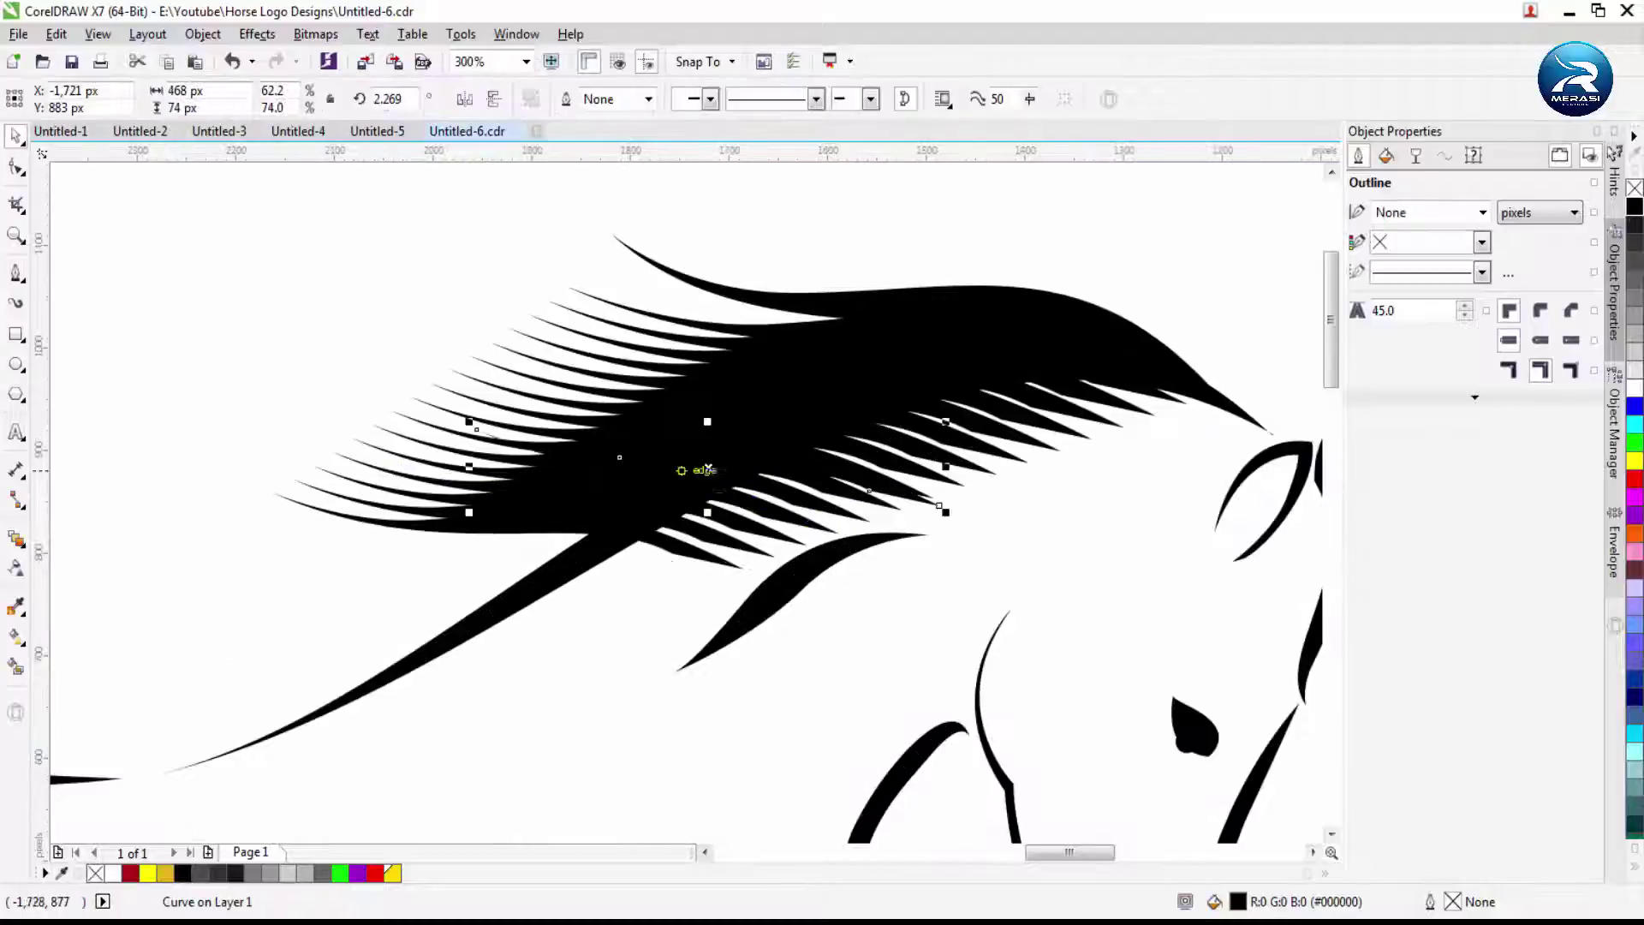
pyautogui.click(414, 298)
# Group all the mane locks and trim the group along the neck's crest line
pyautogui.scroll(-1, 414, 298)
pyautogui.moveTo(826, 443); pyautogui.dragTo(826, 443)
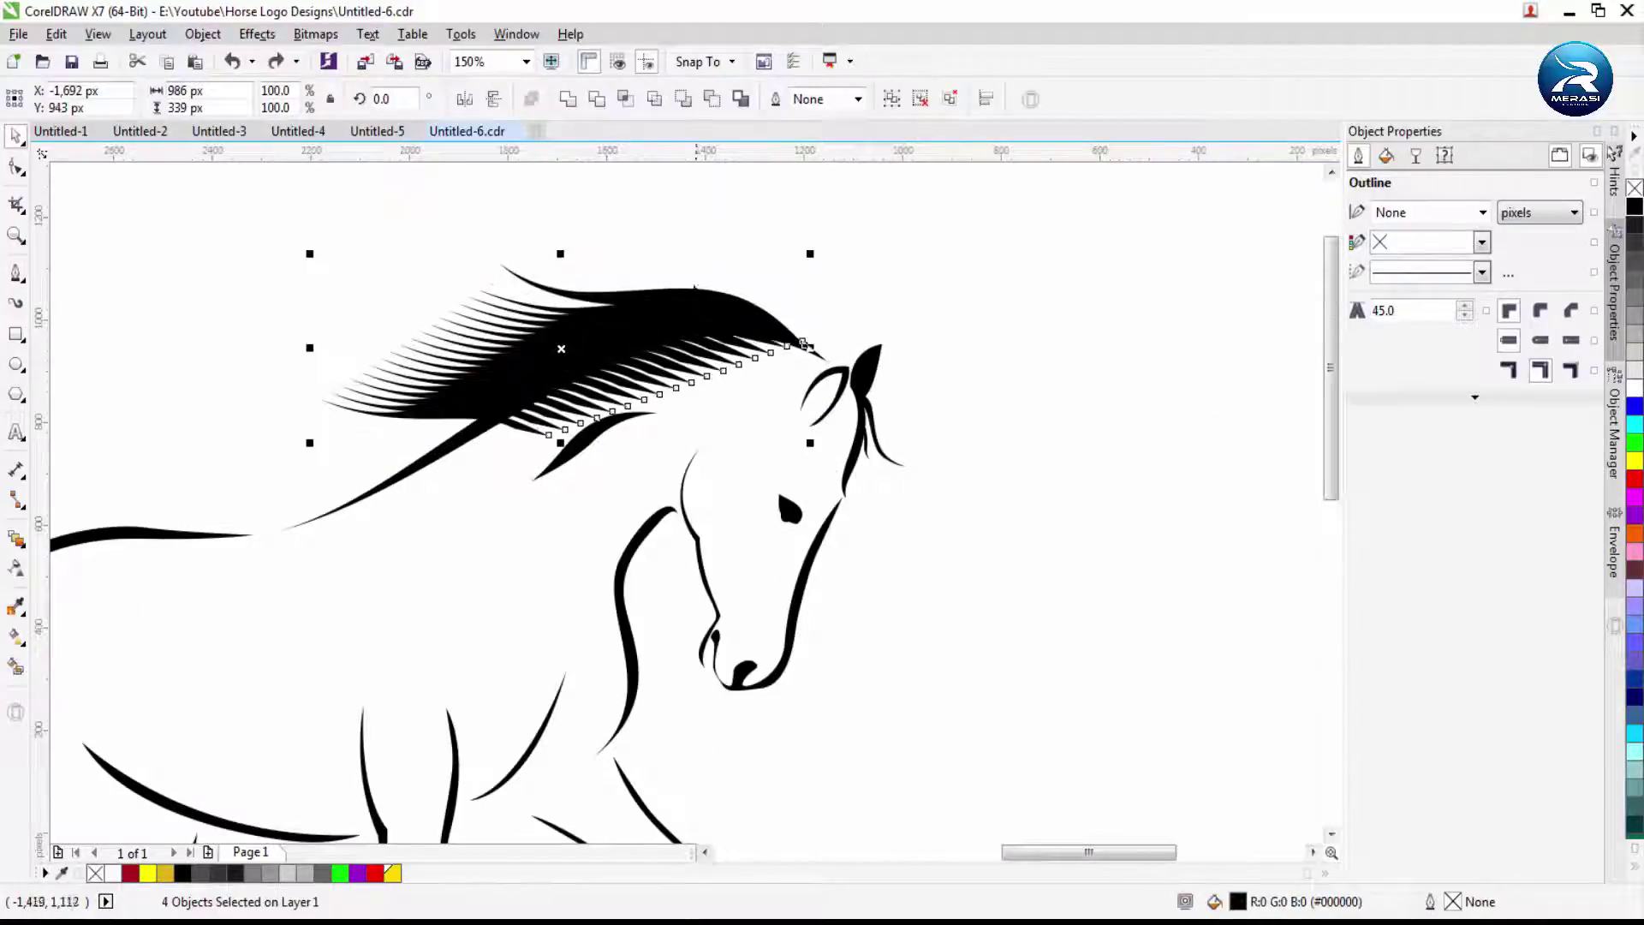
pyautogui.rightClick(690, 308)
pyautogui.click(735, 419)
pyautogui.rightClick(609, 321)
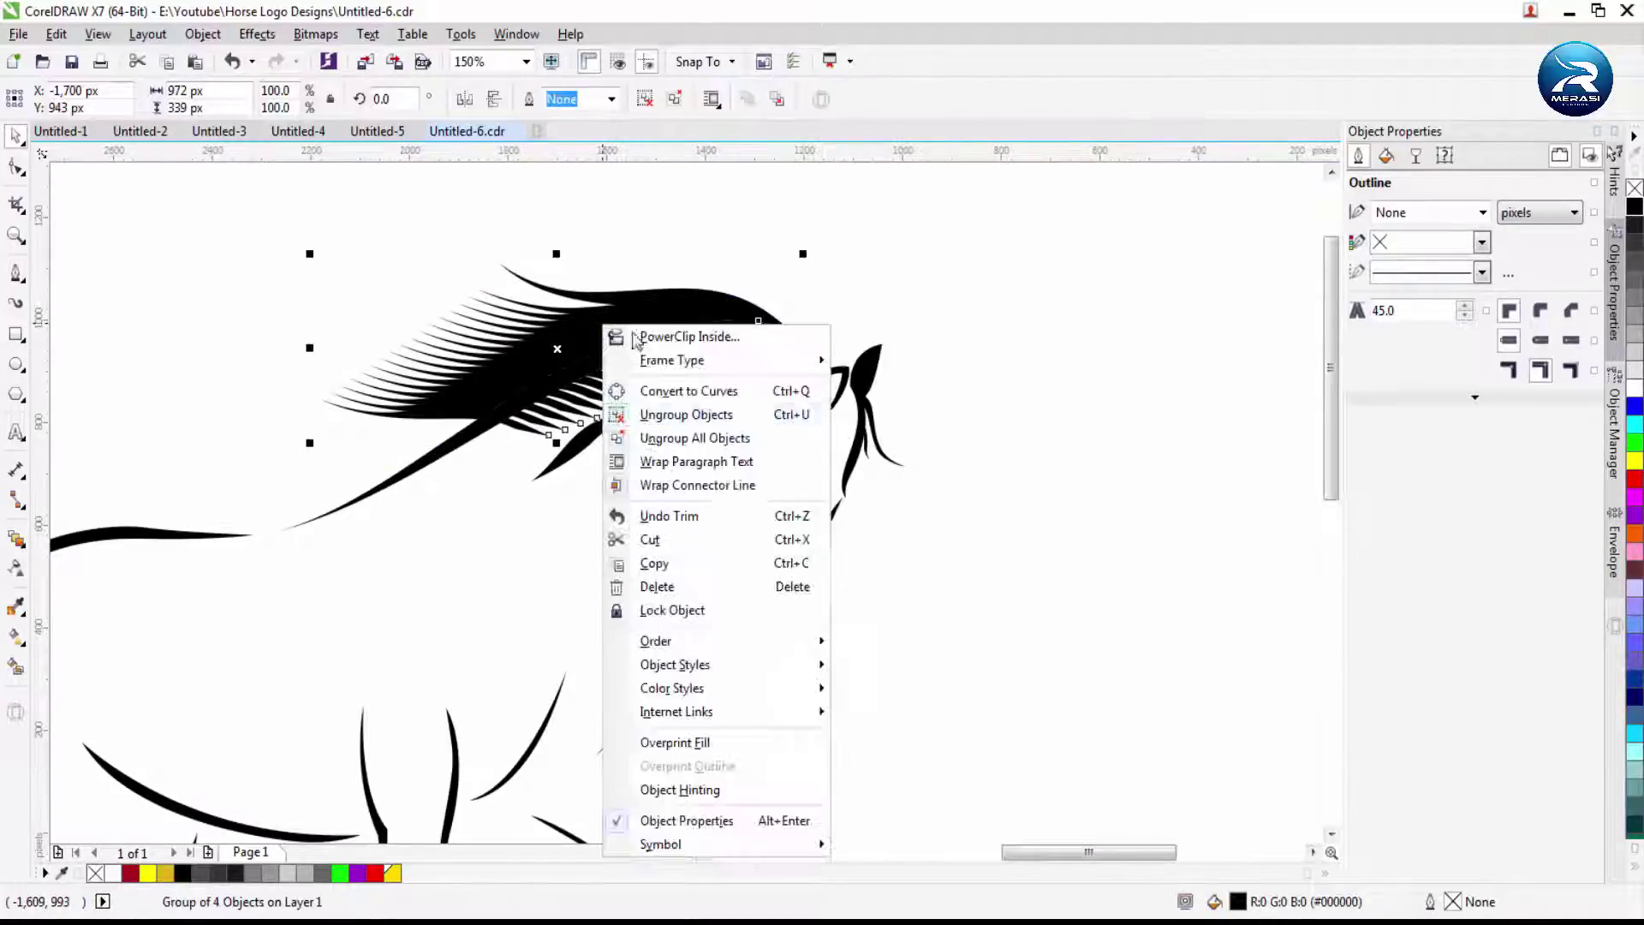
pyautogui.press('Escape')
# Ungroup the trimmed mane into its main parts
pyautogui.scroll(1, 614, 325)
pyautogui.press('Escape')
pyautogui.rightClick(512, 298)
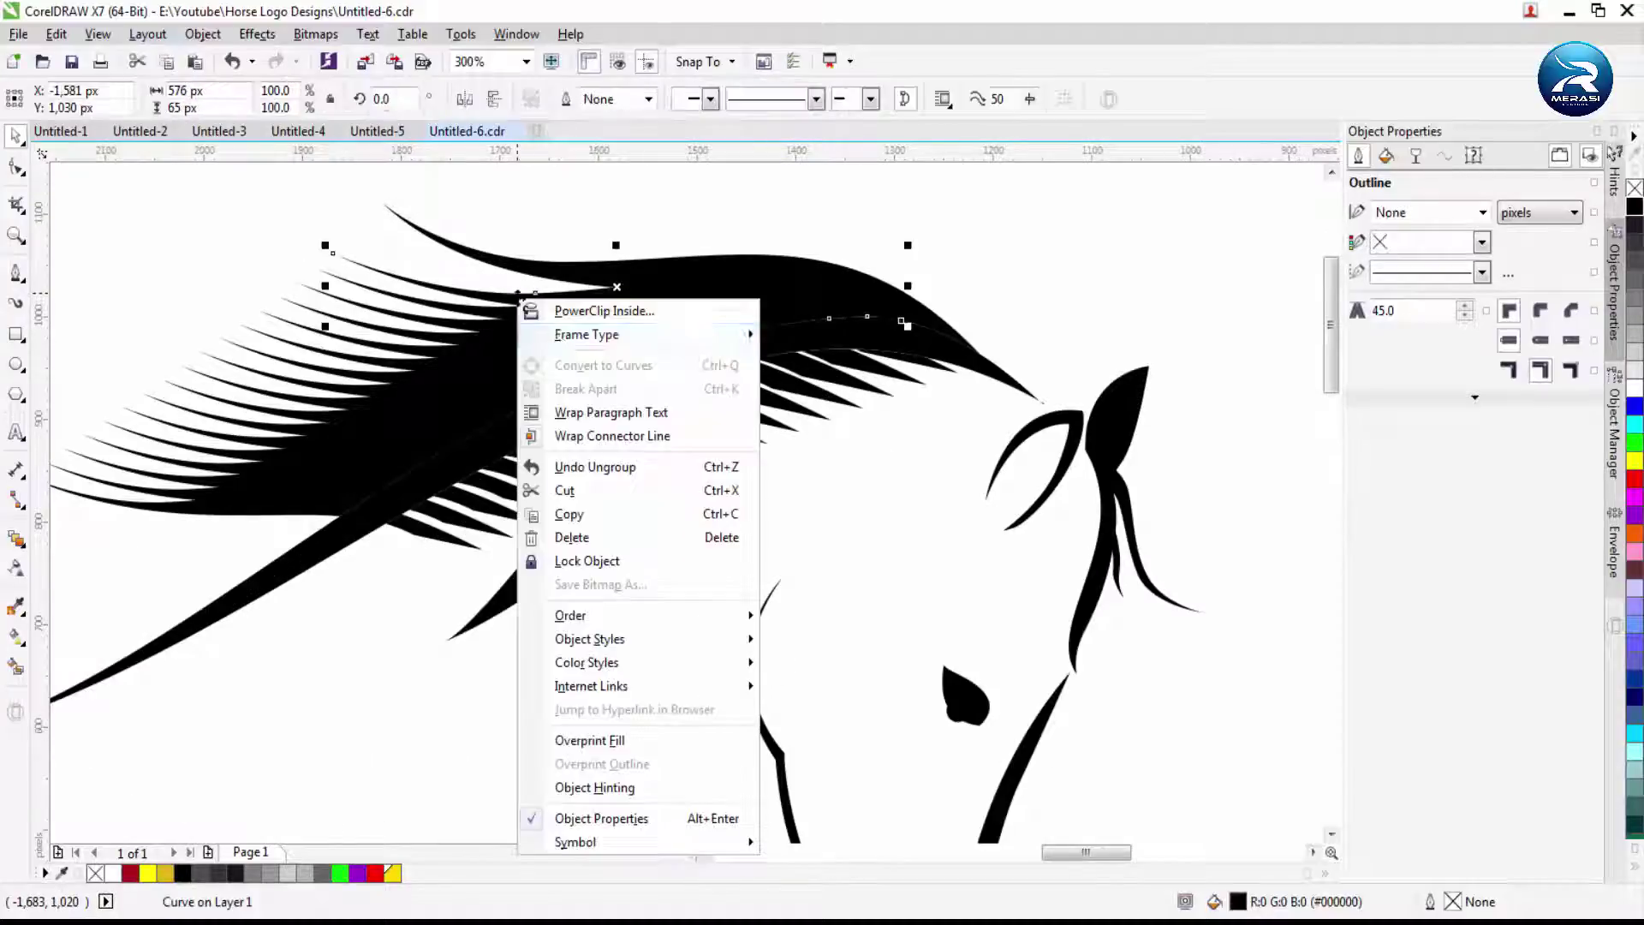
pyautogui.press('Escape')
pyautogui.press('Escape')
pyautogui.click(745, 202)
# Ungroup the 15 inner mane locks and break the trimmed curves apart to separate the tips below the crest line
pyautogui.click(965, 384)
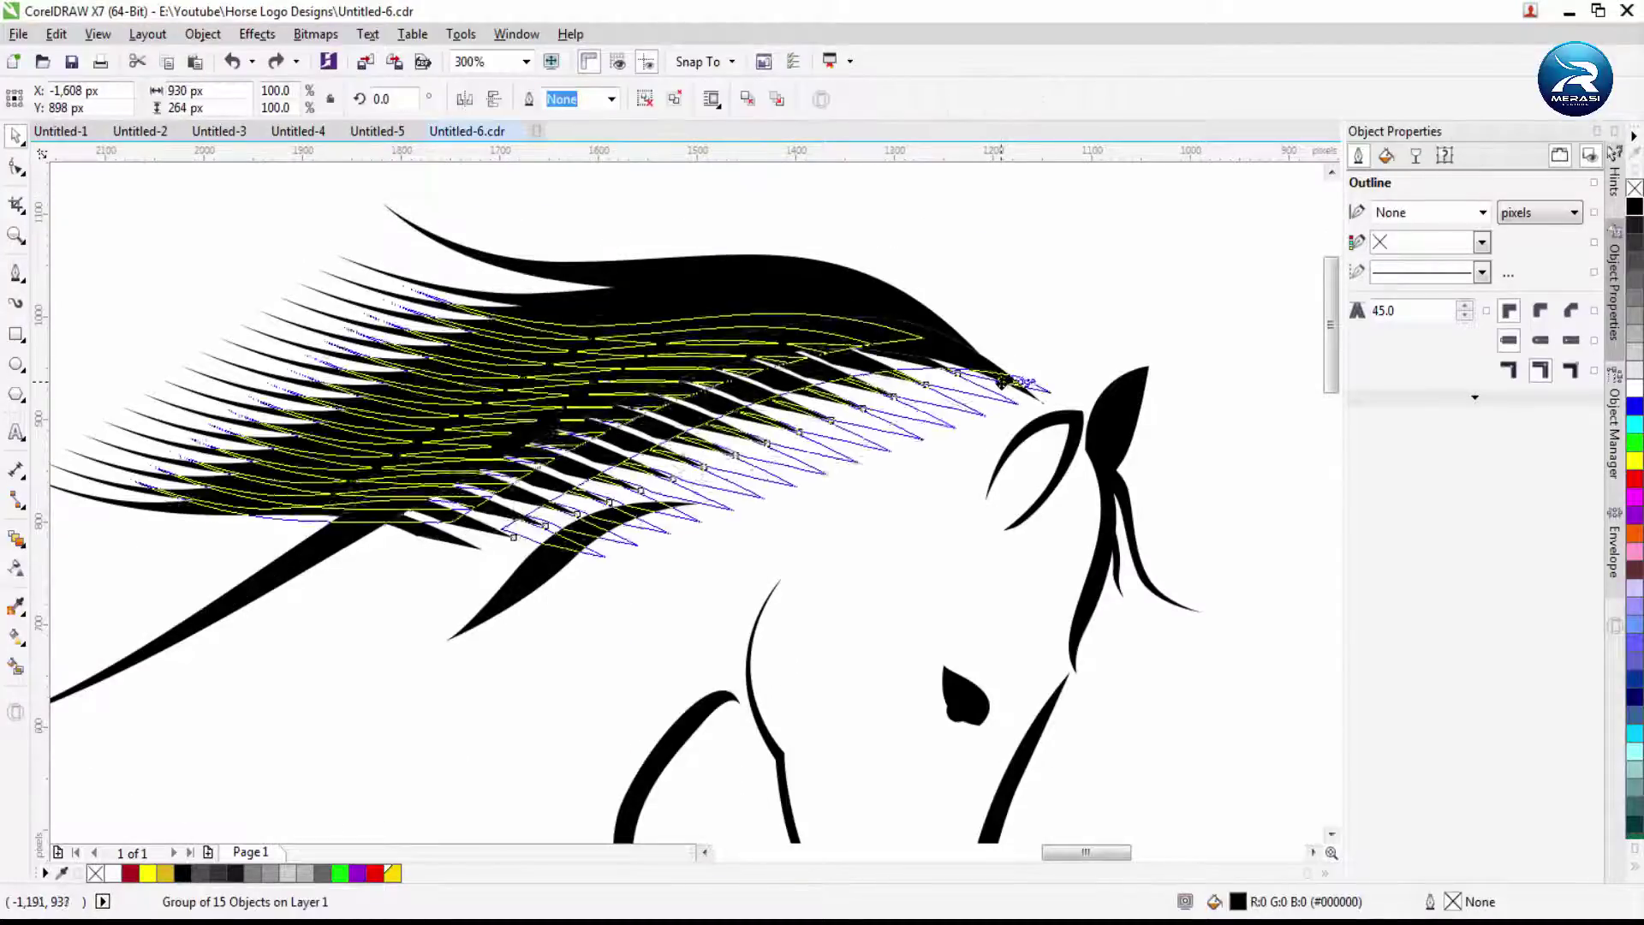
pyautogui.keyDown('alt'); pyautogui.click(966, 384); pyautogui.keyUp('alt')
pyautogui.scroll(1, 966, 385)
pyautogui.rightClick(912, 353)
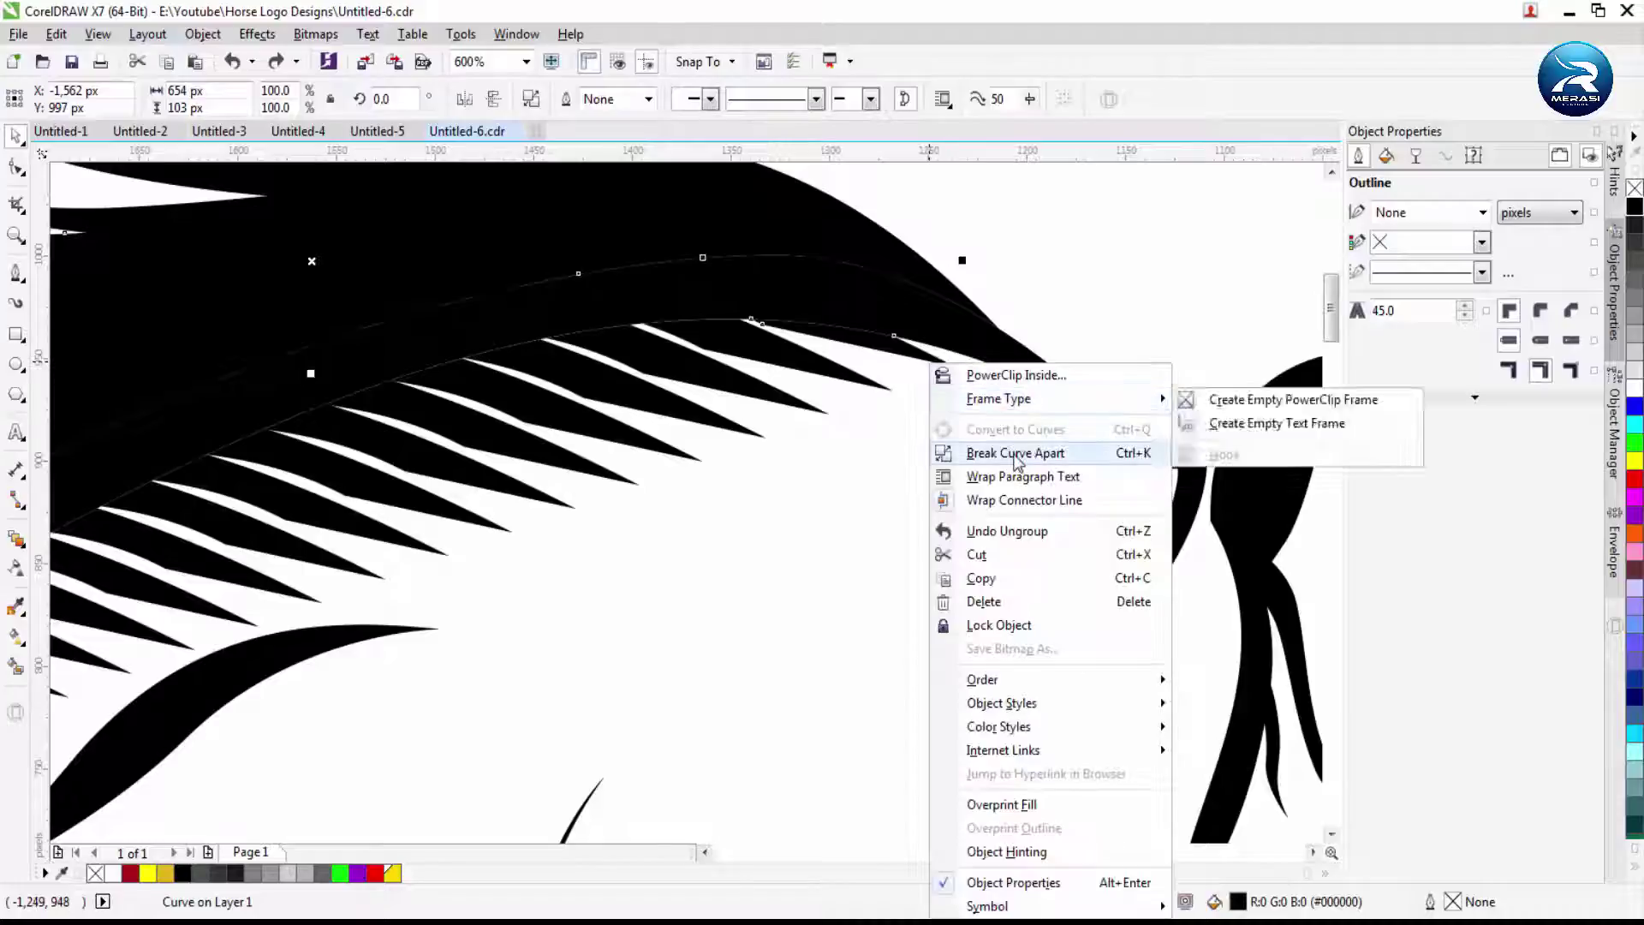
pyautogui.click(984, 454)
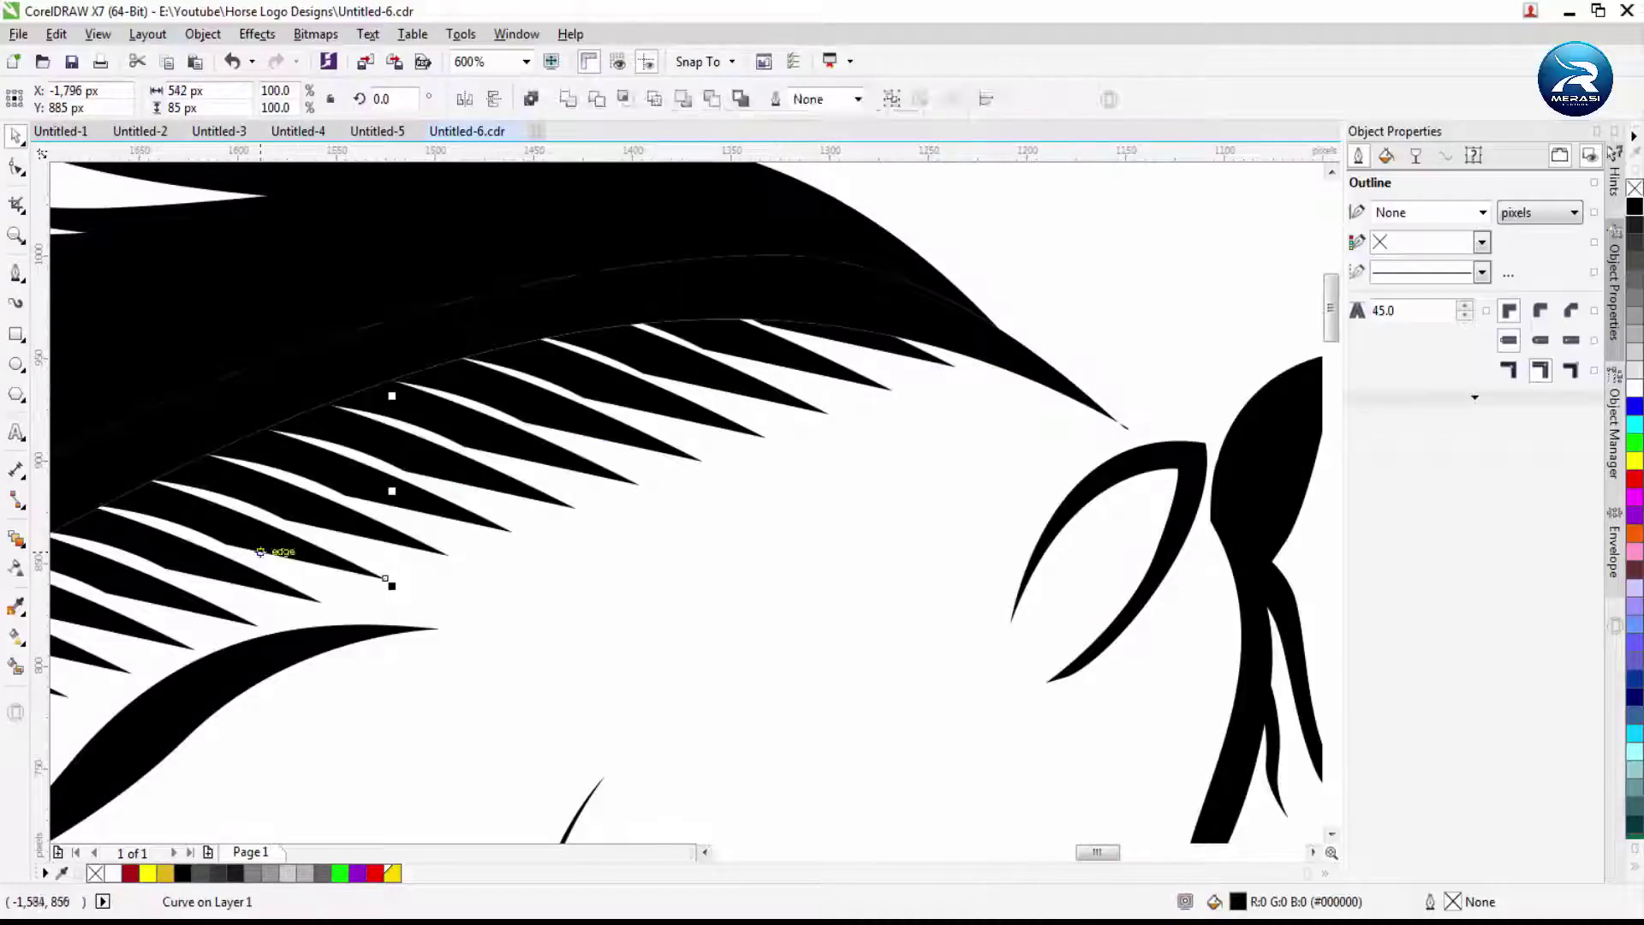
pyautogui.hscroll(-3, 684, 492)
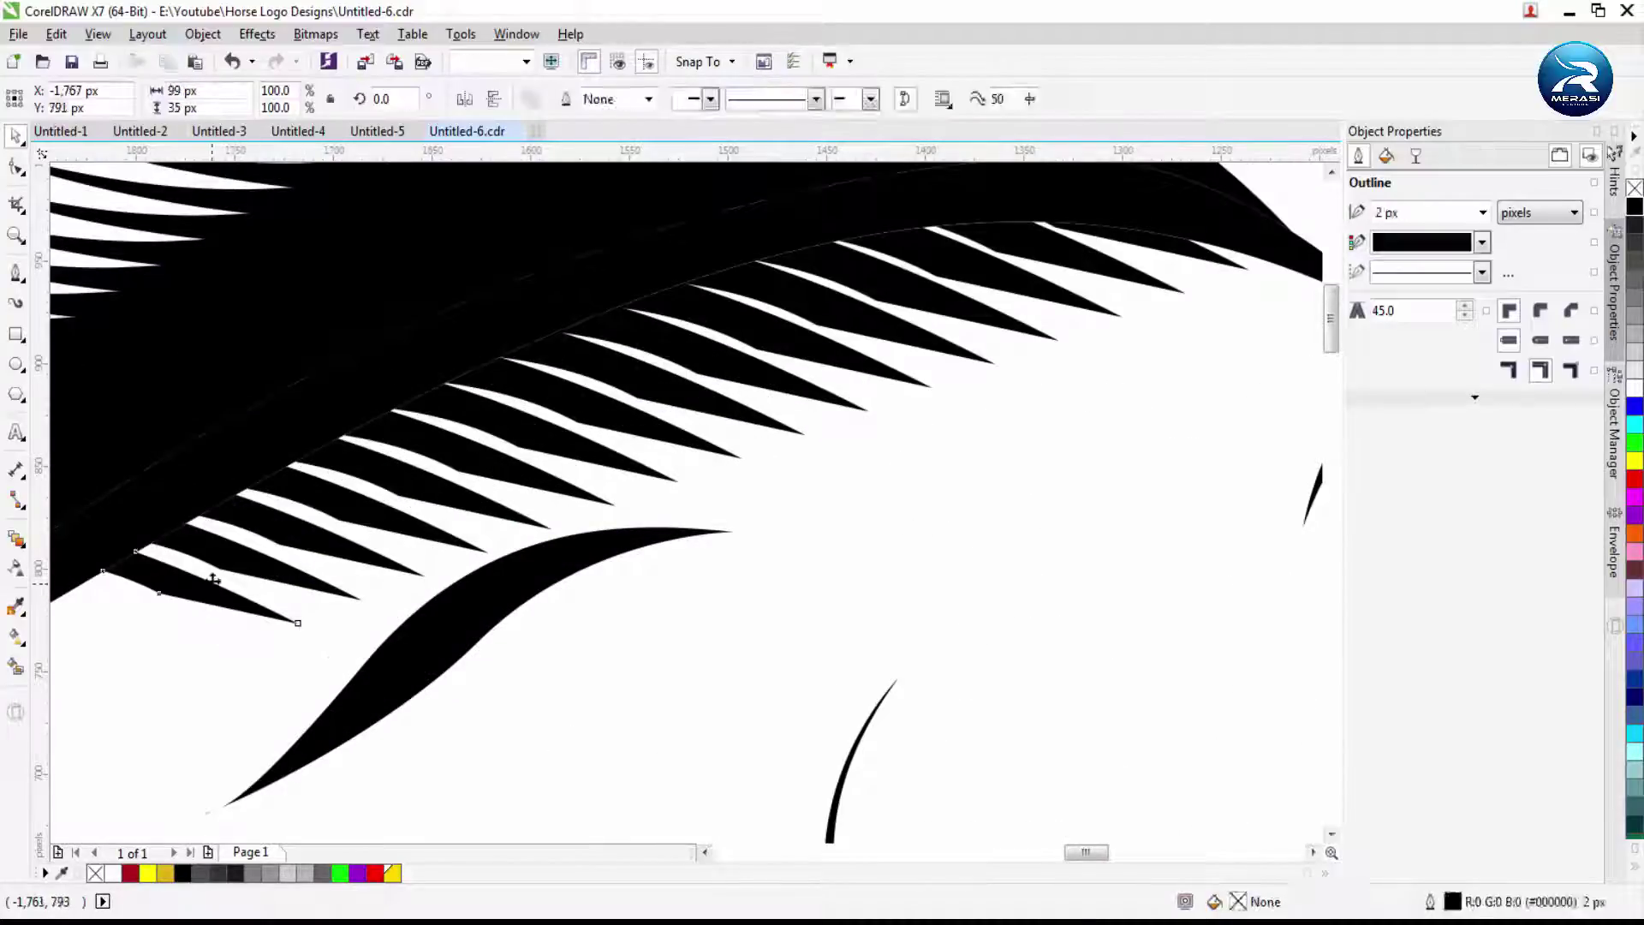
# Delete the cut-off lock tips below the neck's crest line
pyautogui.moveTo(213, 579)
pyautogui.mouseDown()
pyautogui.moveTo(811, 319)
pyautogui.moveTo(1150, 256)
pyautogui.mouseUp()
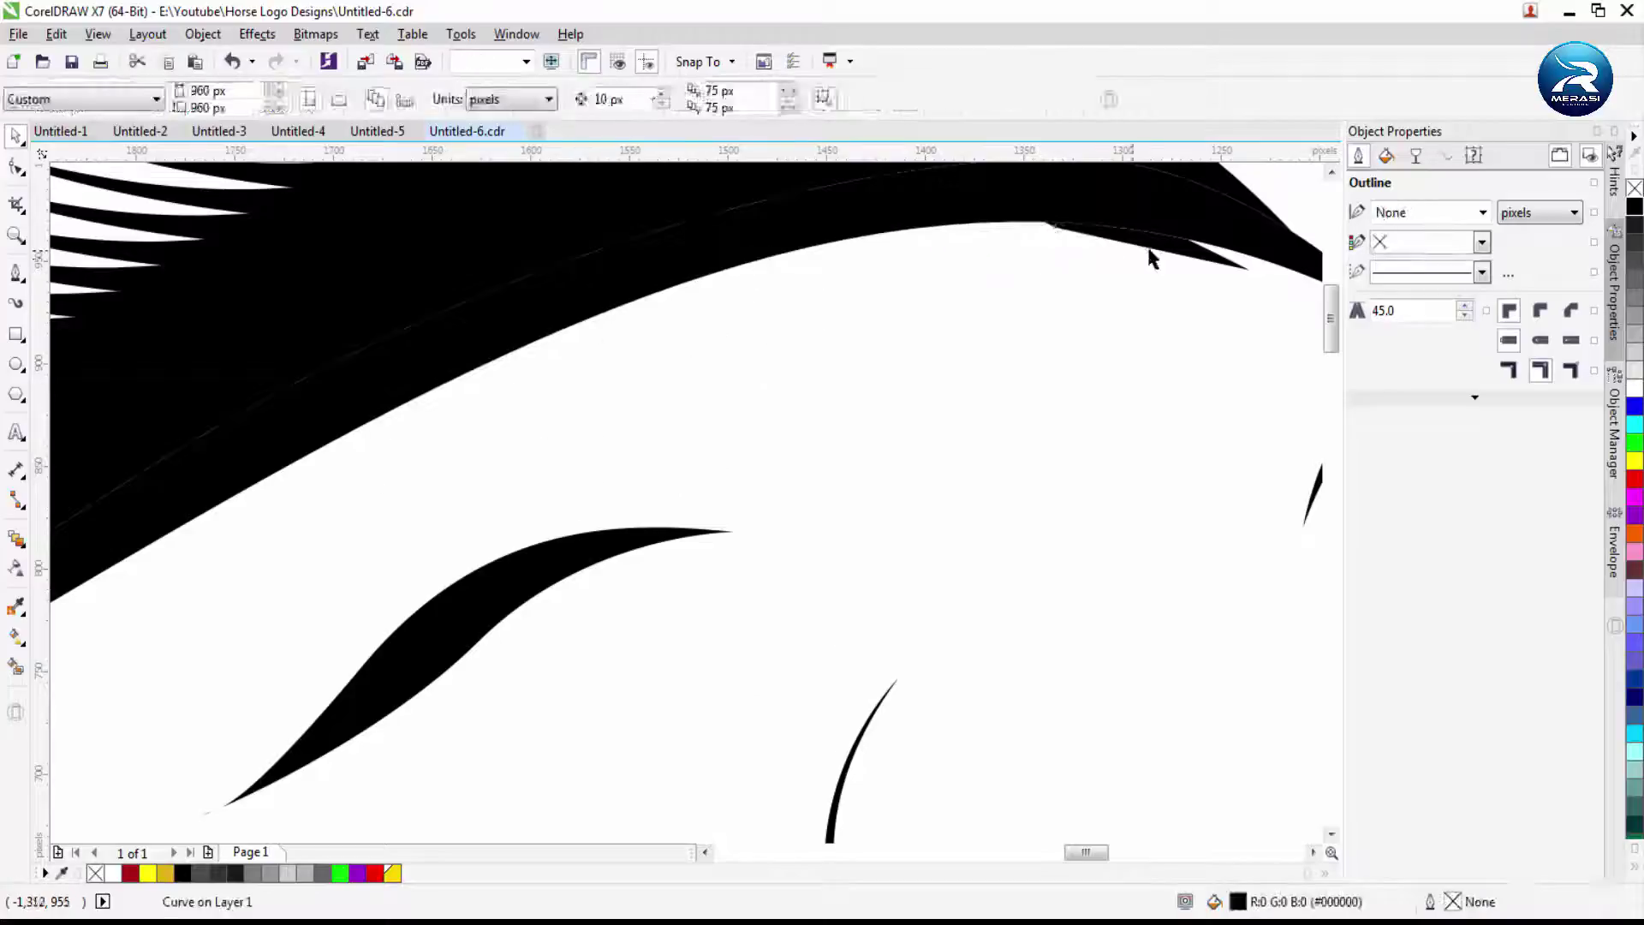
pyautogui.scroll(-5, 1150, 256)
pyautogui.scroll(4, 696, 367)
pyautogui.scroll(-1, 513, 539)
pyautogui.click(428, 548)
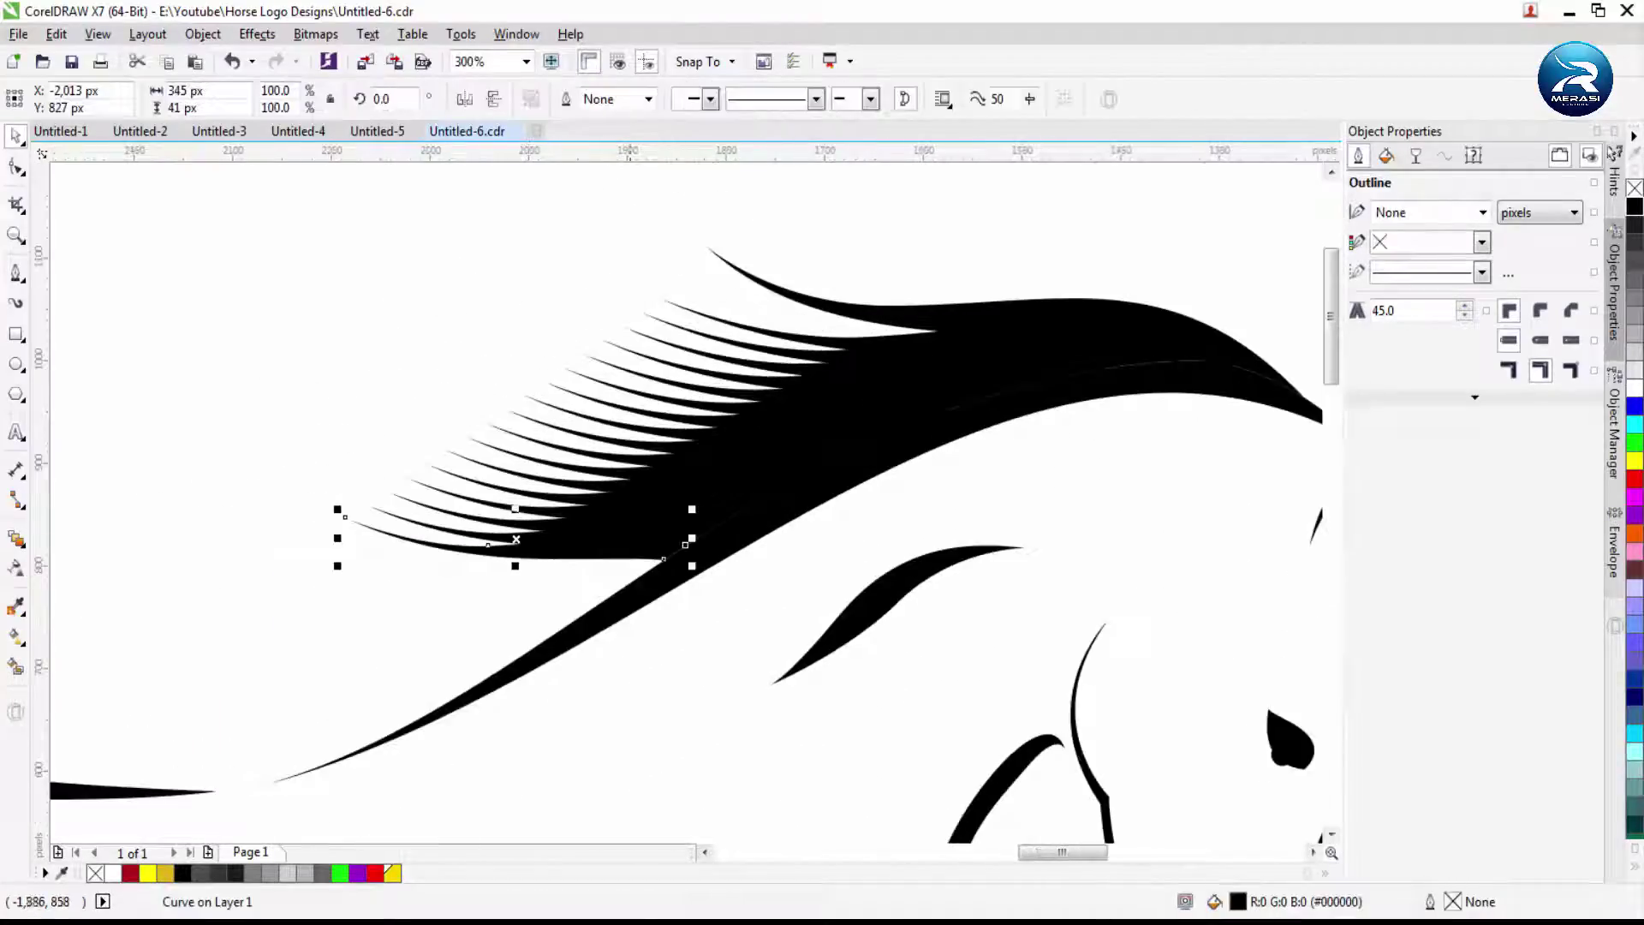
pyautogui.scroll(1, 577, 537)
pyautogui.keyDown('shift'); pyautogui.click(531, 505); pyautogui.keyUp('shift')
pyautogui.scroll(-4, 589, 450)
pyautogui.scroll(3, 532, 433)
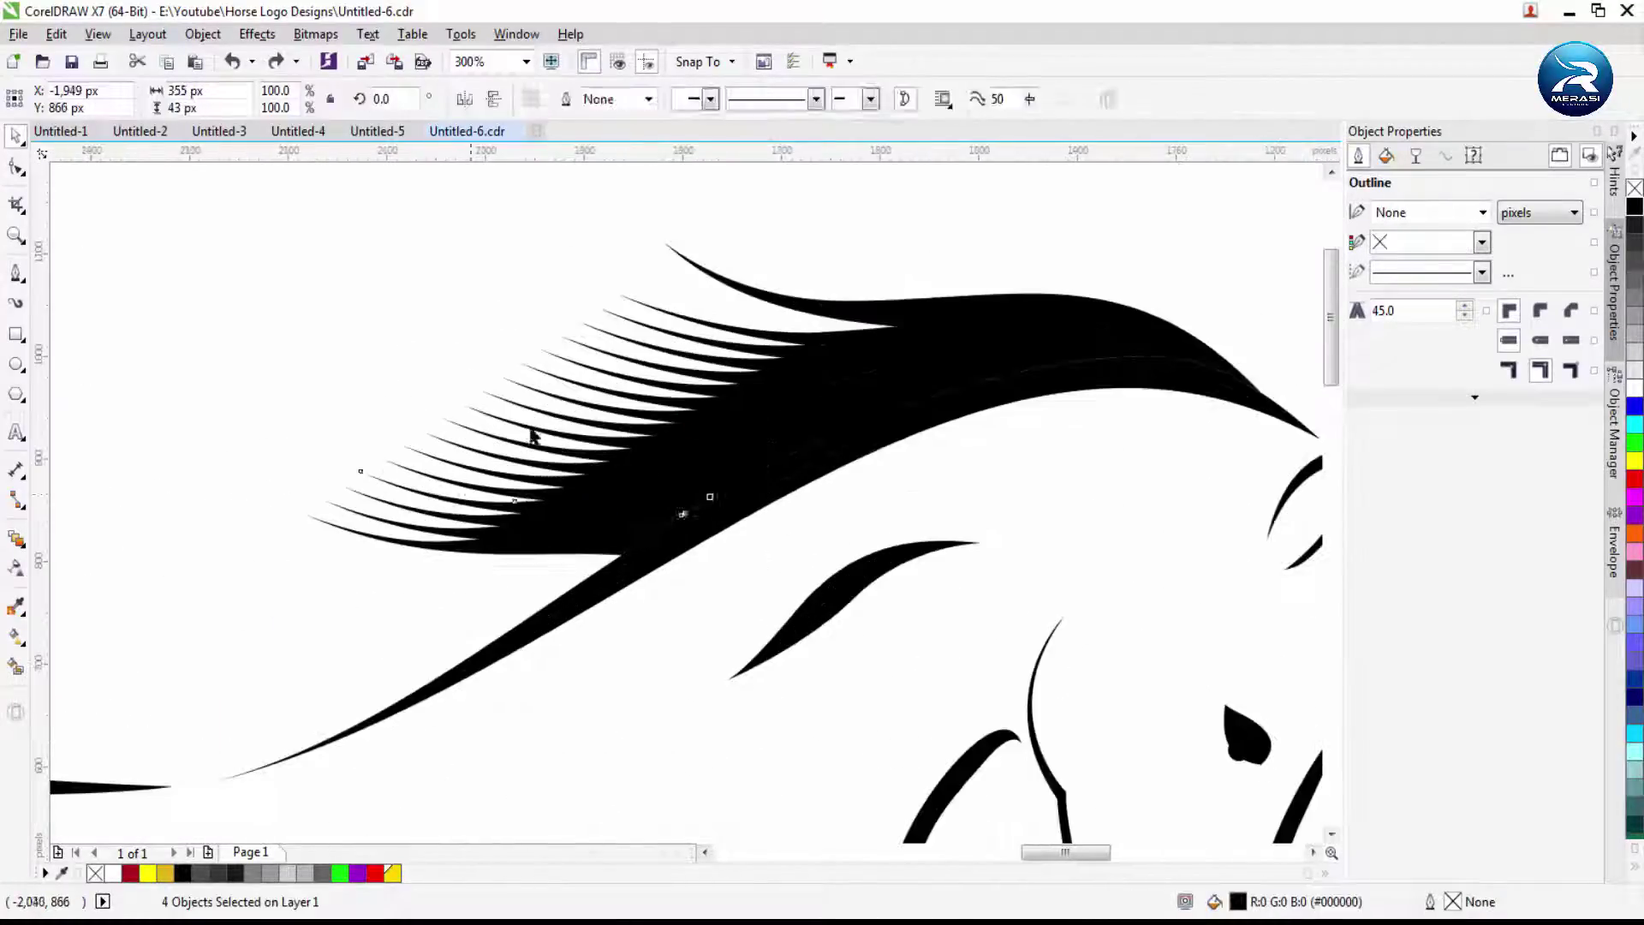
pyautogui.scroll(-3, 723, 274)
pyautogui.scroll(3, 764, 387)
pyautogui.press('Escape')
# Select scattered inner mane locks and shift them slightly to make the spacing between locks irregular
pyautogui.click(735, 403)
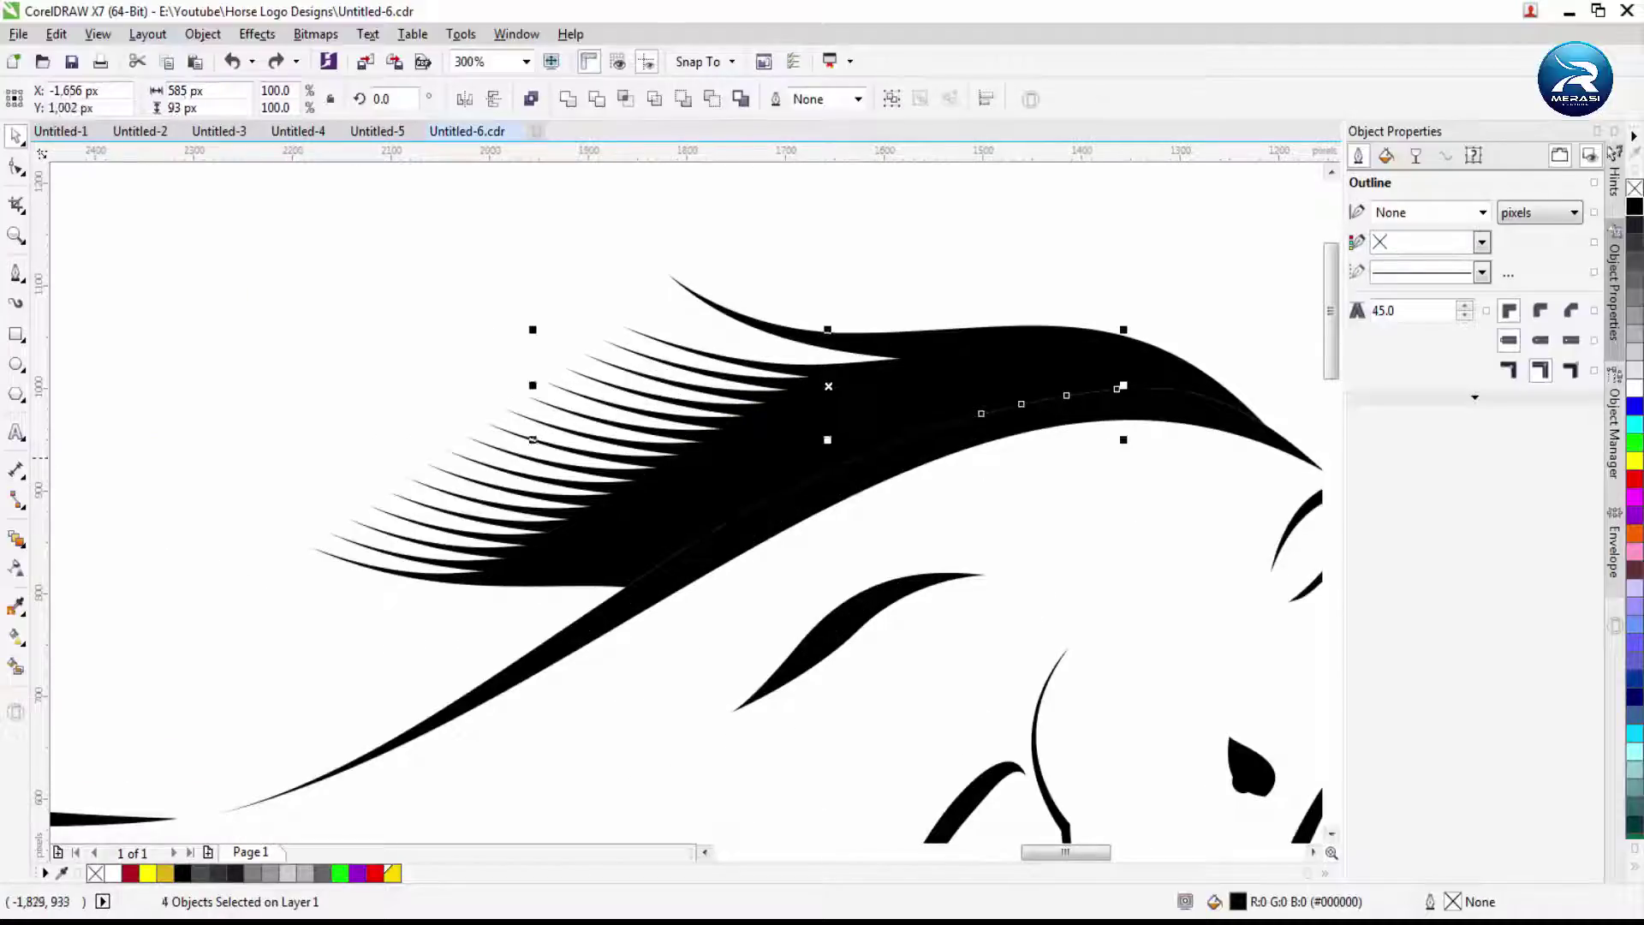
pyautogui.keyDown('shift'); pyautogui.click(484, 582); pyautogui.keyUp('shift')
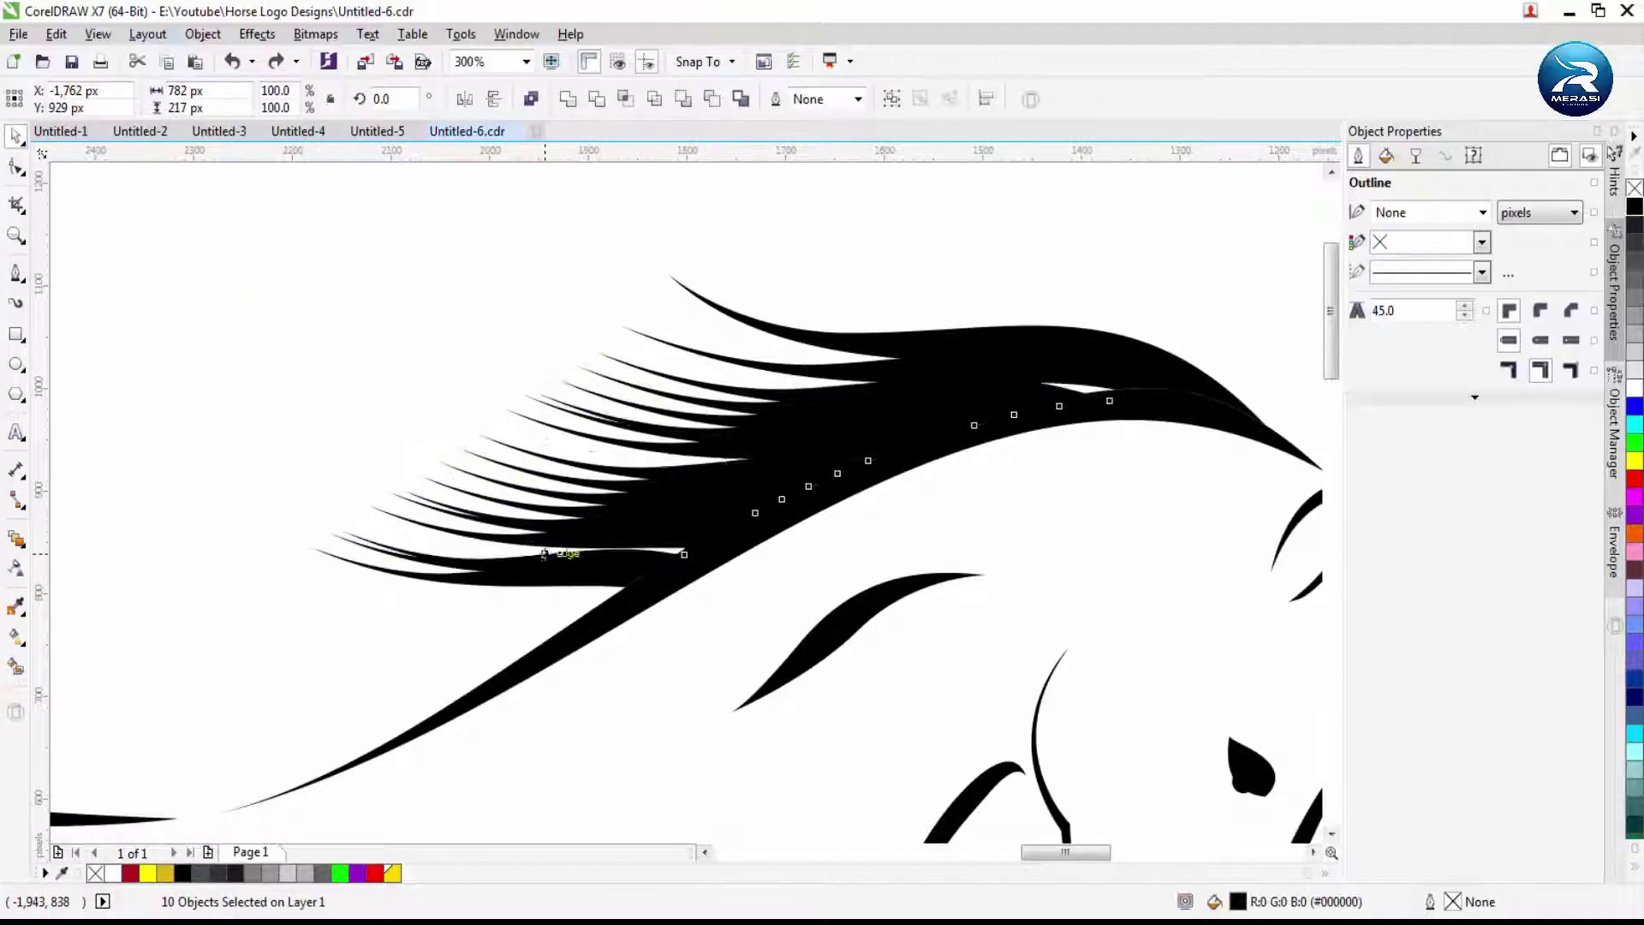
pyautogui.scroll(-3, 778, 422)
pyautogui.scroll(3, 624, 440)
pyautogui.hotkey('ctrl', 'z')
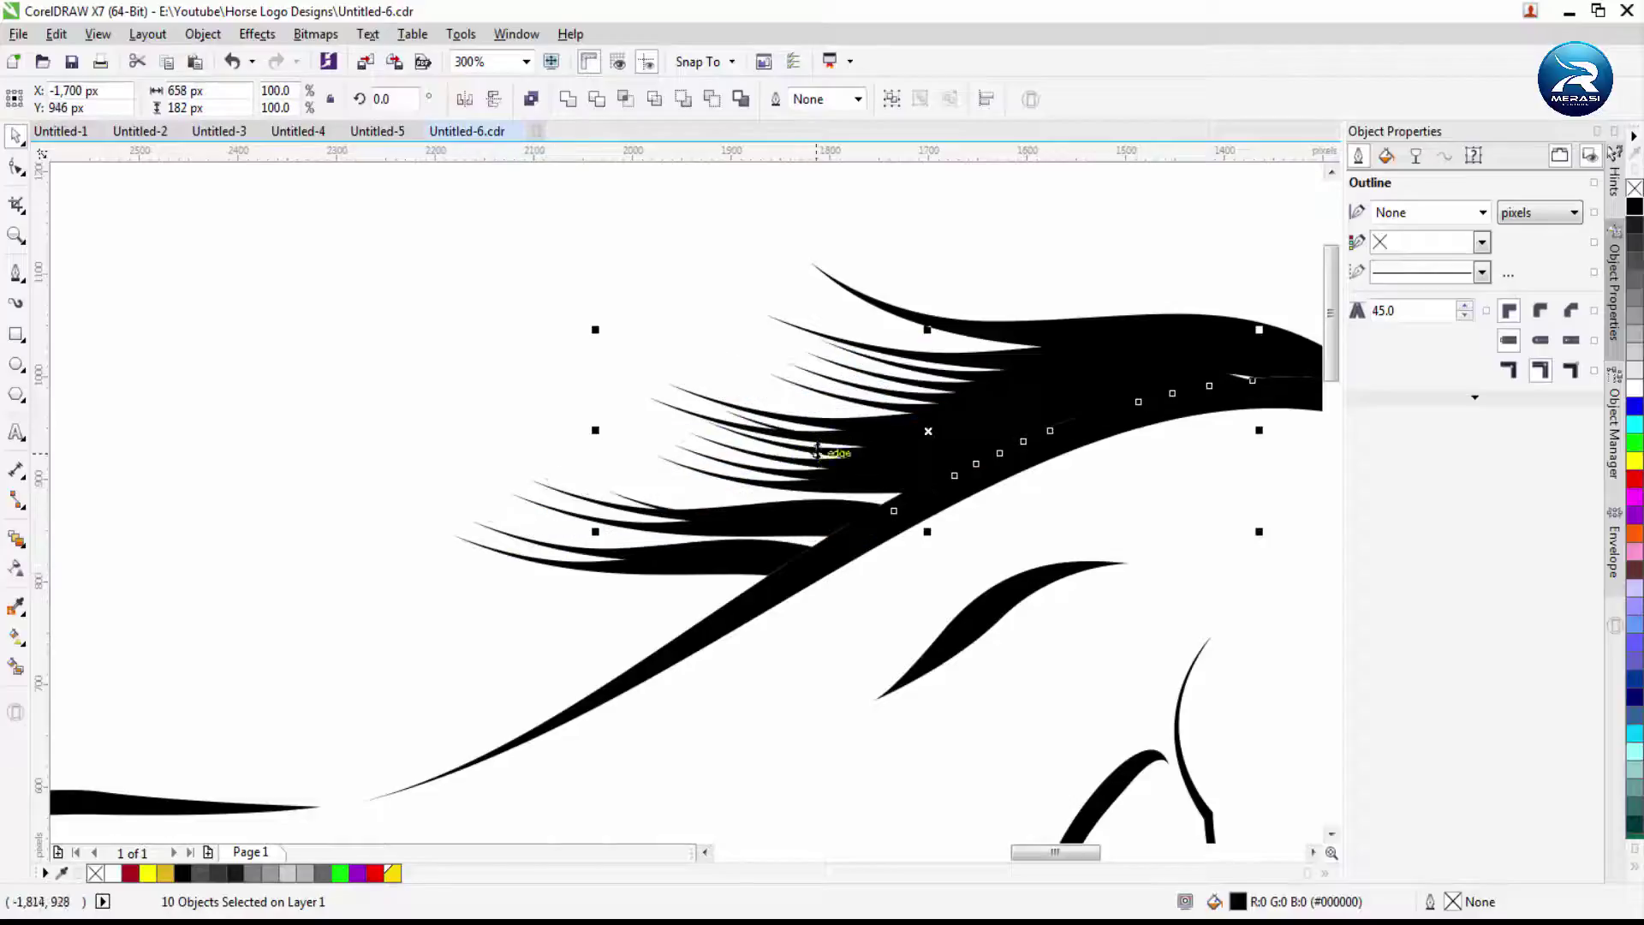
pyautogui.scroll(-3, 590, 313)
pyautogui.scroll(3, 590, 313)
pyautogui.press('Escape')
# Rotate the 16 inner mane locks by 2.621° and lower them toward the neck
pyautogui.moveTo(1216, 674); pyautogui.dragTo(1214, 672)
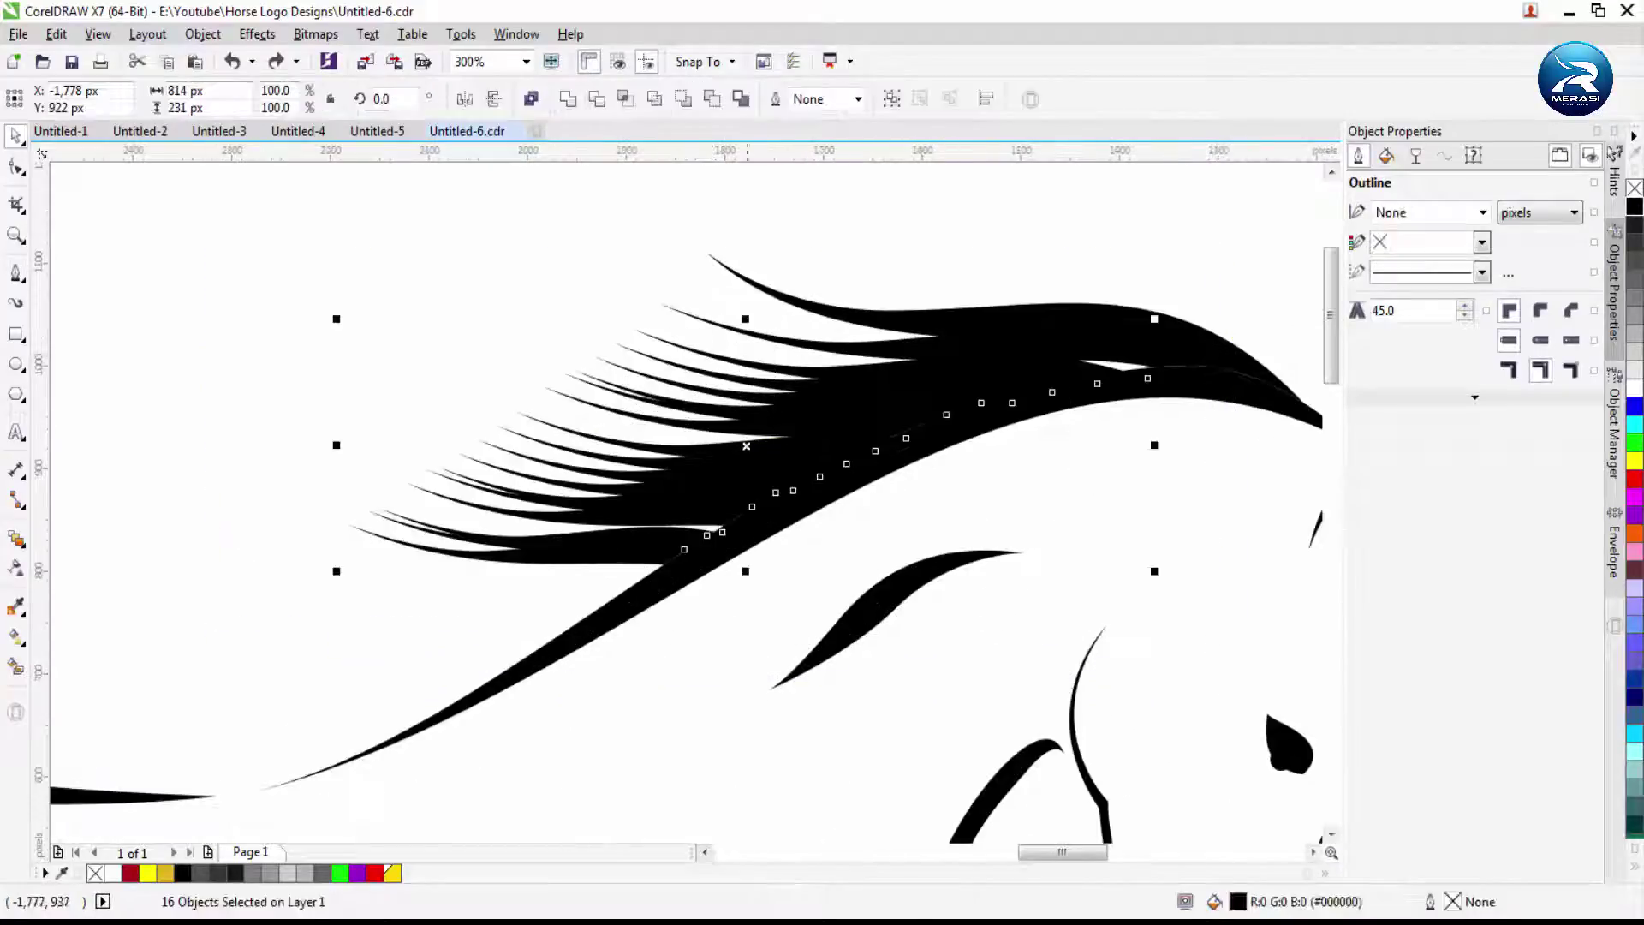
pyautogui.moveTo(343, 446); pyautogui.dragTo(445, 469)
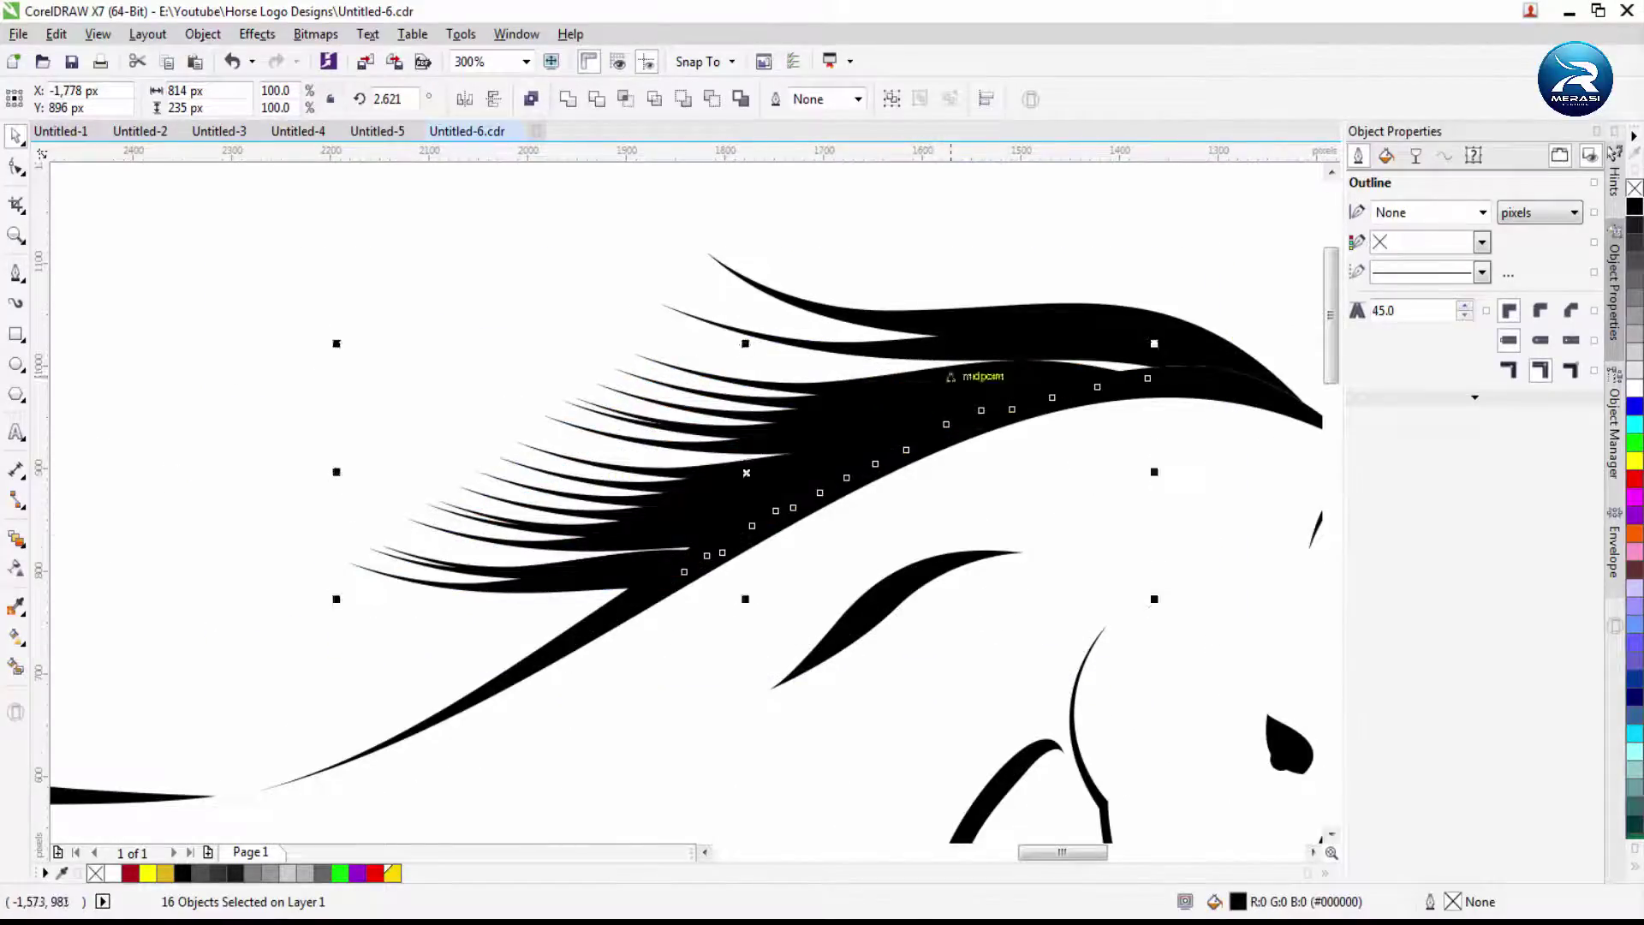
pyautogui.press('F5')
pyautogui.scroll(-3, 1072, 406)
pyautogui.scroll(5, 332, 685)
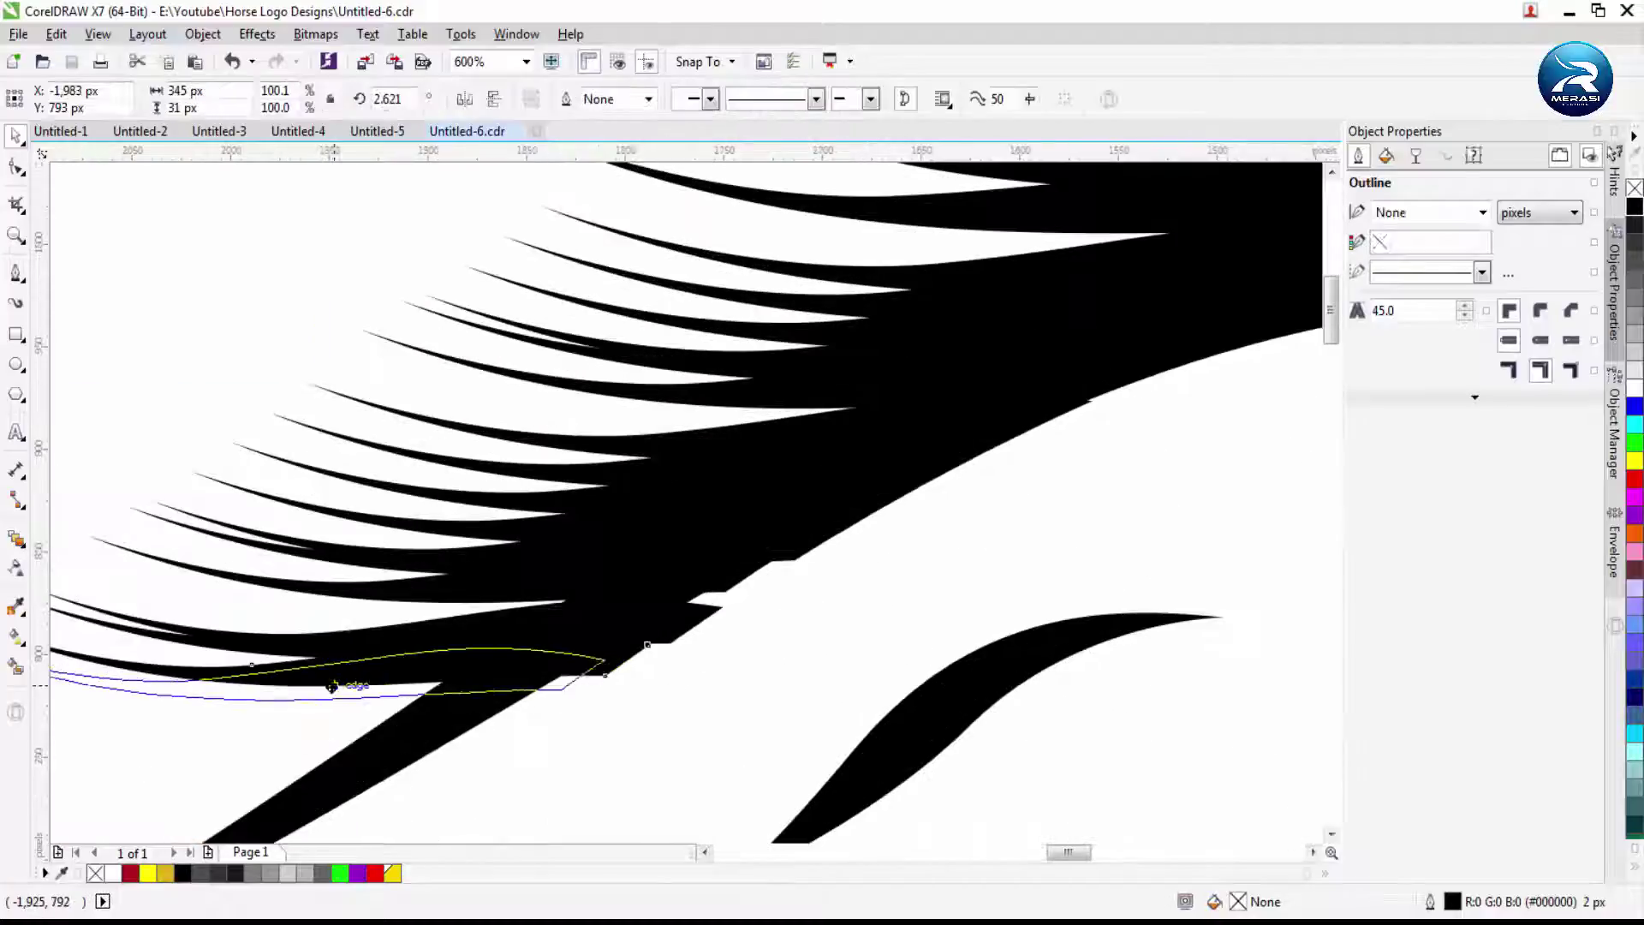
# Reposition the lower mane locks individually to even out the gaps and bring their roots to the crest edge
pyautogui.moveTo(332, 685); pyautogui.dragTo(377, 647)
pyautogui.moveTo(372, 528); pyautogui.dragTo(374, 504)
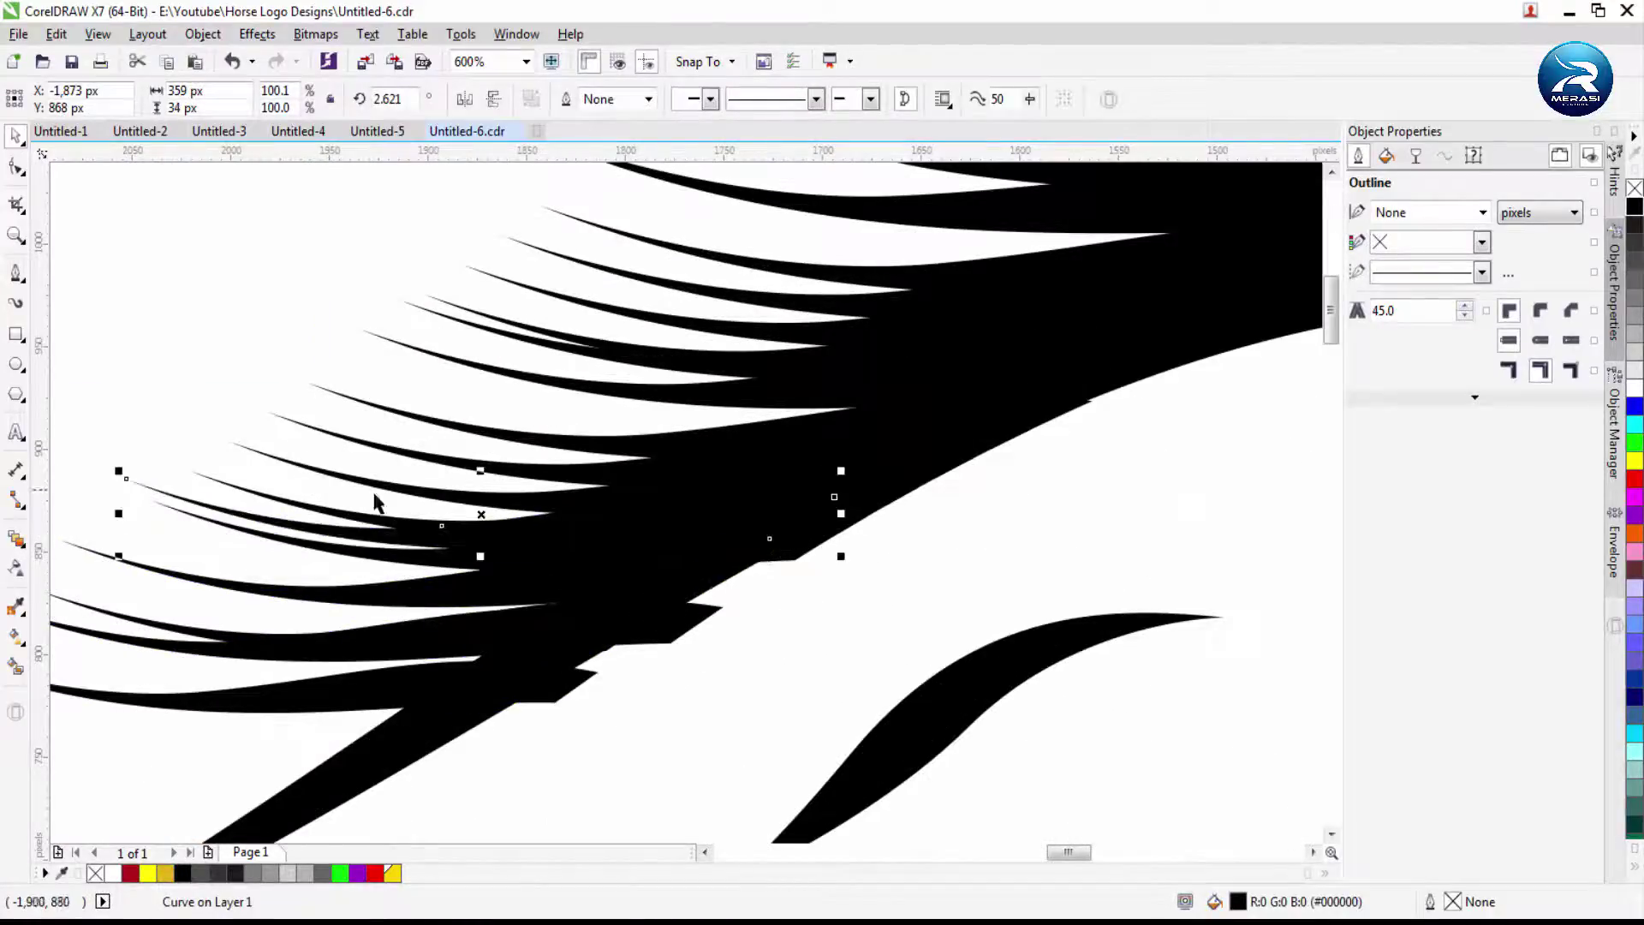
pyautogui.moveTo(388, 568); pyautogui.dragTo(390, 568)
pyautogui.scroll(-5, 676, 628)
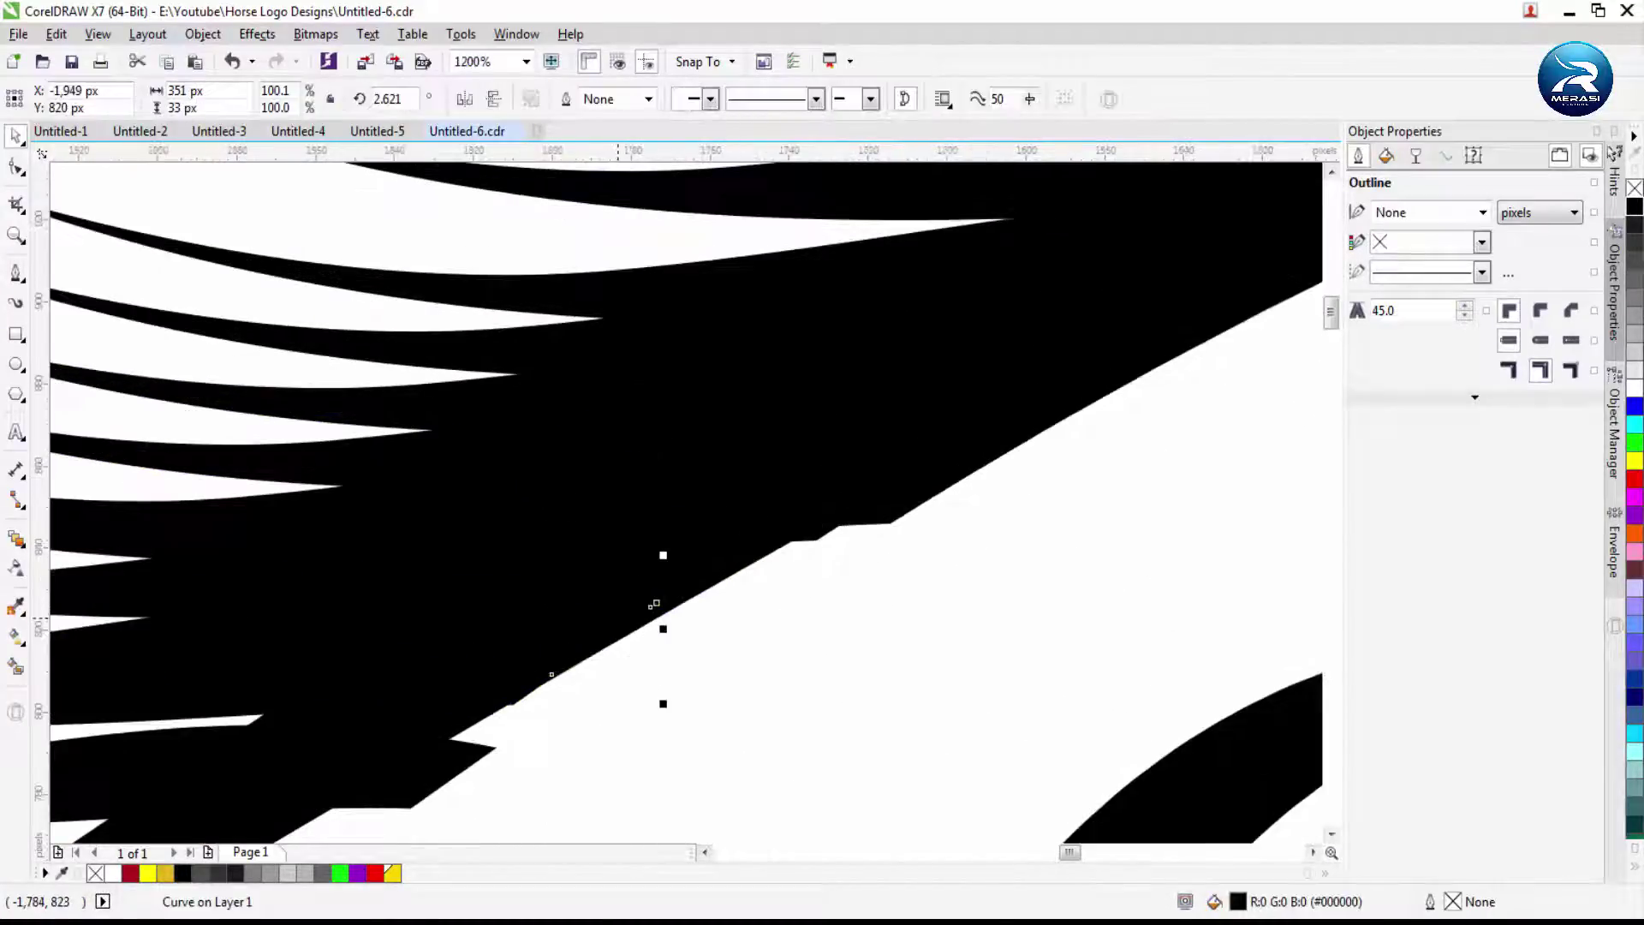
pyautogui.scroll(3, 894, 439)
pyautogui.click(910, 490)
pyautogui.scroll(-3, 892, 323)
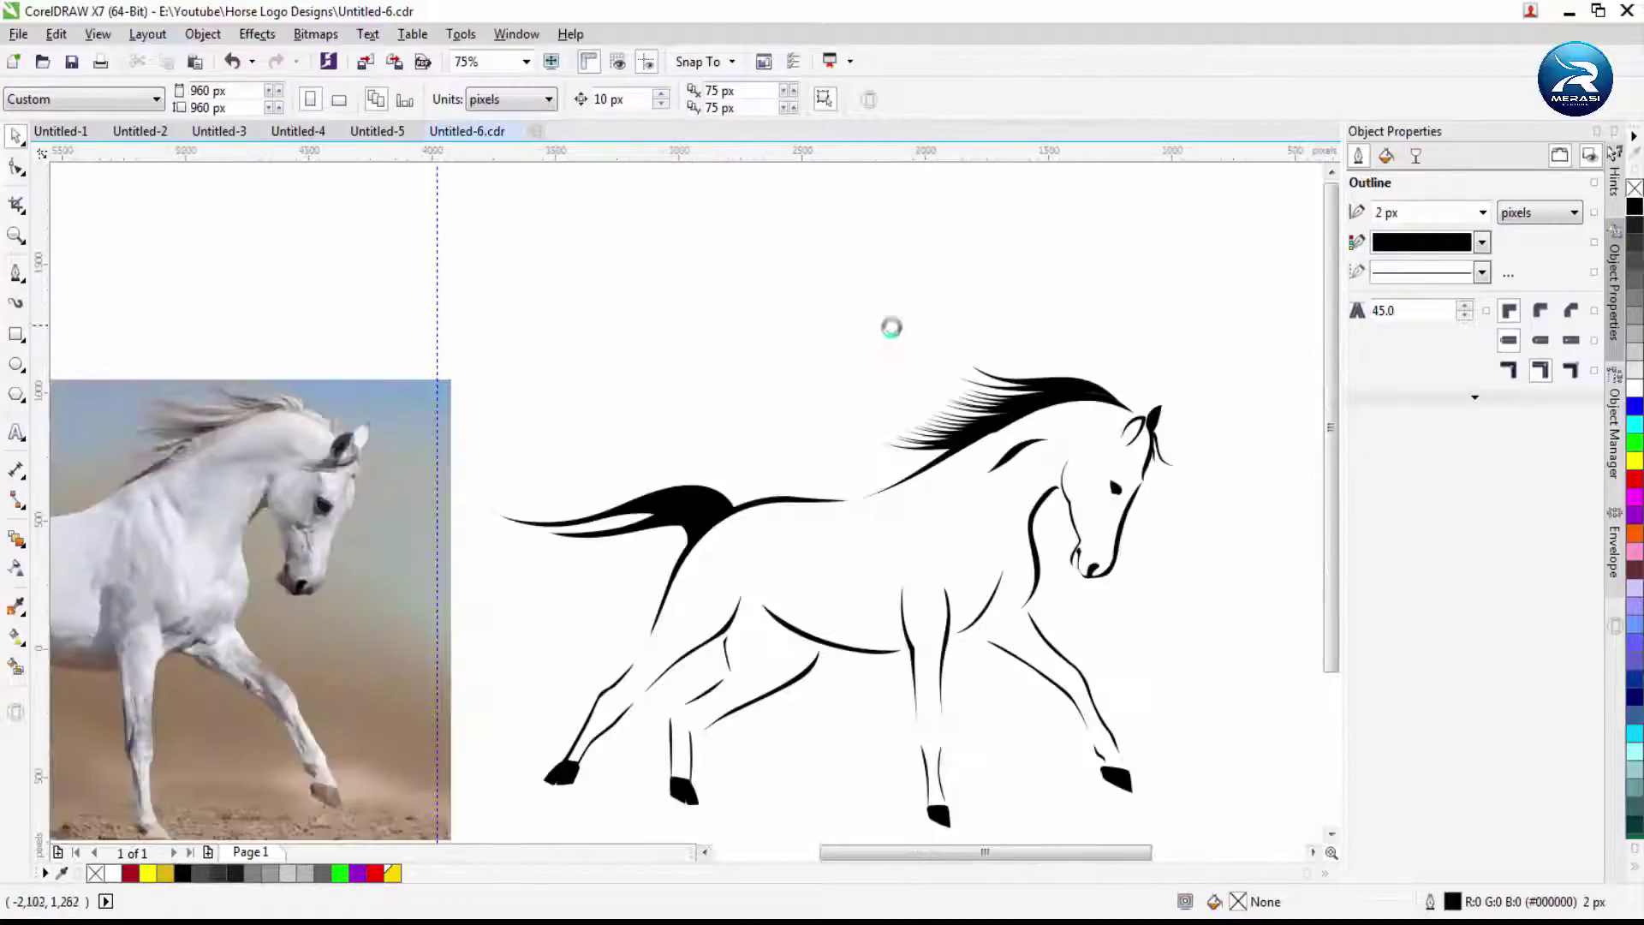
pyautogui.scroll(-1, 979, 342)
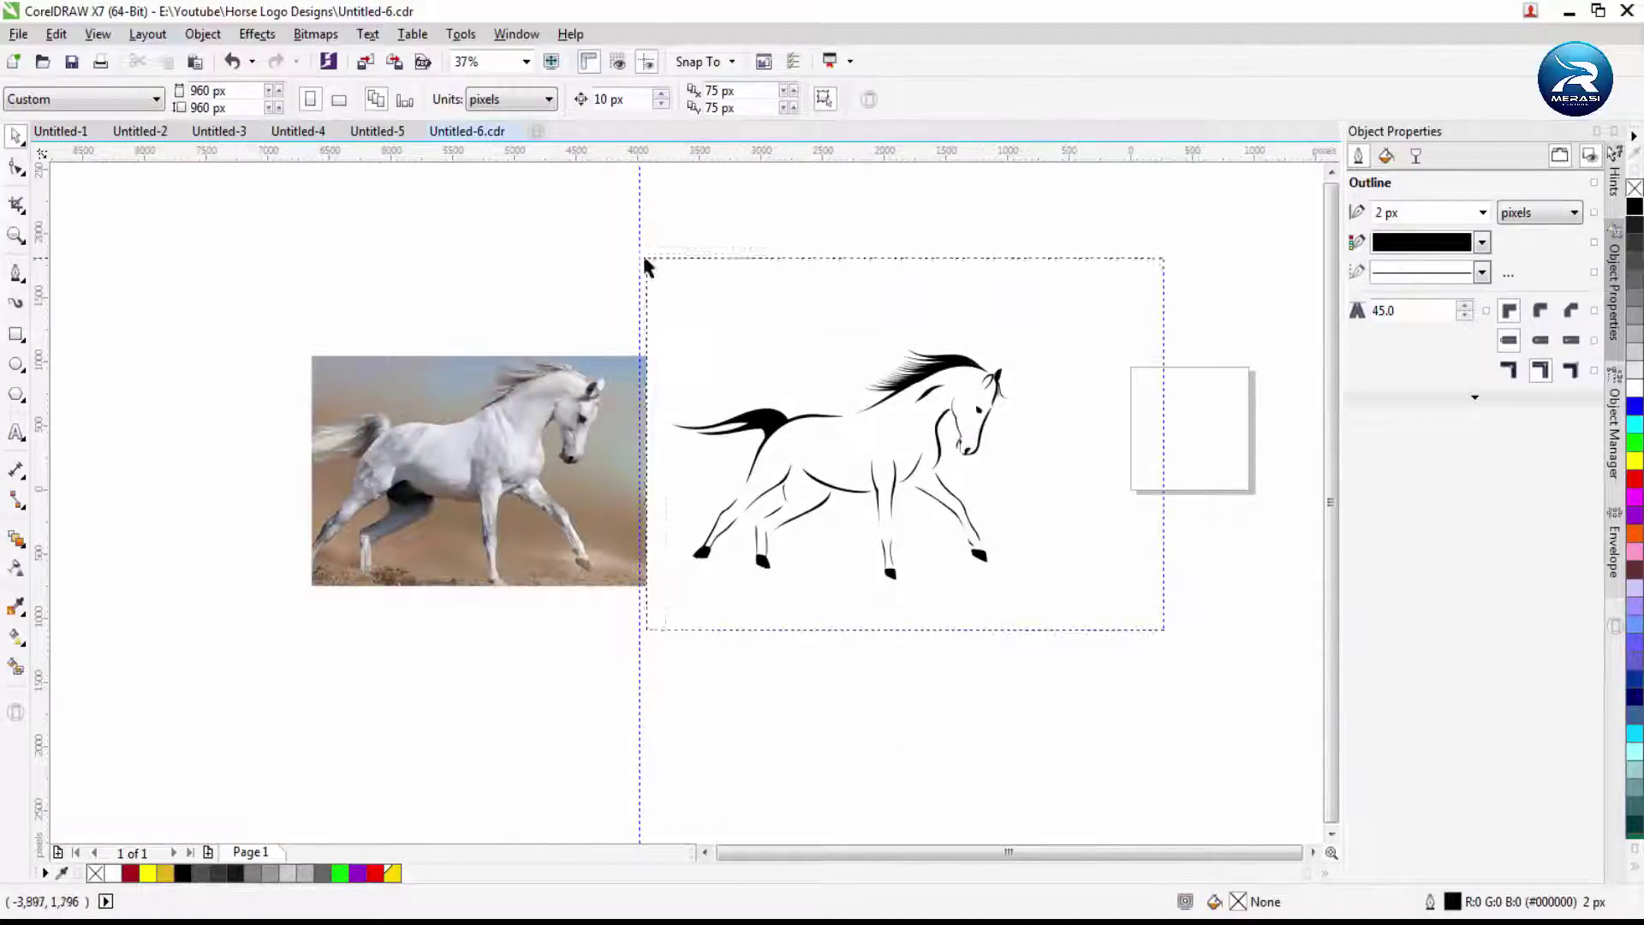
# Move the complete horse artwork onto the page and scale it to about 374 by 243 px
pyautogui.moveTo(644, 266); pyautogui.dragTo(644, 262)
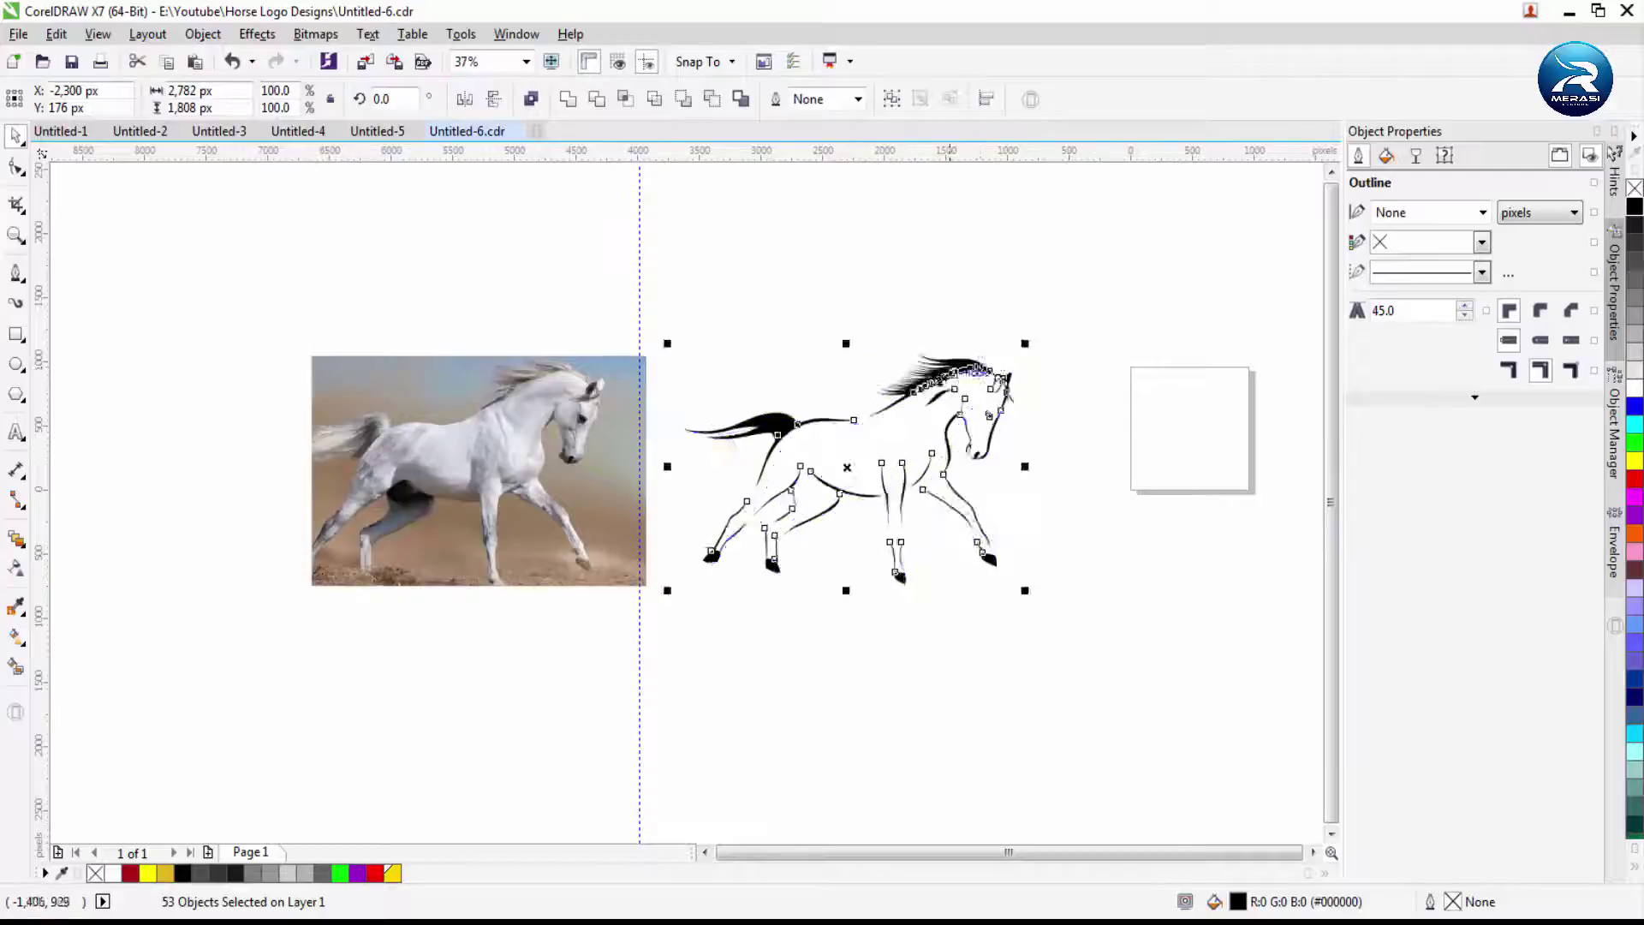
pyautogui.scroll(-2, 957, 375)
pyautogui.scroll(2, 957, 375)
pyautogui.scroll(2, 771, 402)
pyautogui.moveTo(957, 374); pyautogui.dragTo(750, 401)
pyautogui.hotkey('shift', 'F4')
pyautogui.moveTo(936, 414); pyautogui.dragTo(833, 485)
pyautogui.press('Escape')
pyautogui.scroll(2, 697, 553)
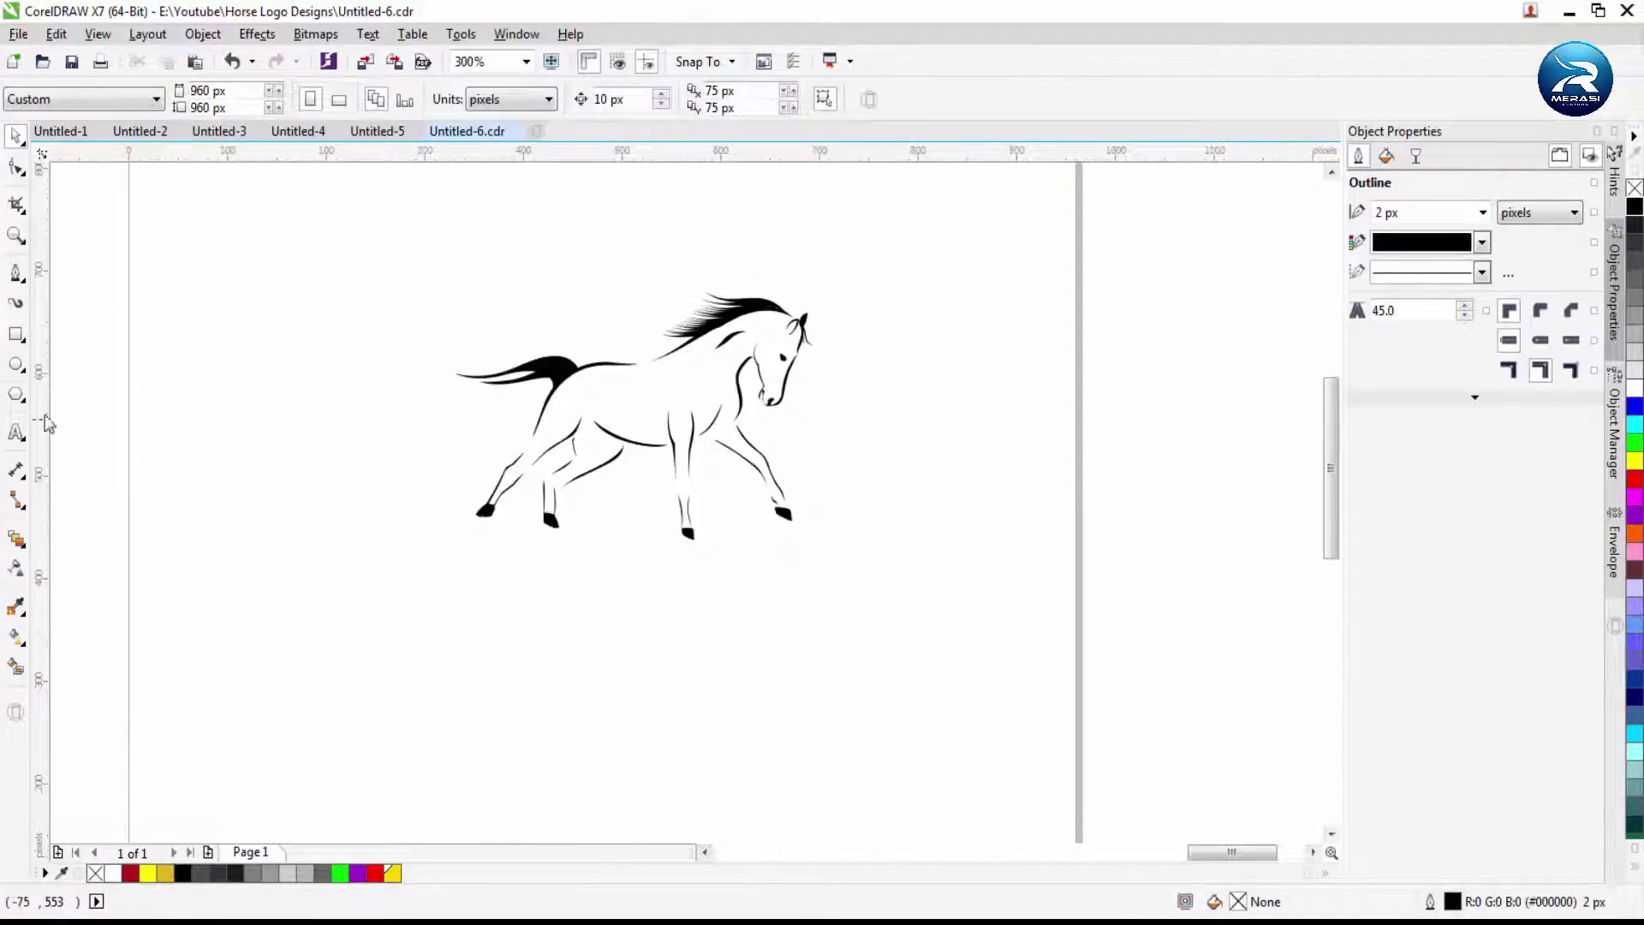
# Add the text "YOUR NAME" below the horse
pyautogui.click(16, 432)
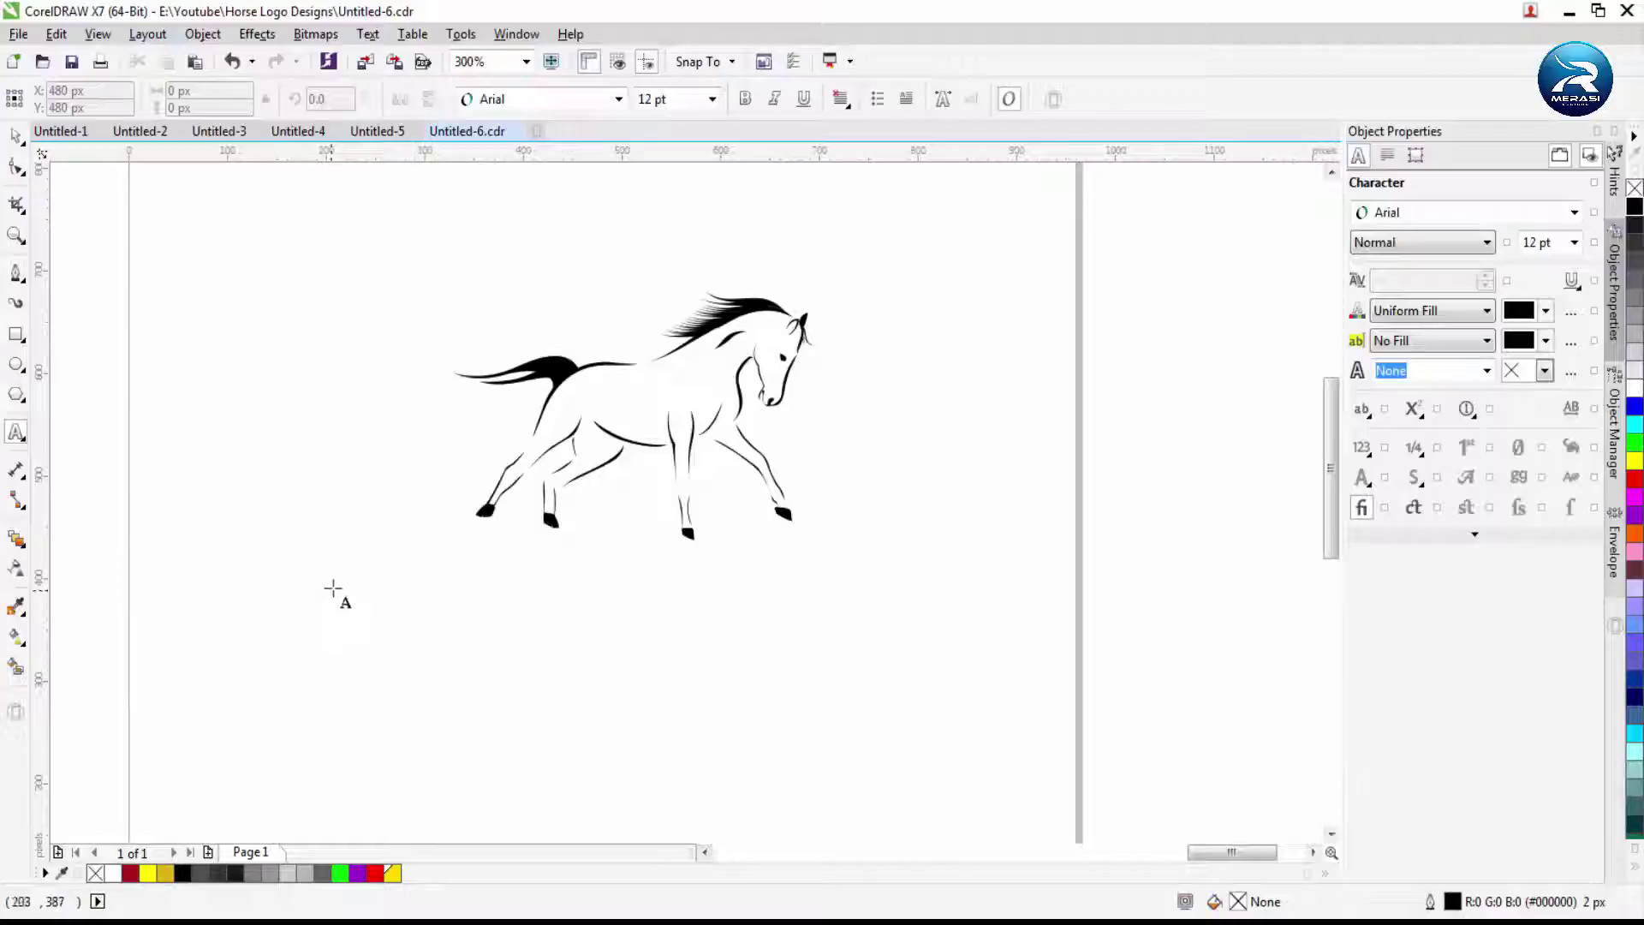
pyautogui.click(348, 631)
pyautogui.write('YOUR NAM')
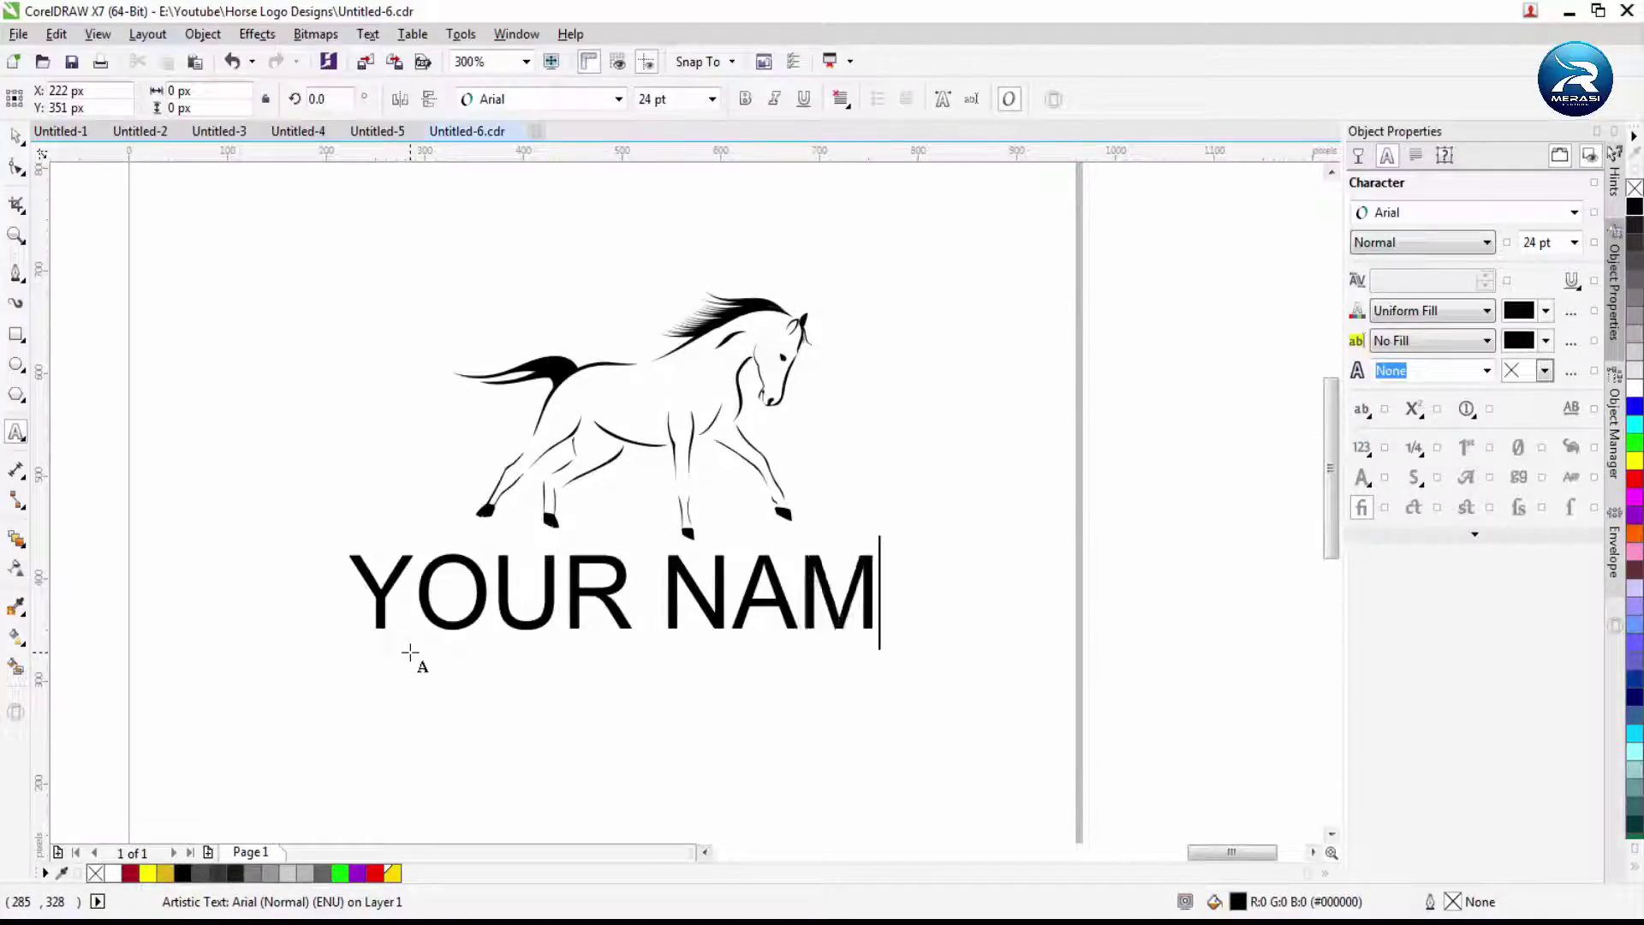
pyautogui.write('E')
# Set the "YOUR NAME" text in Ethnocentric Rg italic and scale it to about 16.2 pt under the horse
pyautogui.hotkey('ctrl', 'a')
pyautogui.click(618, 99)
pyautogui.click(561, 129)
pyautogui.click(618, 98)
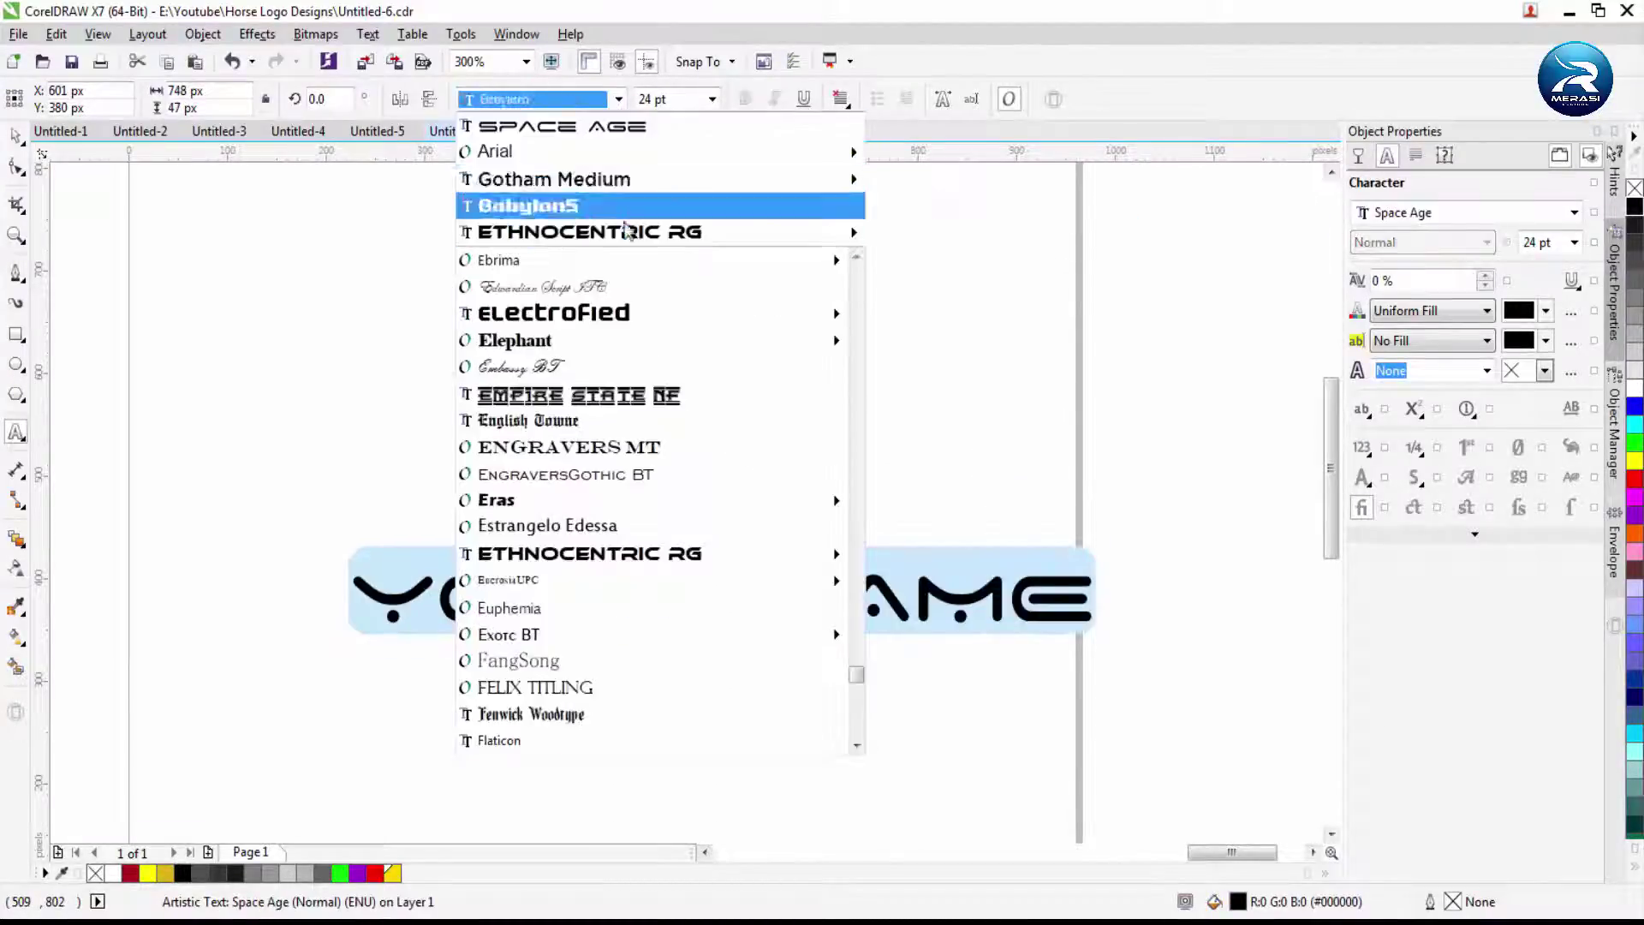
pyautogui.click(627, 231)
pyautogui.hotkey('ctrl', 'space')
pyautogui.moveTo(1049, 512); pyautogui.dragTo(940, 517)
# Duplicate the name text below itself, replace the copy with "AUTOMOTIVE" and scale it to about 8 pt
pyautogui.moveTo(650, 576); pyautogui.dragTo(739, 682)
pyautogui.press('F8')
pyautogui.hotkey('ctrl', 'a')
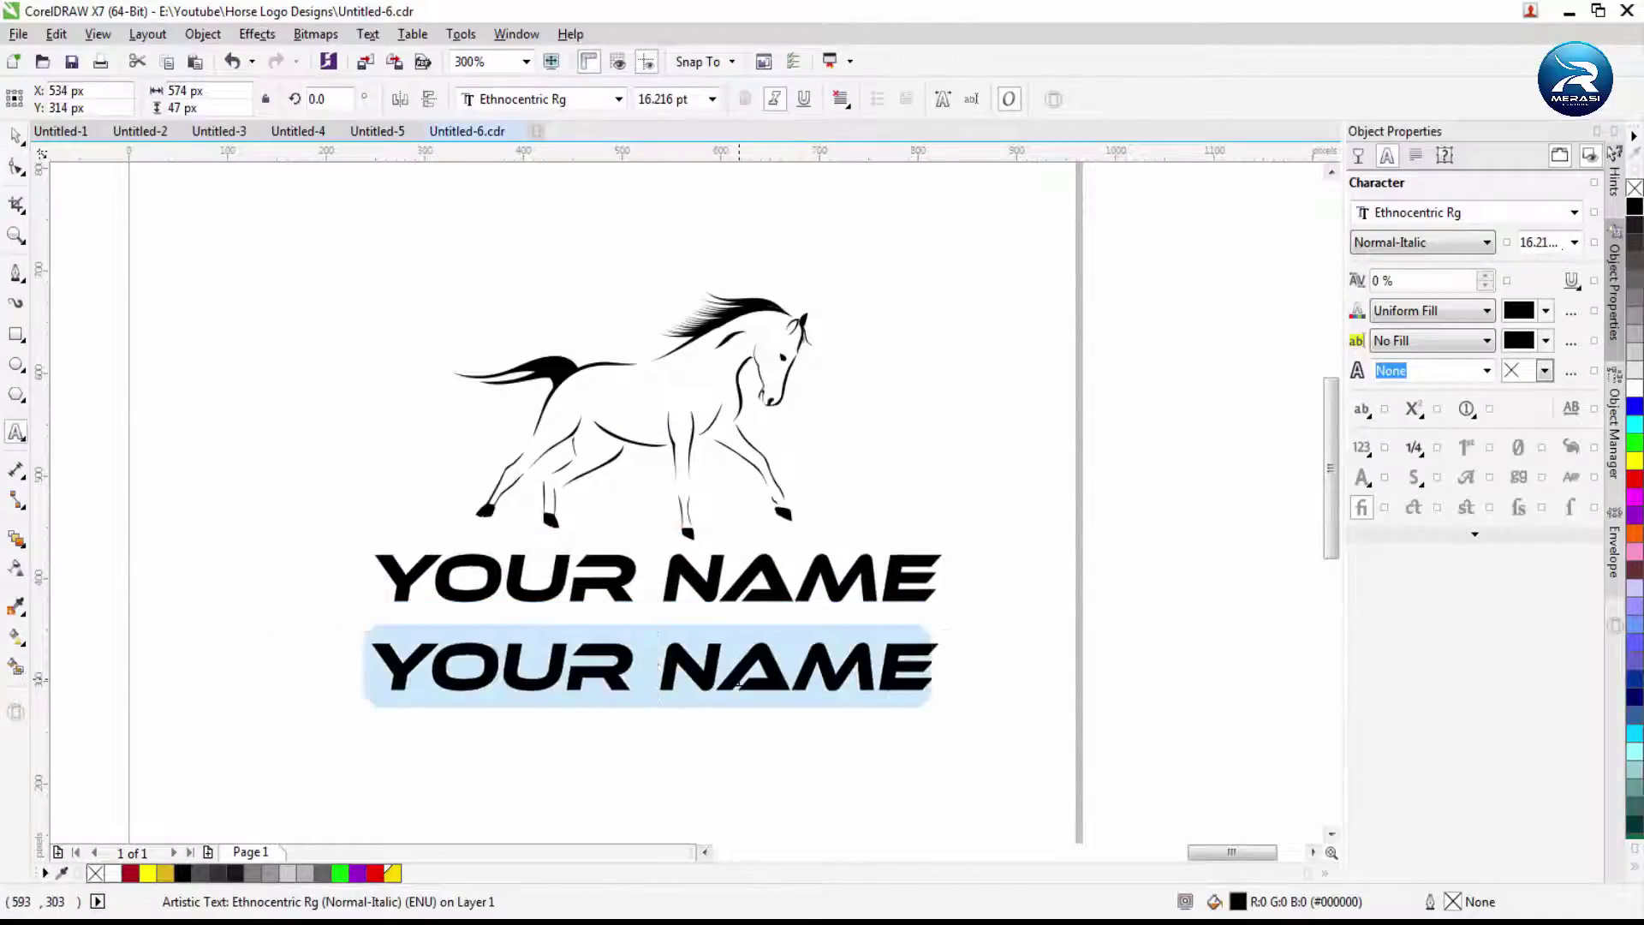
pyautogui.write('AUTOMOTIVE')
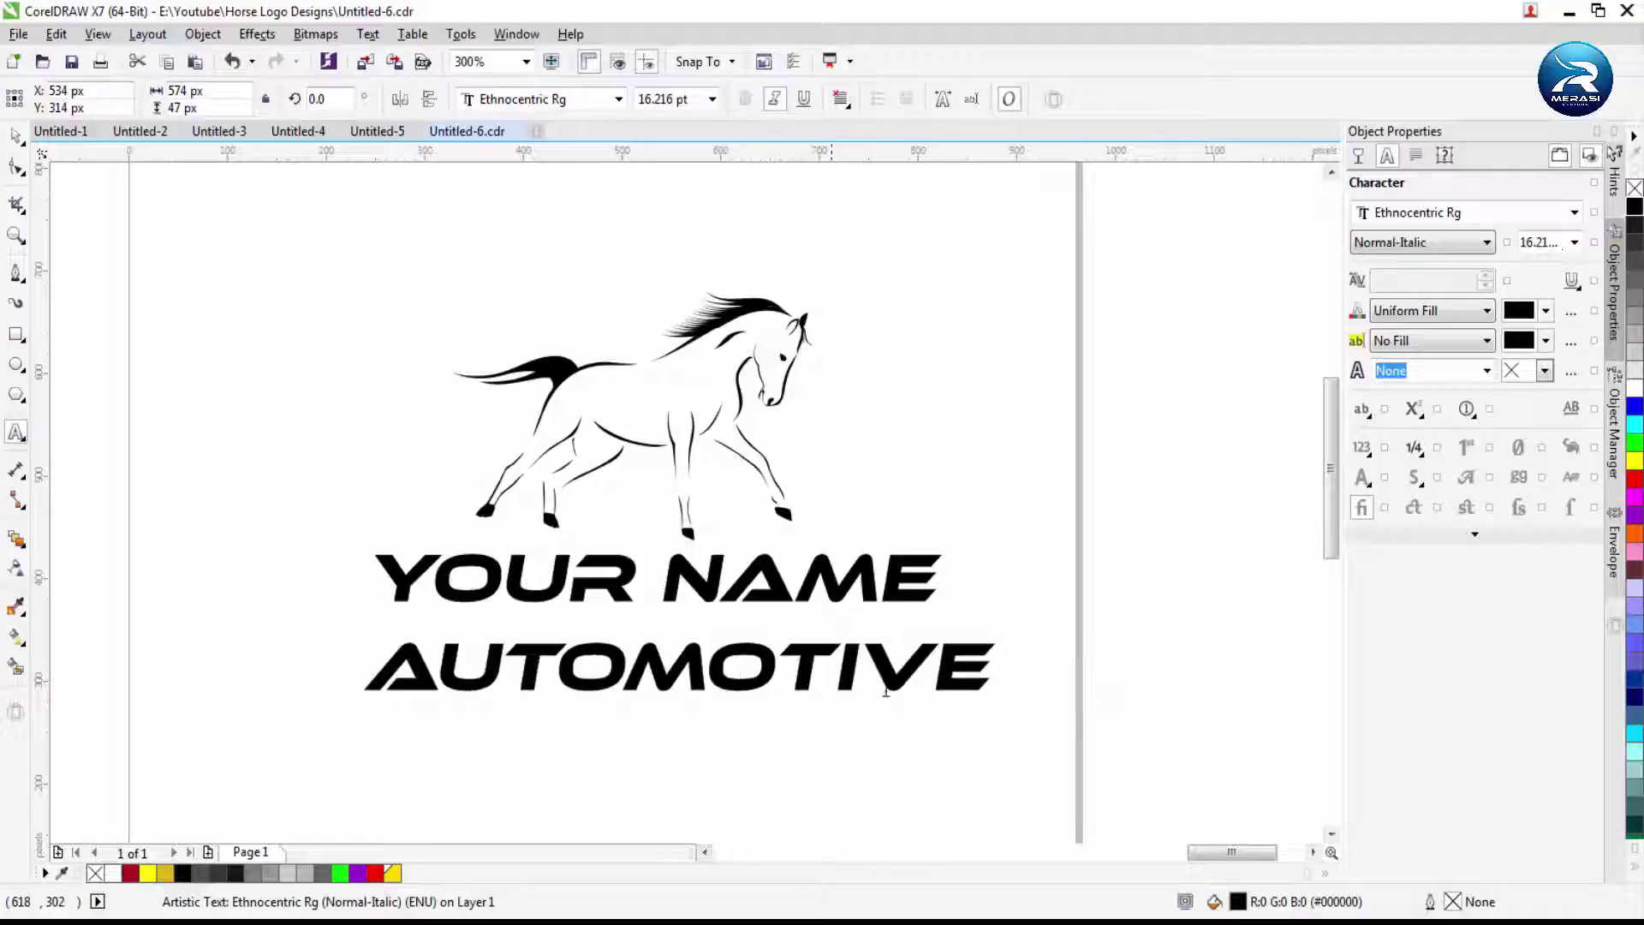
pyautogui.moveTo(1002, 635); pyautogui.dragTo(794, 644)
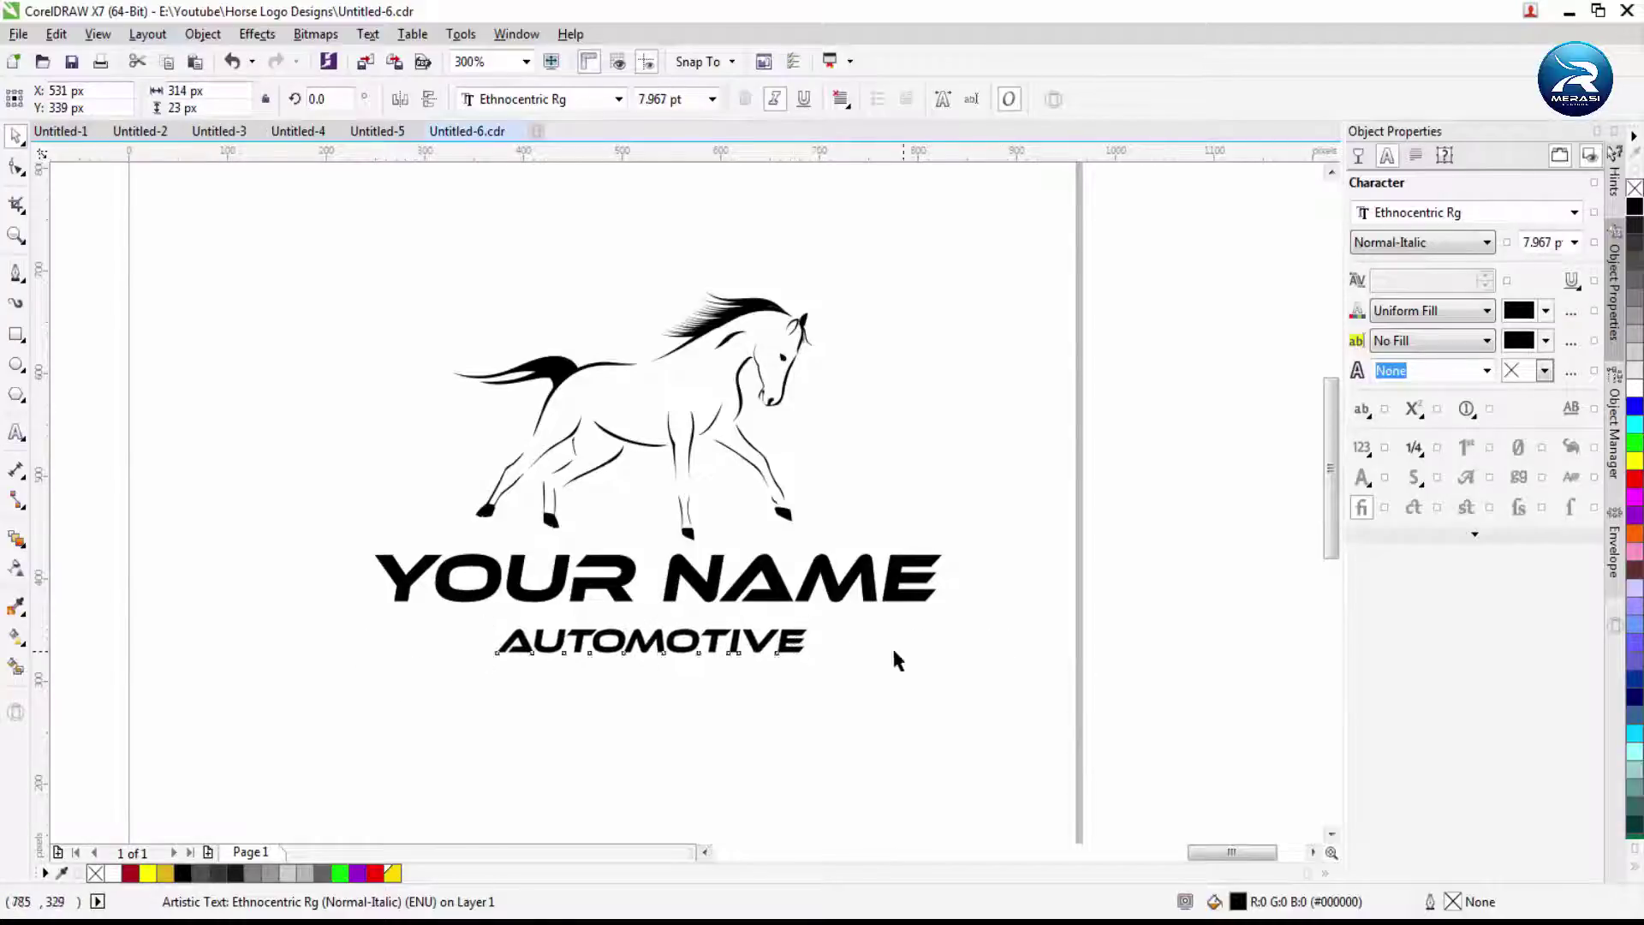
# Draw a black bar about 100 by 8 px beside the start of "AUTOMOTIVE", remove its outline and convert it to curves
pyautogui.press('F6')
pyautogui.scroll(1, 312, 646)
pyautogui.moveTo(677, 636); pyautogui.dragTo(467, 665)
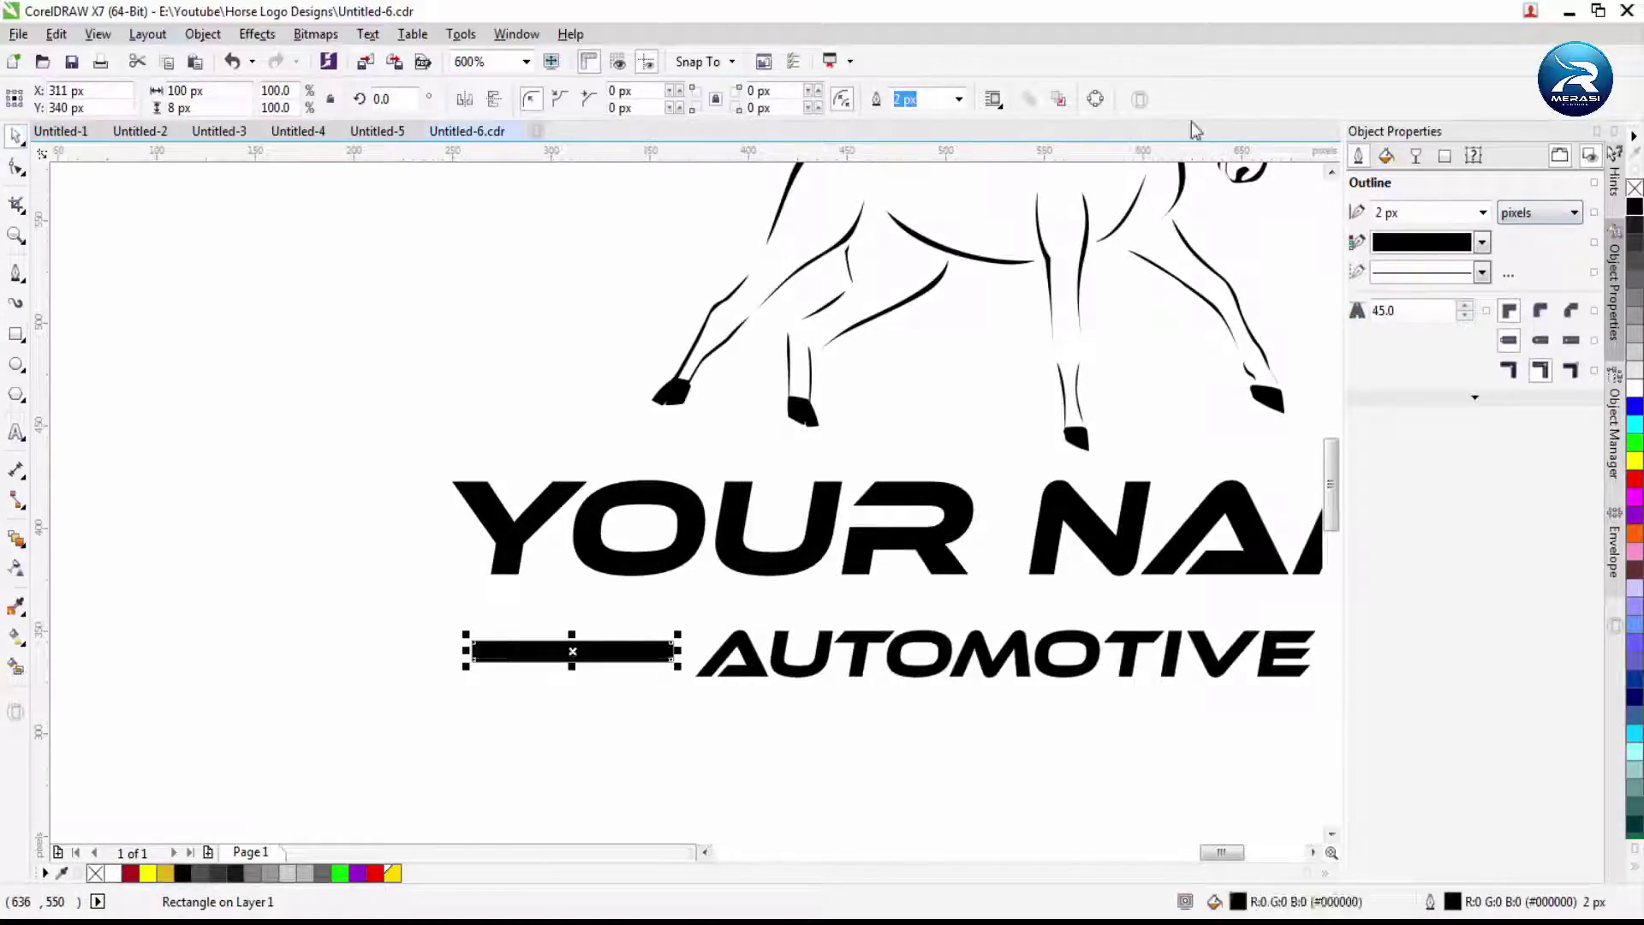
pyautogui.click(958, 99)
pyautogui.click(909, 116)
pyautogui.hotkey('ctrl', 'q')
# Taper the bar to a point at its outer end and place a copy rotated 180° after "AUTOMOTIVE"
pyautogui.doubleClick(433, 660)
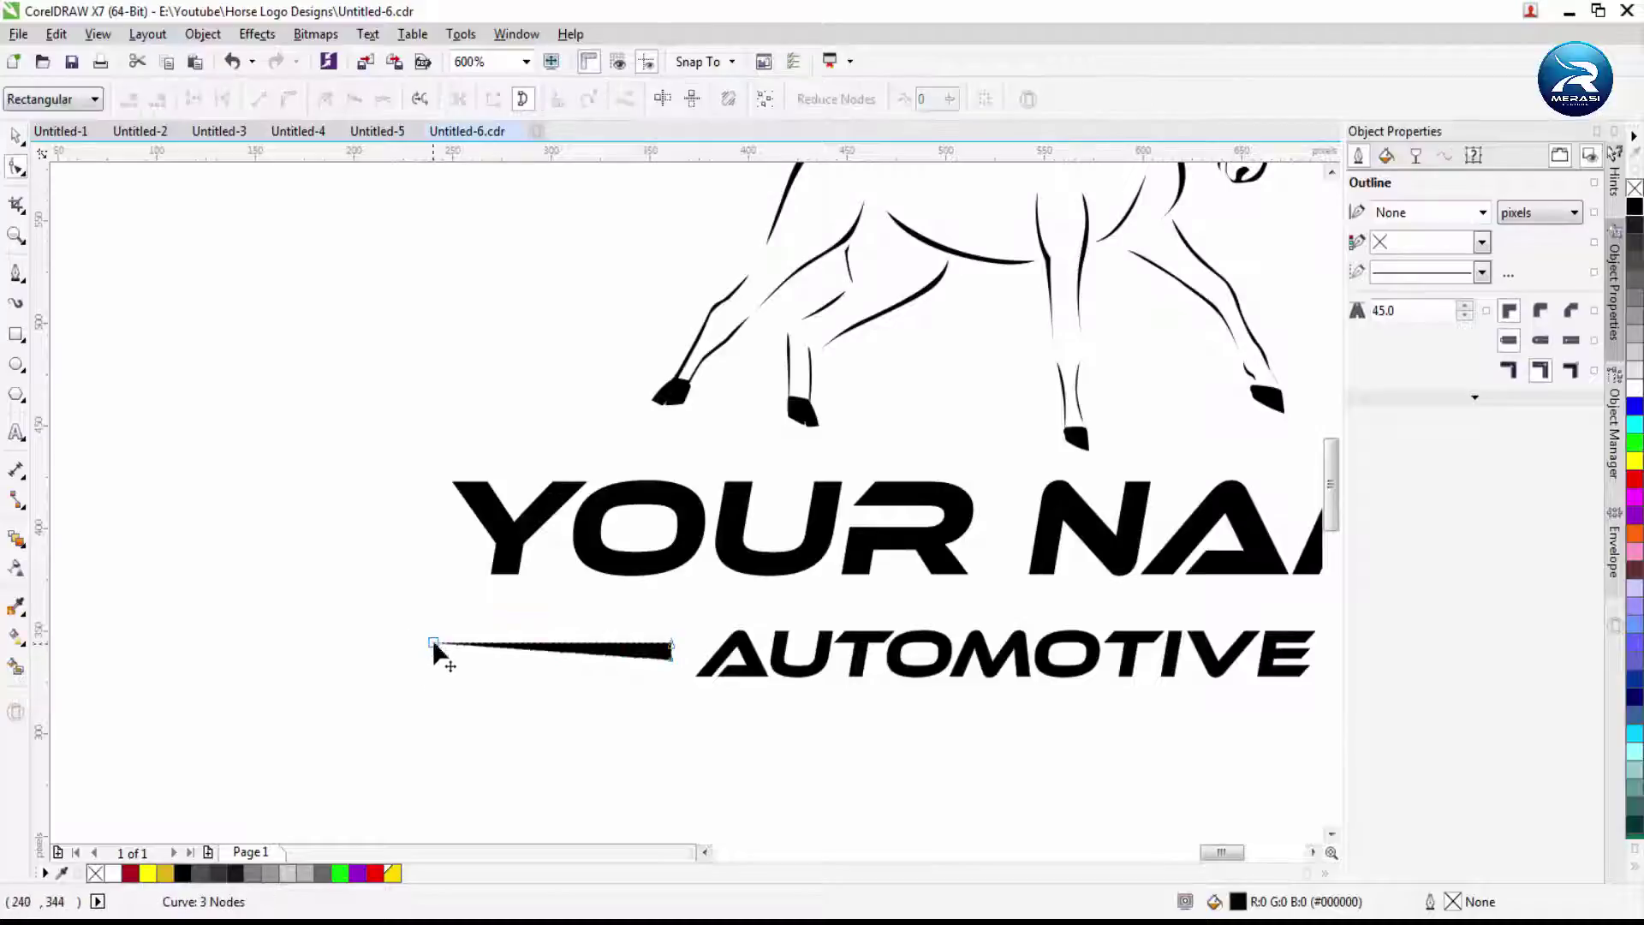
pyautogui.press('space')
pyautogui.scroll(-1, 110, 291)
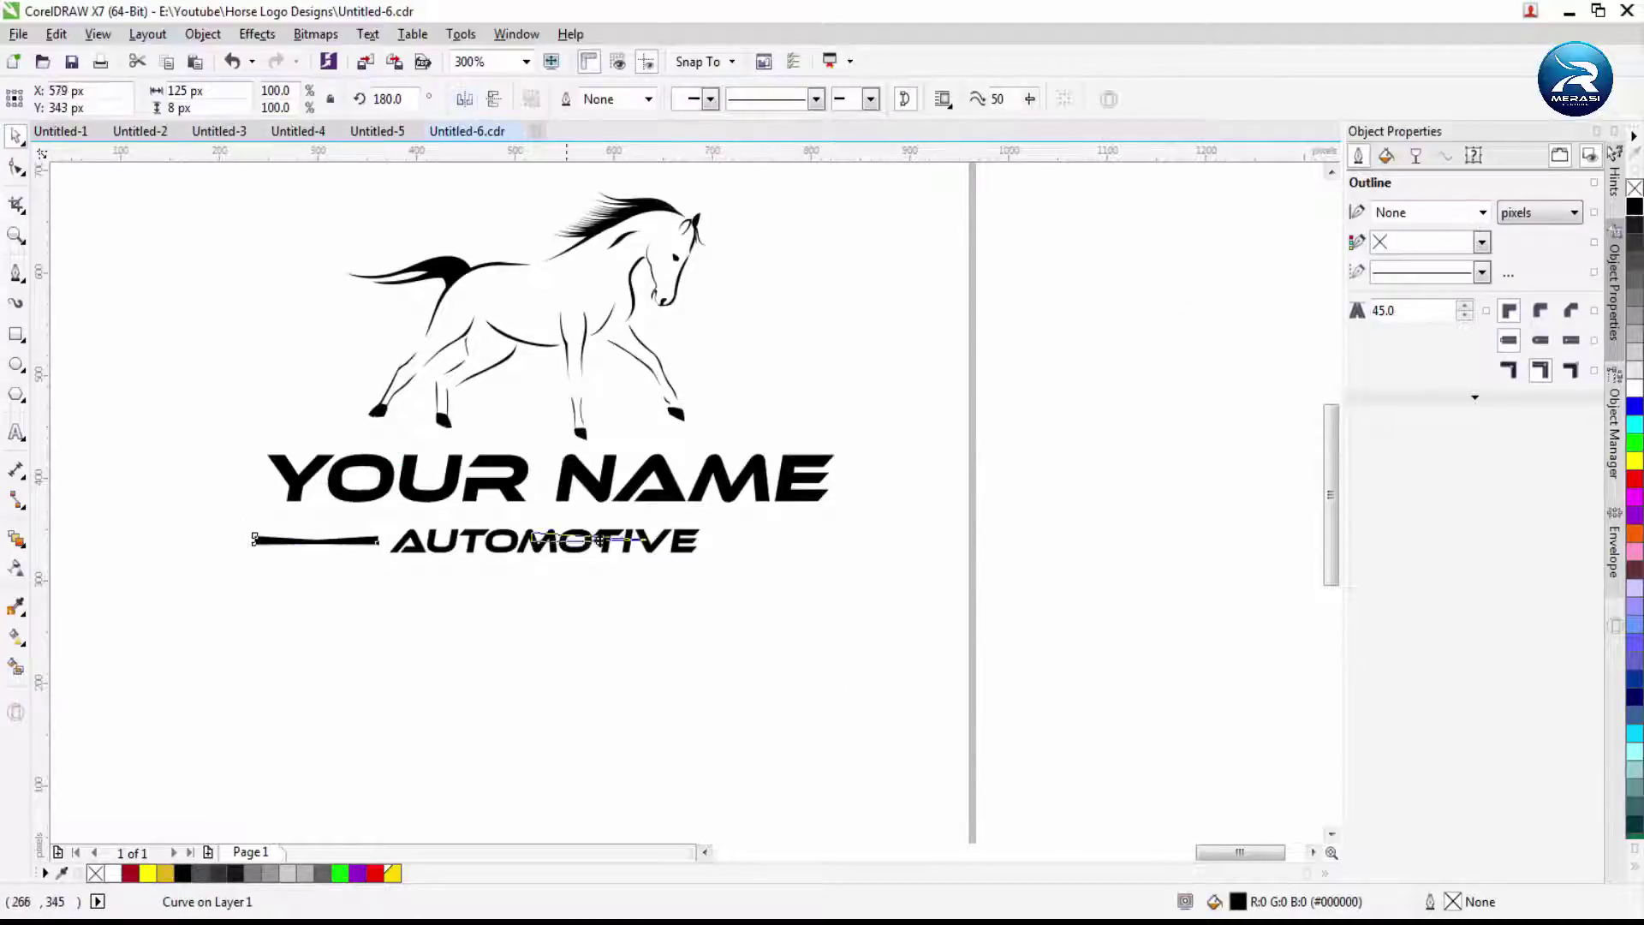
pyautogui.scroll(2, 762, 582)
pyautogui.scroll(-2, 600, 548)
pyautogui.keyDown('shift'); pyautogui.click(317, 541); pyautogui.keyUp('shift')
pyautogui.scroll(2, 465, 548)
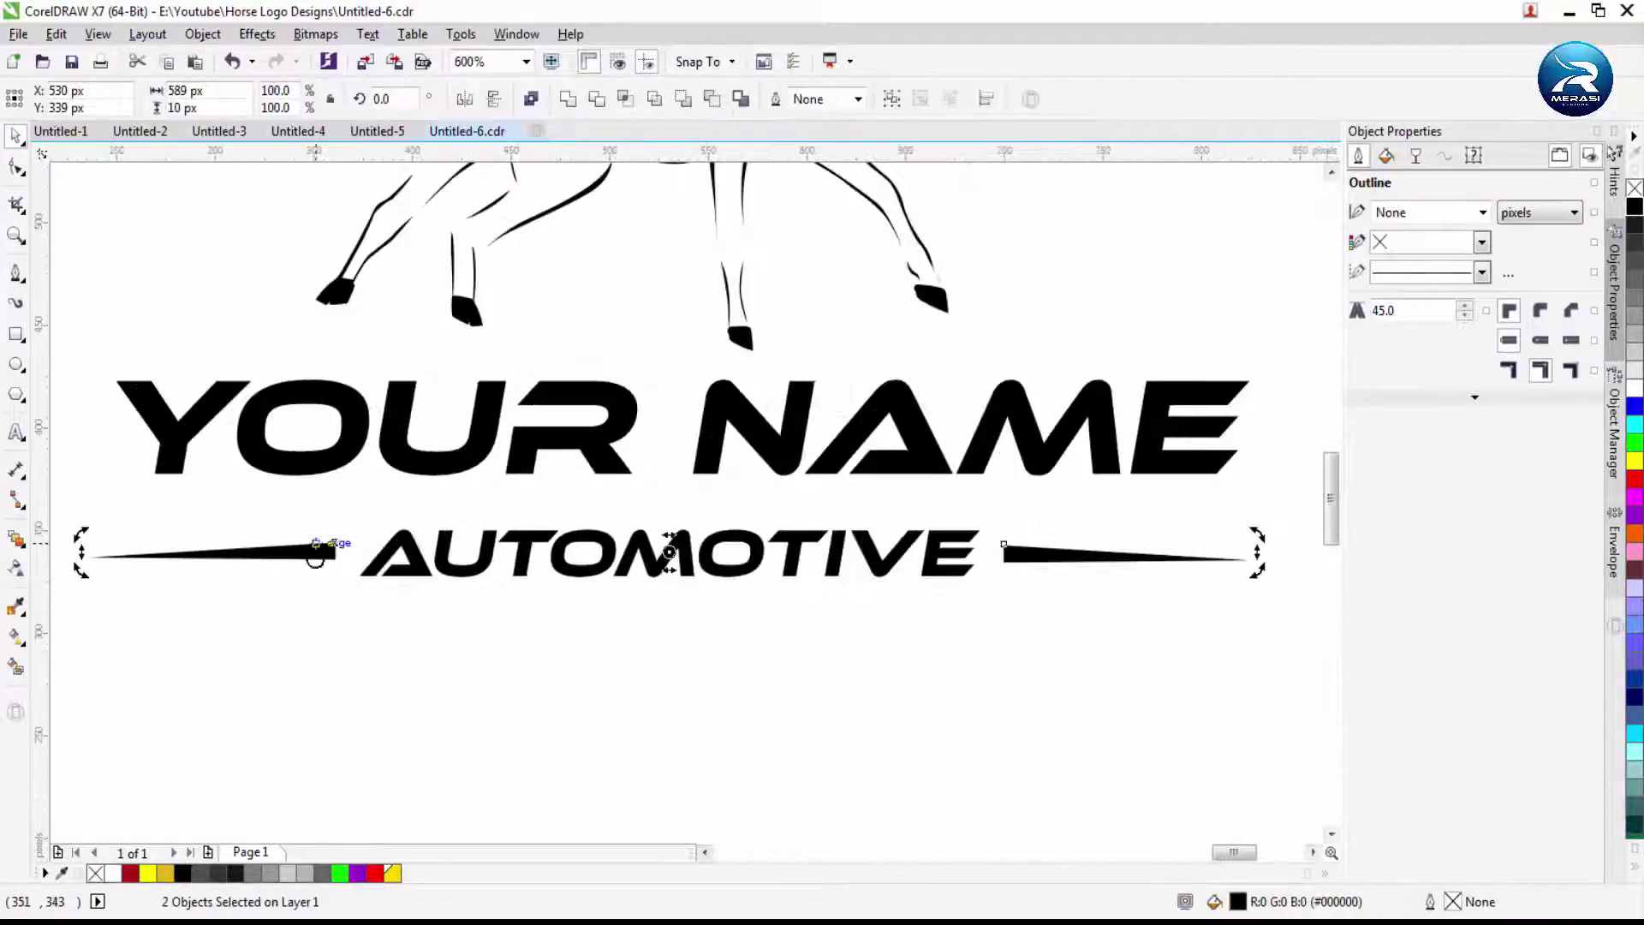
# Adjust the pointed end nodes of both tapered bars to centre the tips vertically beside "AUTOMOTIVE"
pyautogui.click(328, 634)
pyautogui.click(91, 557)
pyautogui.scroll(1, 81, 560)
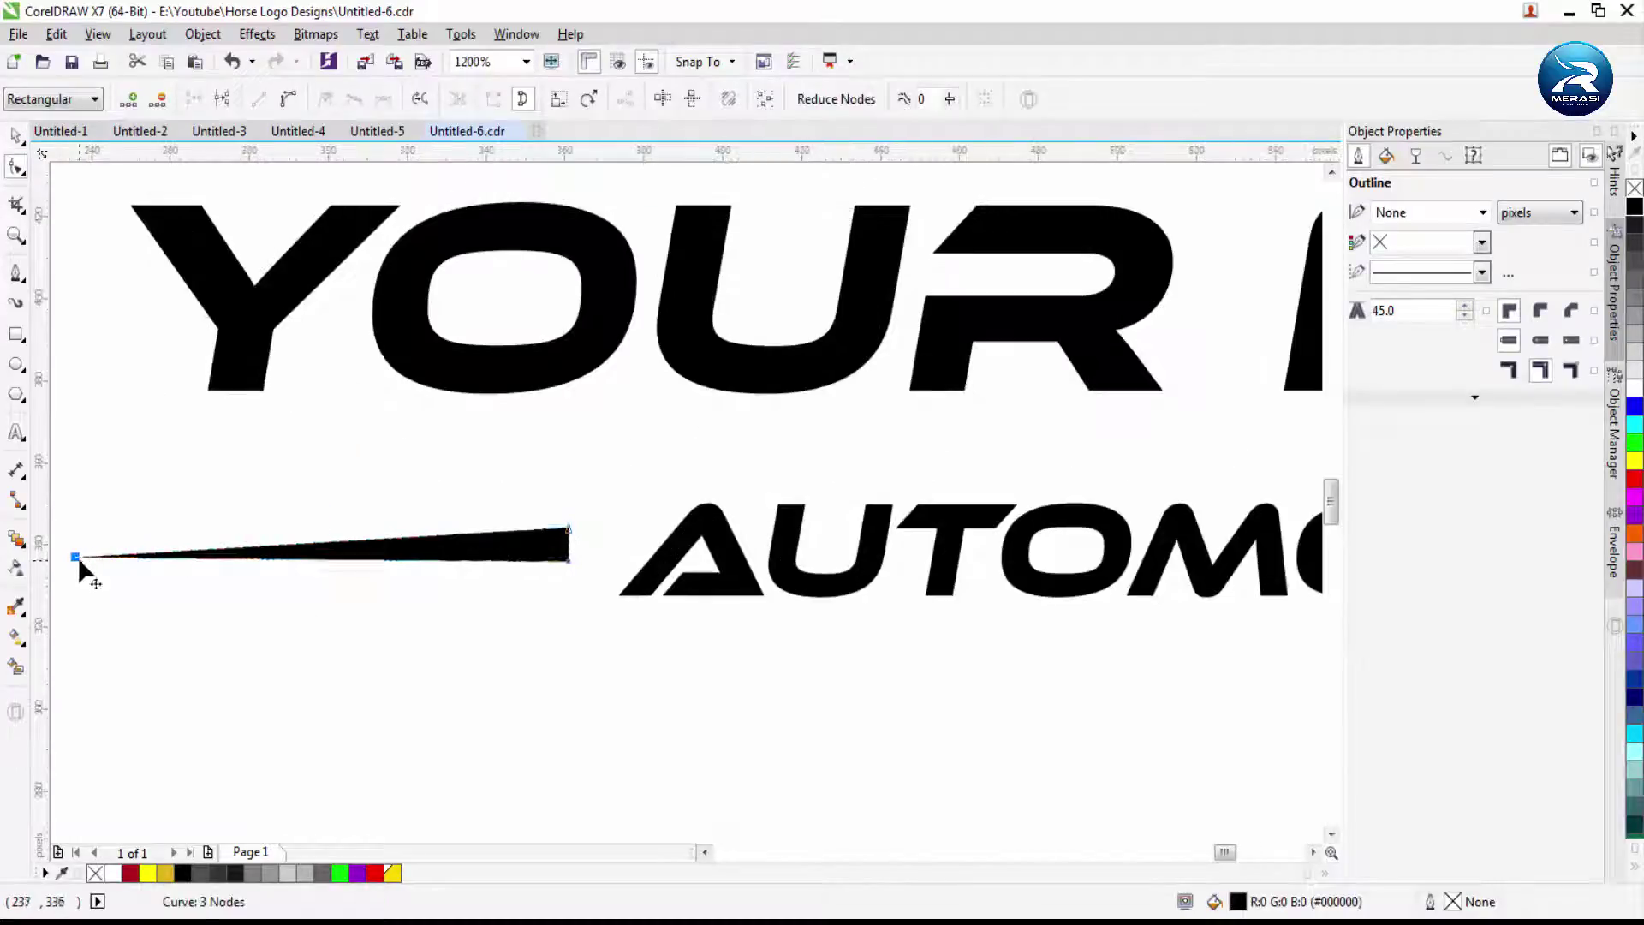
pyautogui.scroll(-2, 1215, 540)
pyautogui.scroll(2, 1255, 558)
pyautogui.click(1251, 558)
pyautogui.scroll(-2, 912, 548)
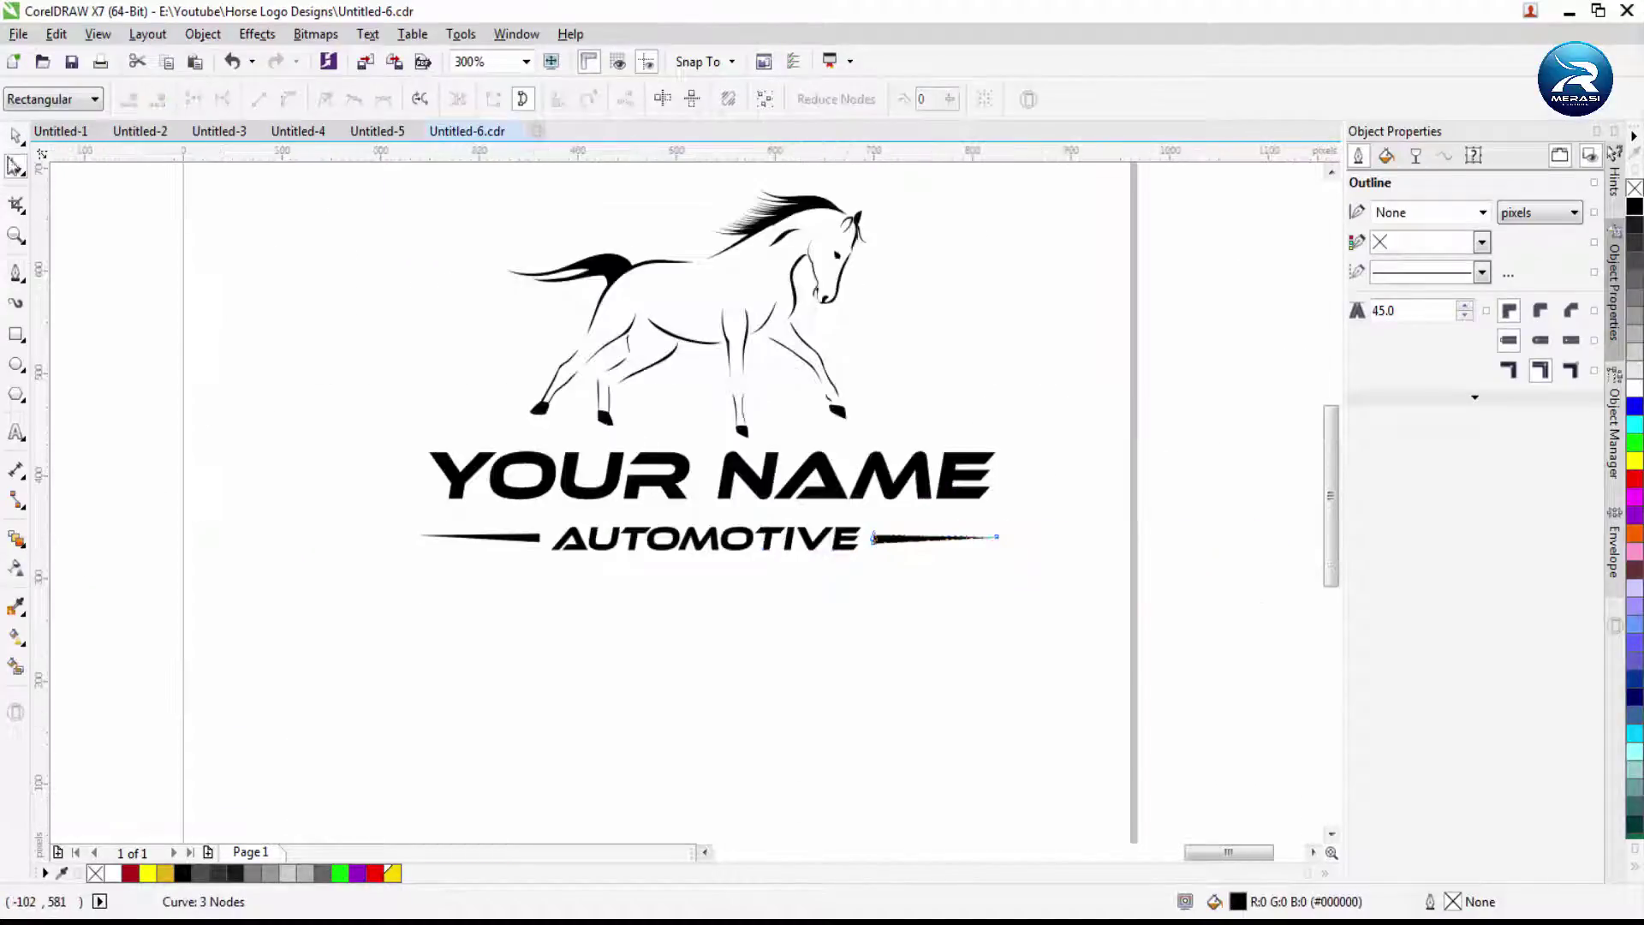
# Select all 53 horse pieces and group them
pyautogui.press('space')
pyautogui.click(484, 328)
pyautogui.scroll(2, 484, 327)
pyautogui.moveTo(938, 578); pyautogui.dragTo(939, 579)
pyautogui.rightClick(858, 387)
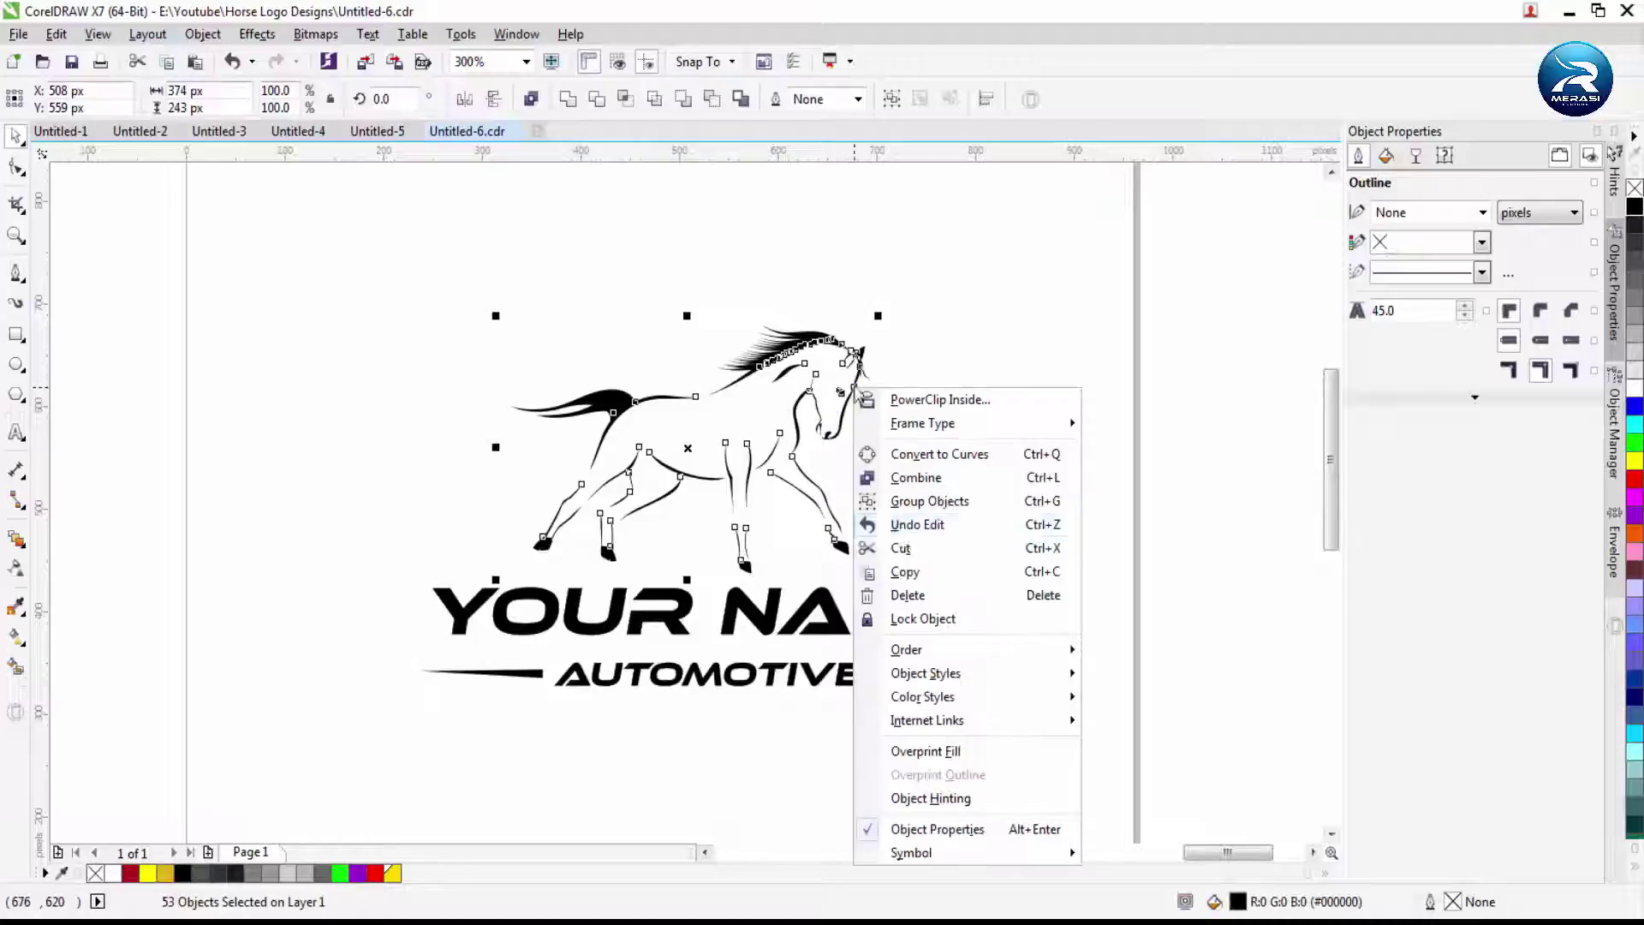
pyautogui.click(925, 501)
# Apply a one-step outside contour to the horse group with a light grey fill and a 4 px offset
pyautogui.click(88, 561)
pyautogui.moveTo(822, 368); pyautogui.dragTo(840, 351)
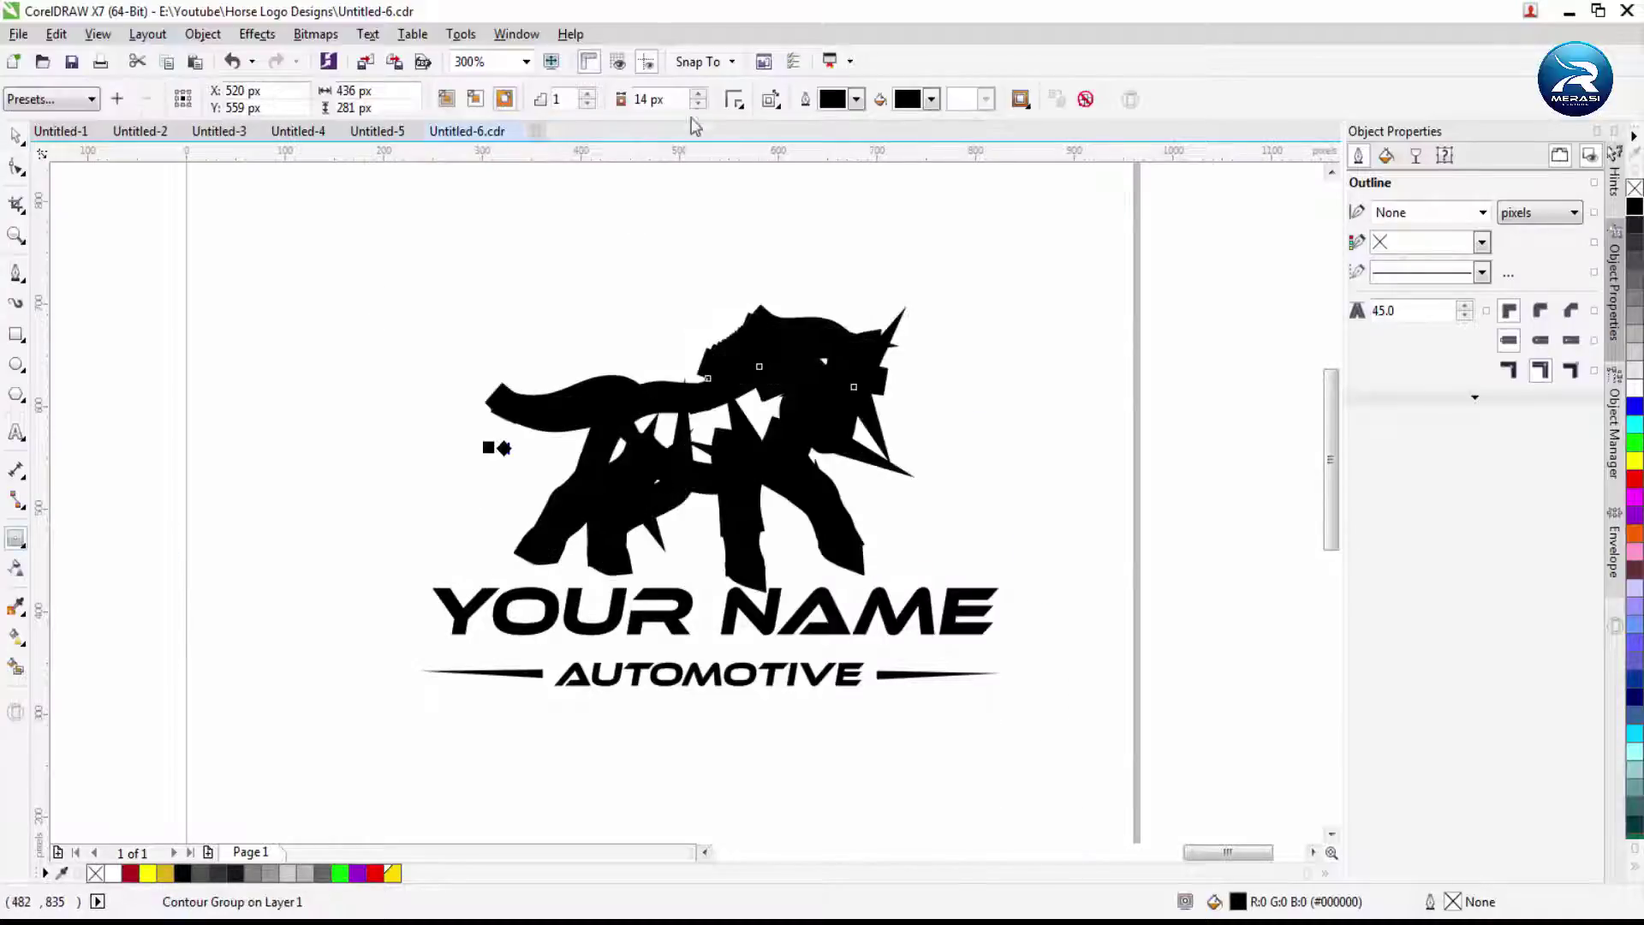
pyautogui.click(931, 99)
pyautogui.click(934, 138)
pyautogui.scroll(2, 860, 428)
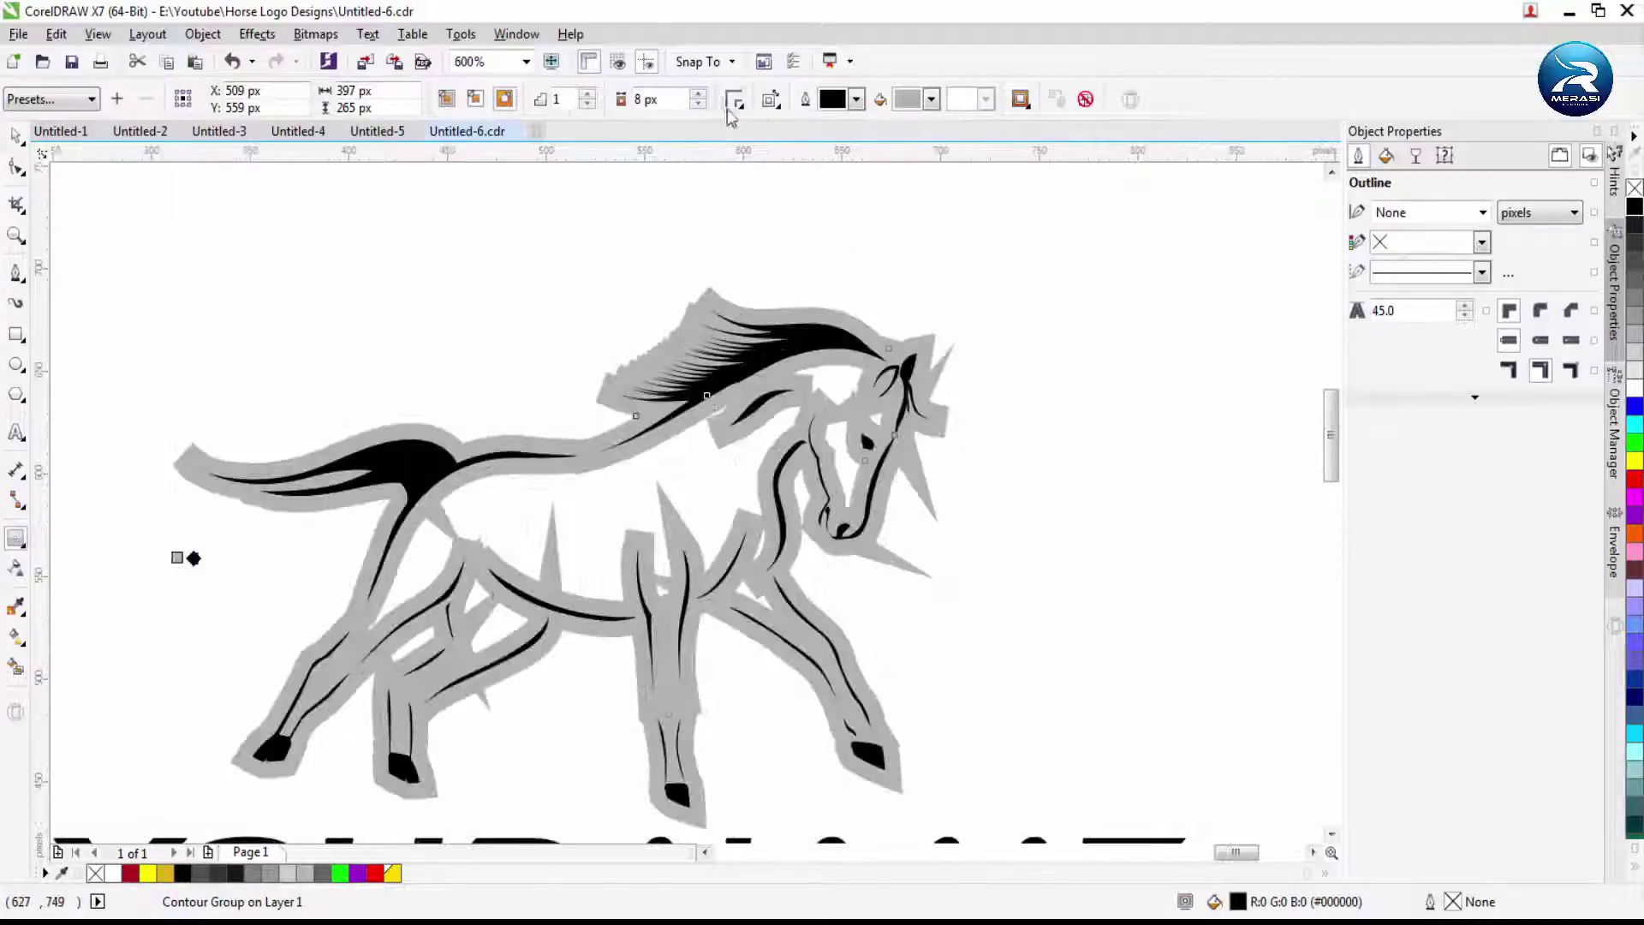
pyautogui.click(698, 104)
# Separate the grey contour from the horse group
pyautogui.rightClick(715, 343)
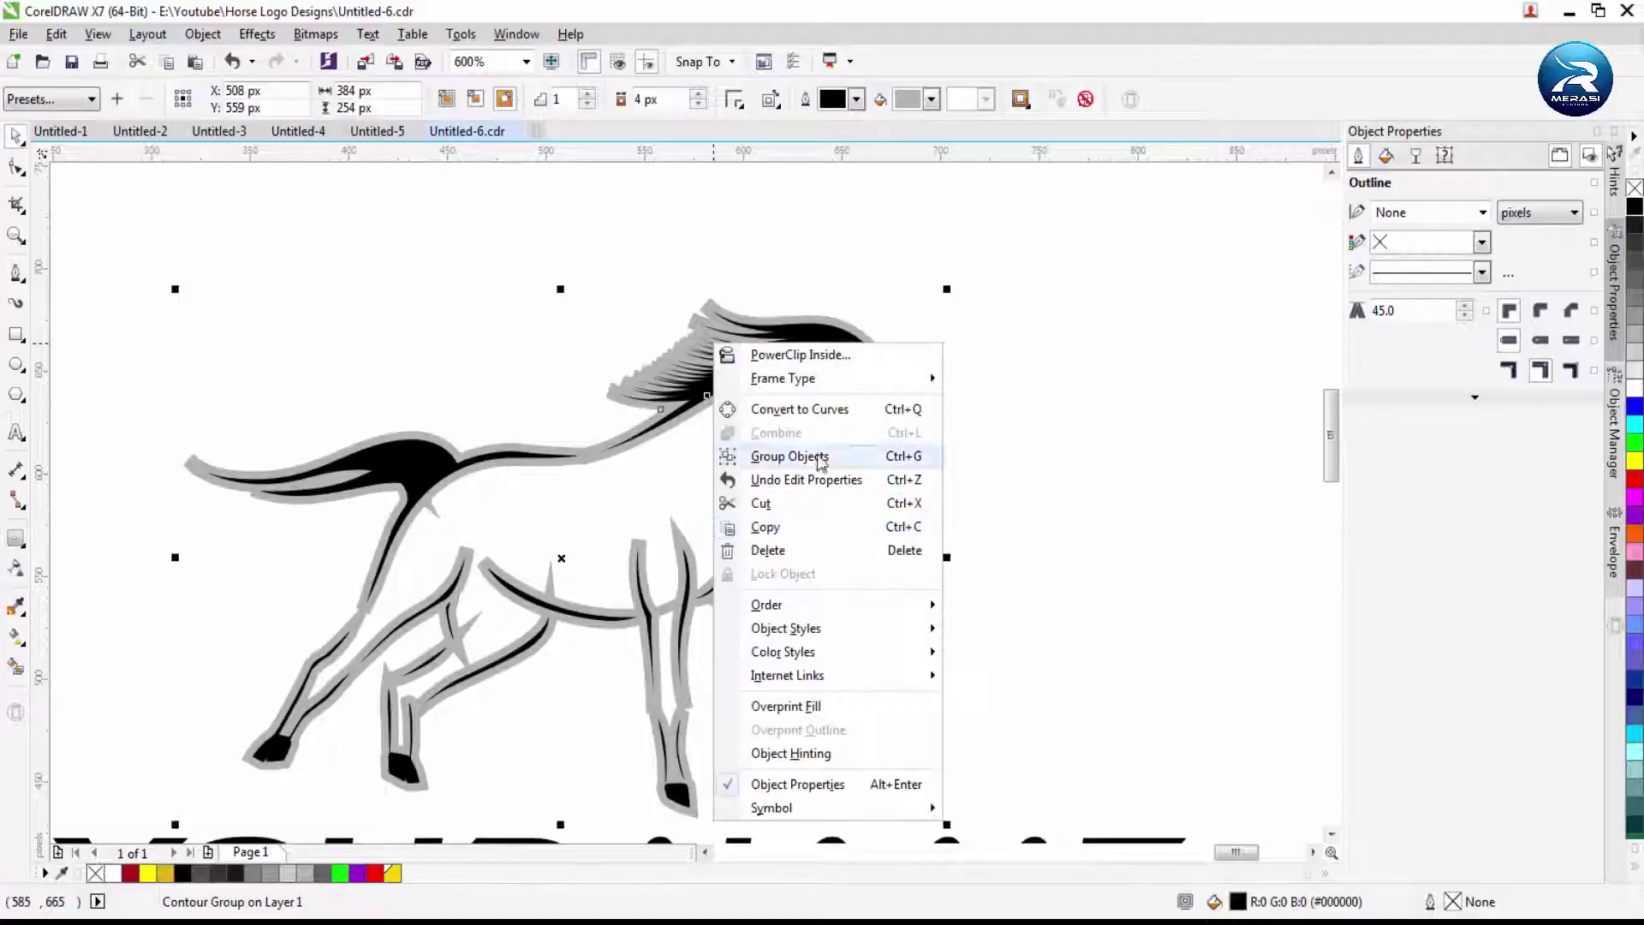
pyautogui.click(729, 480)
pyautogui.click(1005, 440)
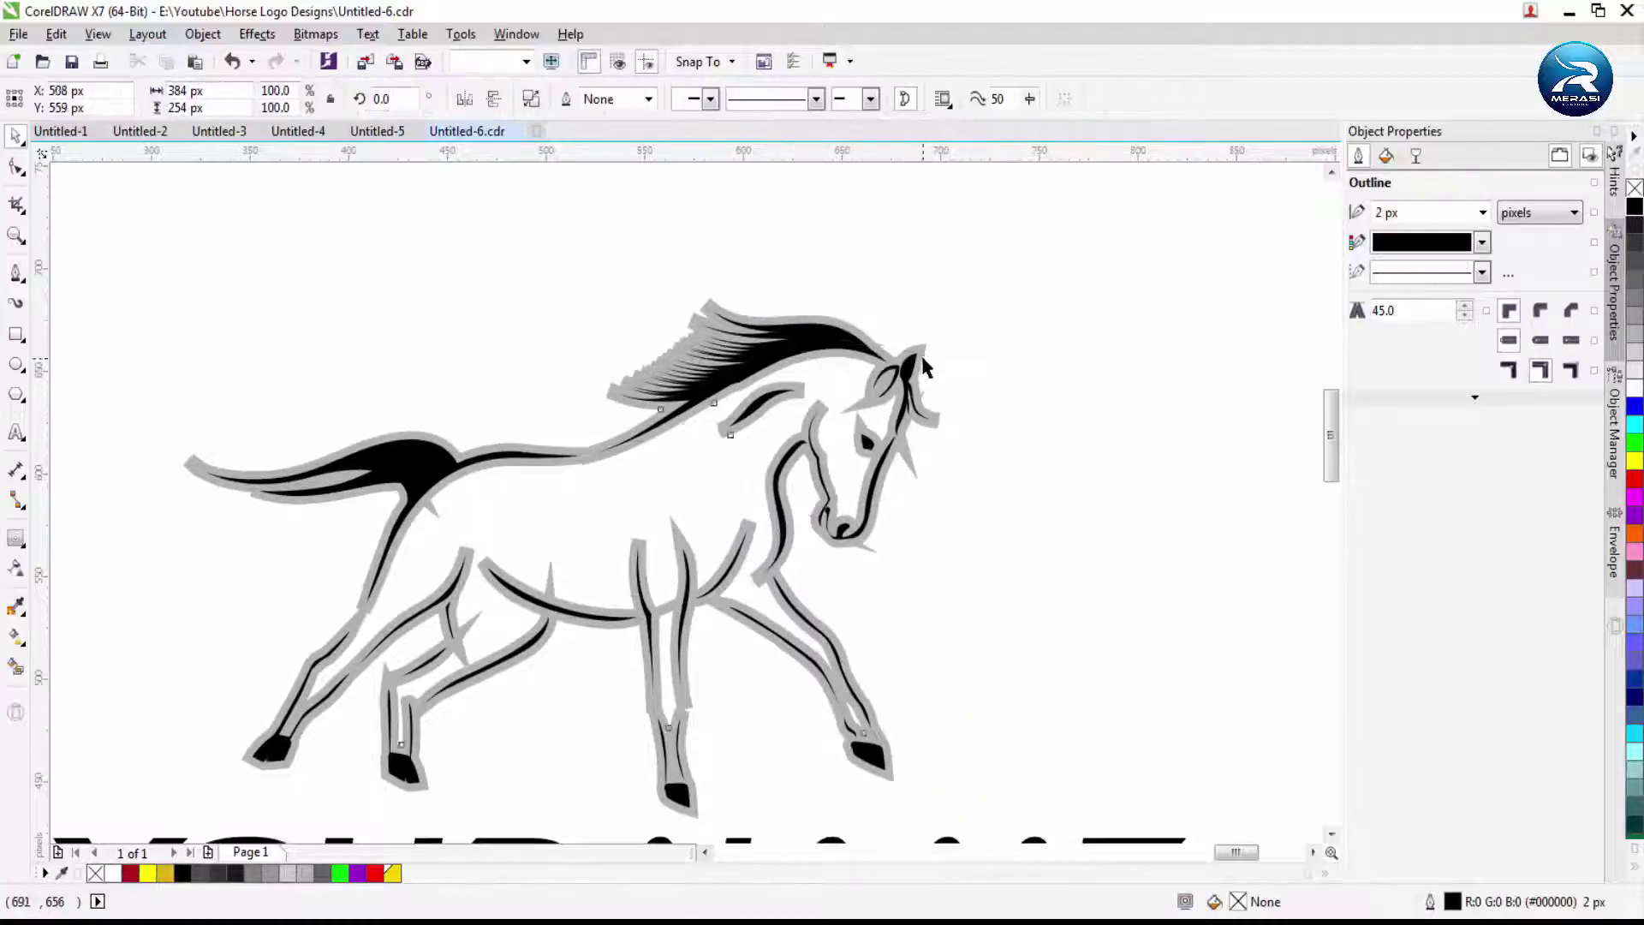
pyautogui.scroll(-1, 136, 381)
pyautogui.hscroll(-1, 136, 381)
# Break the grey contour curve apart to form a solid silhouette behind the horse
pyautogui.click(521, 431)
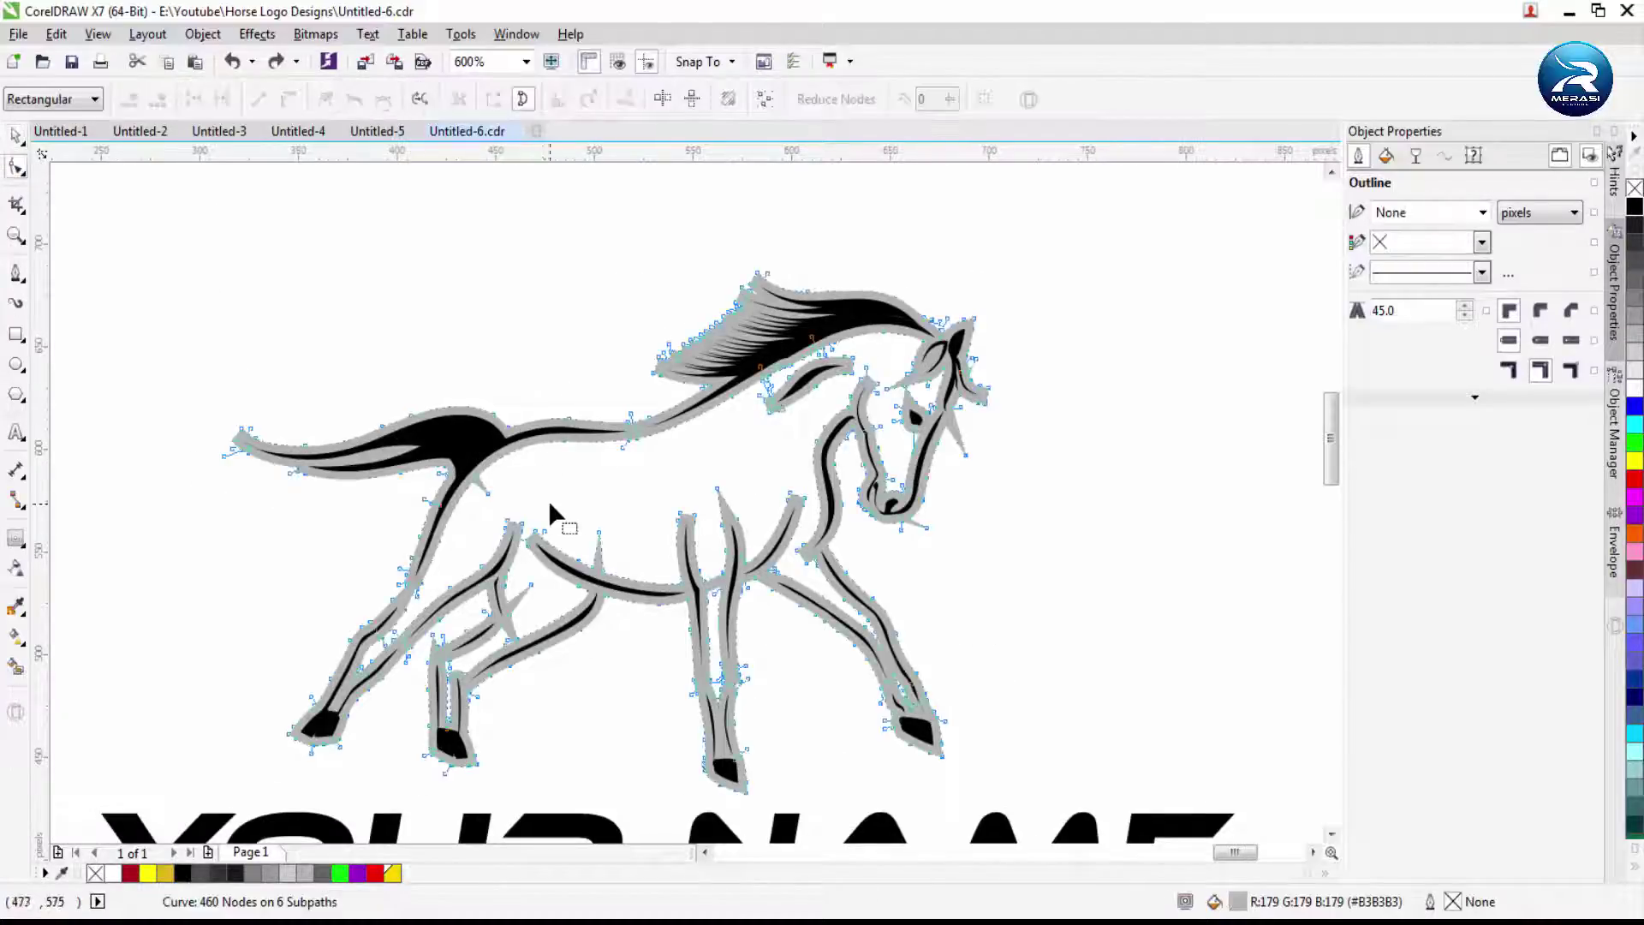
pyautogui.press('space')
pyautogui.rightClick(600, 361)
pyautogui.click(702, 441)
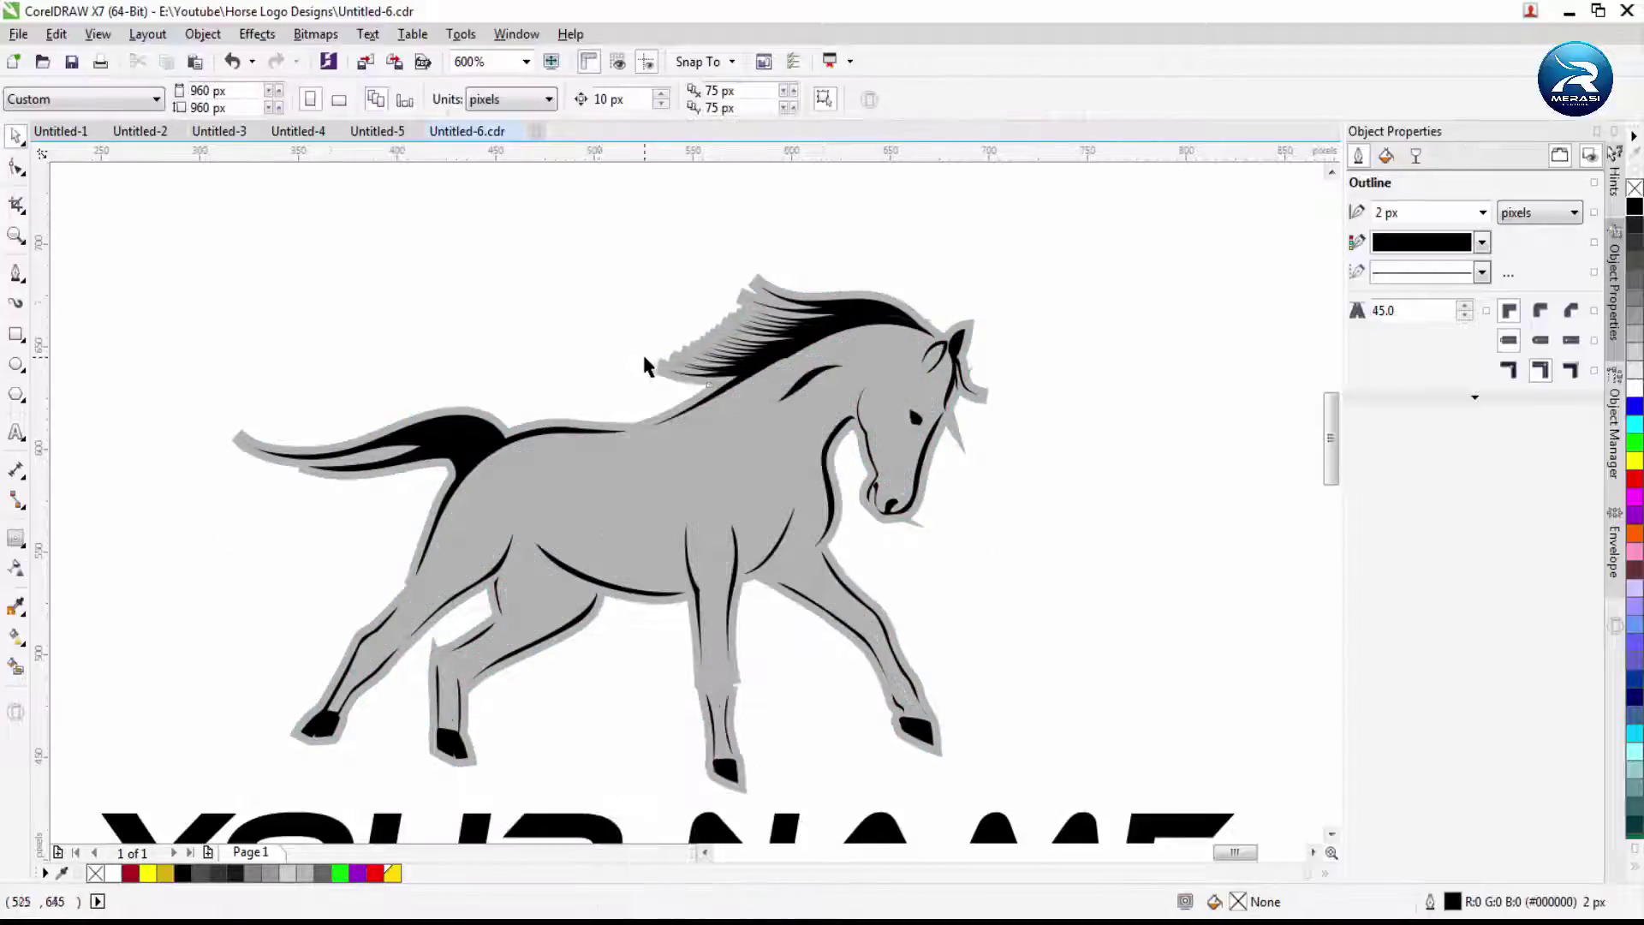
# Break the grey silhouette curve apart and cut its solid outer shape from the artwork
pyautogui.scroll(-1, 835, 347)
pyautogui.hscroll(1, 835, 346)
pyautogui.moveTo(834, 347)
pyautogui.mouseDown()
pyautogui.moveTo(723, 347)
pyautogui.moveTo(835, 347)
pyautogui.mouseUp()
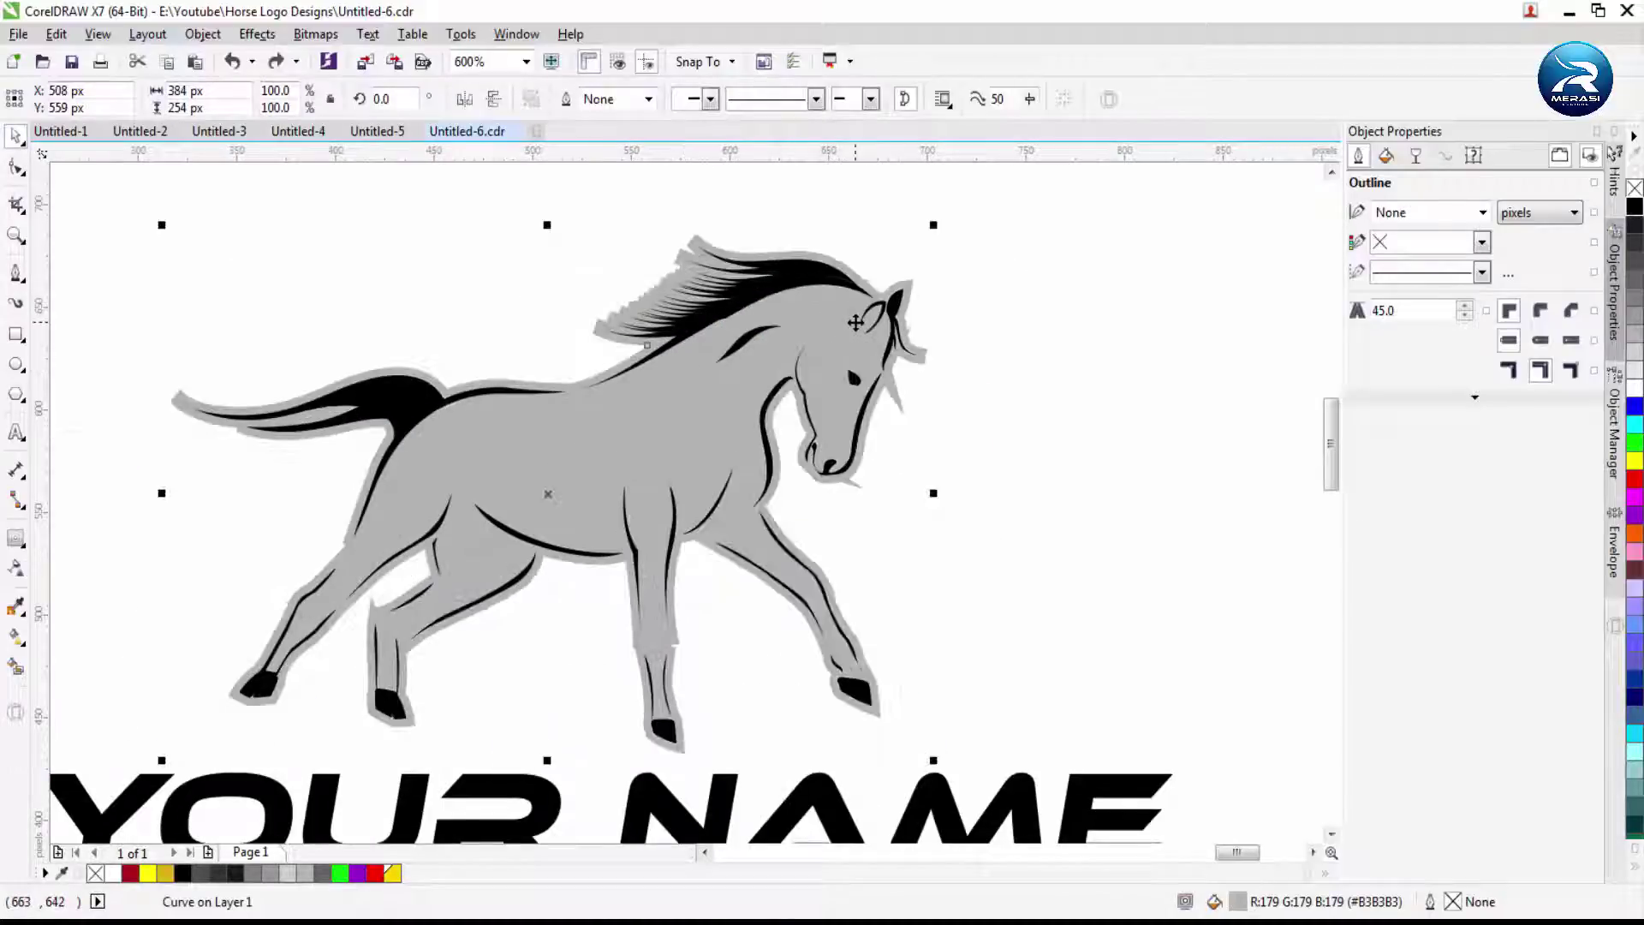
pyautogui.rightClick(846, 315)
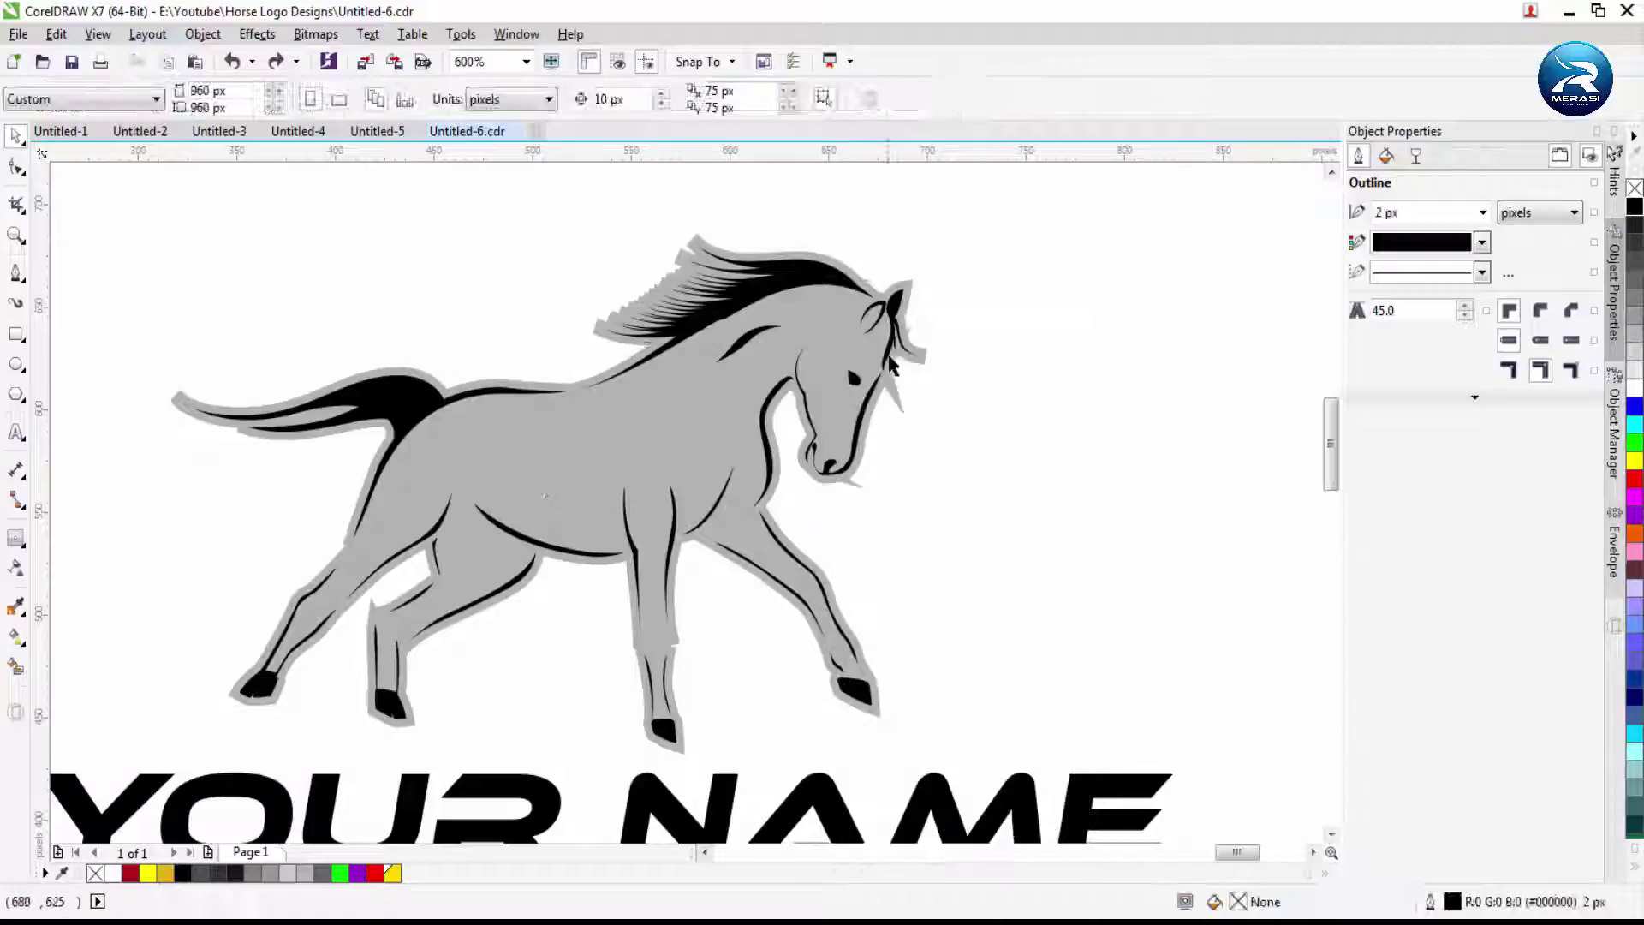
pyautogui.rightClick(842, 313)
pyautogui.click(891, 563)
pyautogui.rightClick(741, 396)
pyautogui.click(771, 595)
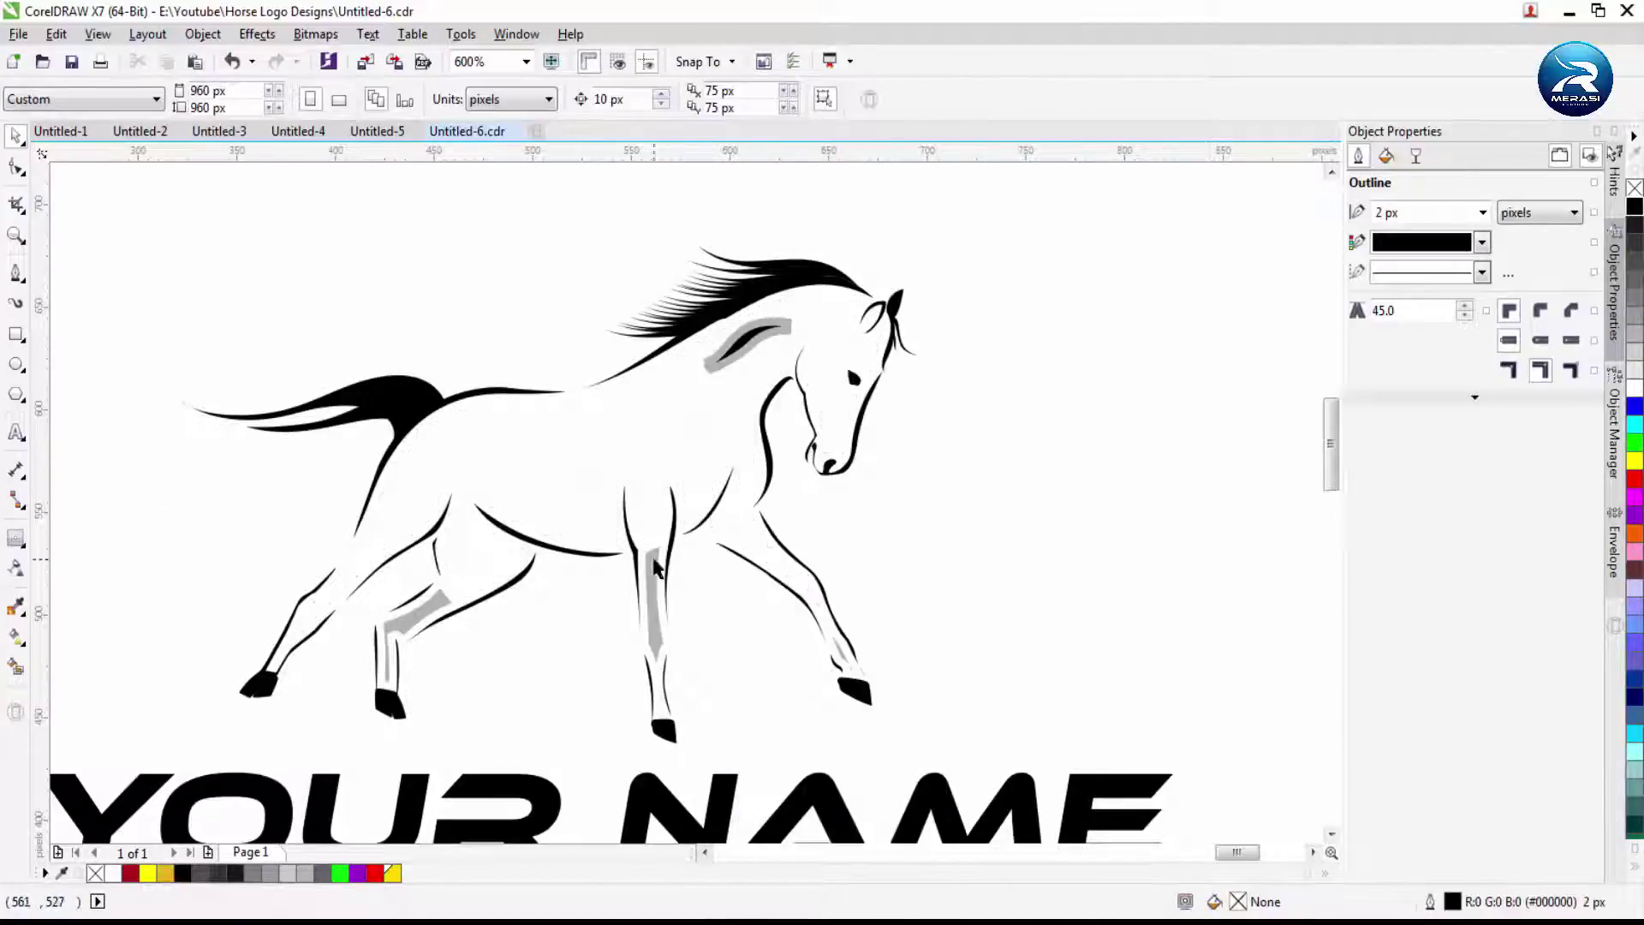
# Delete the leftover grey contour pieces inside the horse's neck and legs
pyautogui.scroll(2, 689, 599)
pyautogui.scroll(-2, 830, 471)
pyautogui.click(884, 278)
pyautogui.press('Delete')
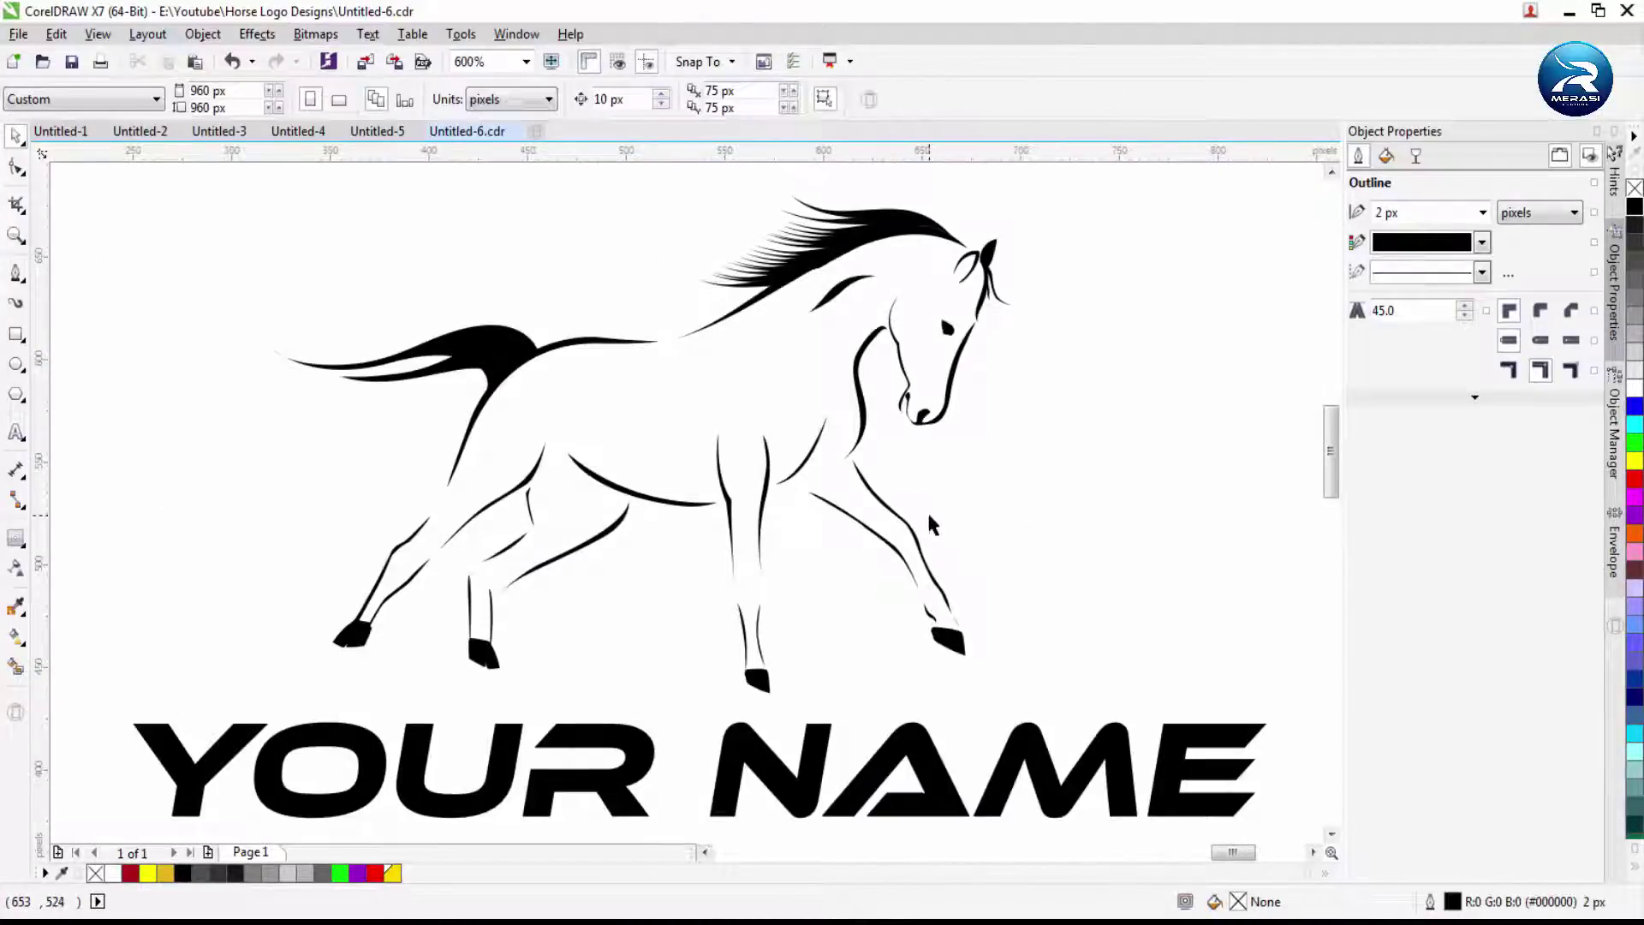
# Paste the solid grey silhouette and send it to the back of the layer behind the horse
pyautogui.hotkey('ctrl', 'v')
pyautogui.rightClick(880, 269)
pyautogui.moveTo(970, 661)
pyautogui.moveTo(933, 584)
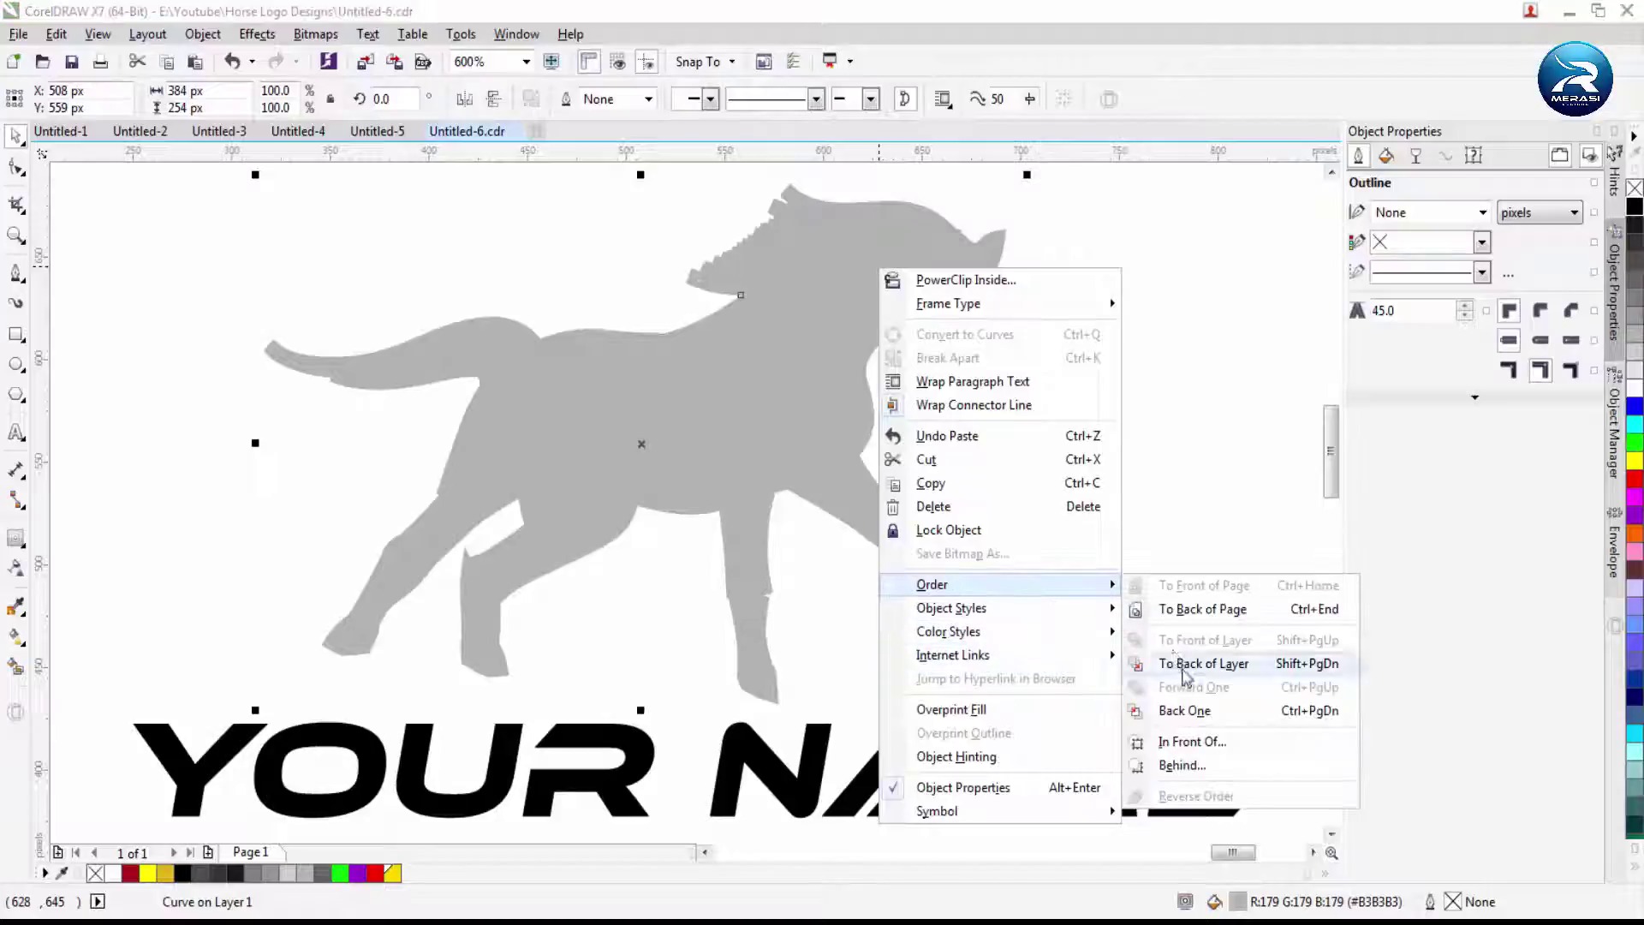
pyautogui.click(1181, 655)
# Fill the horse line-art group with white and the silhouette behind it with medium grey (#808080)
pyautogui.moveTo(963, 255); pyautogui.dragTo(912, 254)
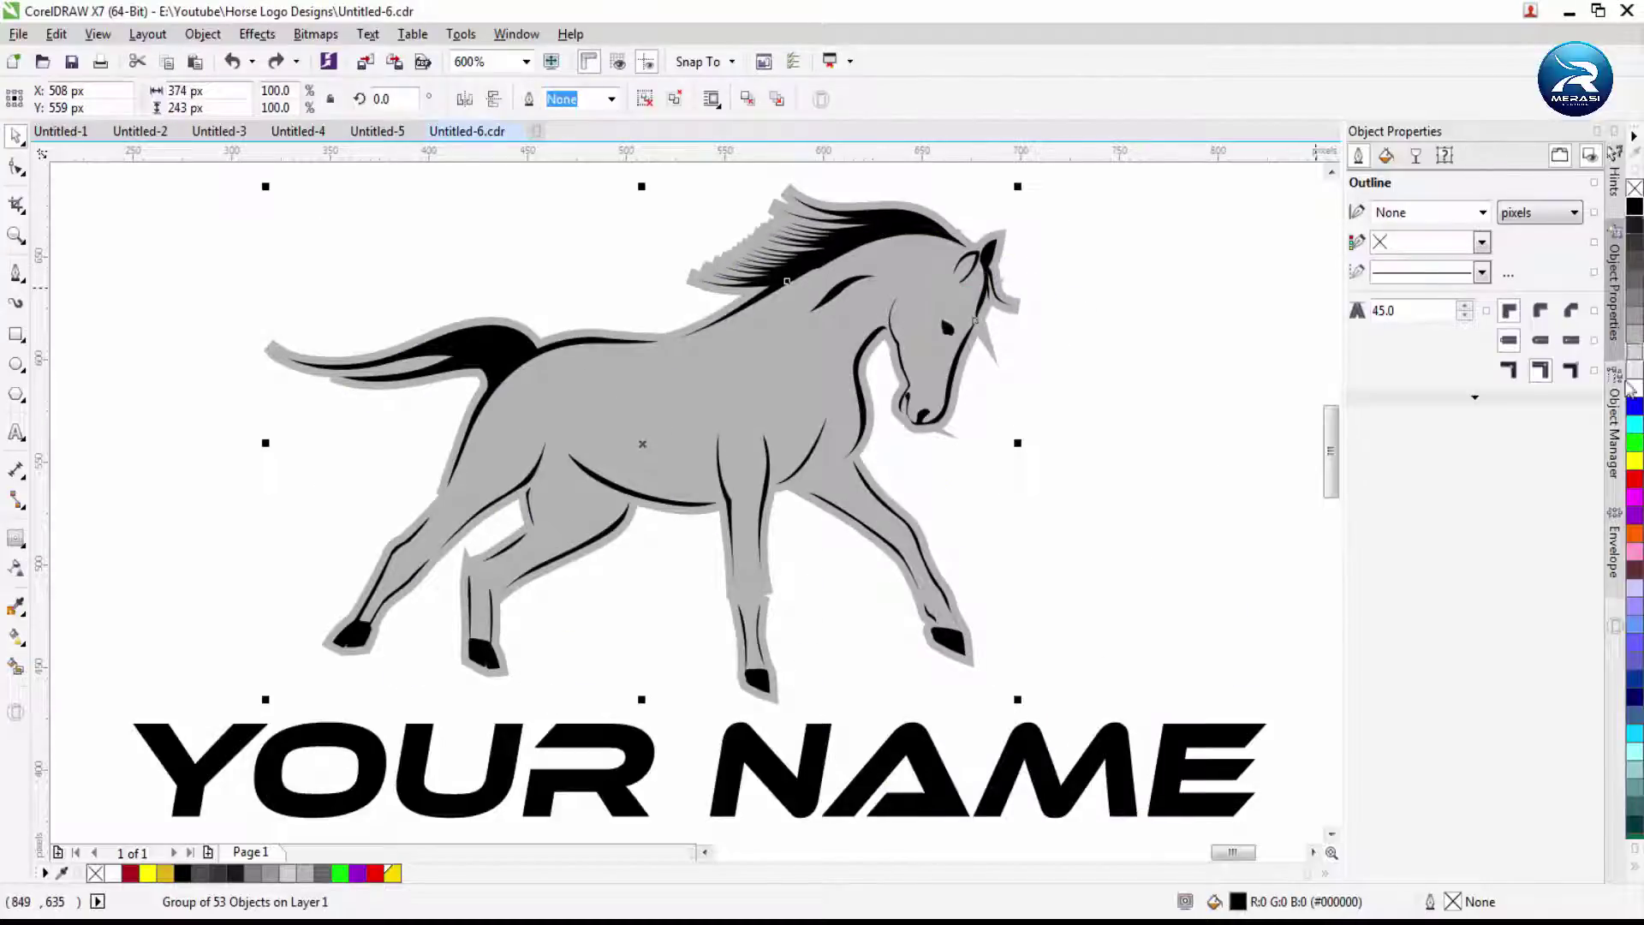
pyautogui.press('Delete')
pyautogui.click(942, 313)
pyautogui.scroll(2, 942, 313)
pyautogui.click(1634, 207)
pyautogui.click(1634, 477)
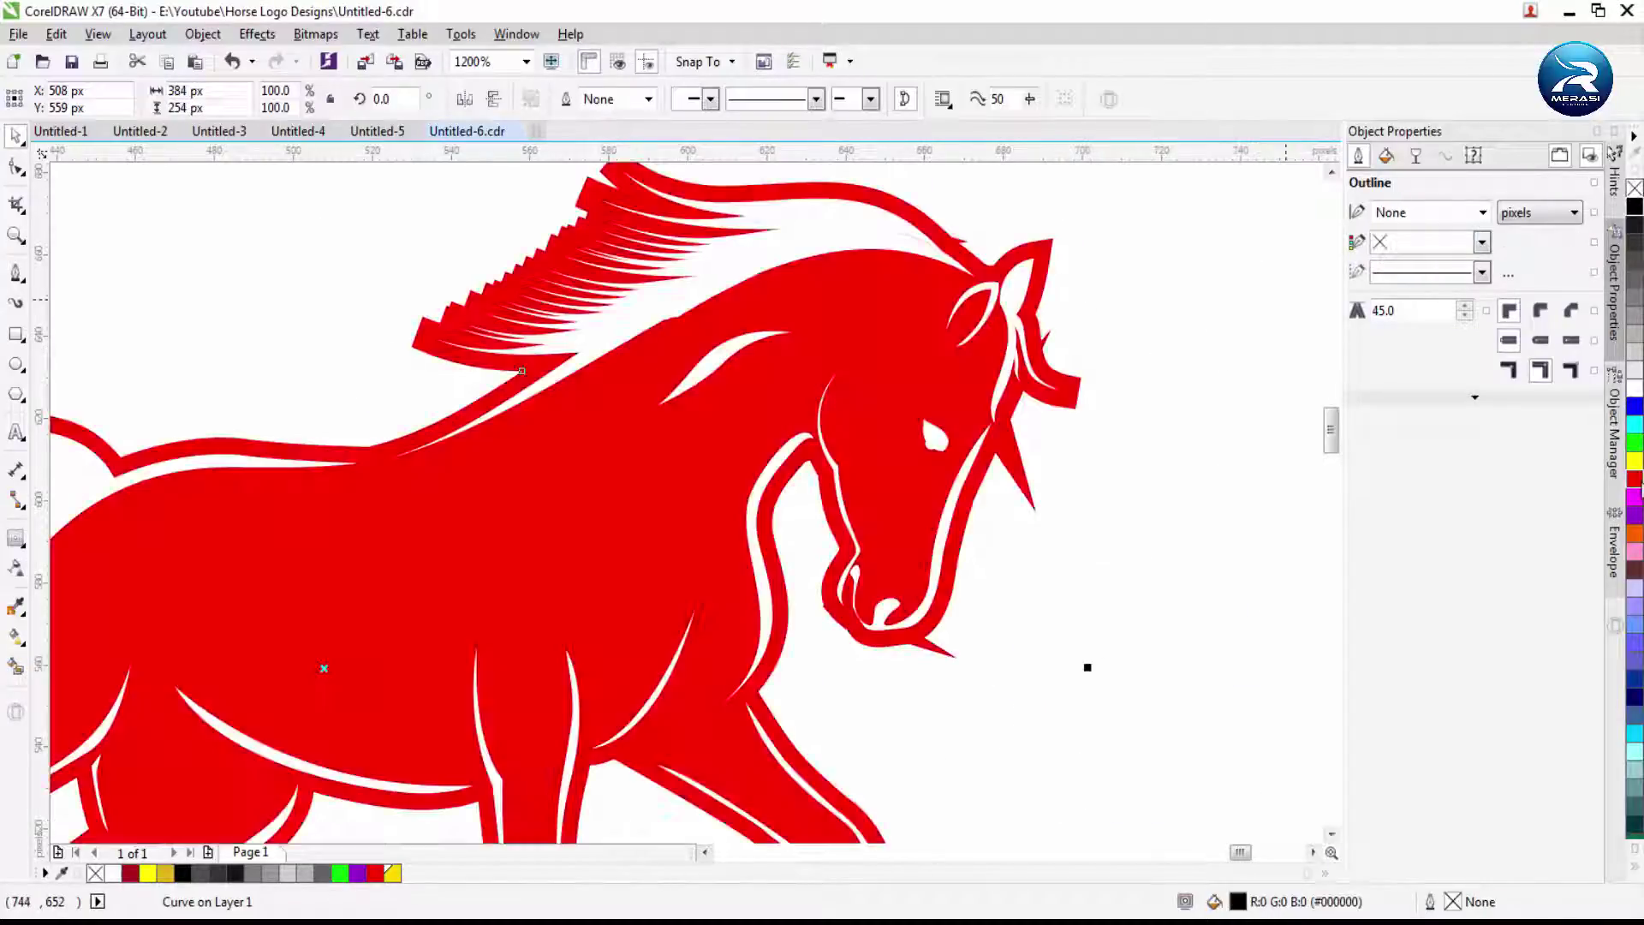
pyautogui.scroll(-2, 963, 418)
pyautogui.click(1634, 296)
pyautogui.click(1634, 278)
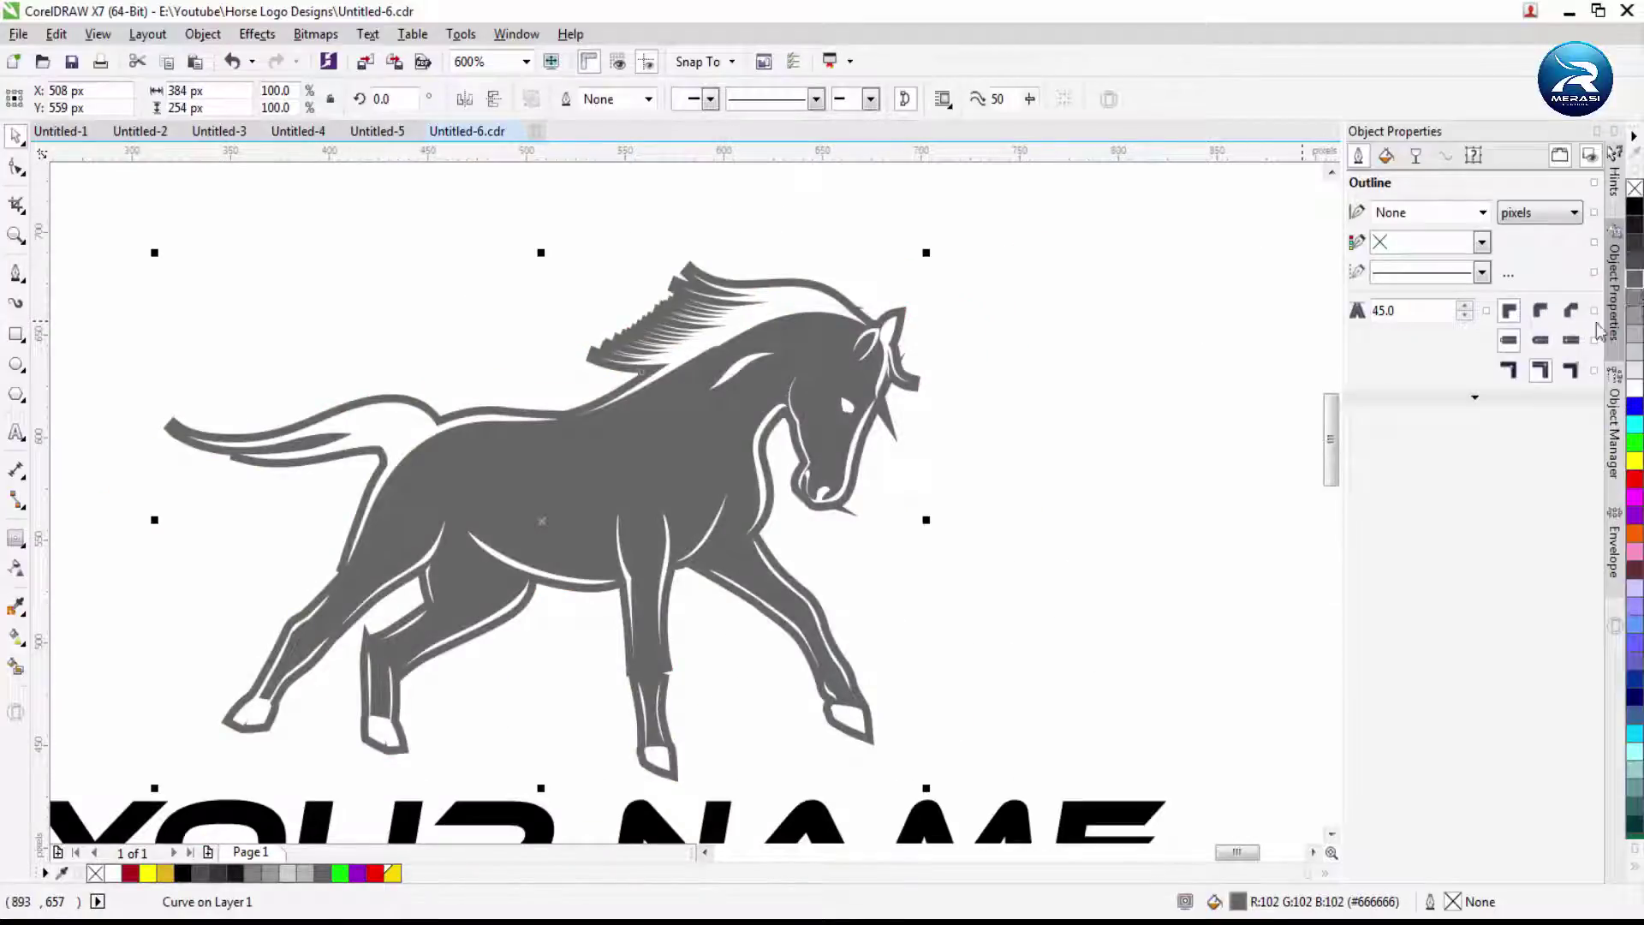
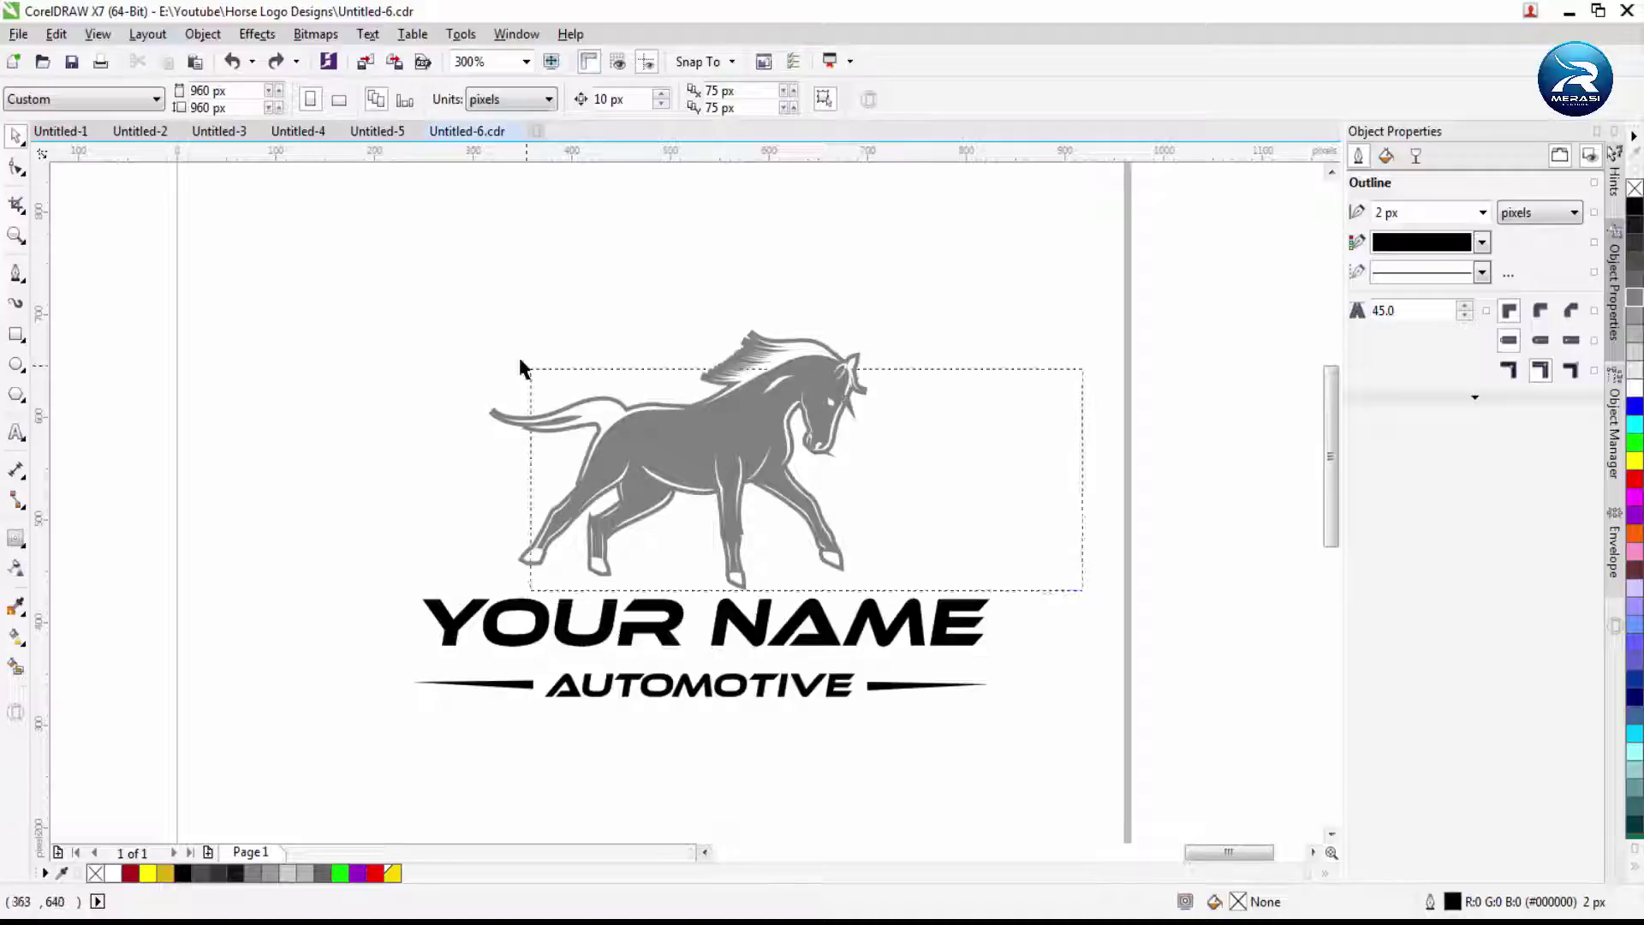
# Select the horse together with its silhouette and centre it above the YOUR NAME lettering
pyautogui.moveTo(520, 366); pyautogui.dragTo(524, 369)
pyautogui.moveTo(685, 462); pyautogui.dragTo(723, 463)
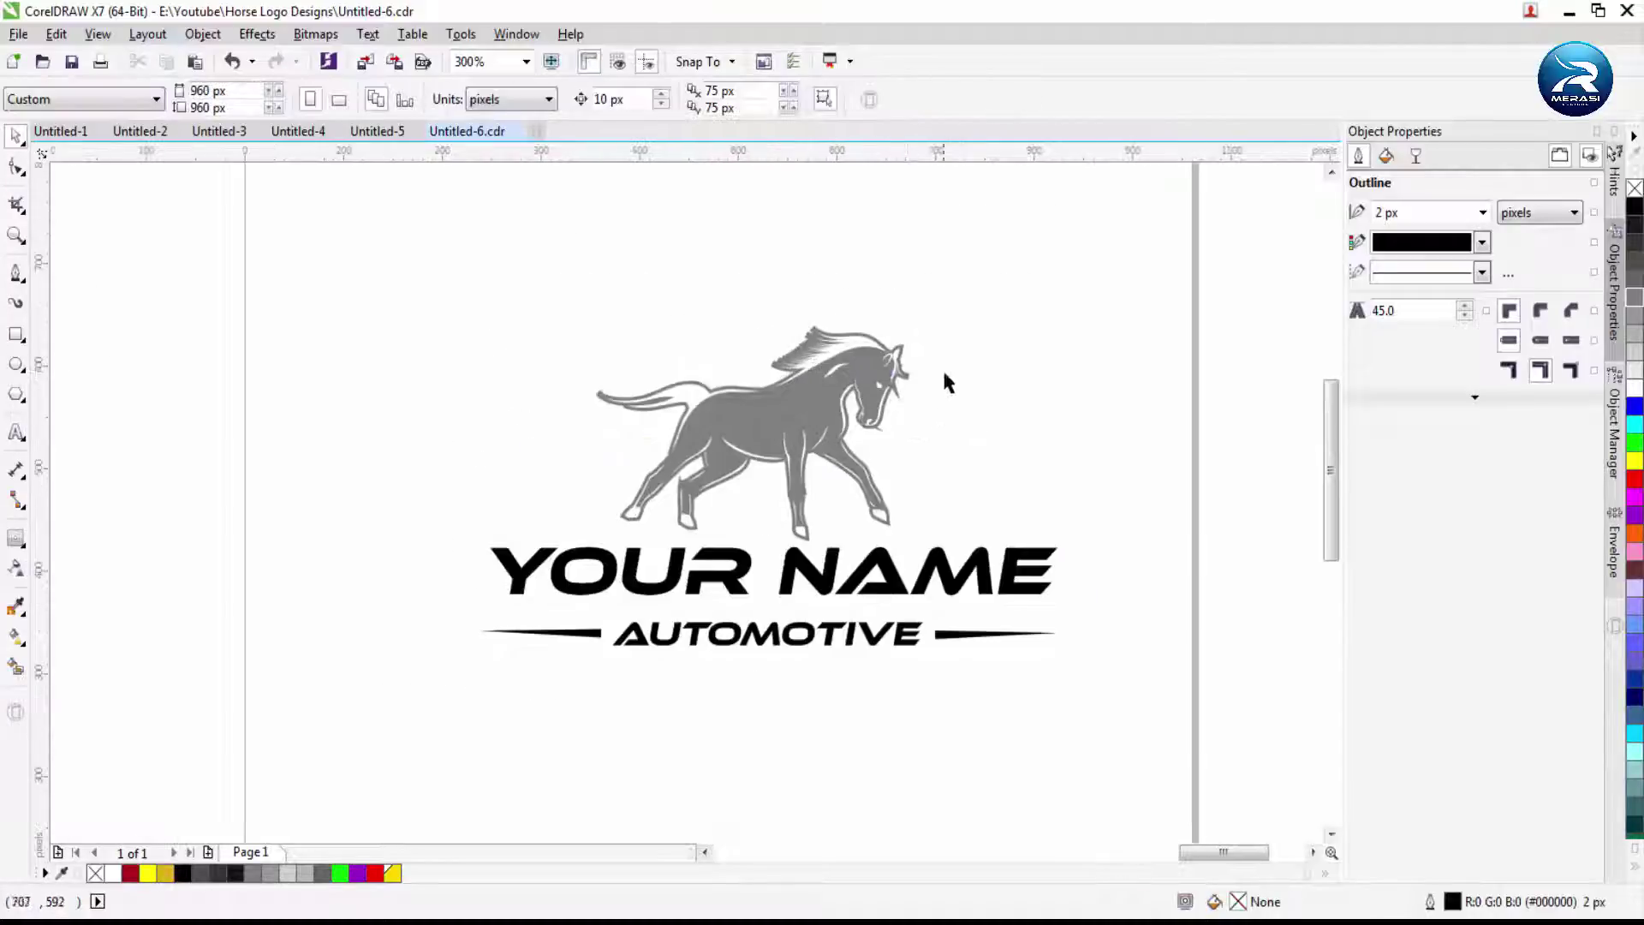
# Add a node midway along the blunt forelock end of the grey silhouette and remove the surrounding nodes to form a point
pyautogui.scroll(1, 895, 353)
pyautogui.click(19, 171)
pyautogui.click(860, 492)
pyautogui.scroll(4, 865, 496)
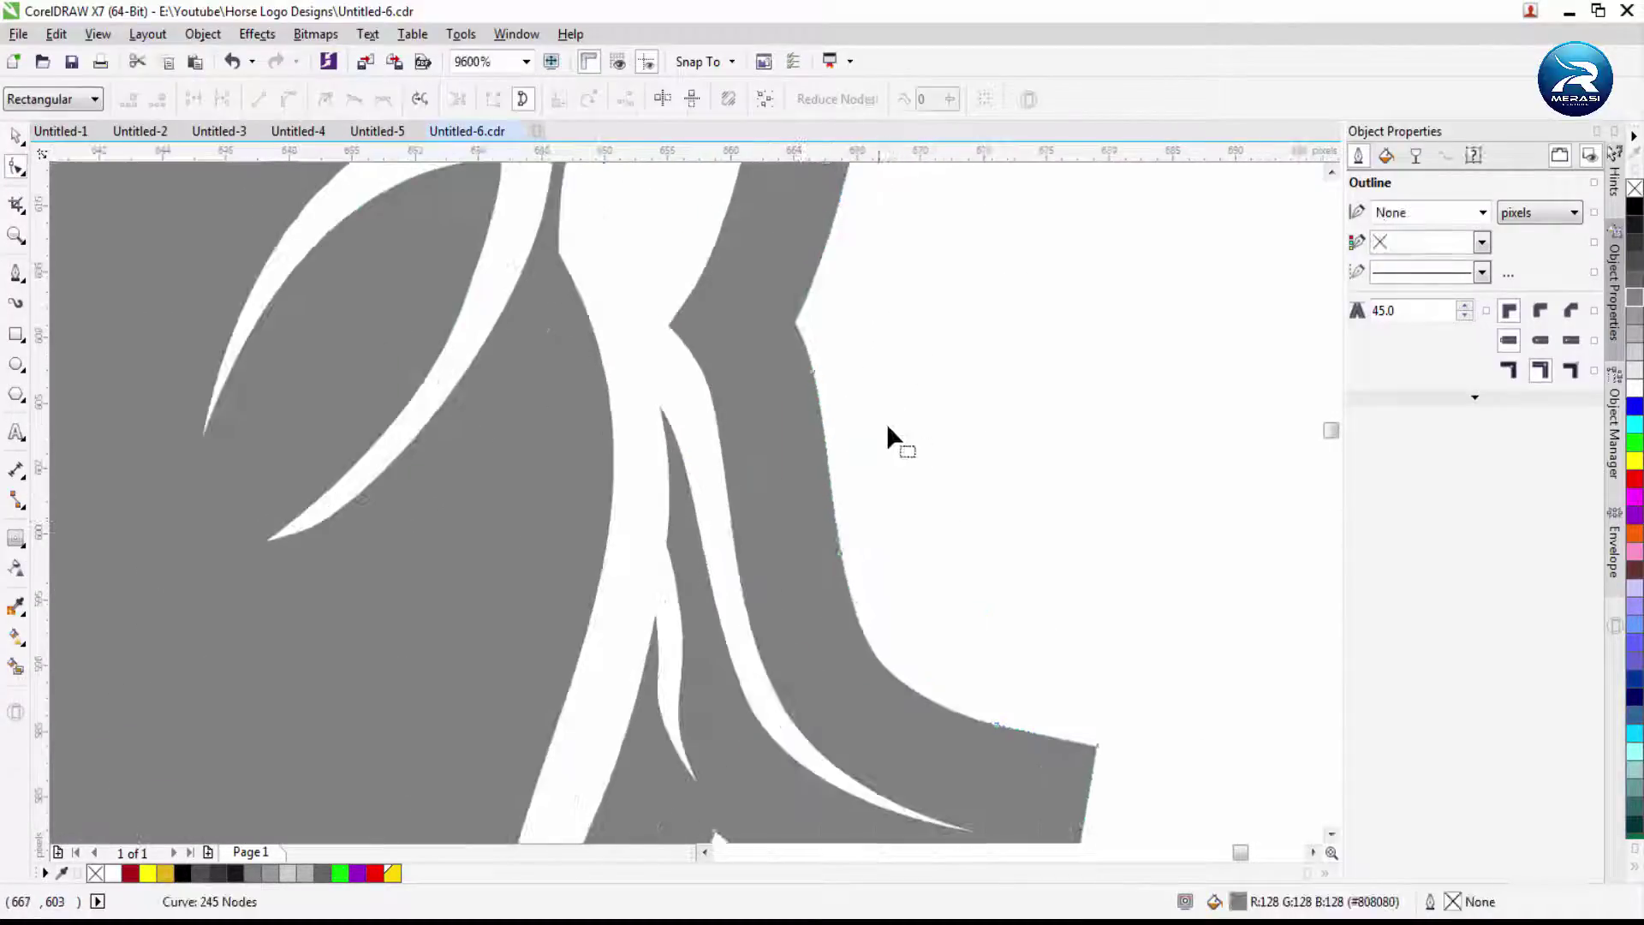
pyautogui.rightClick(941, 676)
pyautogui.click(976, 316)
pyautogui.moveTo(1004, 601); pyautogui.dragTo(825, 469)
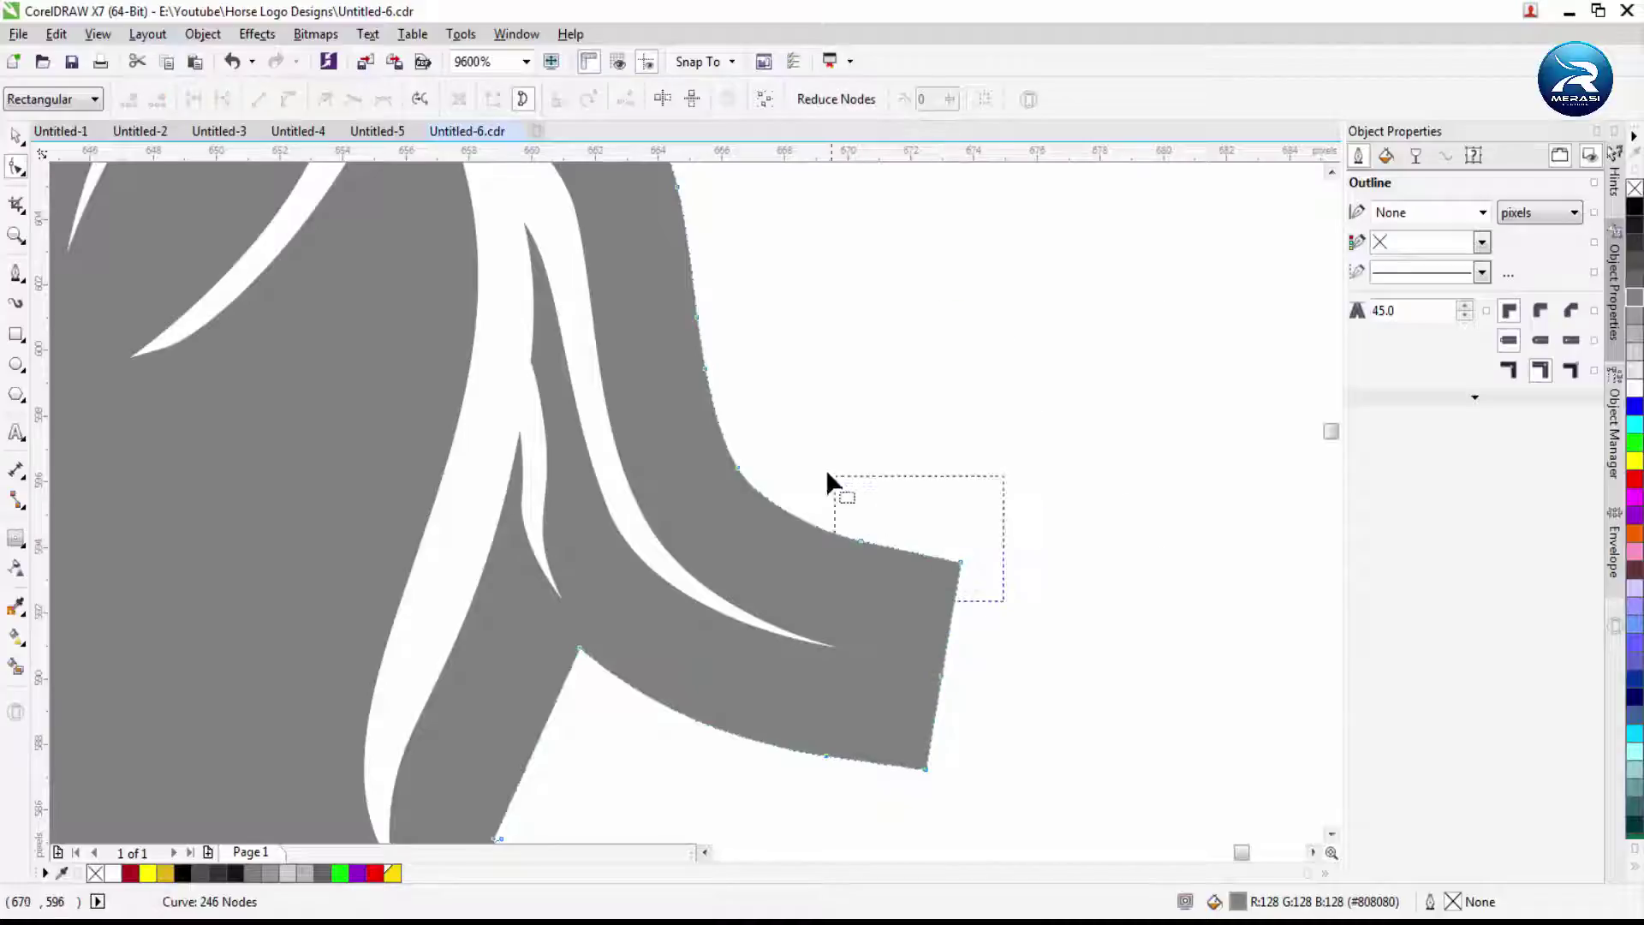
# Convert the edges of the silhouette's forelock point to curves and bend them to follow the hair strand
pyautogui.rightClick(941, 676)
pyautogui.click(991, 371)
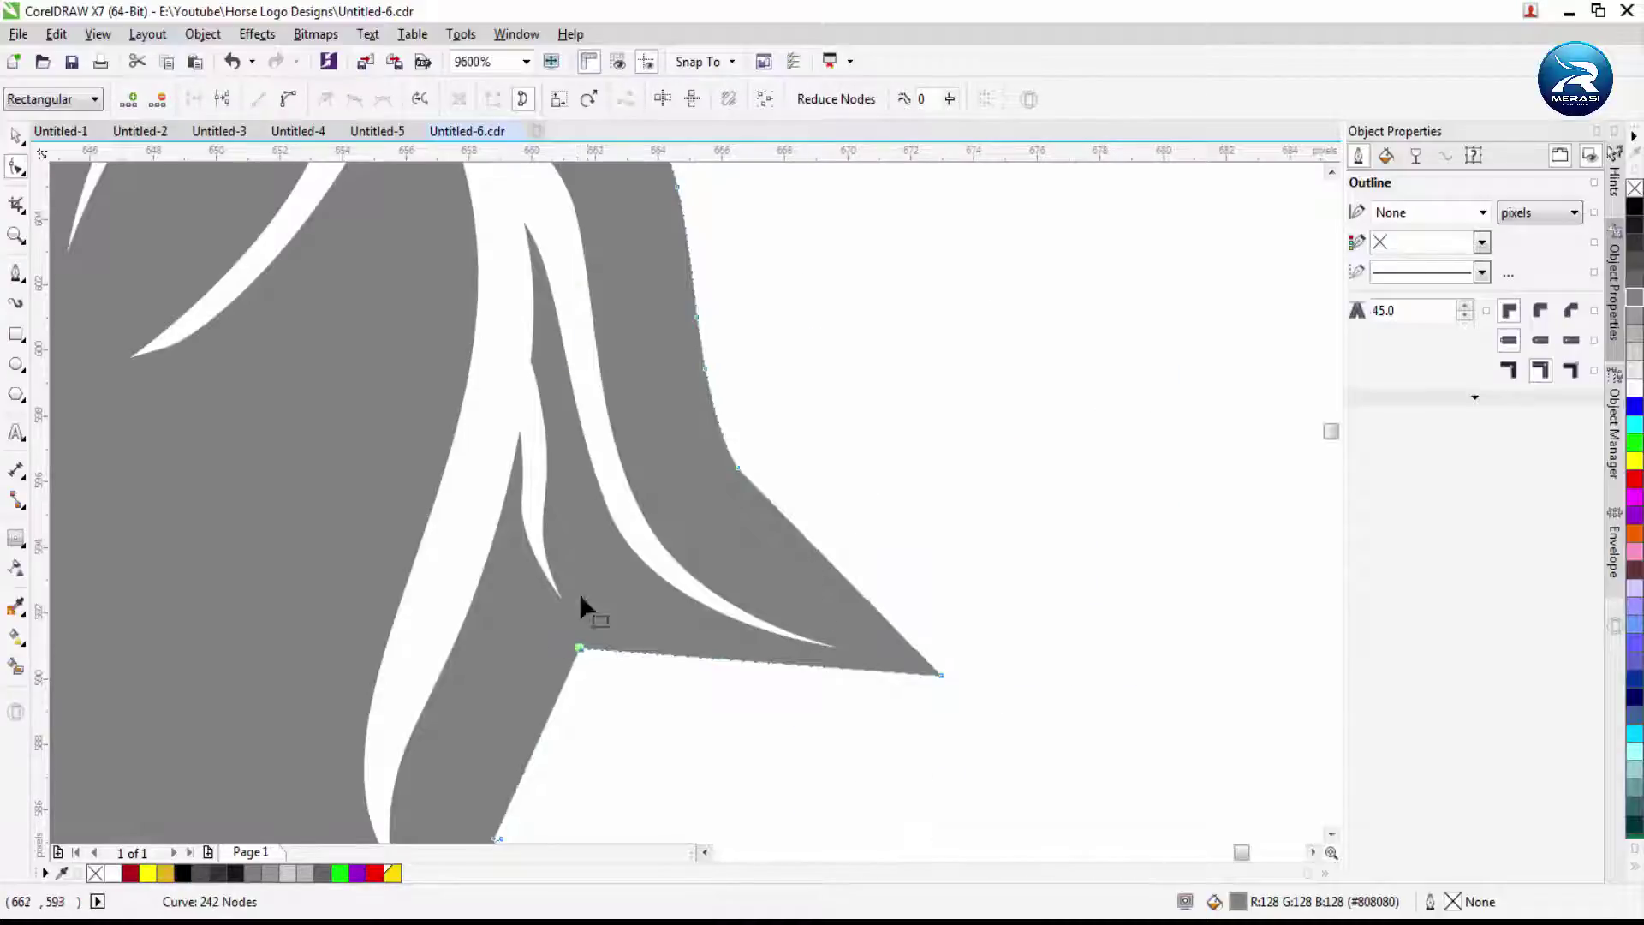
pyautogui.moveTo(716, 638); pyautogui.dragTo(936, 690)
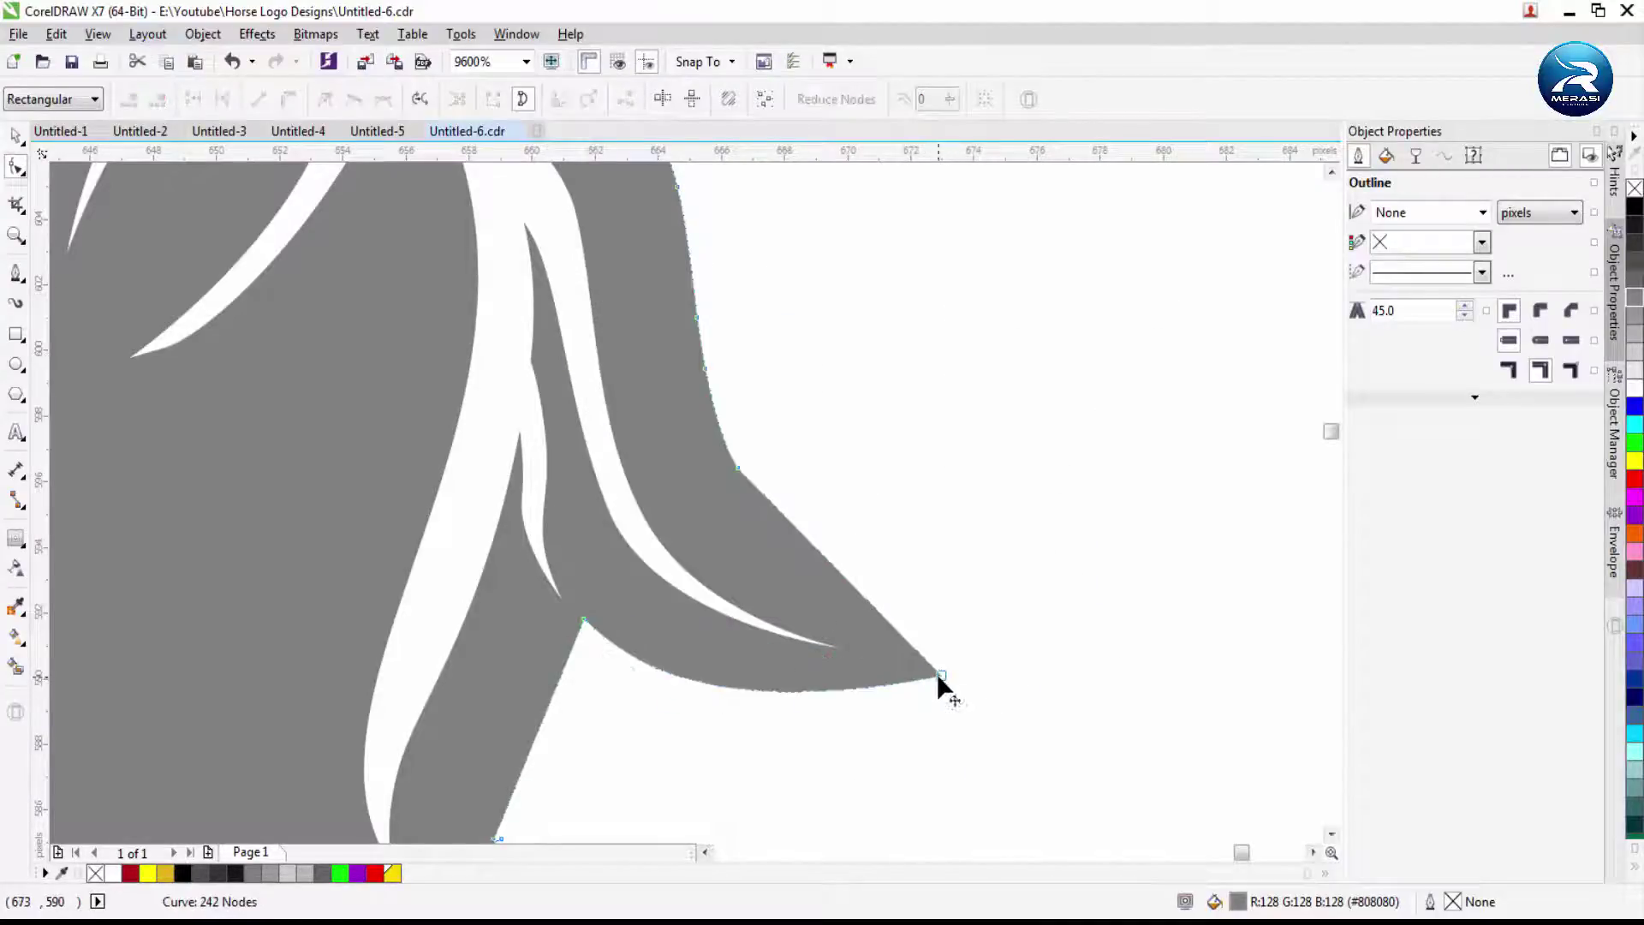
pyautogui.click(982, 488)
pyautogui.scroll(-2, 978, 599)
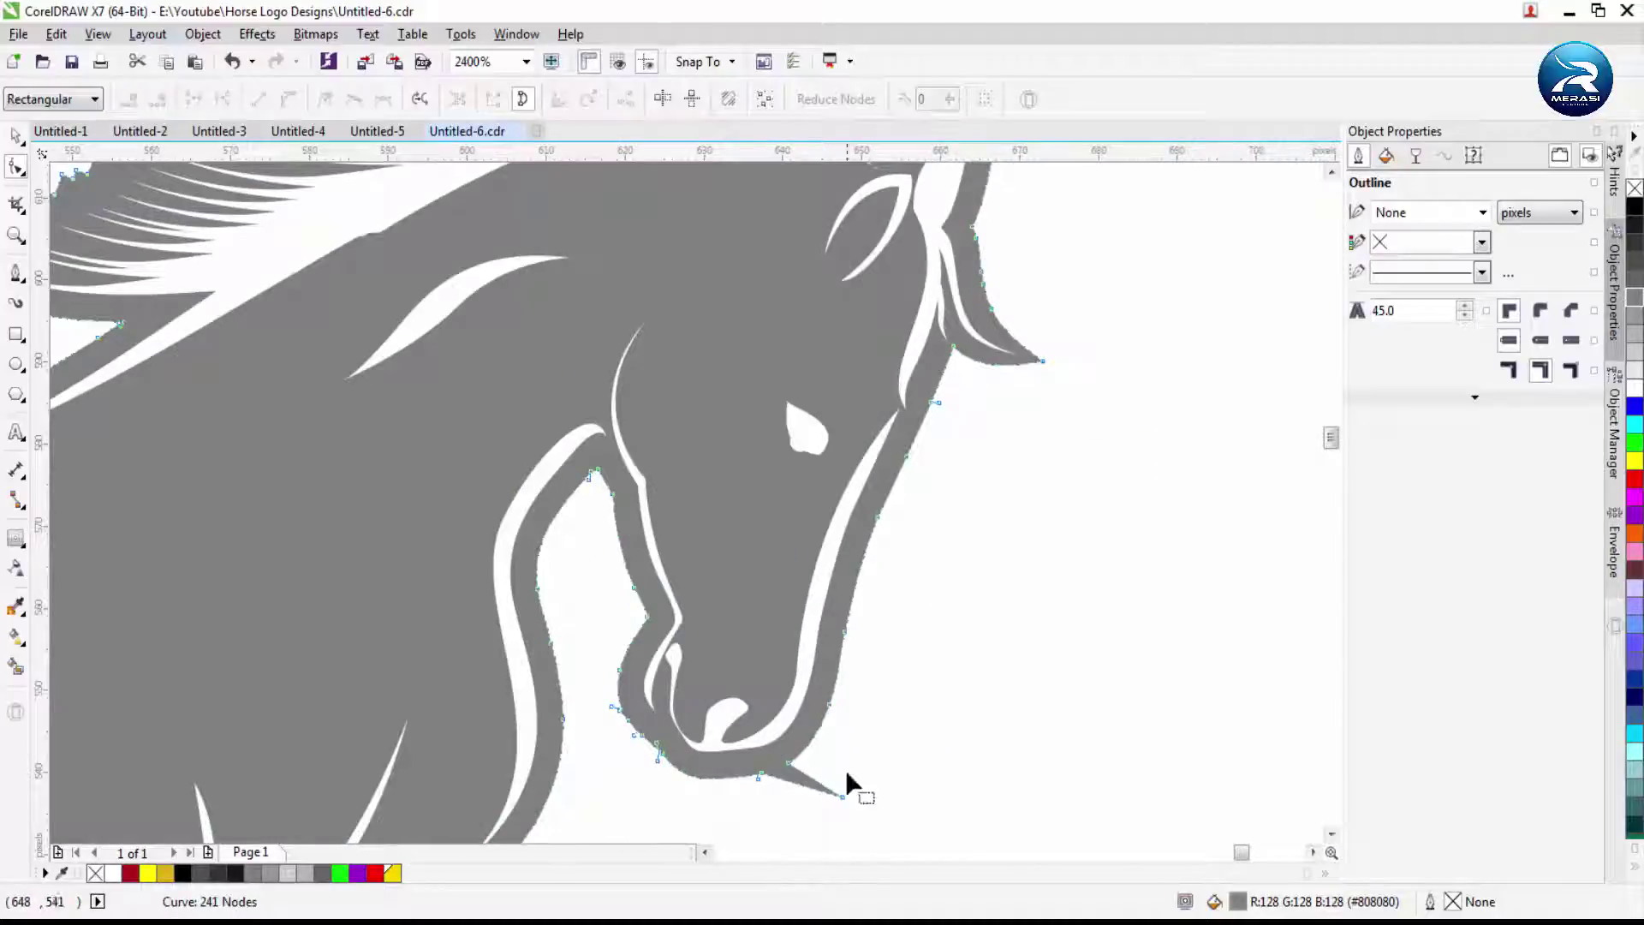
# Add a node at the blunt tail tip of the silhouette and delete the neighbouring nodes to form a single point
pyautogui.scroll(-2, 1013, 537)
pyautogui.scroll(3, 498, 505)
pyautogui.click(423, 522)
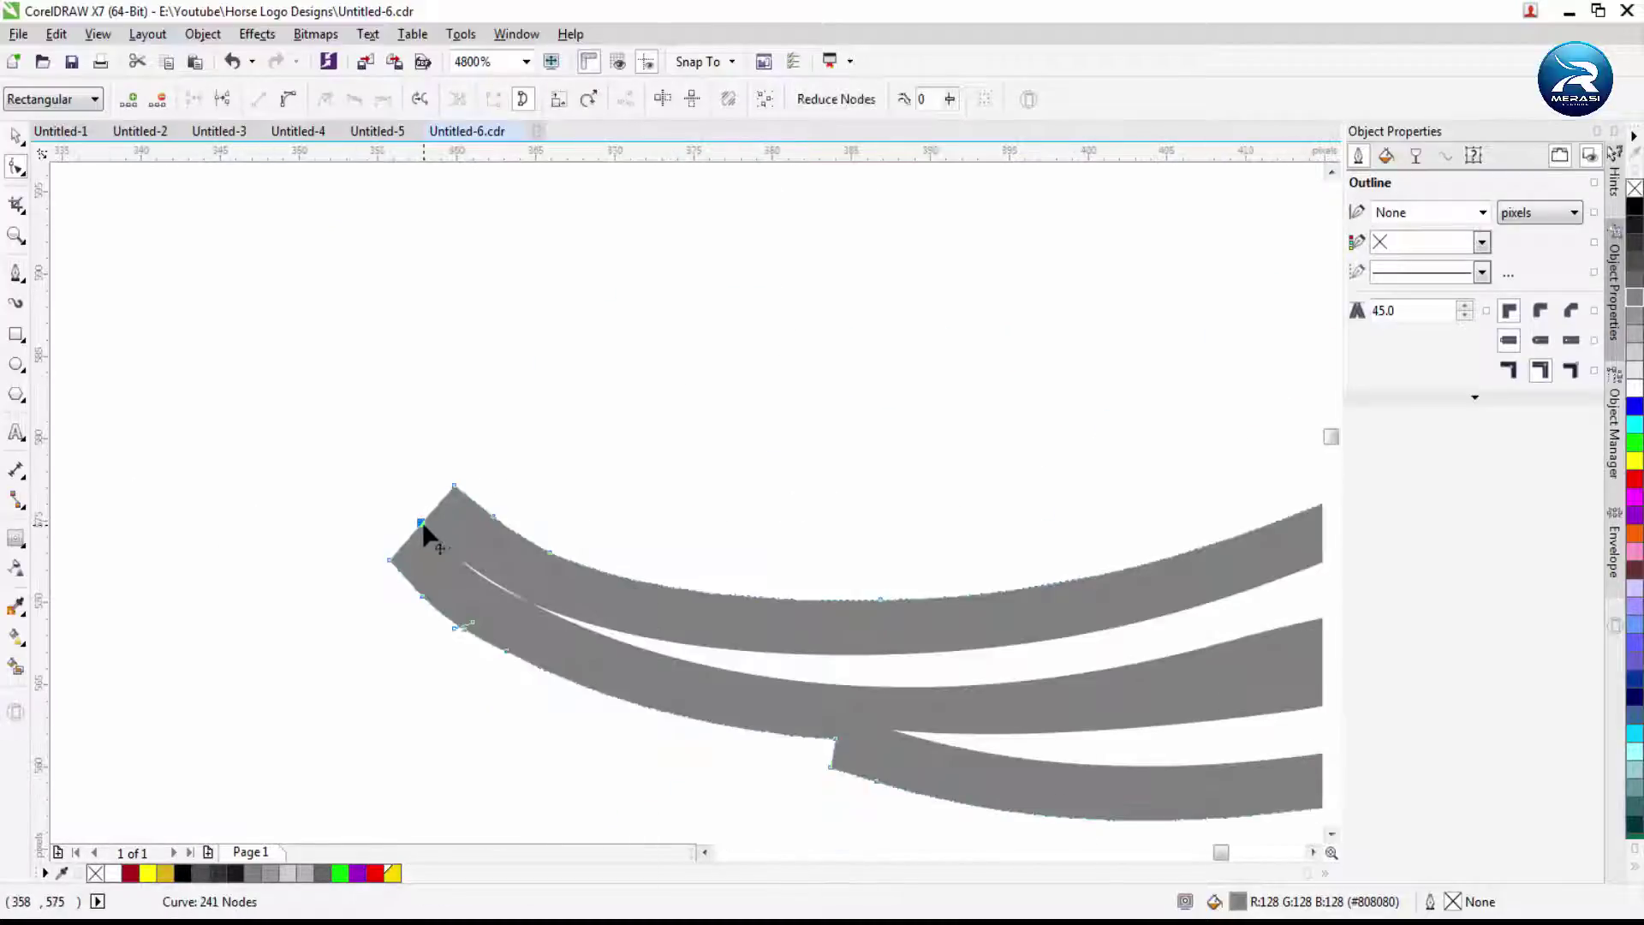
pyautogui.doubleClick(552, 554)
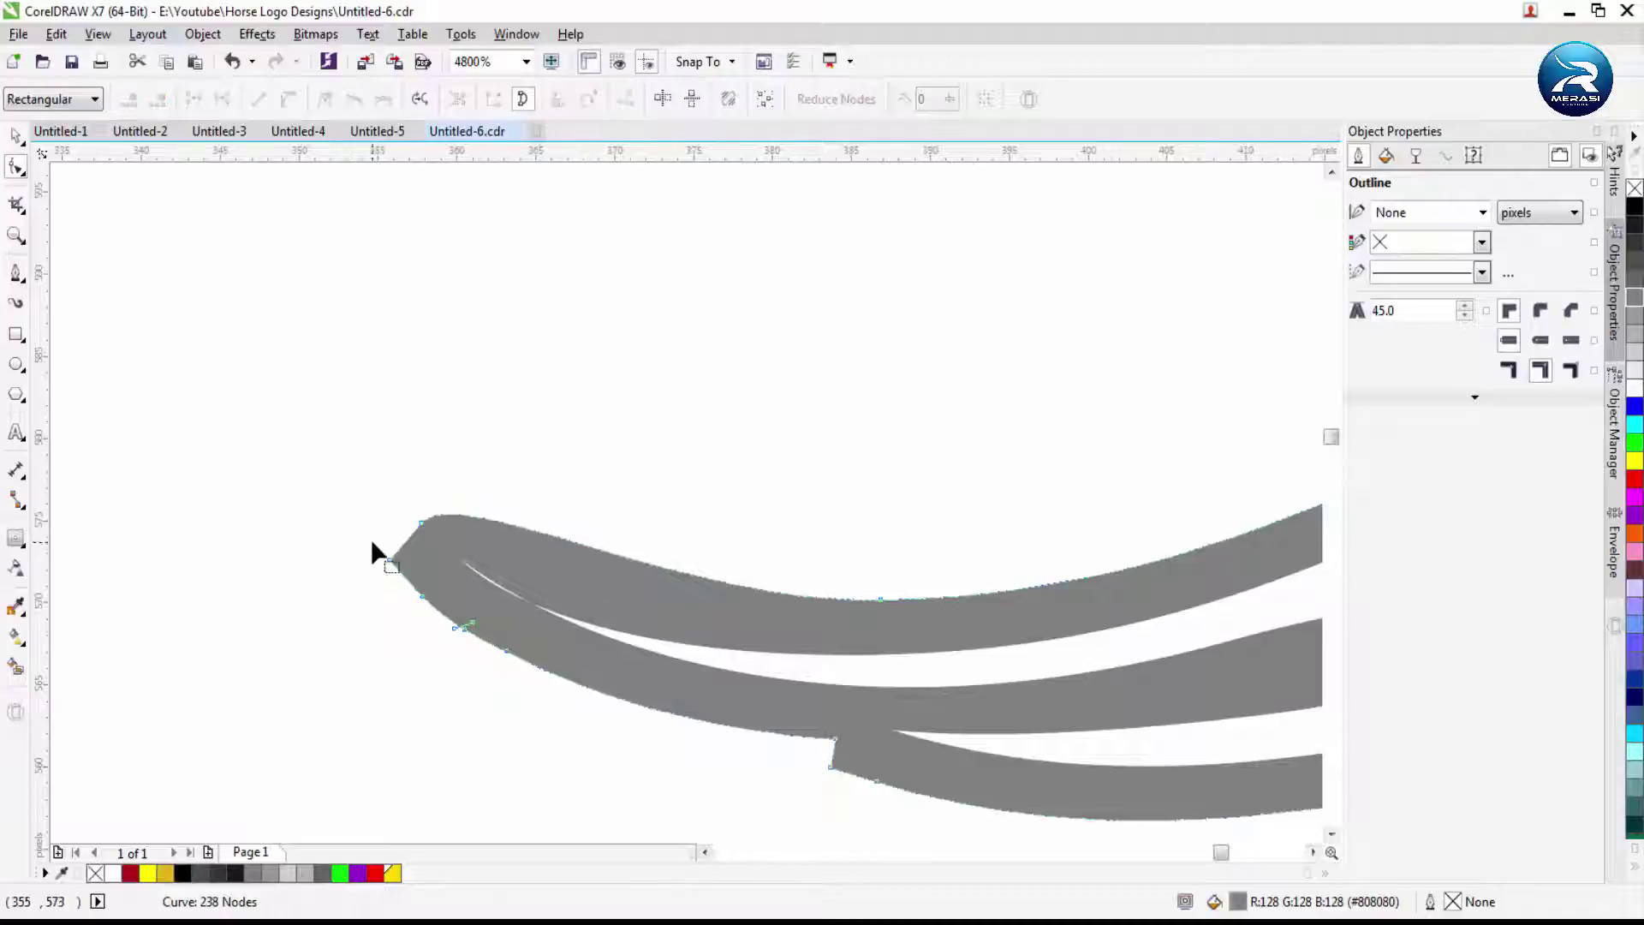
pyautogui.moveTo(371, 548); pyautogui.dragTo(492, 644)
pyautogui.rightClick(421, 529)
pyautogui.click(467, 559)
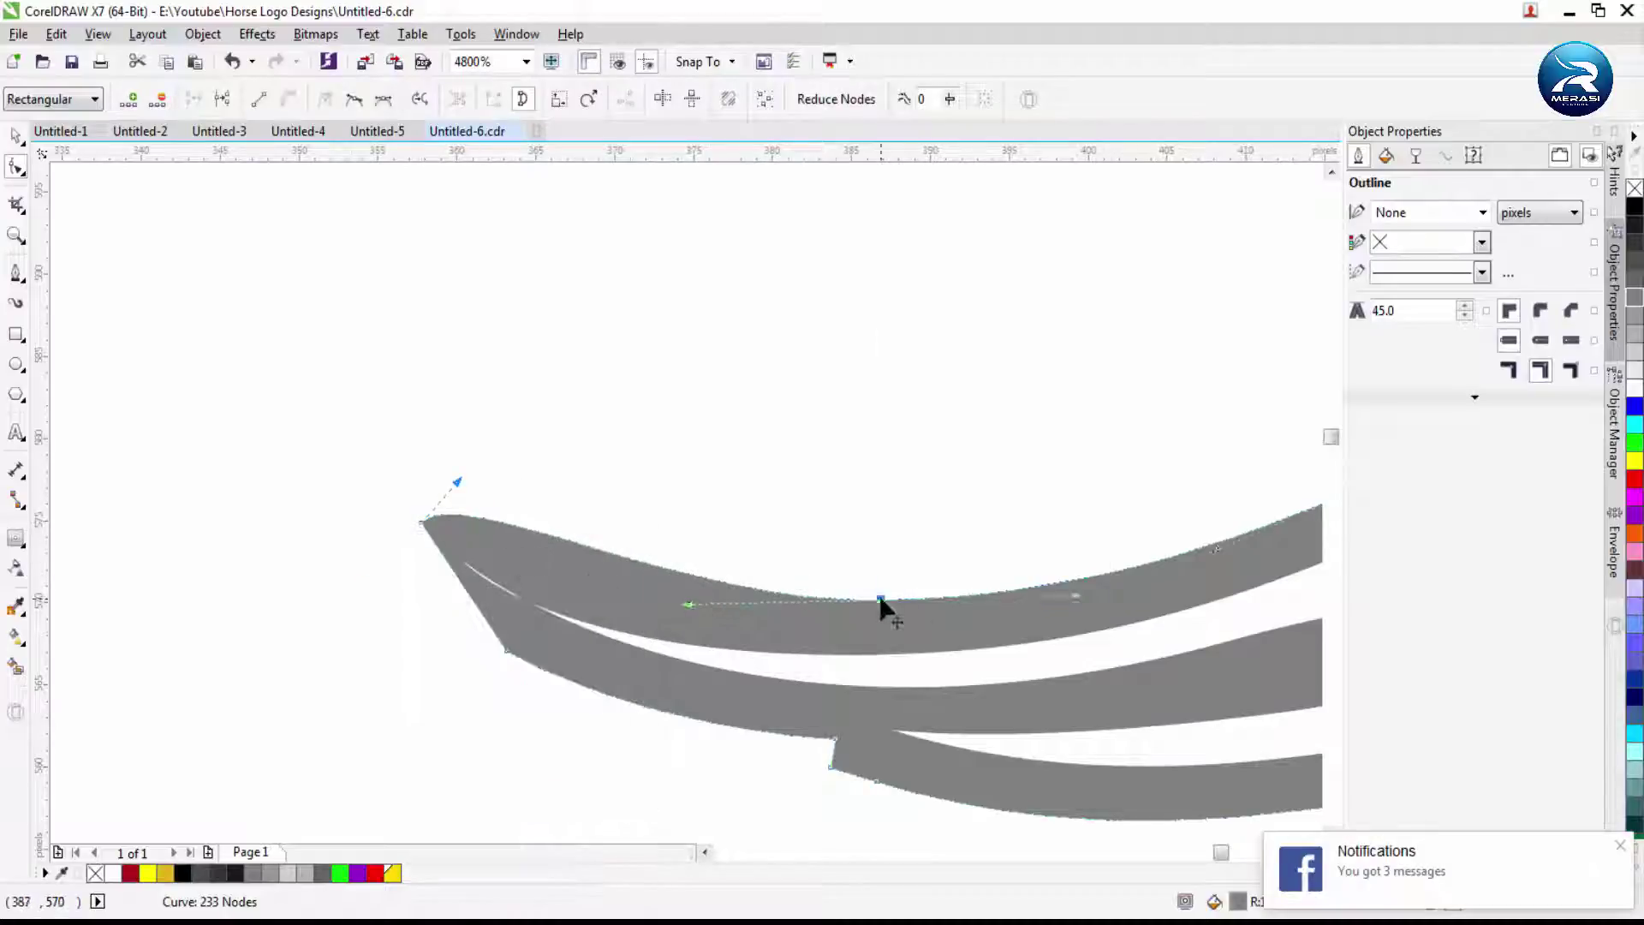
# Reshape the upper edge of the silhouette's tail tip into a smooth taper towards its point
pyautogui.click(882, 601)
pyautogui.click(644, 580)
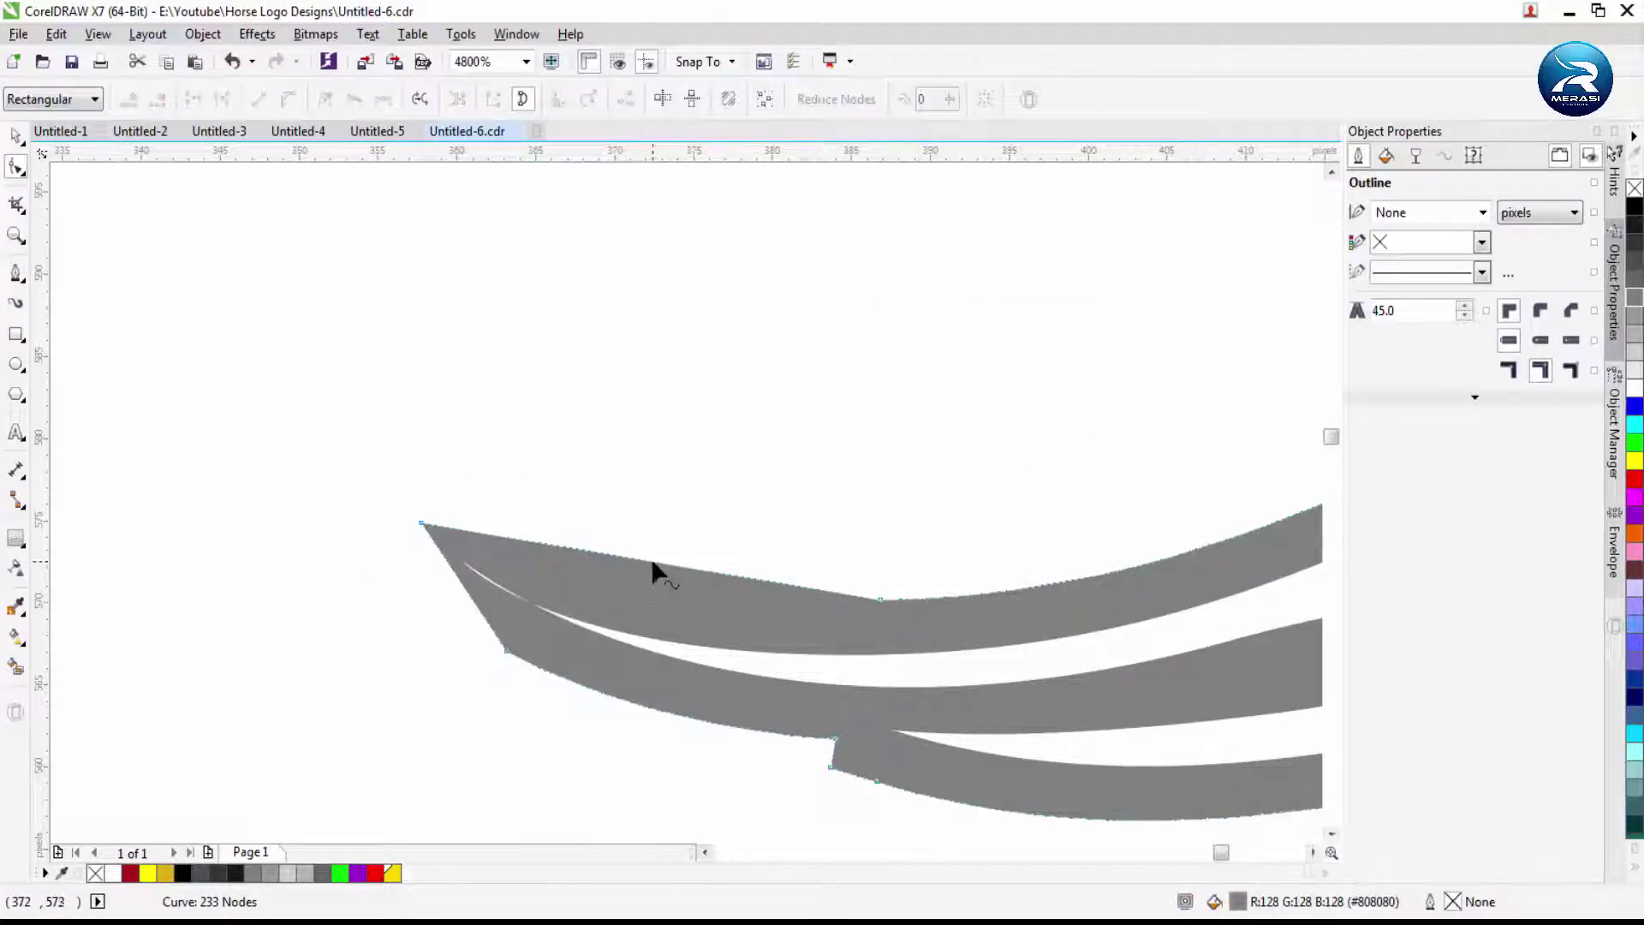
pyautogui.scroll(-5, 502, 649)
pyautogui.scroll(2, 548, 614)
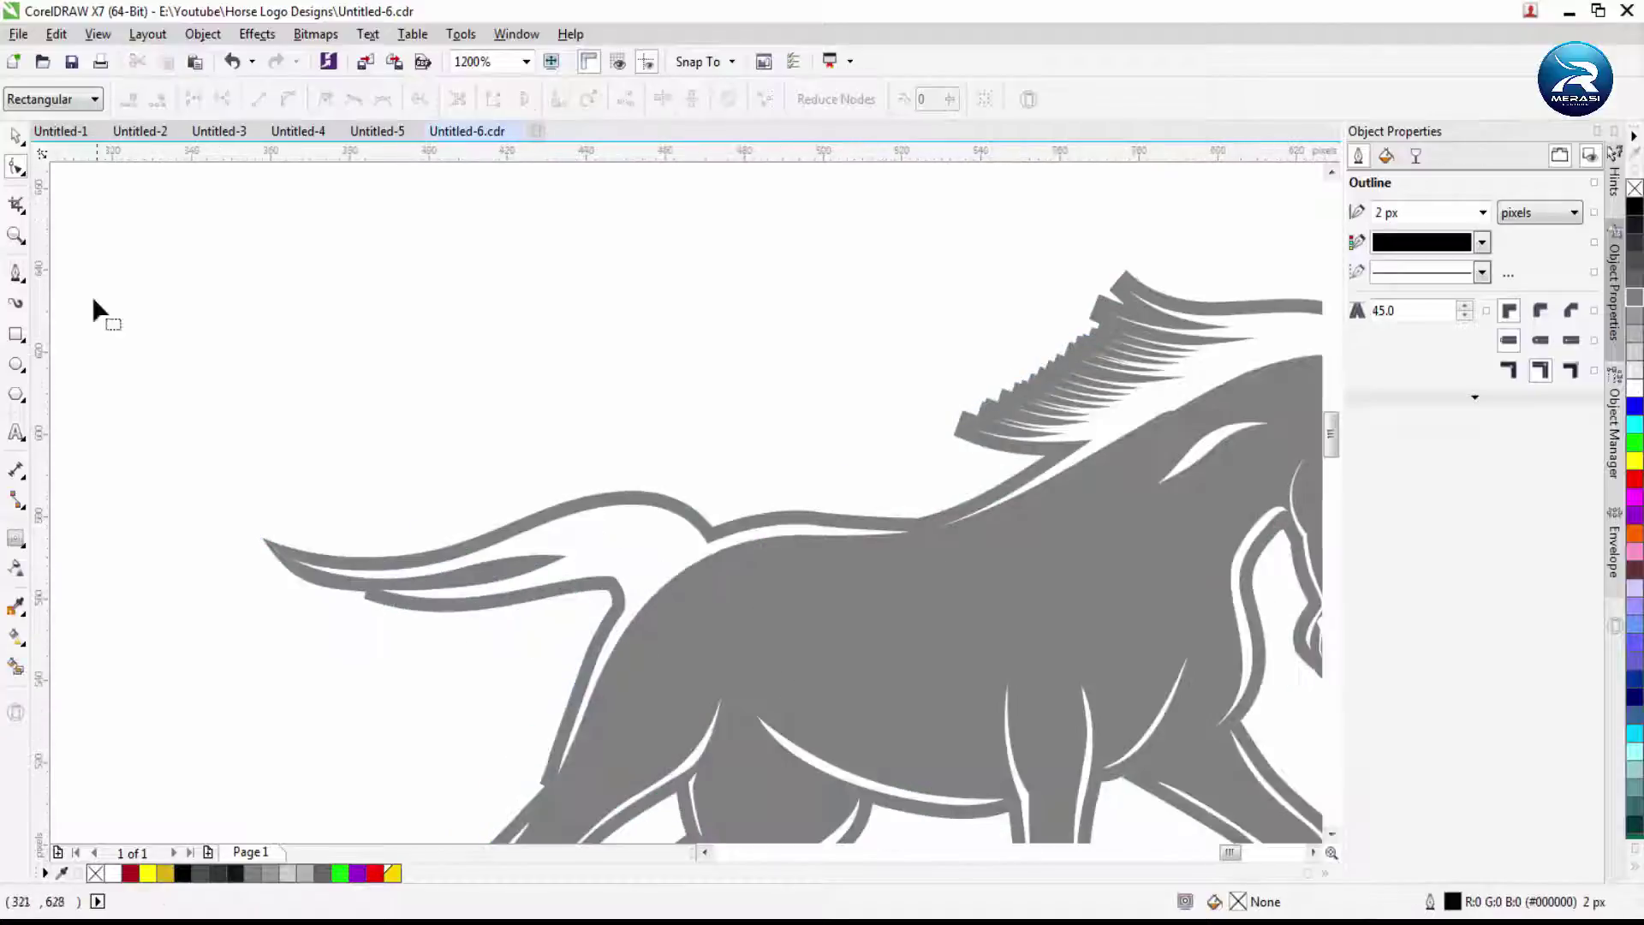
pyautogui.click(15, 135)
# Switch to the web browser and search for "background black", showing the image results
pyautogui.scroll(-2, 609, 368)
pyautogui.scroll(-4, 609, 368)
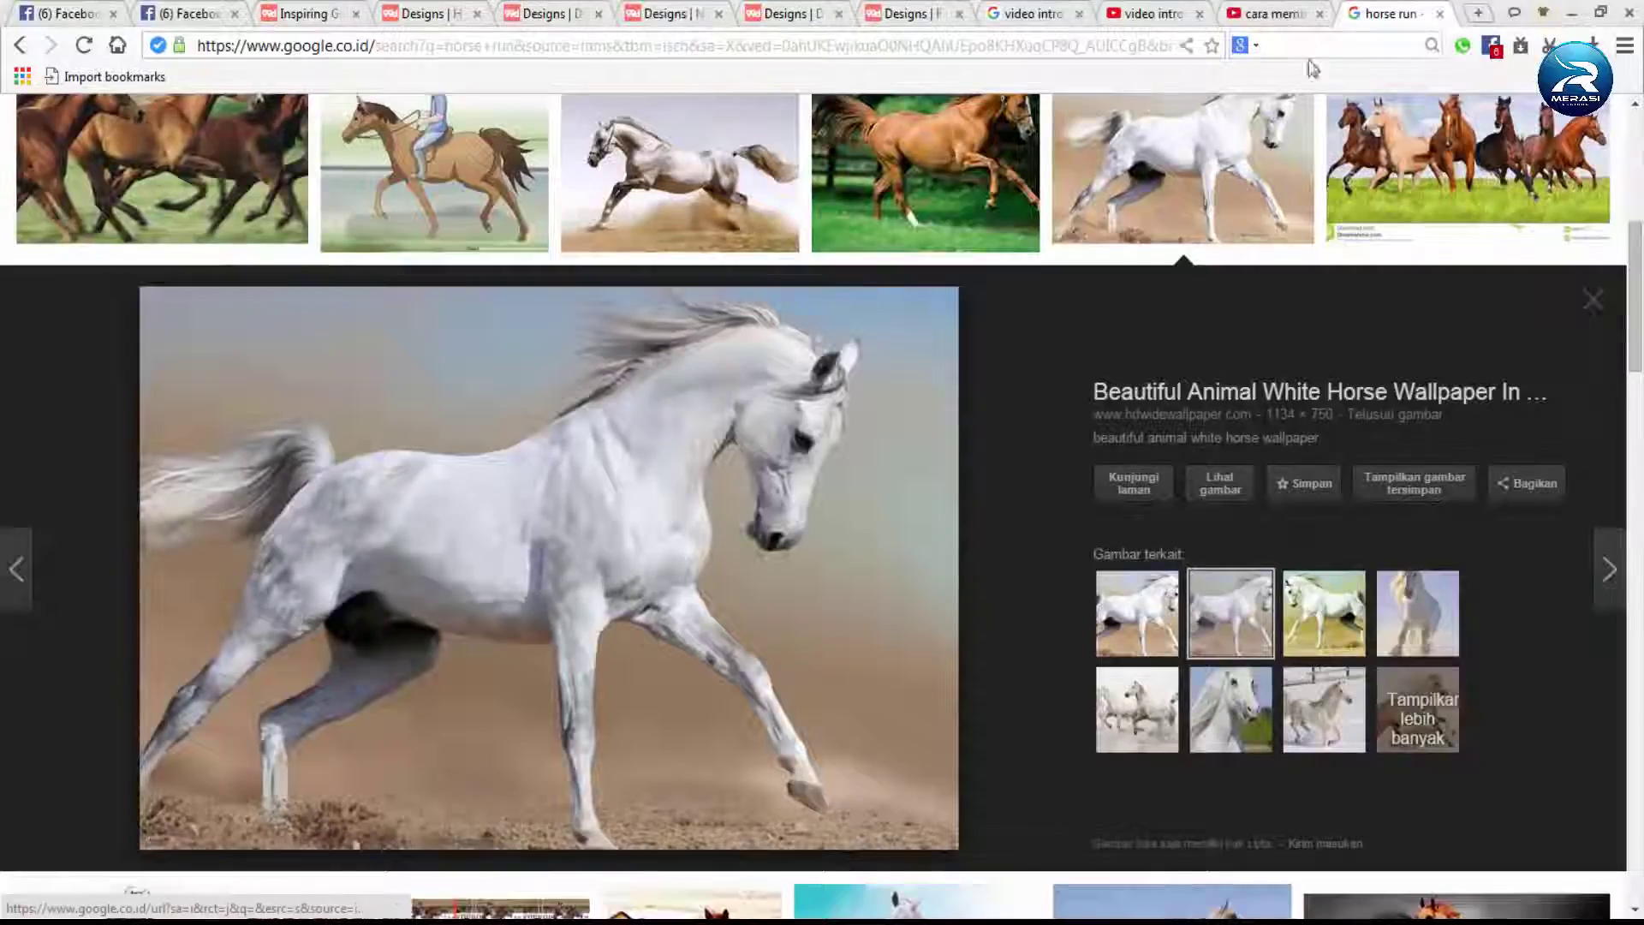
pyautogui.click(1145, 46)
pyautogui.write('background')
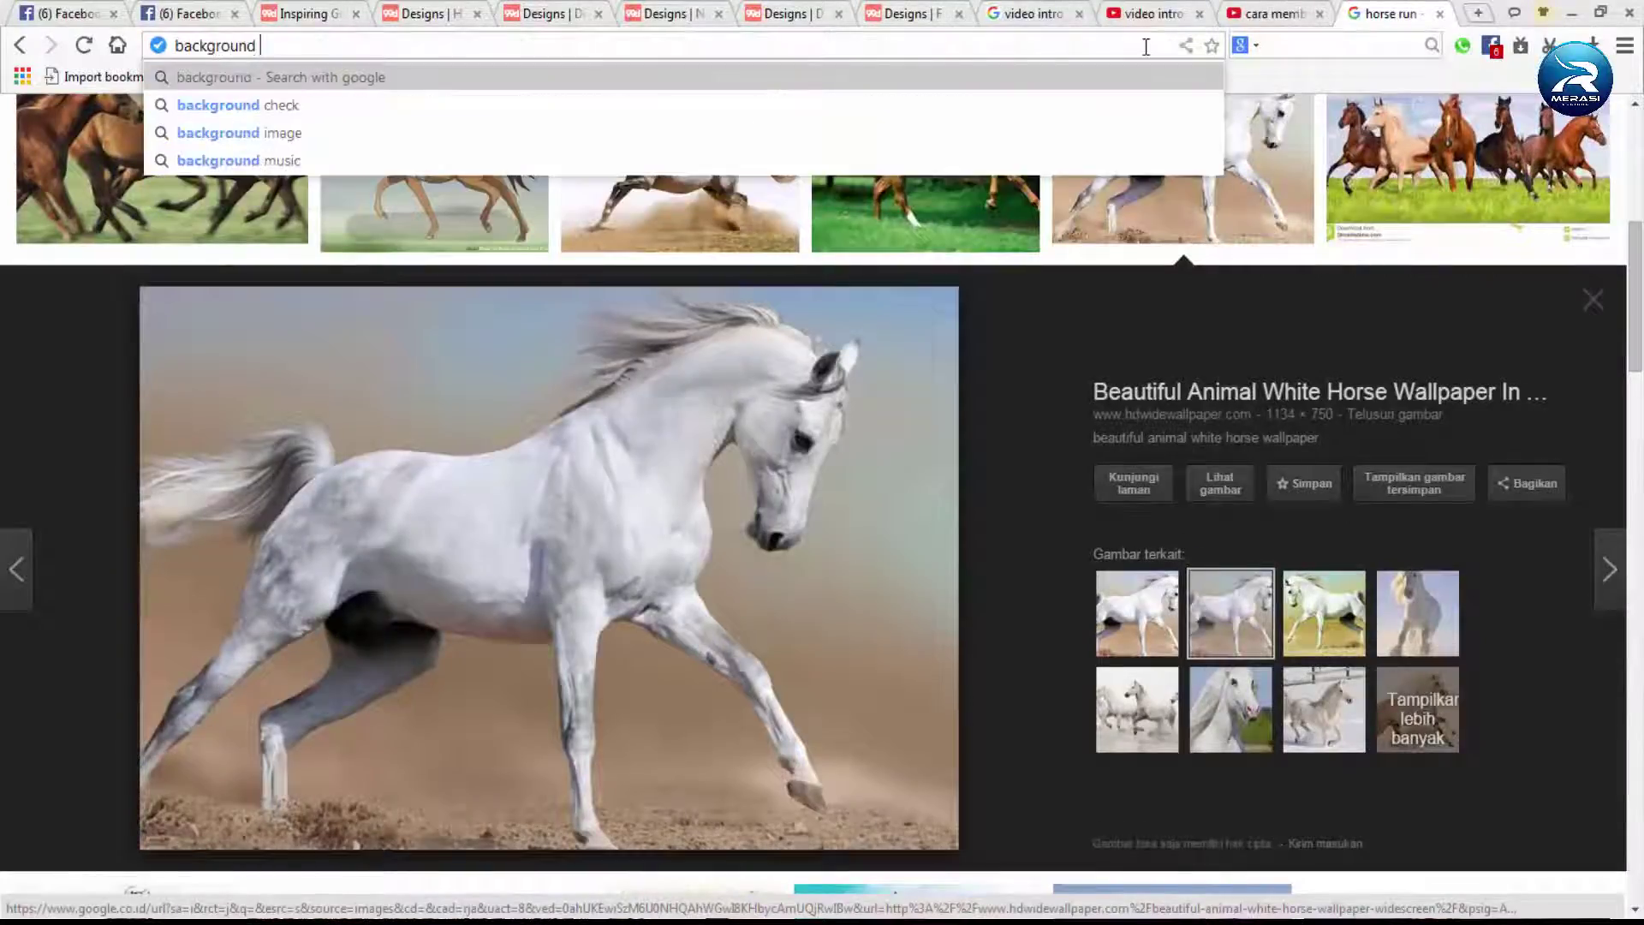
pyautogui.write(' black')
pyautogui.press('Return')
pyautogui.click(356, 336)
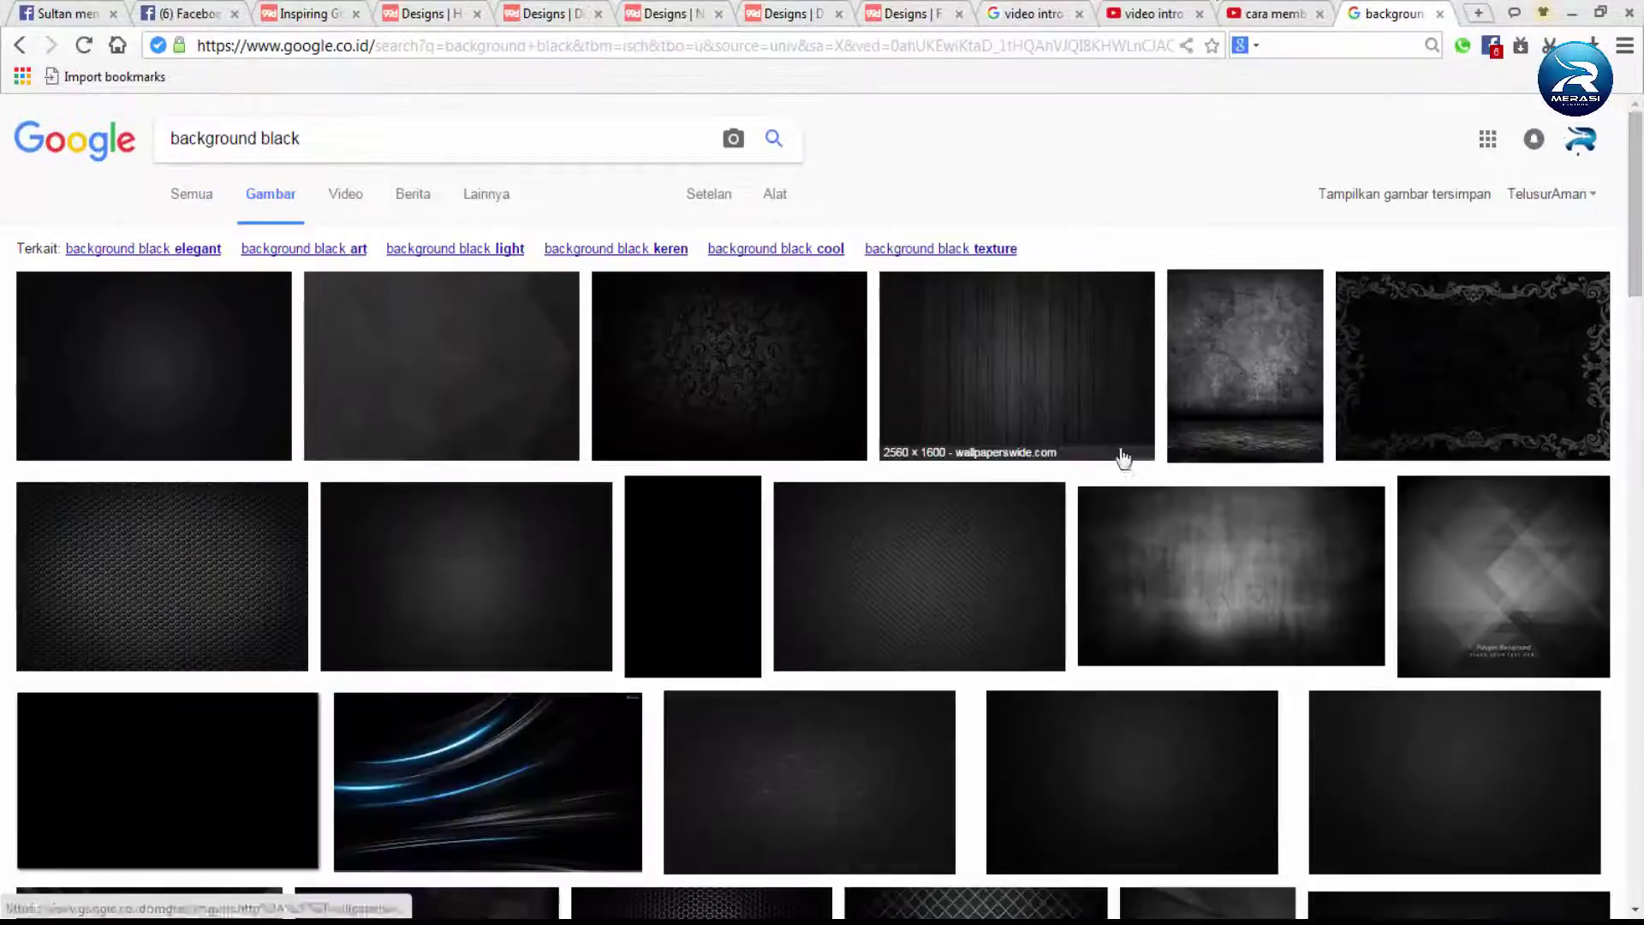
# Copy the black hexagon-pattern wallpaper from the image results and paste it into Untitled-6.cdr
pyautogui.click(1122, 454)
pyautogui.scroll(-4, 1081, 395)
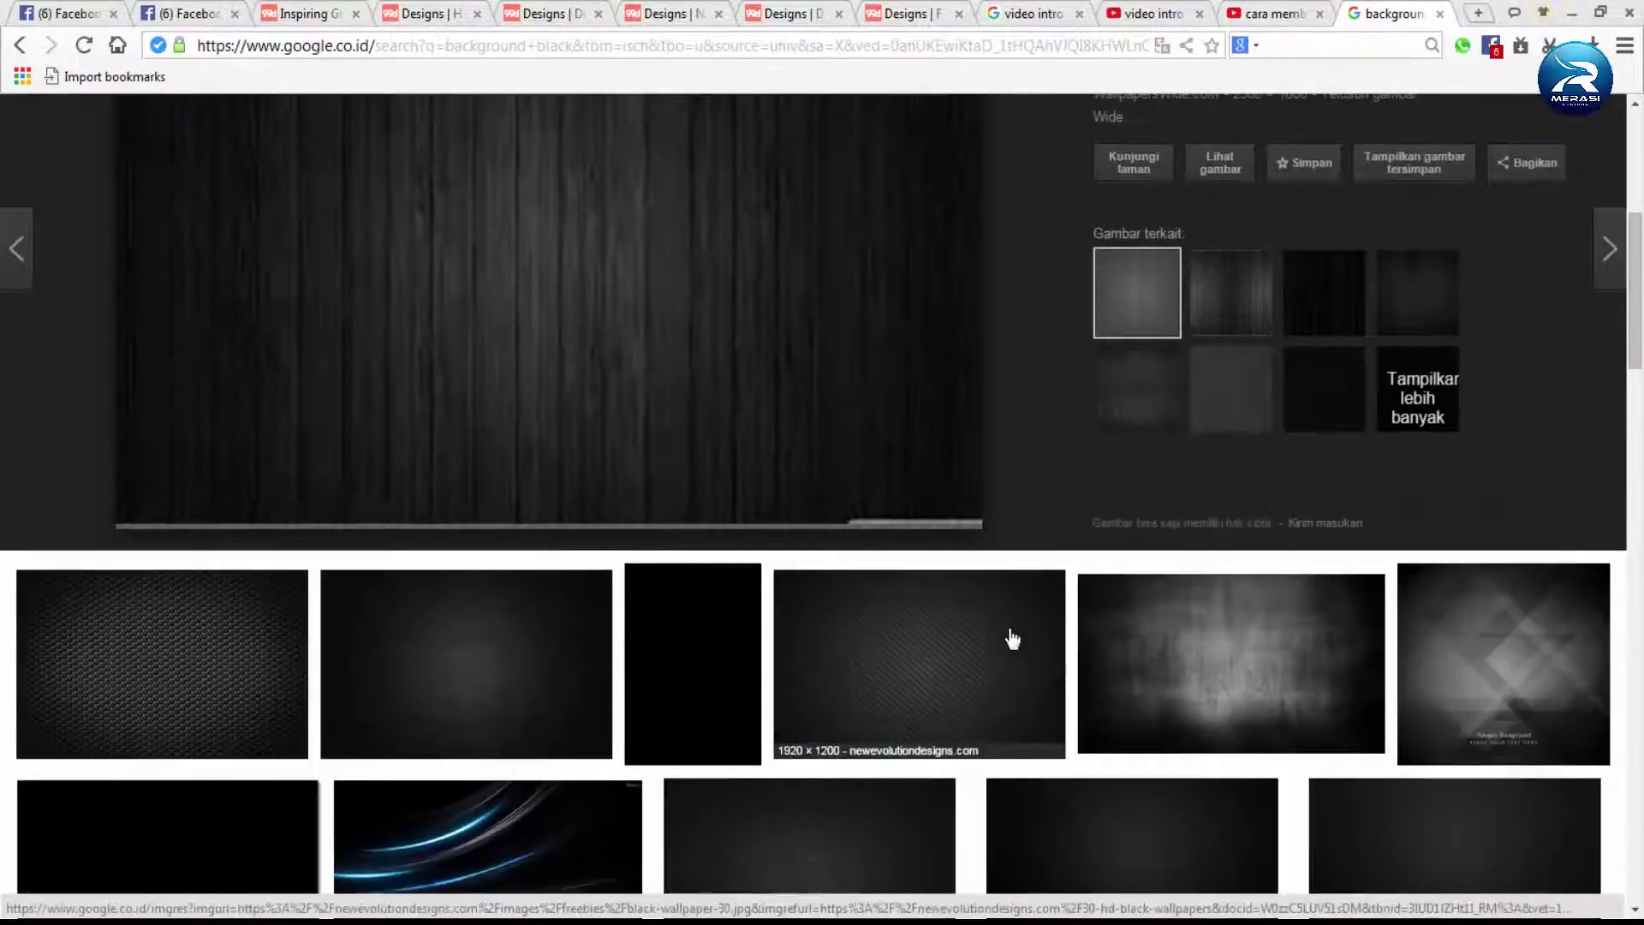
pyautogui.click(266, 643)
pyautogui.rightClick(644, 738)
pyautogui.click(697, 731)
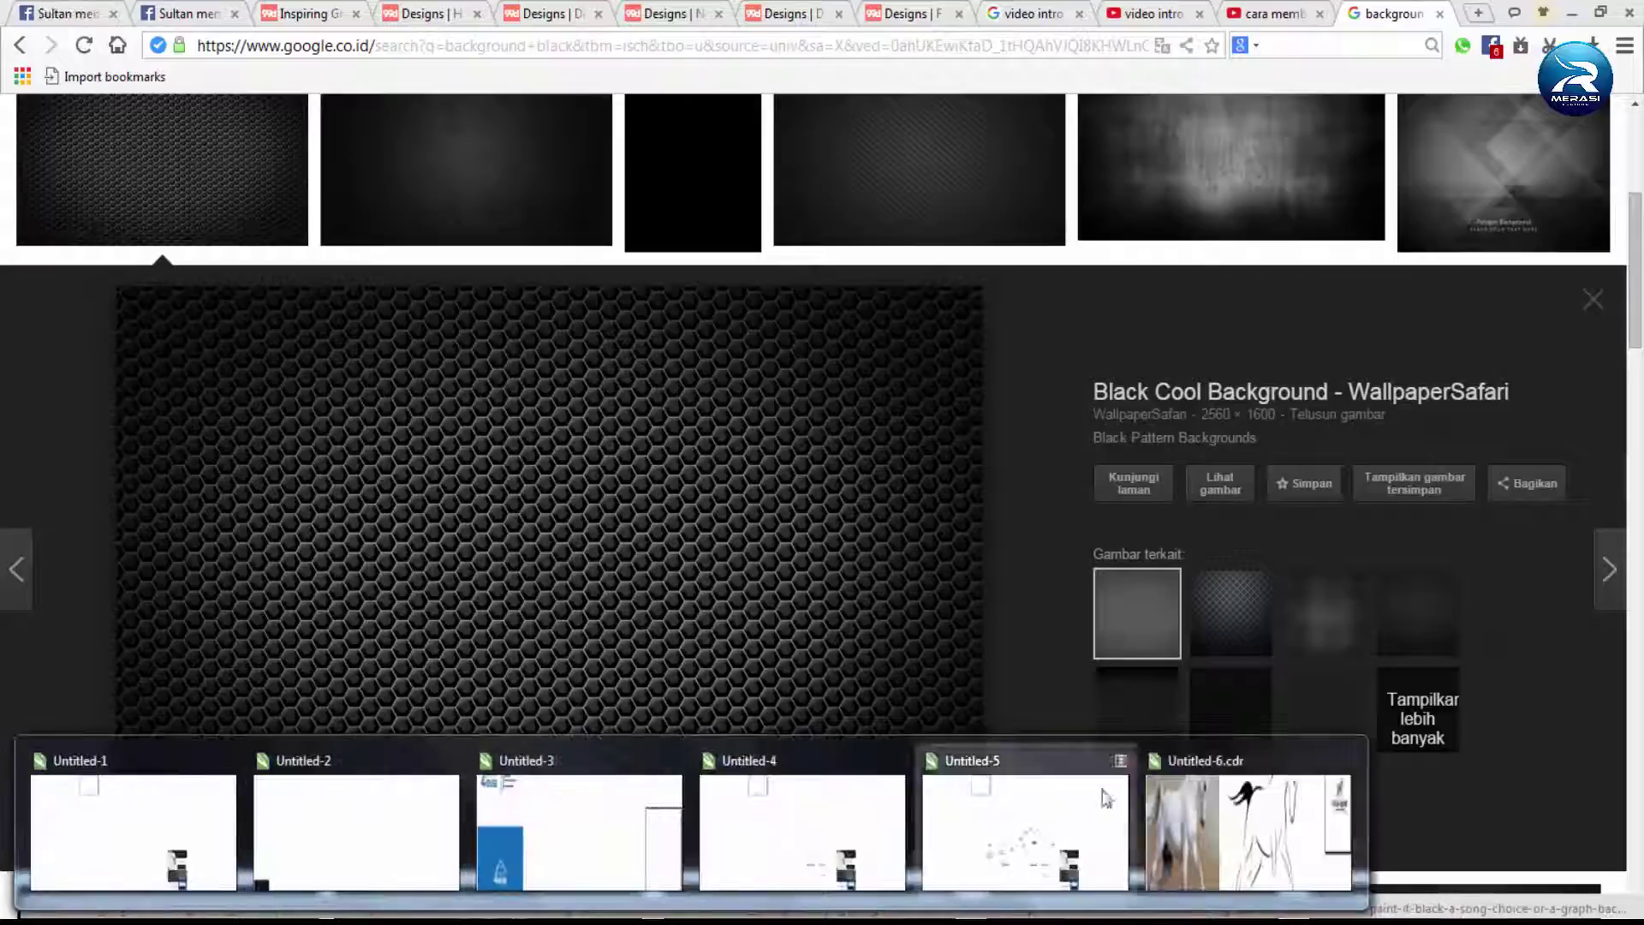
pyautogui.click(1250, 825)
pyautogui.hotkey('ctrl', 'v')
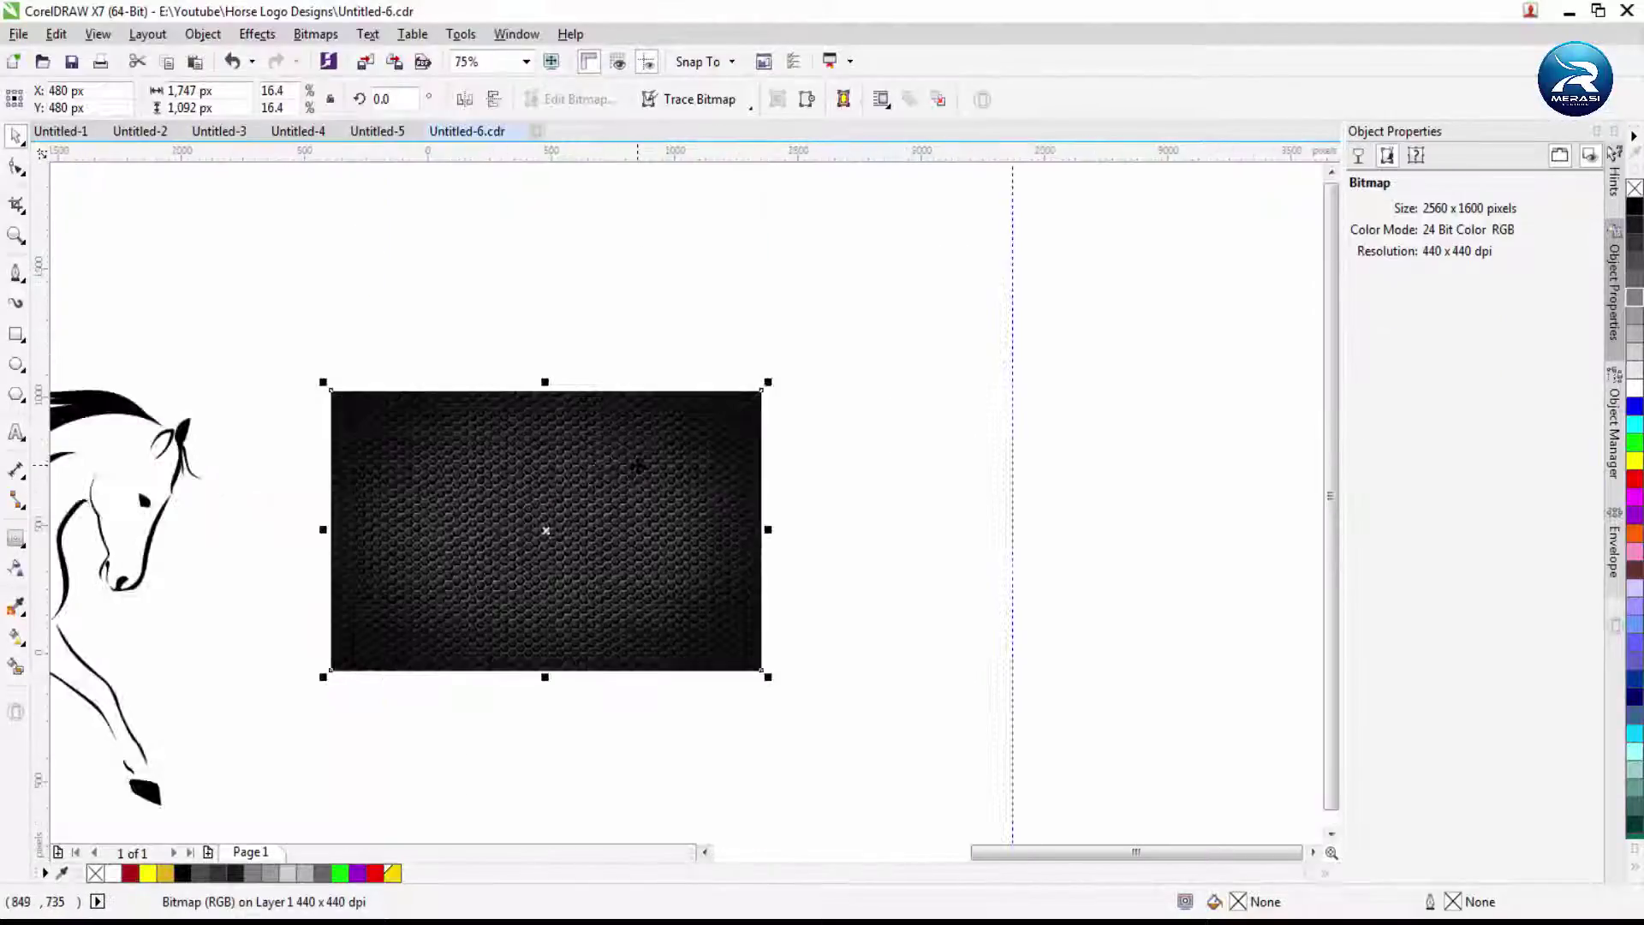
# Send the hexagon image behind the logo and scale it to about 1,305 by 816 px
pyautogui.rightClick(640, 467)
pyautogui.moveTo(867, 709)
pyautogui.click(968, 727)
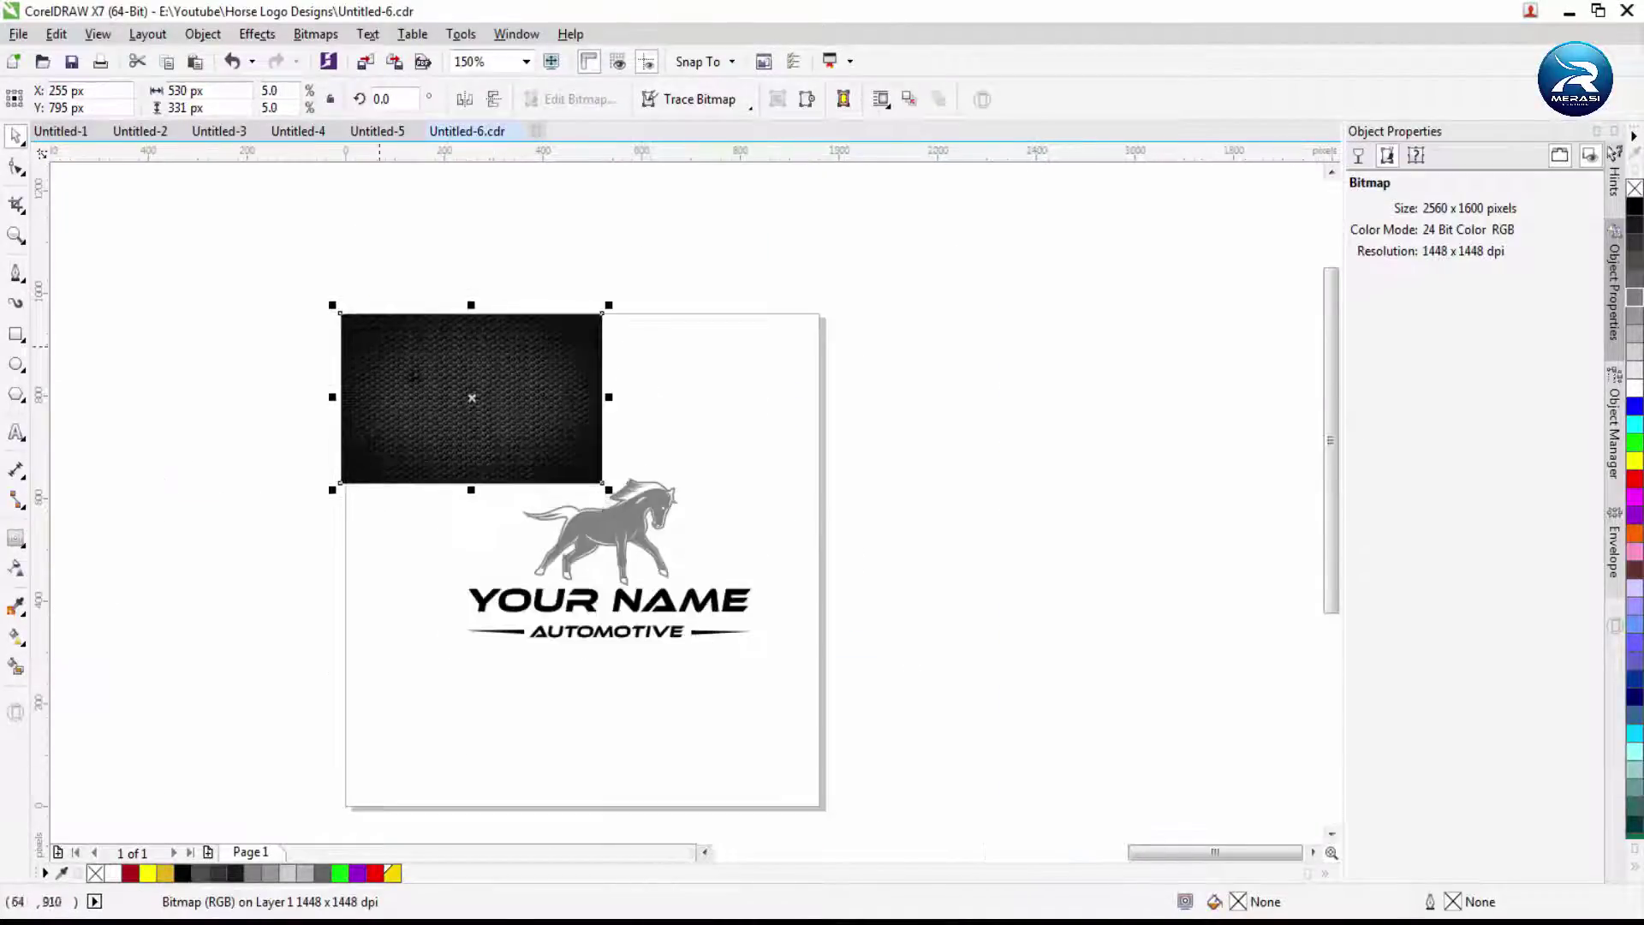
pyautogui.moveTo(608, 489); pyautogui.dragTo(984, 774)
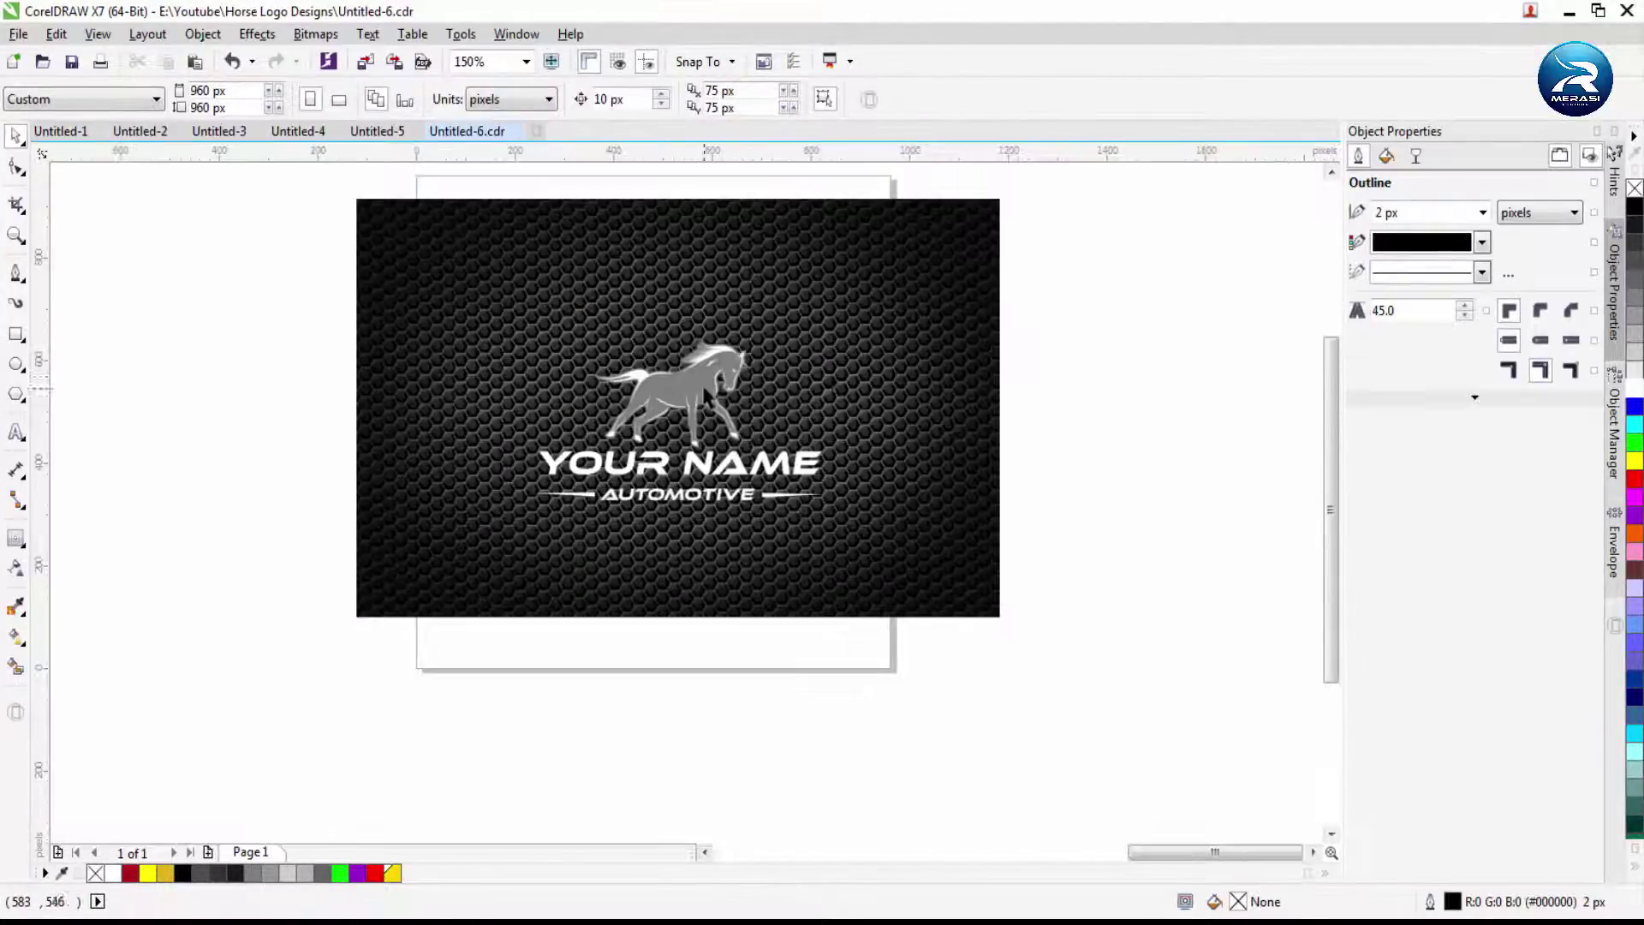
# Draw a 1,305 by 816 px rectangle over the hexagon image with no outline and a black fill
pyautogui.click(16, 335)
pyautogui.moveTo(350, 190); pyautogui.dragTo(1006, 624)
pyautogui.click(959, 99)
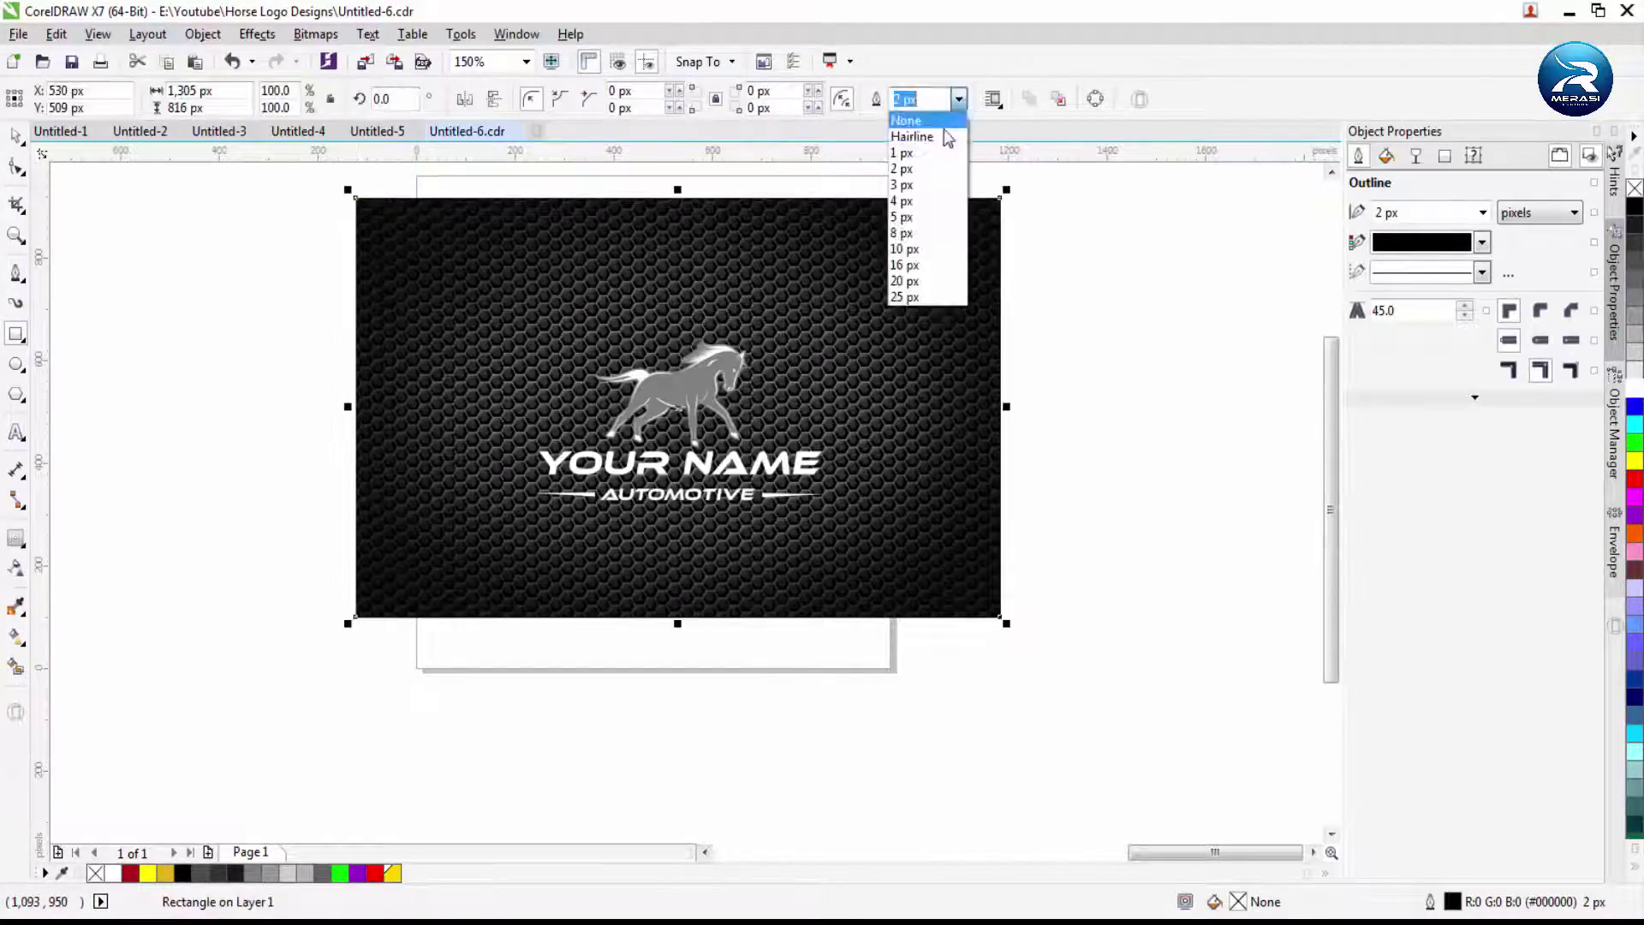
pyautogui.click(920, 121)
pyautogui.click(1634, 207)
# Apply a uniform transparency of 44 to the black rectangle
pyautogui.click(16, 567)
pyautogui.moveTo(661, 645); pyautogui.dragTo(657, 651)
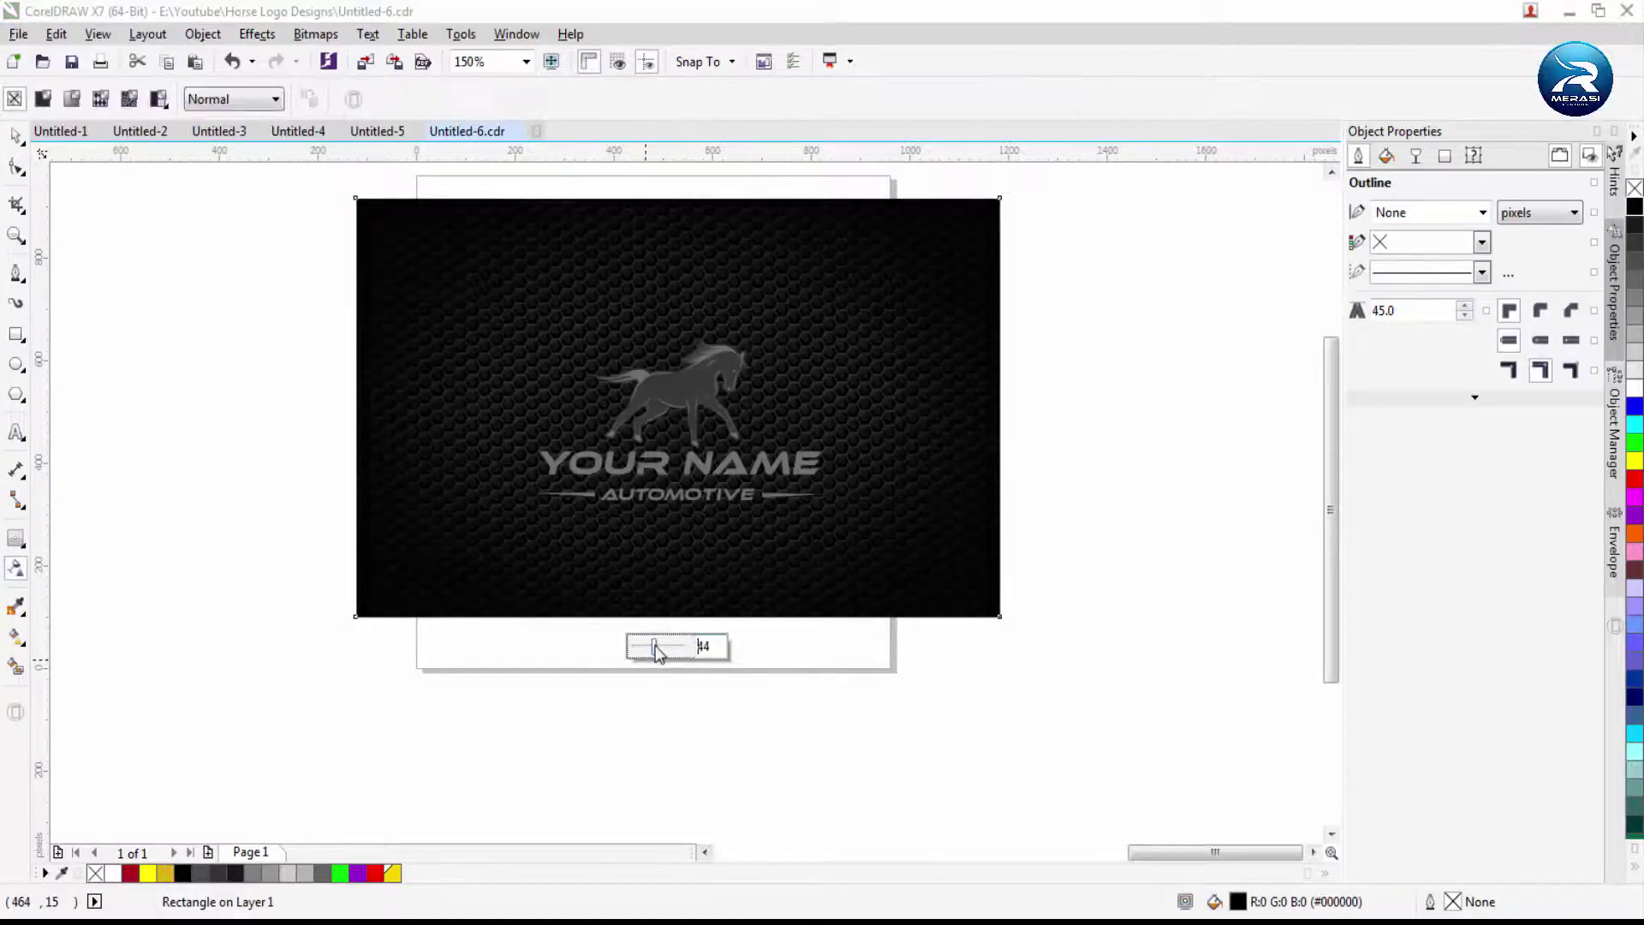
pyautogui.click(15, 140)
# Bring the six selected logo objects to the front of the page, above the dark overlay
pyautogui.rightClick(678, 419)
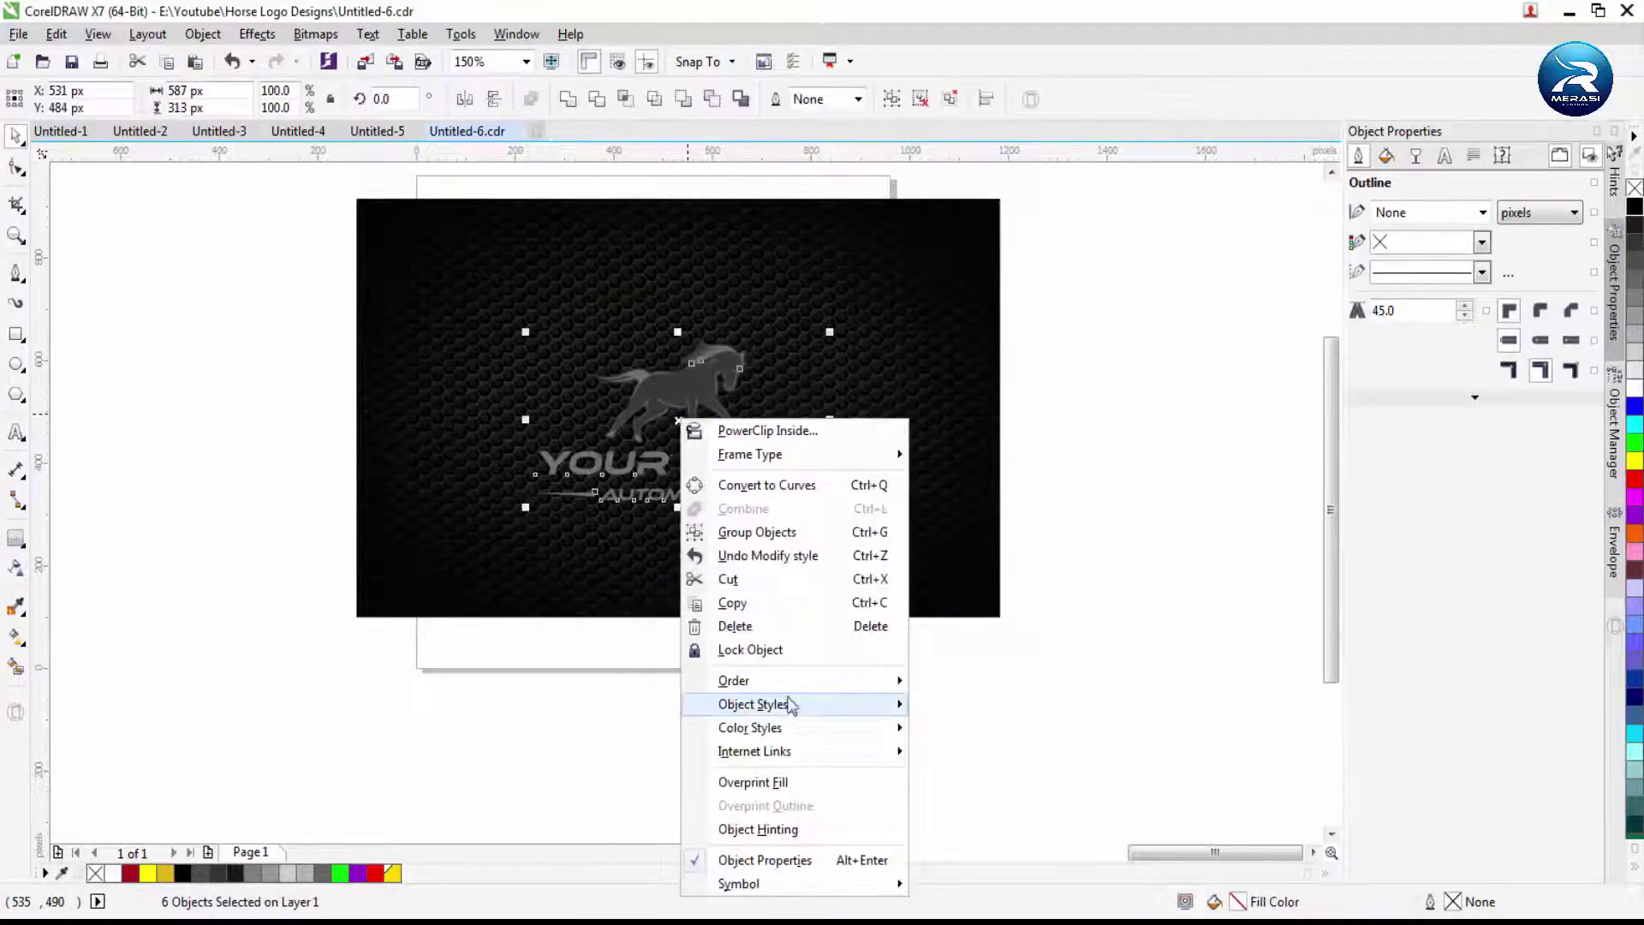
pyautogui.moveTo(732, 680)
pyautogui.click(994, 680)
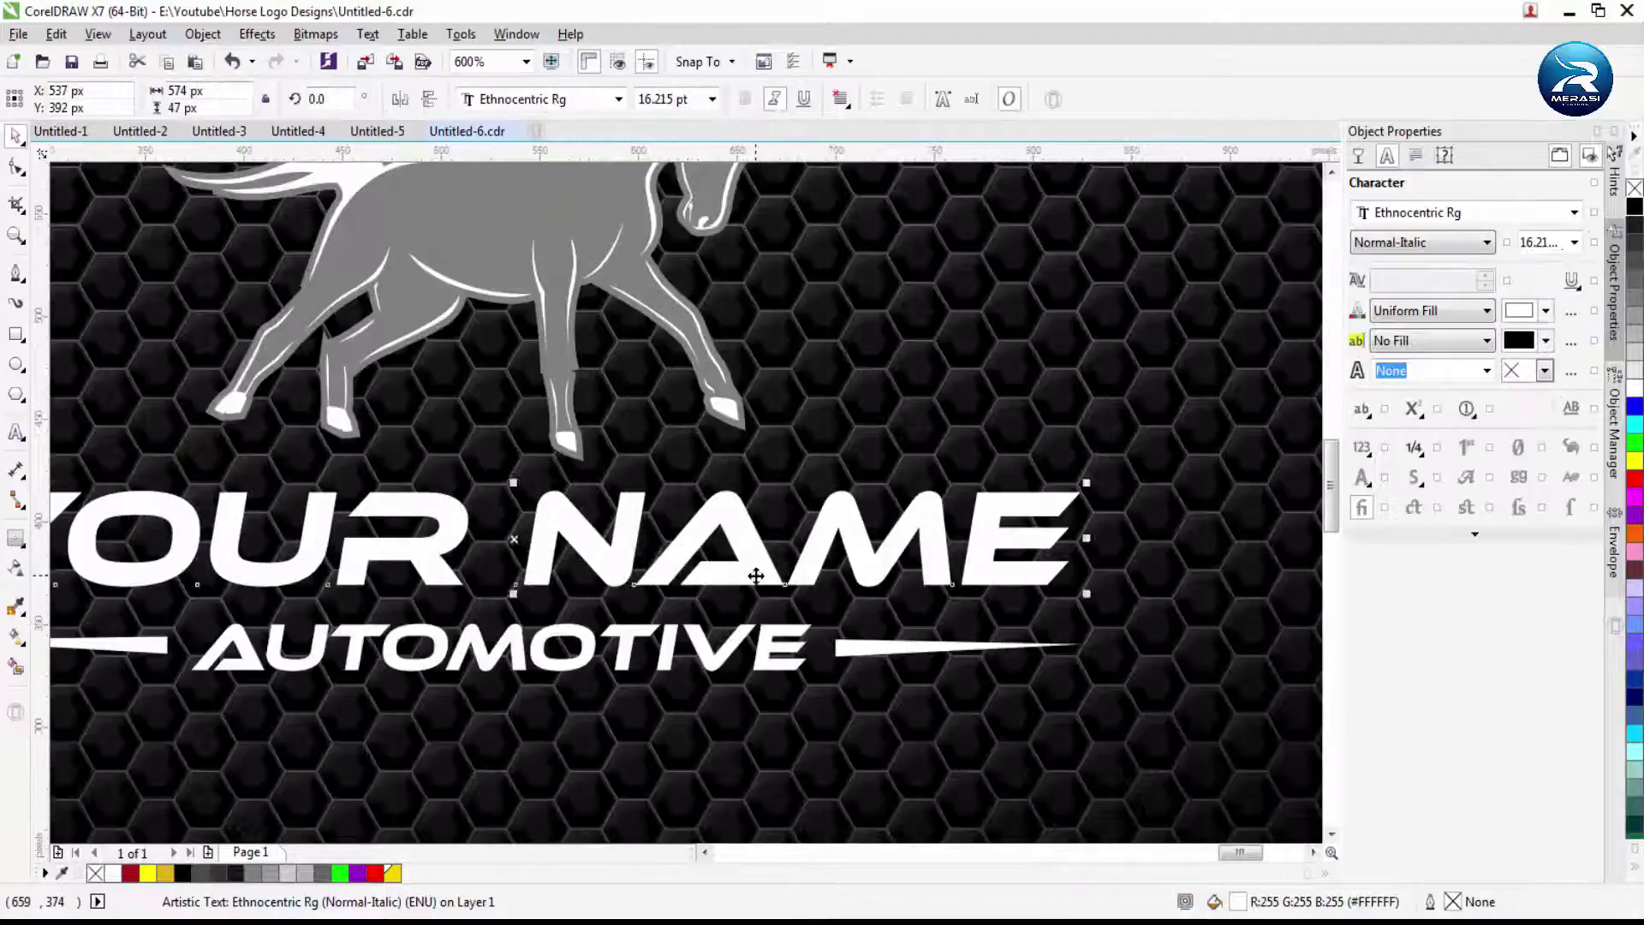
# Apply a vertical linear fountain fill to the YOUR NAME lettering, from red at its base to light pink at its top
pyautogui.click(16, 636)
pyautogui.click(71, 99)
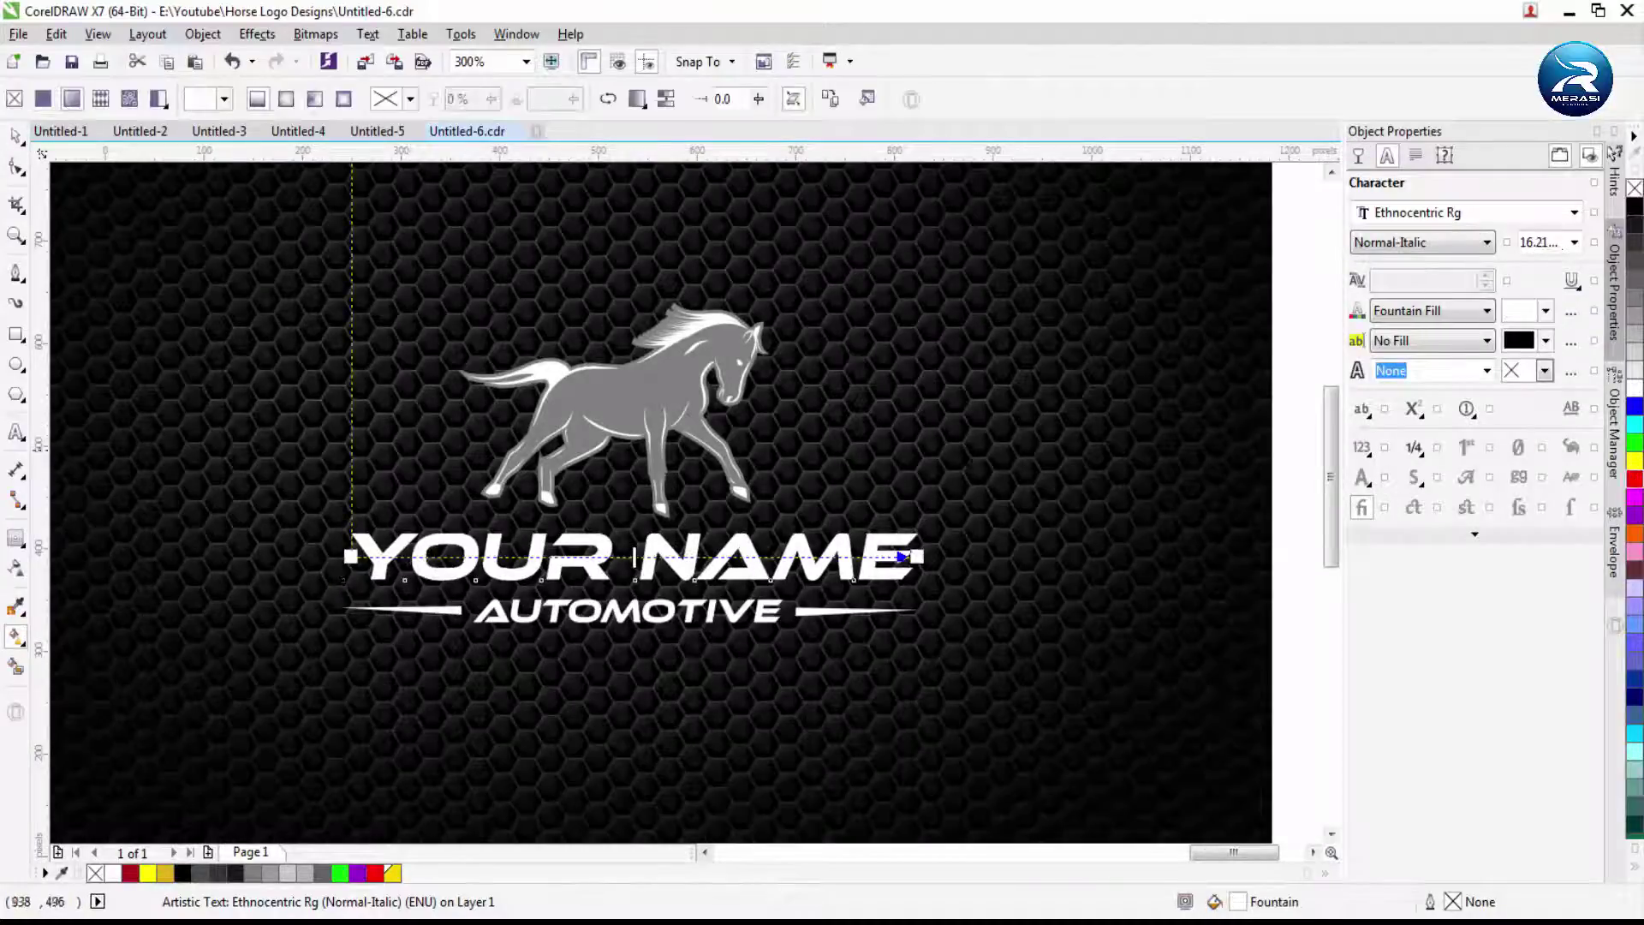
pyautogui.press('g')
pyautogui.click(1634, 478)
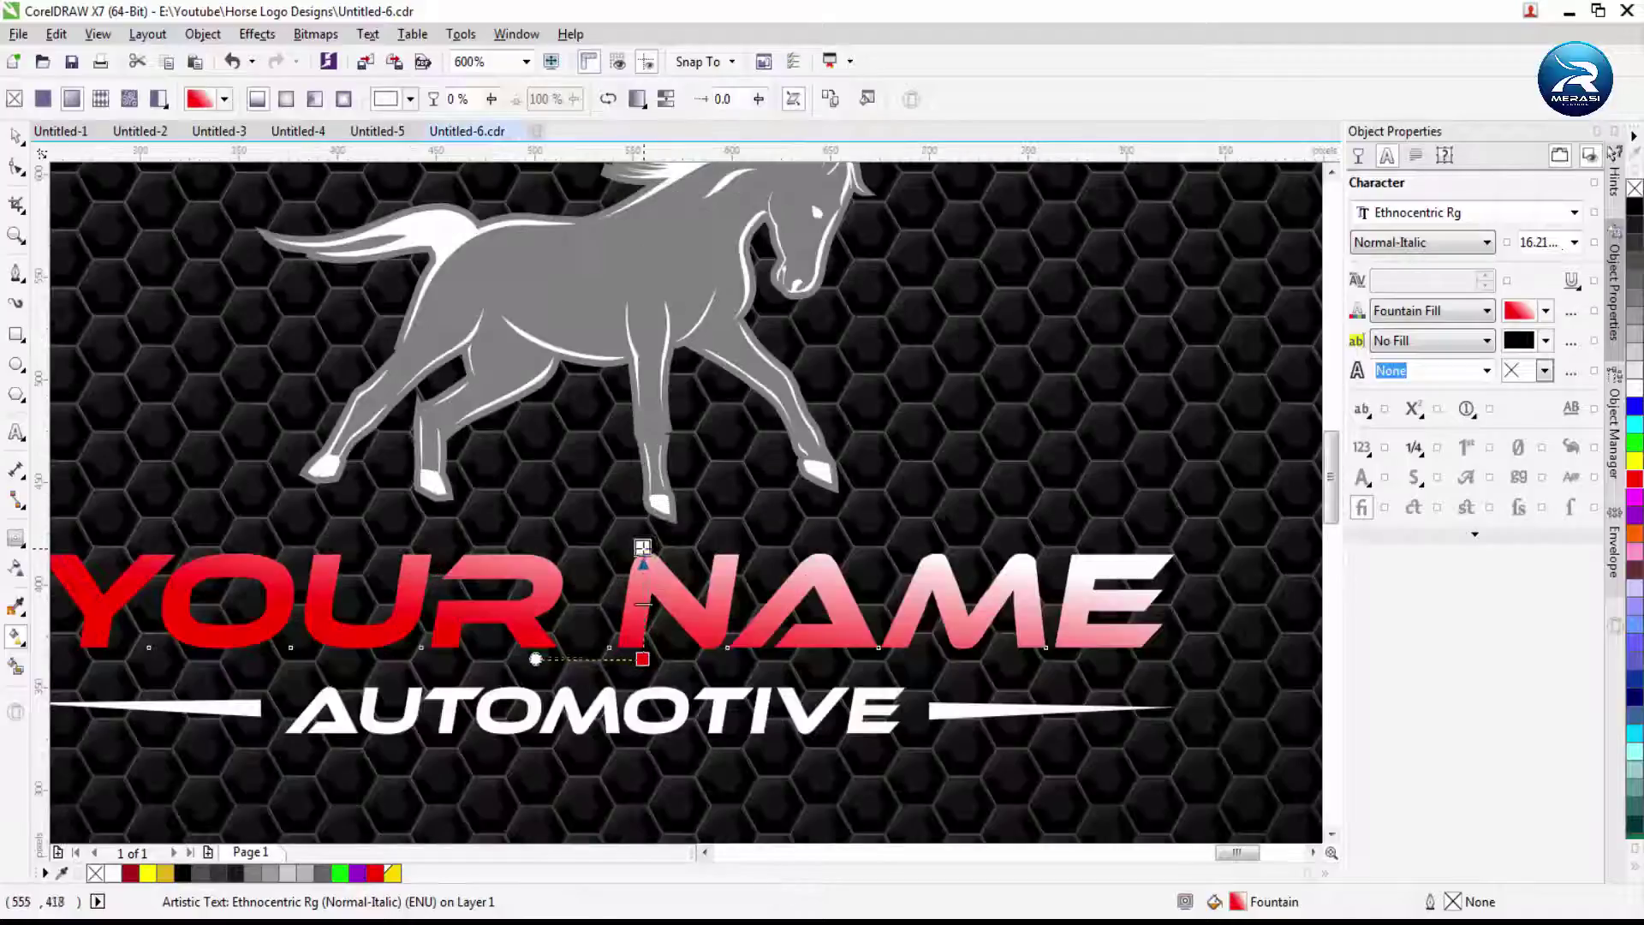
pyautogui.scroll(2, 657, 548)
pyautogui.click(701, 541)
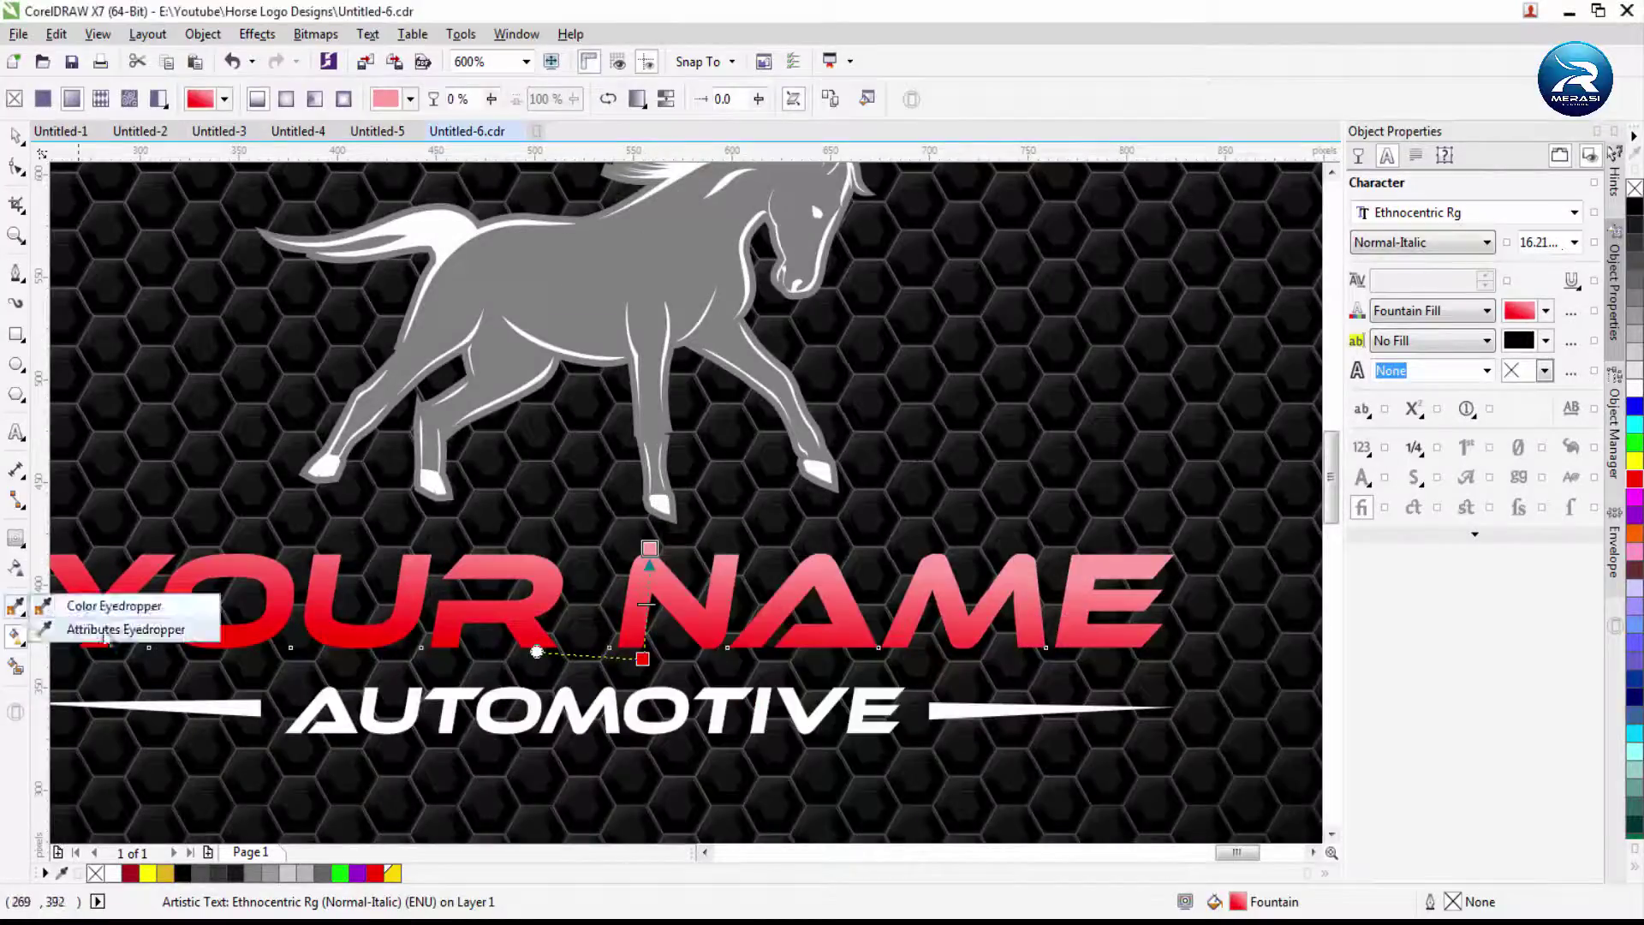
# Try to copy the YOUR NAME lettering's red-to-pink attributes onto the AUTOMOTIVE text
pyautogui.click(125, 629)
pyautogui.scroll(-2, 594, 390)
pyautogui.scroll(2, 594, 390)
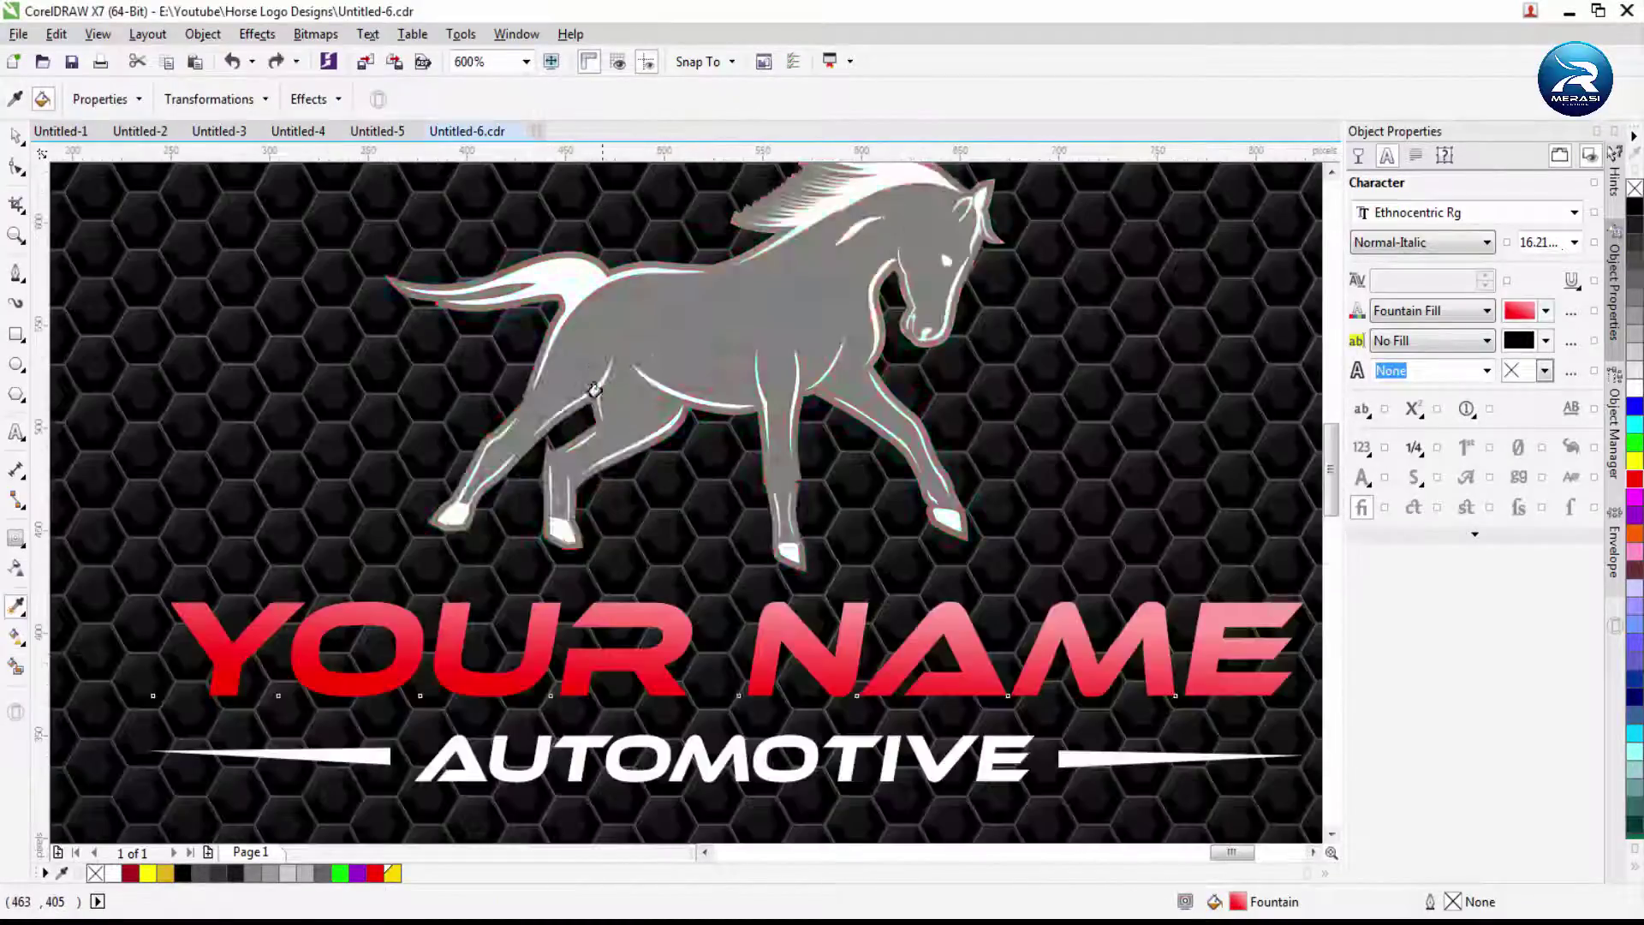
pyautogui.scroll(2, 668, 569)
pyautogui.click(668, 569)
pyautogui.scroll(-2, 668, 568)
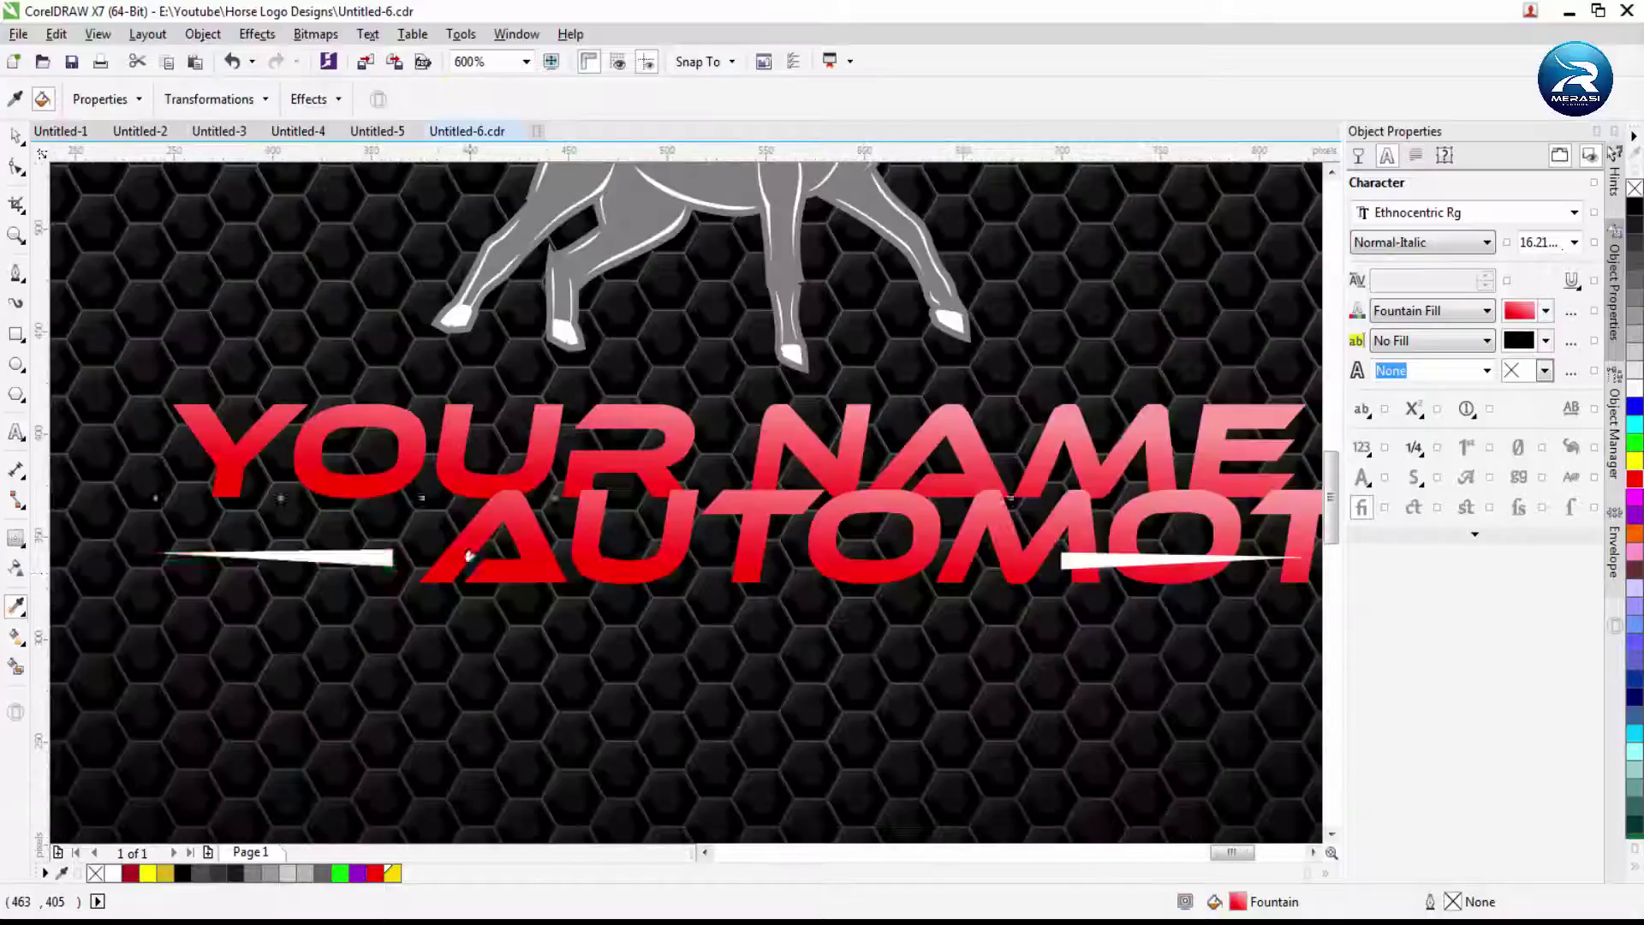
# Apply the red-to-pink gradient to the AUTOMOTIVE text at its original size and to its two flanking lines
pyautogui.click(13, 137)
pyautogui.scroll(-2, 521, 492)
pyautogui.moveTo(1104, 535); pyautogui.dragTo(776, 515)
pyautogui.scroll(2, 778, 514)
pyautogui.click(776, 514)
pyautogui.scroll(-2, 777, 514)
pyautogui.scroll(2, 746, 389)
# Give the horse silhouette a grey-to-white elliptical fountain fill
pyautogui.click(746, 389)
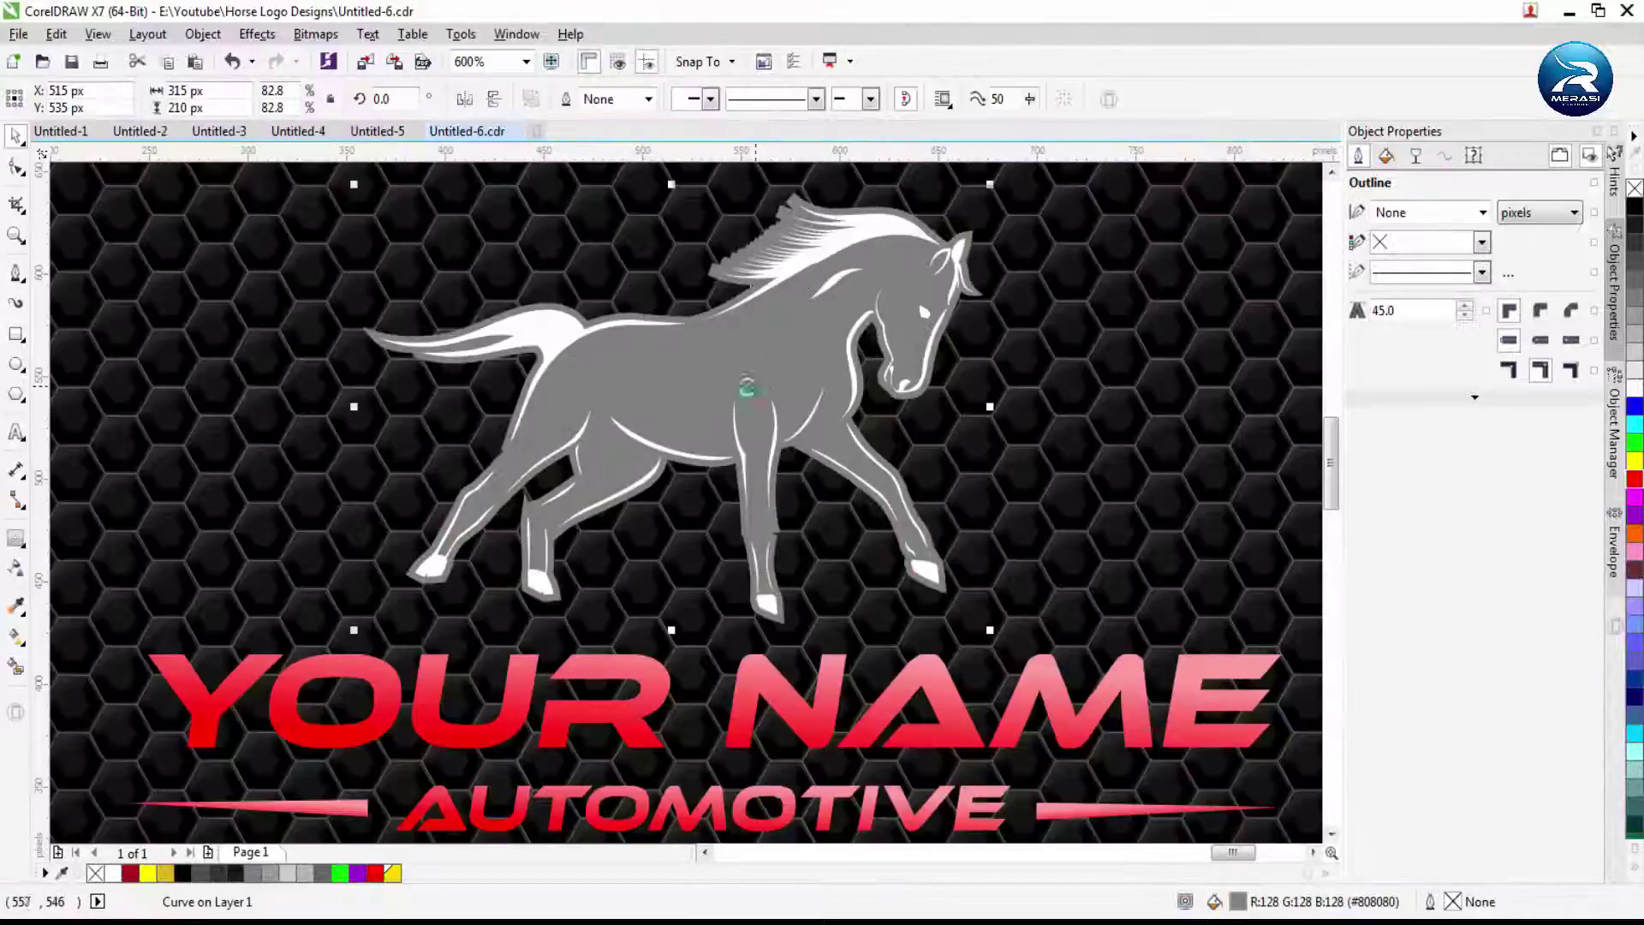
pyautogui.click(15, 635)
pyautogui.click(129, 99)
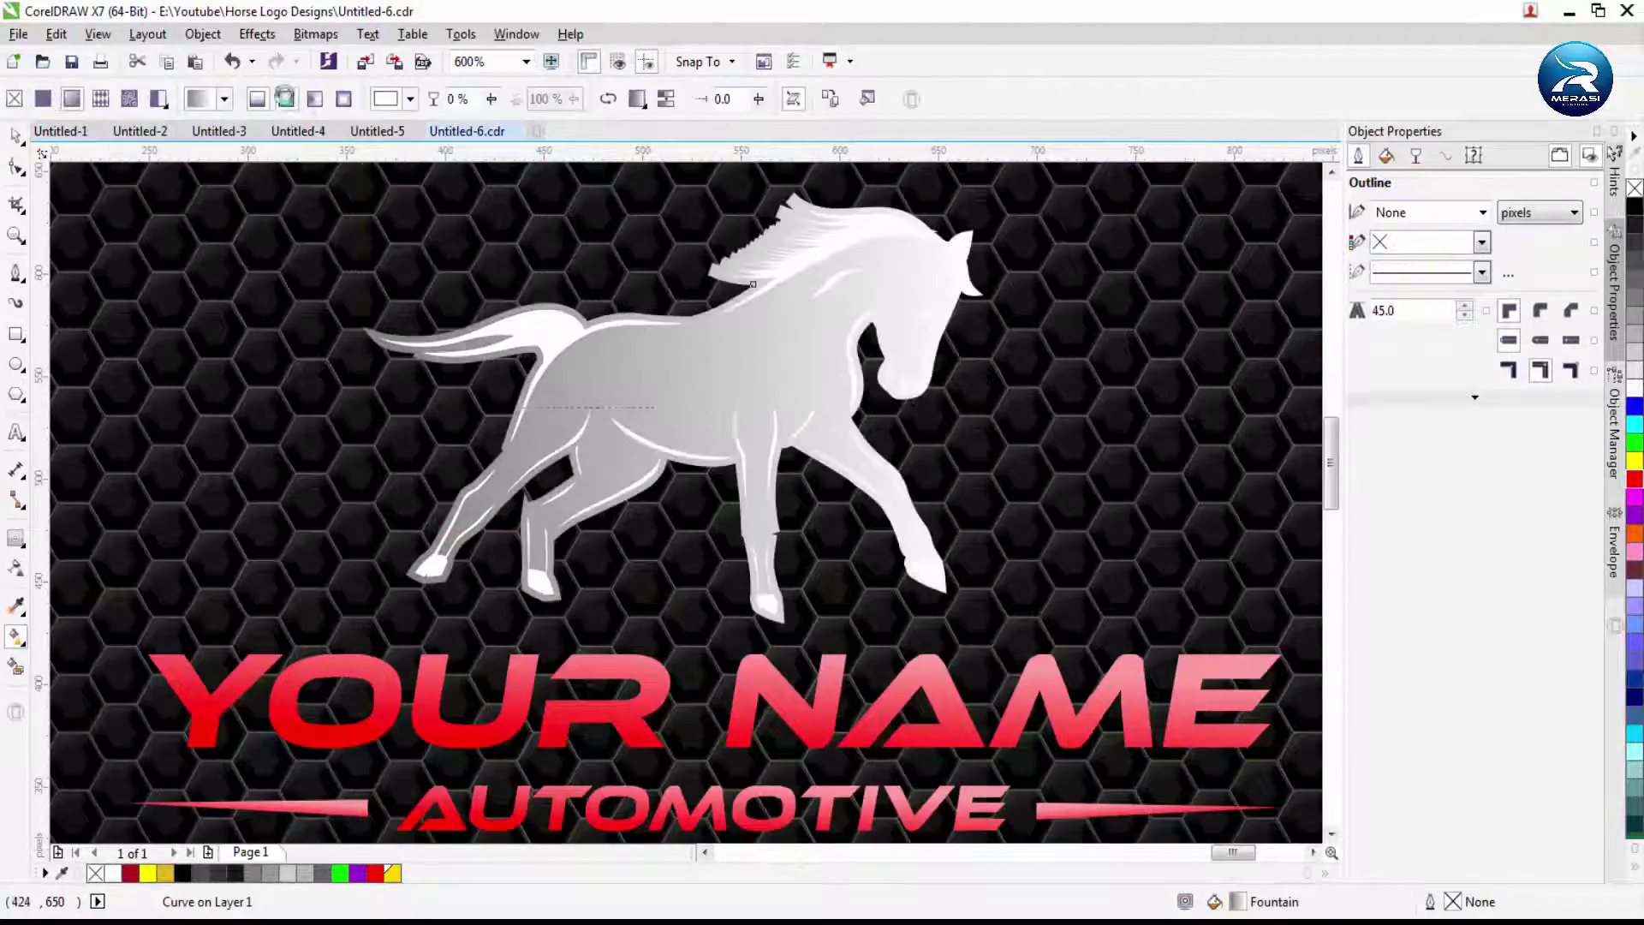
pyautogui.click(286, 98)
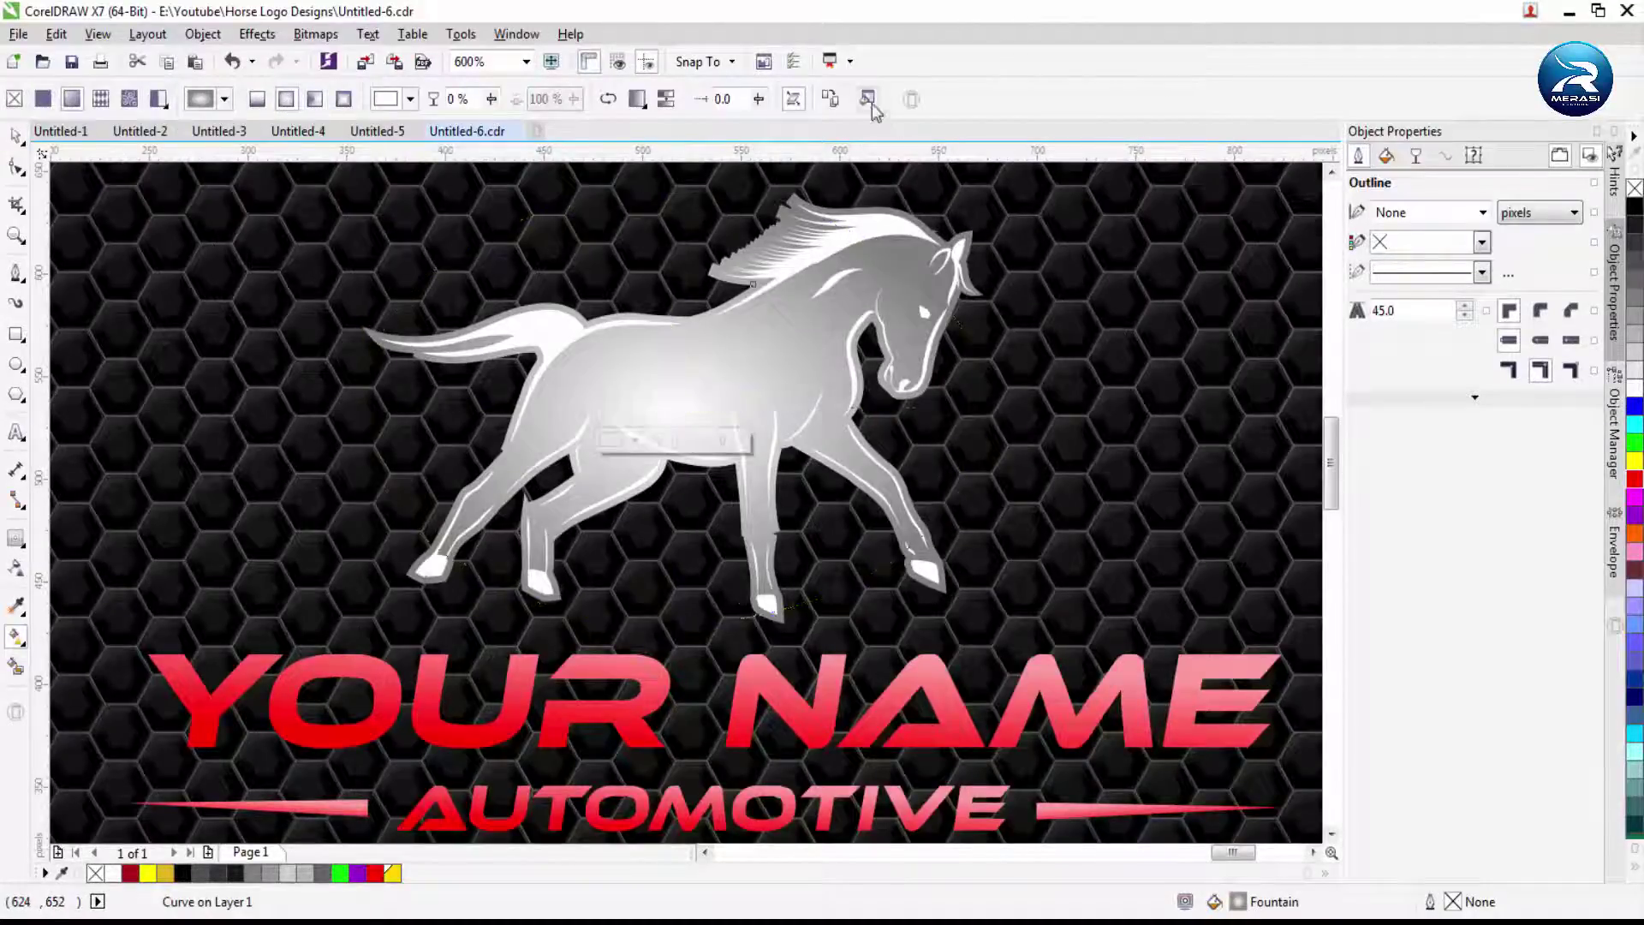
# Add a #C4C4C4 colour node at 21% and a mid-grey node at 70% to the horse's gradient
pyautogui.click(868, 99)
pyautogui.moveTo(810, 279); pyautogui.dragTo(1395, 221)
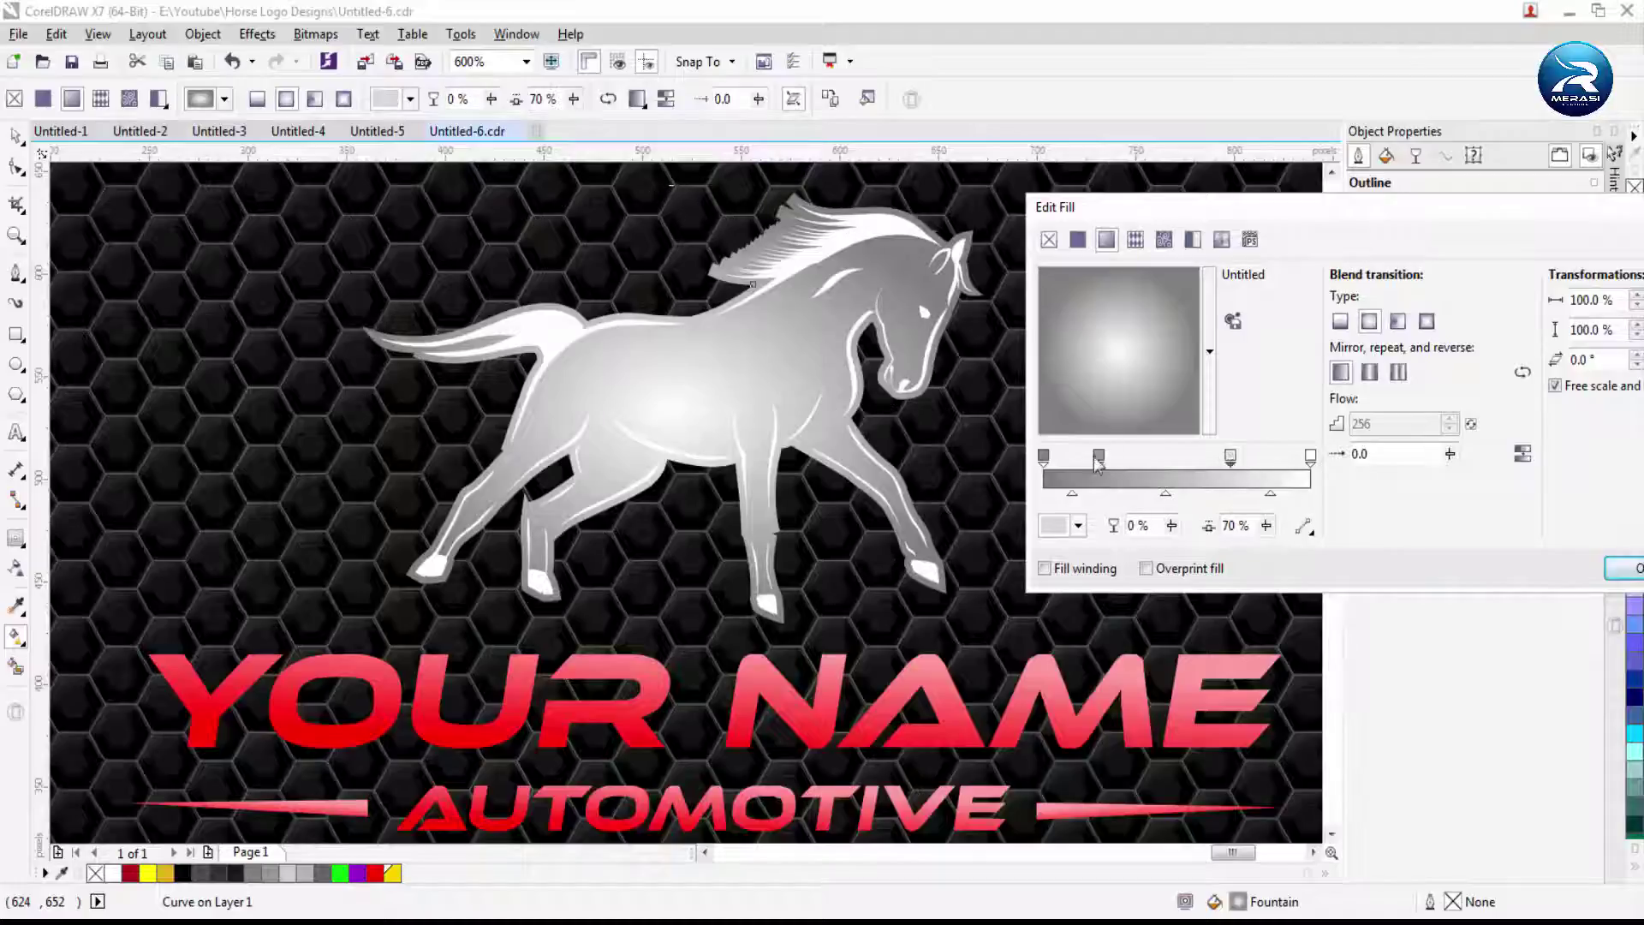
pyautogui.click(1078, 525)
pyautogui.click(1121, 570)
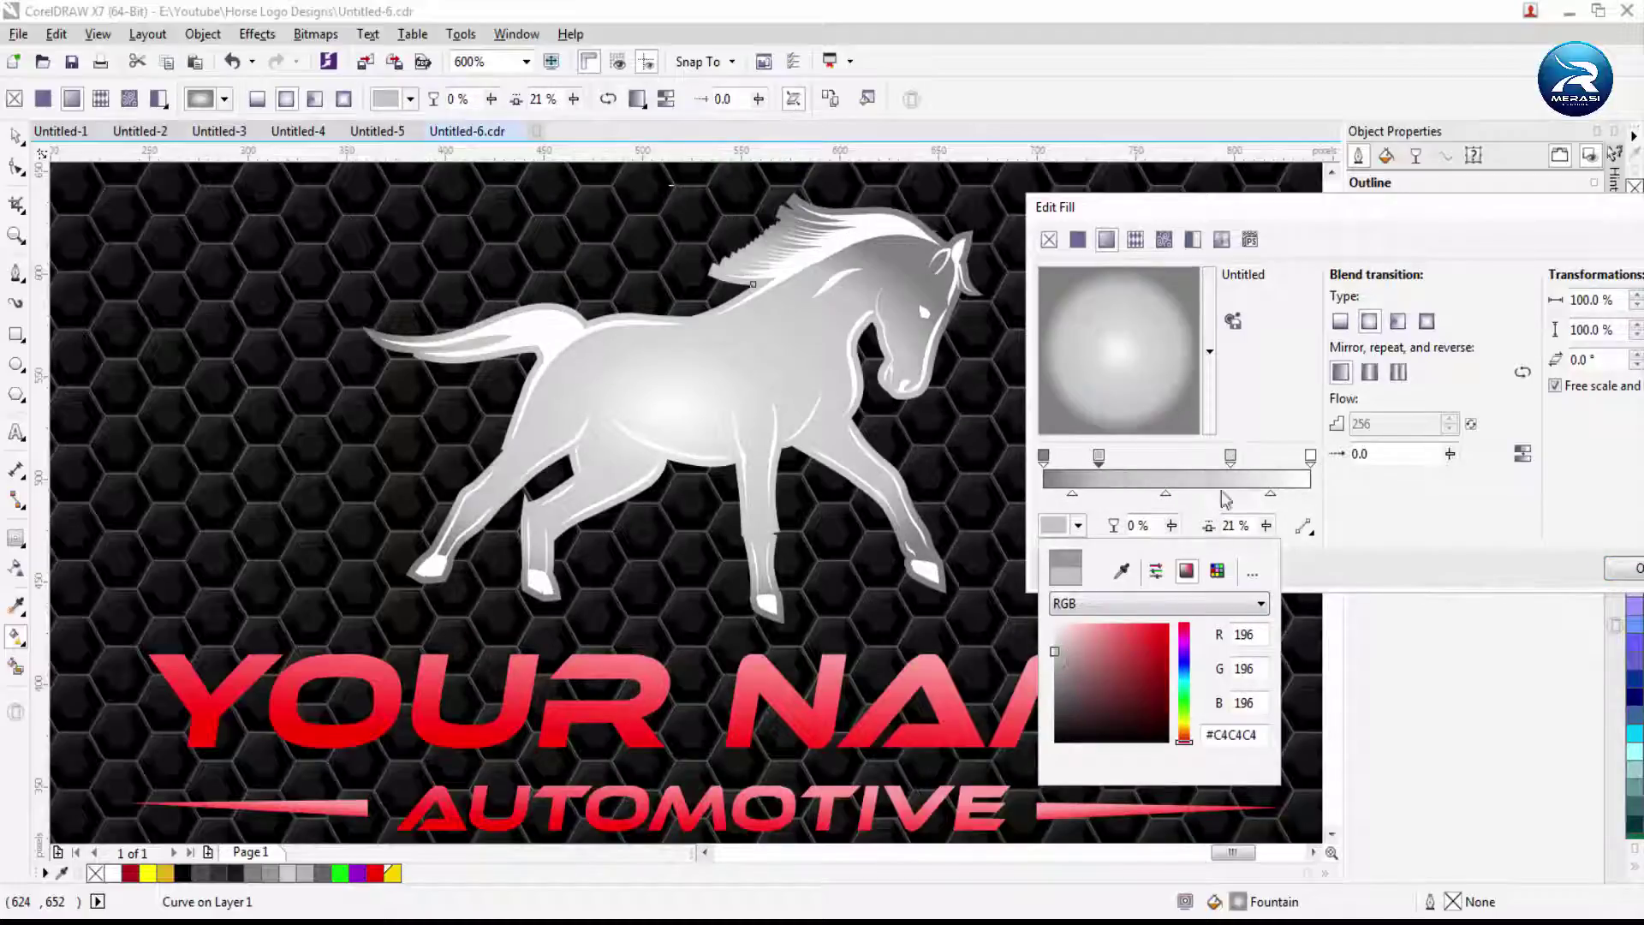
pyautogui.click(1231, 455)
pyautogui.click(1078, 525)
pyautogui.click(1106, 240)
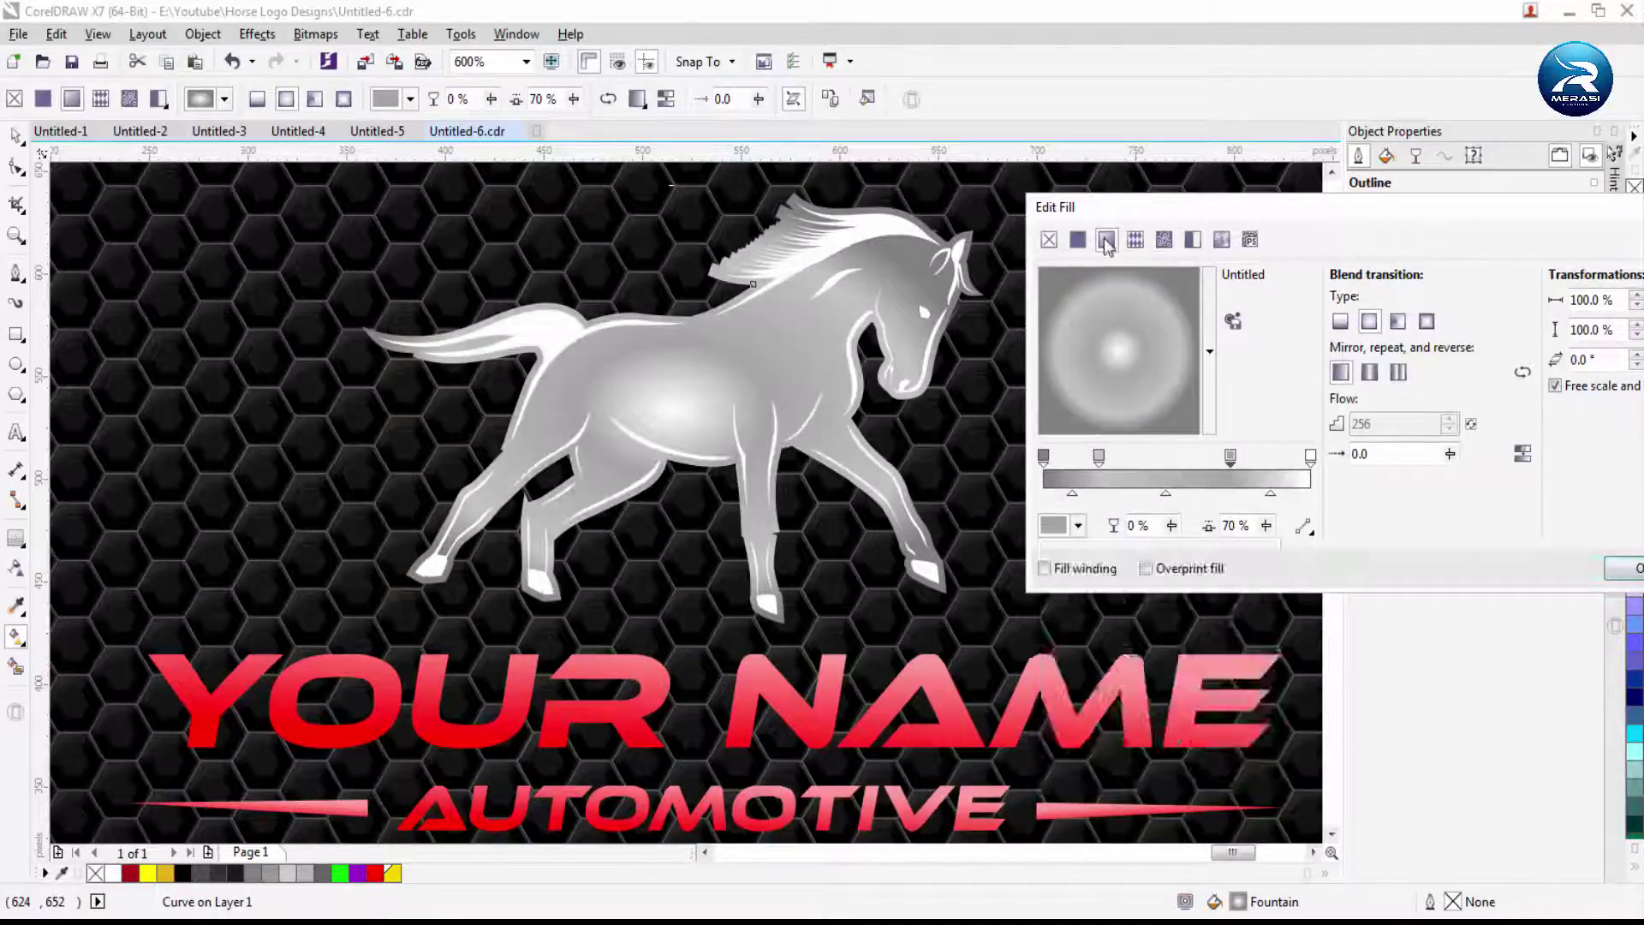
# Change the horse's gradient to a linear blend and adjust its intermediate grey nodes for a silver look
pyautogui.click(1340, 320)
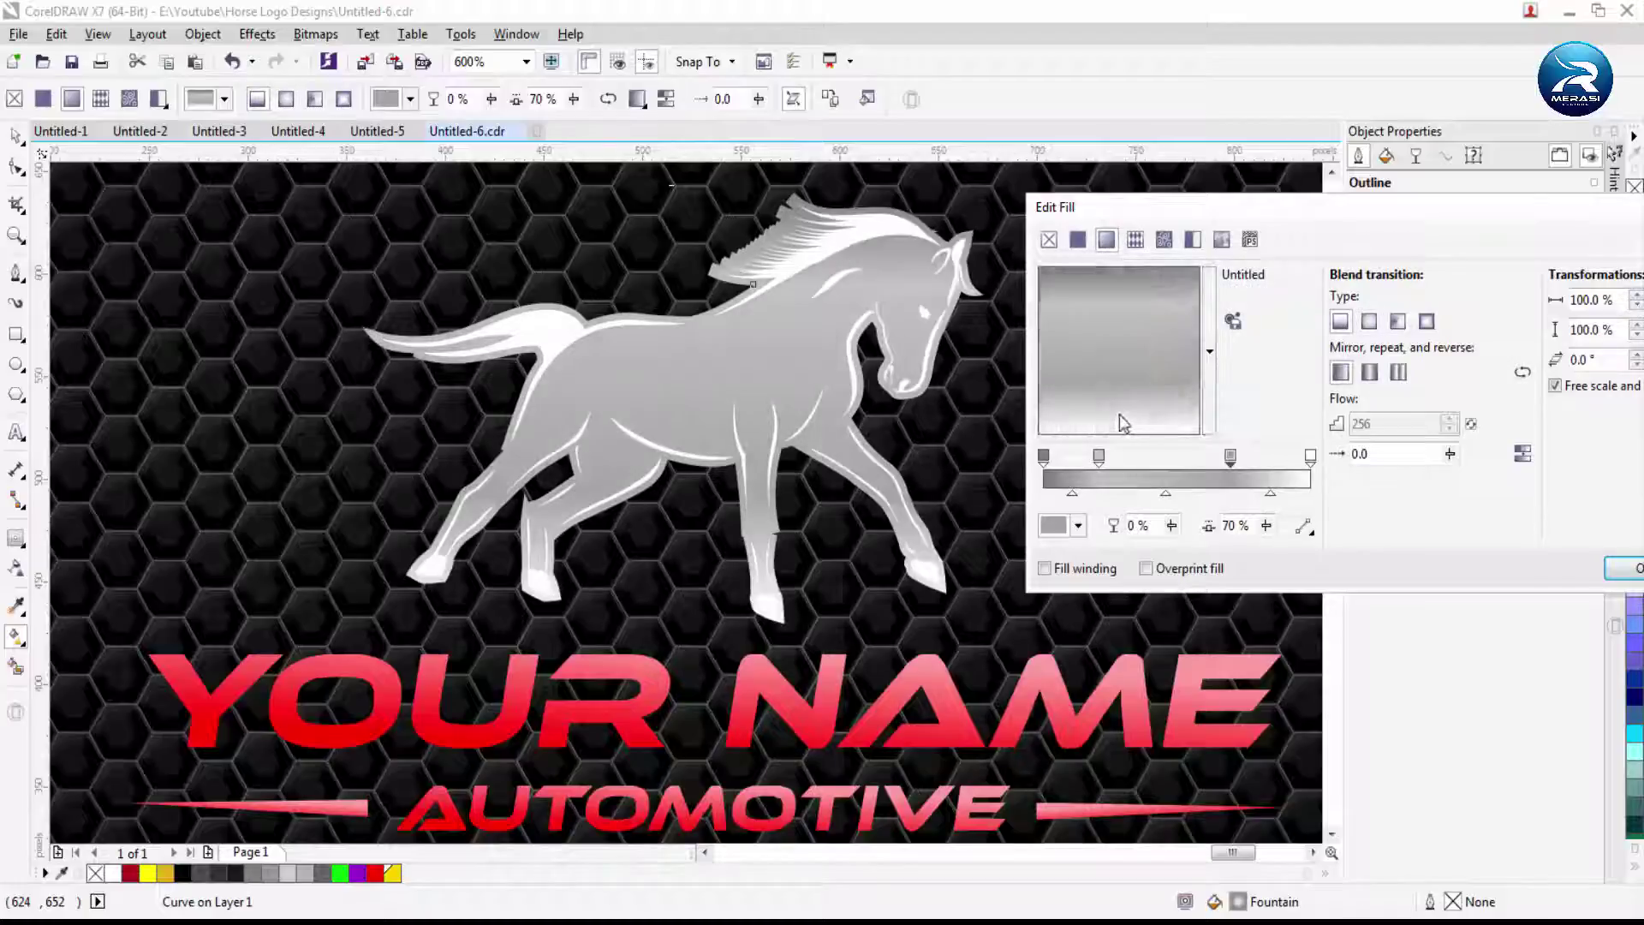
pyautogui.moveTo(1230, 456); pyautogui.dragTo(1191, 456)
pyautogui.click(1098, 456)
pyautogui.click(1078, 525)
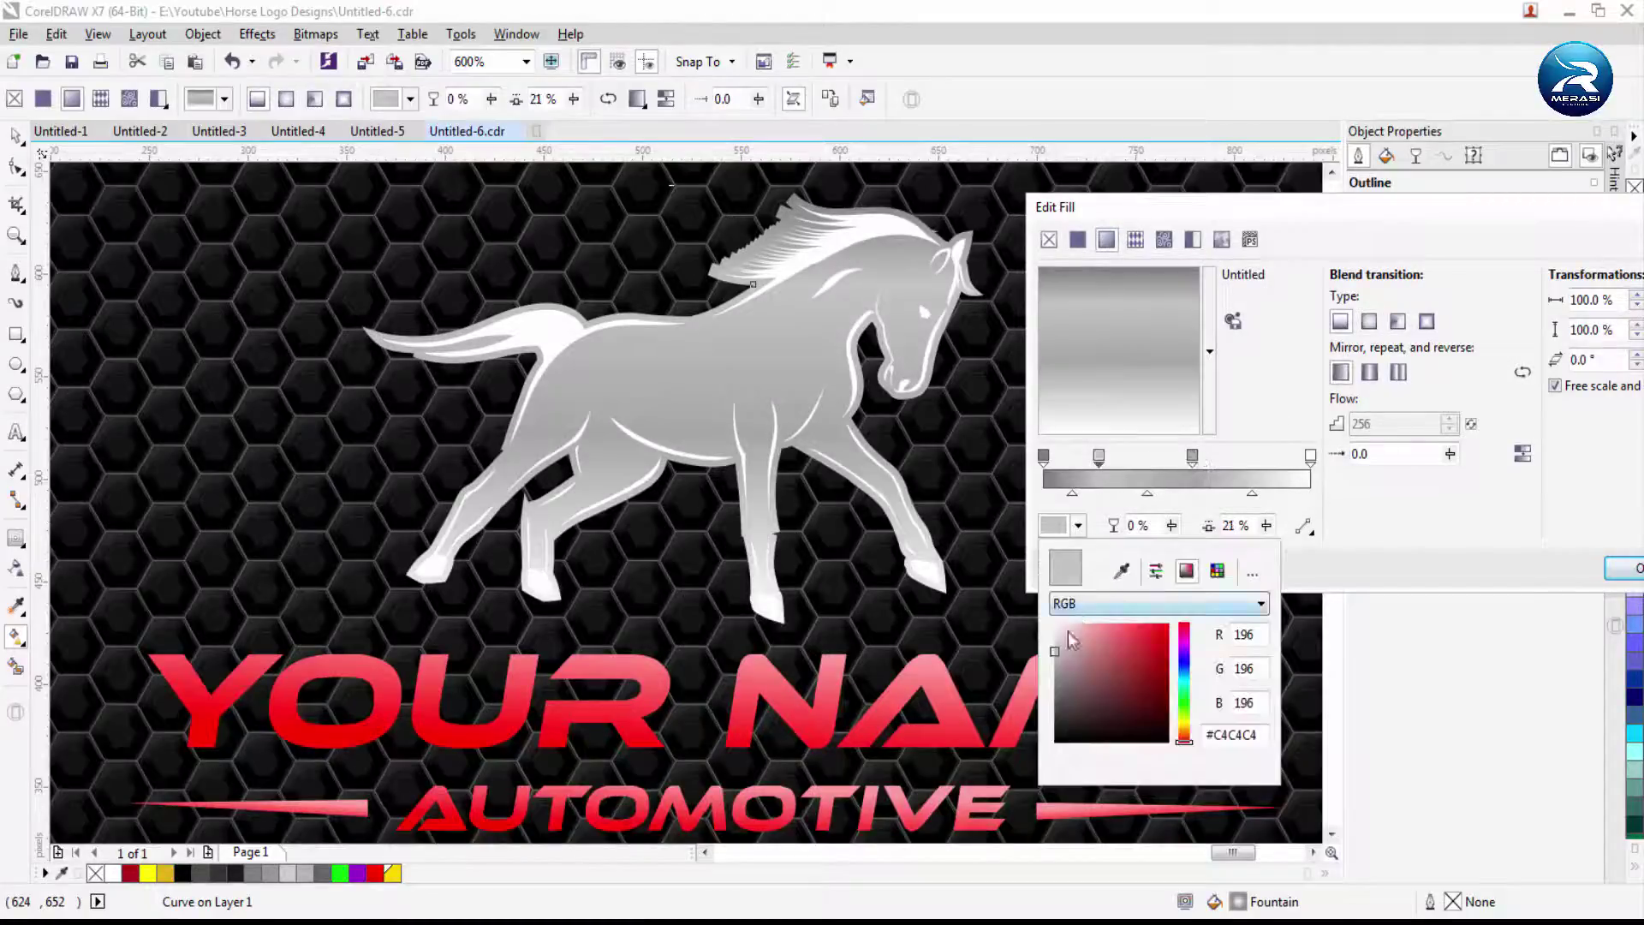
pyautogui.click(1059, 647)
pyautogui.click(1310, 455)
pyautogui.moveTo(1175, 487); pyautogui.dragTo(1166, 462)
pyautogui.press('Return')
pyautogui.press('F3')
pyautogui.press('space')
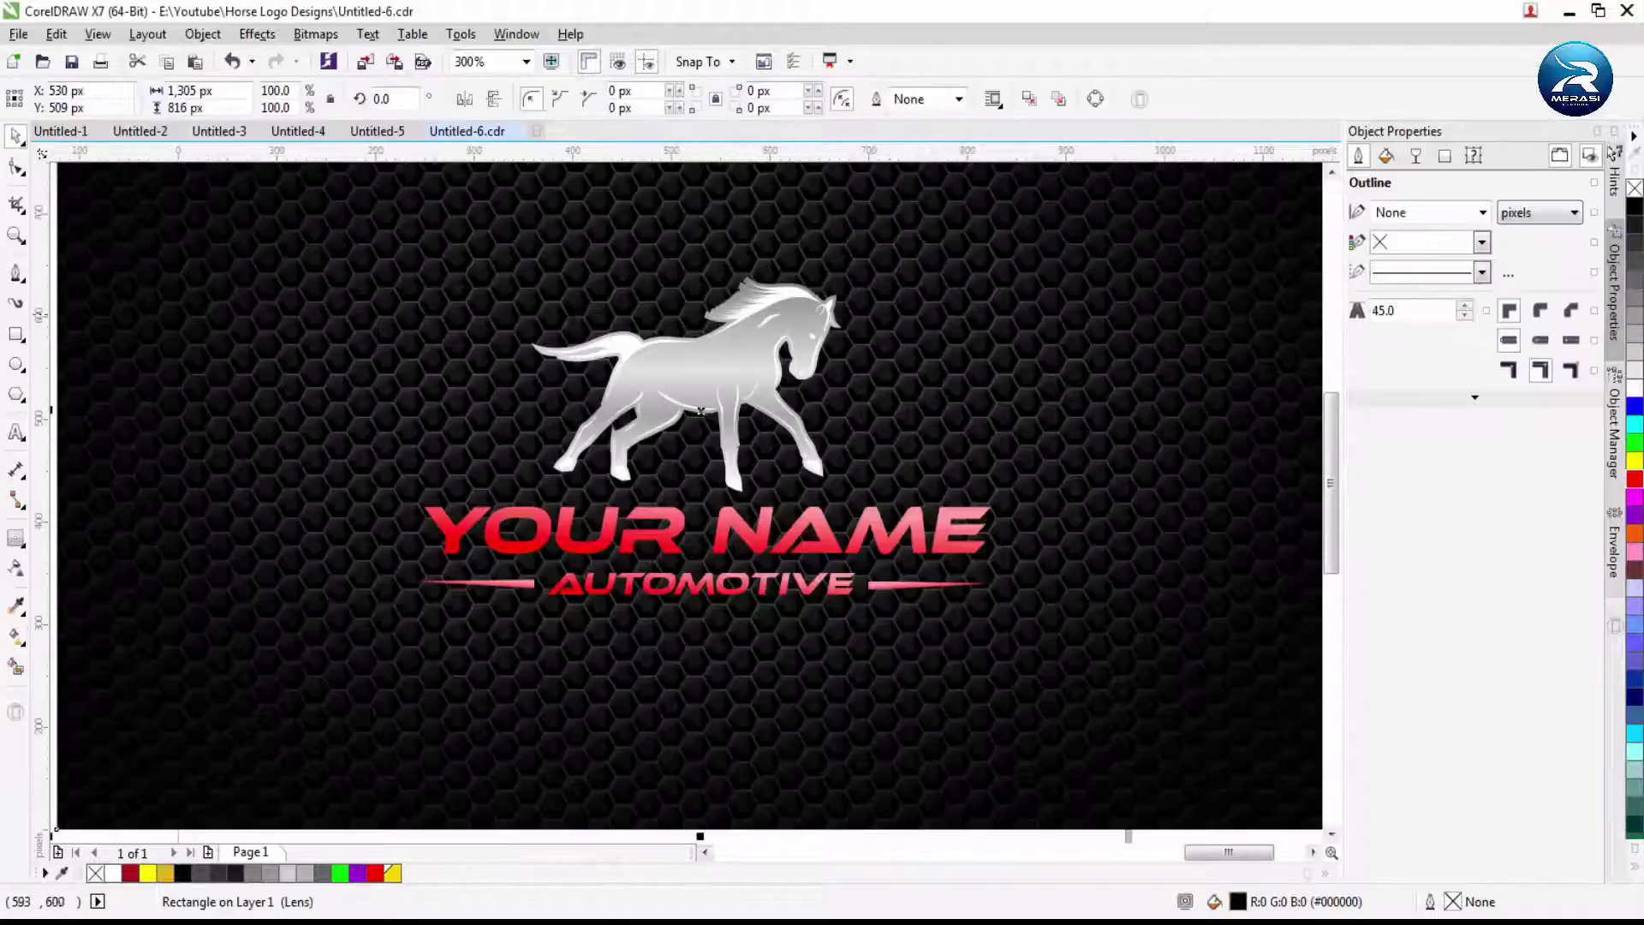
# Copy the horse's silver gradient onto the YOUR NAME lettering
pyautogui.press('Escape')
pyautogui.scroll(-2, 700, 411)
pyautogui.scroll(4, 600, 479)
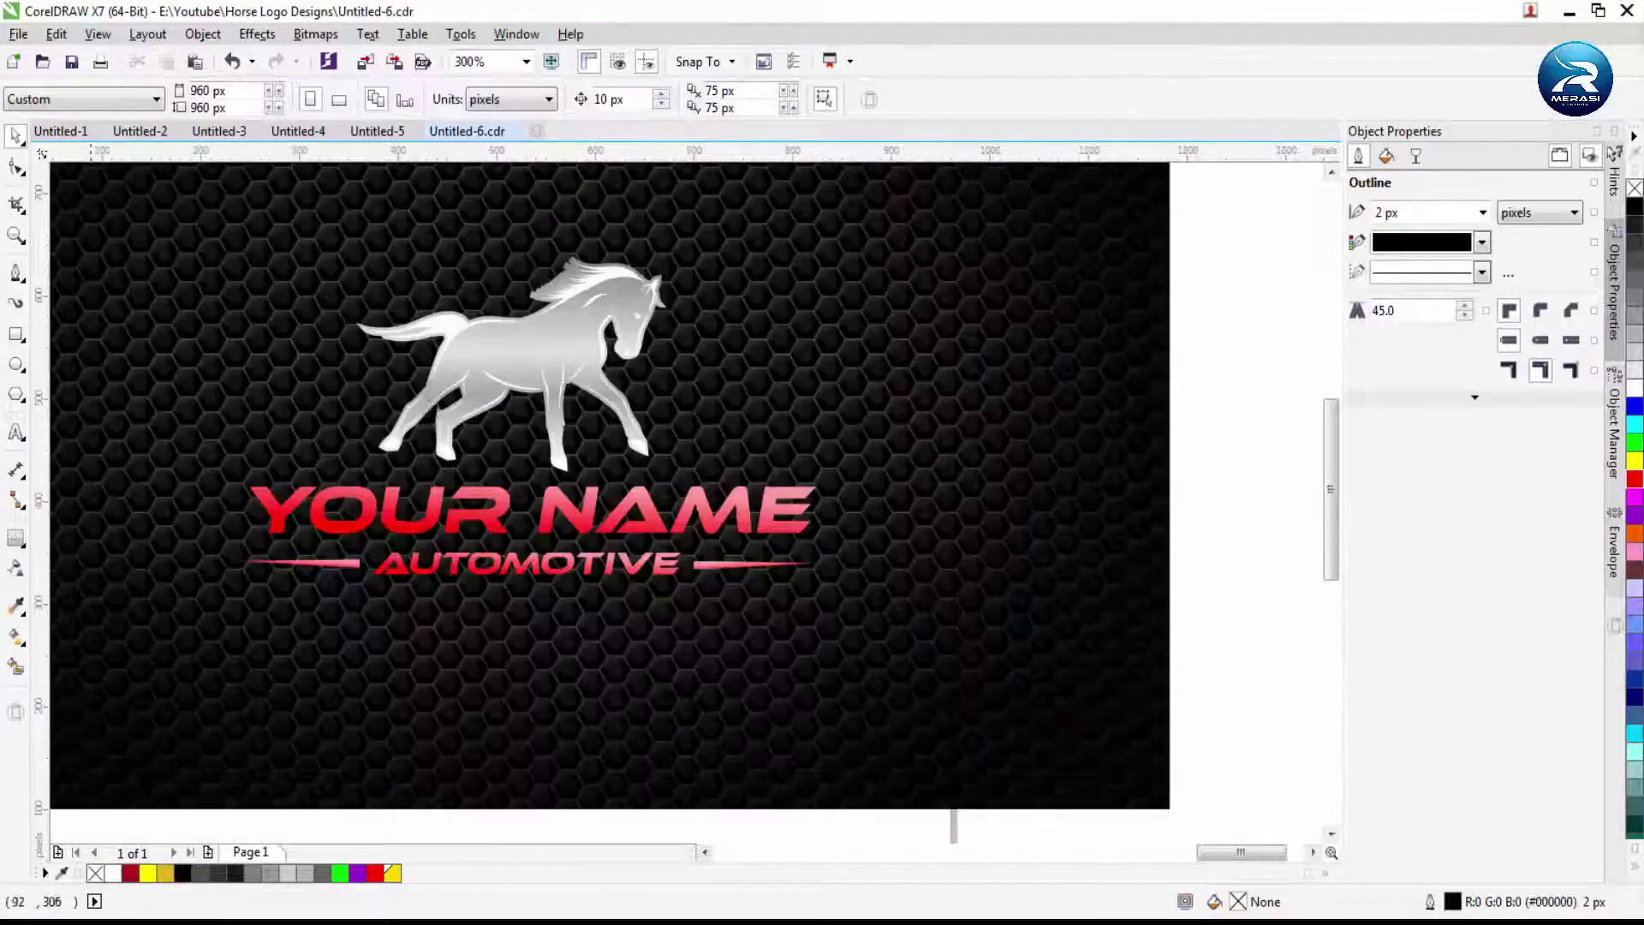
pyautogui.press('i')
pyautogui.scroll(-2, 525, 542)
pyautogui.scroll(2, 525, 543)
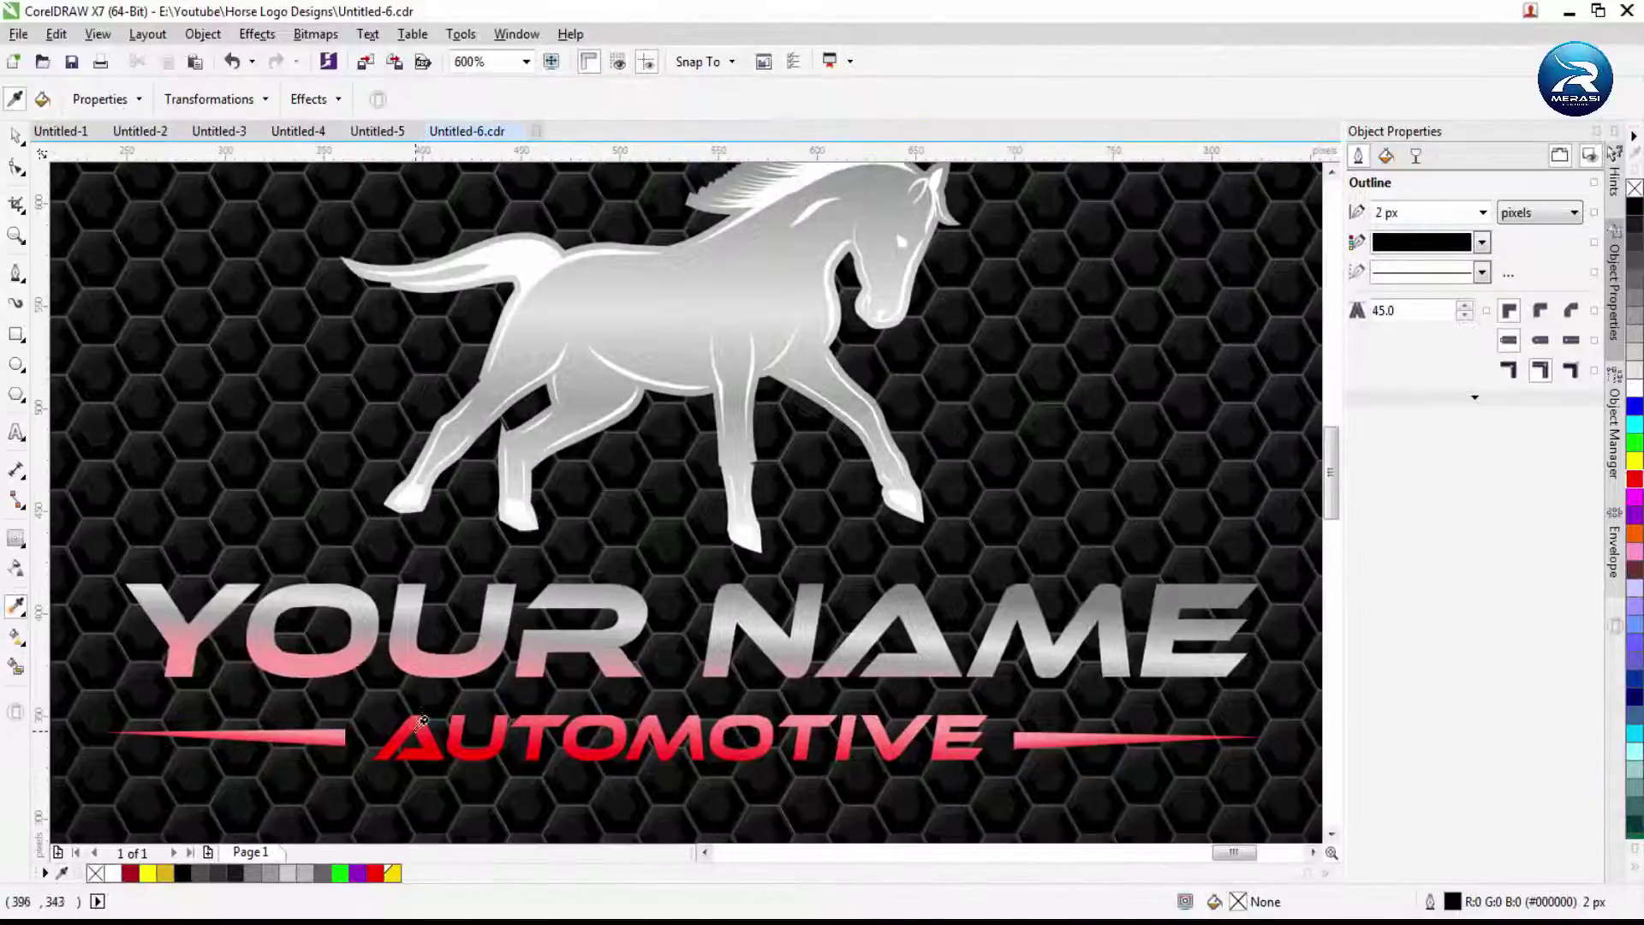
# Copy the red-to-pink gradient onto the horse silhouette
pyautogui.click(579, 319)
pyautogui.press('space')
pyautogui.scroll(2, 736, 544)
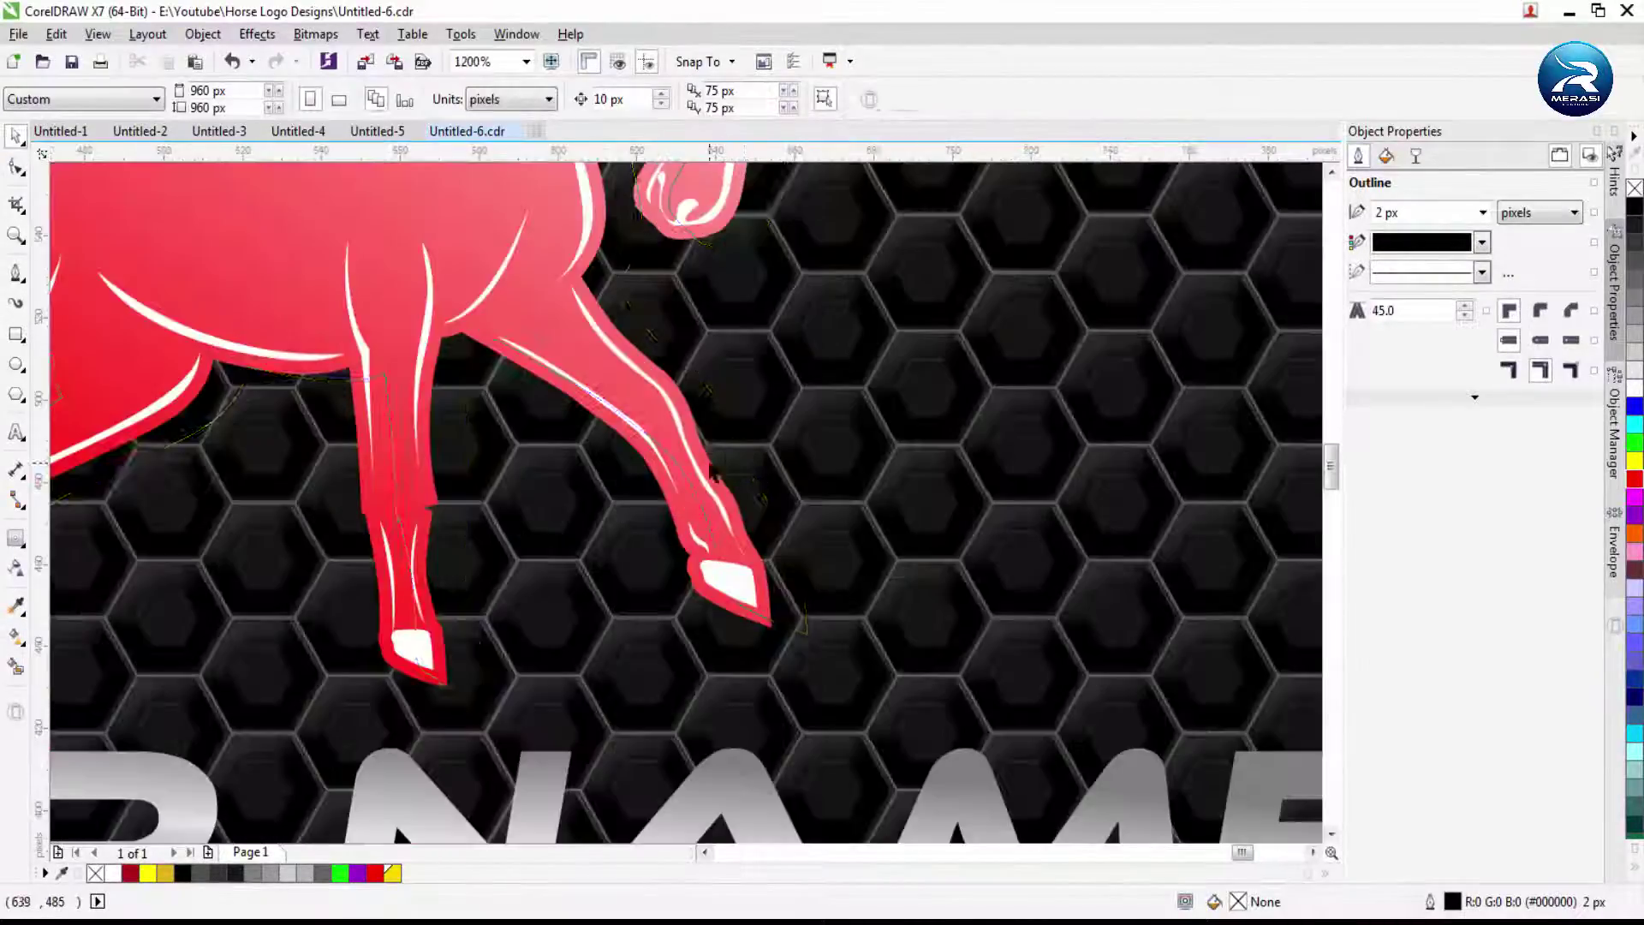
pyautogui.scroll(-6, 825, 532)
pyautogui.click(1035, 579)
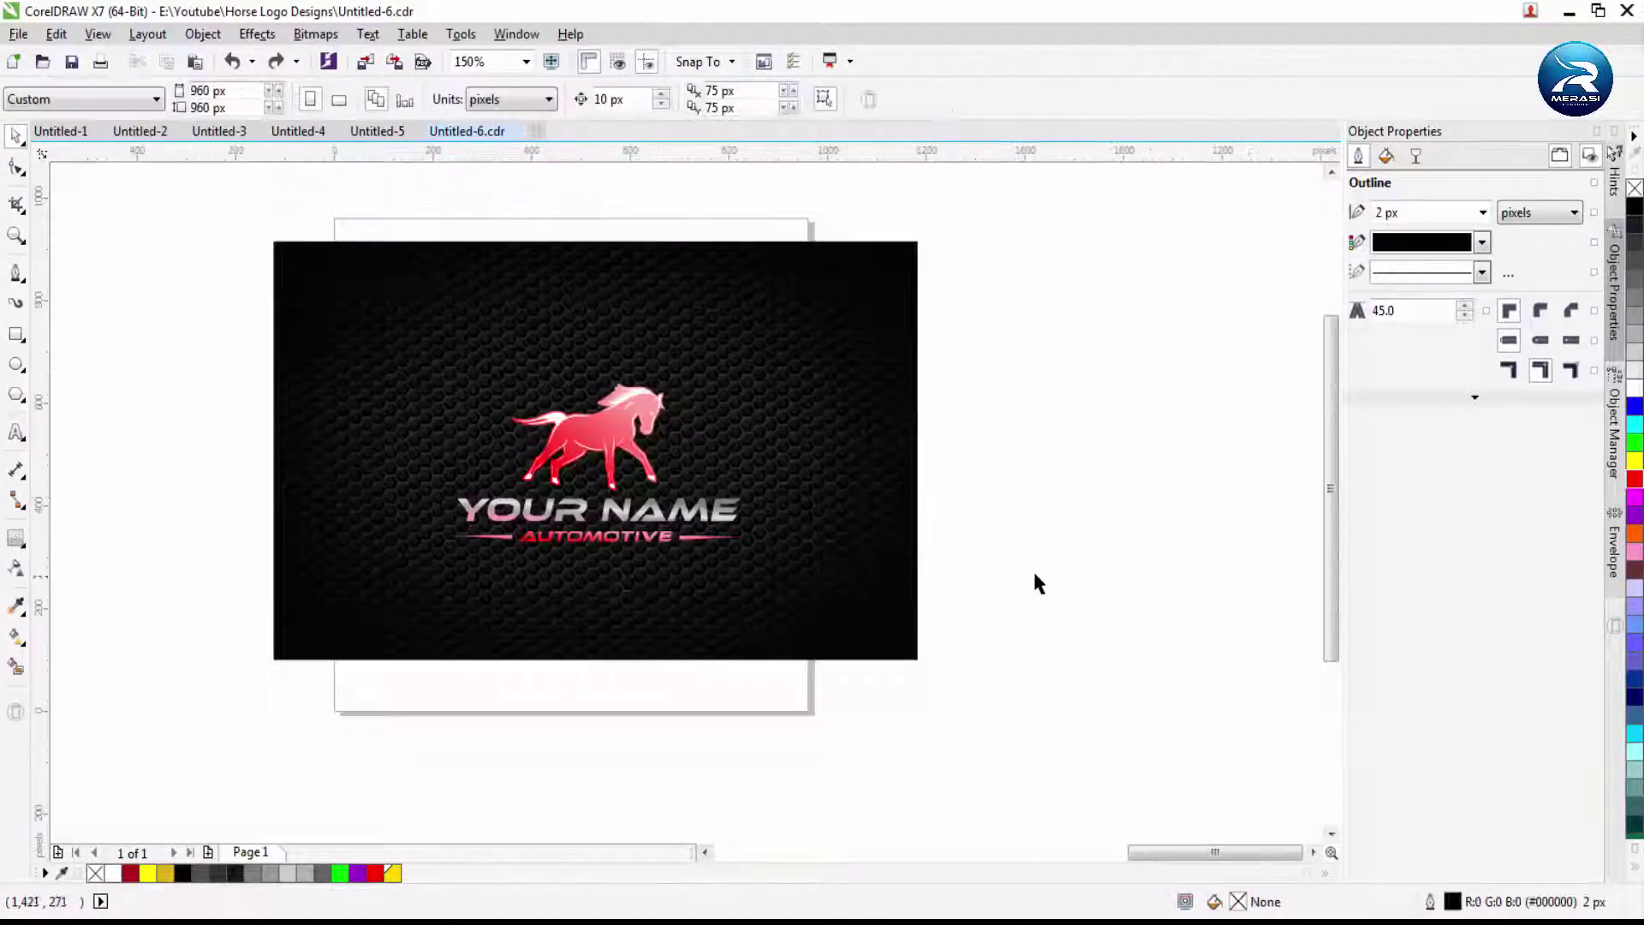
pyautogui.scroll(3, 1035, 579)
pyautogui.scroll(2, 775, 428)
# Fill the group of white detail shapes on the horse with black
pyautogui.click(649, 395)
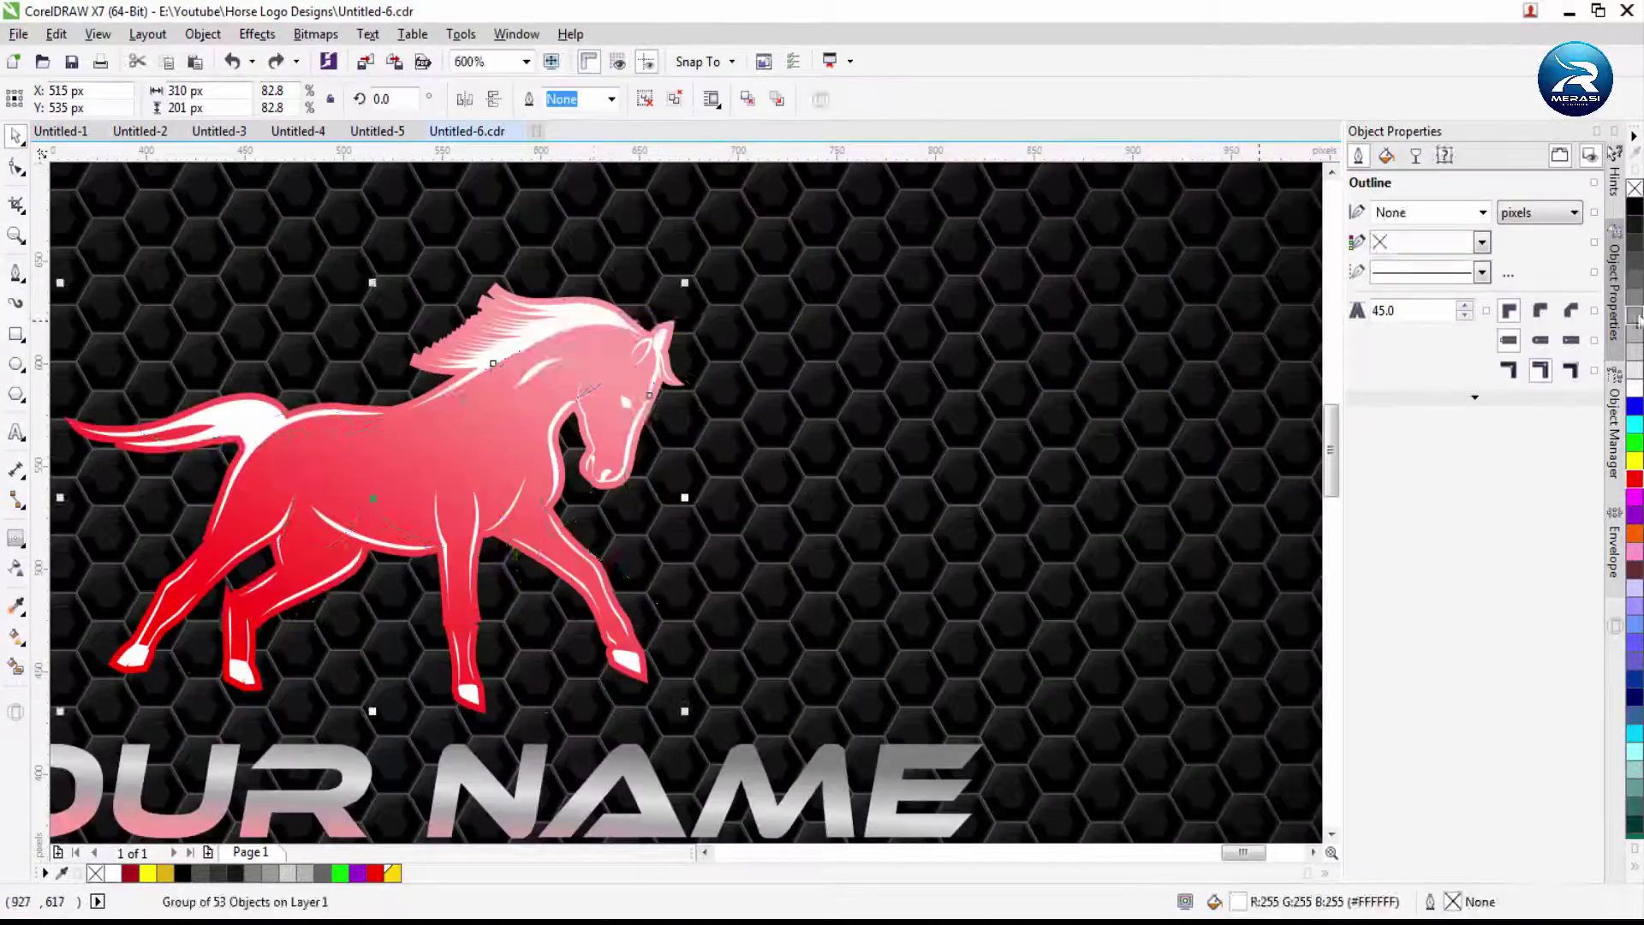
pyautogui.scroll(-4, 686, 503)
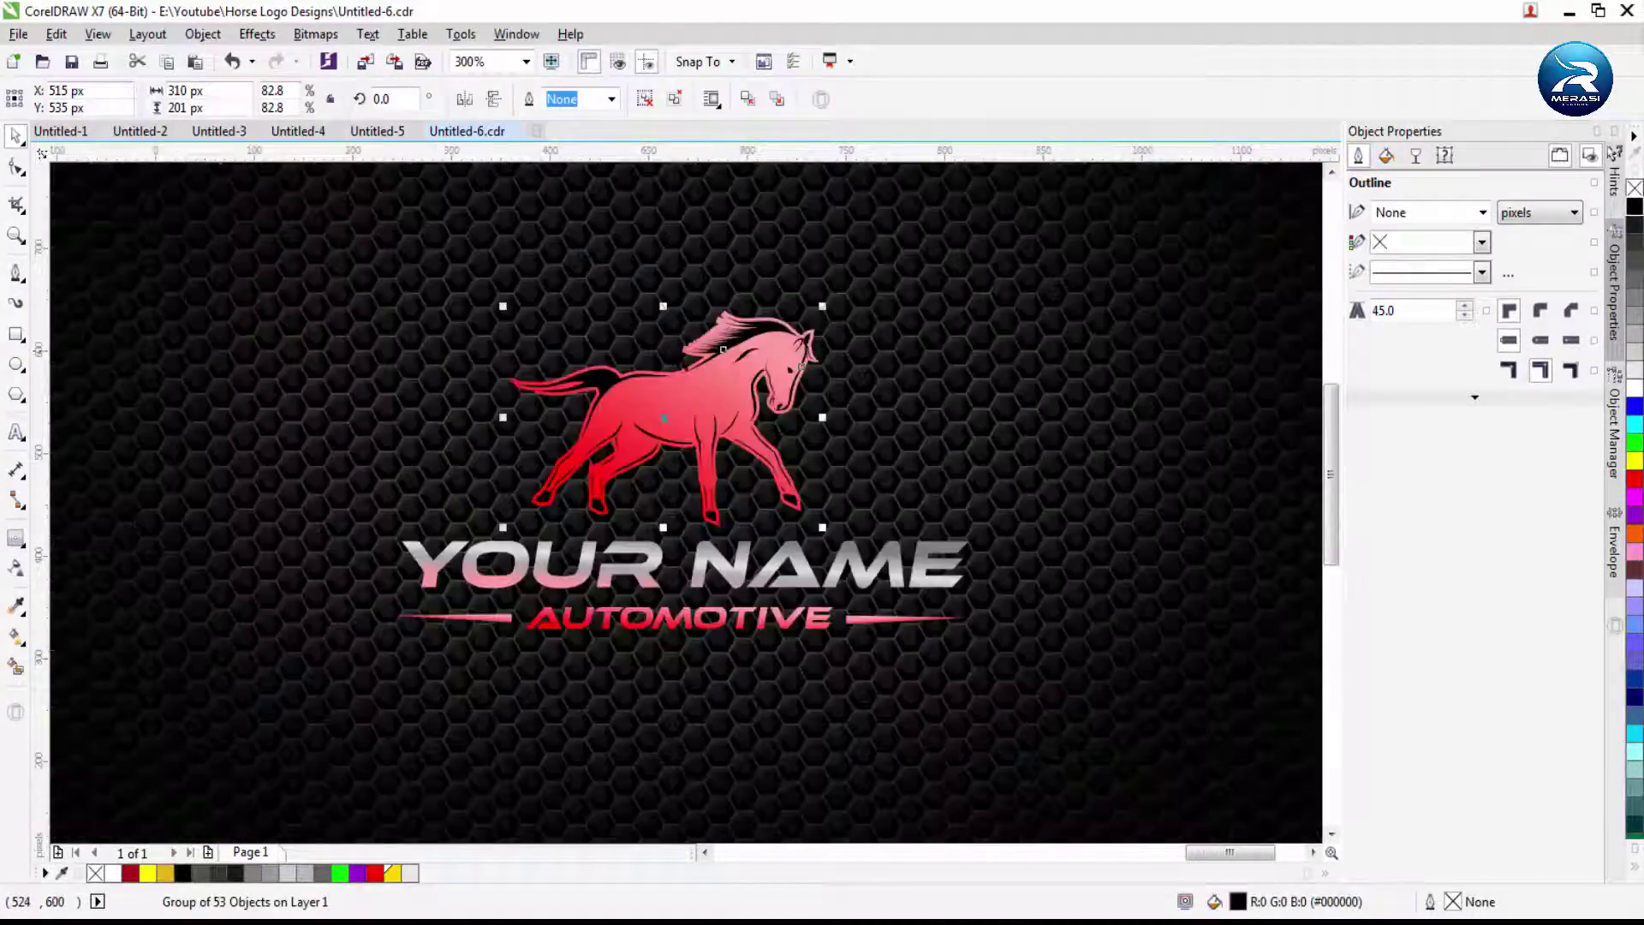
pyautogui.press('Escape')
pyautogui.scroll(2, 784, 390)
# Replace the silver fill of the YOUR NAME lettering with the red-to-pink gradient
pyautogui.click(29, 615)
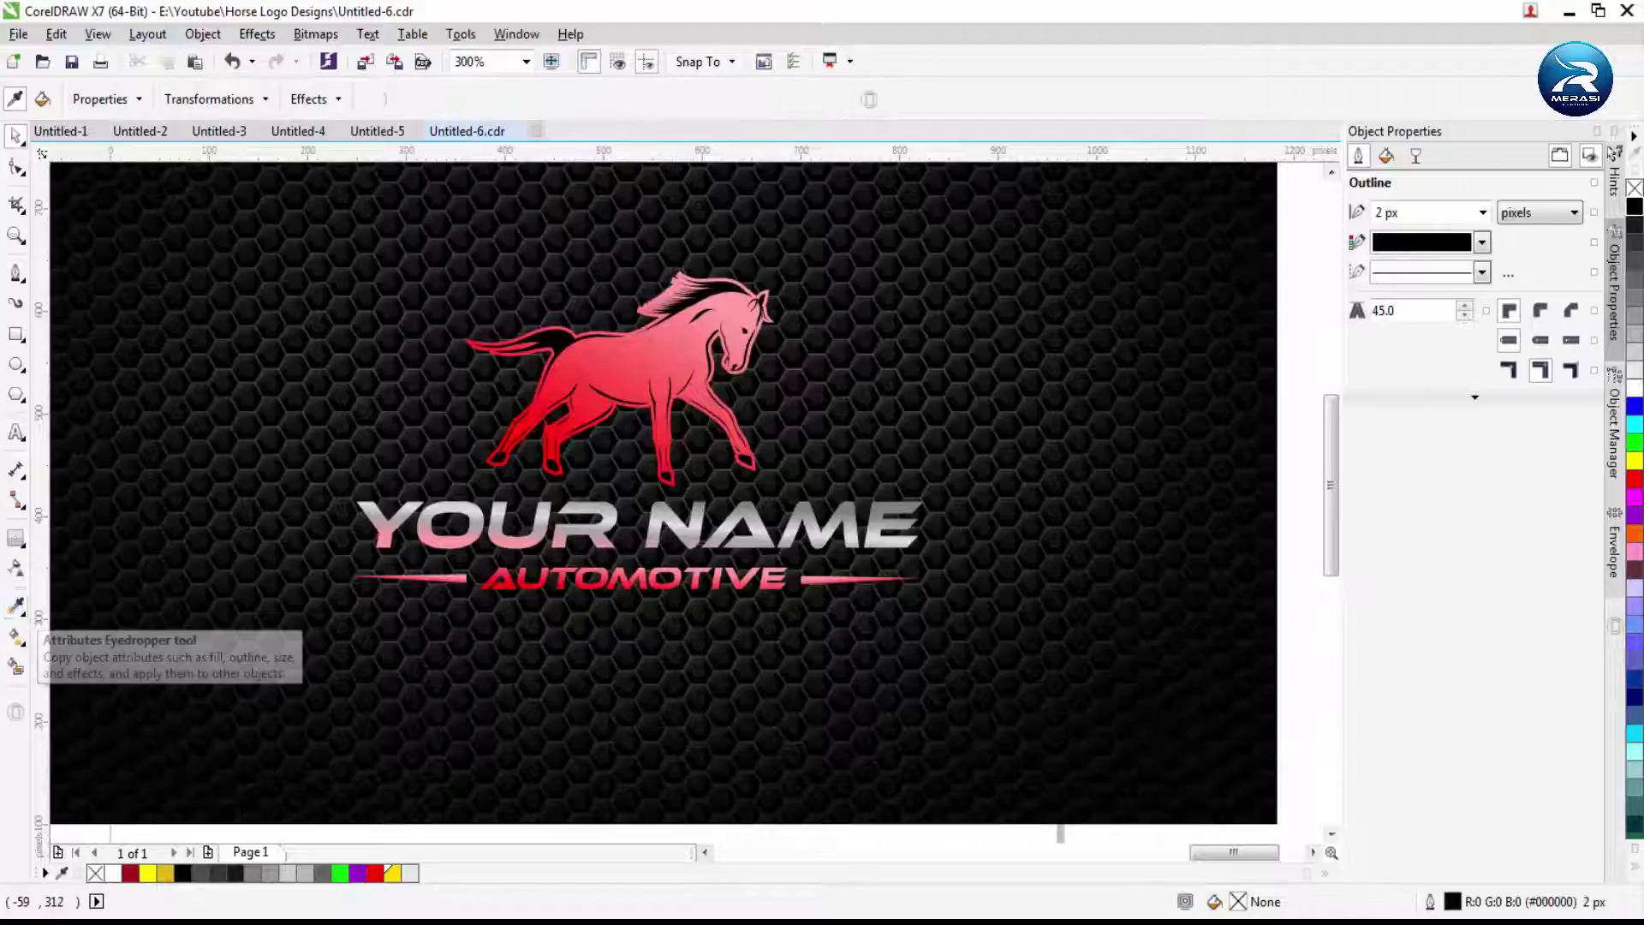
pyautogui.scroll(2, 462, 483)
pyautogui.click(462, 557)
pyautogui.click(16, 636)
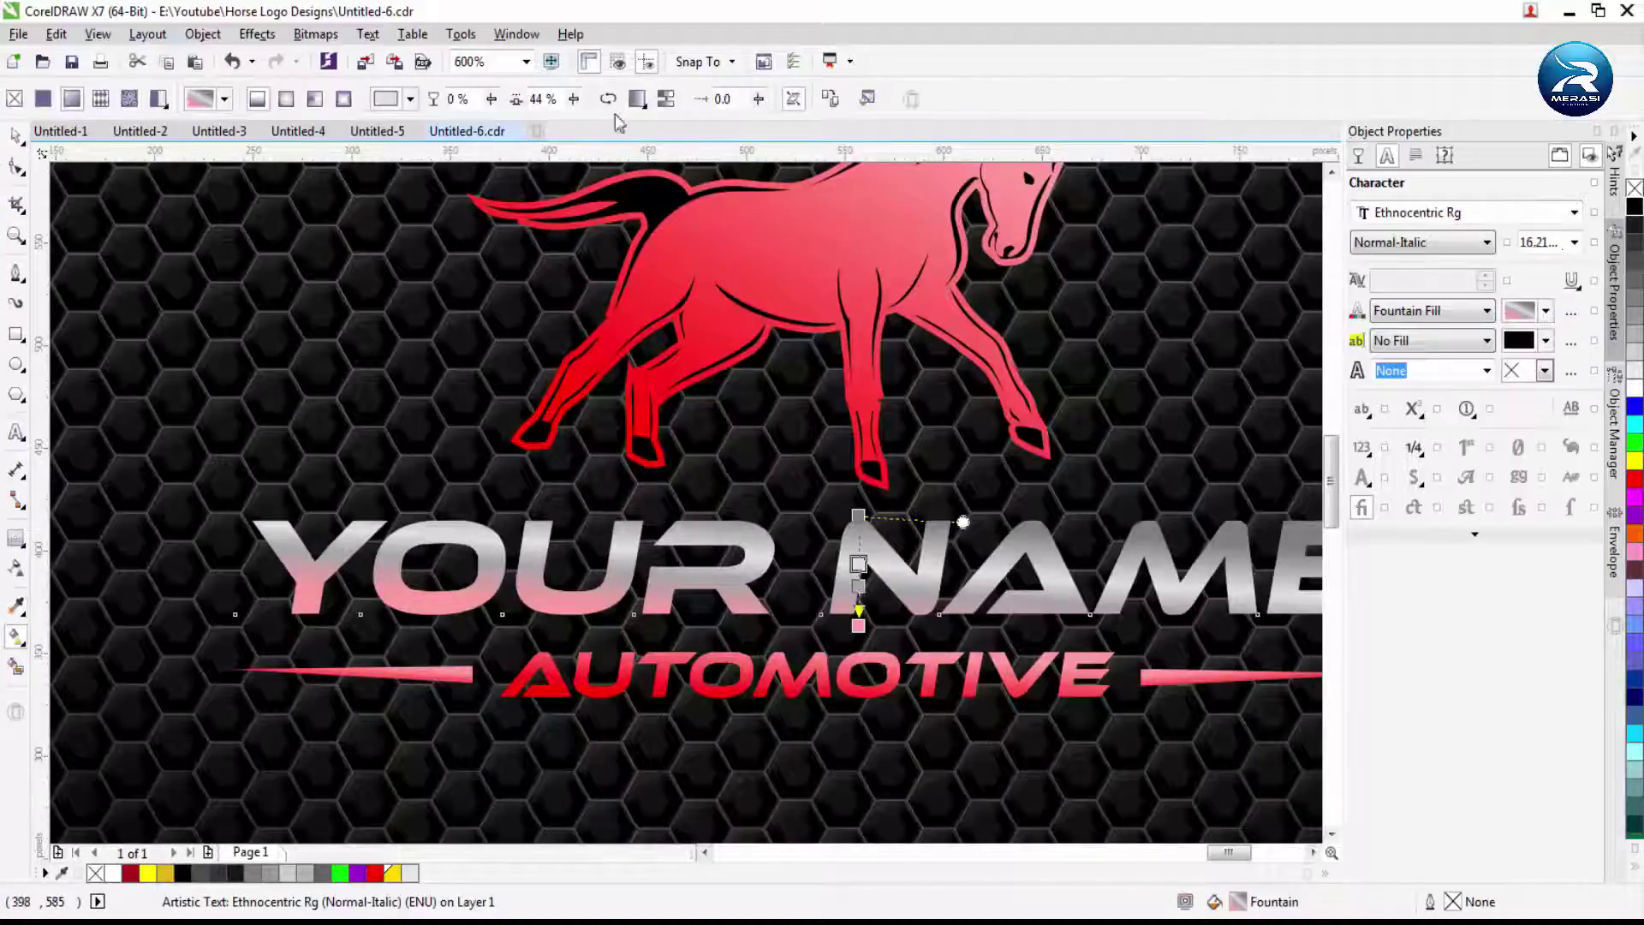
pyautogui.click(15, 606)
pyautogui.click(541, 527)
pyautogui.click(15, 135)
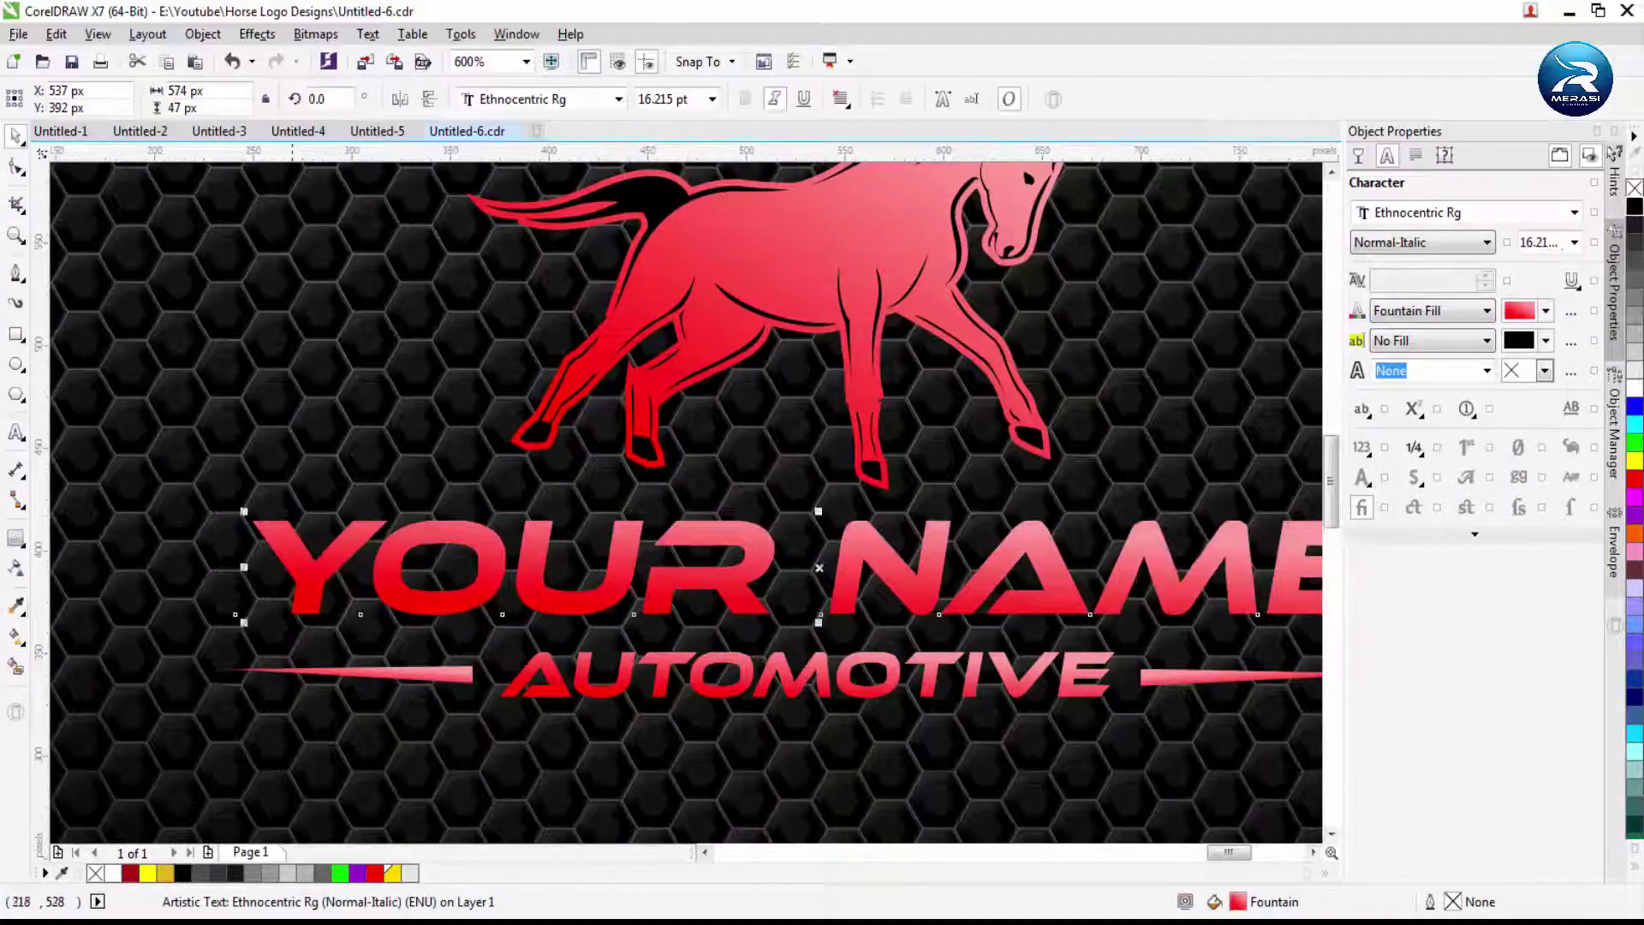
# Fill the AUTOMOTIVE text and its two flanking lines with light grey
pyautogui.scroll(-4, 583, 536)
pyautogui.click(723, 569)
pyautogui.scroll(2, 723, 565)
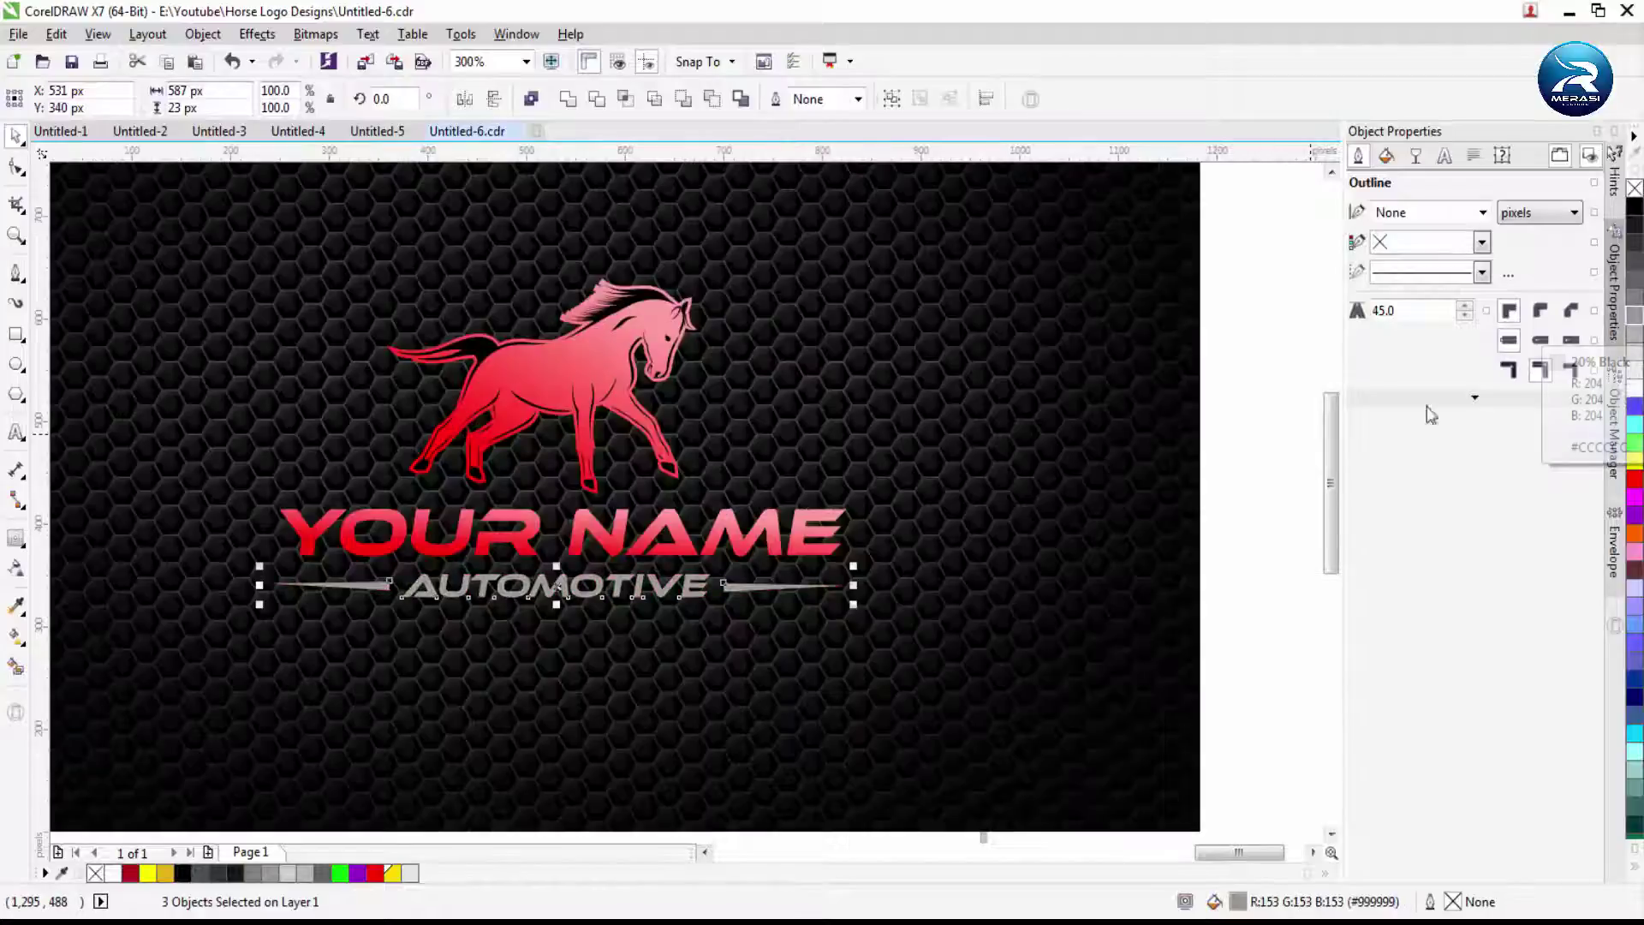
pyautogui.click(556, 587)
# Add a pale pink #FFCFCF colour node at 42% to the YOUR NAME lettering's gradient
pyautogui.click(578, 518)
pyautogui.scroll(2, 578, 518)
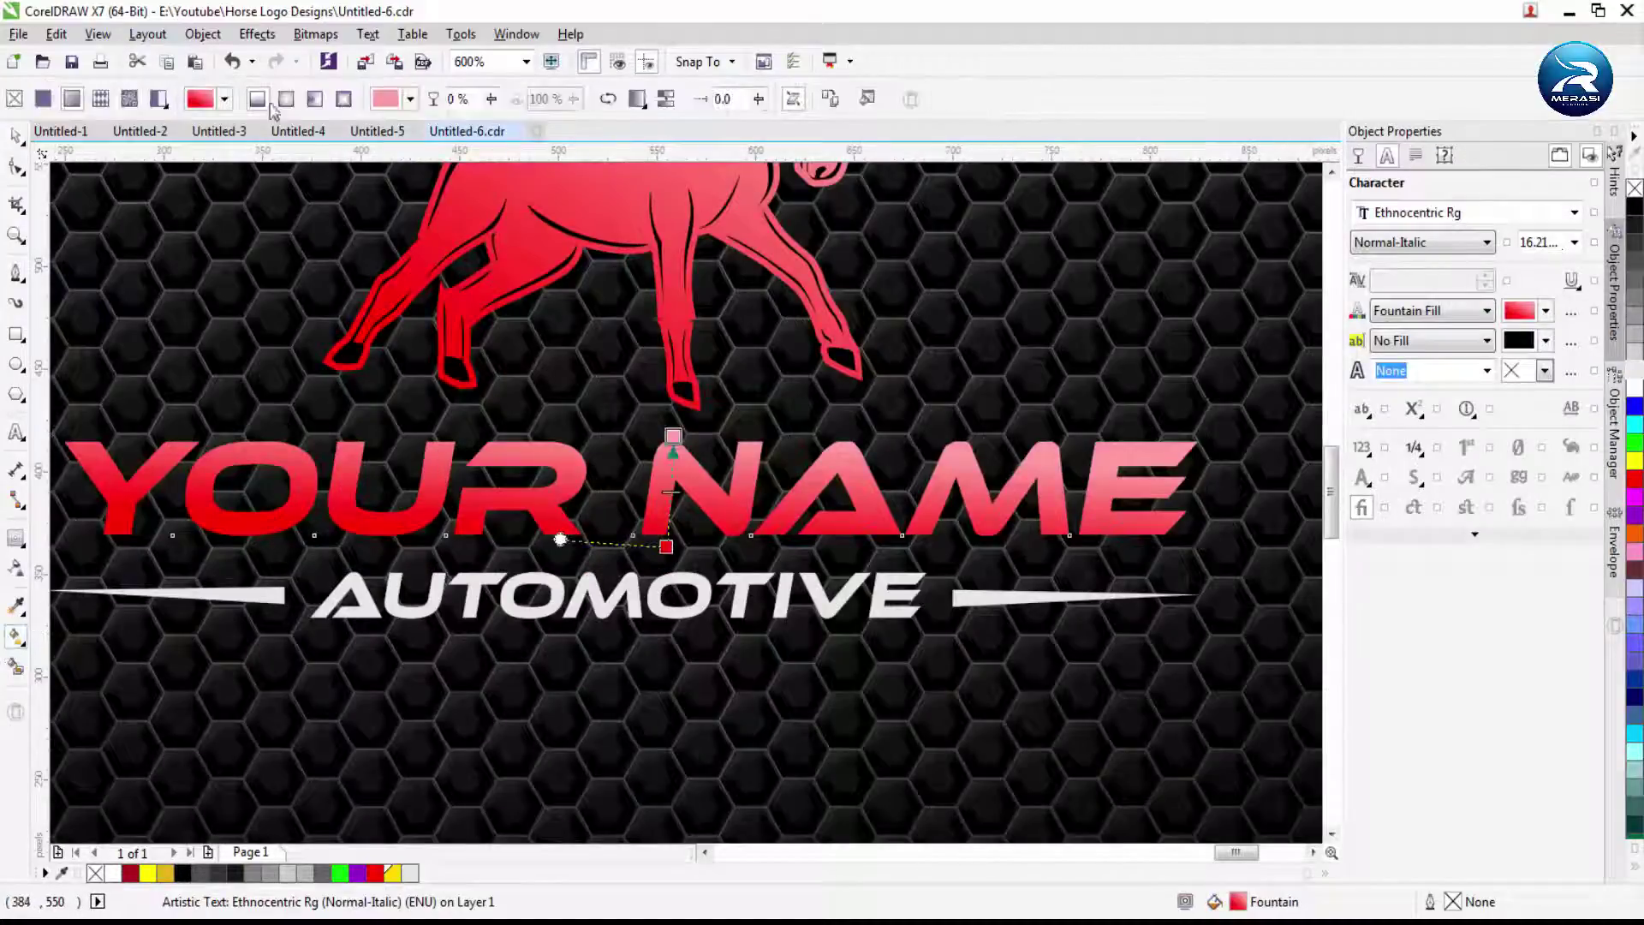
pyautogui.press('g')
pyautogui.scroll(2, 918, 462)
pyautogui.press('F11')
pyautogui.click(1077, 525)
pyautogui.click(1081, 632)
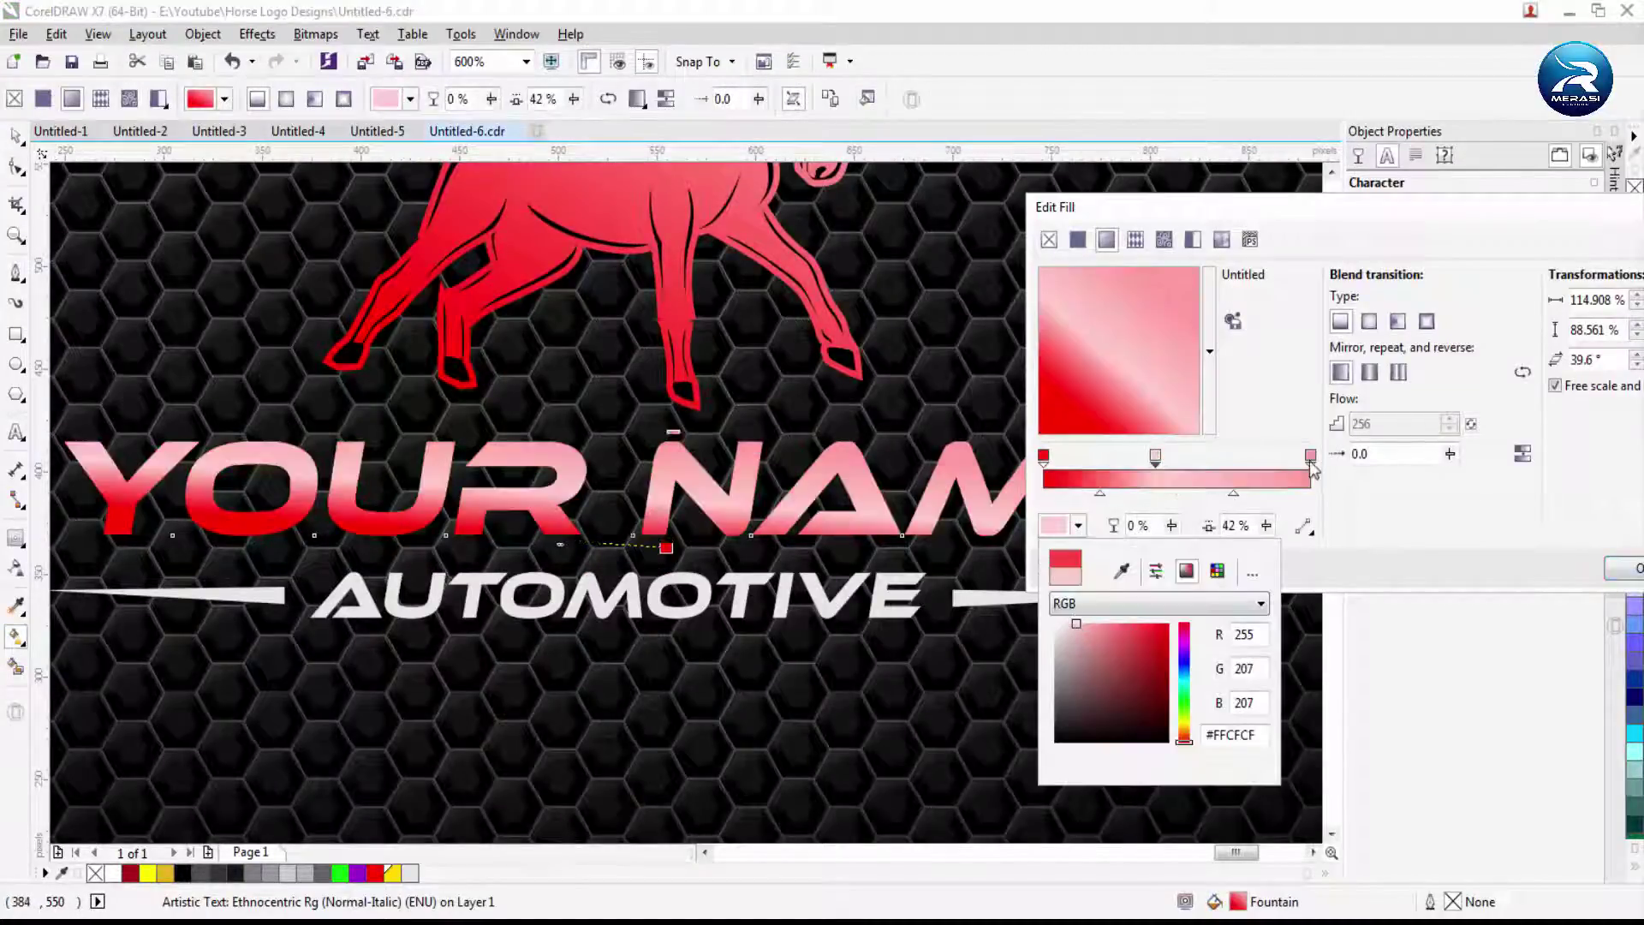
# Set the YOUR NAME gradient's pink end node to red #FF0000 and move the pale pink middle node to 52%
pyautogui.click(1310, 460)
pyautogui.click(1078, 525)
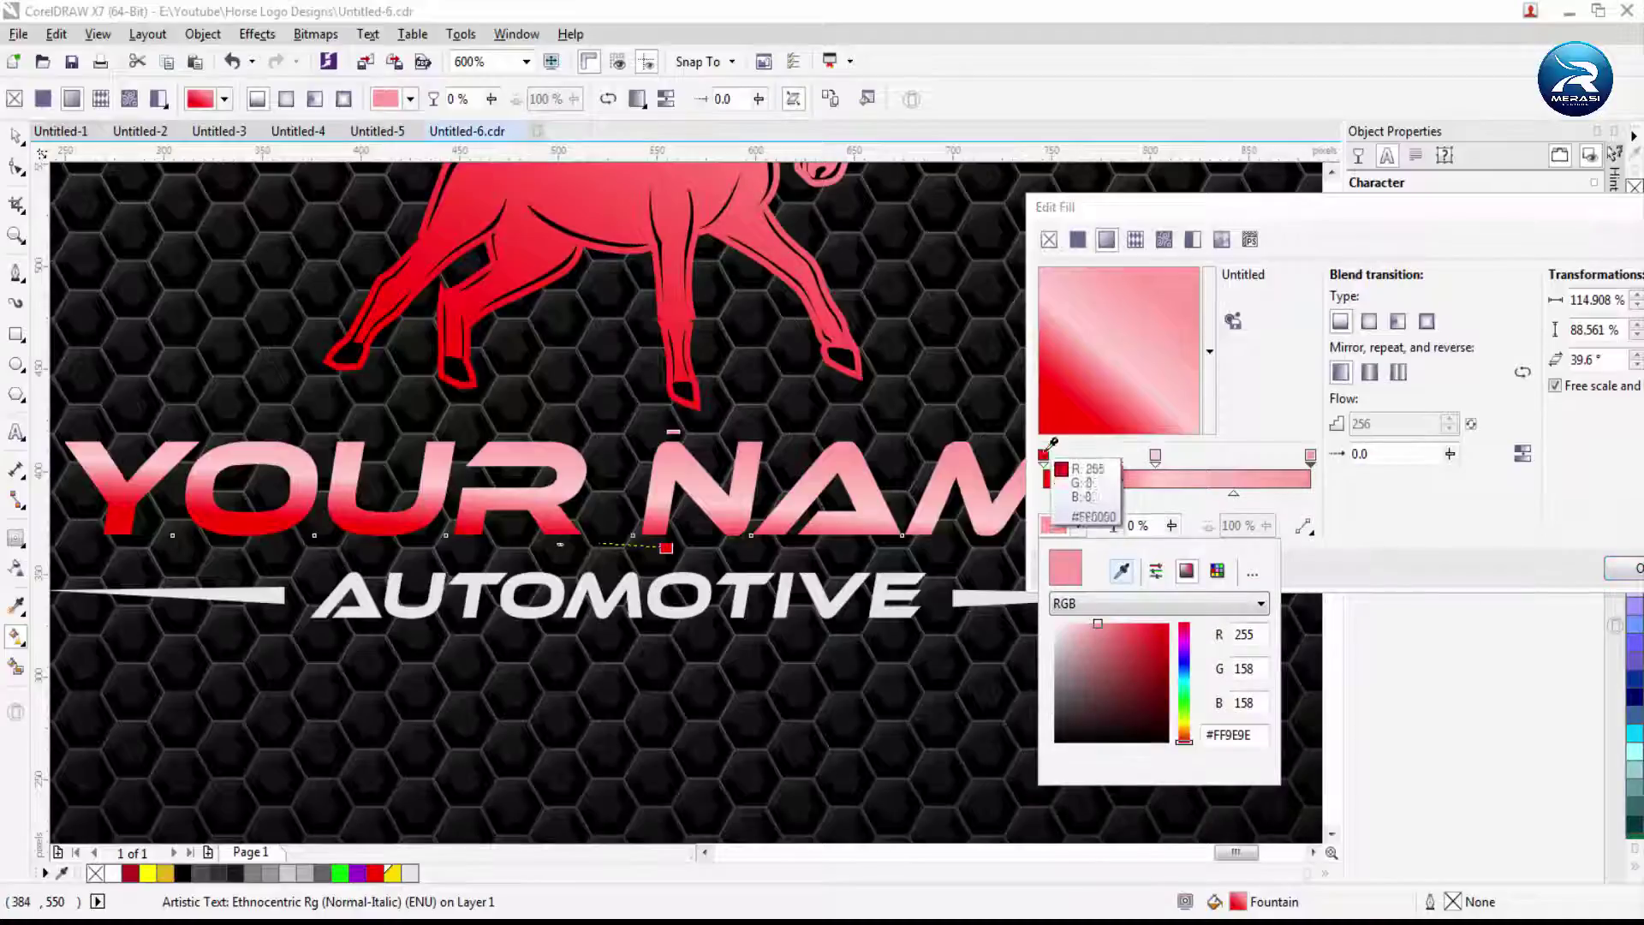
pyautogui.click(1046, 452)
pyautogui.click(1321, 531)
pyautogui.moveTo(1155, 457); pyautogui.dragTo(1181, 456)
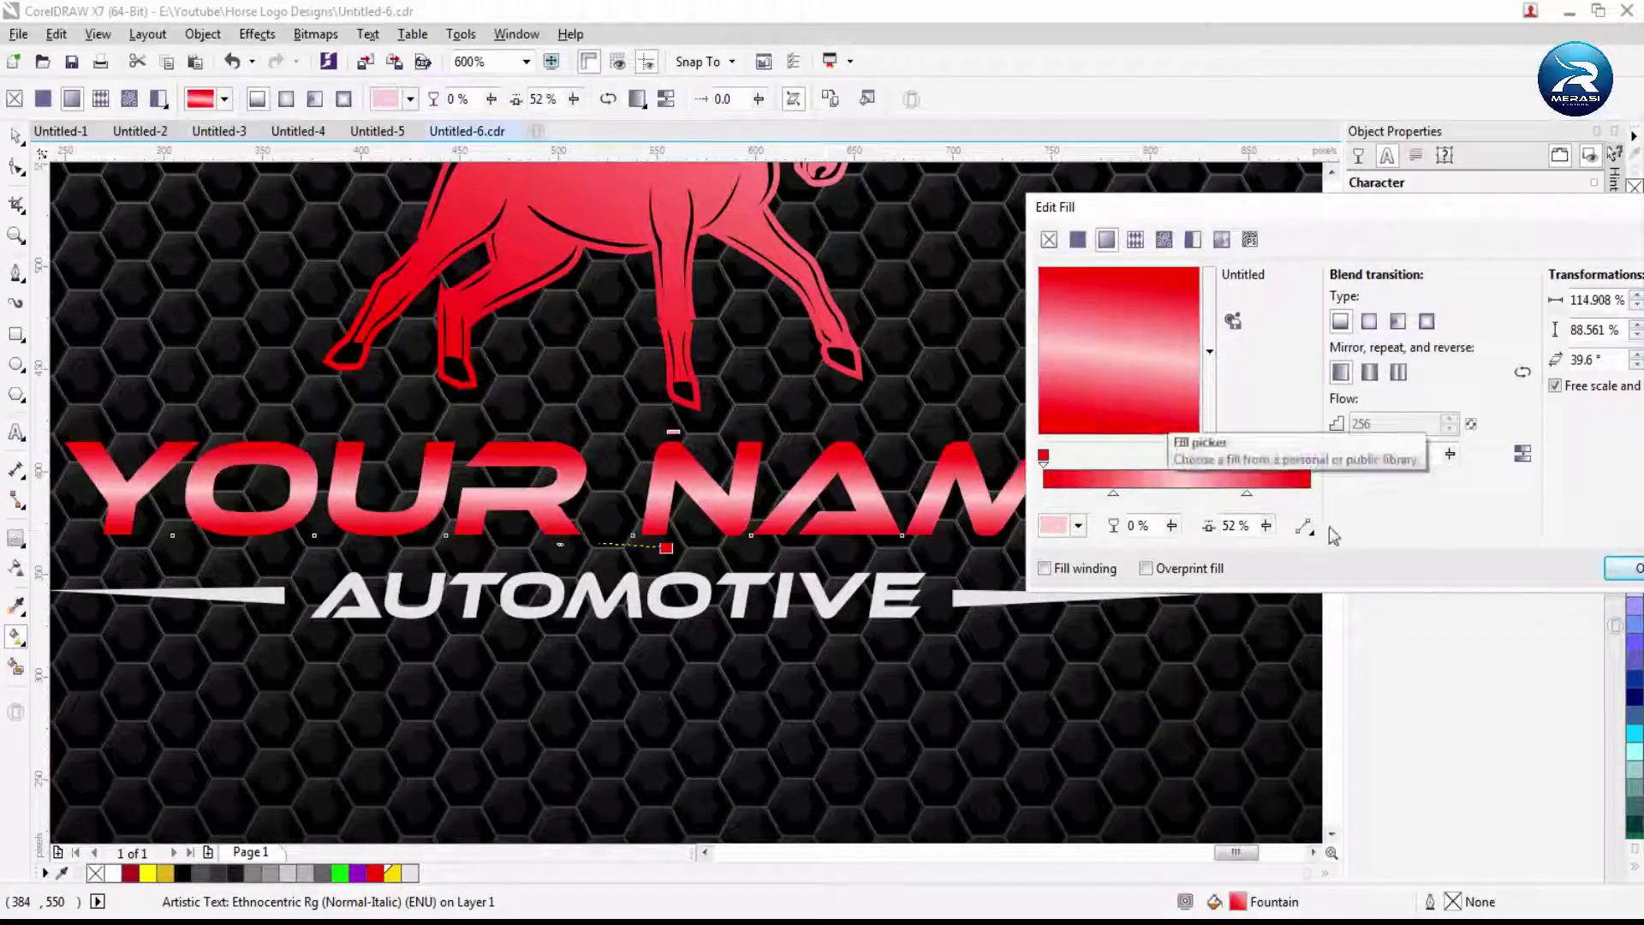
pyautogui.click(1622, 568)
# Copy the red and pale pink gradient from the YOUR NAME lettering onto the horse silhouette
pyautogui.scroll(-3, 685, 496)
pyautogui.scroll(1, 683, 485)
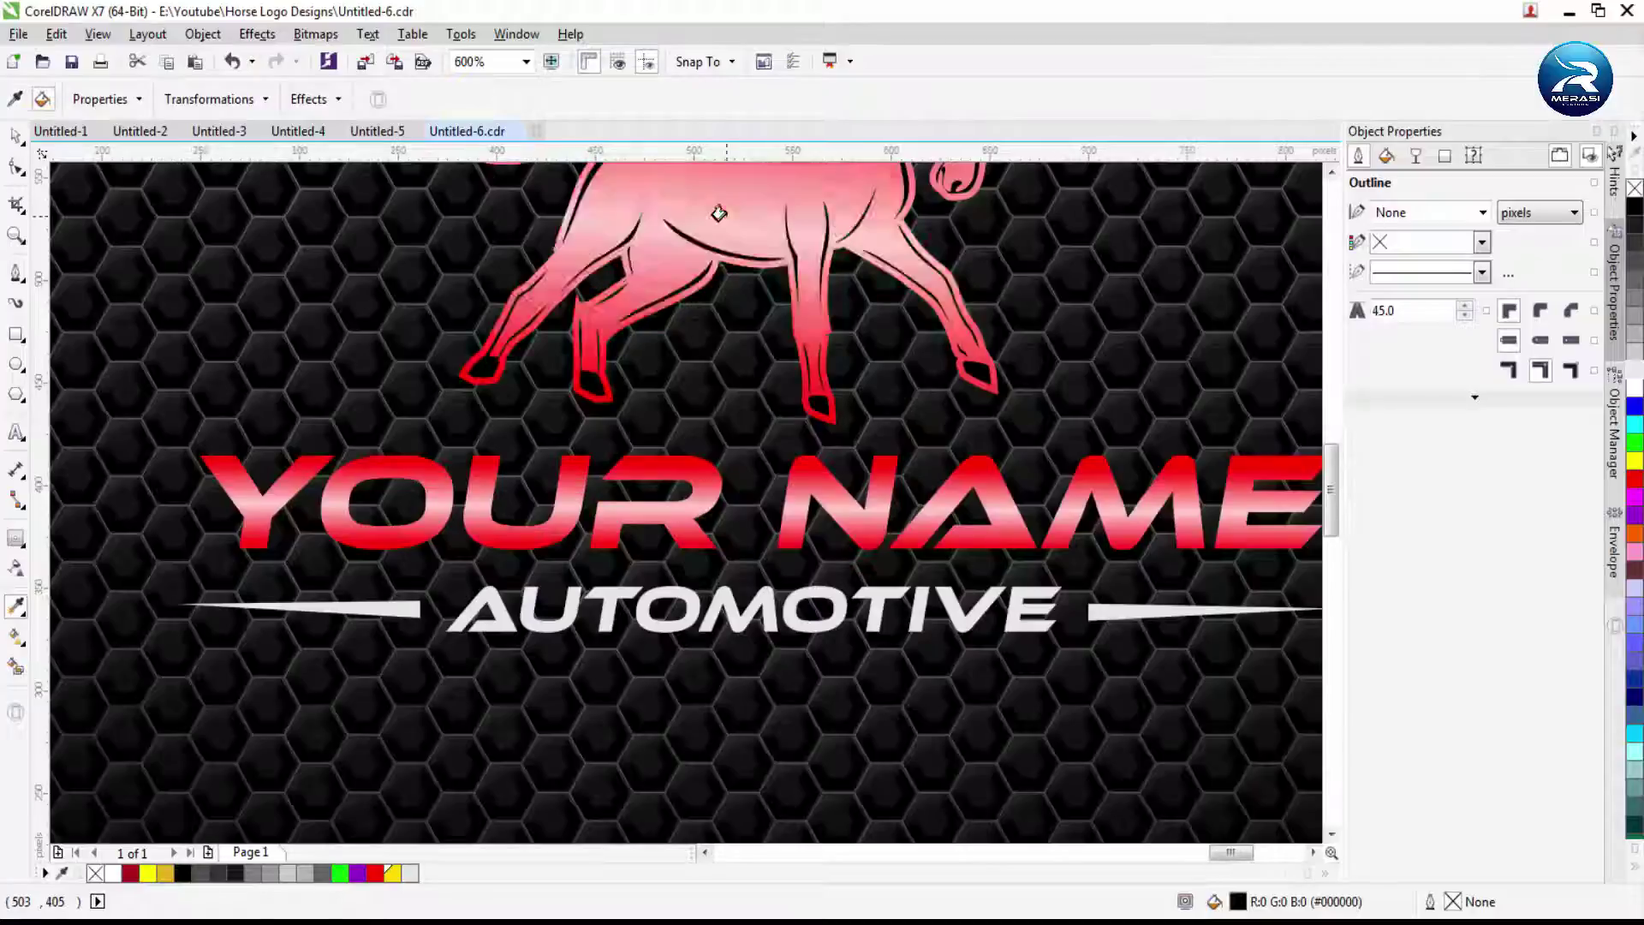
pyautogui.scroll(-1, 683, 485)
pyautogui.press('space')
pyautogui.press('Escape')
pyautogui.scroll(-2, 829, 498)
pyautogui.scroll(2, 722, 408)
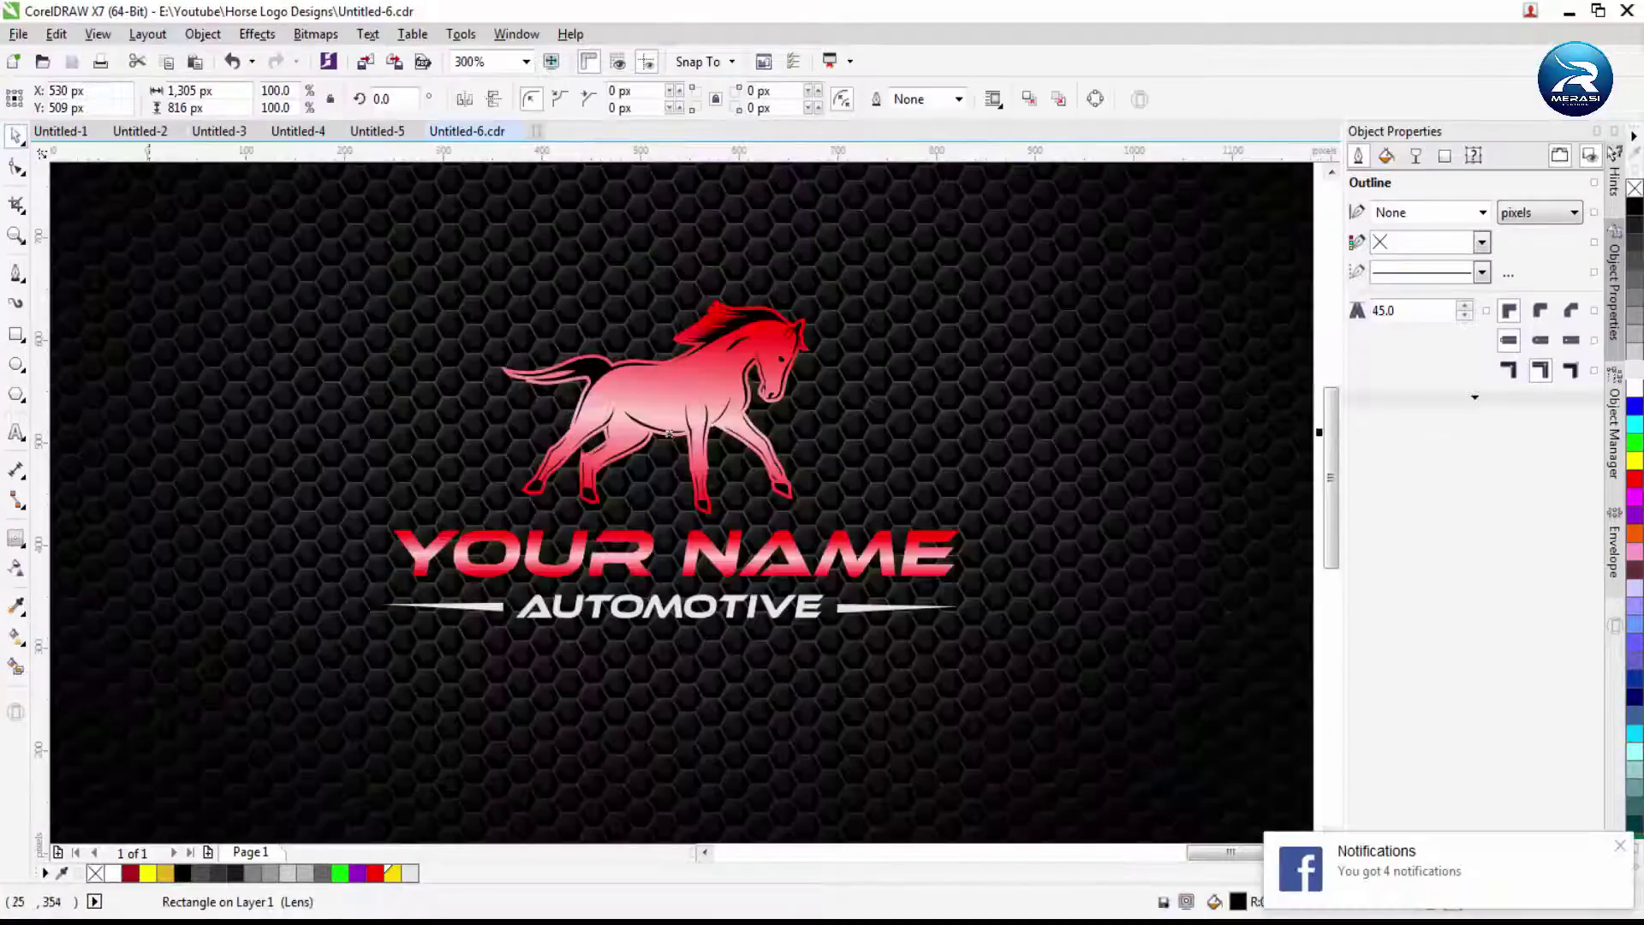
# Copy the red and pale pink gradient onto the AUTOMOTIVE text and both flanking lines, and select the four lettering objects
pyautogui.click(16, 605)
pyautogui.scroll(3, 632, 493)
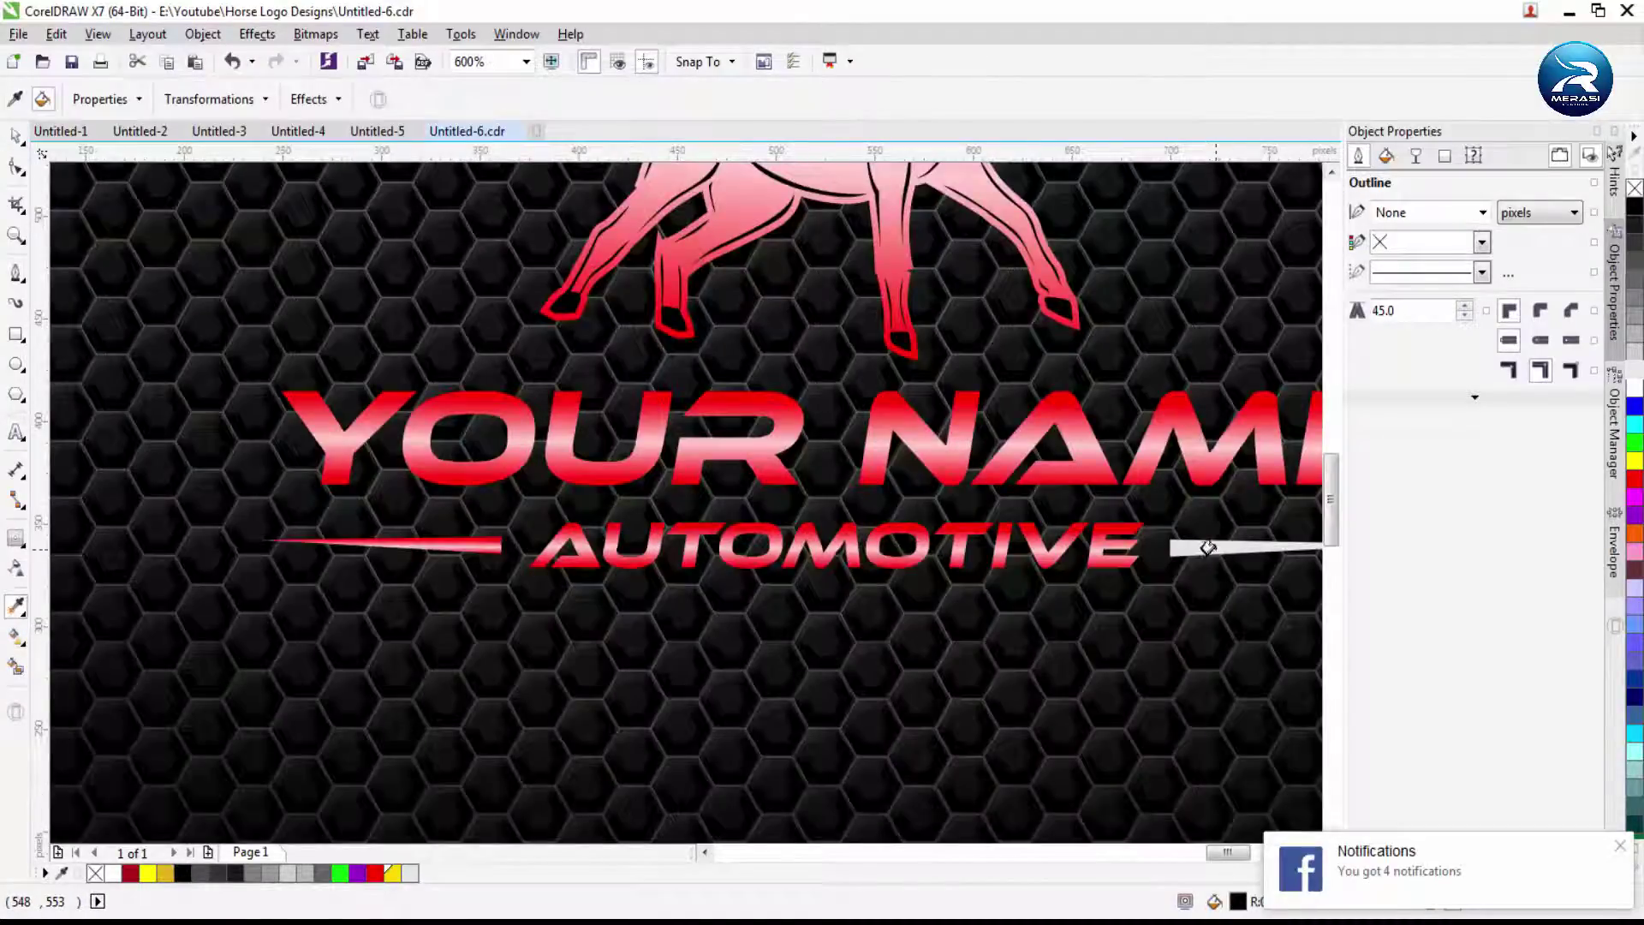
pyautogui.click(1207, 548)
pyautogui.scroll(-3, 1207, 548)
pyautogui.press('space')
pyautogui.moveTo(890, 685); pyautogui.dragTo(214, 539)
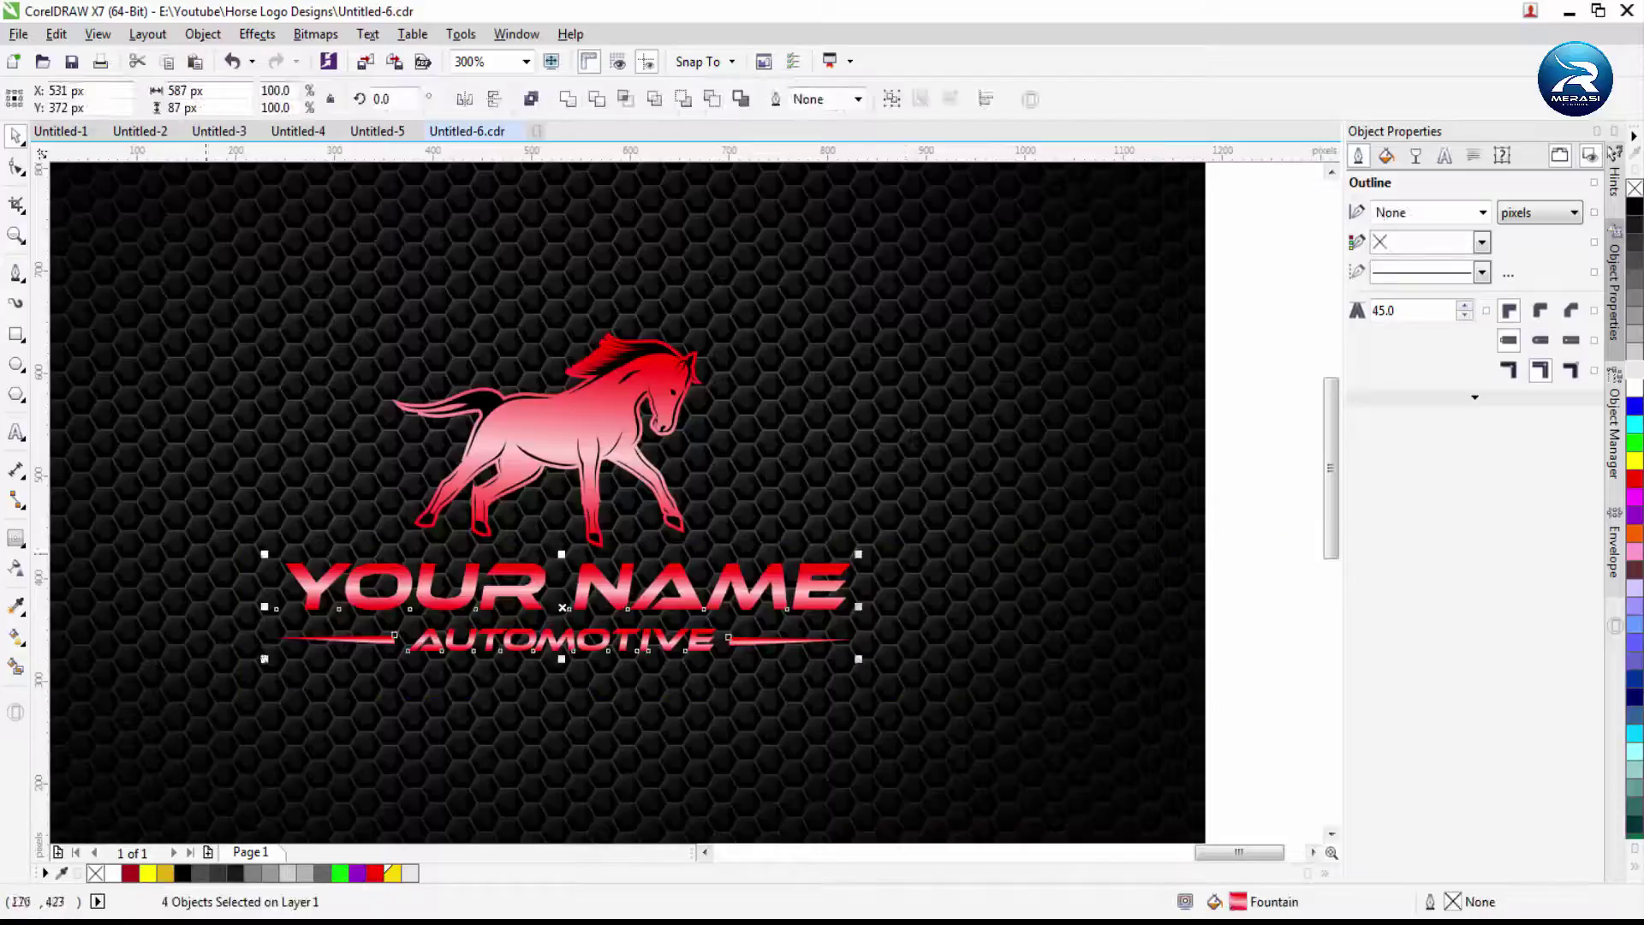
# Draw a 545 by 80 px ellipse below the lettering with a white fill and no outline
pyautogui.click(15, 366)
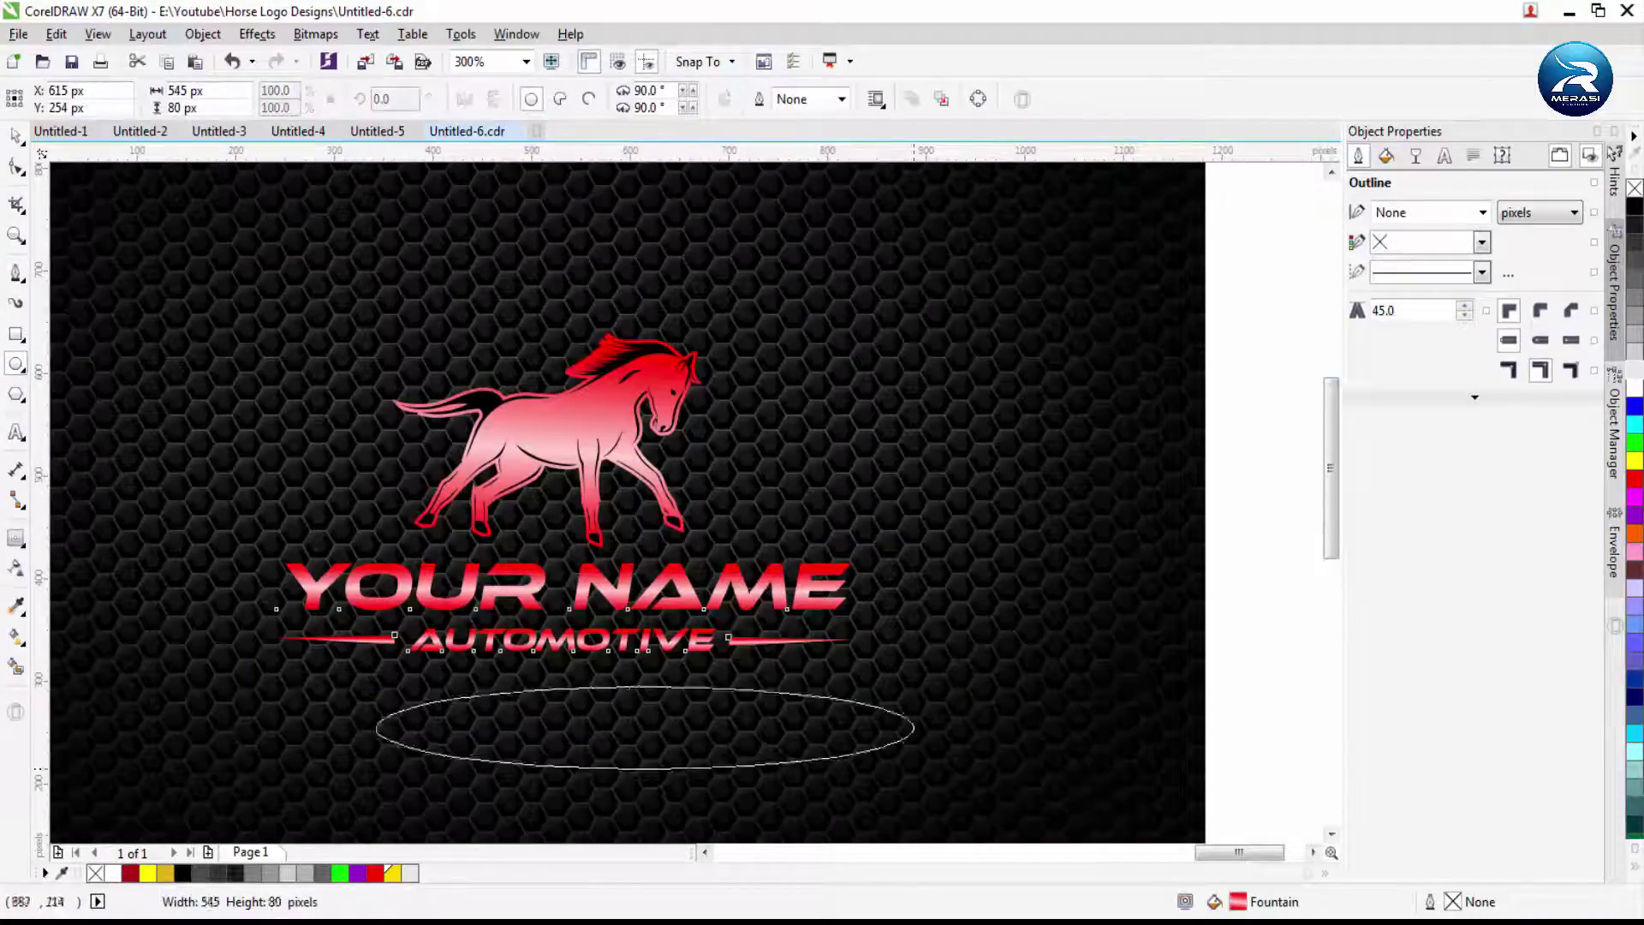
pyautogui.moveTo(912, 767); pyautogui.dragTo(914, 768)
pyautogui.click(112, 872)
pyautogui.click(841, 98)
pyautogui.click(796, 121)
# Apply an elliptical fountain transparency to the white ellipse so it fades outward from its centre
pyautogui.click(16, 568)
pyautogui.moveTo(375, 727); pyautogui.dragTo(913, 727)
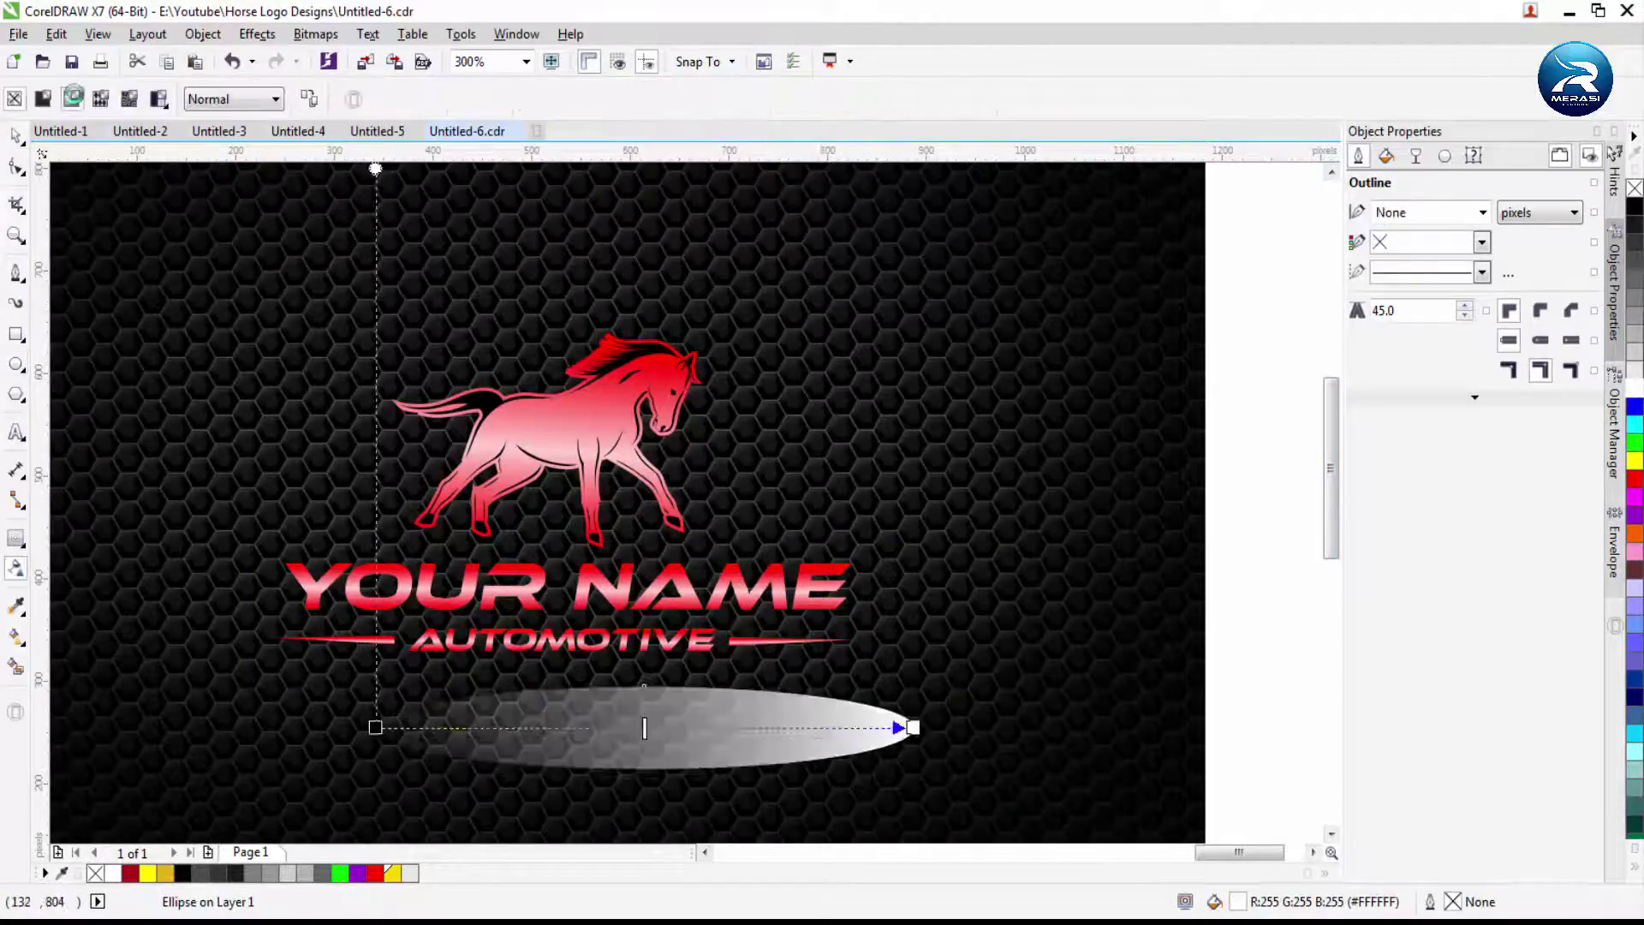
pyautogui.click(314, 99)
pyautogui.press('space')
# Flatten the glowing ellipse to 6 px high and move it onto the YOUR NAME lettering
pyautogui.scroll(2, 655, 796)
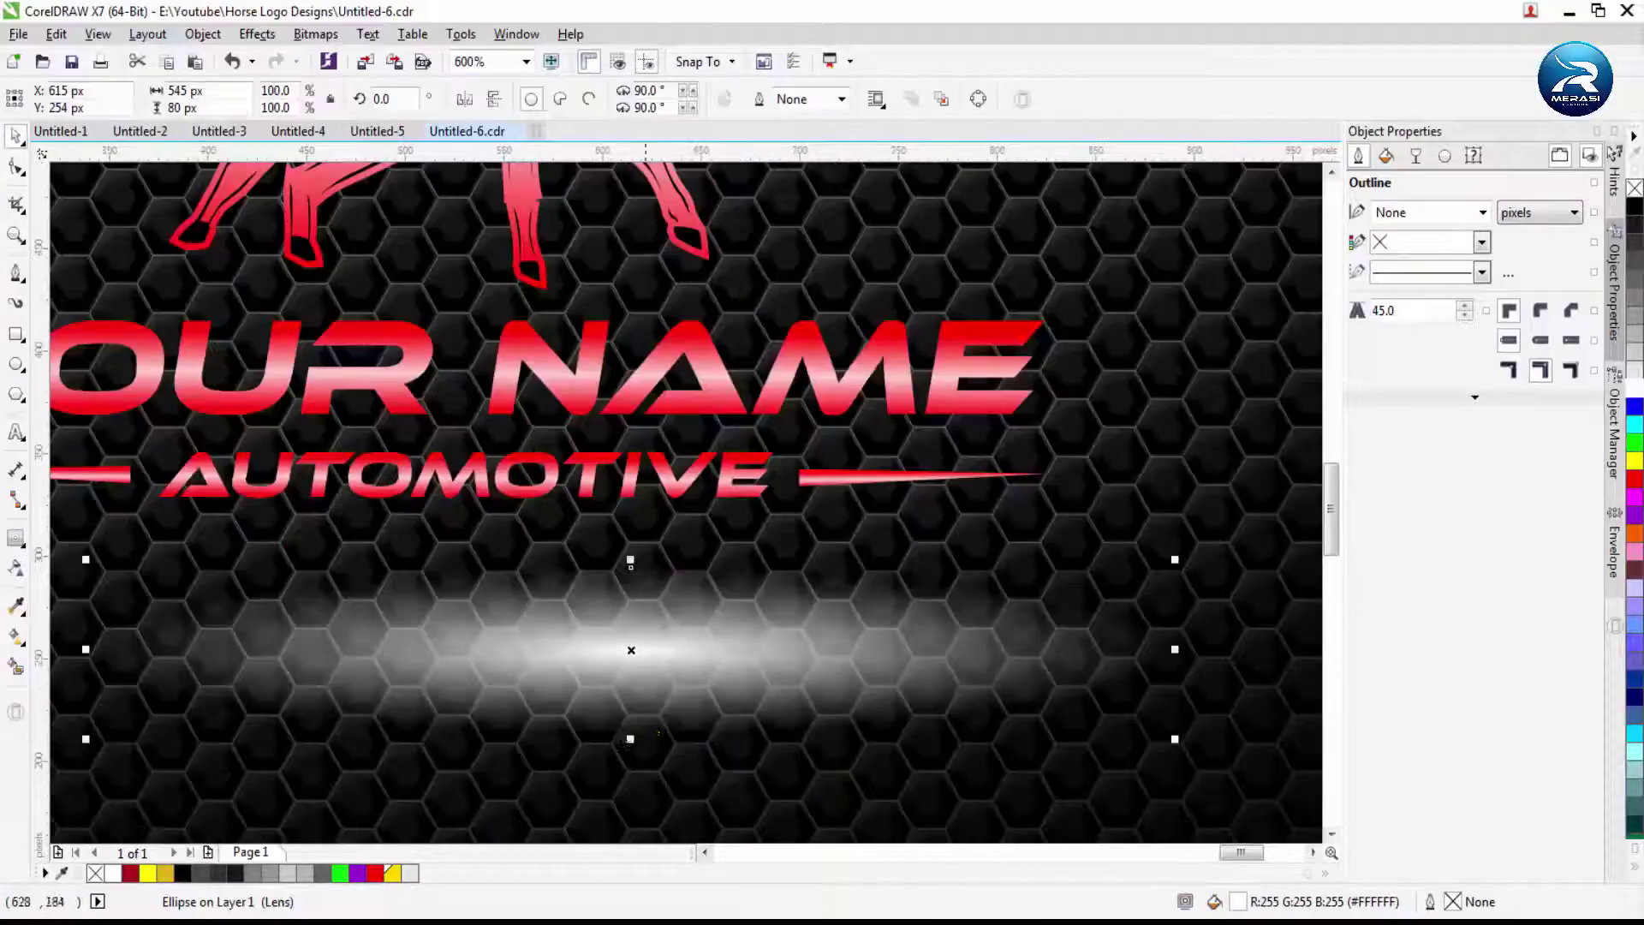
pyautogui.moveTo(629, 616); pyautogui.dragTo(629, 604)
pyautogui.moveTo(629, 591); pyautogui.dragTo(710, 381)
pyautogui.scroll(-2, 736, 385)
pyautogui.scroll(2, 738, 391)
pyautogui.scroll(-2, 1251, 579)
pyautogui.scroll(2, 1251, 580)
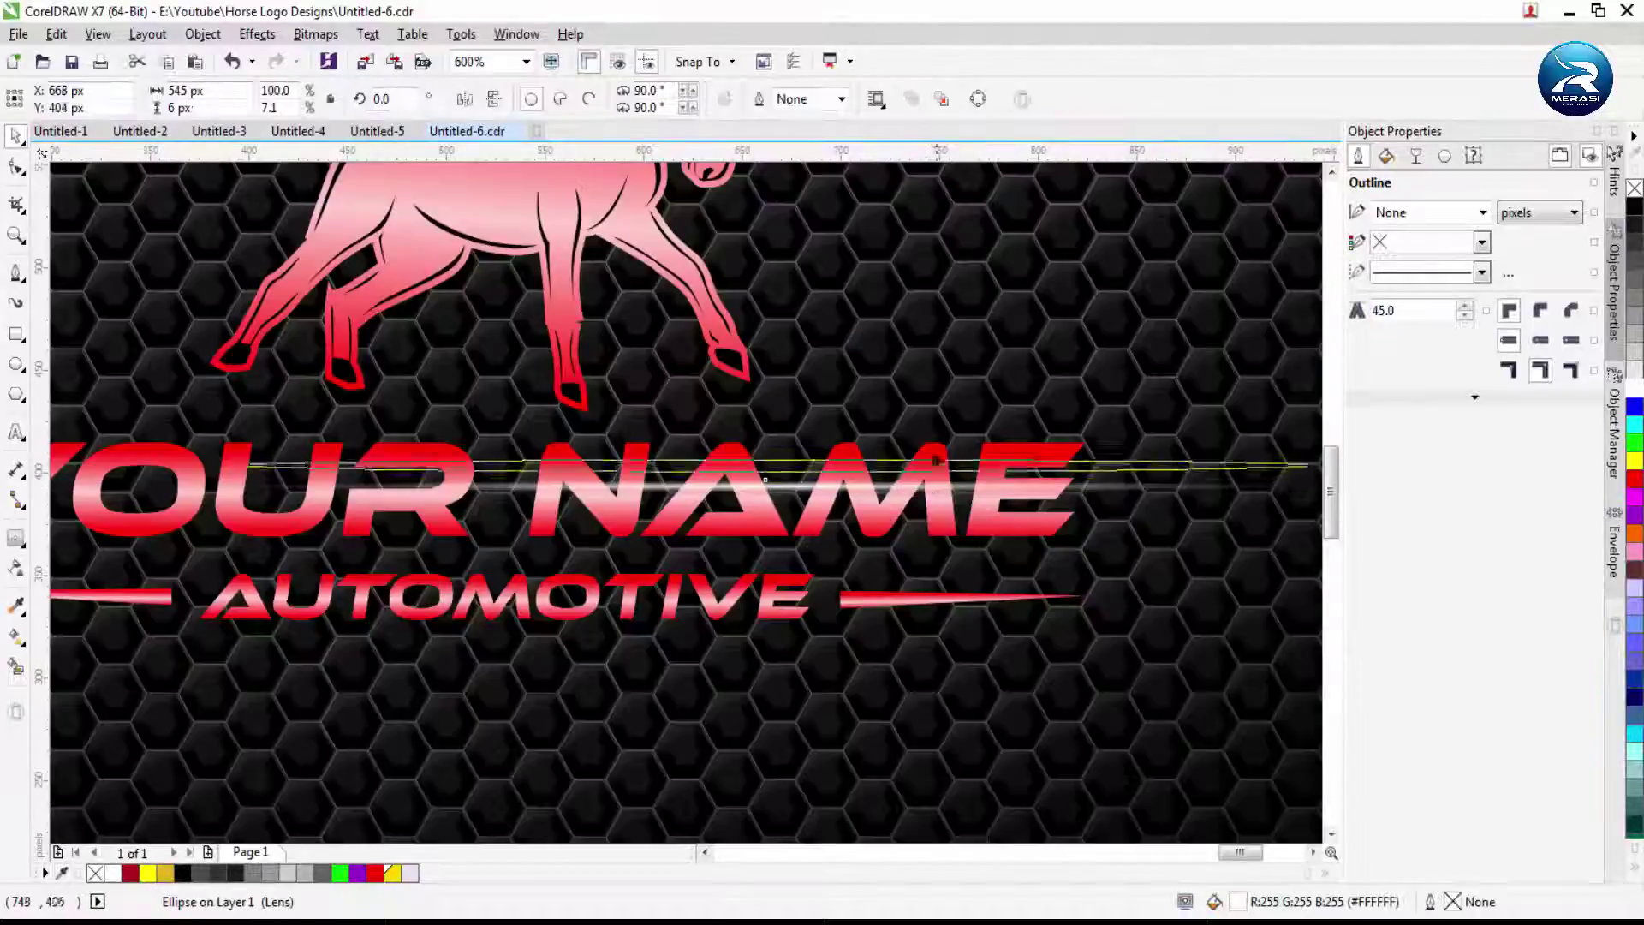
# Narrow the light streak to 291 px wide and position it along the upper edge of NAME
pyautogui.moveTo(274, 449); pyautogui.dragTo(648, 445)
pyautogui.scroll(2, 1067, 445)
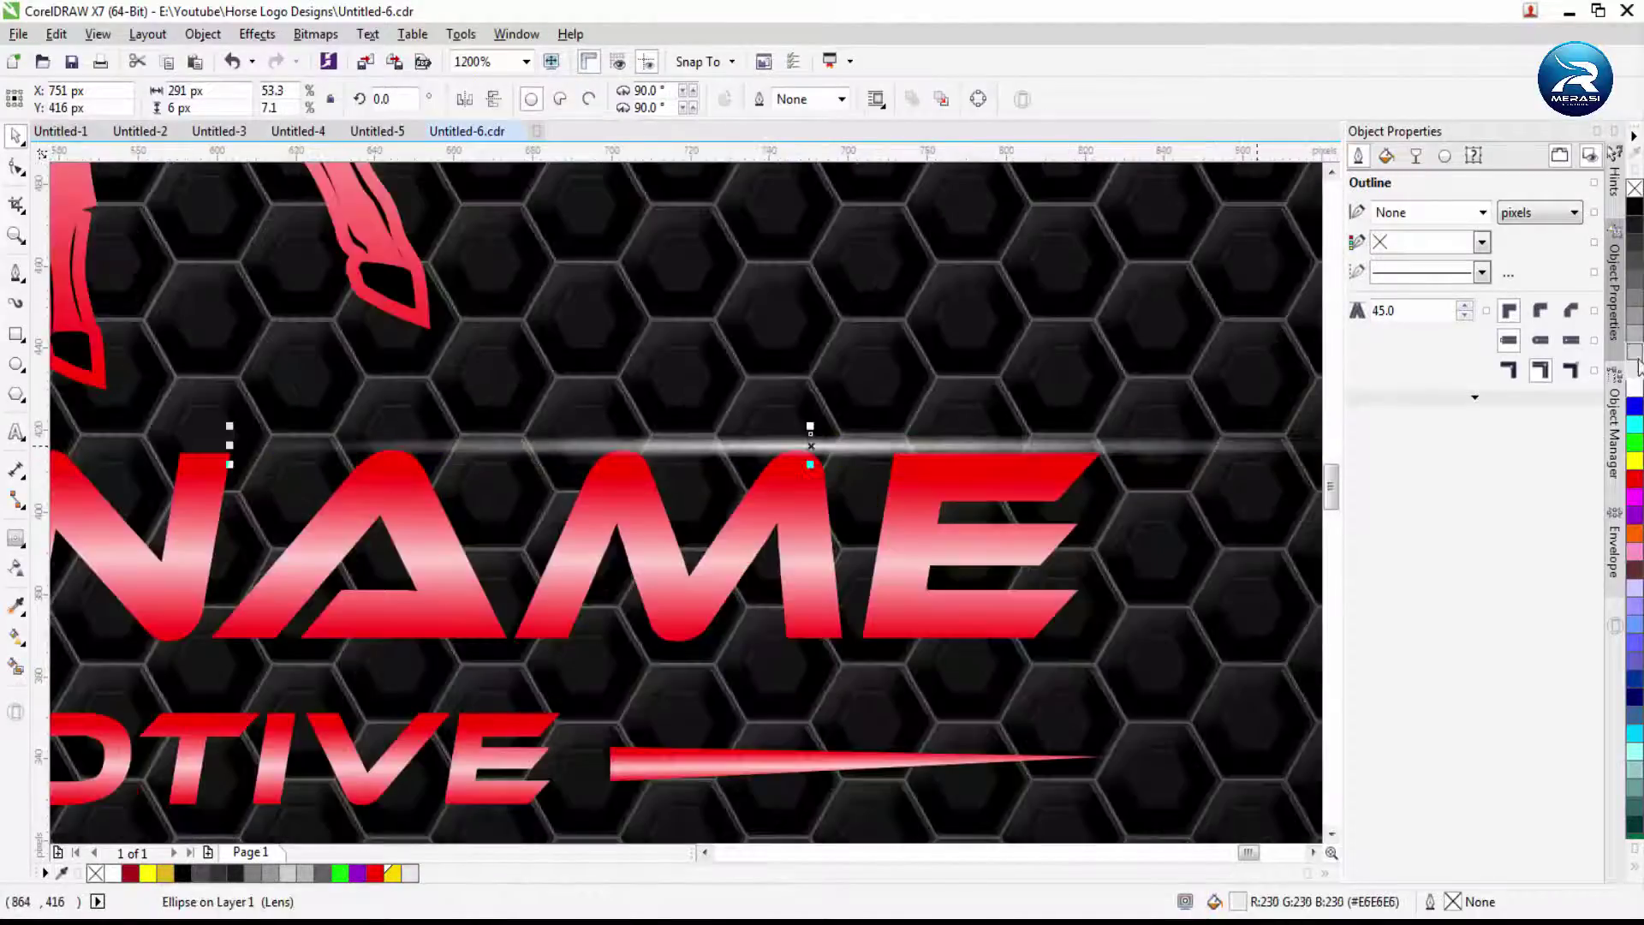
pyautogui.moveTo(810, 458); pyautogui.dragTo(810, 456)
pyautogui.scroll(-2, 1065, 588)
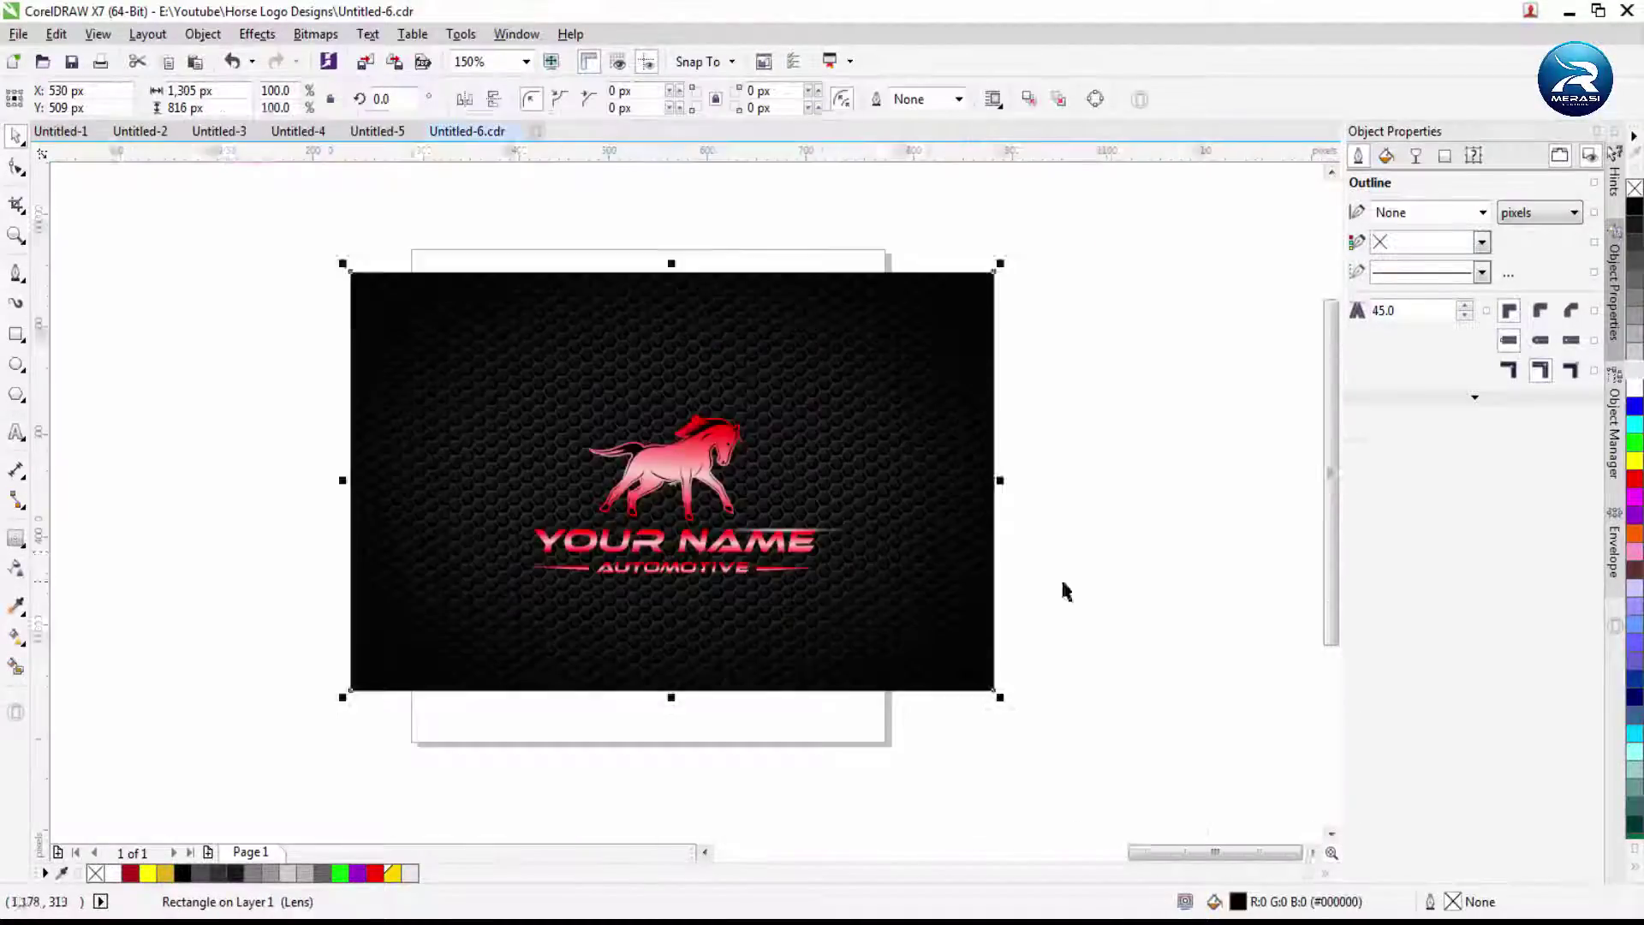
# Widen the light streak to 451 px and position it along the upper edge of the YOUR NAME lettering
pyautogui.scroll(2, 1065, 587)
pyautogui.scroll(-1, 1015, 460)
pyautogui.scroll(2, 1016, 459)
pyautogui.scroll(-1, 899, 542)
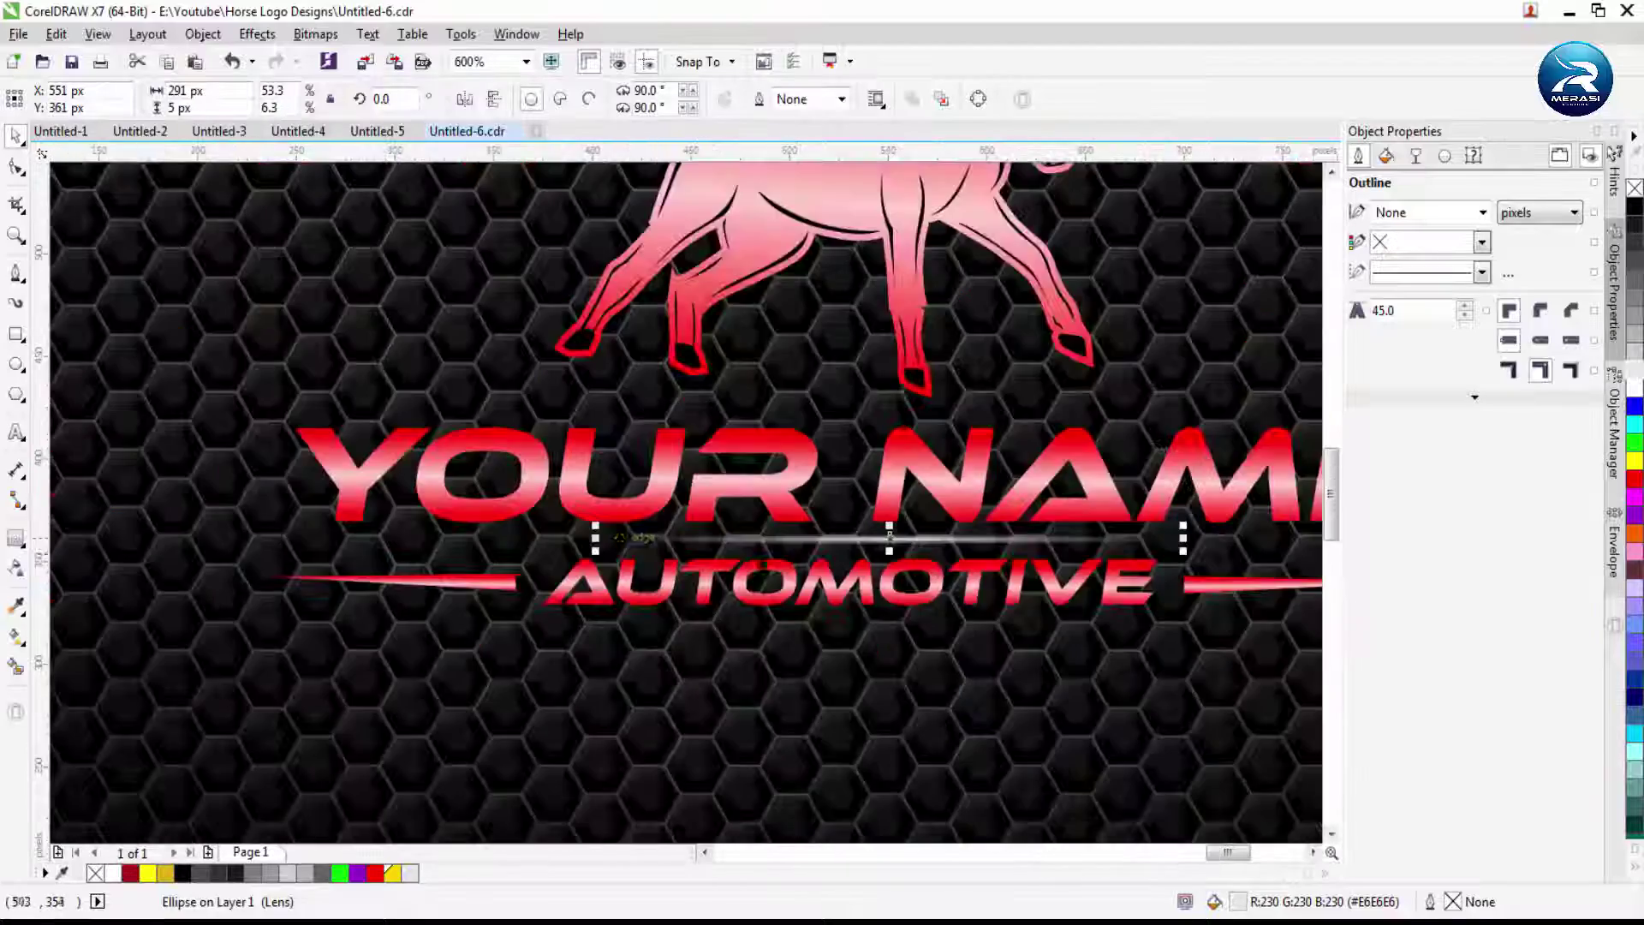
pyautogui.moveTo(871, 543); pyautogui.dragTo(275, 544)
pyautogui.scroll(1, 576, 543)
pyautogui.scroll(-3, 576, 542)
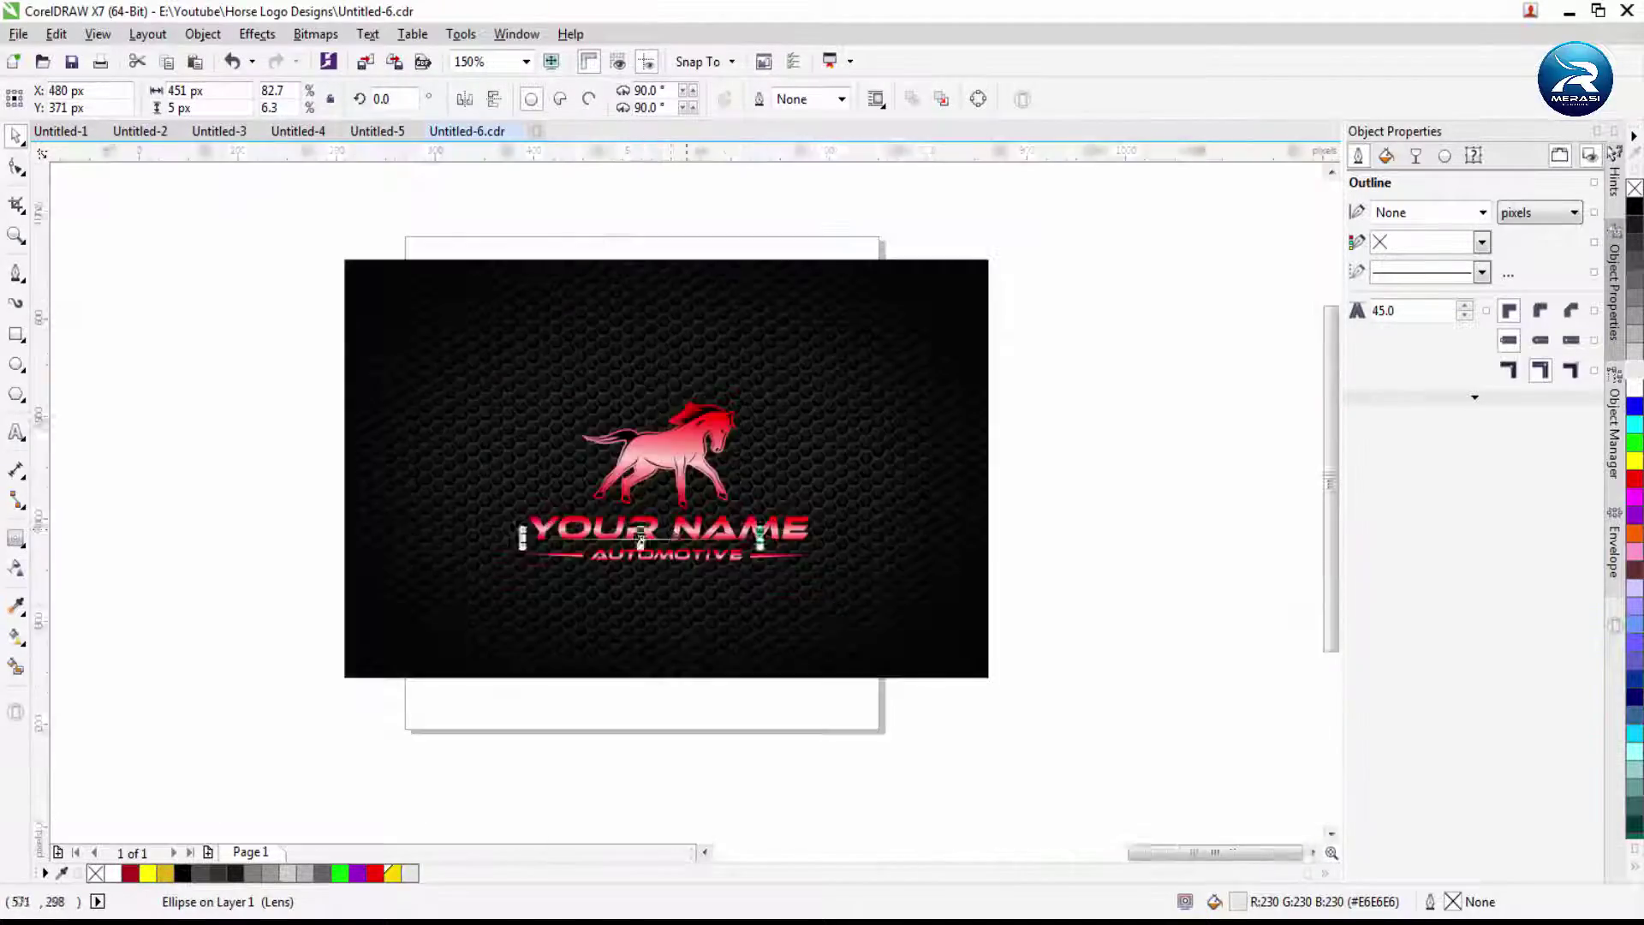
pyautogui.scroll(2, 653, 522)
pyautogui.moveTo(653, 526); pyautogui.dragTo(654, 514)
pyautogui.scroll(-1, 661, 495)
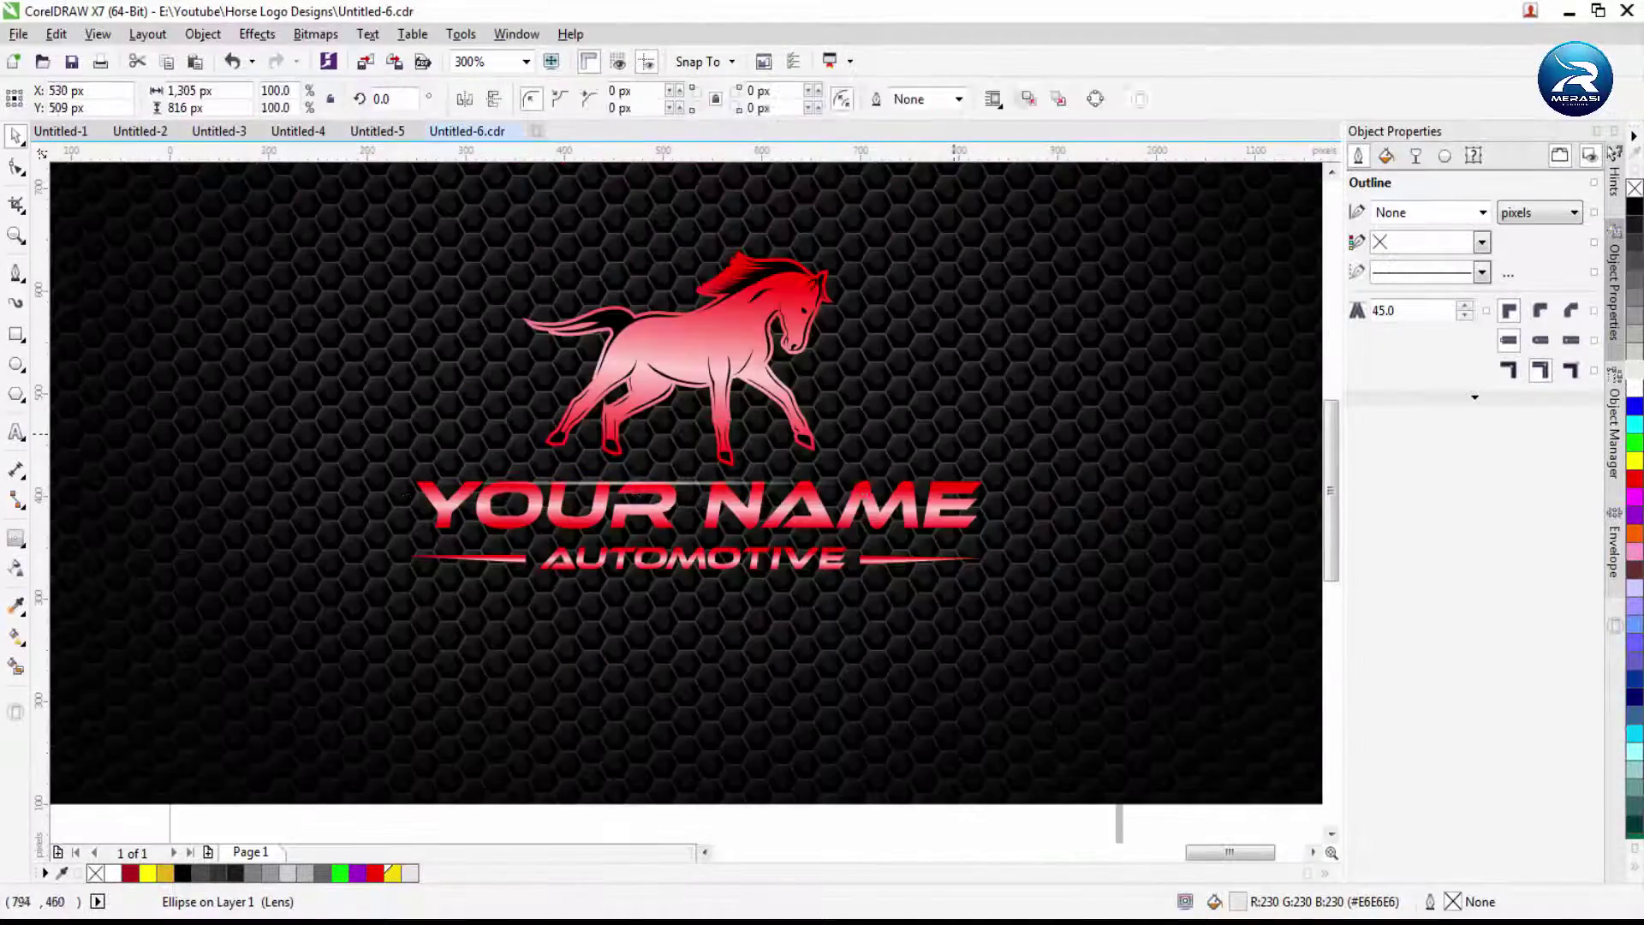
pyautogui.press('Escape')
# Try a diagonal black drop shadow on the whole selected horse and lettering logo
pyautogui.scroll(-2, 662, 494)
pyautogui.scroll(3, 662, 495)
pyautogui.scroll(-1, 808, 450)
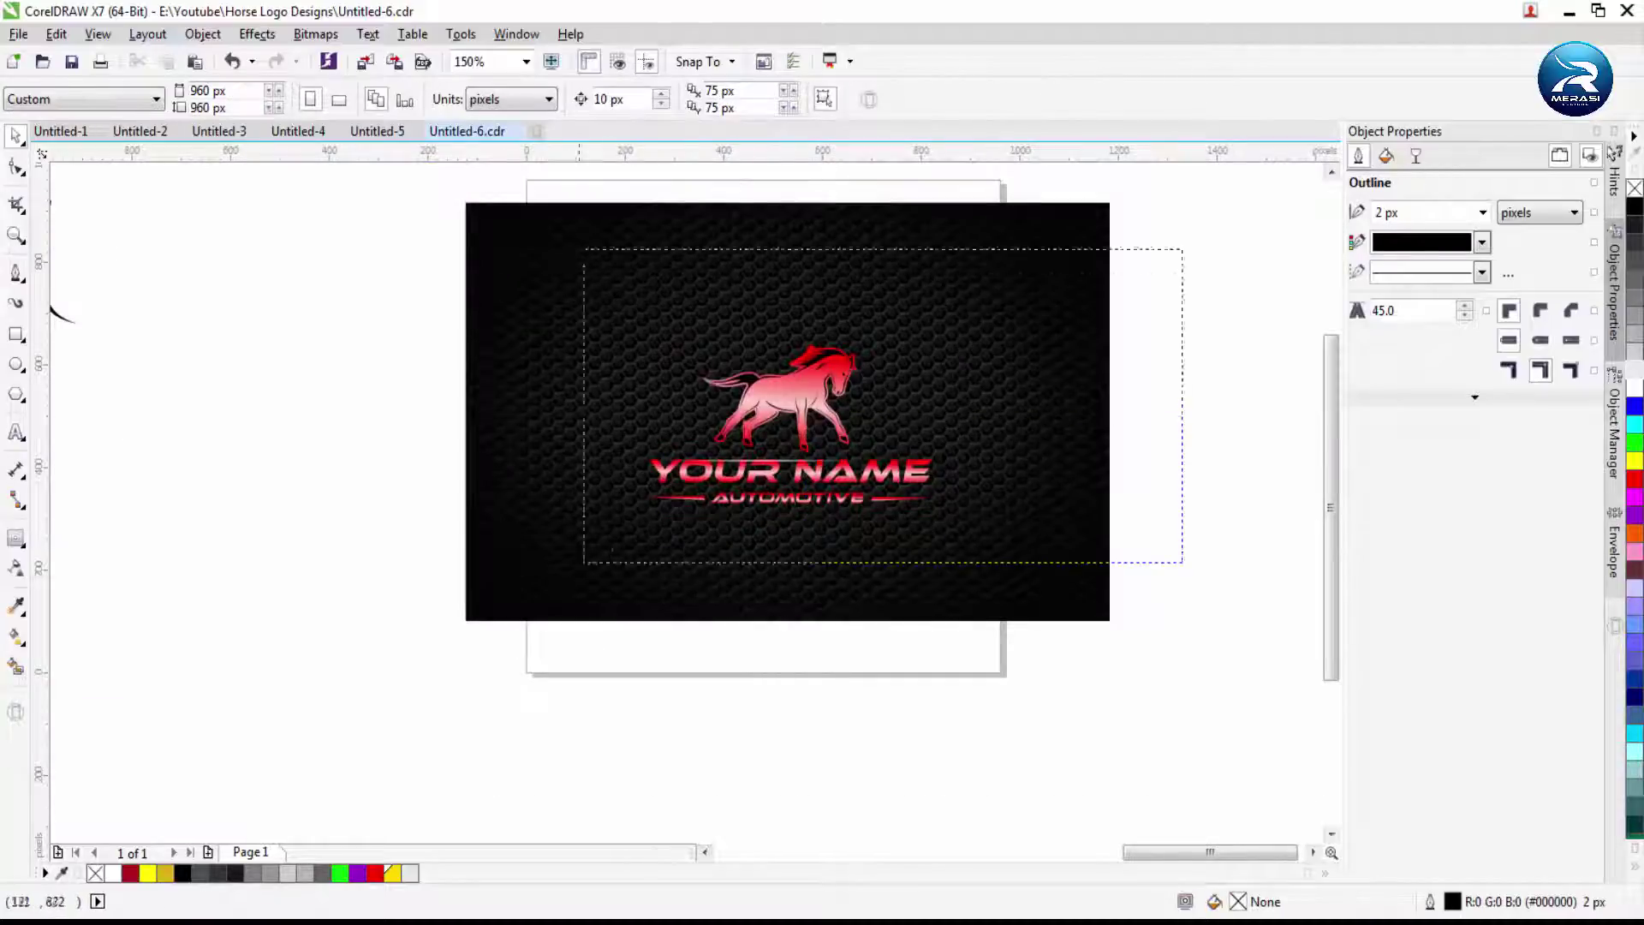
pyautogui.moveTo(585, 251); pyautogui.dragTo(585, 251)
pyautogui.scroll(2, 585, 251)
pyautogui.scroll(-1, 585, 251)
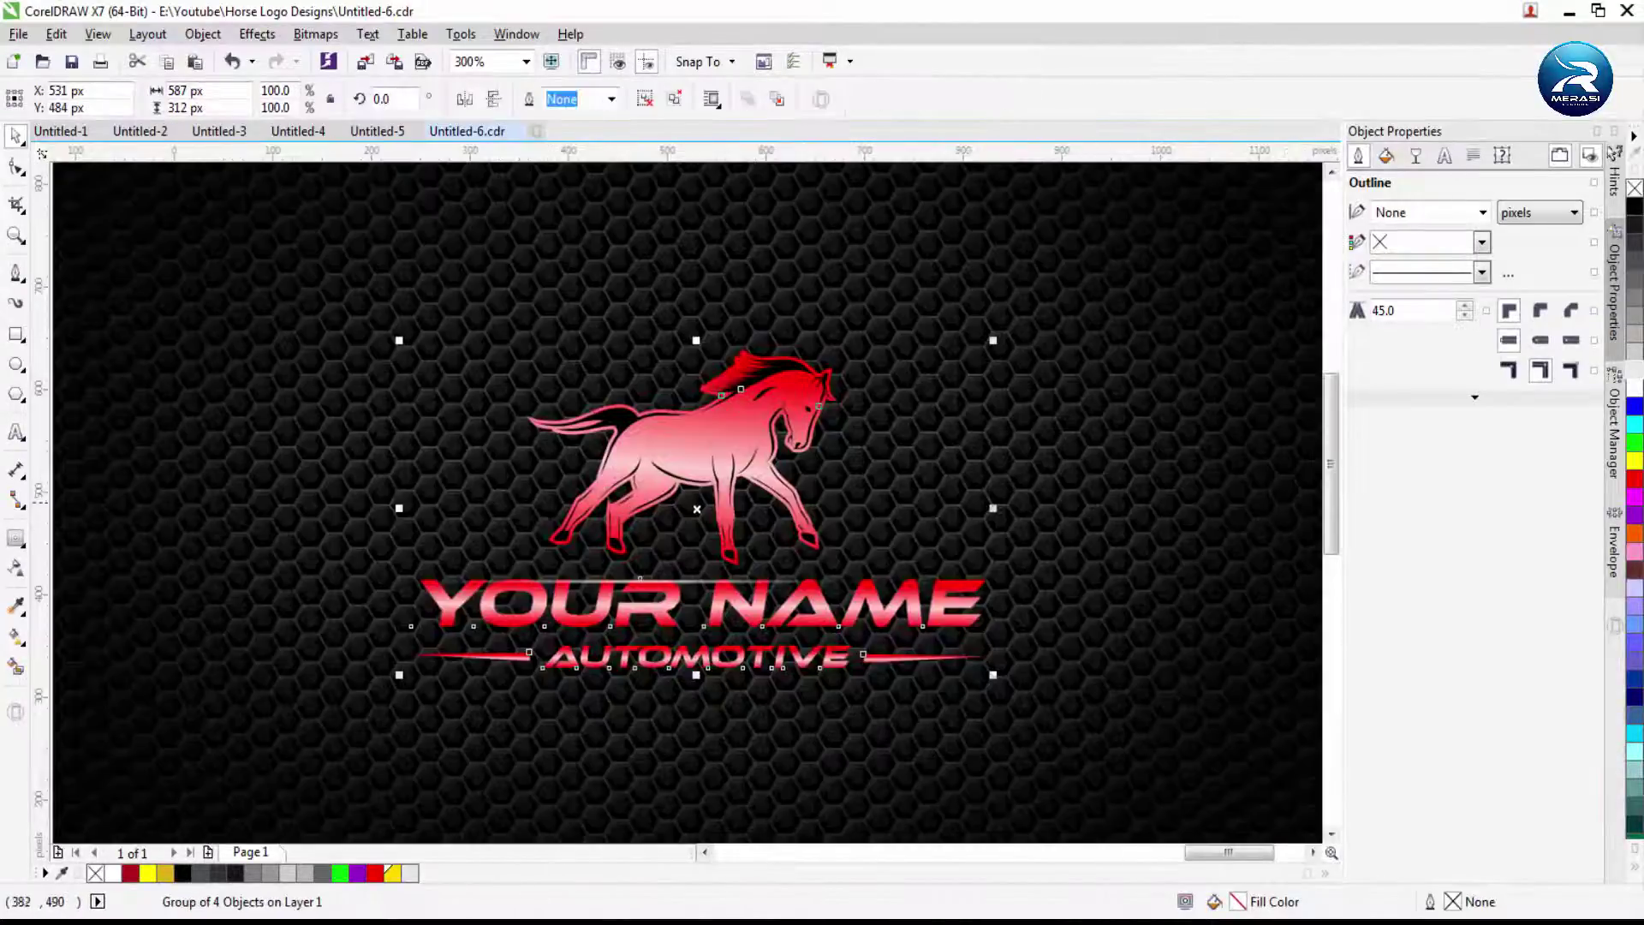
pyautogui.click(16, 537)
pyautogui.click(81, 536)
pyautogui.moveTo(939, 606); pyautogui.dragTo(697, 506)
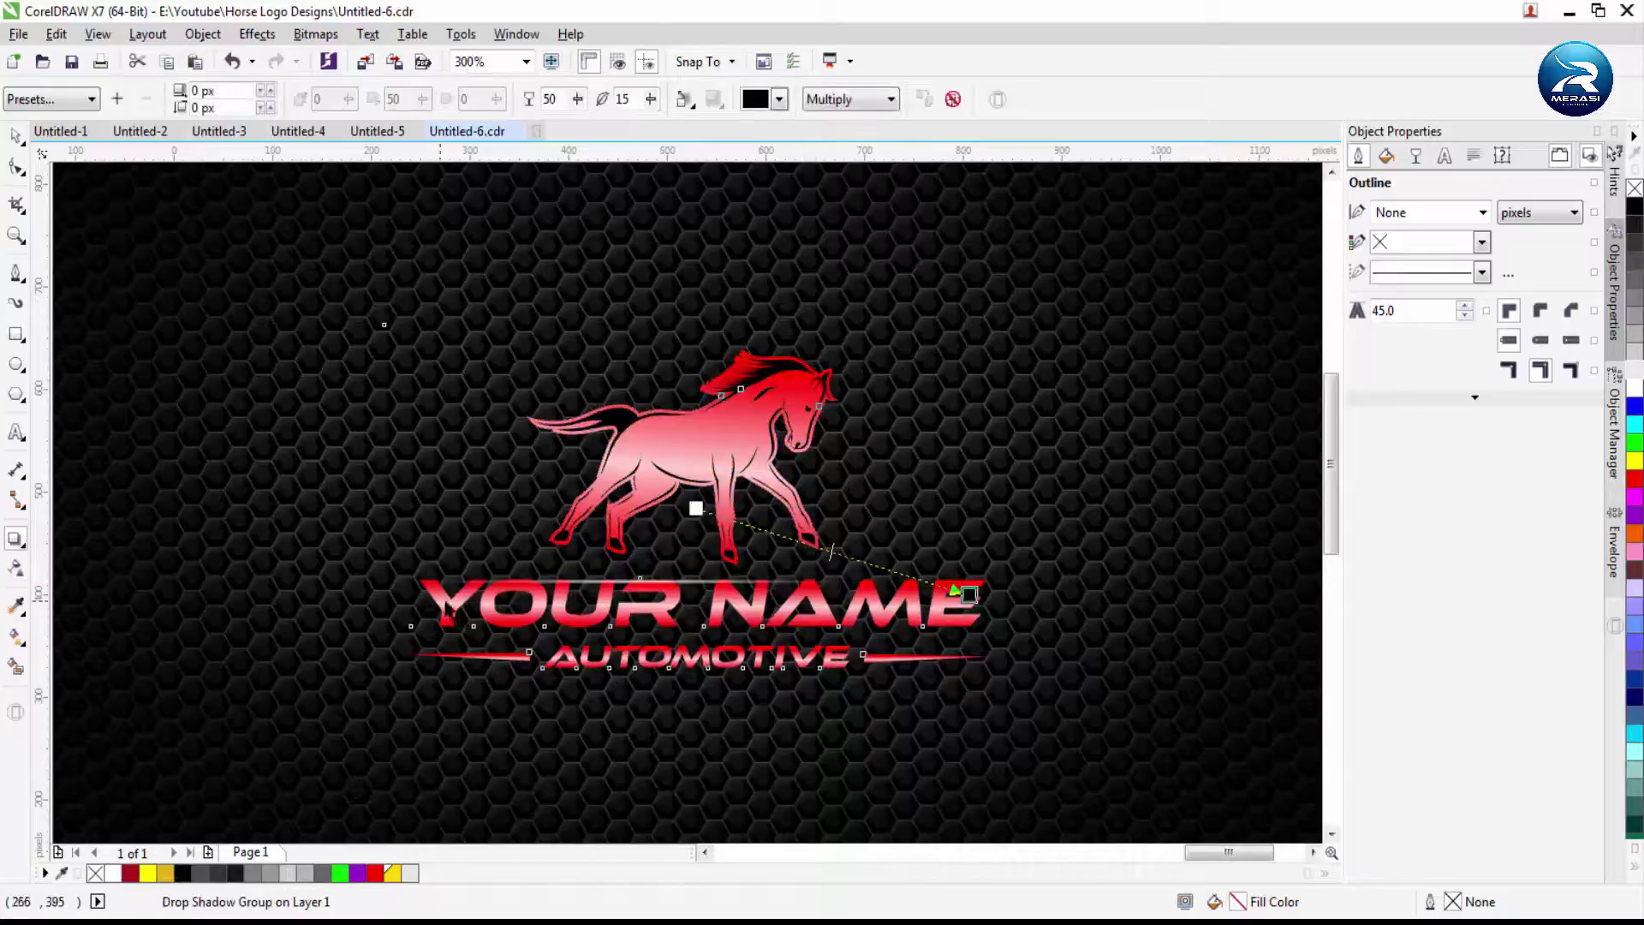
pyautogui.hotkey('ctrl', 'z')
pyautogui.moveTo(896, 588); pyautogui.dragTo(897, 588)
pyautogui.hotkey('ctrl', 'z')
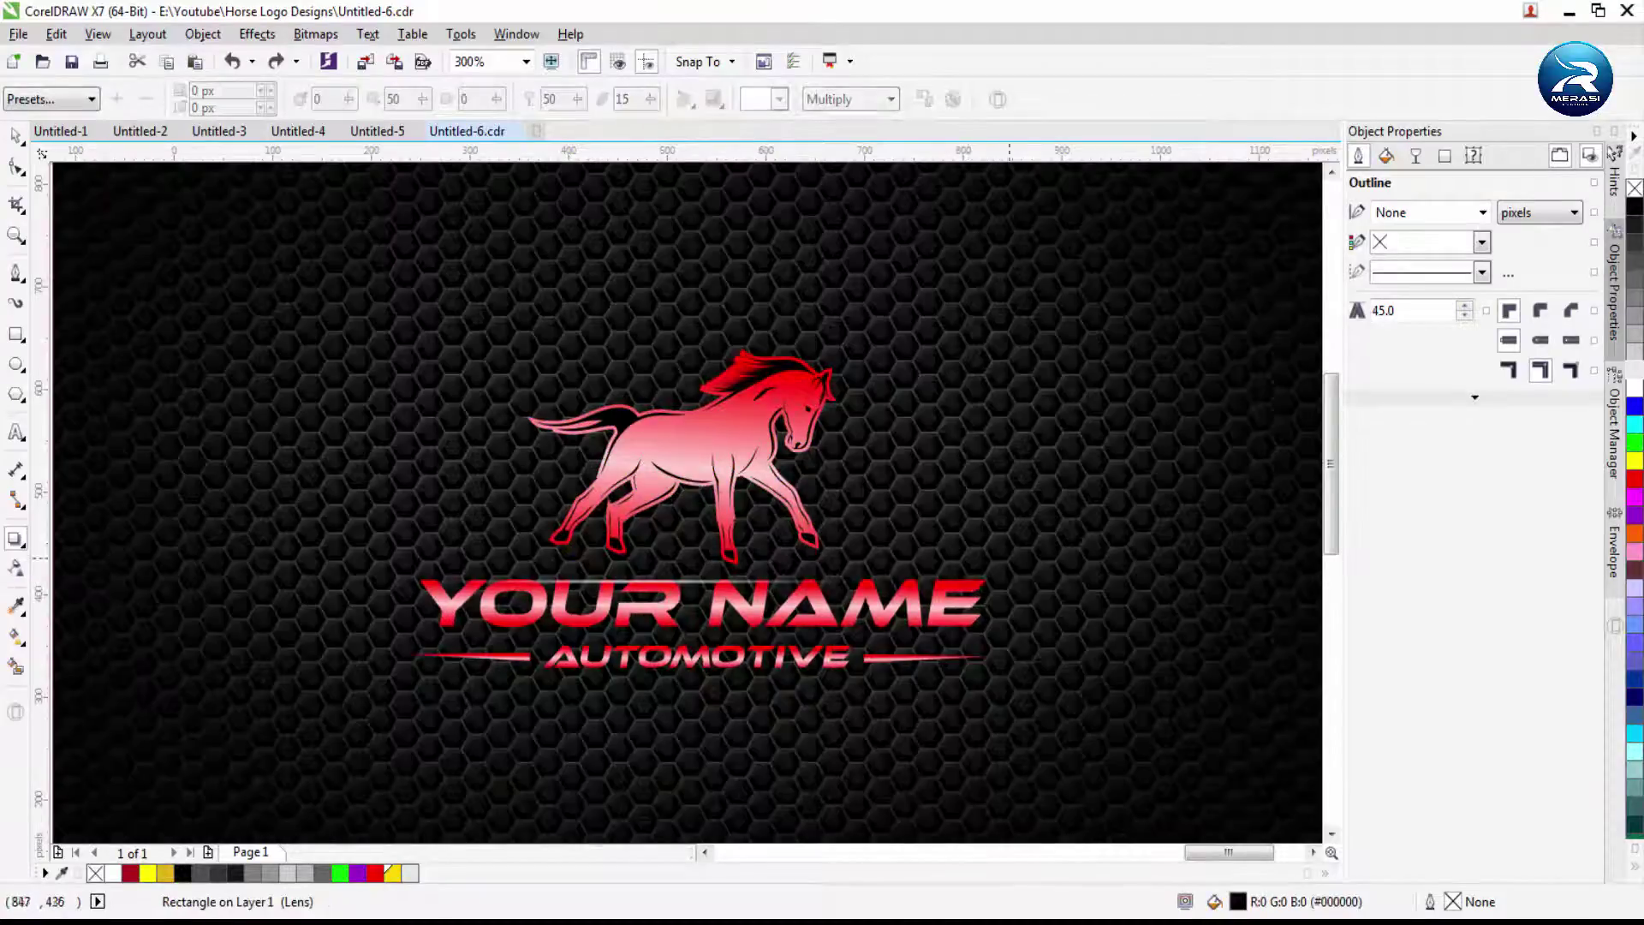
# Add a horizontal black drop shadow to the horse and lettering in Multiply mode with opacity 50 and feathering 10
pyautogui.moveTo(407, 508); pyautogui.dragTo(987, 505)
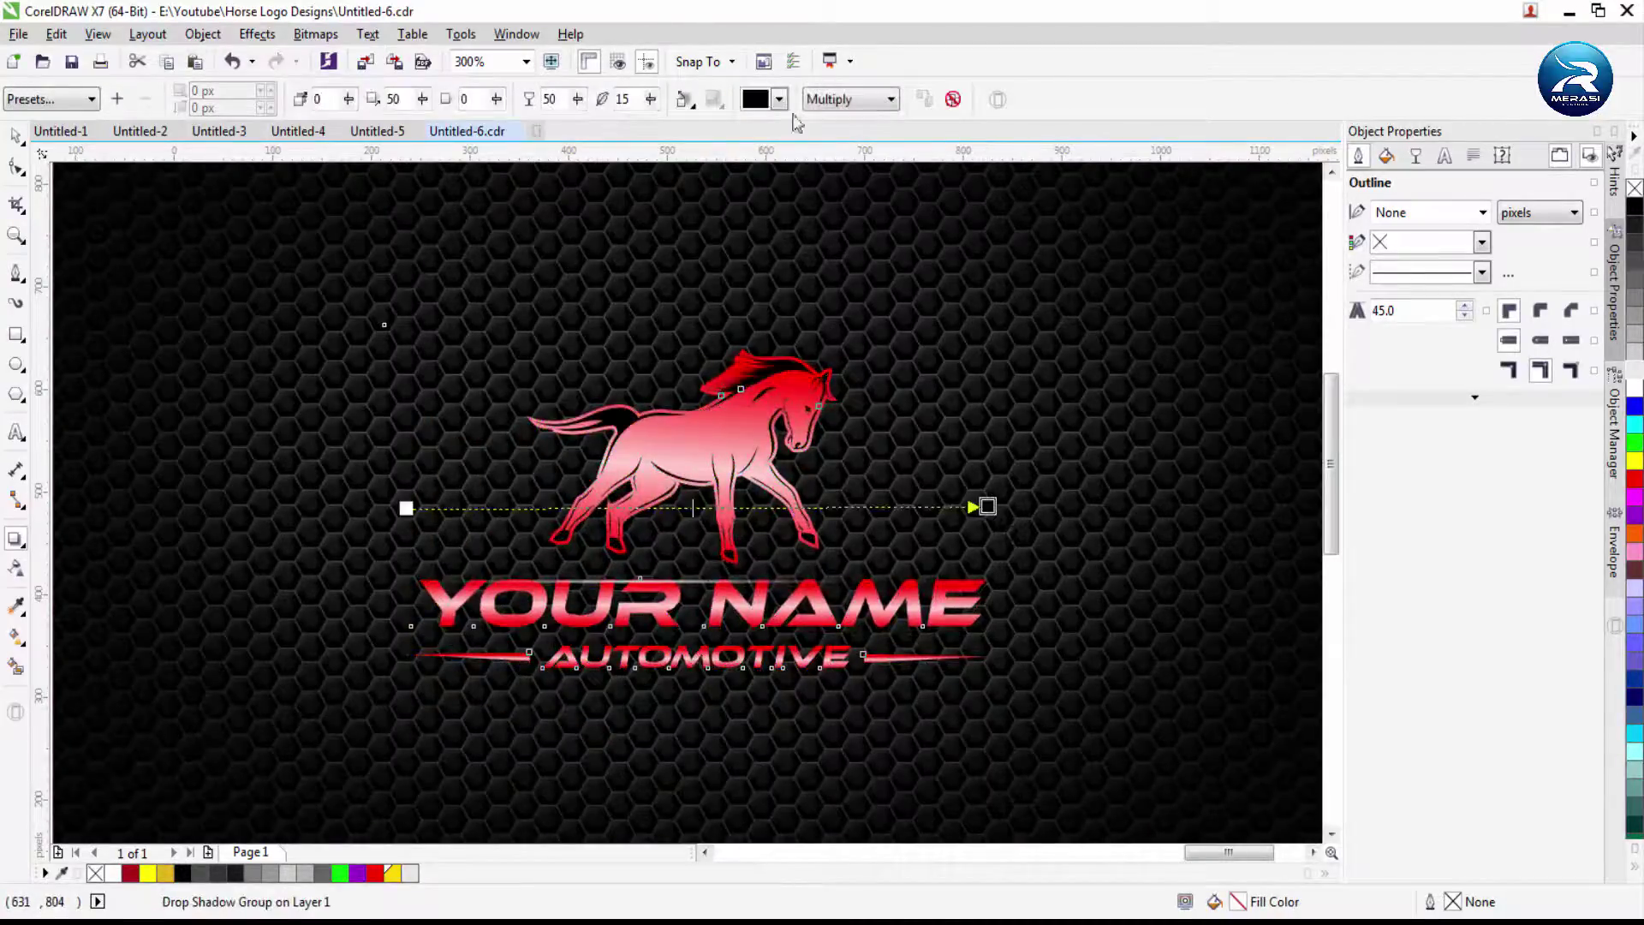
pyautogui.click(778, 98)
pyautogui.click(749, 127)
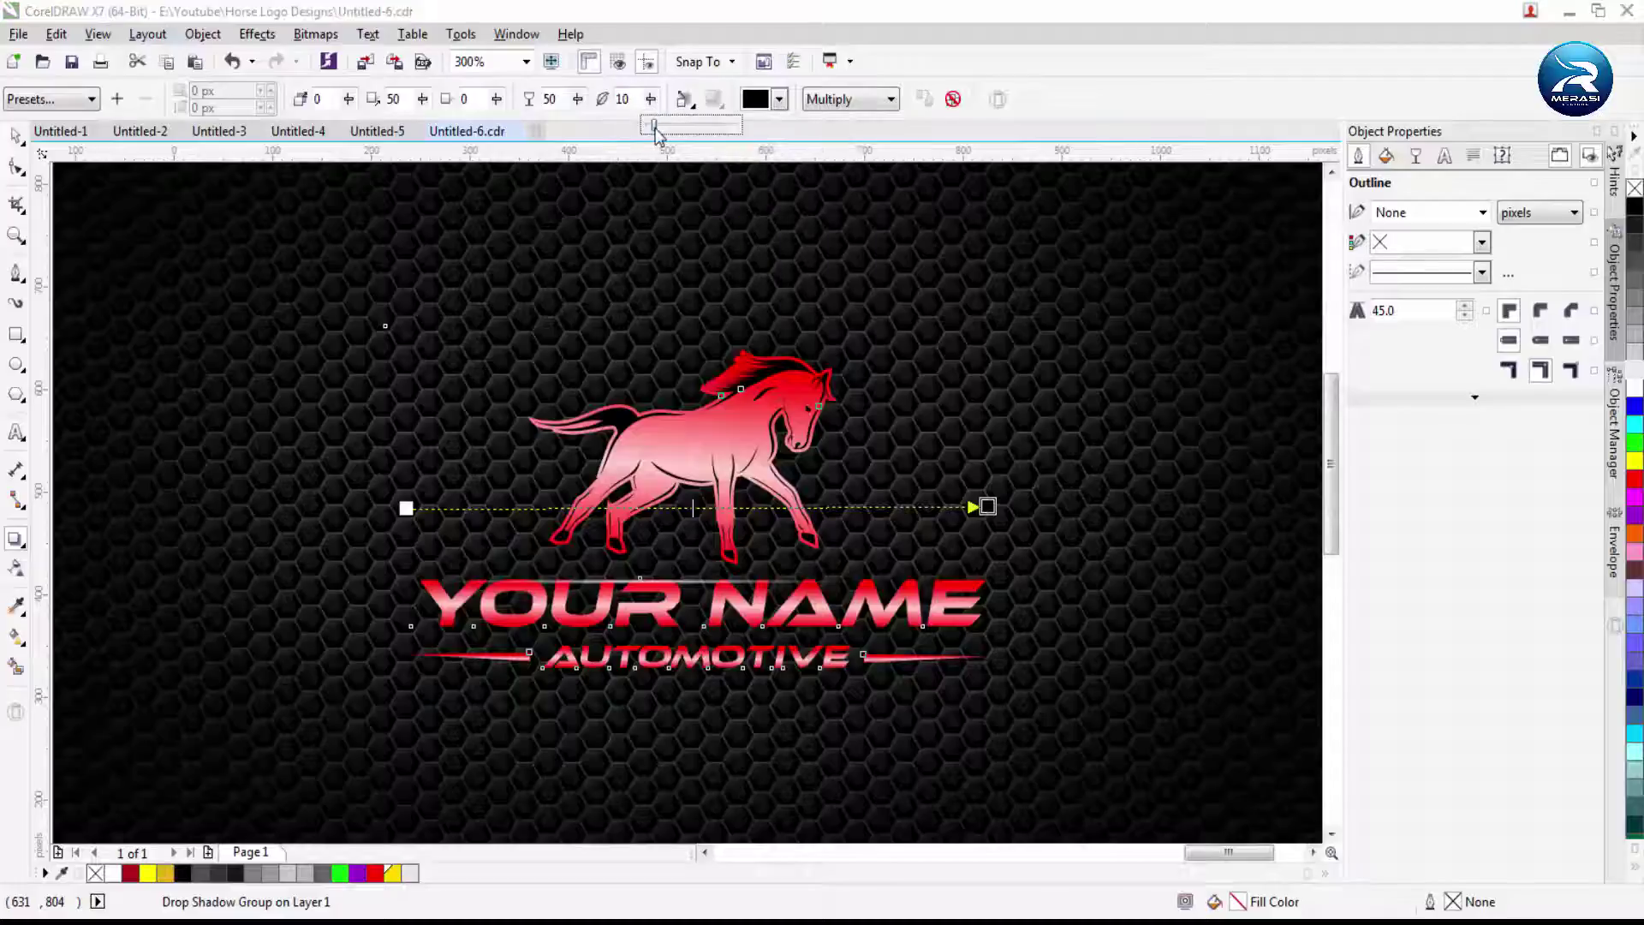
# Shift the black horse line drawing beside the background slightly and clear the selection
pyautogui.press('F3')
pyautogui.press('Escape')
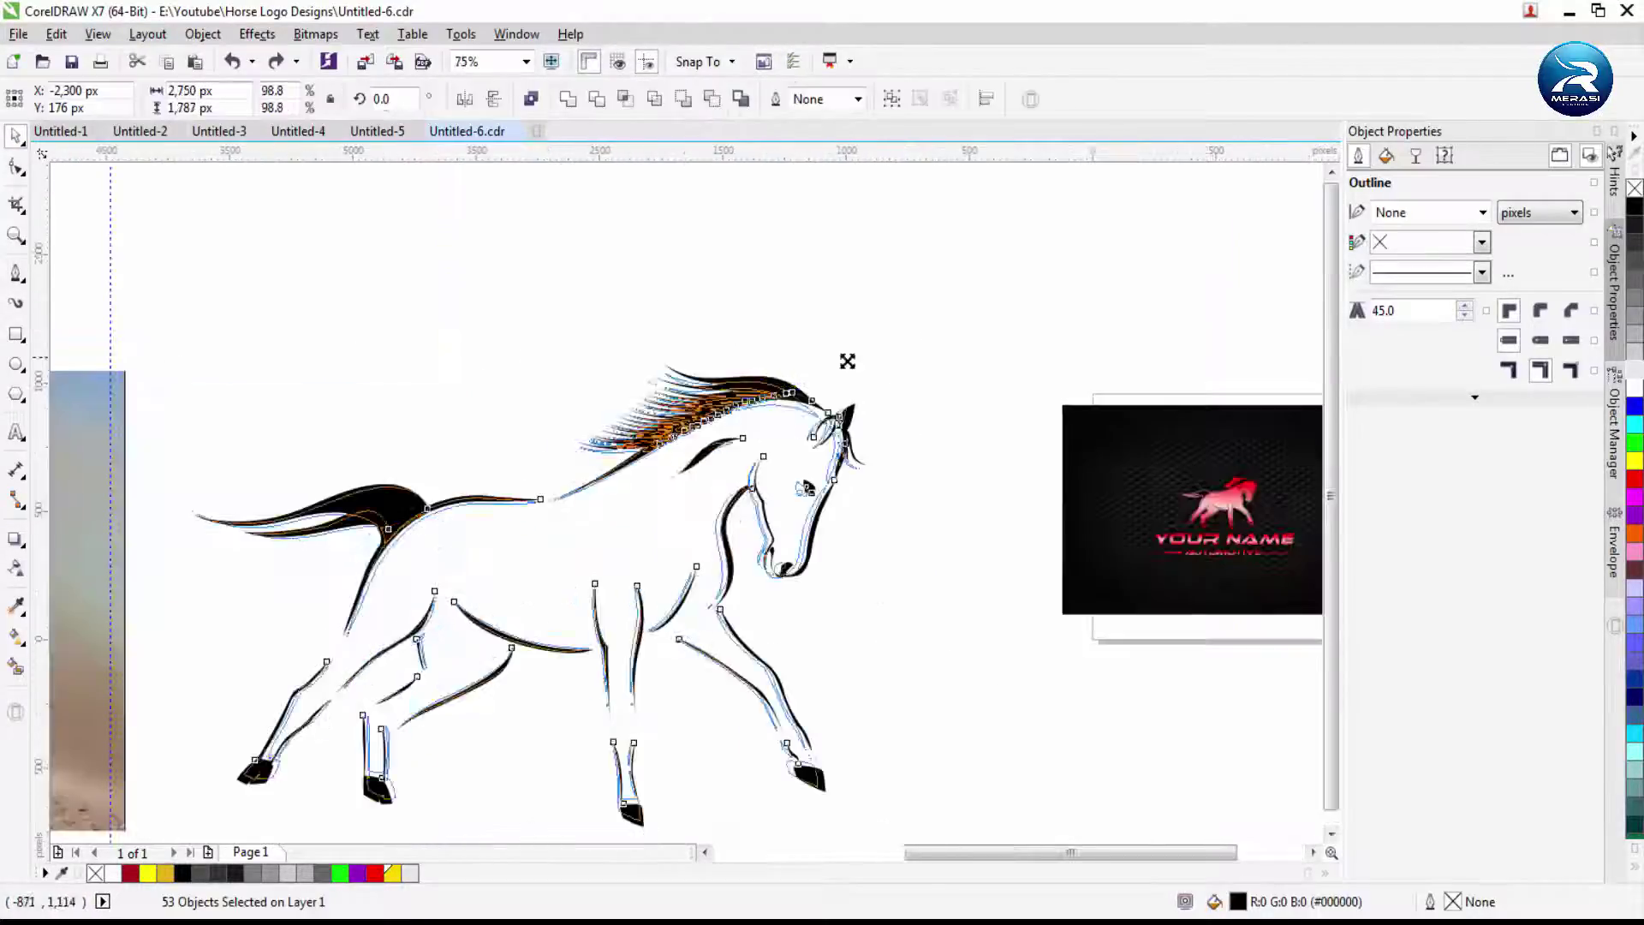
pyautogui.moveTo(805, 488)
pyautogui.mouseDown()
pyautogui.moveTo(660, 521)
pyautogui.moveTo(1046, 459)
pyautogui.moveTo(782, 477)
pyautogui.mouseUp()
pyautogui.scroll(3, 737, 522)
pyautogui.press('Escape')
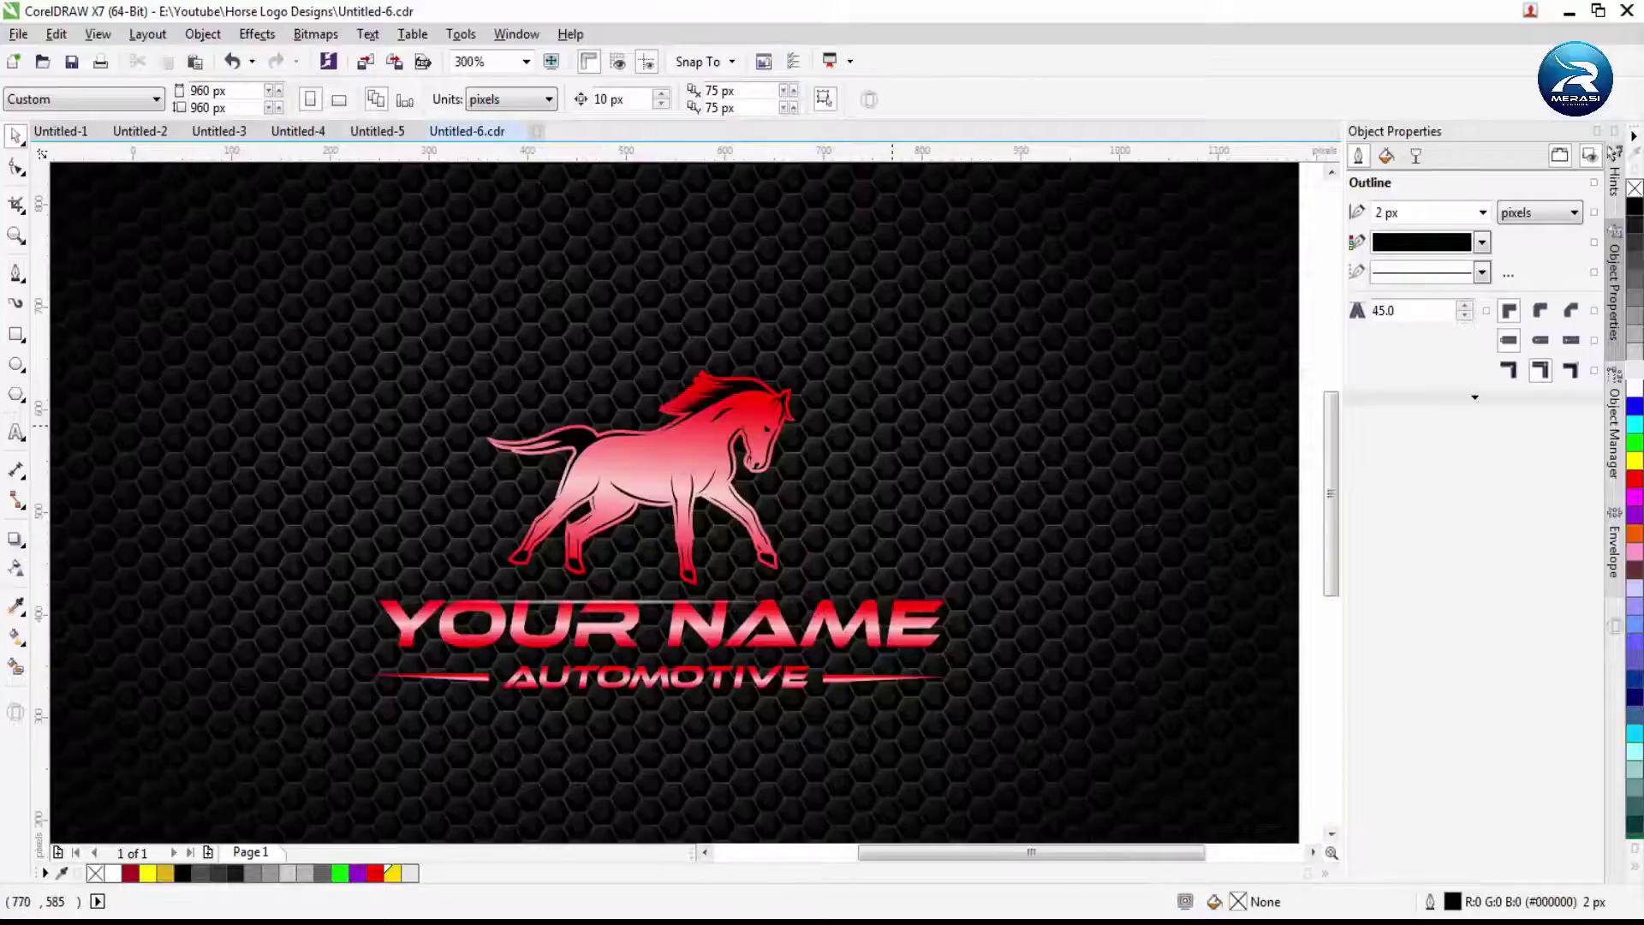
# Export the artwork to drive D as a PNG named Untitled-6 and open the exported image
pyautogui.hotkey('ctrl', 'e')
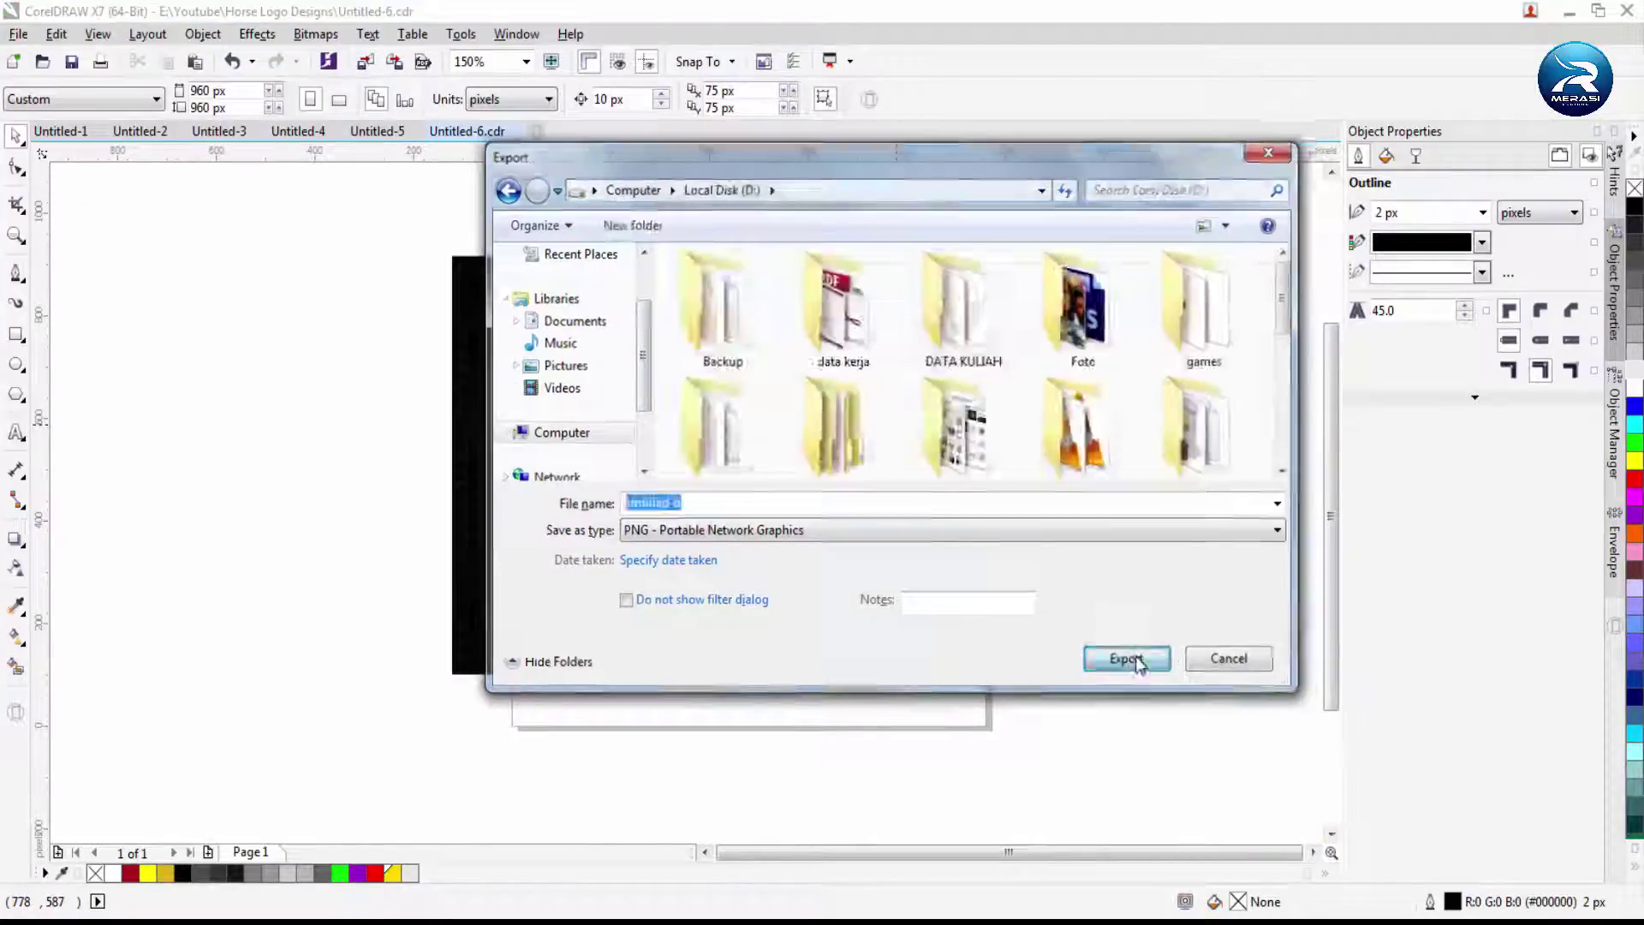
pyautogui.click(1128, 660)
pyautogui.press('Return')
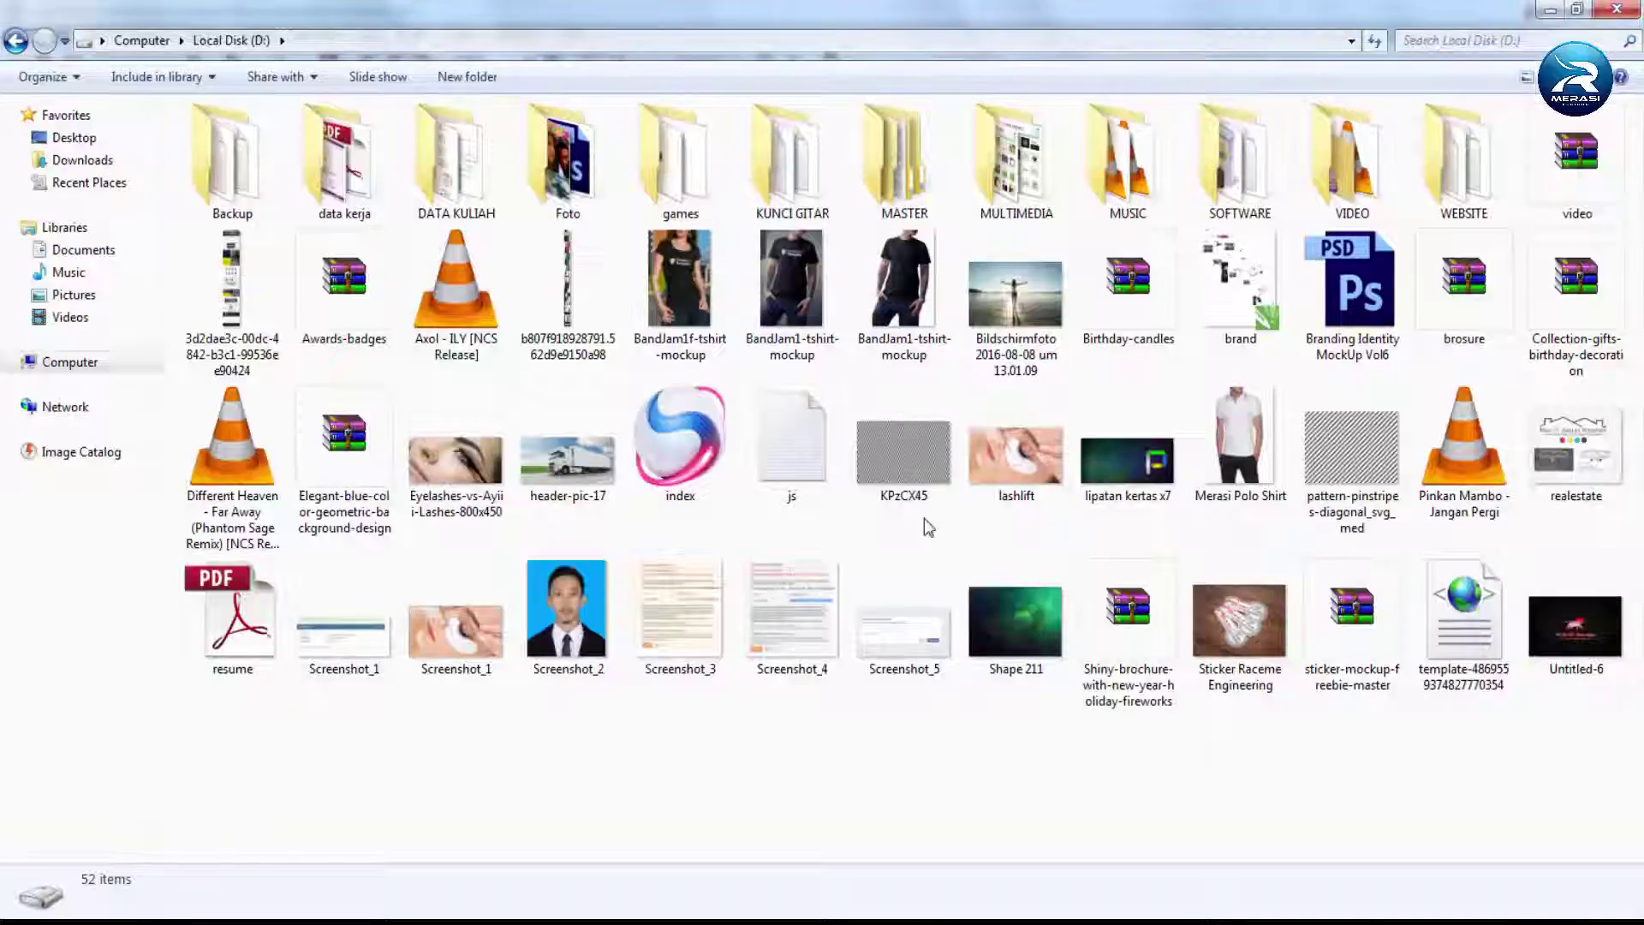
pyautogui.doubleClick(1468, 659)
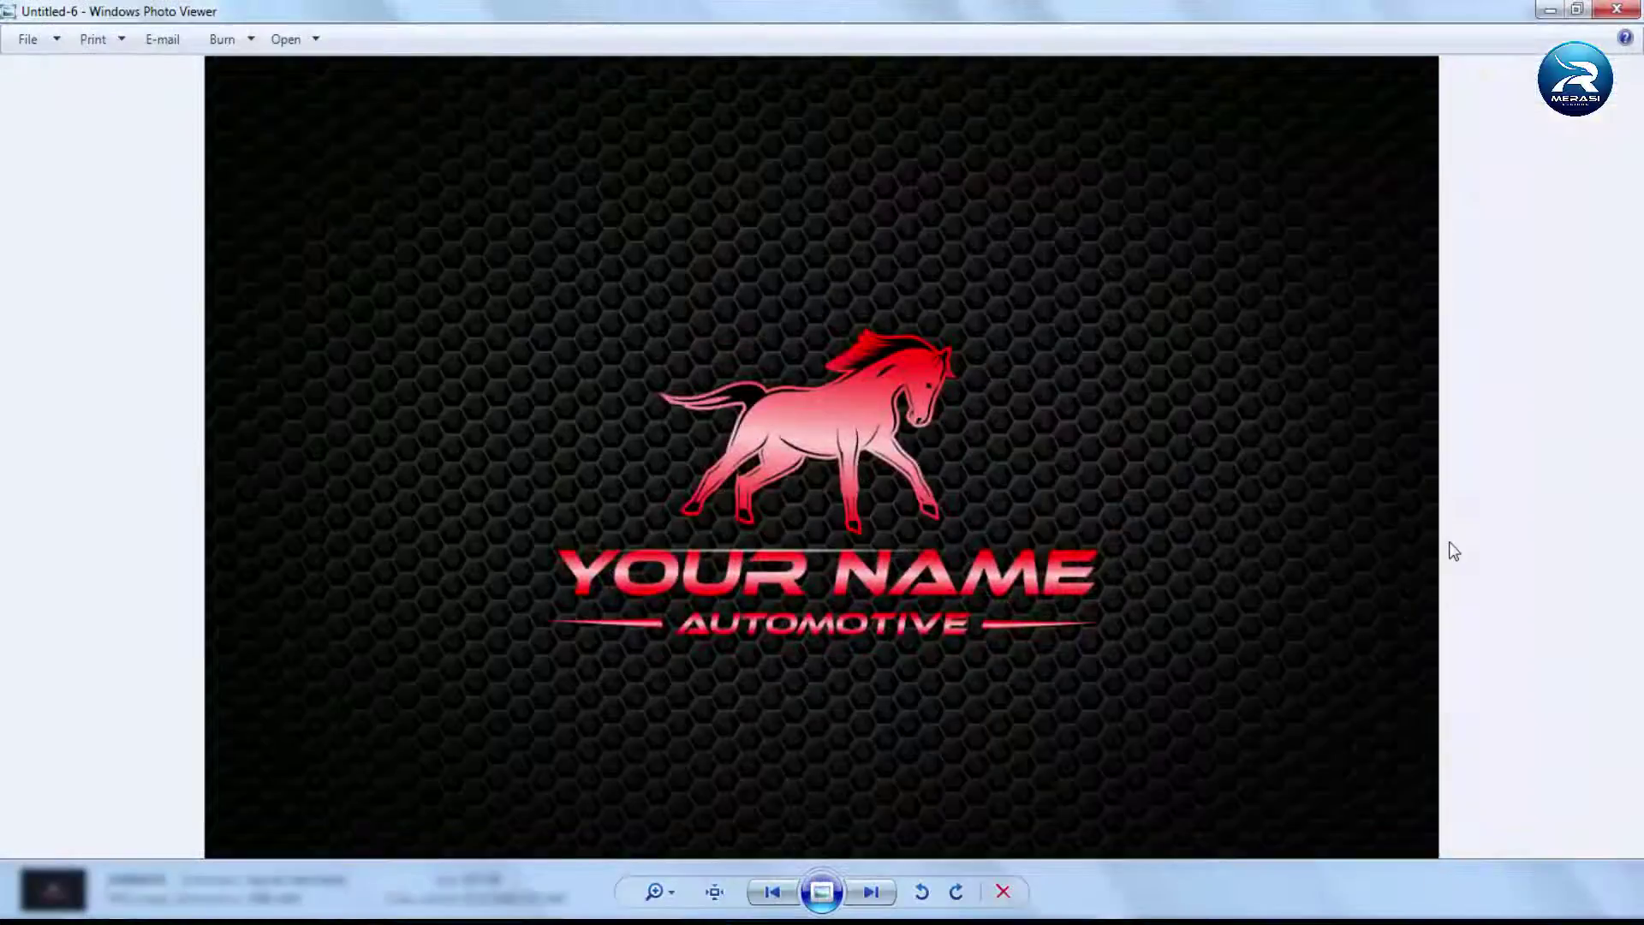